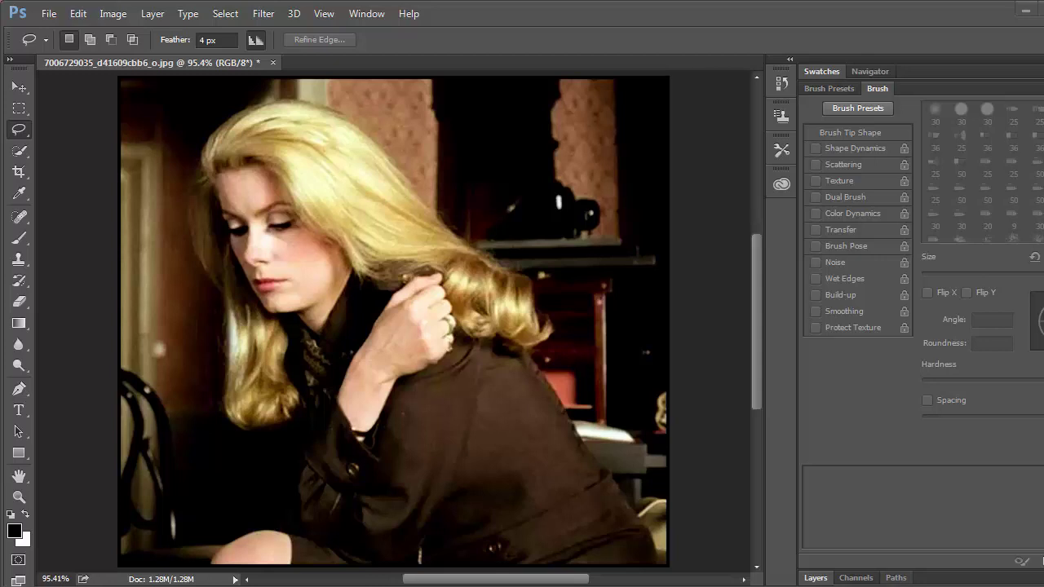
From the Layers panel, add a Hue/Saturation adjustment layer above the Background
left_click(816, 577)
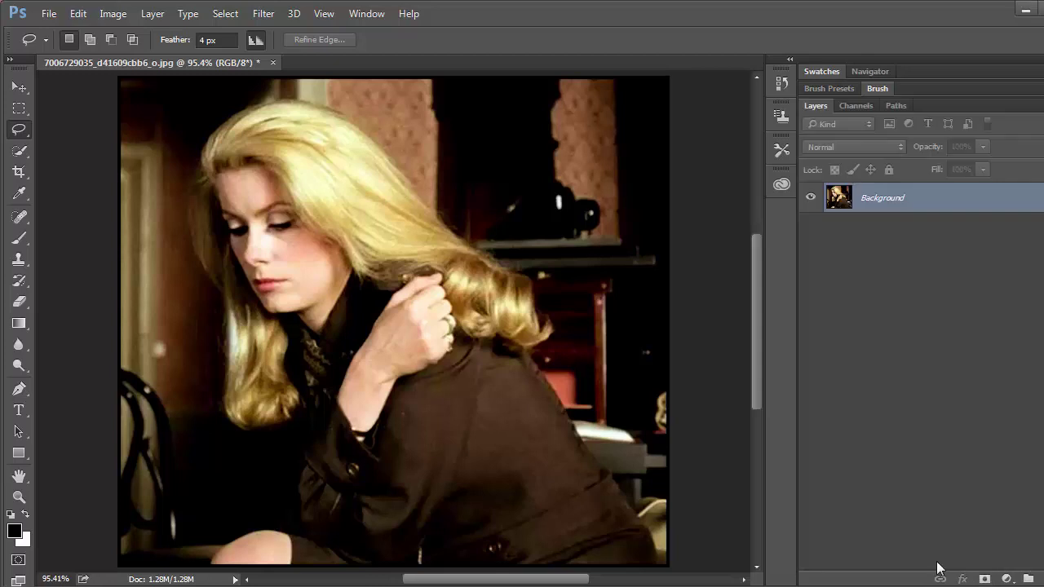
left_click(1007, 579)
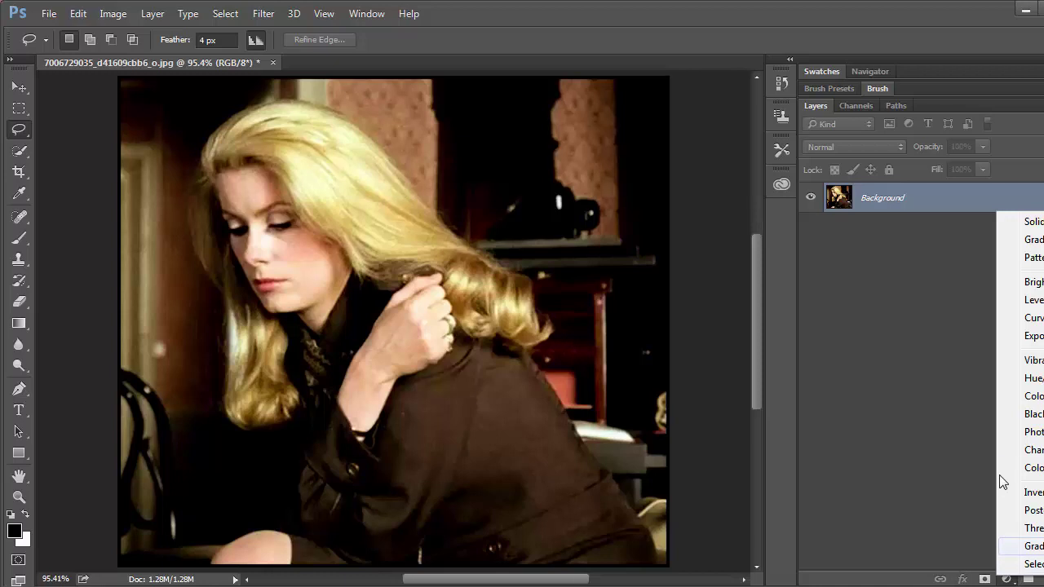
left_click(1035, 379)
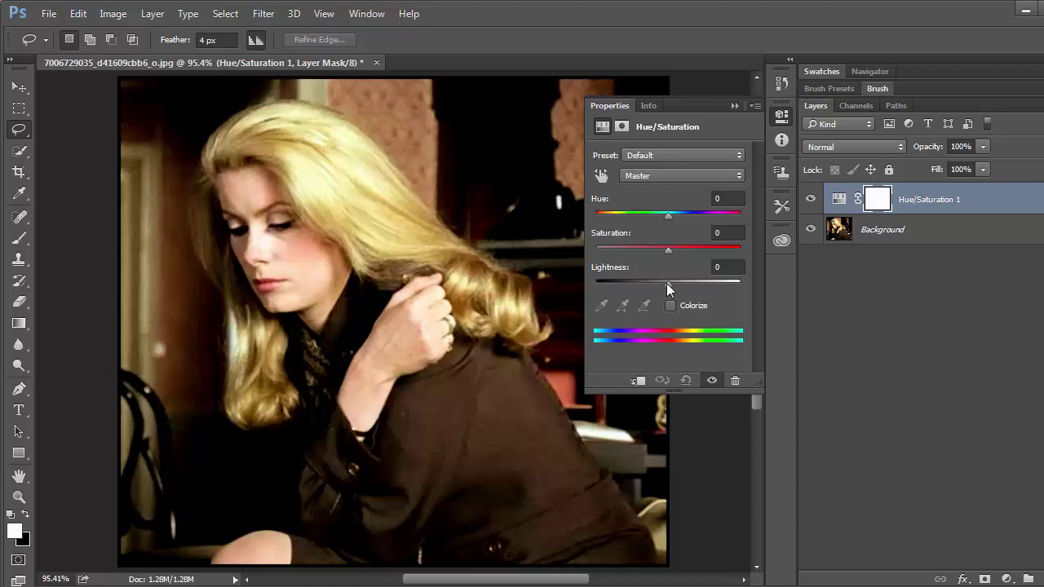
Drag the Hue/Saturation Lightness down to -81 and collapse the Properties panel
left_click_drag(666, 283, 619, 285)
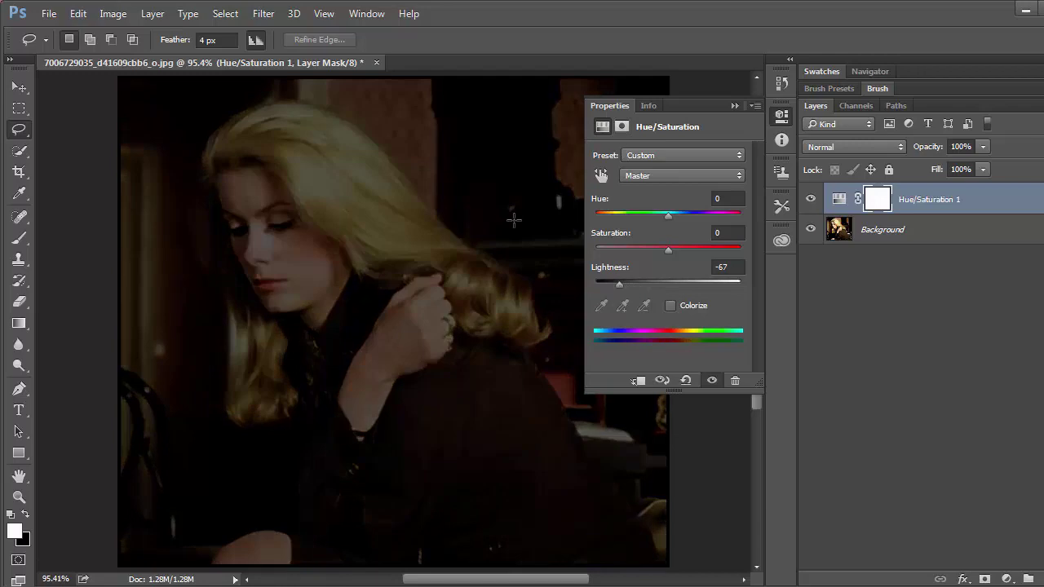
left_click_drag(620, 278, 608, 283)
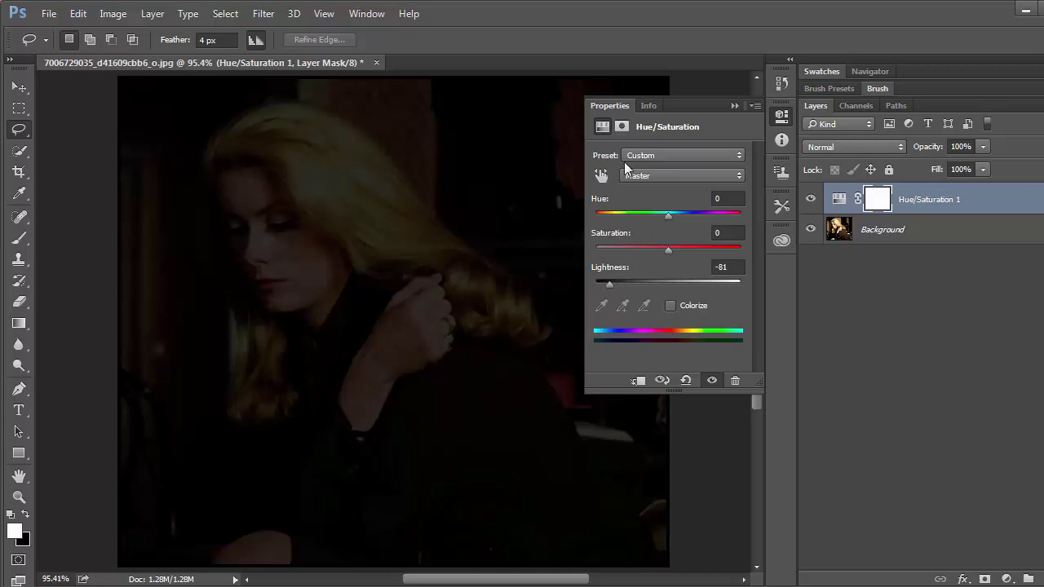
left_click(734, 105)
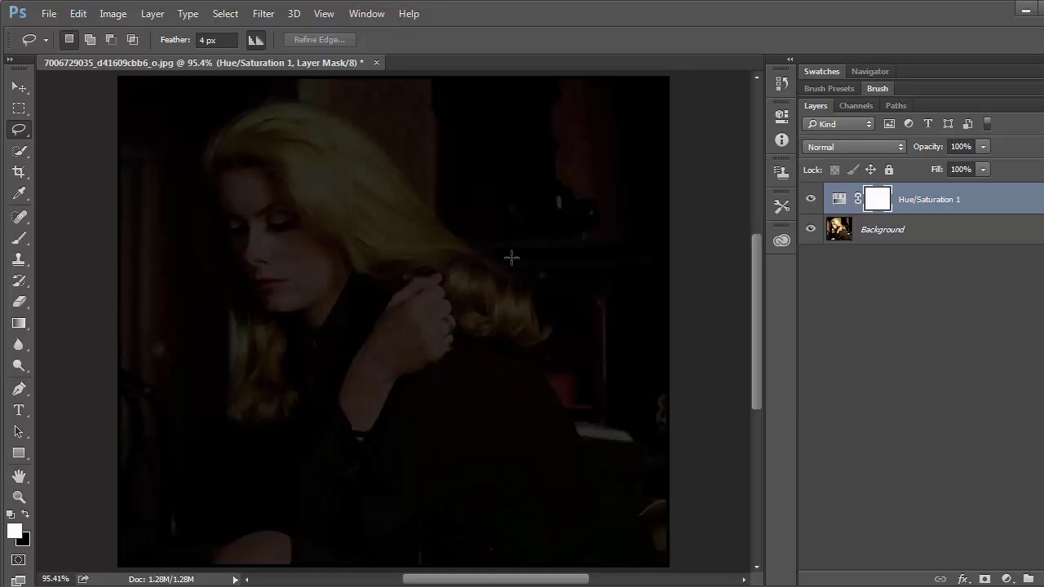
Toggle Hue/Saturation 1 off and back on to compare, then set black as foreground colour
left_click(811, 201)
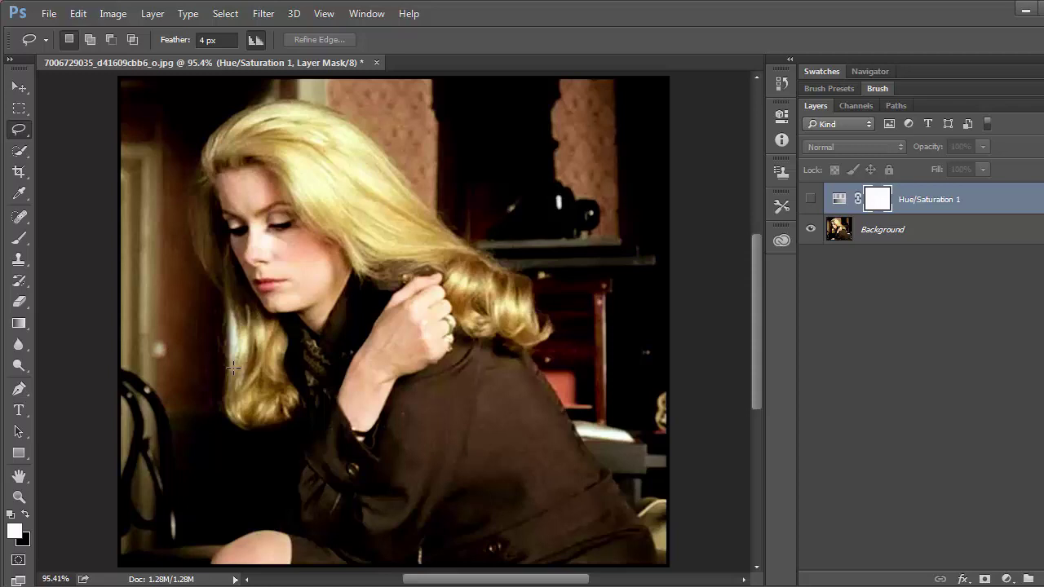
left_click(810, 201)
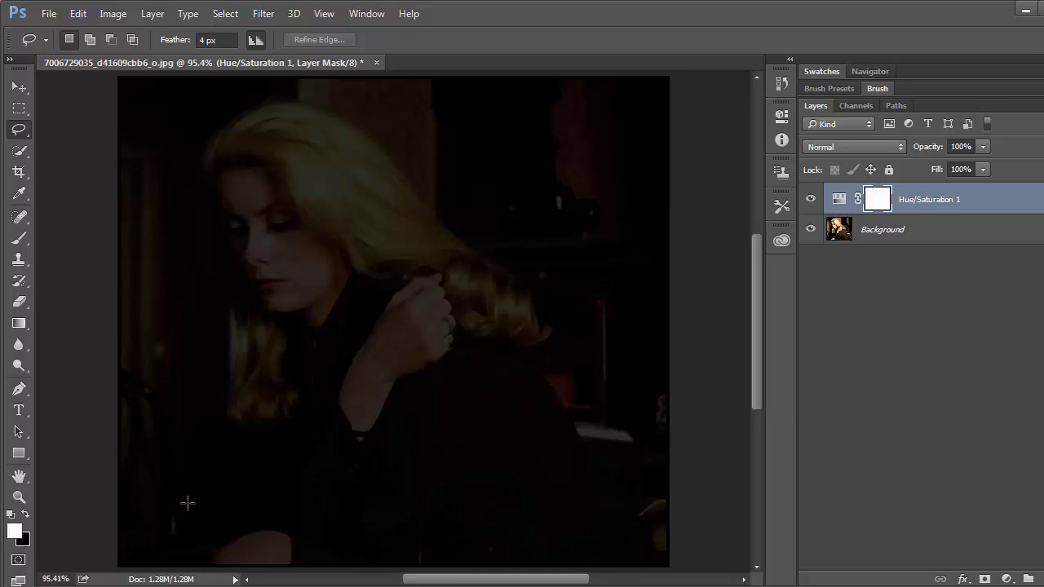
key("x")
key("x")
key("x")
Pick the regular Brush tool and paint black on the mask beside the cheek and down the hair and face
left_click(19, 239)
right_click(20, 238)
left_click(81, 233)
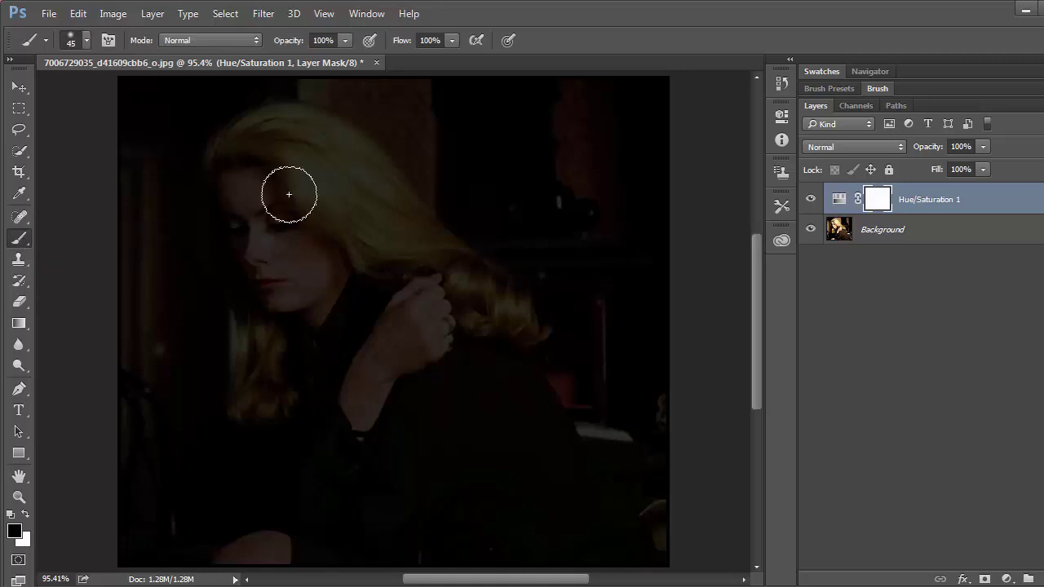
left_click(875, 88)
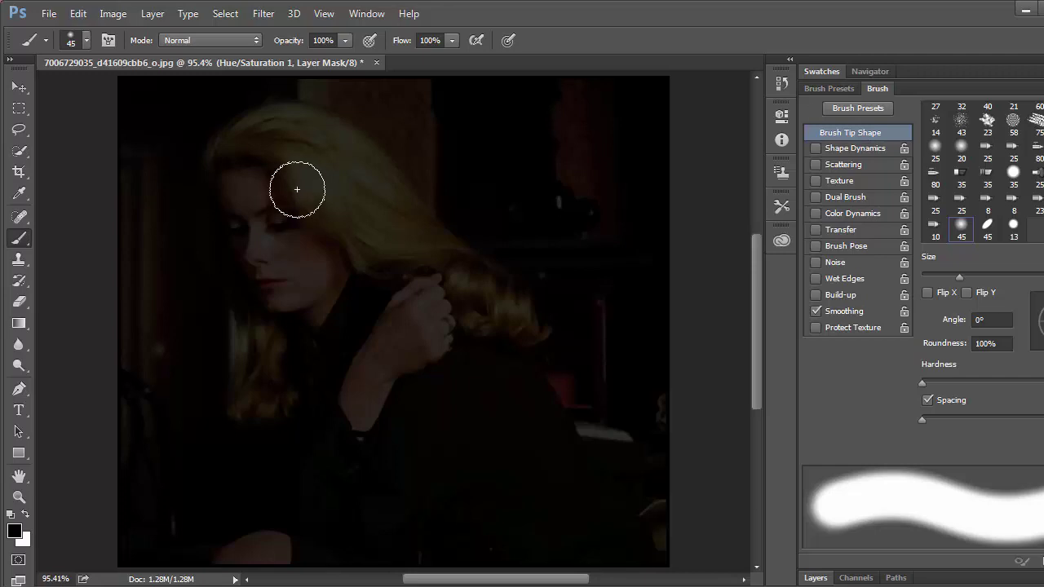
left_click_drag(297, 189, 330, 263)
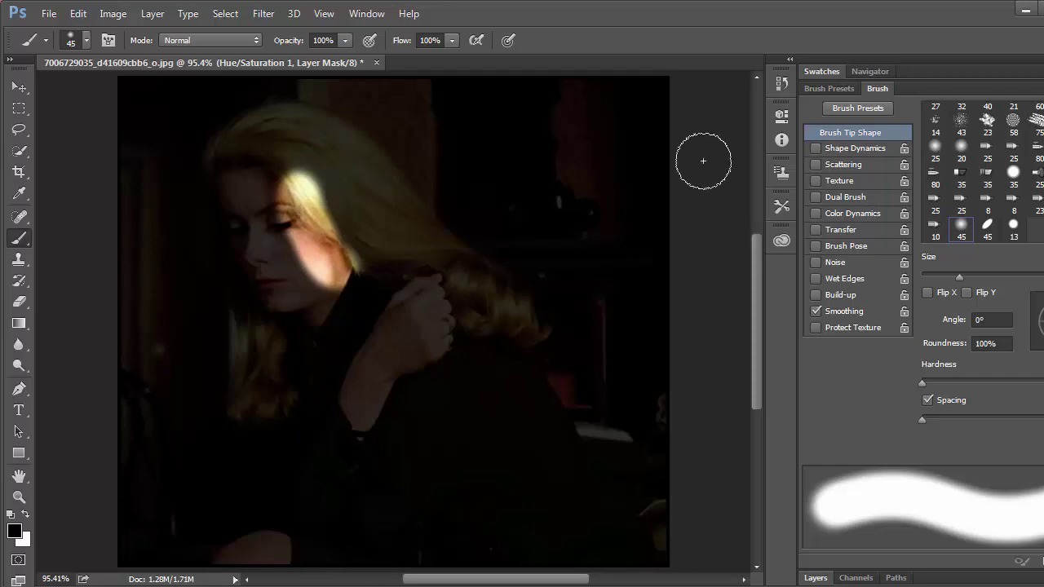
mouse_move(275, 168)
left_mouse_down()
mouse_move(337, 174)
mouse_move(384, 273)
mouse_move(408, 281)
left_mouse_up()
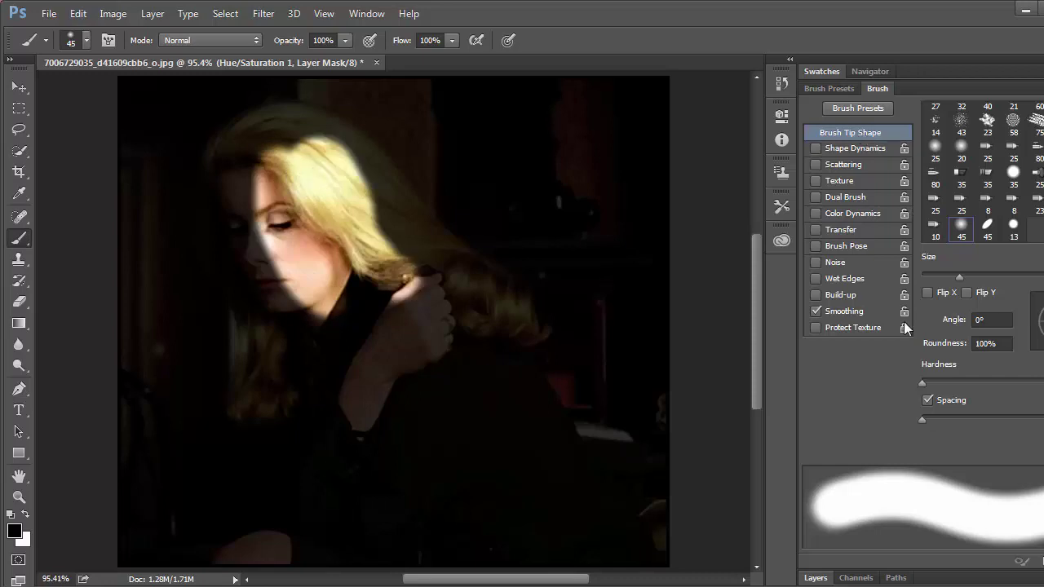
Reduce the brush spacing, turn off Shape Dynamics, and paint the hand back to full brightness
left_click(938, 420)
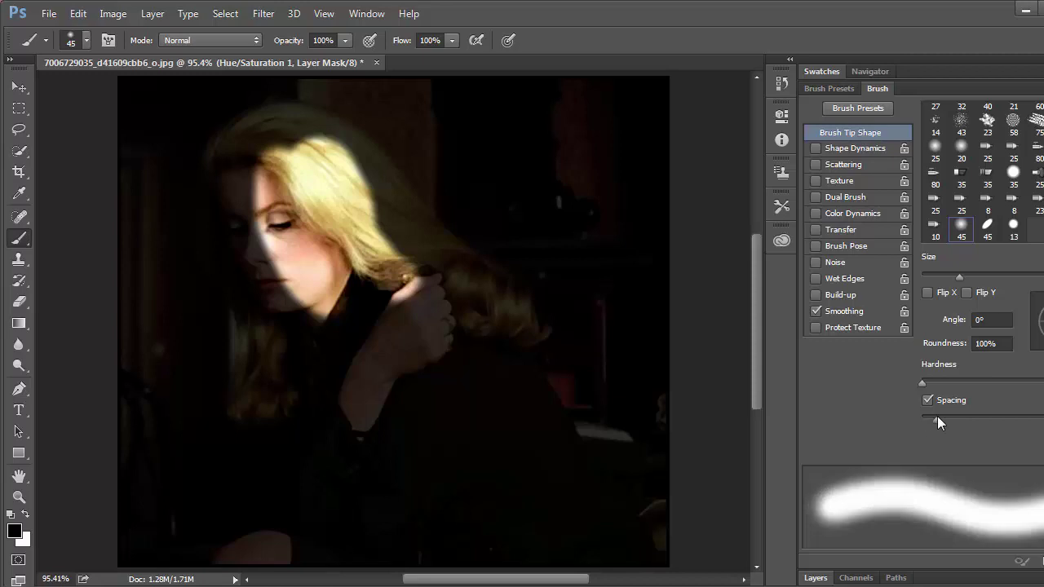
mouse_move(404, 314)
left_mouse_down()
mouse_move(456, 396)
mouse_move(459, 444)
mouse_move(382, 440)
mouse_move(361, 386)
mouse_move(399, 454)
left_mouse_up()
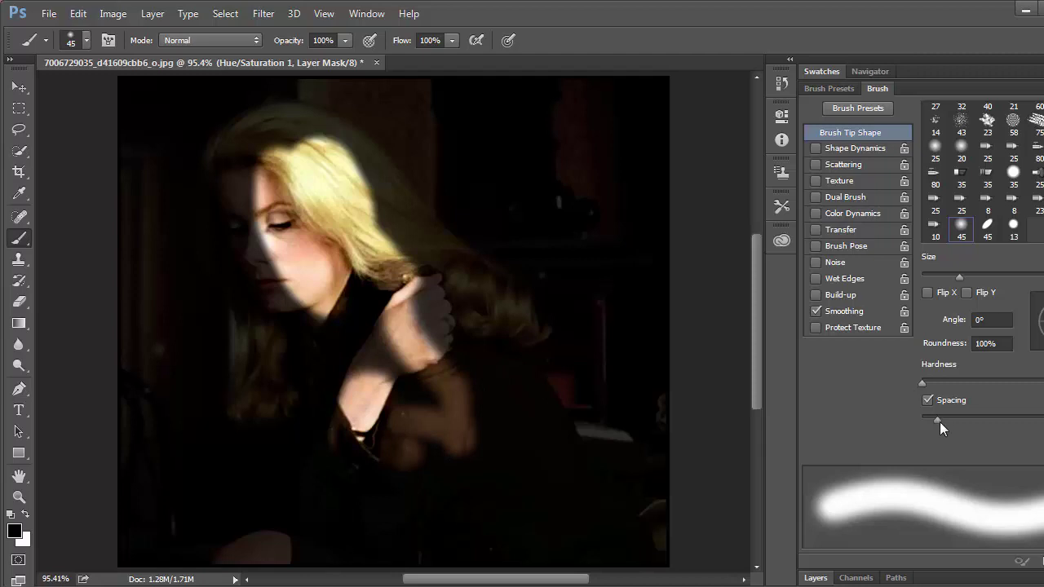
left_click_drag(936, 422, 922, 420)
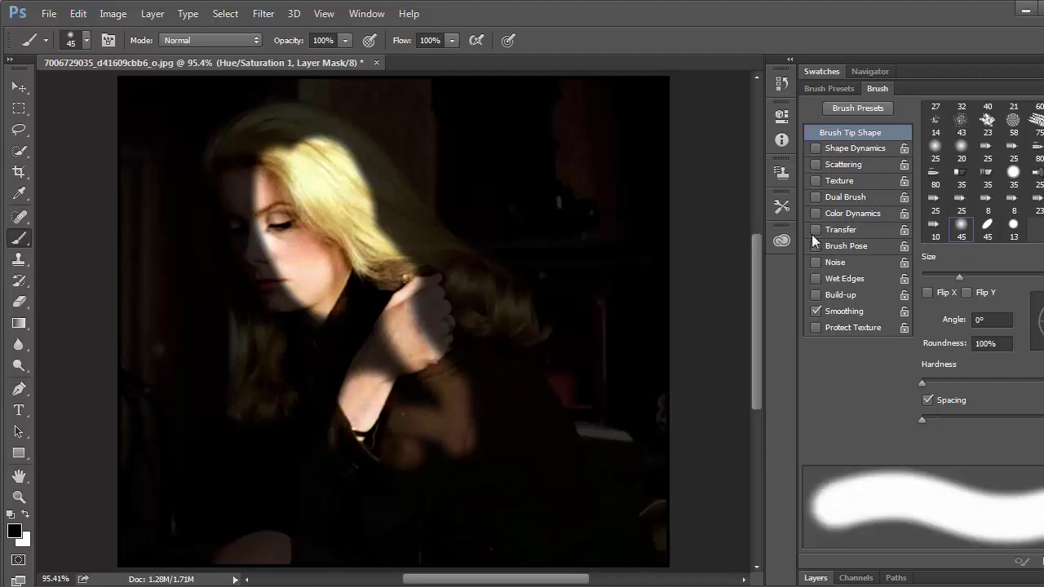
left_click(850, 151)
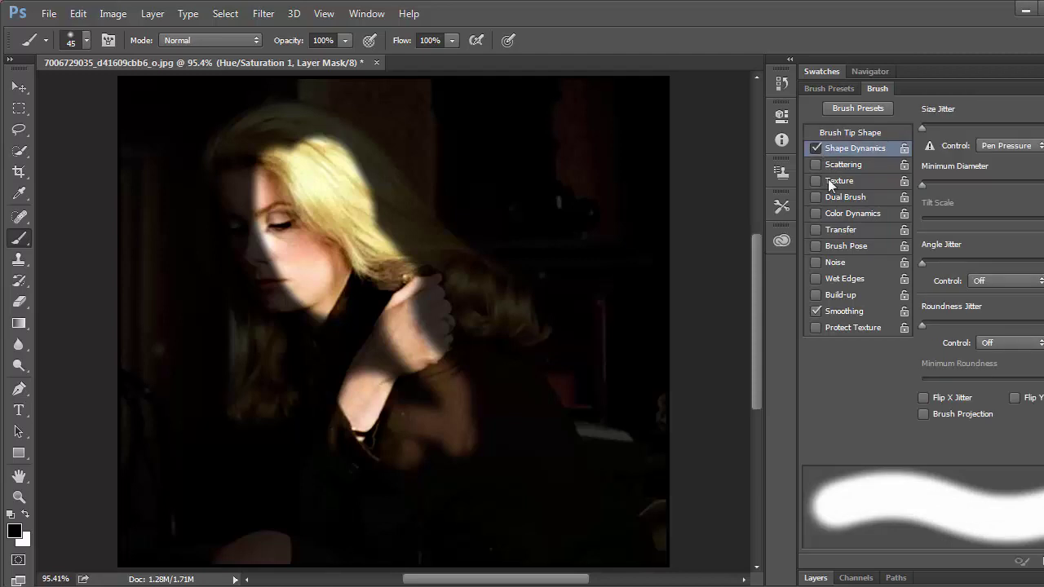
left_click(846, 133)
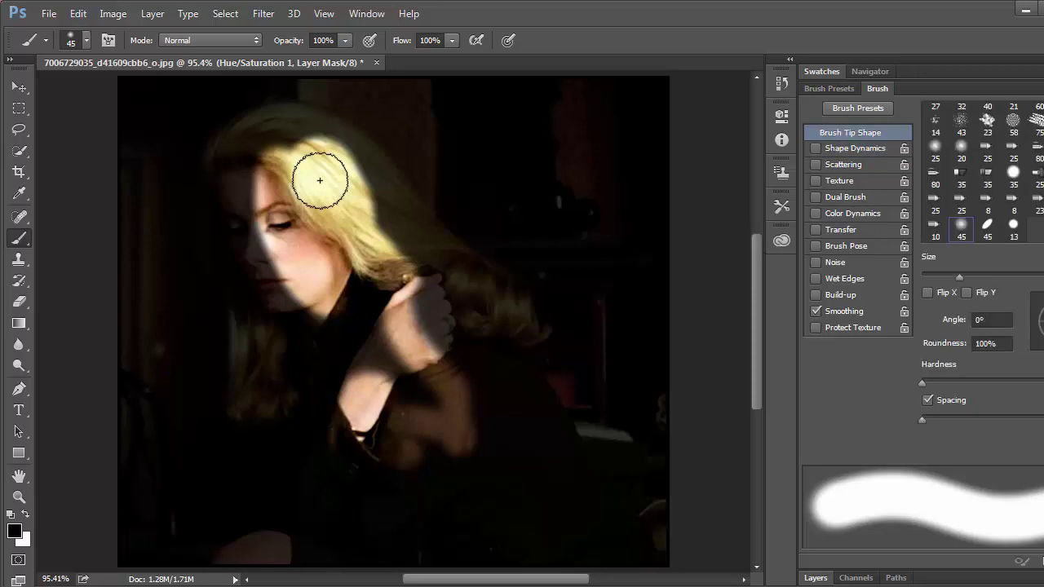
Paint the mask over the hair, hands, chin and coat to restore their original brightness
mouse_move(394, 248)
left_mouse_down()
mouse_move(434, 260)
mouse_move(416, 234)
mouse_move(505, 314)
left_mouse_up()
mouse_move(443, 353)
left_mouse_down()
mouse_move(276, 356)
mouse_move(257, 419)
mouse_move(267, 207)
mouse_move(271, 291)
mouse_move(242, 177)
mouse_move(242, 220)
mouse_move(238, 155)
mouse_move(270, 133)
mouse_move(340, 152)
mouse_move(303, 134)
mouse_move(350, 144)
mouse_move(502, 296)
mouse_move(454, 261)
mouse_move(546, 357)
mouse_move(554, 455)
mouse_move(471, 341)
mouse_move(491, 335)
mouse_move(517, 375)
mouse_move(568, 380)
left_mouse_up()
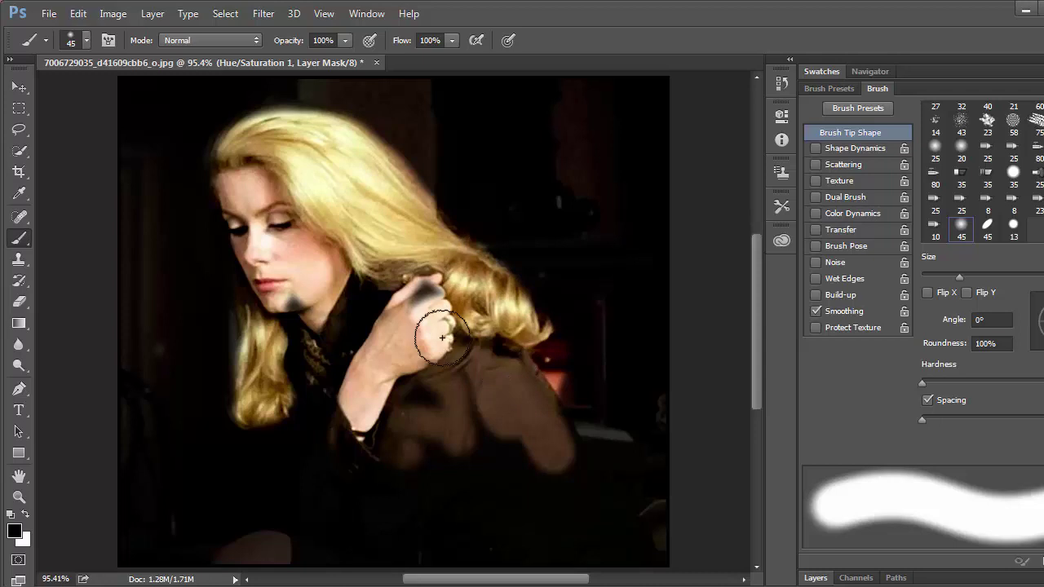
mouse_move(443, 333)
left_mouse_down()
mouse_move(431, 284)
mouse_move(402, 289)
left_mouse_up()
mouse_move(303, 297)
left_mouse_down()
mouse_move(293, 514)
mouse_move(295, 400)
mouse_move(273, 376)
mouse_move(263, 553)
mouse_move(222, 574)
mouse_move(199, 541)
left_mouse_up()
mouse_move(234, 488)
left_mouse_down()
mouse_move(308, 562)
mouse_move(463, 527)
mouse_move(413, 485)
mouse_move(330, 482)
mouse_move(338, 508)
mouse_move(477, 426)
mouse_move(440, 392)
mouse_move(605, 557)
mouse_move(525, 409)
mouse_move(661, 577)
mouse_move(560, 550)
mouse_move(490, 554)
mouse_move(528, 576)
mouse_move(471, 558)
mouse_move(477, 532)
left_mouse_up()
mouse_move(239, 275)
left_mouse_down()
mouse_move(225, 210)
mouse_move(239, 141)
mouse_move(224, 204)
mouse_move(237, 336)
mouse_move(223, 214)
mouse_move(258, 357)
mouse_move(248, 153)
mouse_move(302, 125)
mouse_move(377, 152)
mouse_move(354, 135)
mouse_move(330, 135)
mouse_move(433, 217)
mouse_move(448, 281)
mouse_move(495, 279)
mouse_move(544, 351)
mouse_move(538, 325)
mouse_move(525, 384)
mouse_move(625, 490)
mouse_move(682, 582)
mouse_move(335, 405)
mouse_move(268, 423)
mouse_move(240, 370)
mouse_move(237, 395)
mouse_move(240, 333)
mouse_move(225, 280)
mouse_move(233, 352)
mouse_move(242, 336)
mouse_move(231, 163)
mouse_move(218, 224)
mouse_move(217, 179)
mouse_move(200, 215)
mouse_move(209, 174)
mouse_move(351, 142)
left_mouse_up()
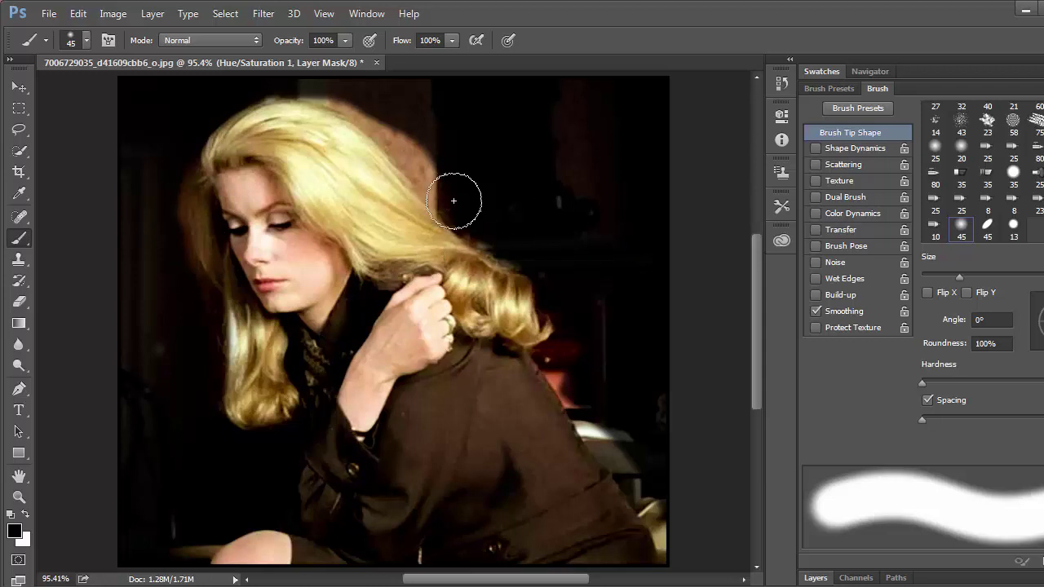
With white, re-darken the patches right and left of the hair and the red glow beside the curls
key("x")
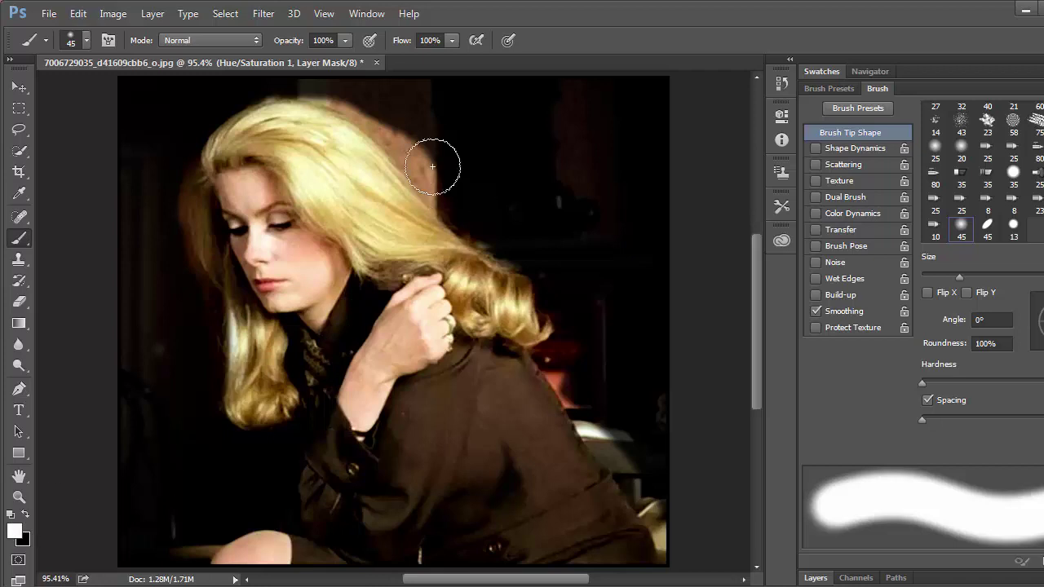
mouse_move(432, 166)
left_mouse_down()
mouse_move(454, 191)
mouse_move(396, 122)
mouse_move(339, 86)
mouse_move(261, 67)
mouse_move(336, 73)
mouse_move(331, 85)
mouse_move(258, 73)
left_mouse_up()
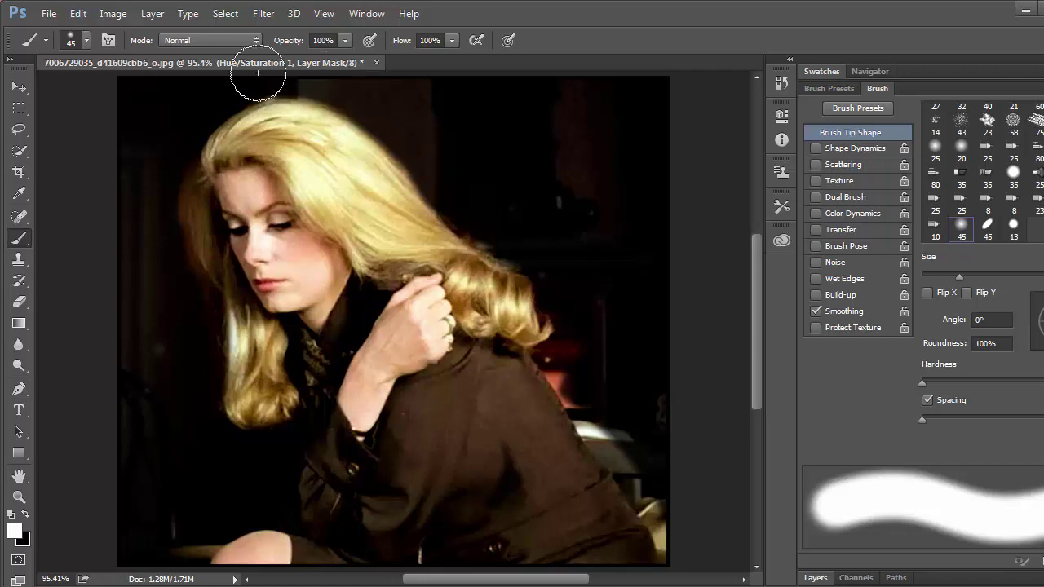
mouse_move(485, 223)
left_mouse_down()
mouse_move(525, 247)
mouse_move(485, 233)
left_mouse_up()
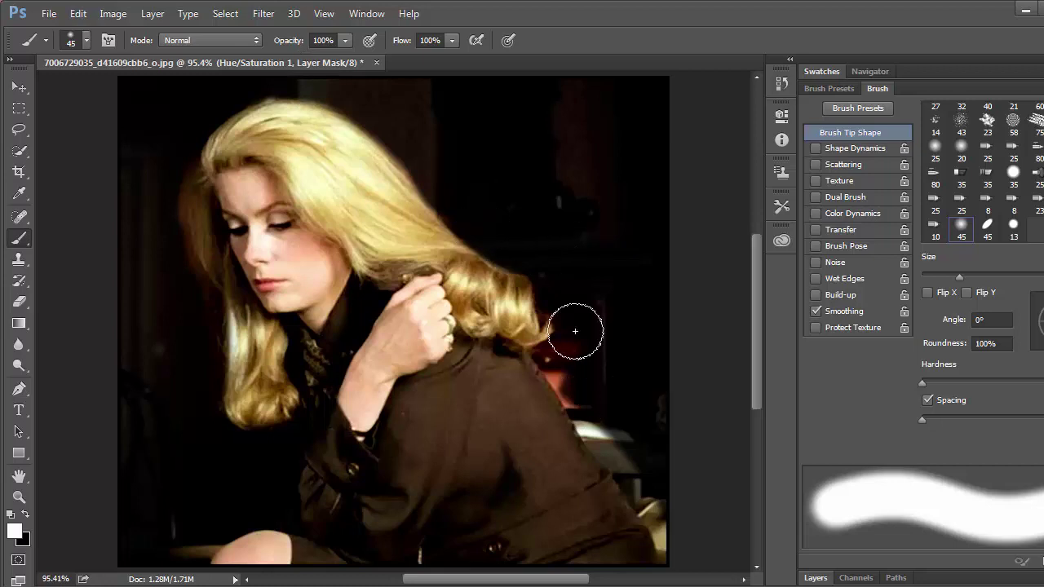
mouse_move(575, 331)
left_mouse_down()
mouse_move(562, 362)
mouse_move(568, 387)
mouse_move(666, 505)
mouse_move(582, 400)
mouse_move(680, 560)
mouse_move(674, 539)
mouse_move(678, 550)
left_mouse_up()
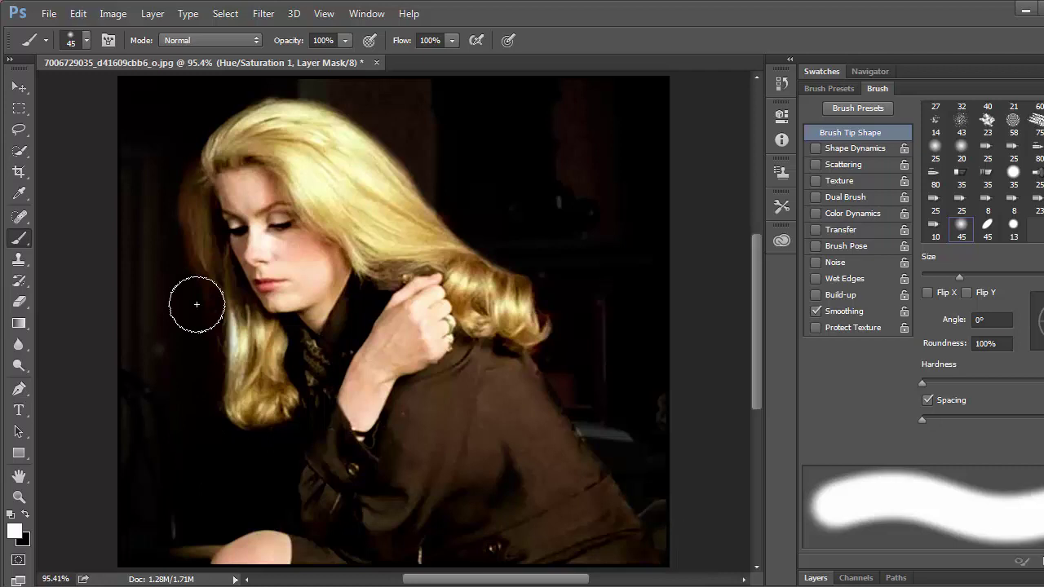
mouse_move(197, 304)
left_mouse_down()
mouse_move(152, 216)
mouse_move(155, 182)
mouse_move(194, 144)
mouse_move(169, 172)
mouse_move(175, 297)
mouse_move(165, 211)
mouse_move(172, 239)
left_mouse_up()
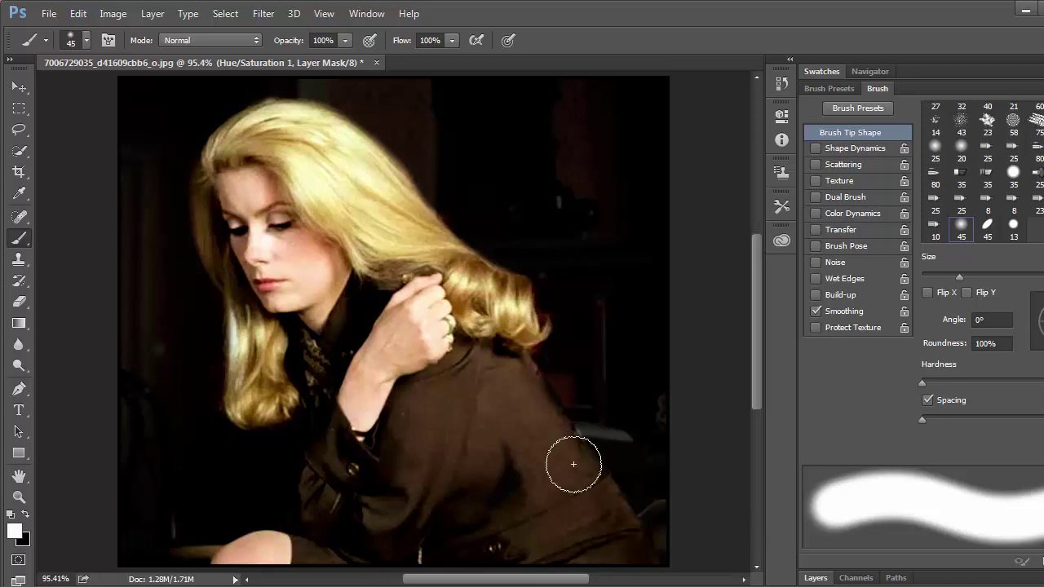
Shrink the brush to 15, touch up the jacket edge below the hair, and switch back to black
key("bracketleft")
key("bracketleft")
key("bracketleft")
key("bracketleft")
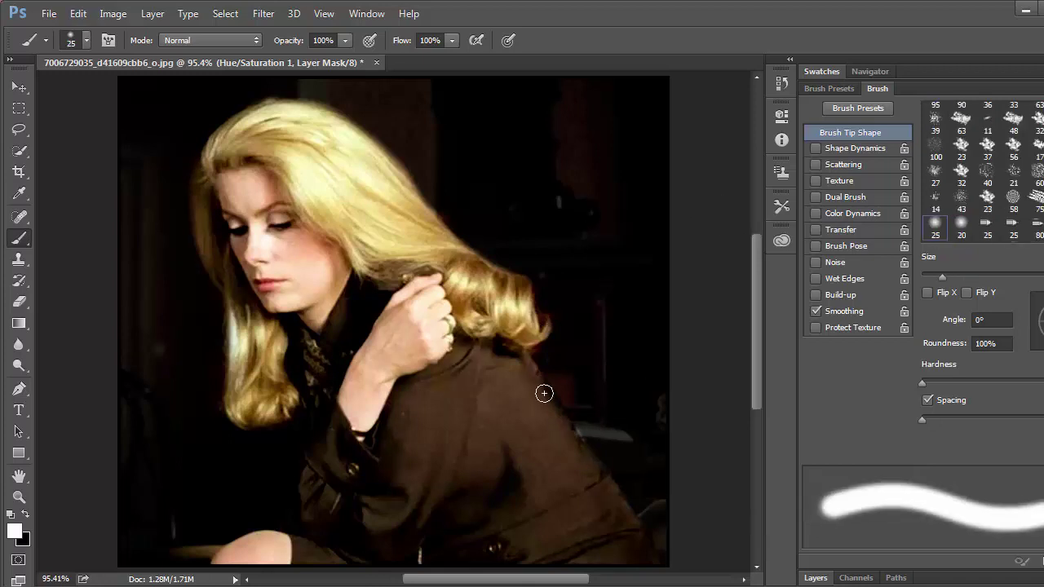
key("bracketleft")
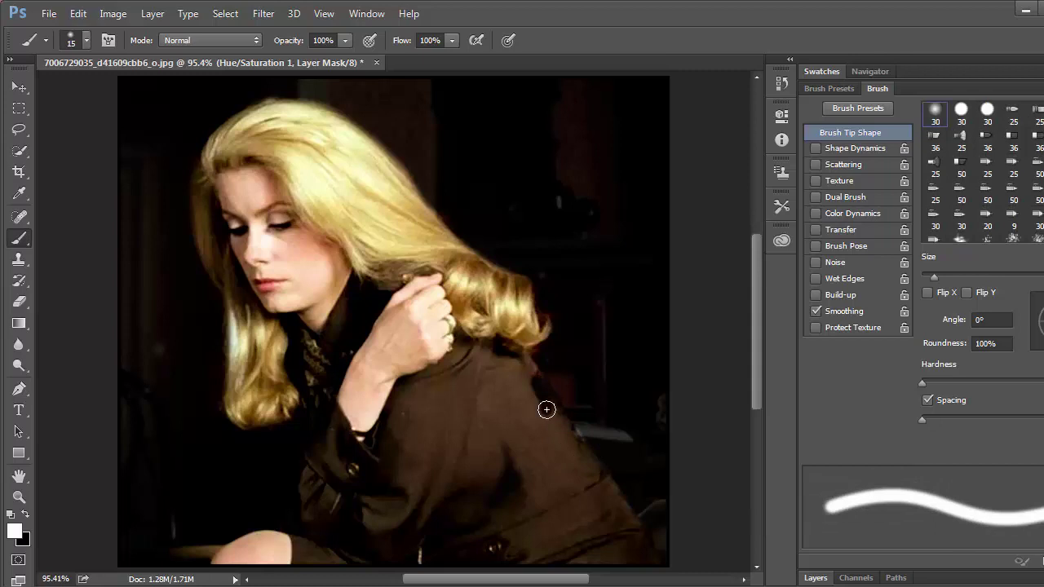
left_click_drag(547, 410, 549, 424)
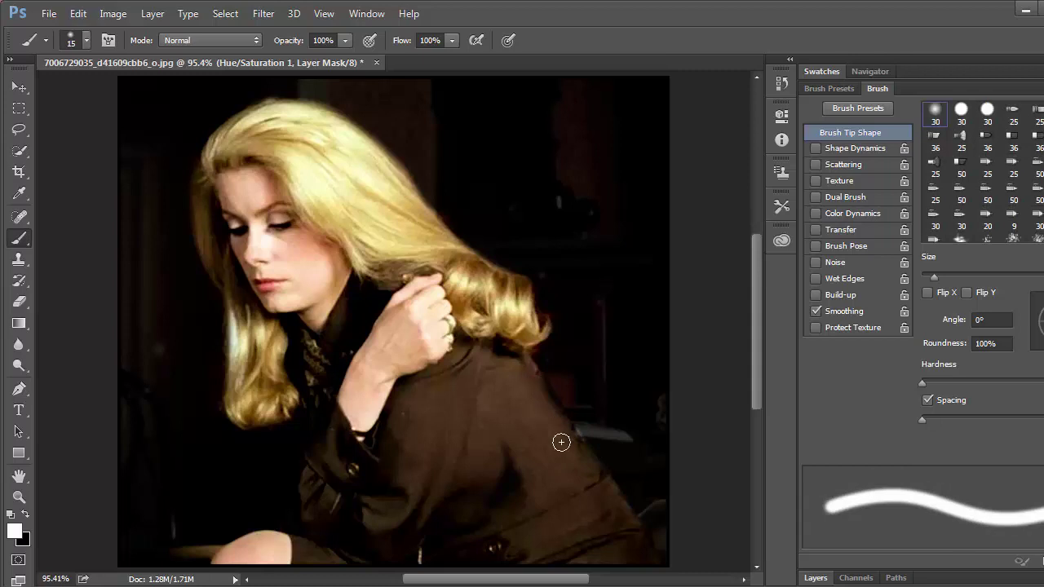
key("x")
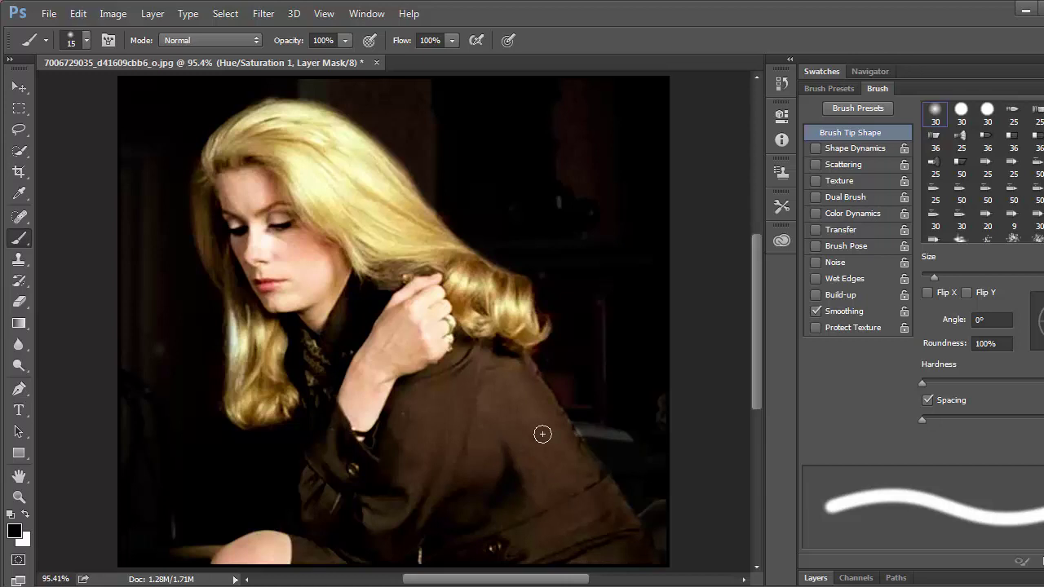
Show the Layers panel and set up a white 90 px brush at 14% opacity
left_click(818, 578)
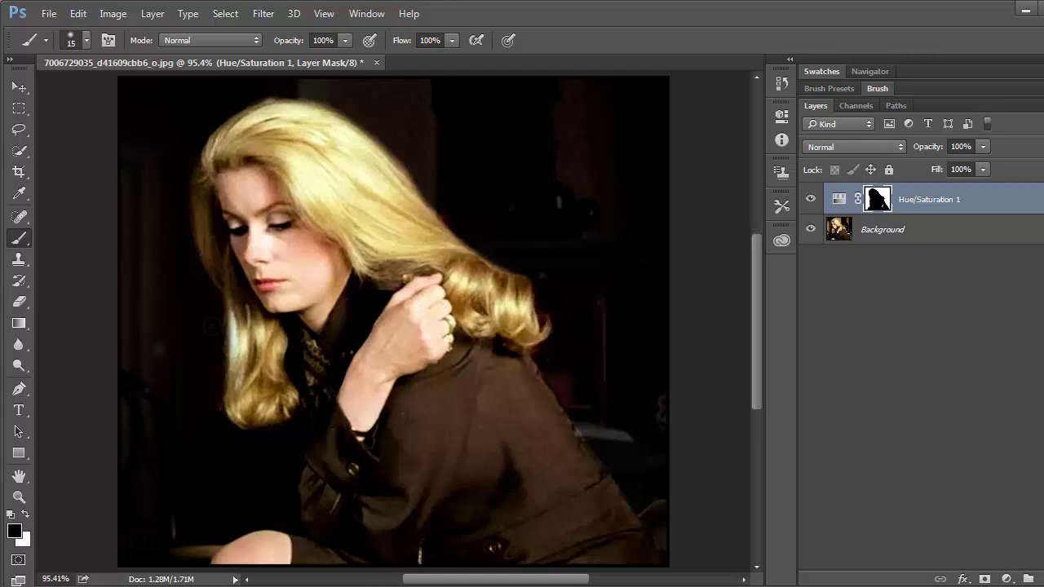
left_click(345, 41)
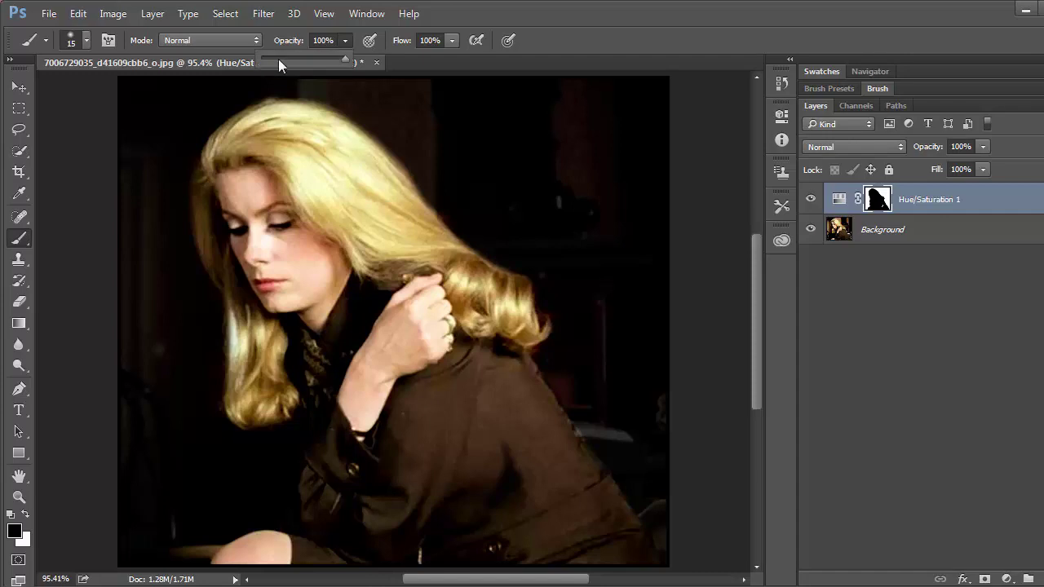
left_click(274, 61)
key("x")
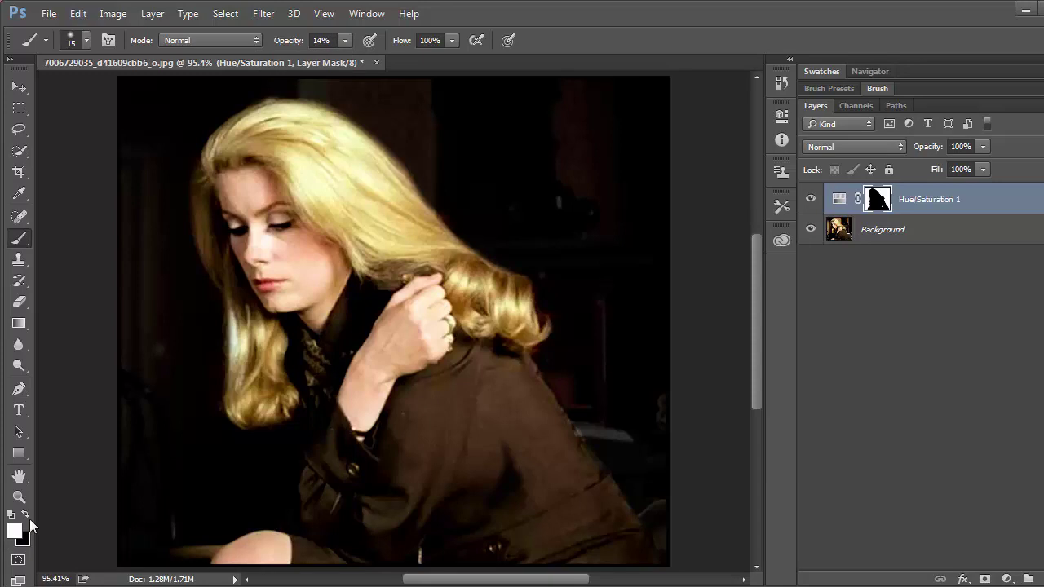
key("bracketright")
key("bracketright")
key("bracketright")
key("bracketright")
key("bracketright")
key("bracketright")
key("bracketright")
key("bracketright")
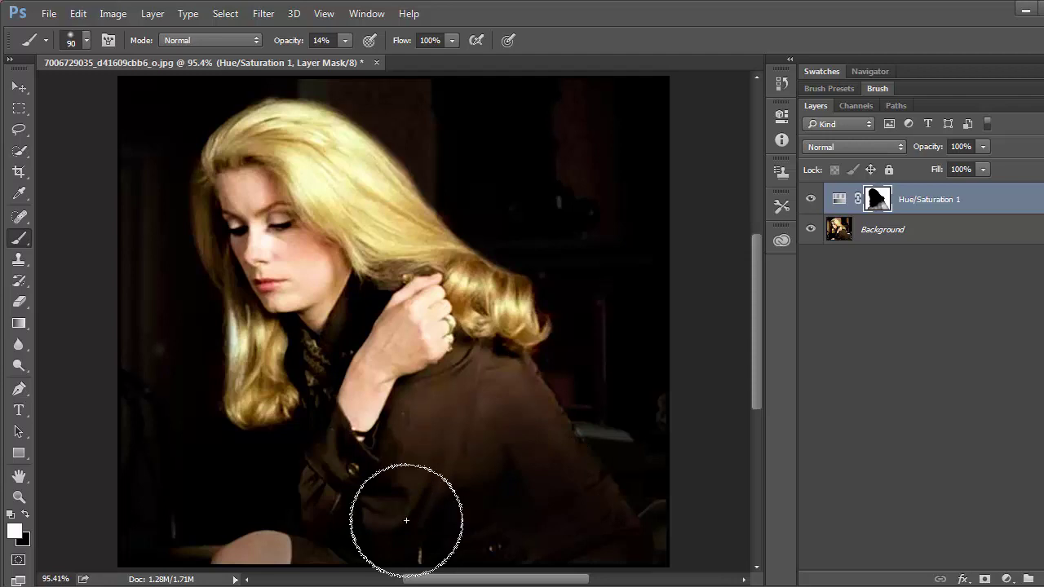
scroll(666, 559, "up", 1)
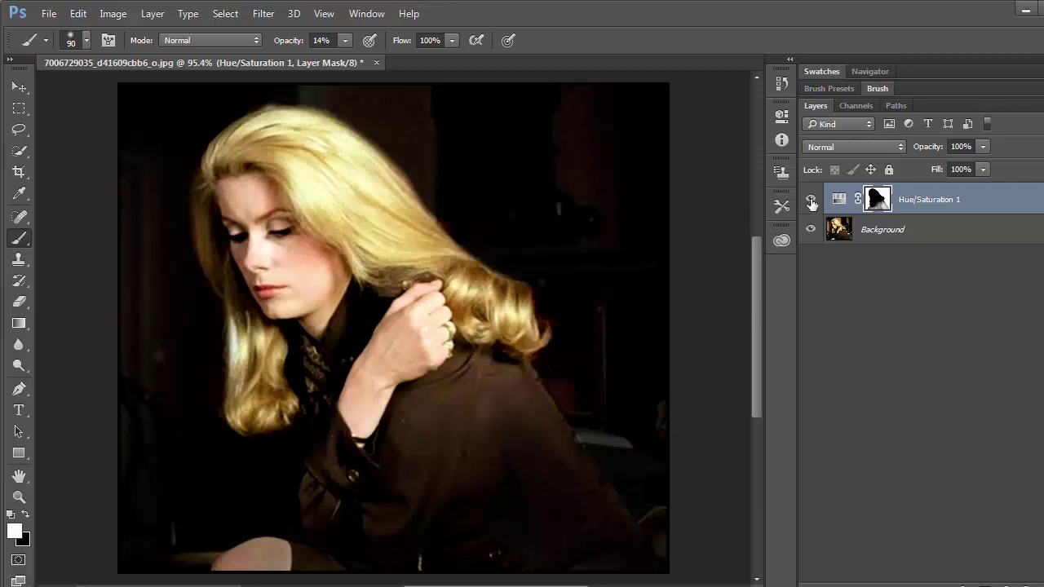
Toggle the Hue/Saturation 1 layer off and on repeatedly to compare with the original
left_click(811, 201)
left_click(811, 201)
left_click(811, 200)
left_click(811, 201)
left_click(811, 201)
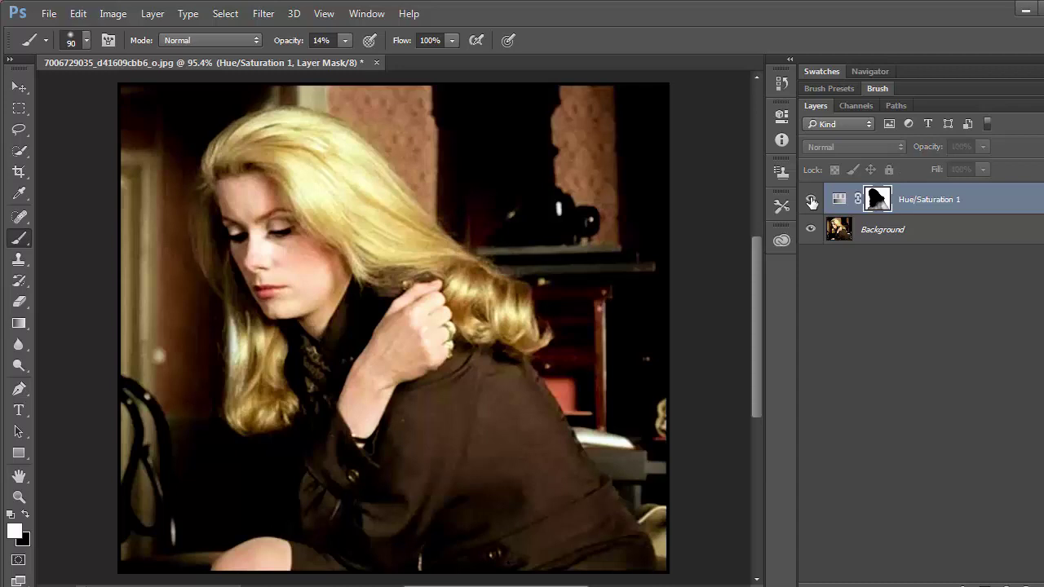
left_click(810, 200)
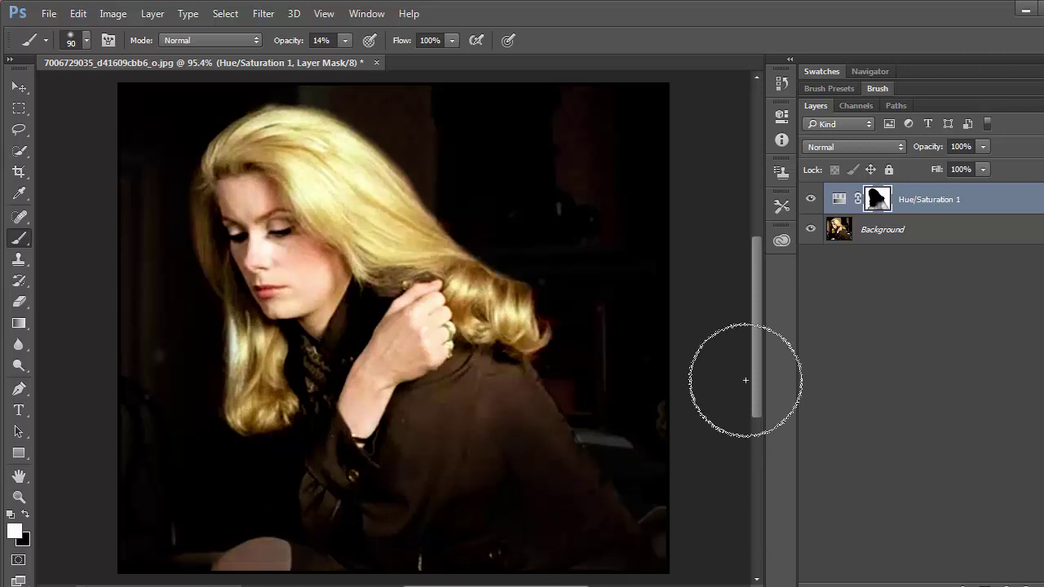
left_click(812, 200)
left_click(811, 200)
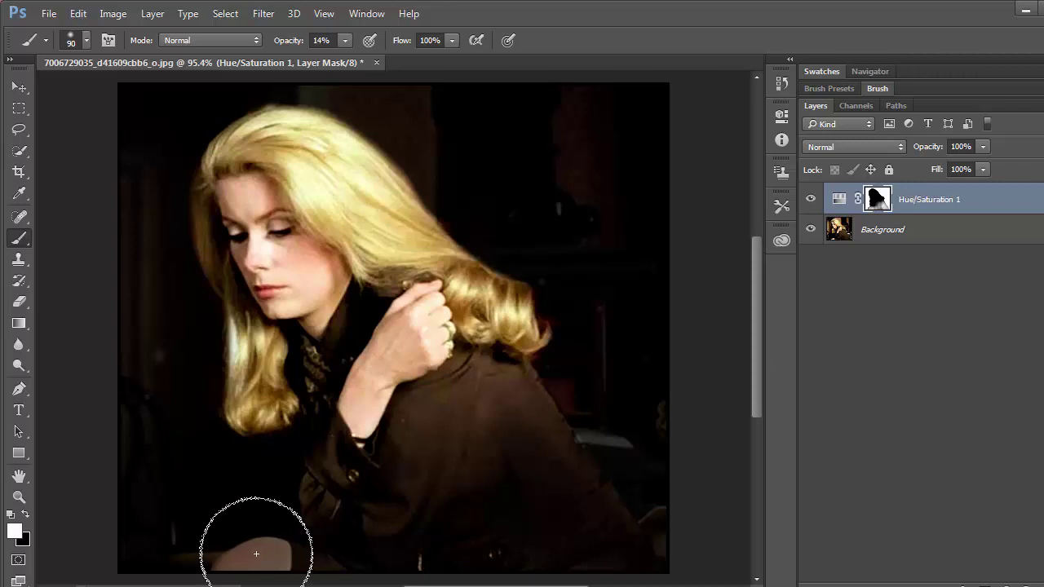
Switch to black and paint the mask over the lower arm and hand
key("x")
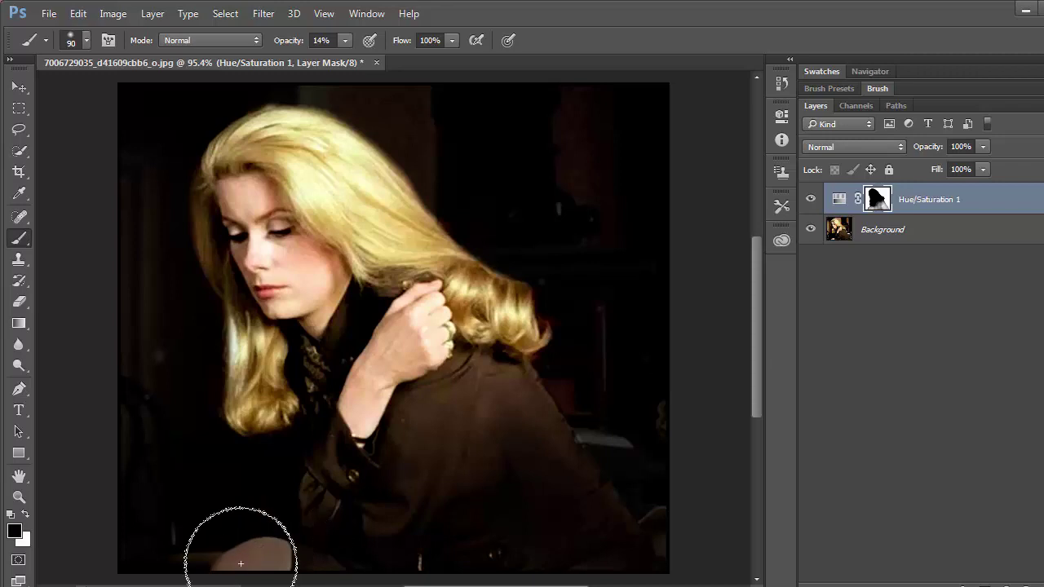
mouse_move(233, 560)
left_mouse_down()
mouse_move(250, 548)
mouse_move(211, 559)
mouse_move(310, 517)
mouse_move(252, 553)
left_mouse_up()
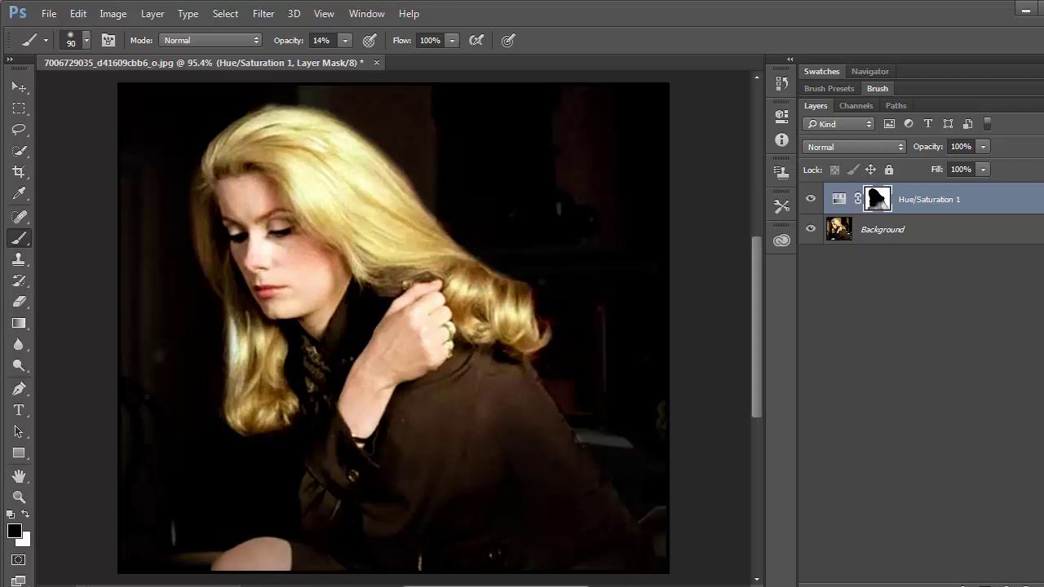
mouse_move(408, 320)
left_mouse_down()
mouse_move(425, 351)
mouse_move(418, 326)
left_mouse_up()
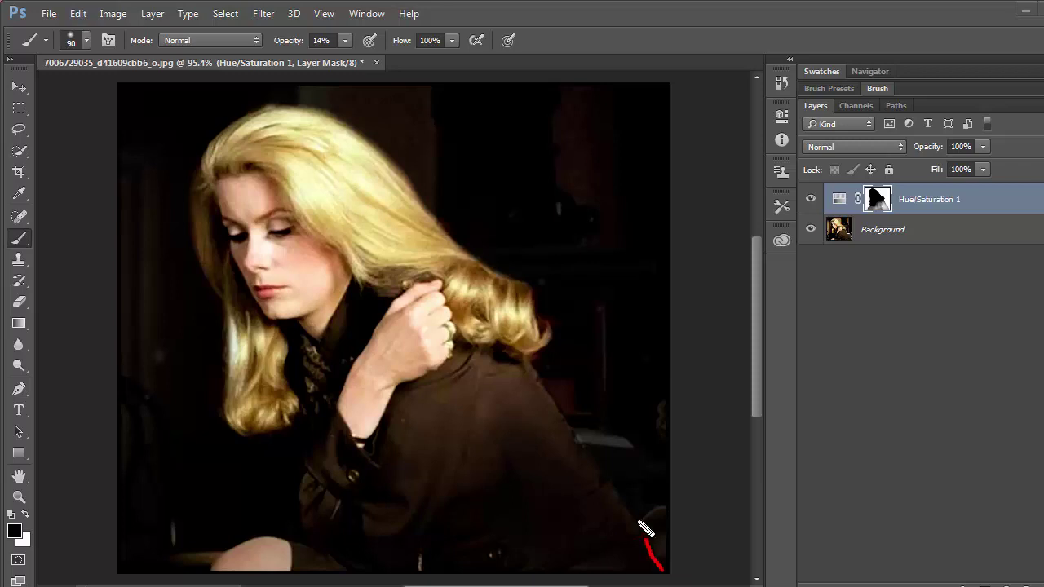
left_click_drag(648, 537, 613, 484)
mouse_move(586, 445)
left_mouse_down()
mouse_move(509, 305)
mouse_move(455, 240)
left_mouse_up()
left_click_drag(411, 200, 332, 108)
Crop with the 16 x 20 in preset, shifting the photo inside the frame to reposition the woman
left_click(17, 174)
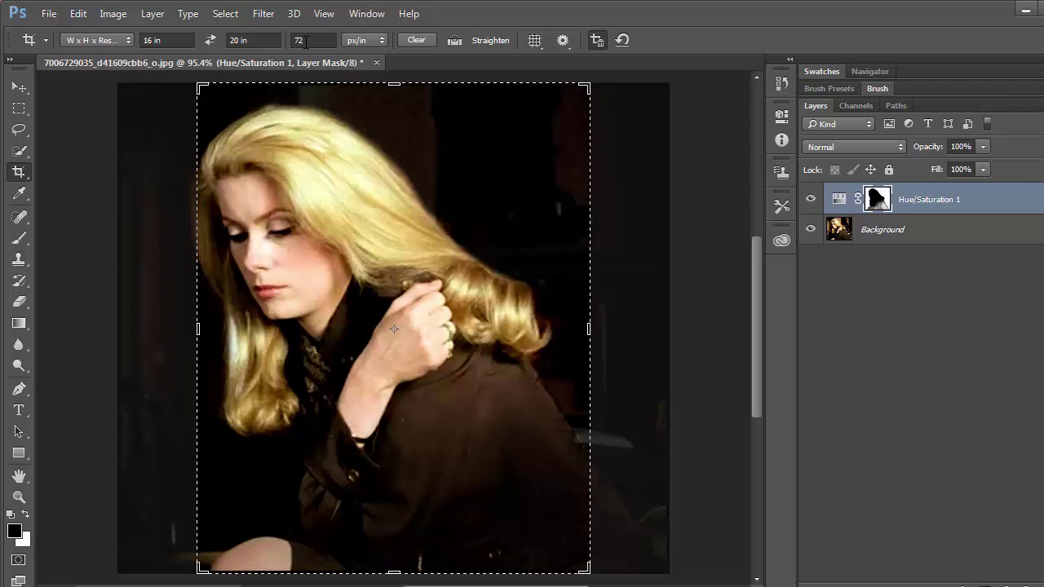
left_click(475, 160)
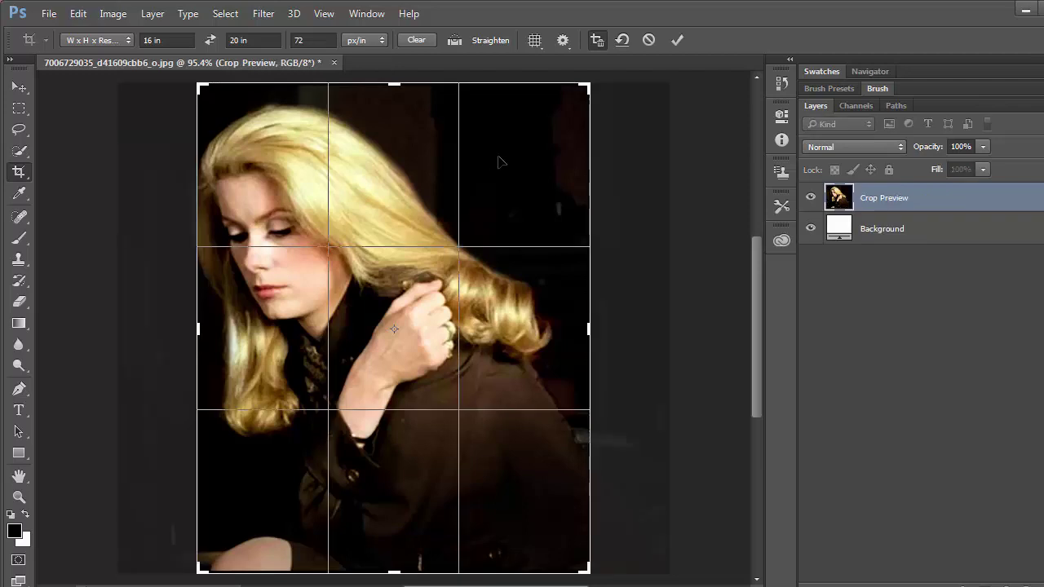
left_click_drag(503, 161, 522, 159)
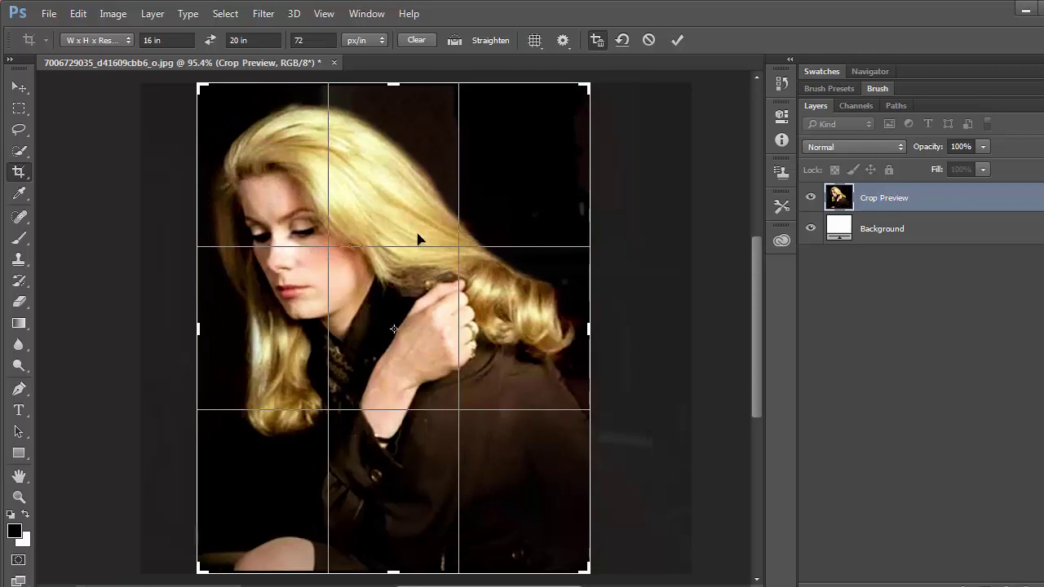
mouse_move(506, 208)
left_mouse_down()
mouse_move(544, 201)
mouse_move(545, 210)
mouse_move(513, 223)
left_mouse_up()
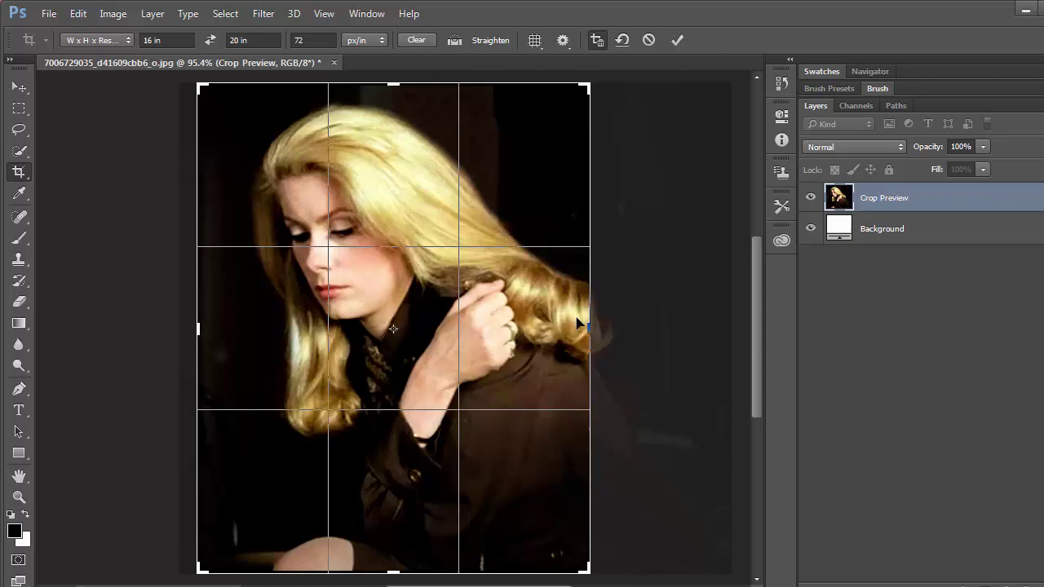
left_click_drag(543, 310, 503, 299)
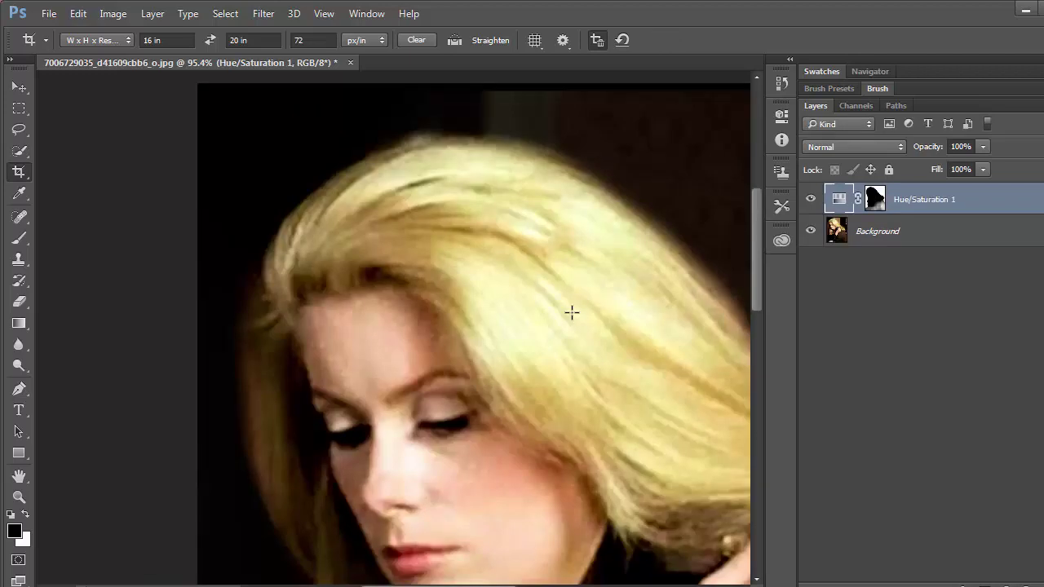
Fit the cropped portrait on screen with Ctrl+0 and maximise the Photoshop window
key("ctrl+0")
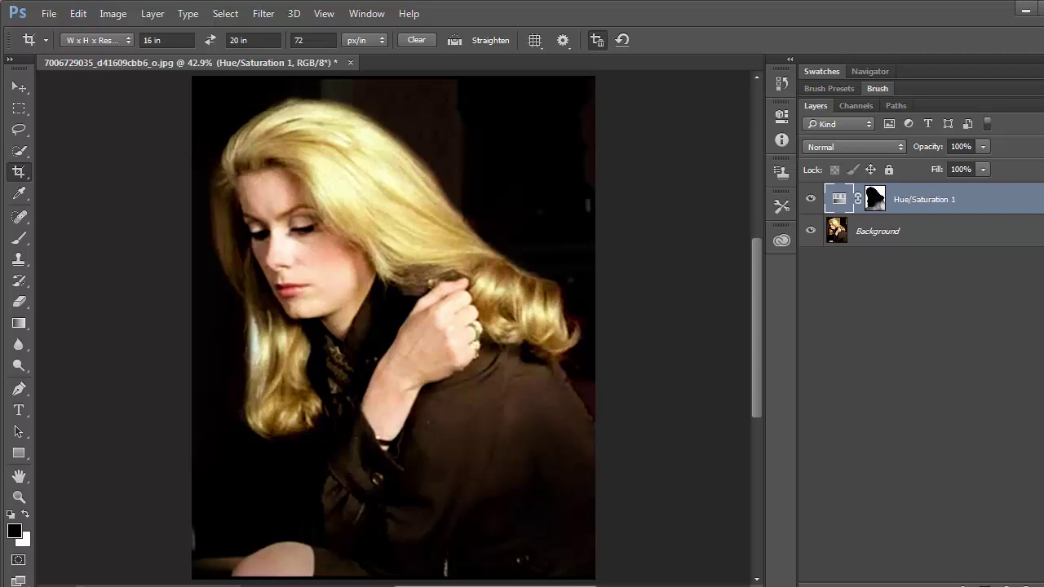
key("super+Up")
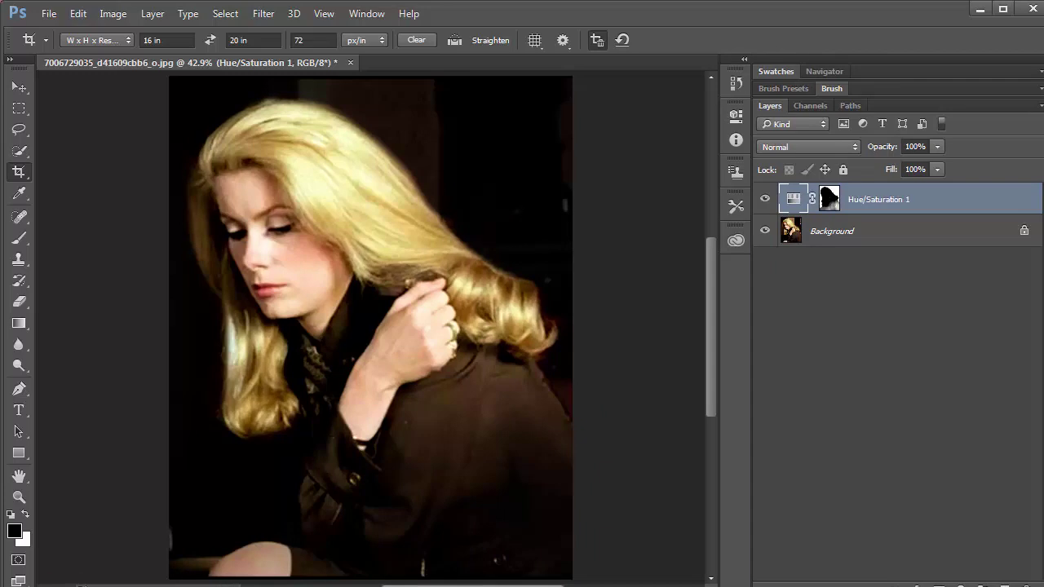
Add an empty Layer 1 below Hue/Saturation 1 and take a 45 px brush
left_click(1006, 583)
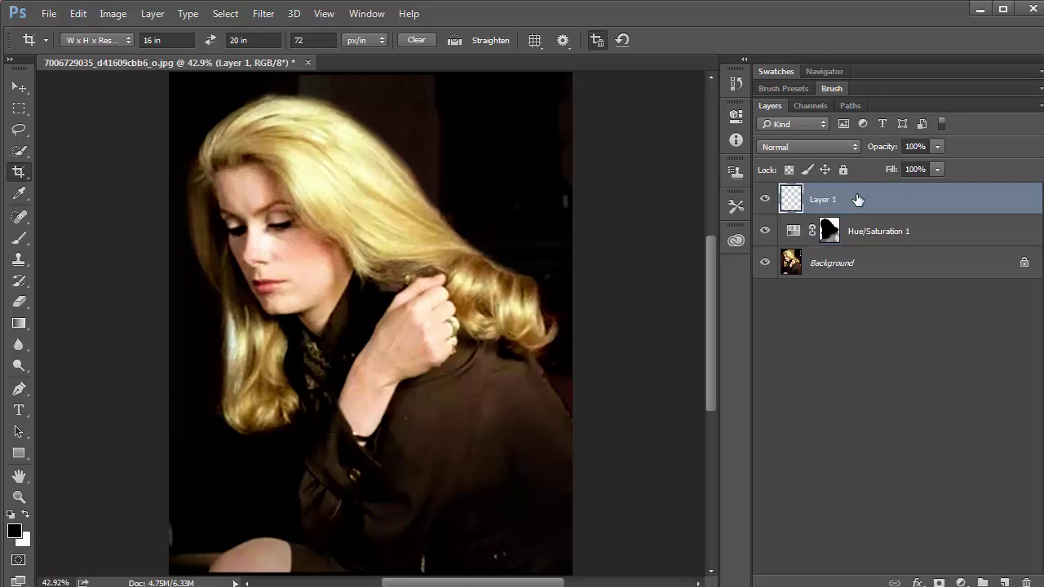
left_click_drag(860, 203, 860, 243)
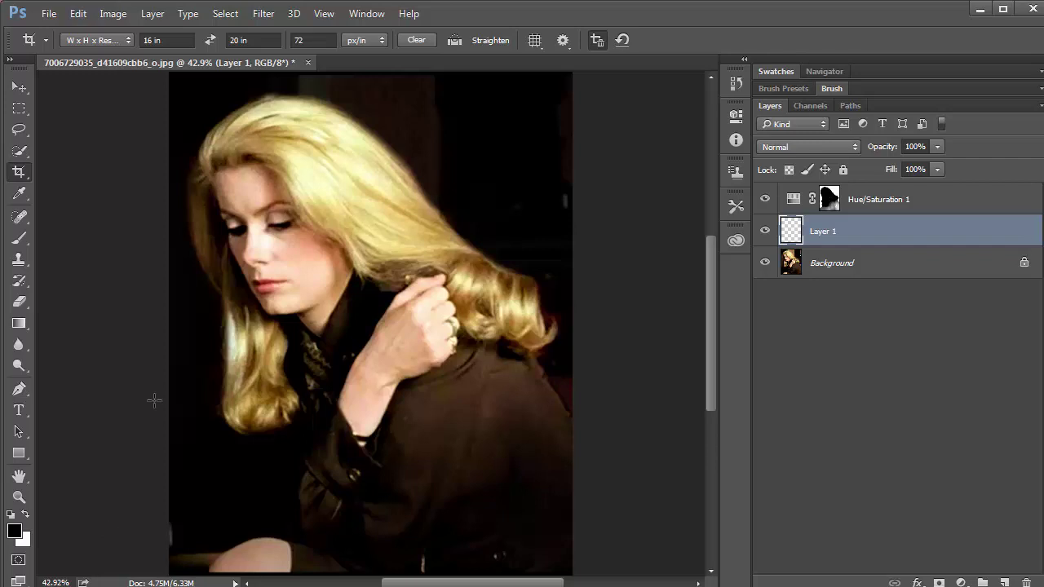
left_click(19, 238)
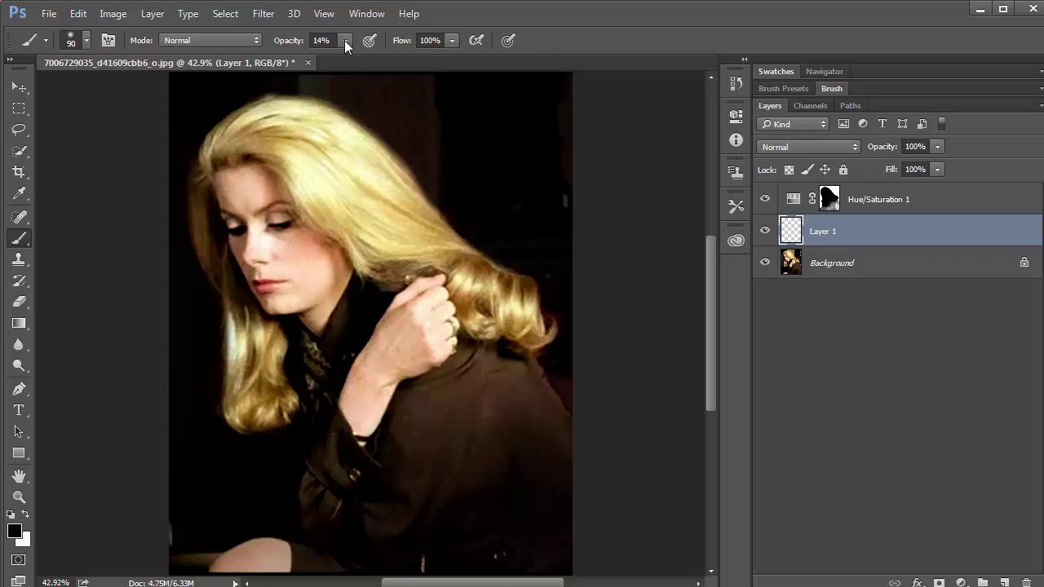
key("bracketleft")
key("bracketleft")
key("bracketleft")
key("bracketleft")
key("bracketleft")
Paint dark strokes at the lower left and right edge, sampling a colour from the photo
left_click_drag(165, 536, 158, 545)
mouse_move(566, 175)
left_mouse_down()
mouse_move(566, 230)
mouse_move(562, 199)
left_mouse_up()
key("i")
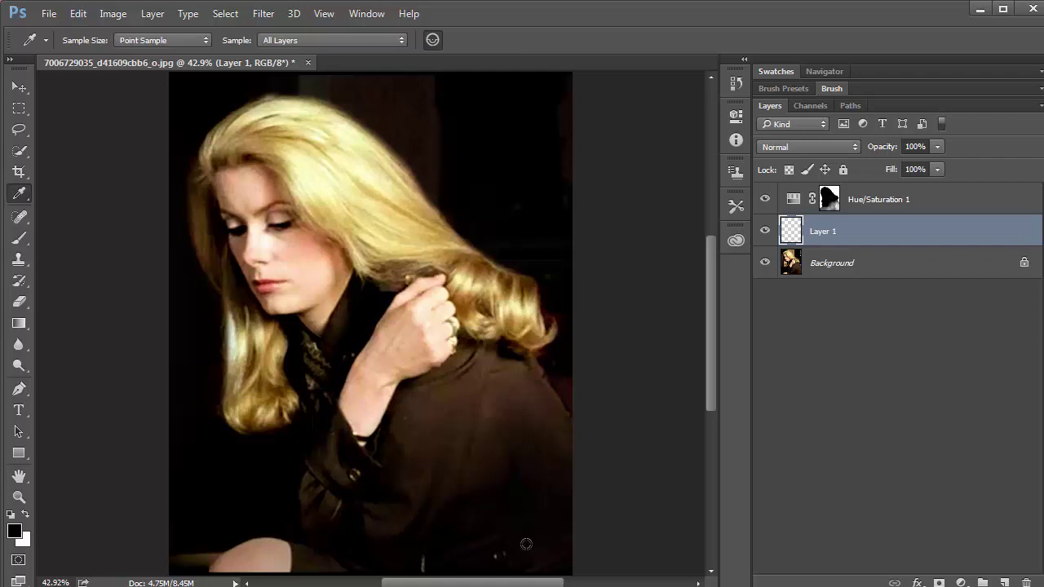
left_click(526, 544)
key("b")
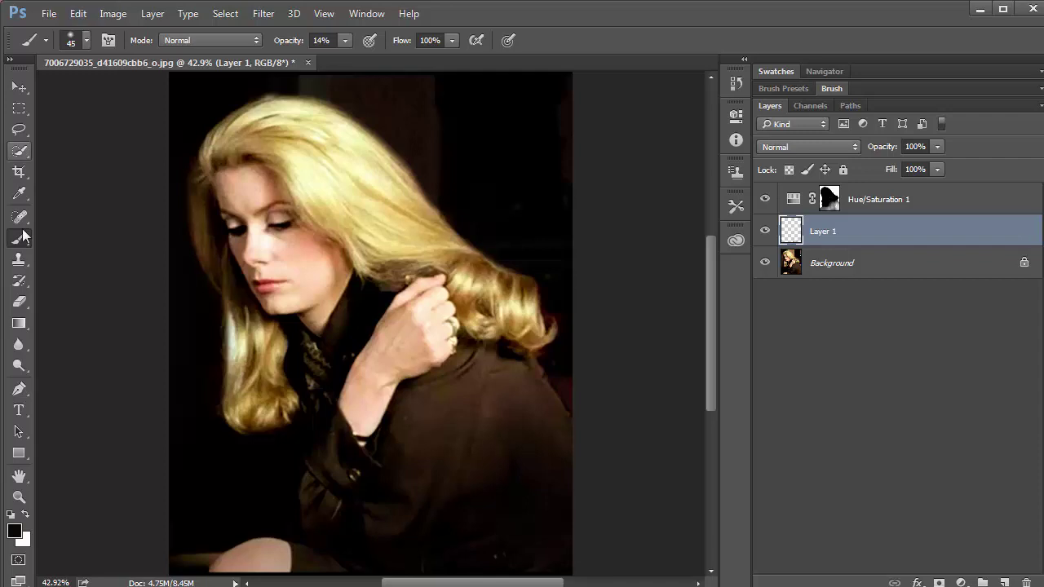
left_click(19, 171)
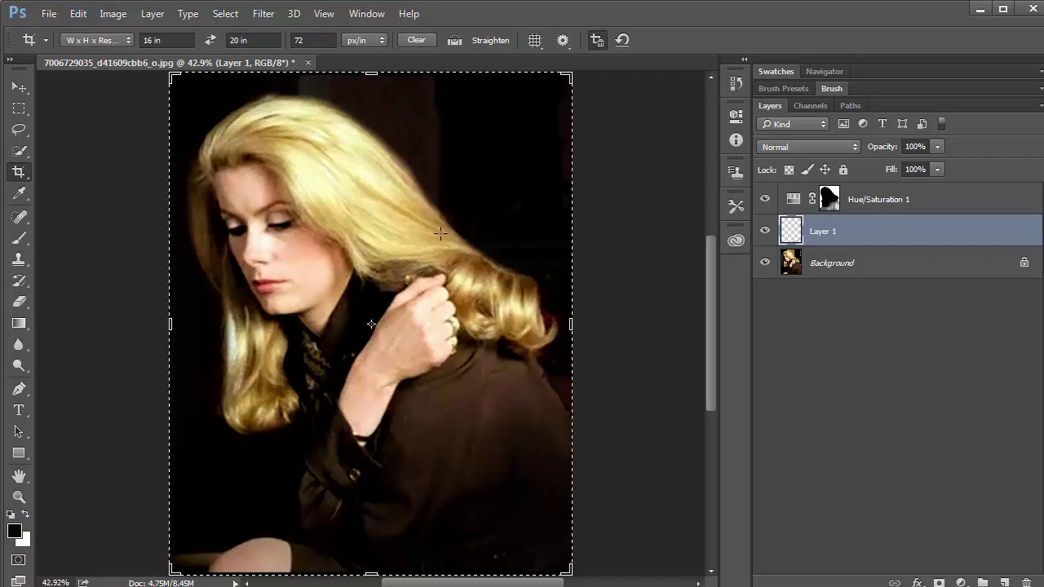
In Image Size, switch to inches, enter 300 pixels/inch and 30 inch height, then reveal Reset
left_click(114, 15)
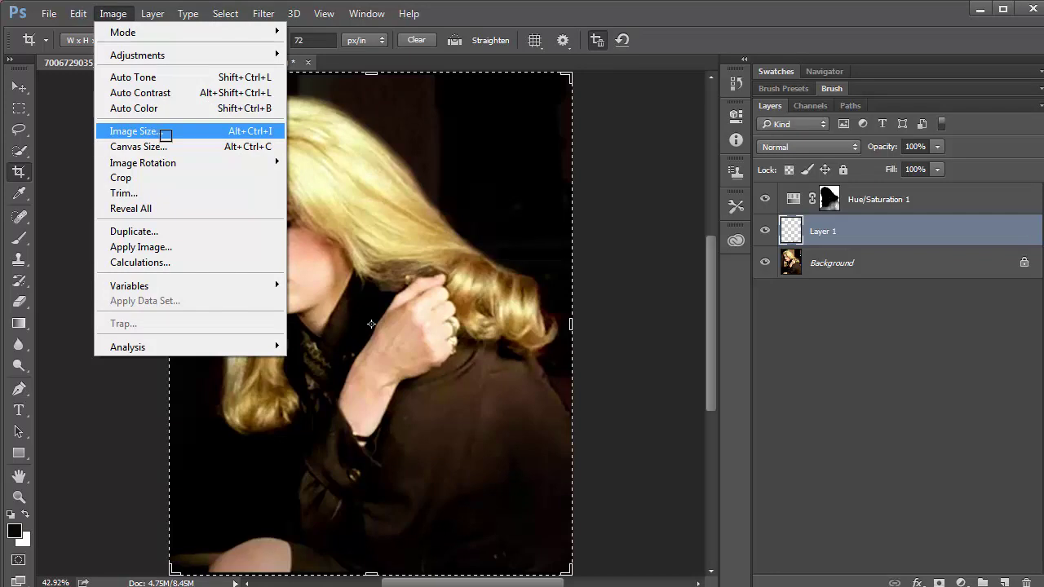
left_click(165, 133)
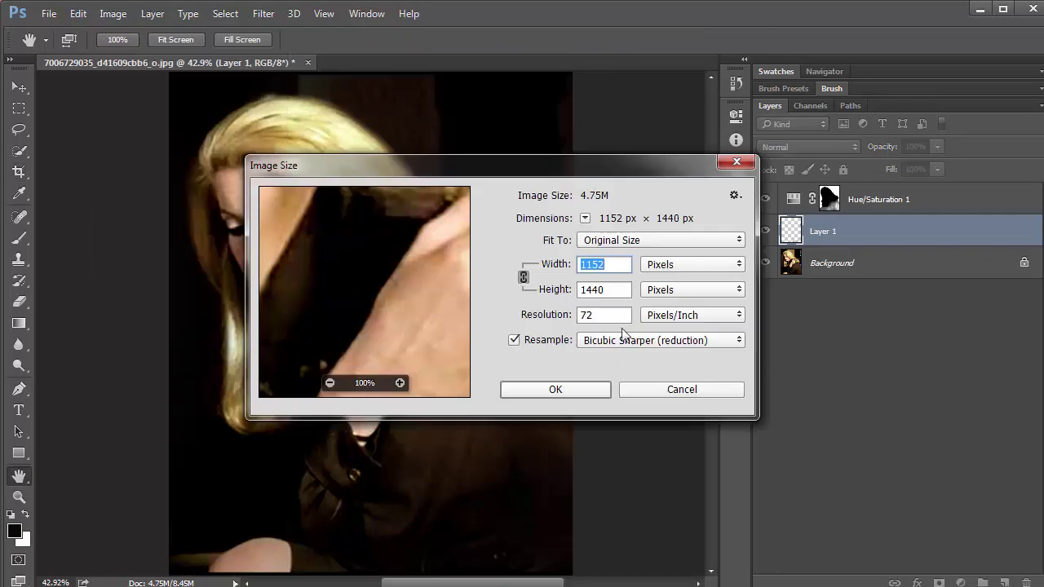
left_click(653, 267)
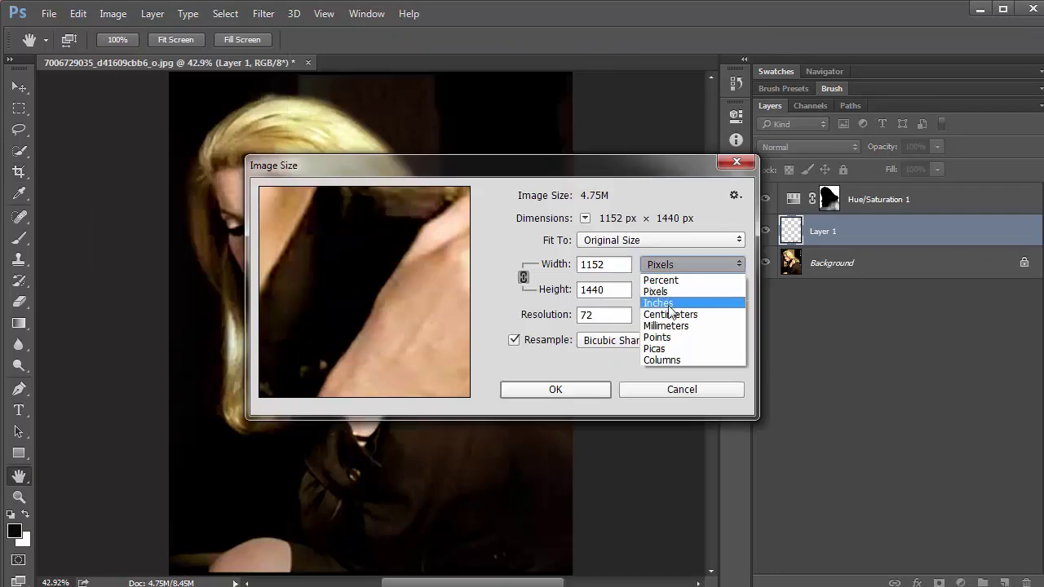
left_click(670, 311)
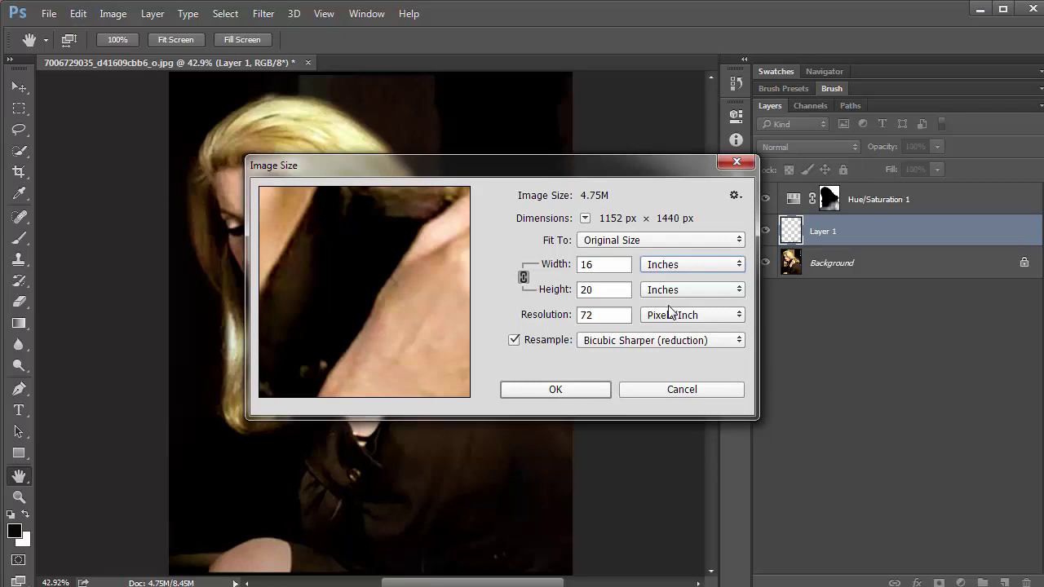
double_click(584, 315)
type("300")
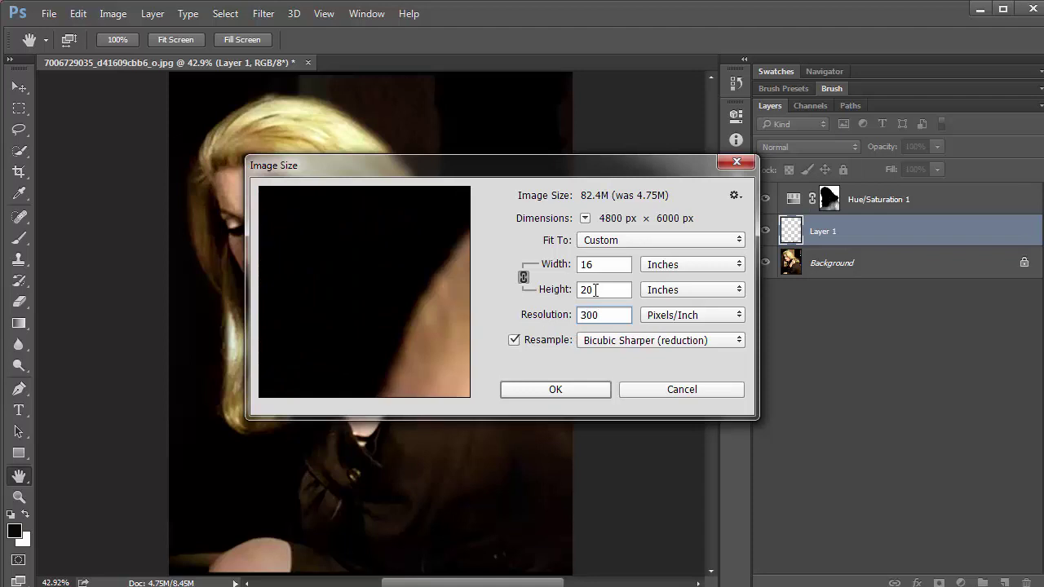
key("shift+Tab")
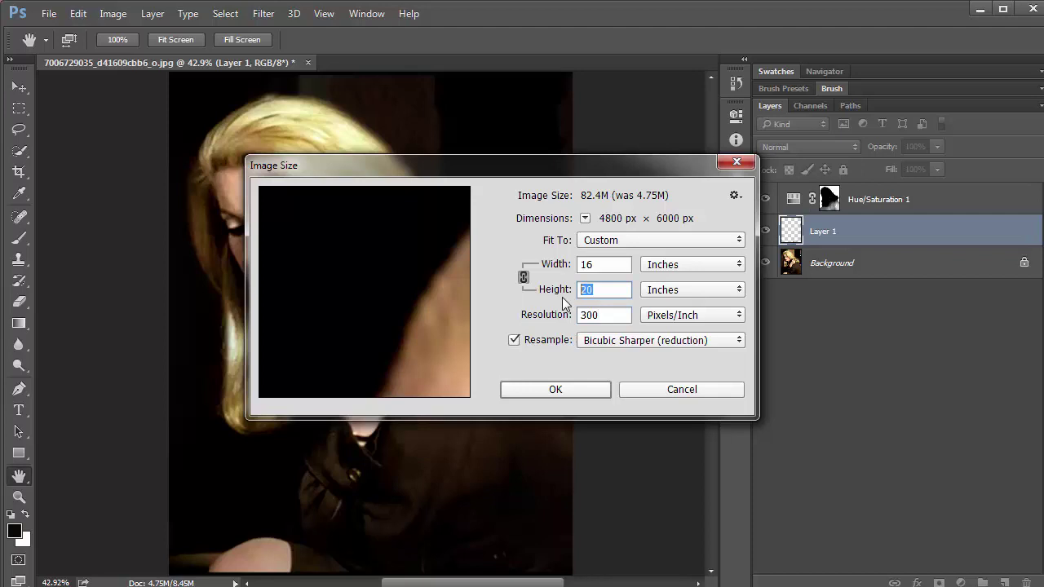
type("30")
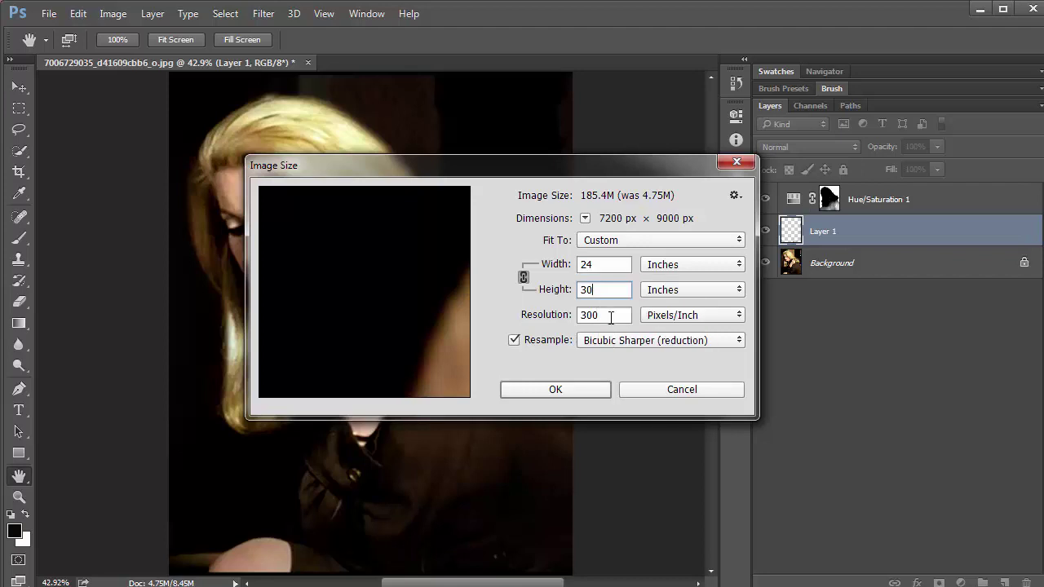
left_click_drag(610, 317, 570, 319)
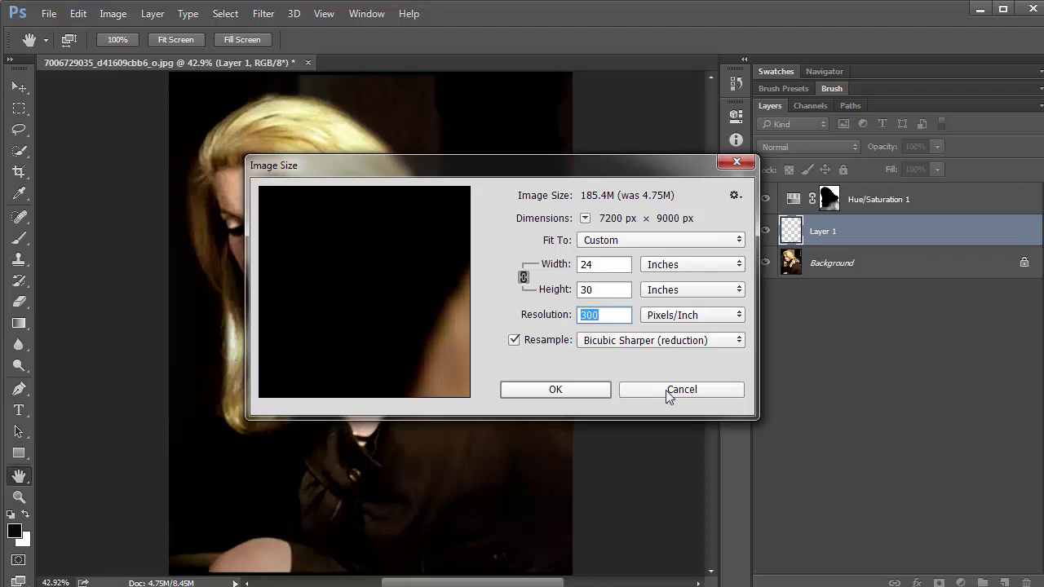
key("alt")
key("alt")
Reset Image Size, then use inches, Preserve Details (enlargement) resampling and 300 pixels/inch
left_click(700, 390)
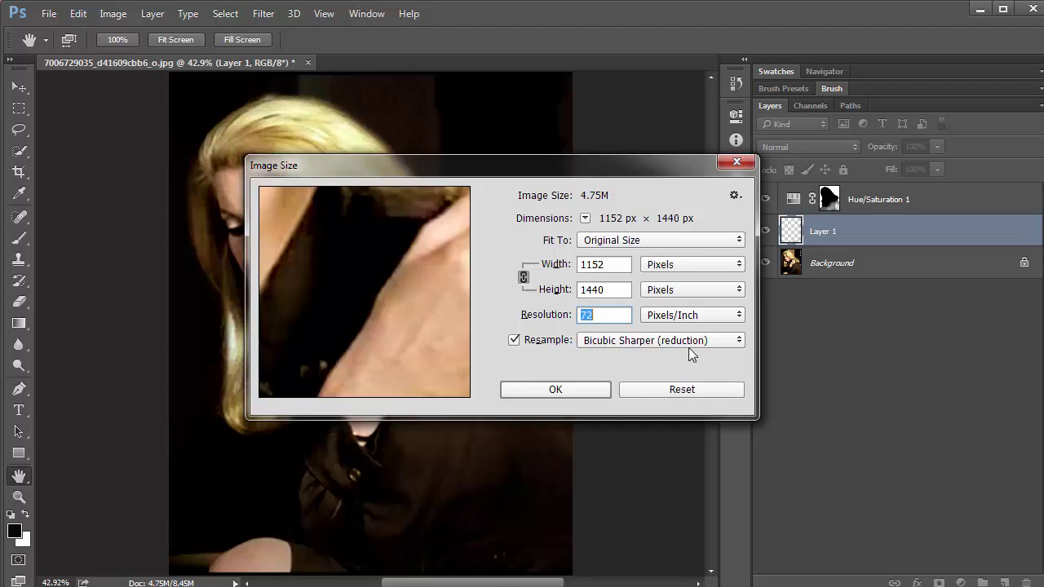
left_click(663, 266)
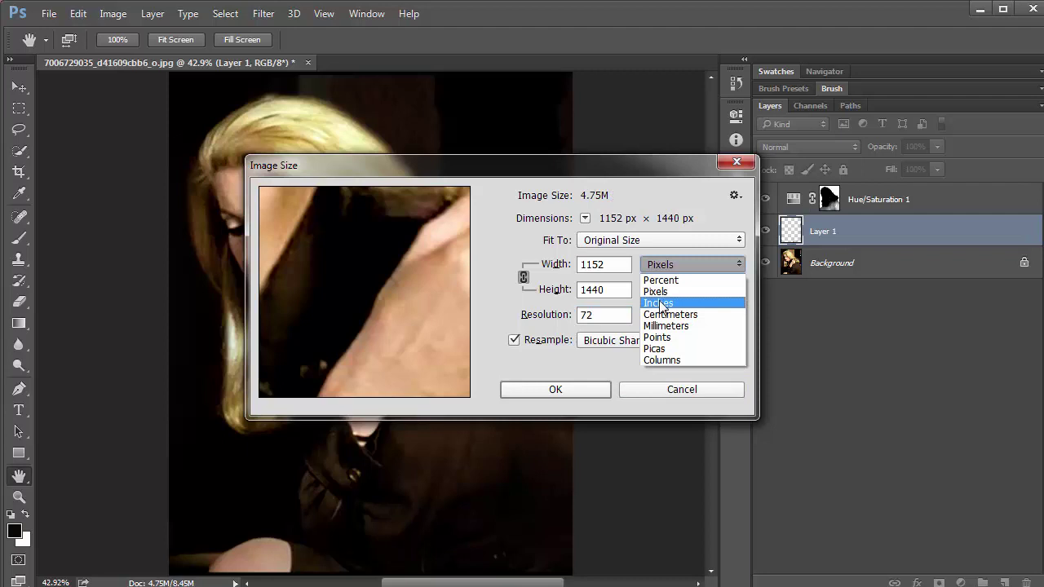
left_click(659, 303)
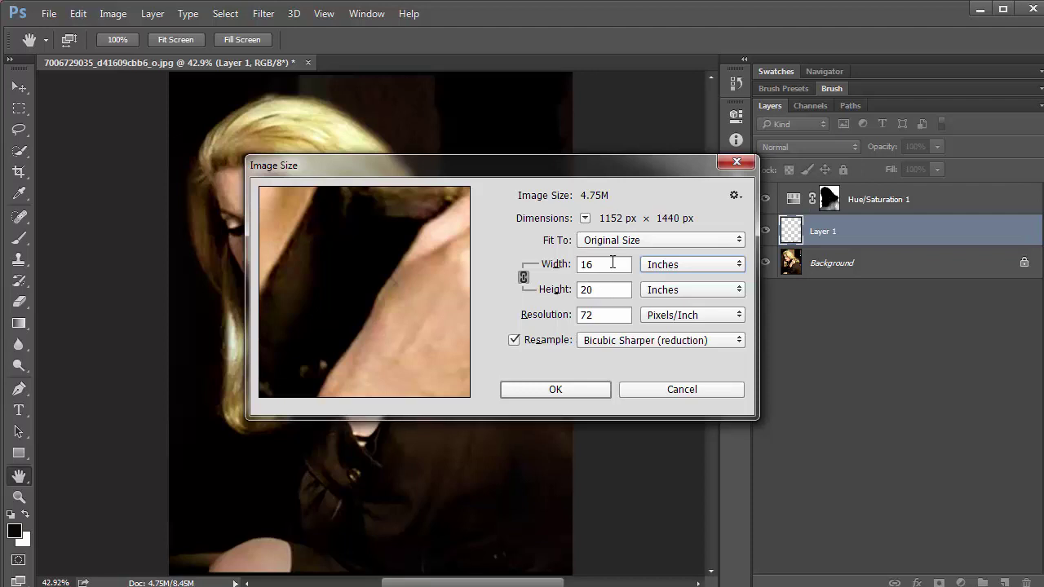
left_click(626, 346)
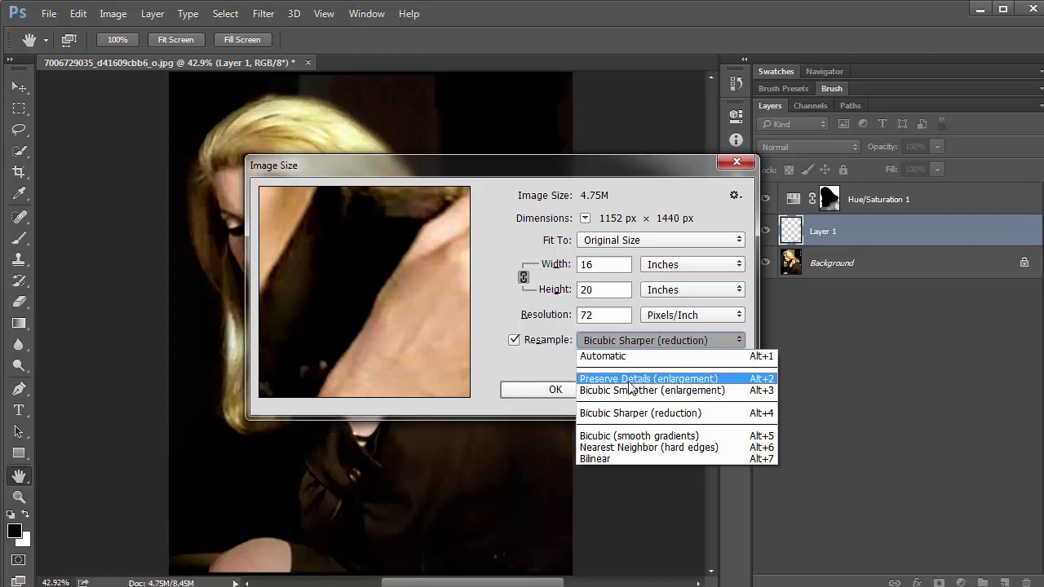
left_click(700, 380)
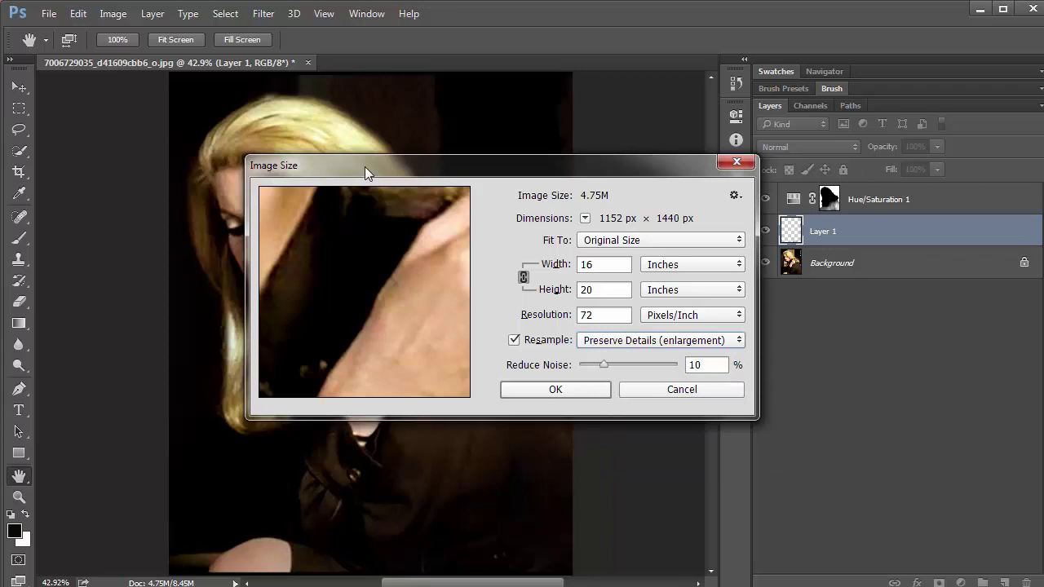
left_click_drag(365, 166, 728, 203)
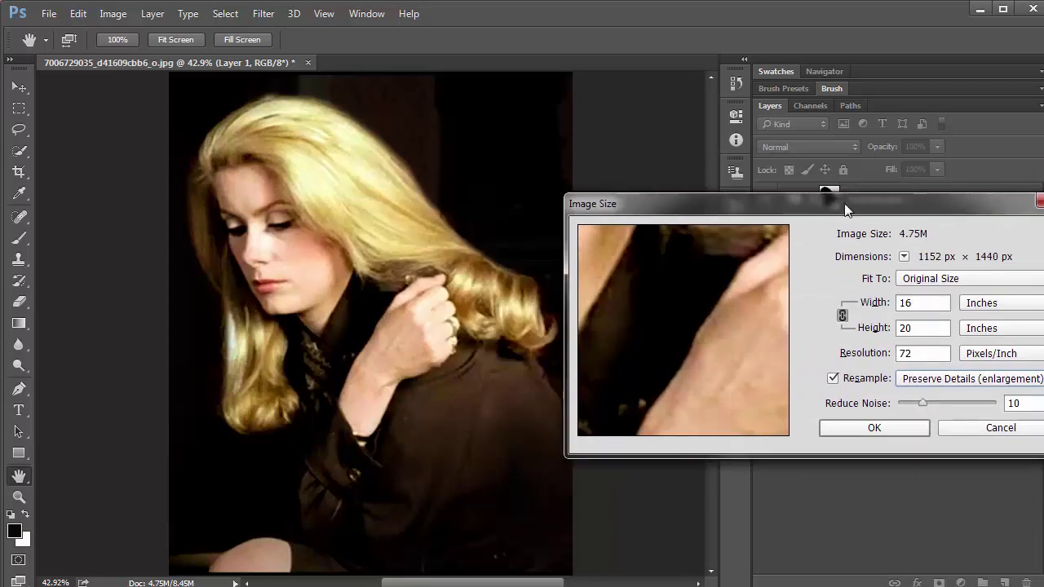
left_click_drag(840, 204, 745, 155)
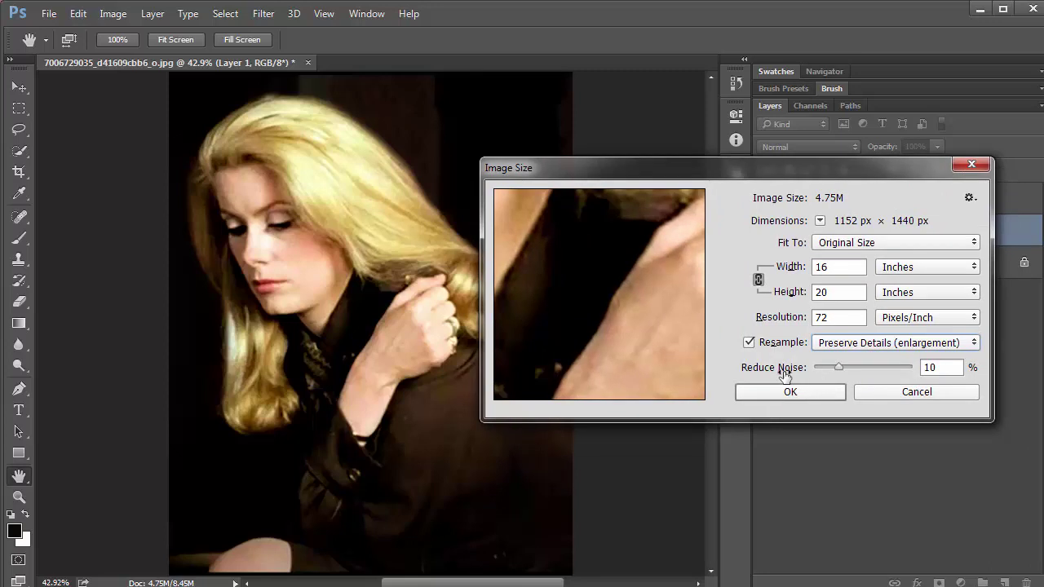
left_click(804, 321)
type("300")
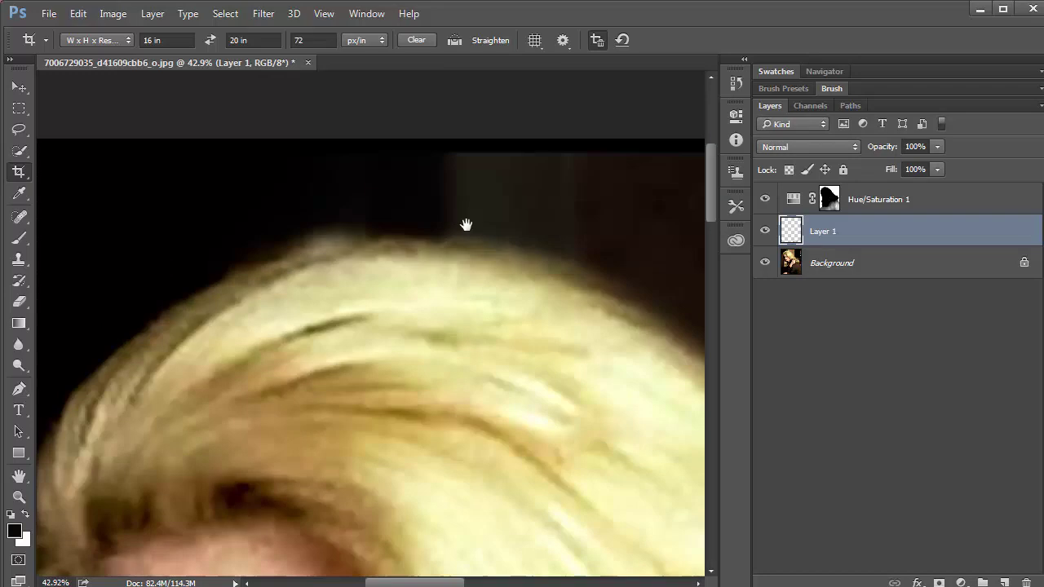
left_click_drag(466, 224, 296, 221)
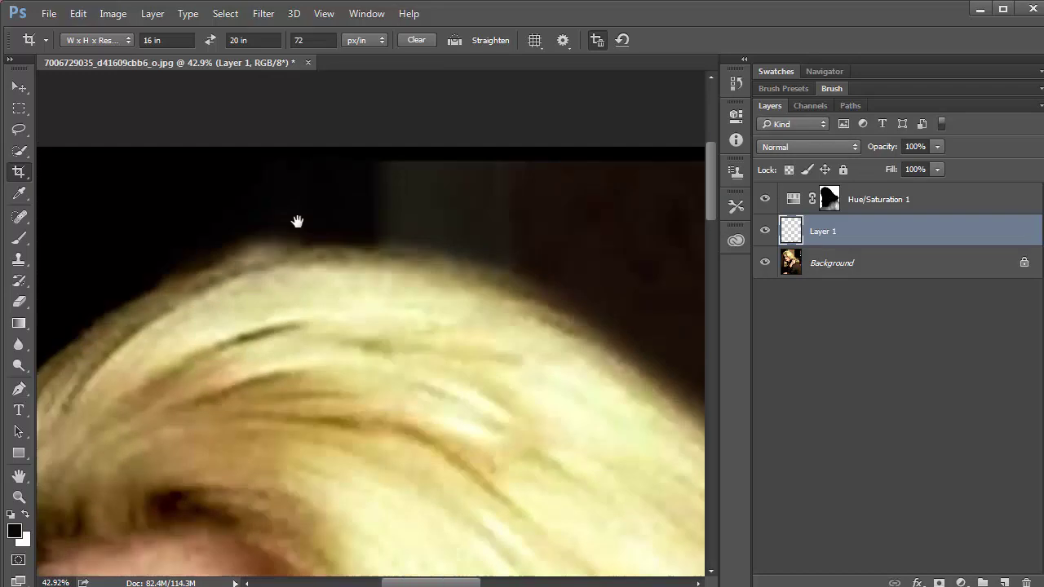
left_click_drag(566, 236, 357, 234)
left_click_drag(449, 179, 590, 307)
left_click_drag(579, 181, 491, 322)
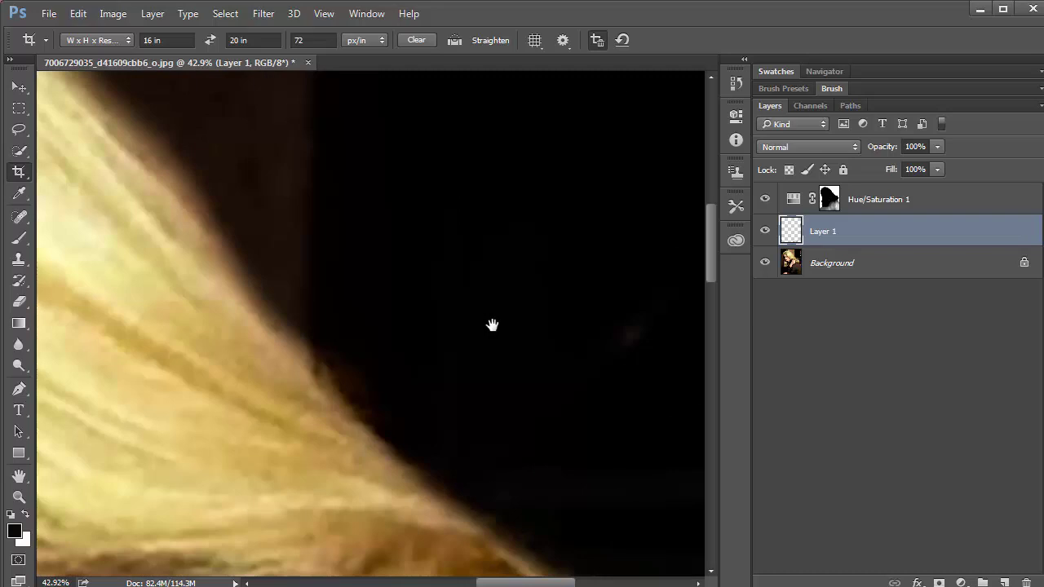
scroll(492, 326, "down", 4)
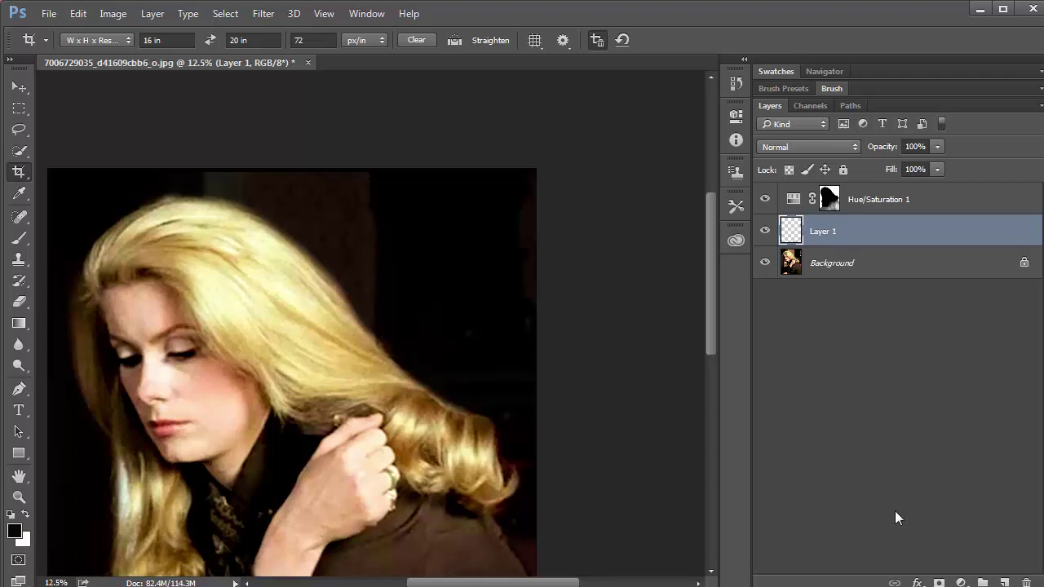
Close the Paths panel and dock the History panel alongside Layers and Channels
left_click_drag(849, 105, 472, 135)
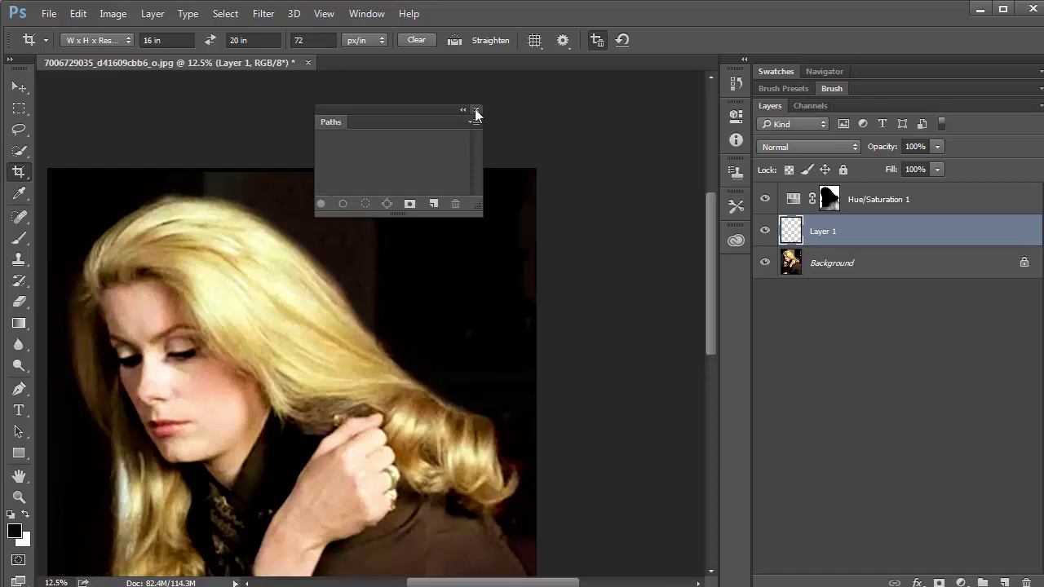
left_click(476, 110)
left_click(367, 13)
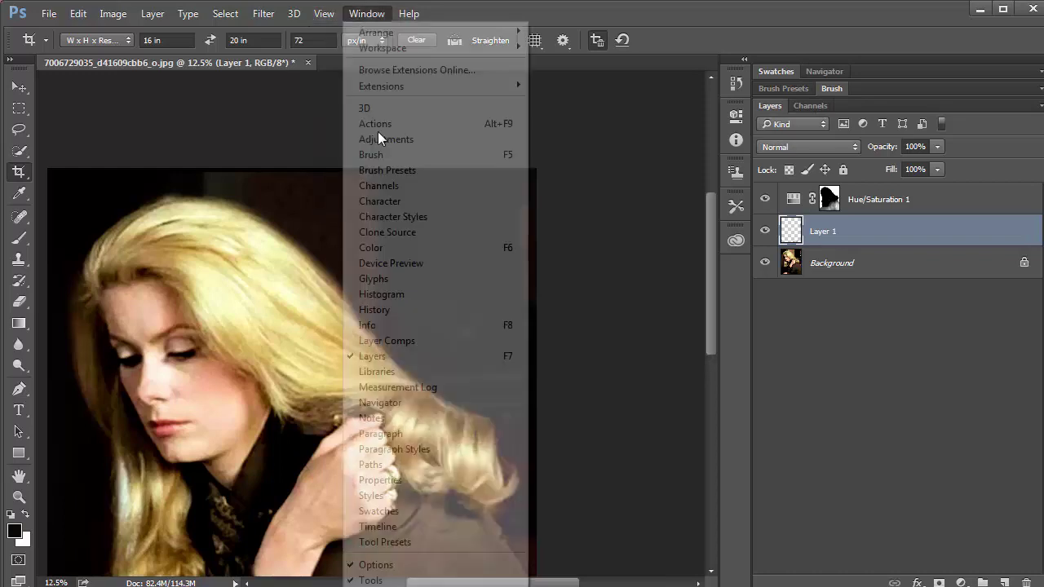
left_click(399, 310)
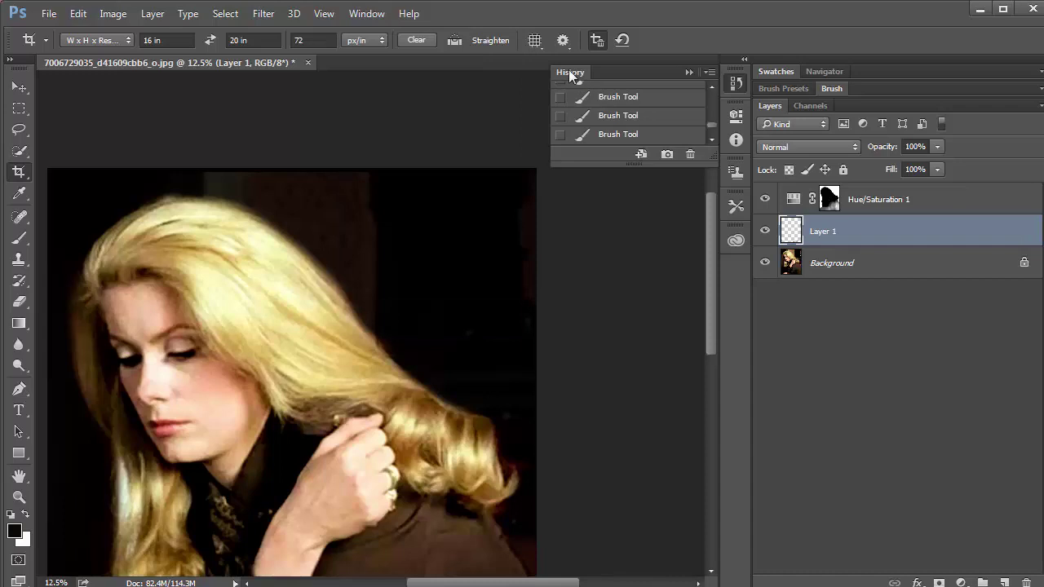
mouse_move(569, 76)
left_mouse_down()
mouse_move(854, 205)
mouse_move(882, 128)
mouse_move(864, 111)
left_mouse_up()
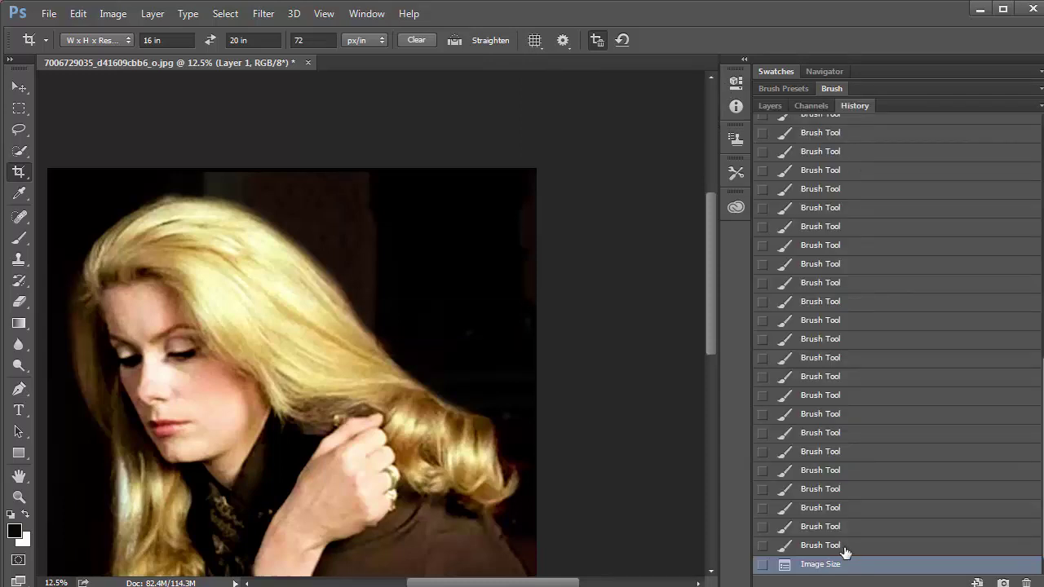
Switch to the Move tool and choose Don't Crop, leaving the portrait uncropped
left_click(568, 244)
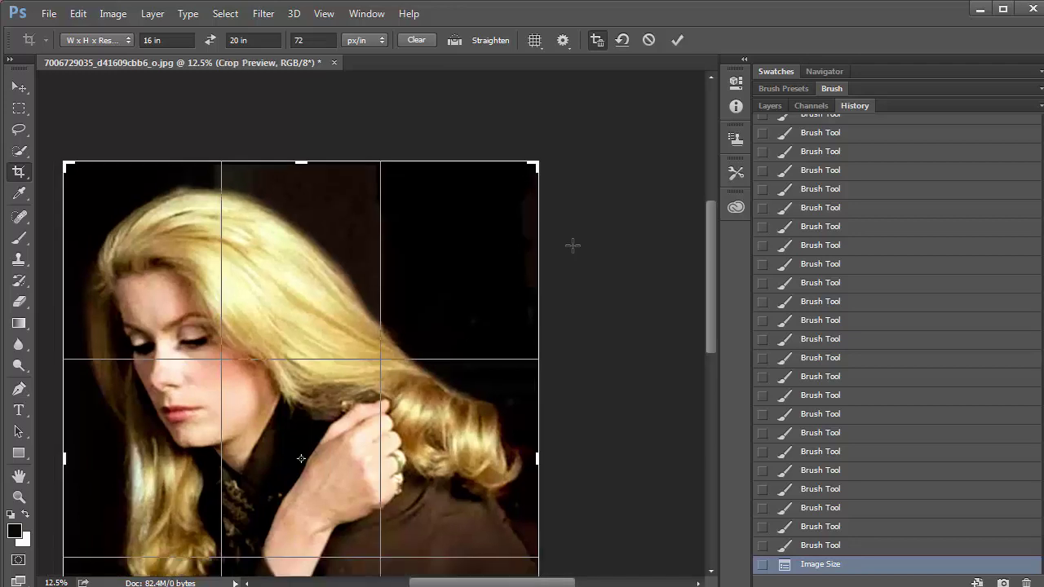
key("ctrl+minus")
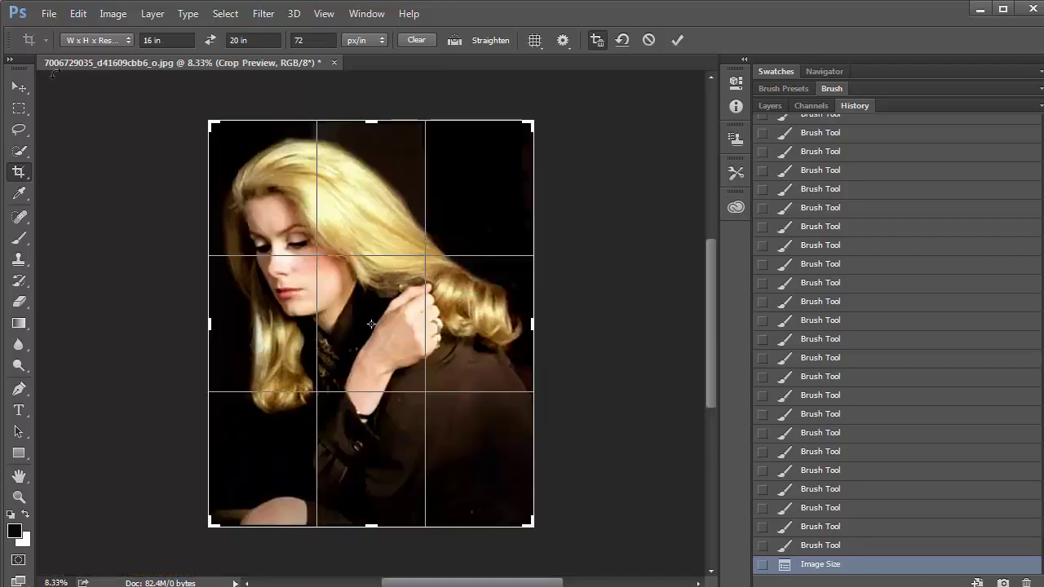
left_click(20, 88)
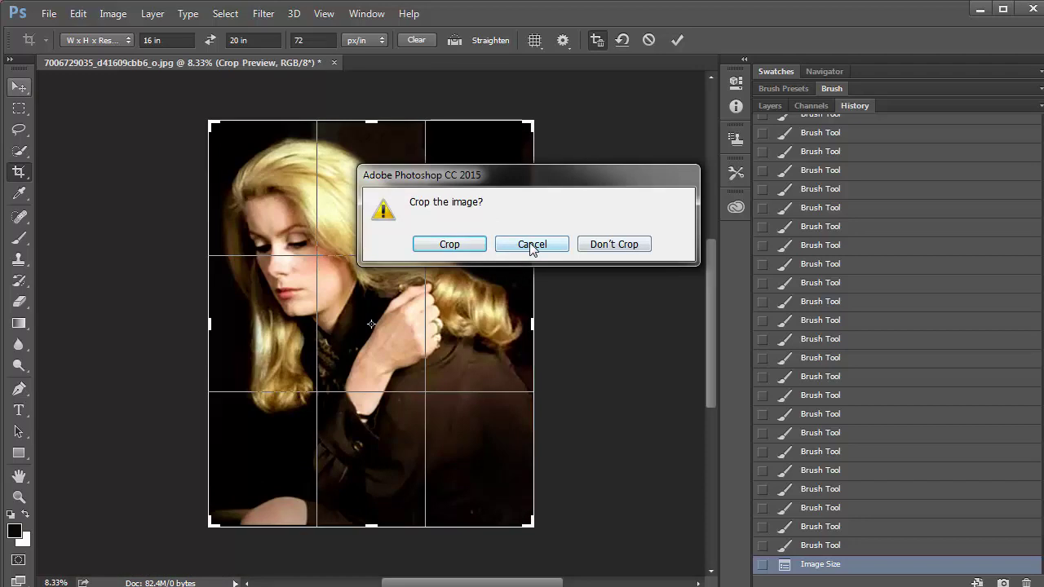
left_click(531, 244)
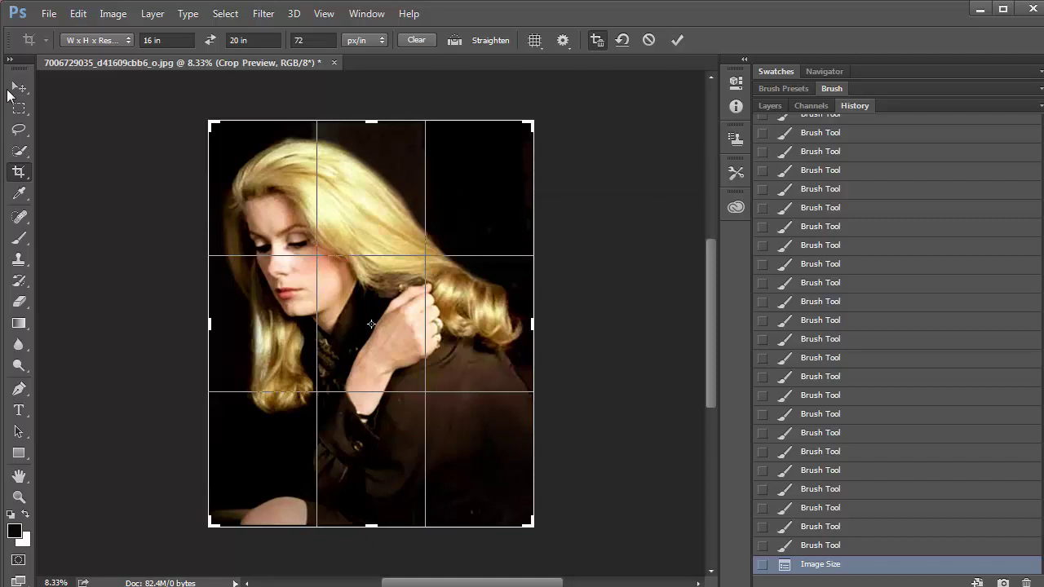
left_click(10, 92)
left_click(602, 242)
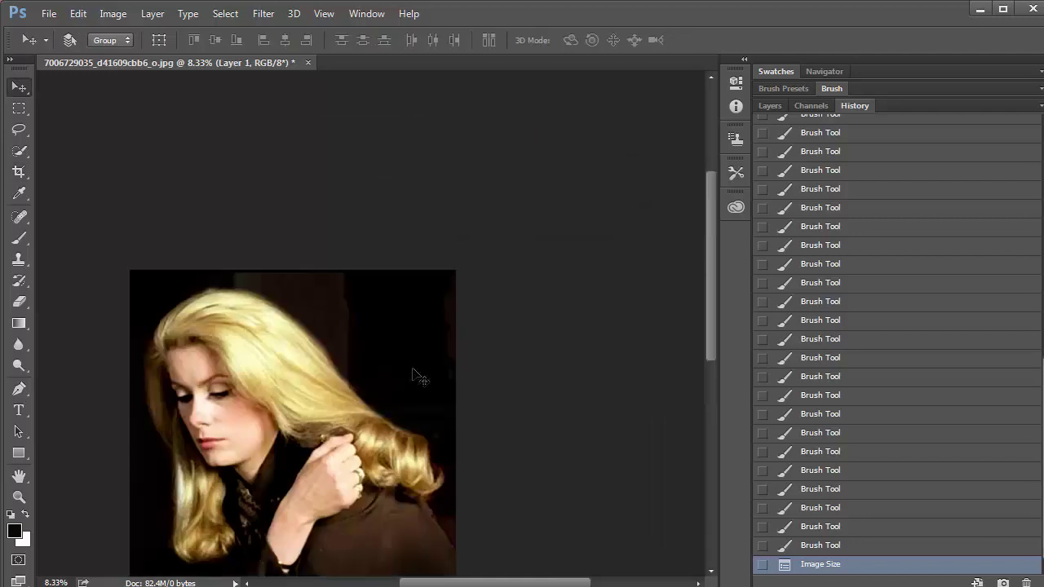
key("ctrl+plus")
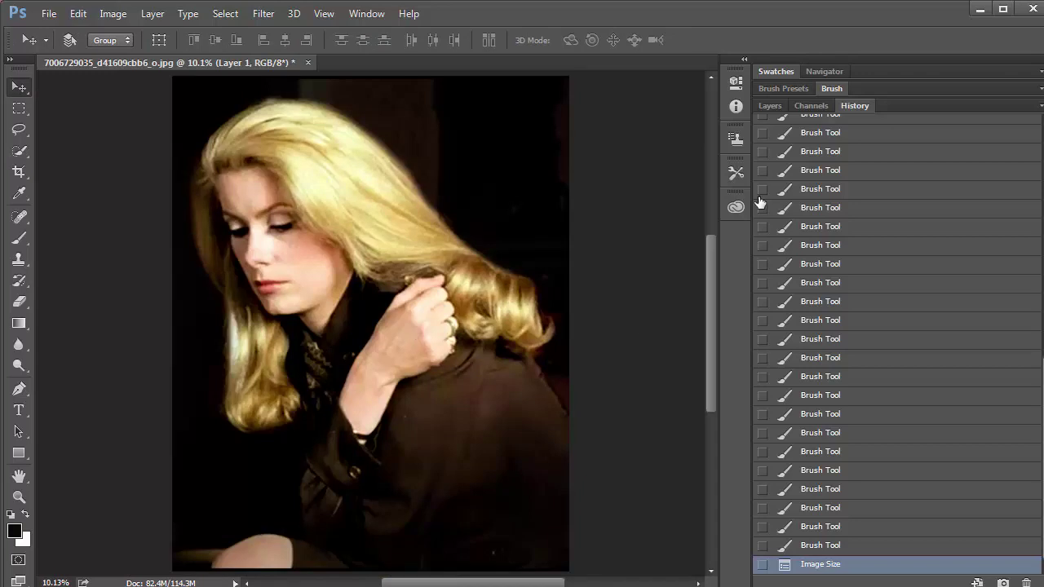
left_click(811, 88)
Show the Brush panel and switch to the Mixer Brush tool
left_click(831, 88)
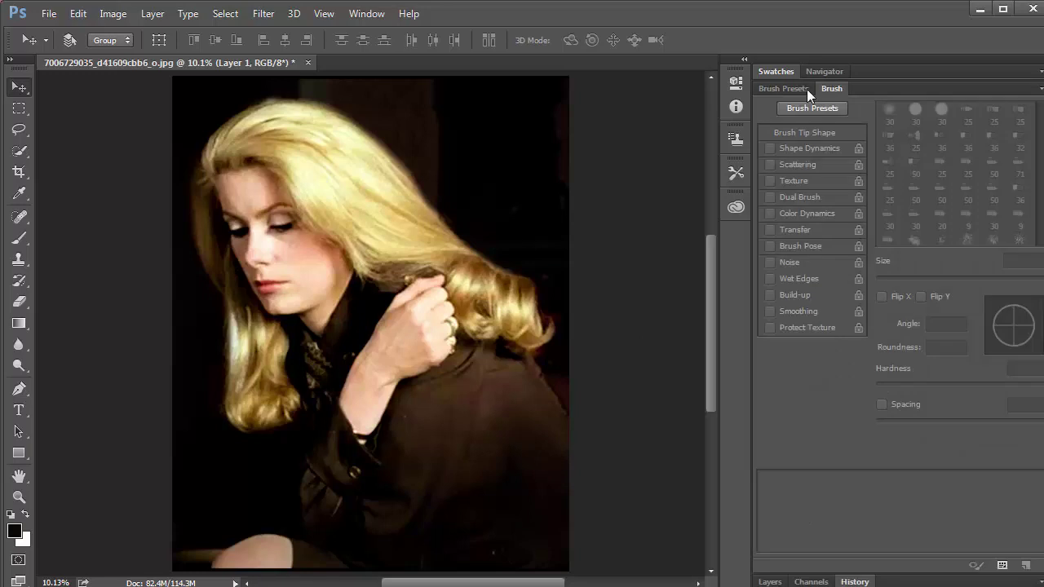
left_click(20, 237)
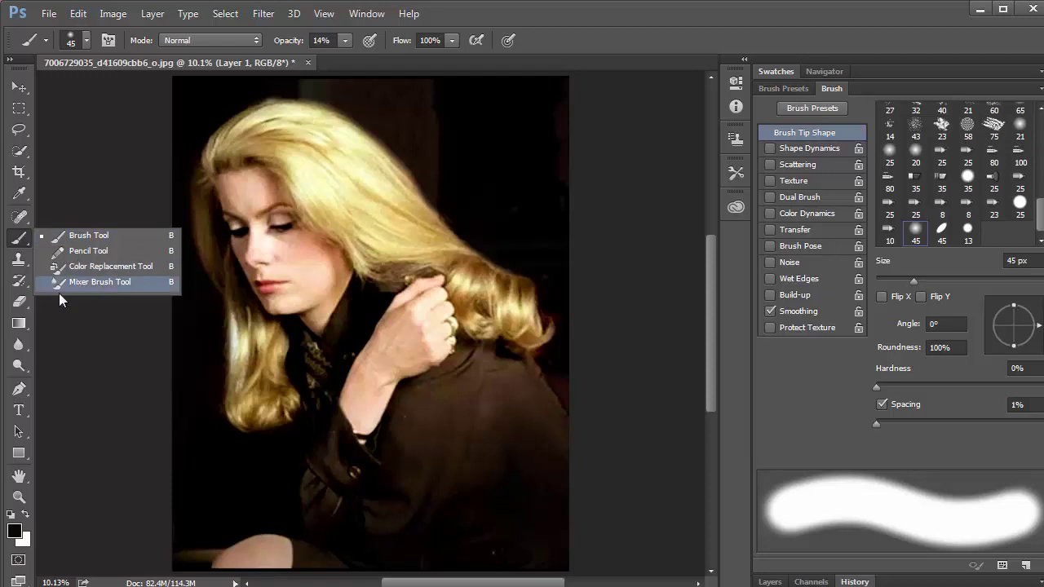
left_click(114, 284)
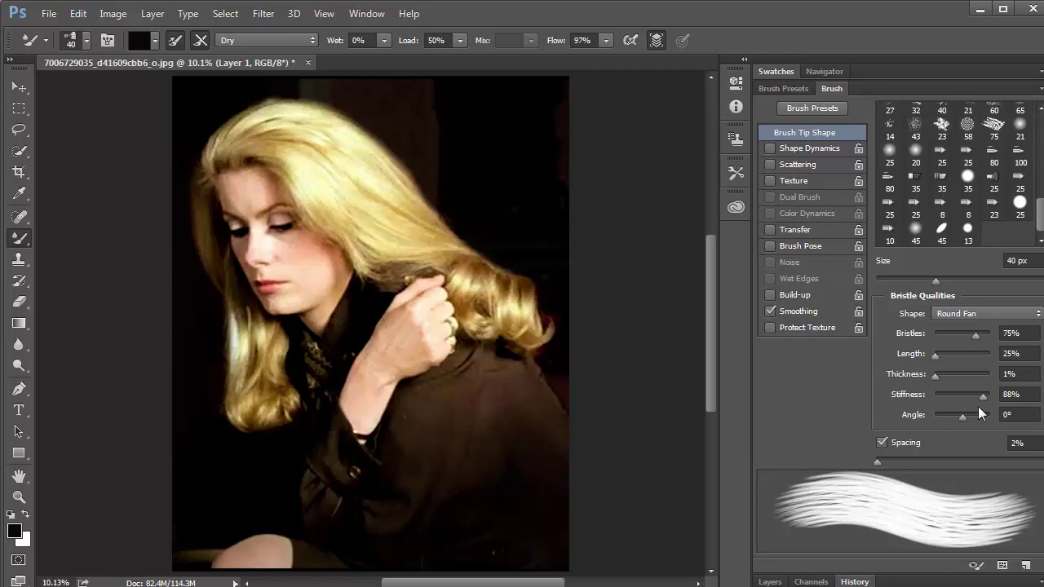
Give the Round Fan tip 32% bristles, 17% stiffness and a -24° angle
left_click(950, 392)
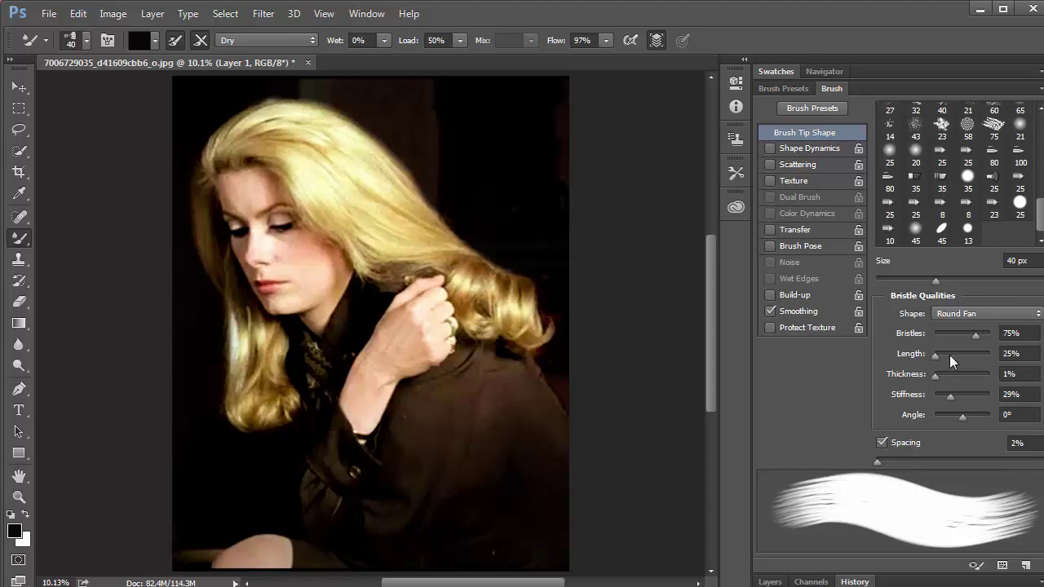
left_click(940, 356)
left_click_drag(940, 359, 932, 356)
left_click(955, 333)
left_click_drag(960, 332, 962, 332)
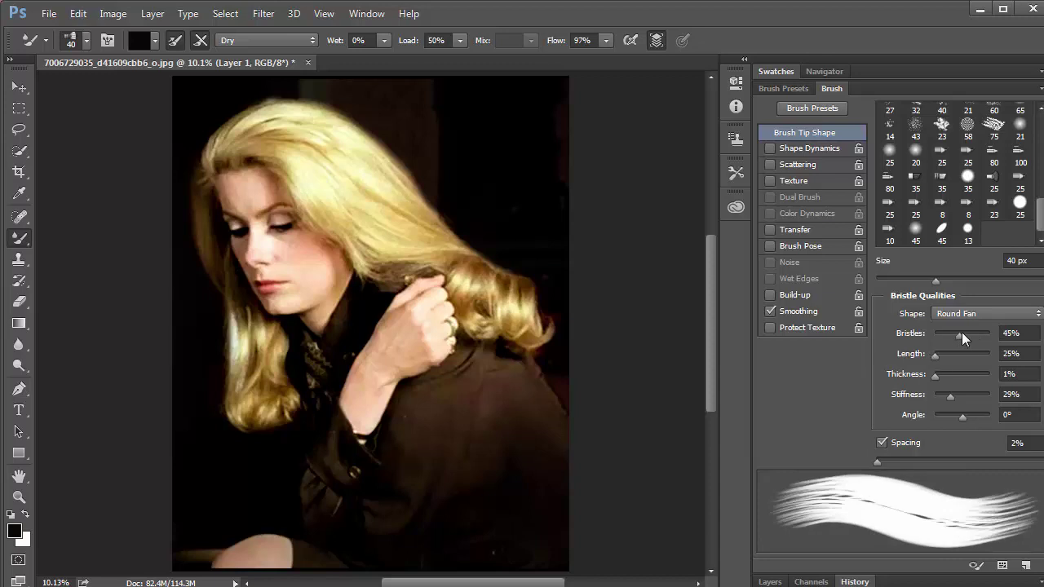
left_click(944, 396)
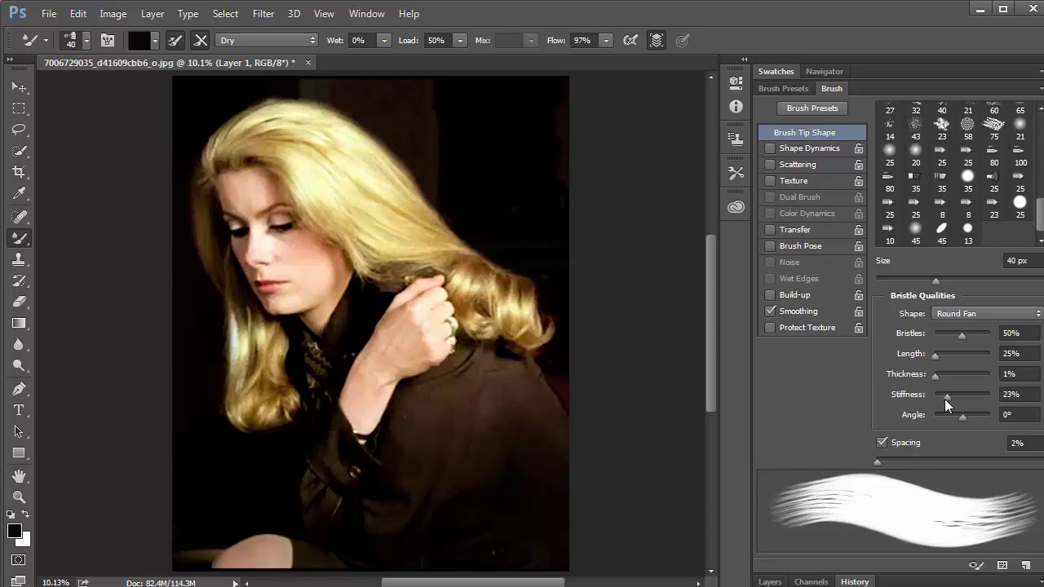
left_click(958, 419)
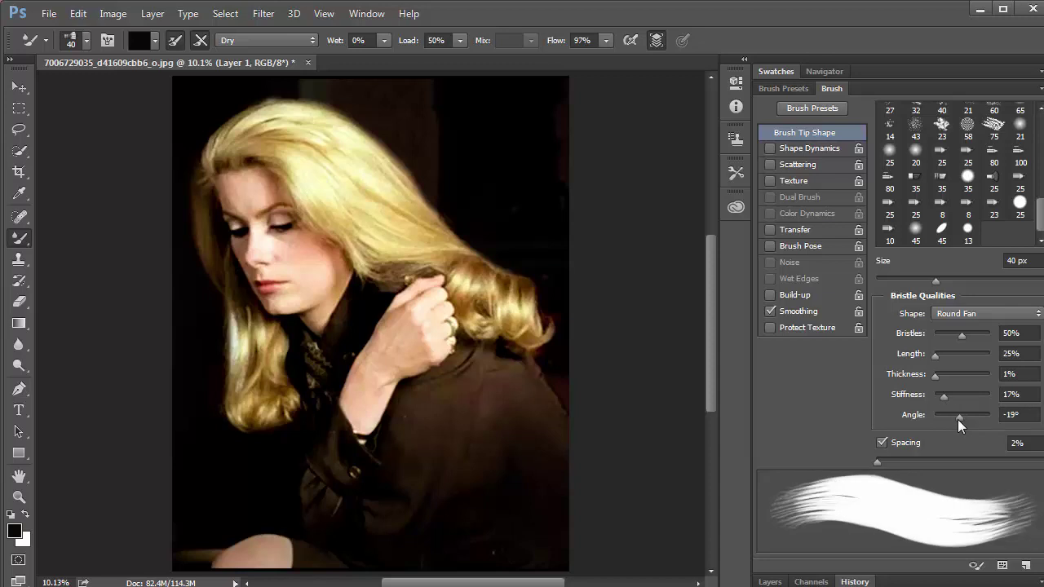
left_click(951, 334)
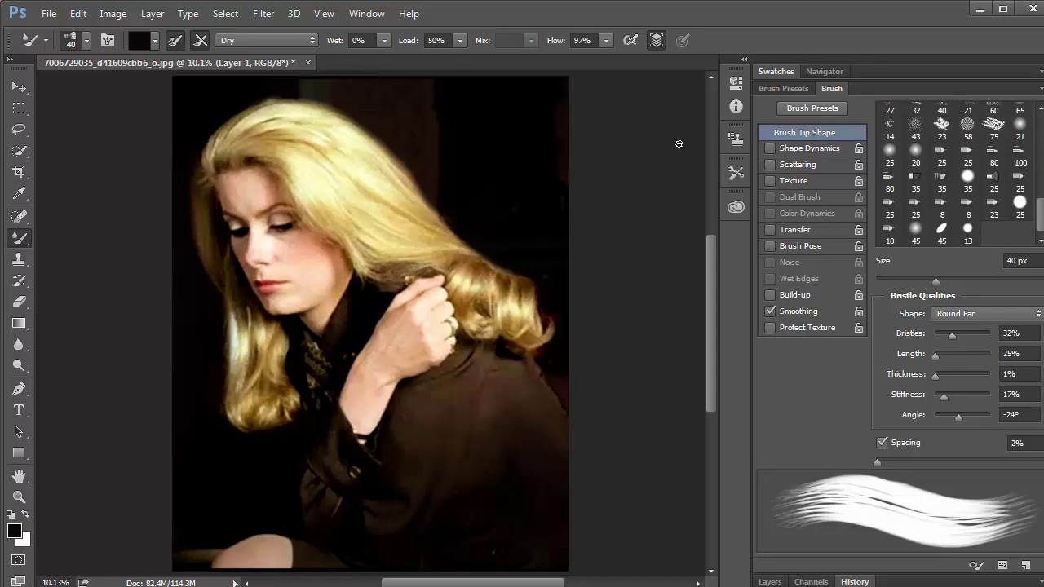
left_click(769, 581)
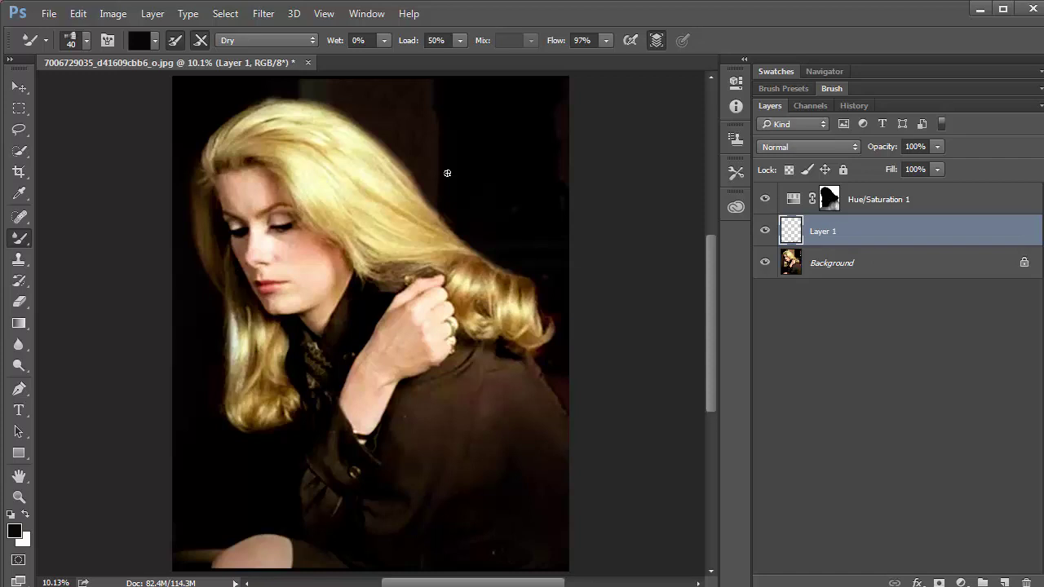
Ease Hue/Saturation 1 Lightness to -70 and add an empty Layer 2 above it
double_click(794, 201)
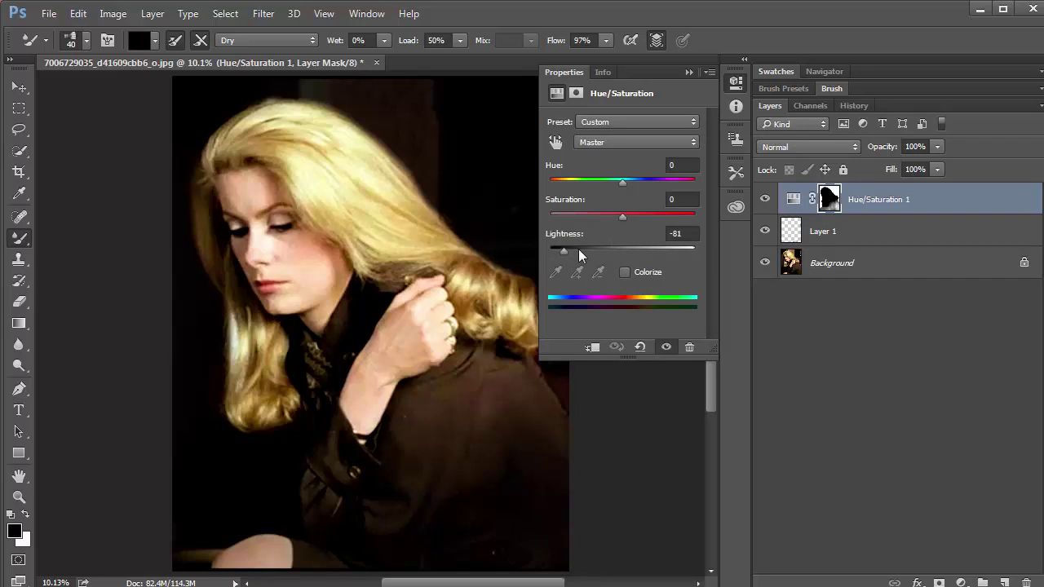
mouse_move(571, 250)
left_mouse_down()
mouse_move(584, 250)
mouse_move(572, 245)
left_mouse_up()
left_click(795, 199)
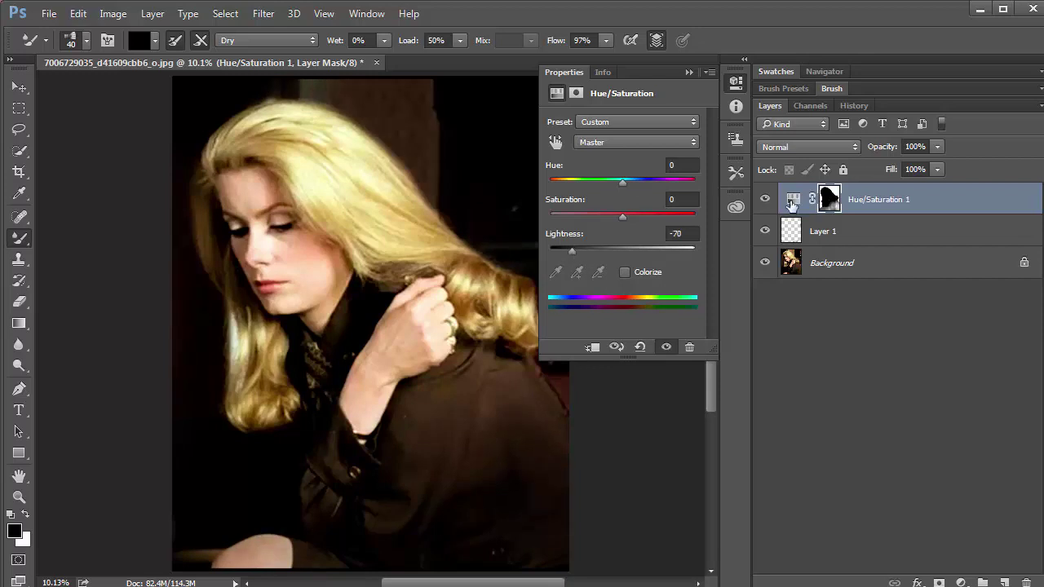
left_click(689, 72)
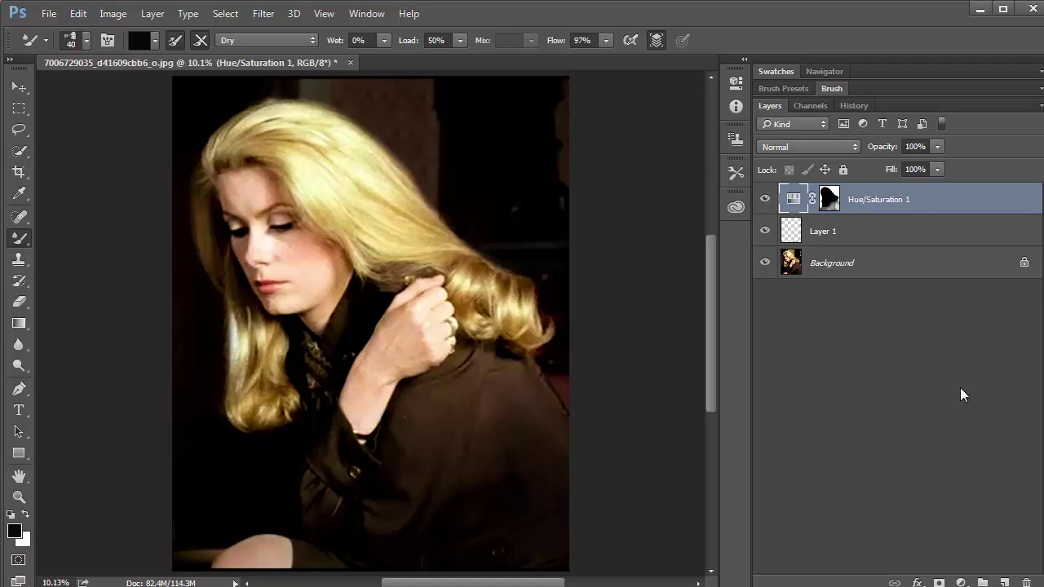
left_click(1004, 582)
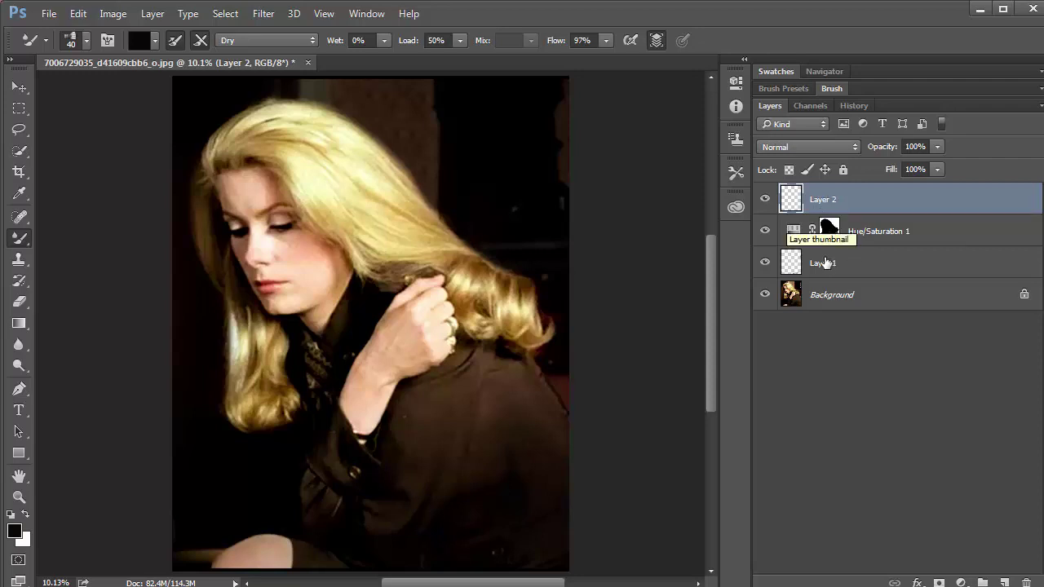
Start Save As to the Desktop with the file name Painting_project_1
left_click(48, 13)
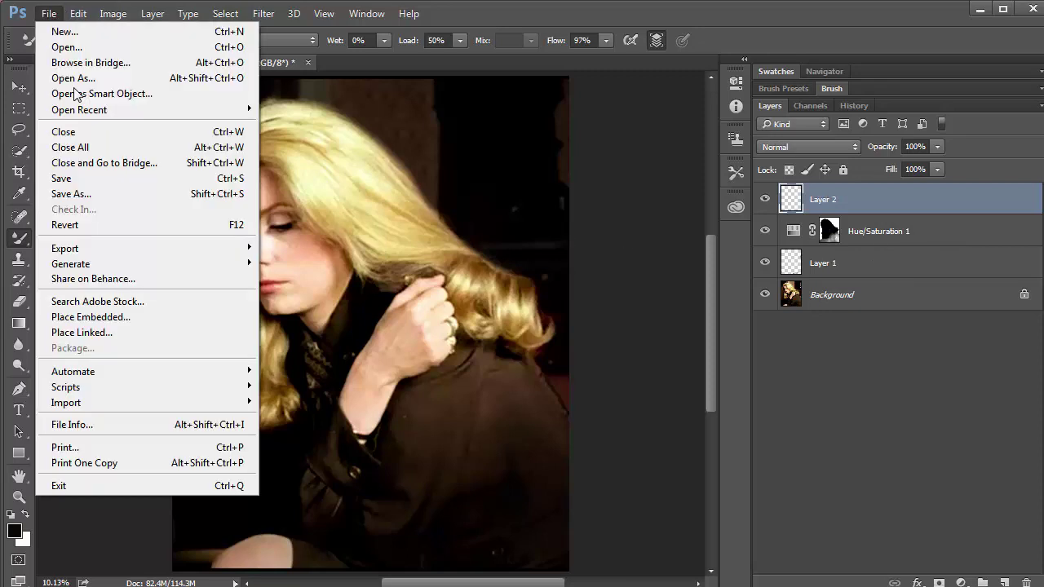
left_click(79, 198)
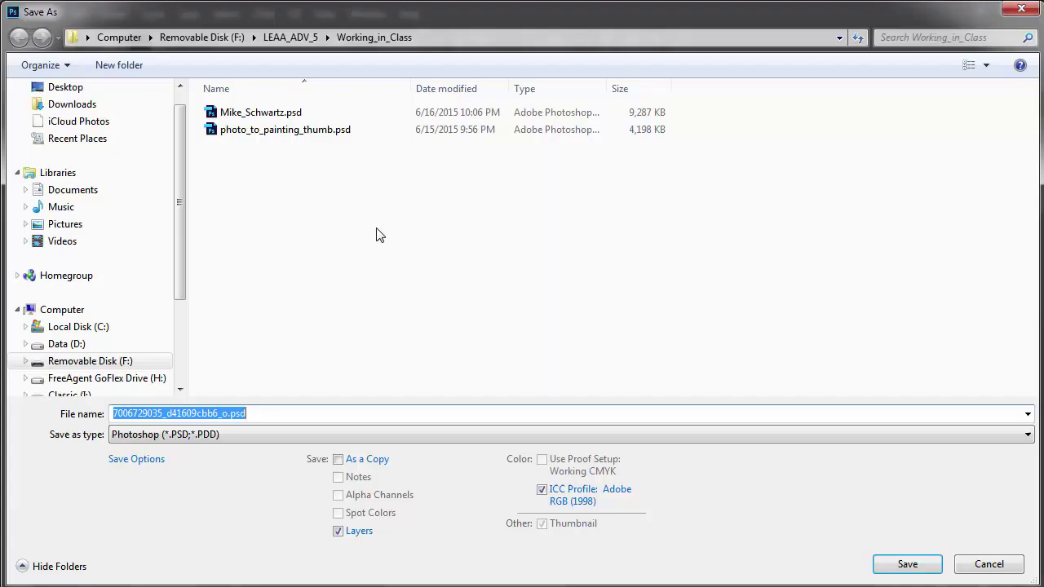
left_click(75, 92)
left_click(210, 413)
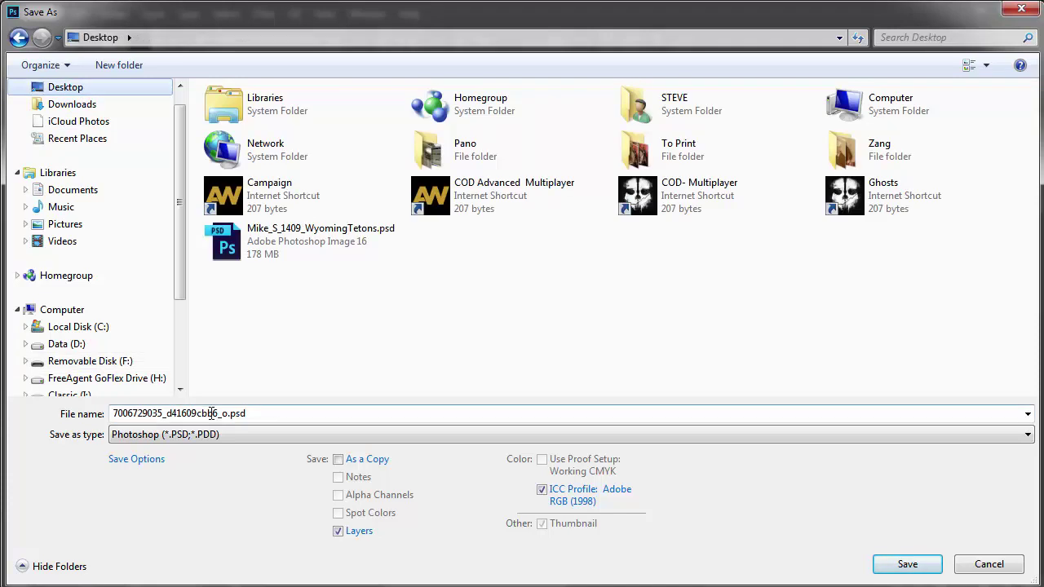
double_click(211, 414)
left_click_drag(226, 414, 80, 414)
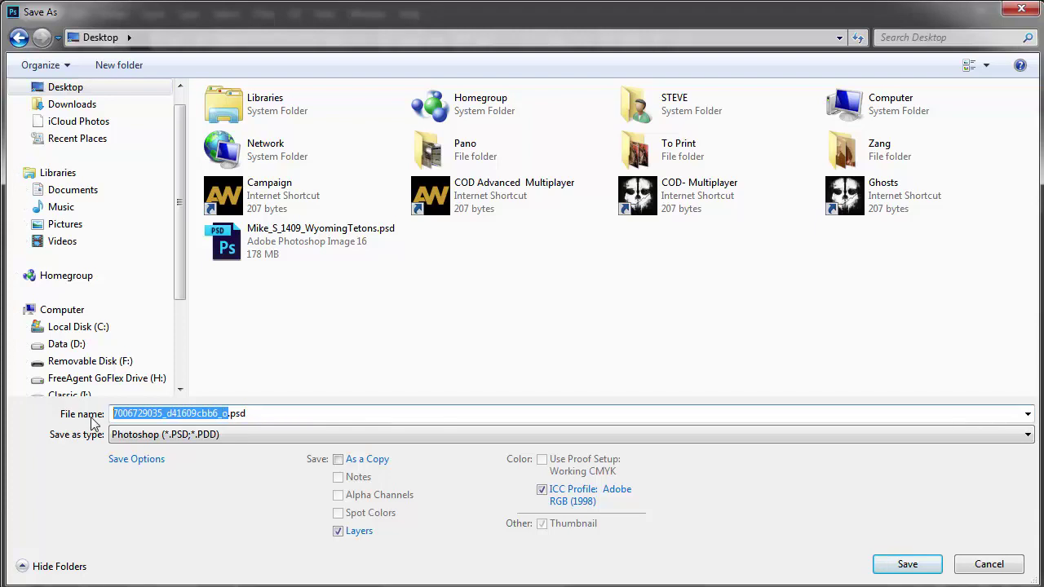
type("Painting")
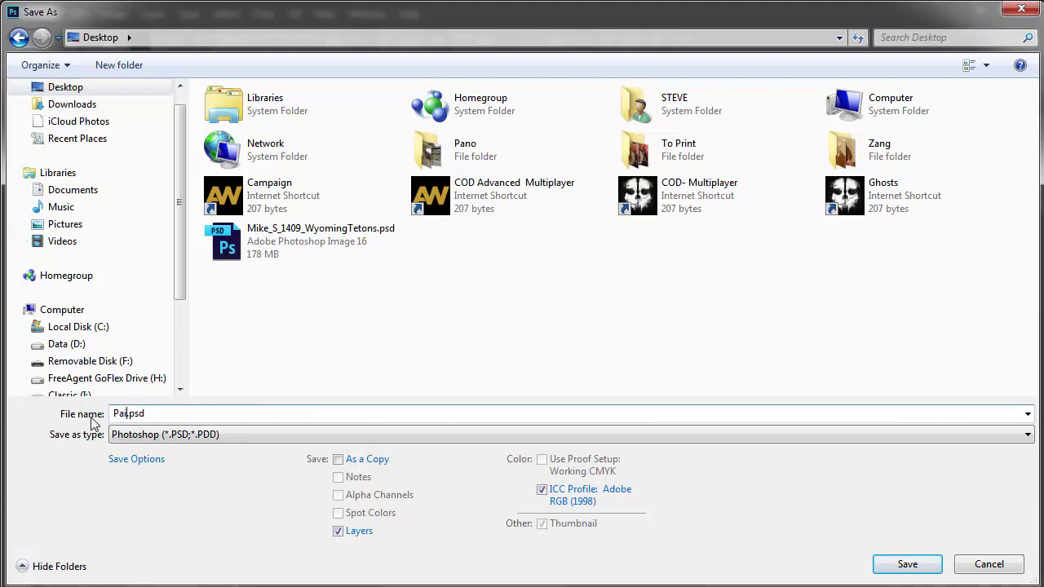
type("_")
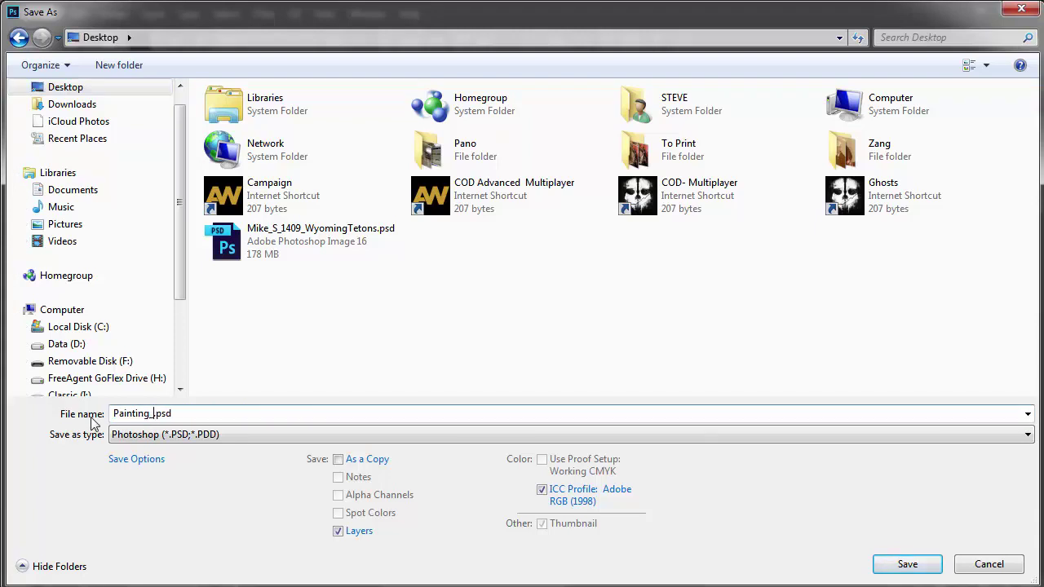
type("project_1")
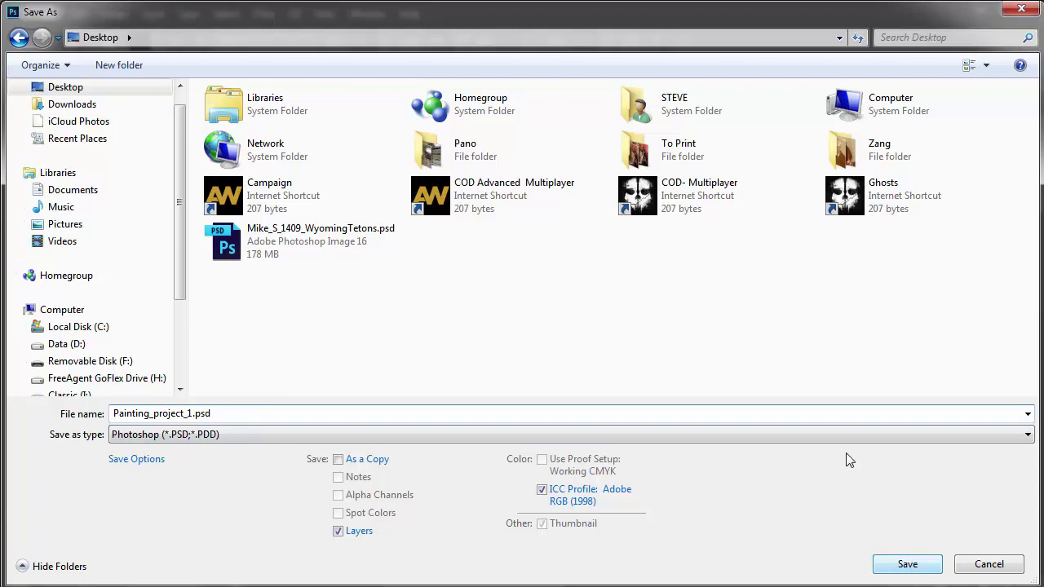
Create a new Desktop folder named Painting_Folder and open it as the save location
right_click(344, 310)
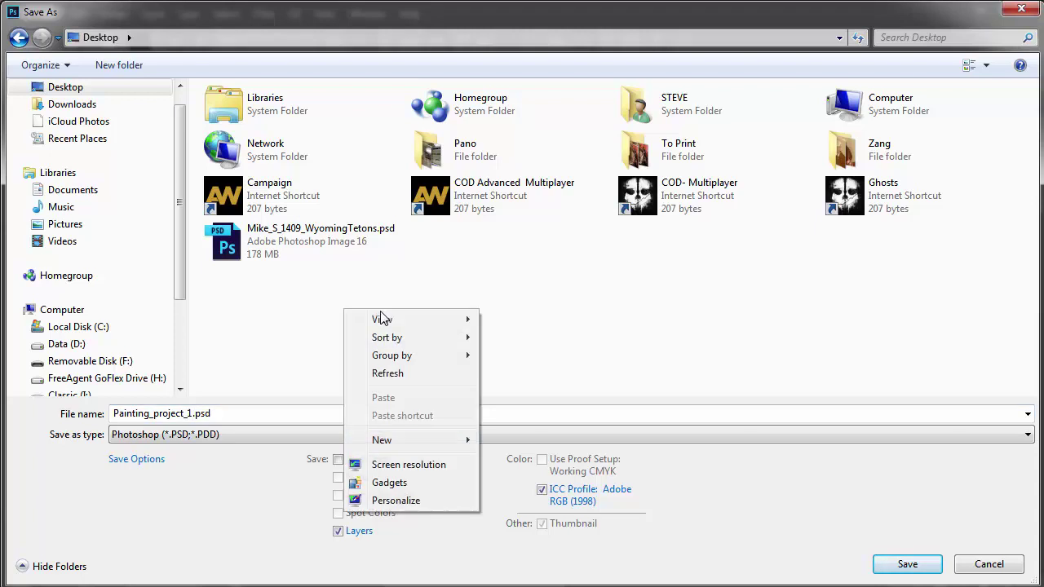
mouse_move(414, 442)
left_click(526, 447)
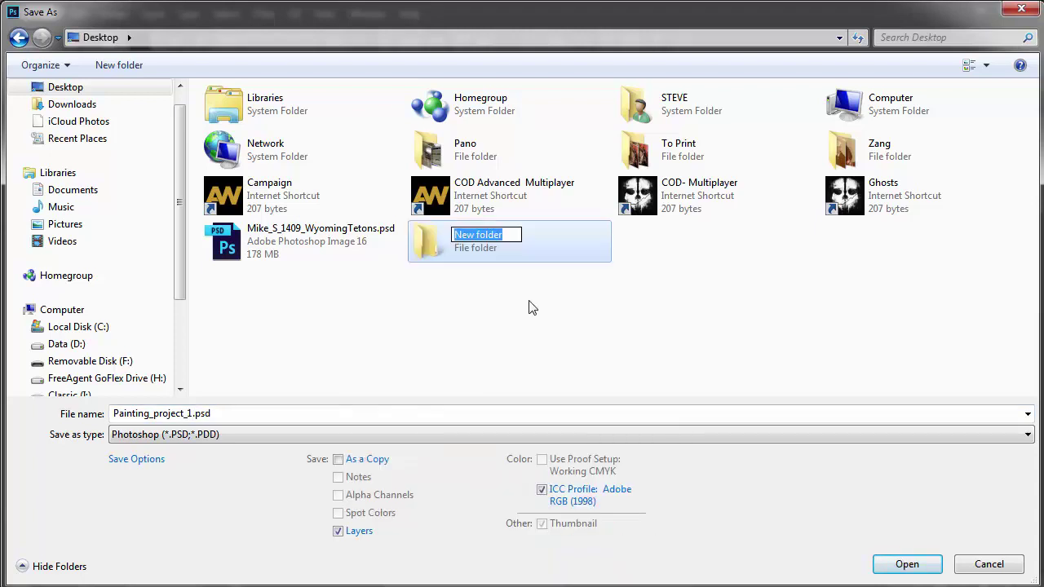
type("Painting")
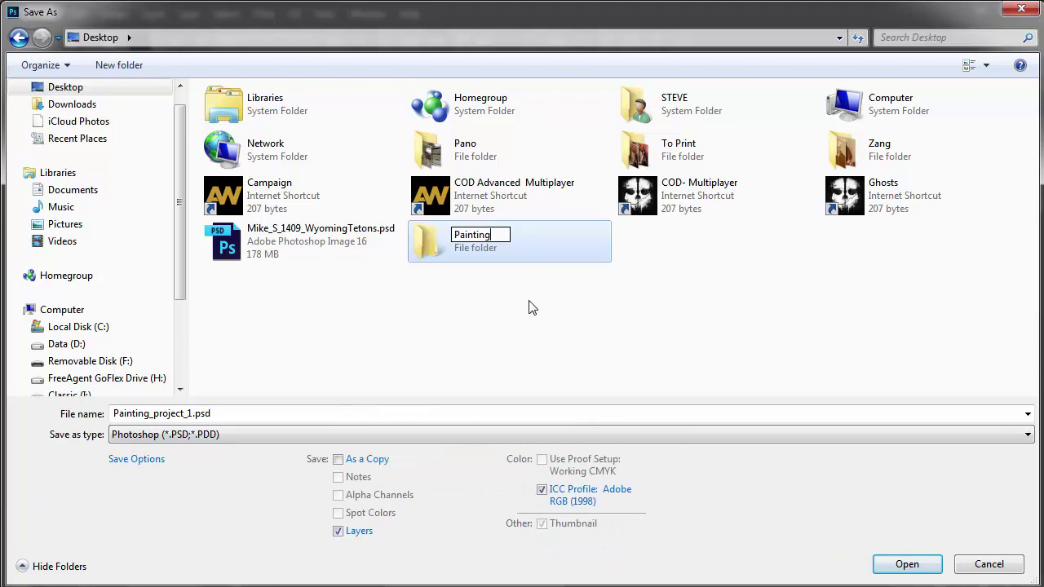
type("_Folder")
key("Return")
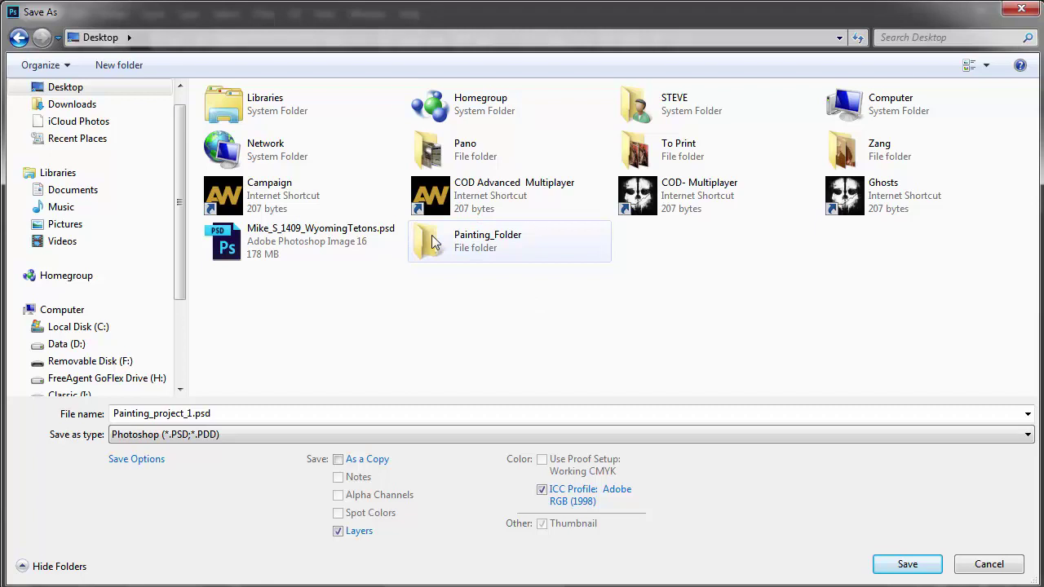
double_click(425, 239)
Extend the file name to Painting_project_1_06_22_15
left_click(180, 419)
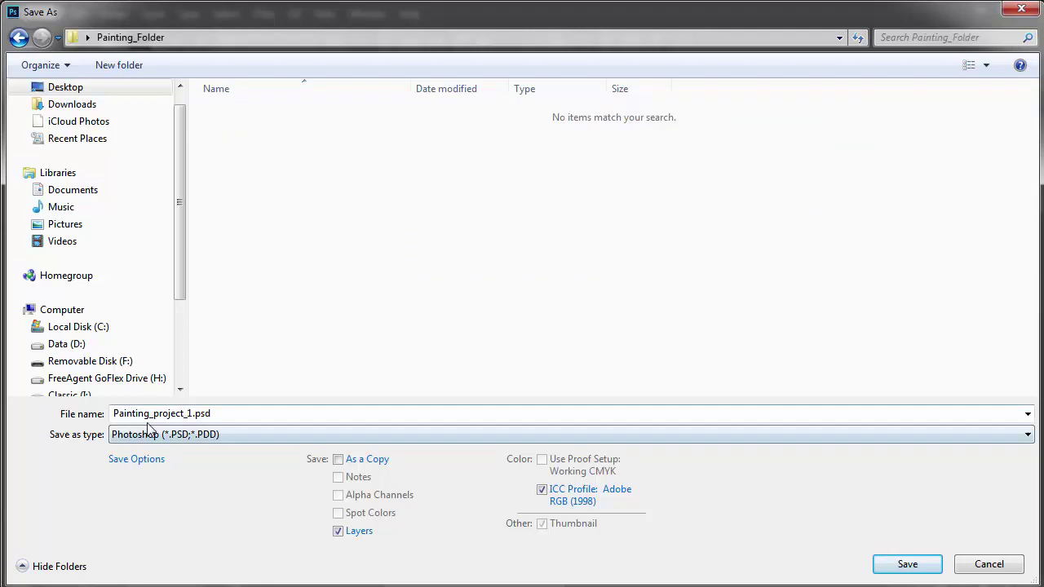
double_click(192, 416)
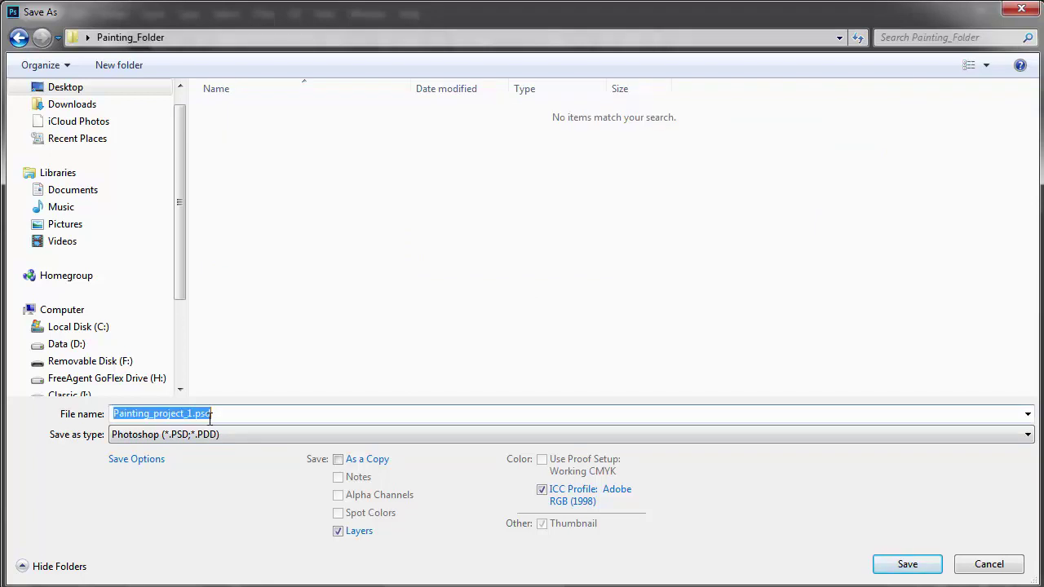
left_click(192, 414)
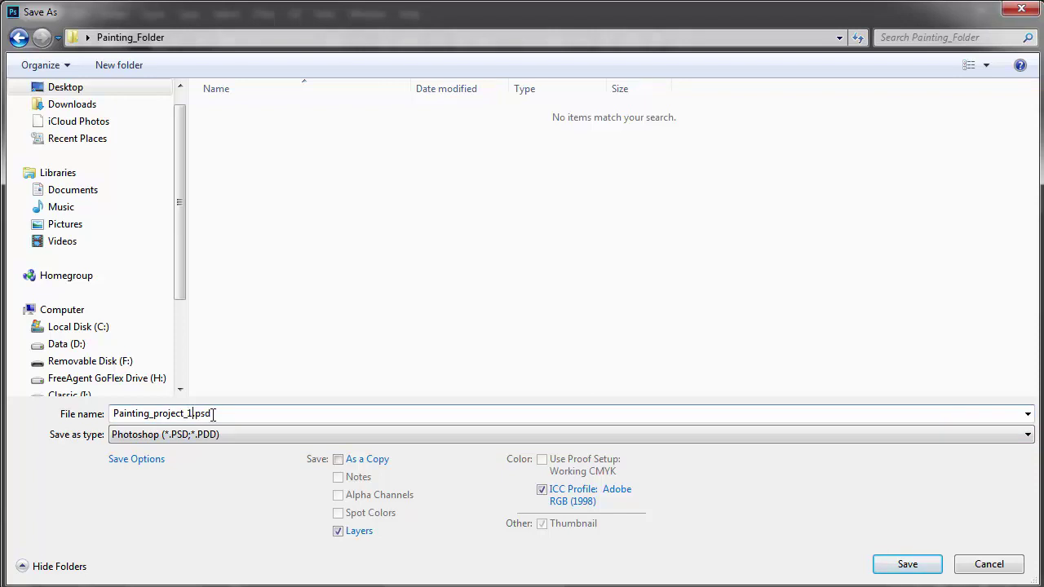
type("-")
key("BackSpace")
type("_06_22_15")
Save into Painting_Folder, then clean the Mixer Brush and choose the Wet blend preset
left_click(904, 562)
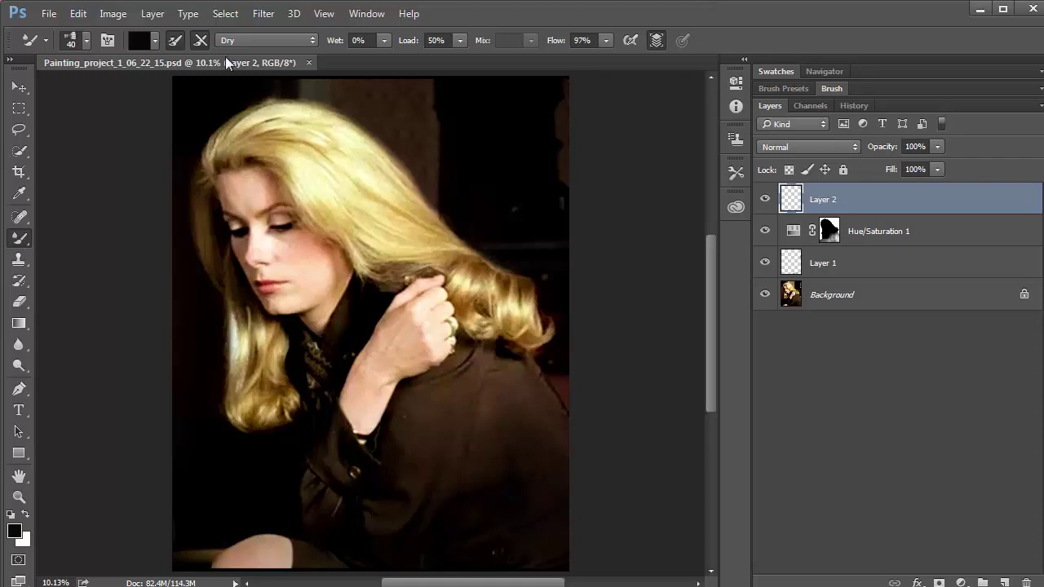
left_click(172, 47)
left_click(259, 43)
left_click(253, 153)
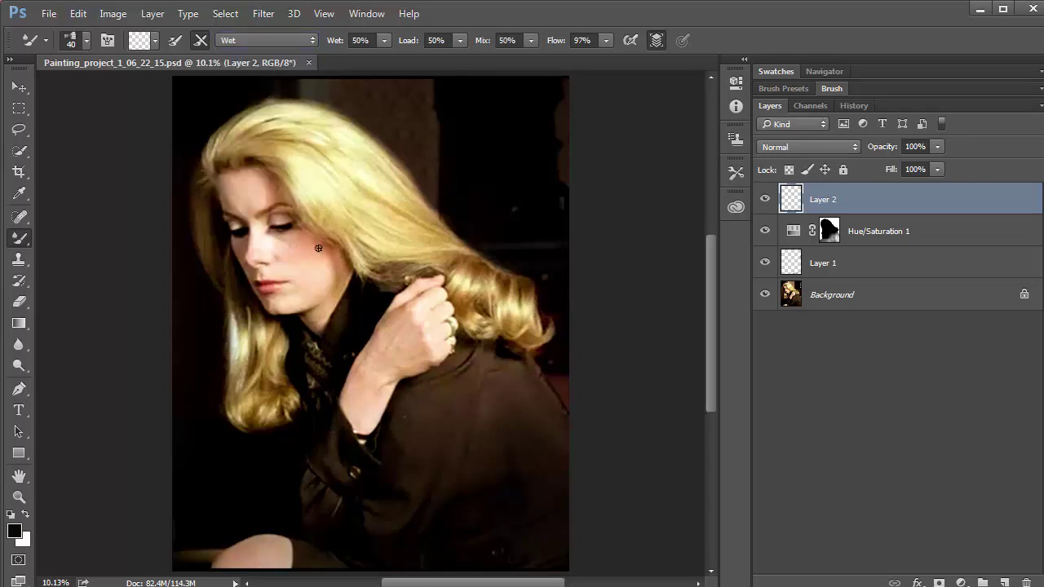
Paint a wet blending stroke plus brown and blond hair strands across the cheek
left_click_drag(329, 247, 302, 262)
left_click(310, 239, "ctrl")
left_click(312, 243, "ctrl")
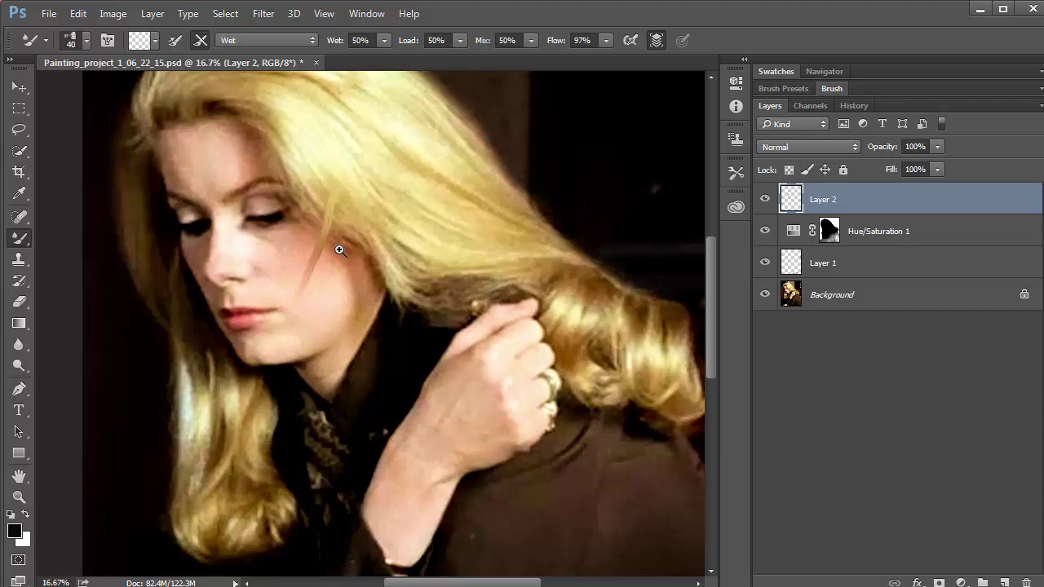
left_click(322, 246, "ctrl")
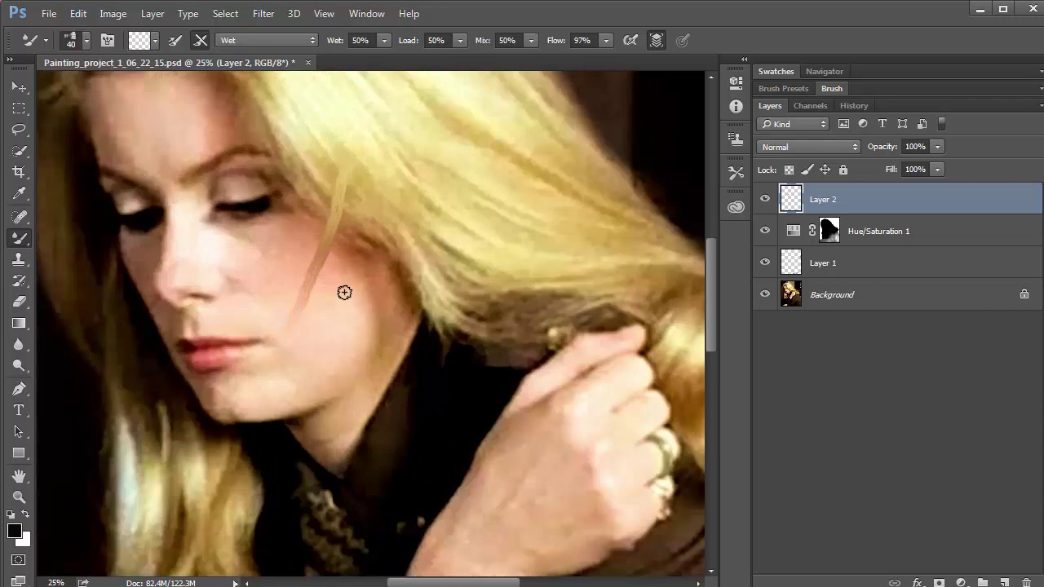
left_click_drag(345, 291, 371, 214)
left_click_drag(410, 315, 432, 277)
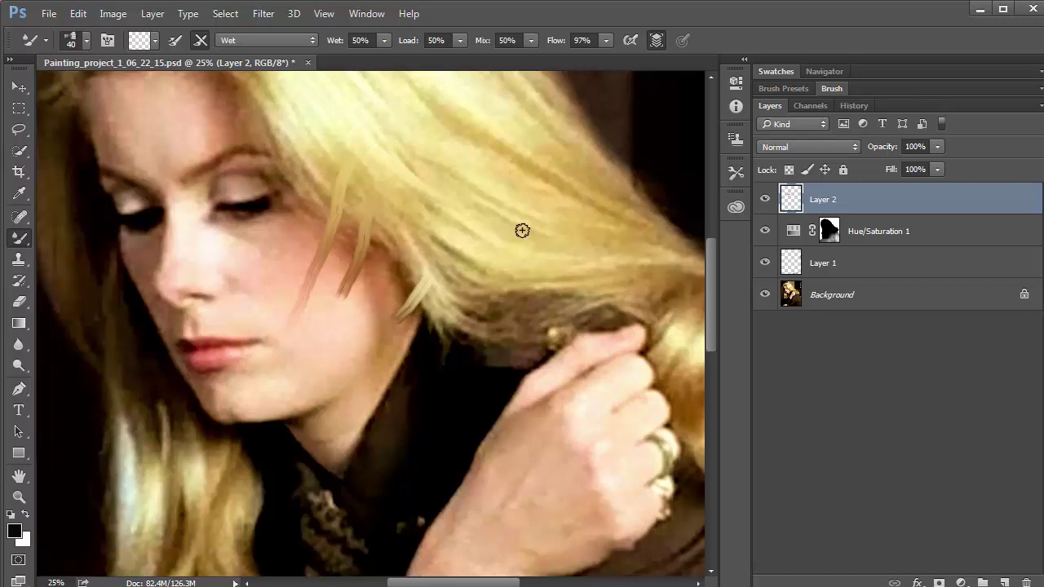
left_click_drag(368, 189, 410, 231)
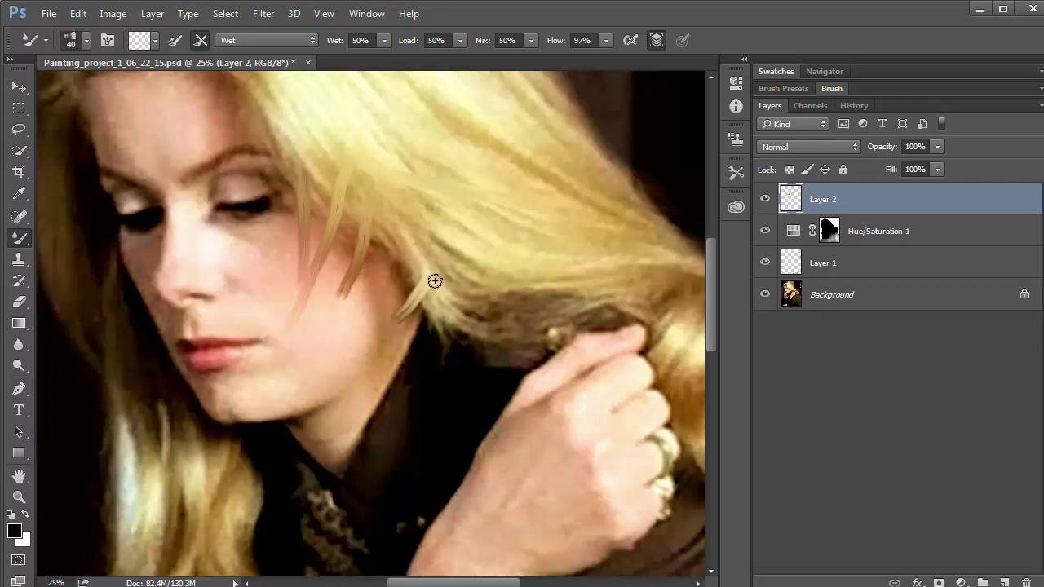
Rename Layer 2 to Face and add a new empty layer above it
double_click(826, 201)
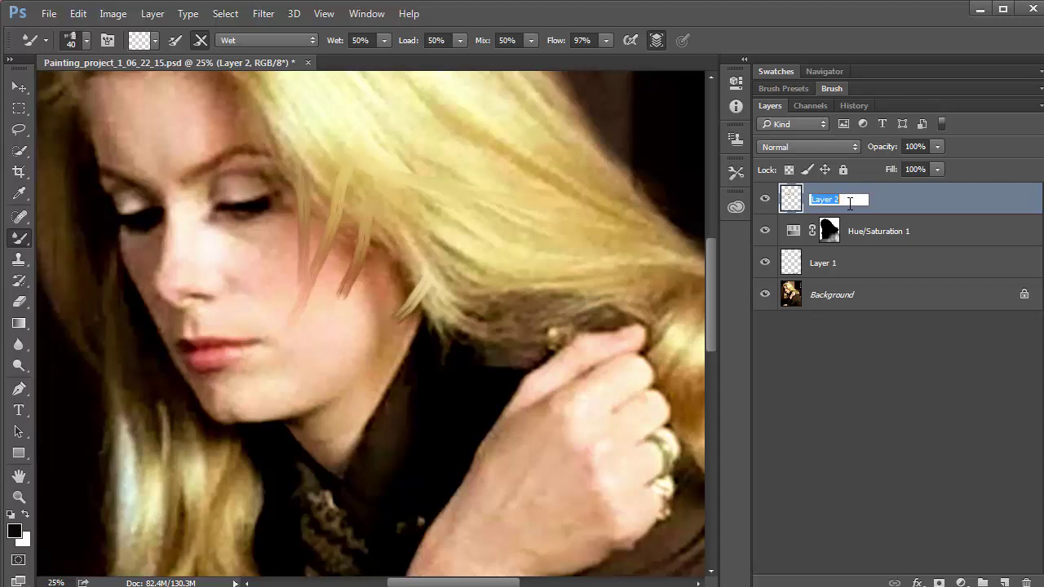
type("Face")
key("Return")
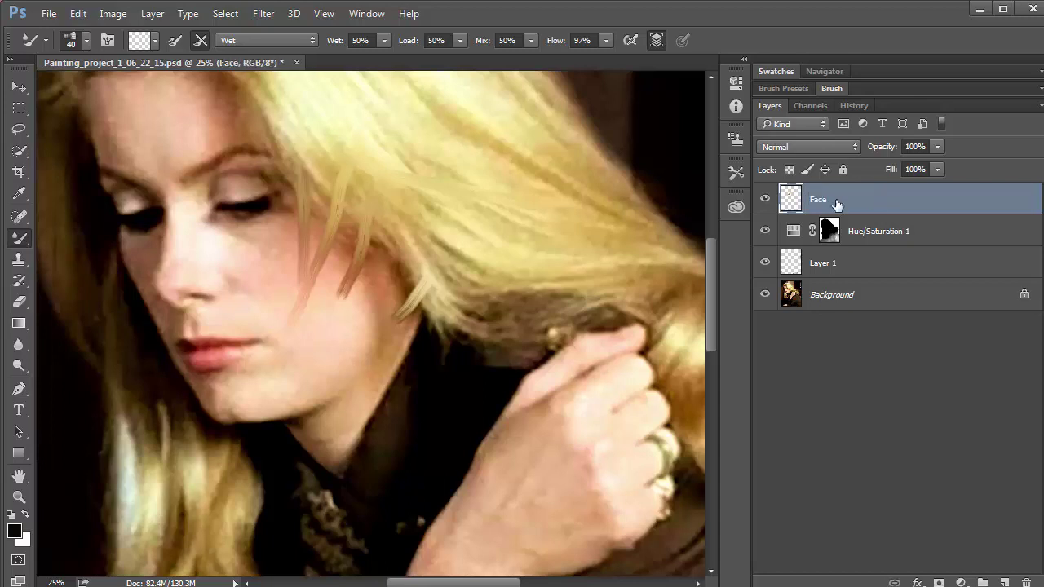
left_click(1005, 583)
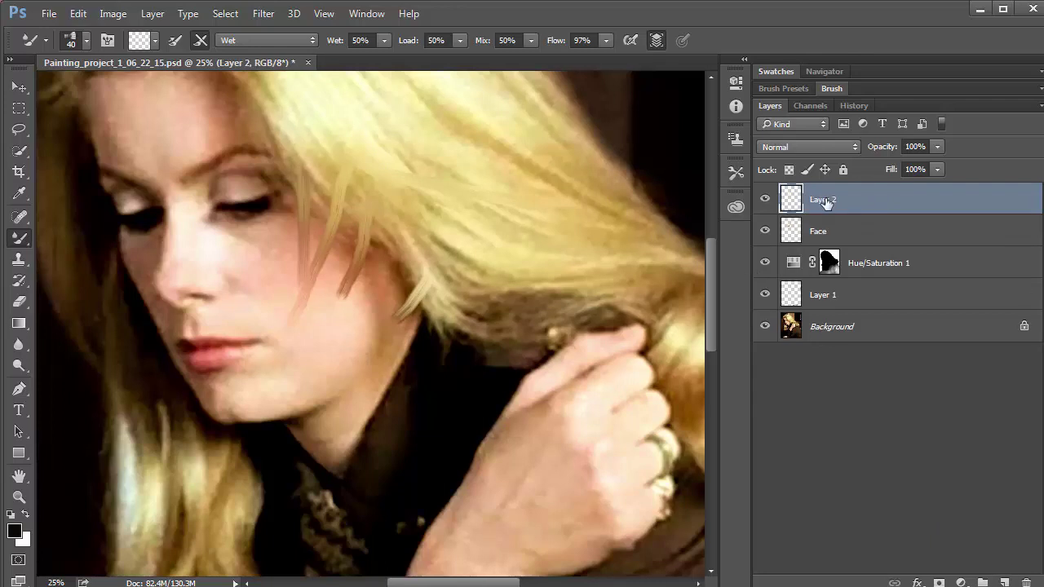
Rename the new layer Hair and add another layer named Hand
double_click(826, 203)
type("Hair")
key("Return")
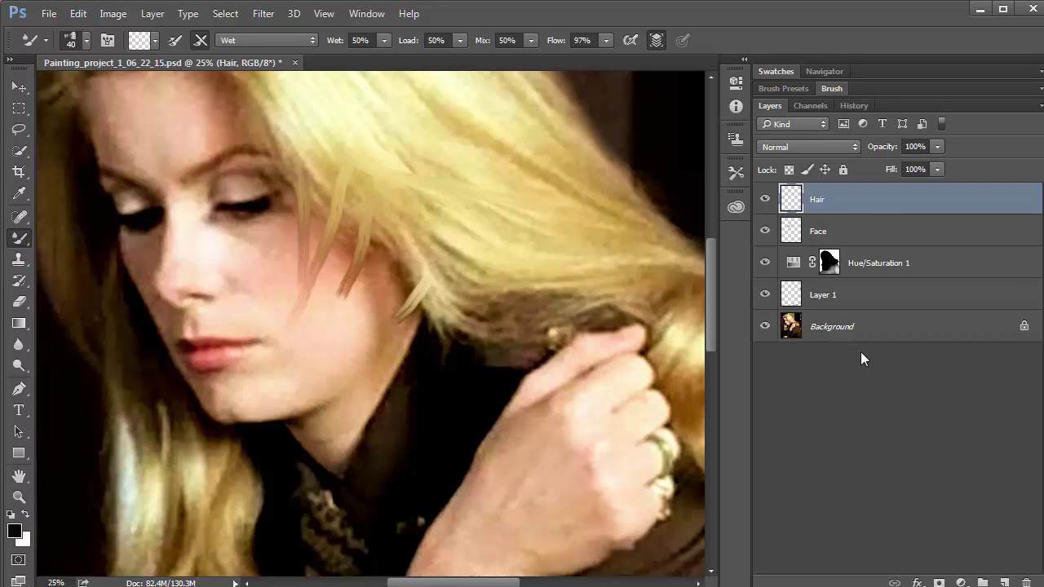
left_click(1004, 582)
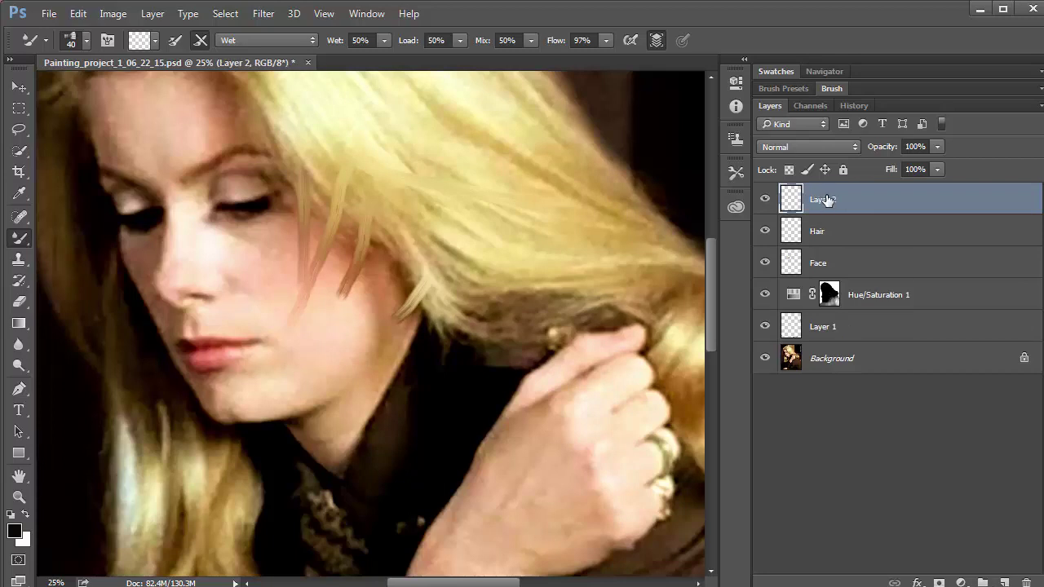
double_click(826, 200)
type("Hand")
key("Return")
Add one more new layer and name it Background
key("ctrl+shift+alt+n")
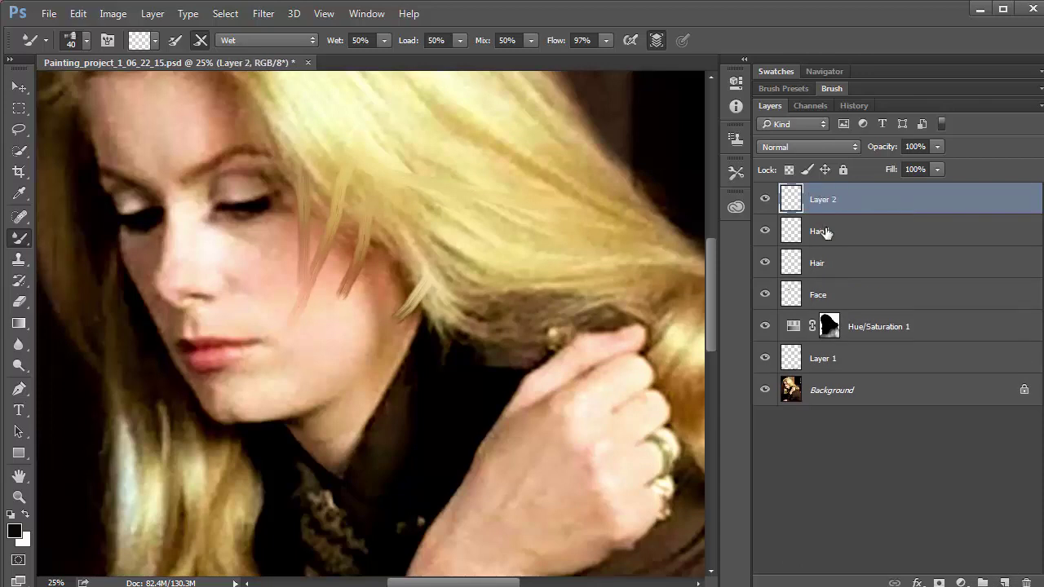
double_click(825, 199)
type("Back")
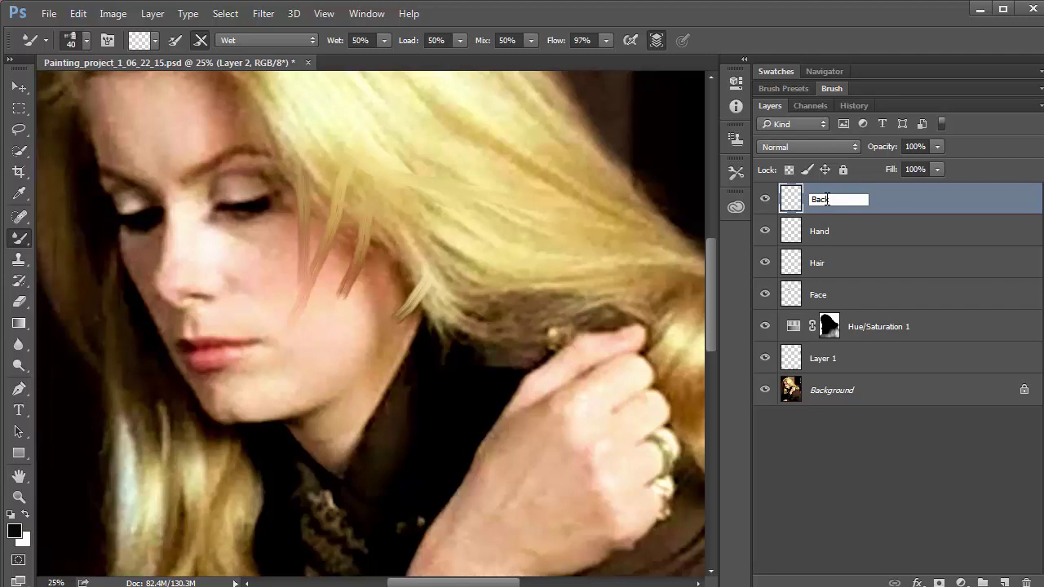
type("ground")
key("Return")
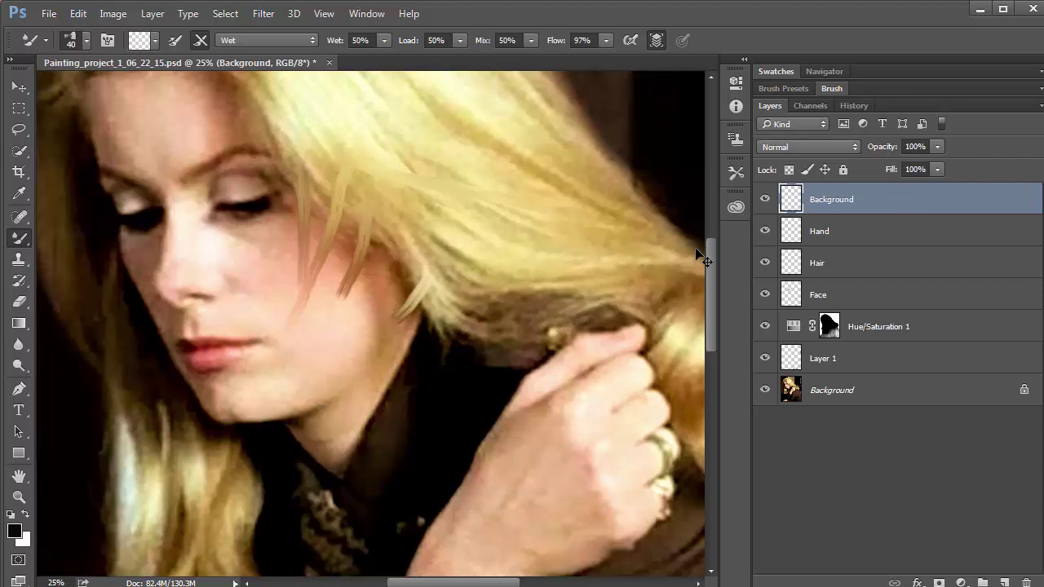
Undo the extra layers and cheek strands, then rename the remaining top layer Face
key("ctrl+alt+z")
key("ctrl+alt+z")
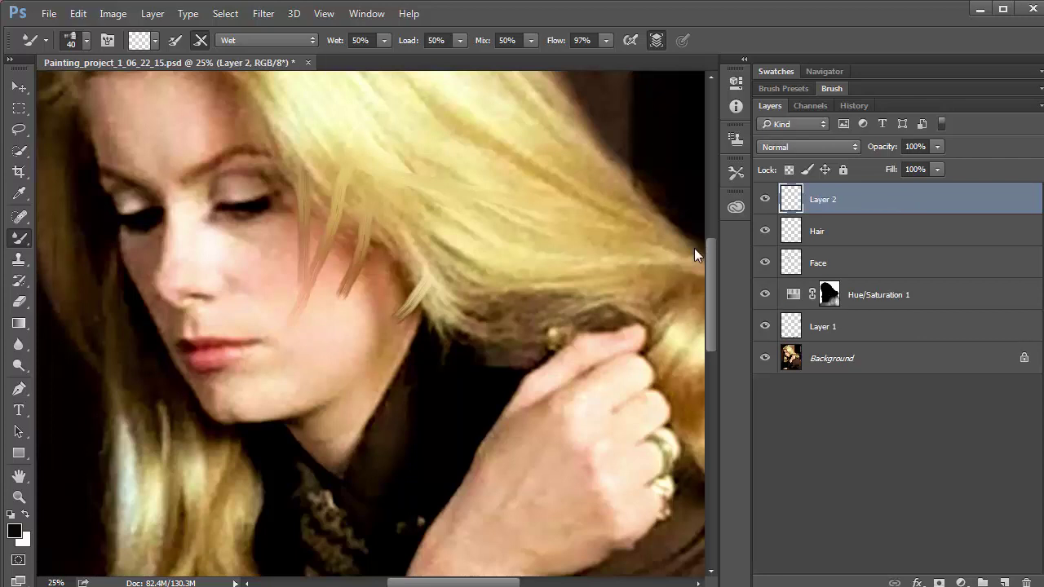
key("ctrl+alt+z")
key("ctrl+alt+z")
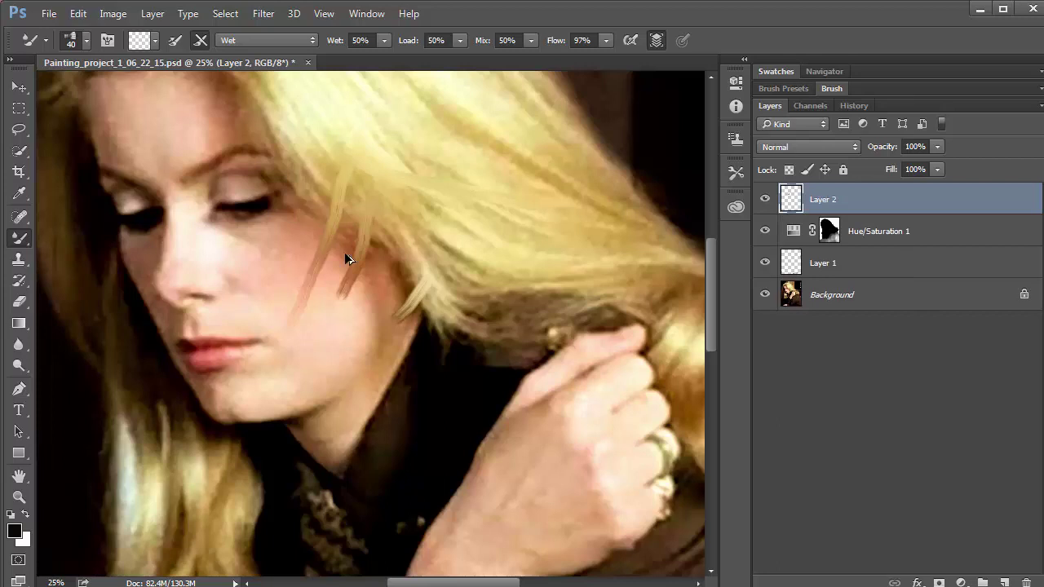
key("ctrl+alt+z")
key("ctrl+alt+z")
key("ctrl+alt+z")
key("ctrl+alt+z")
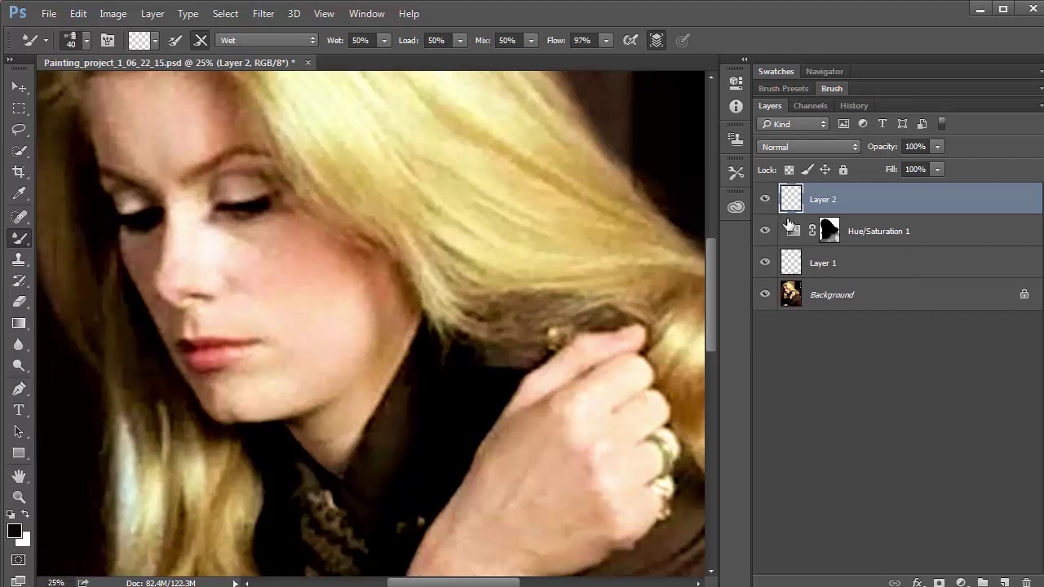
key("ctrl+alt+z")
double_click(822, 200)
type("Face")
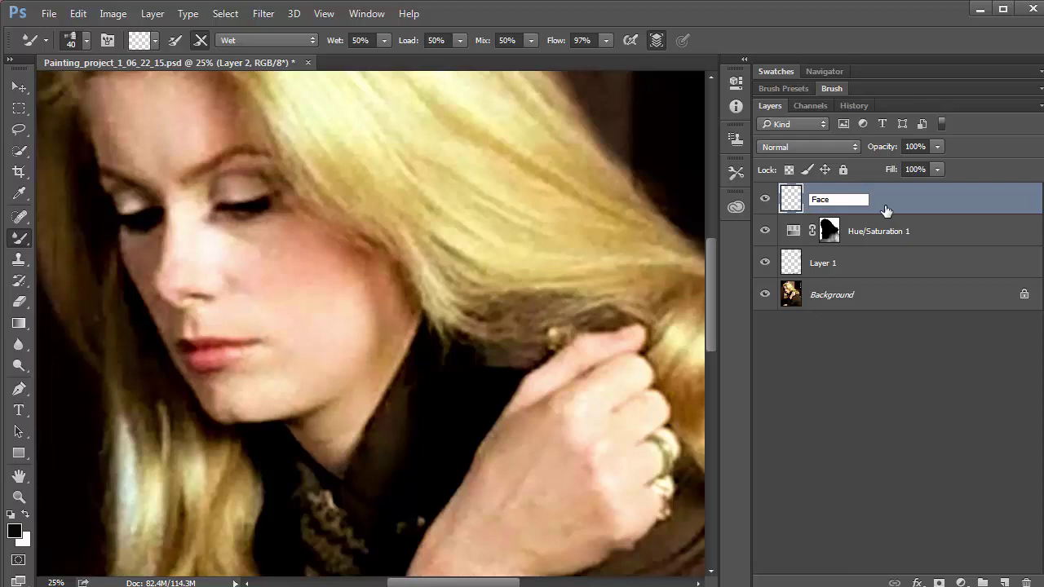
key("Return")
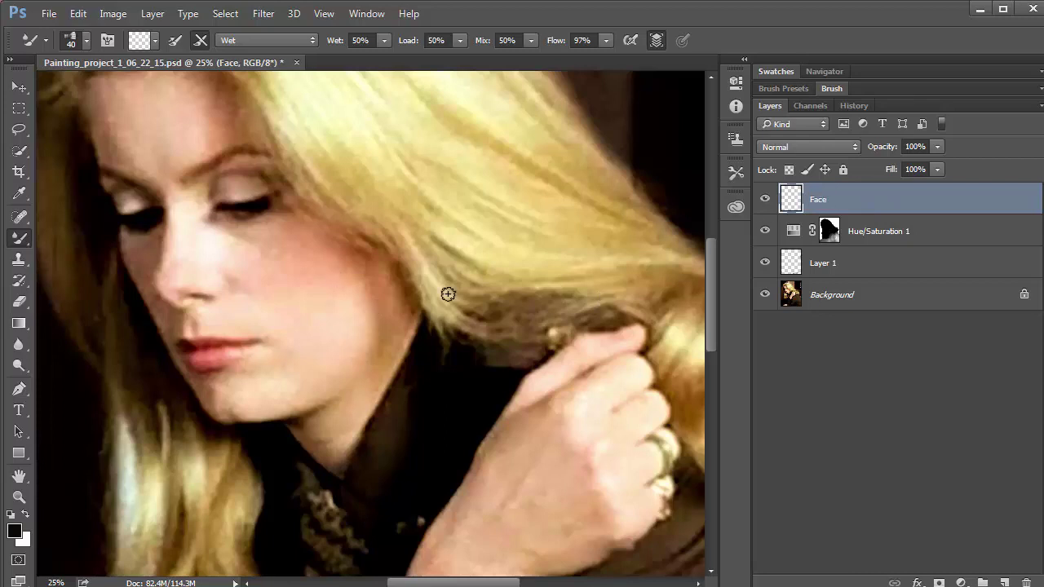
Turn on Shape Dynamics for the brush, leaving angle jitter control Off
left_click(834, 88)
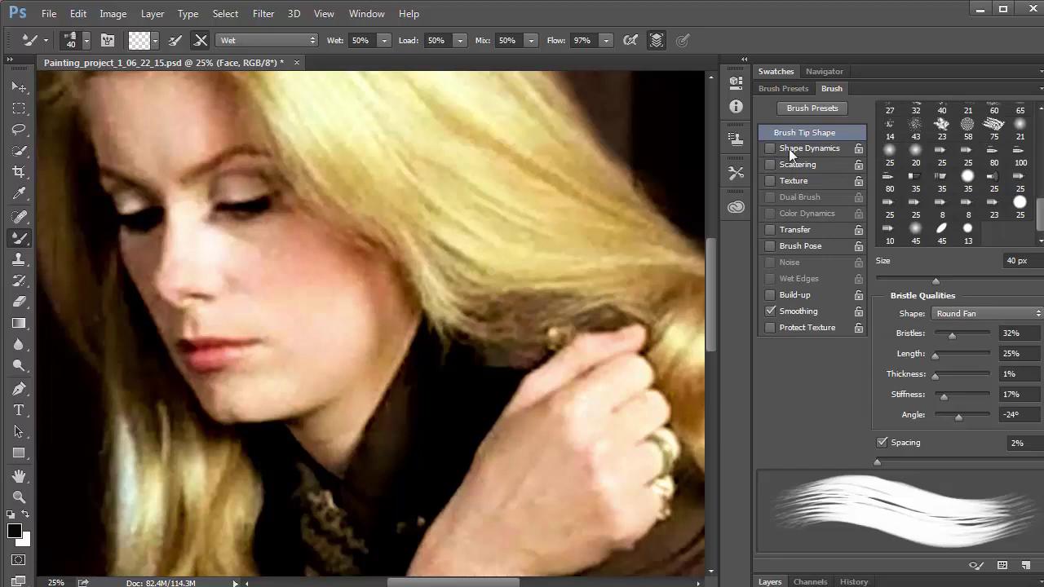
left_click(769, 149)
left_click(808, 149)
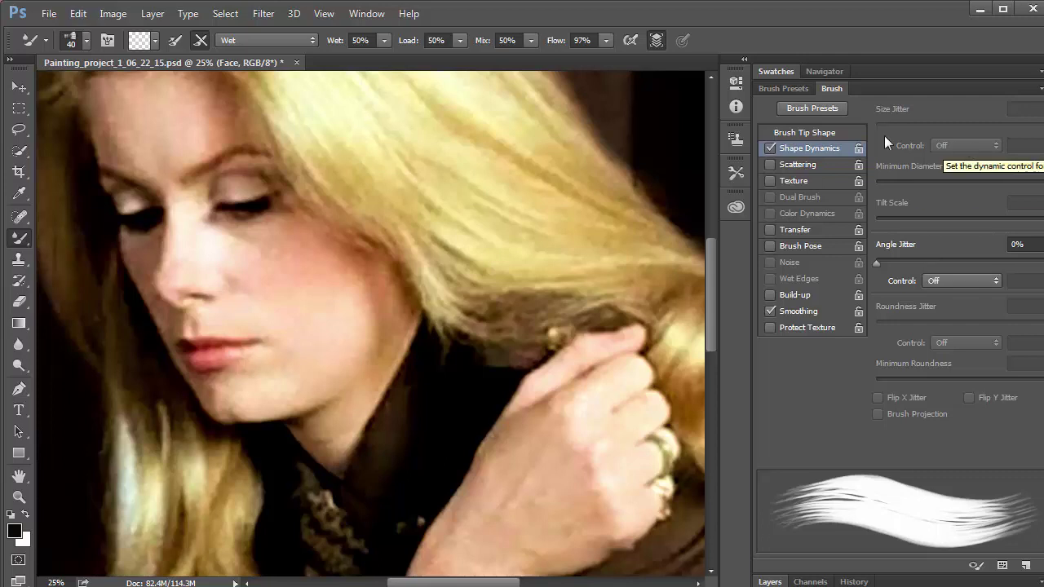
left_click(956, 281)
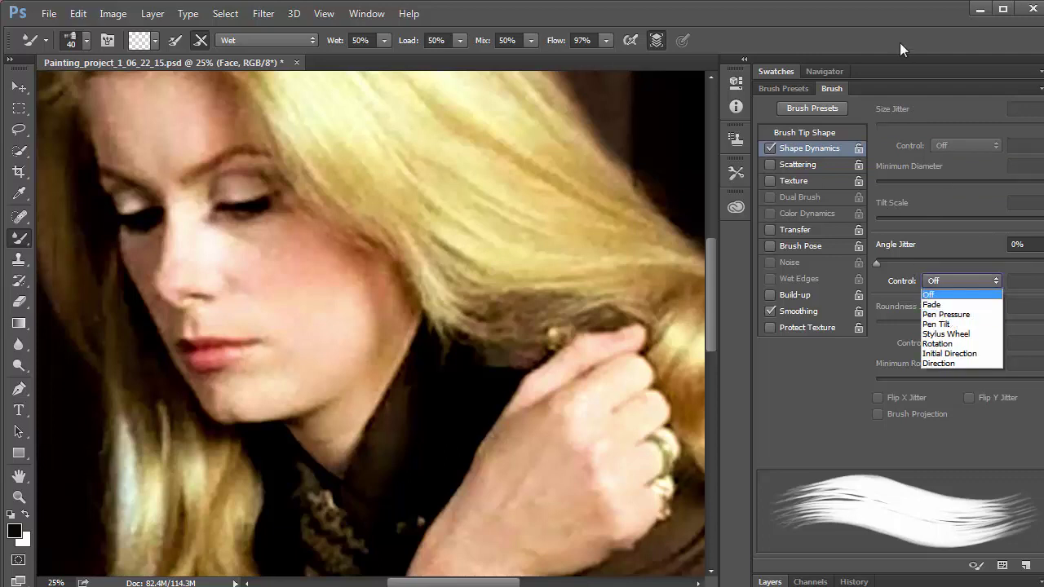
key("Escape")
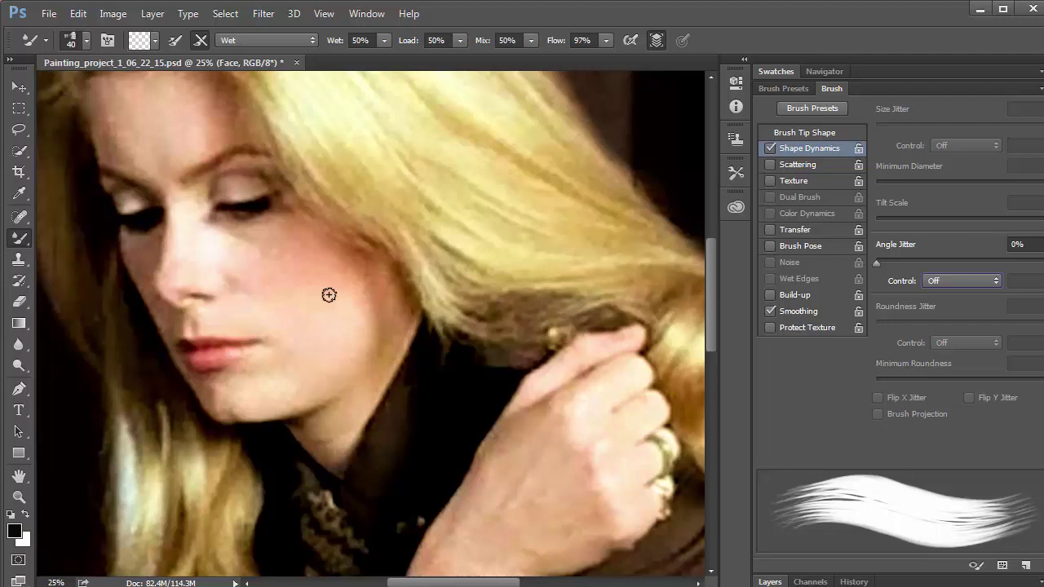
Choose a Round Fan bristle tip and enlarge the brush to 150 px
key("bracketright")
key("bracketright")
key("bracketright")
key("bracketright")
key("bracketright")
key("bracketright")
key("bracketright")
key("bracketright")
key("bracketright")
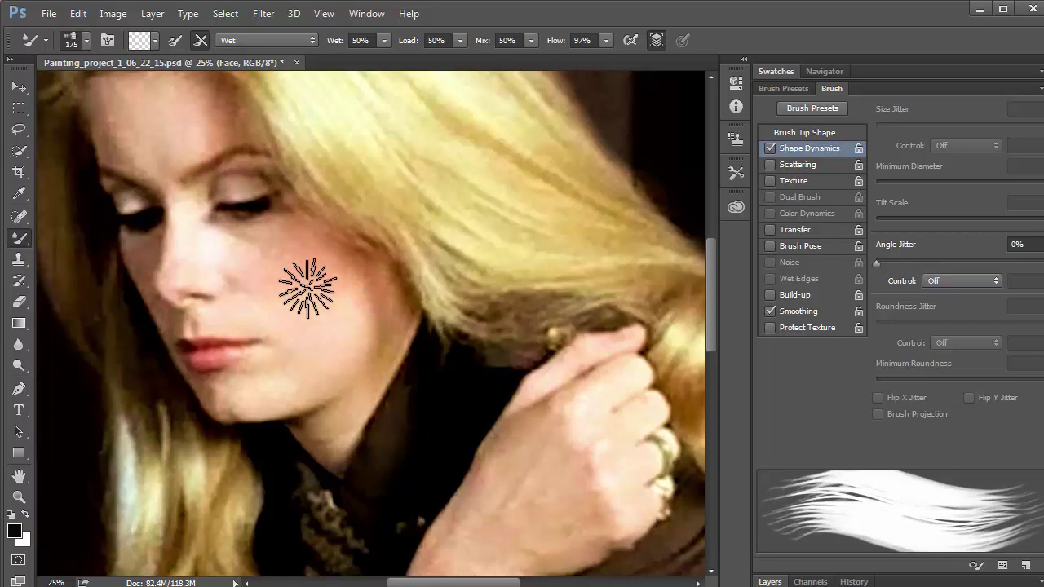
left_click(785, 89)
left_click(838, 89)
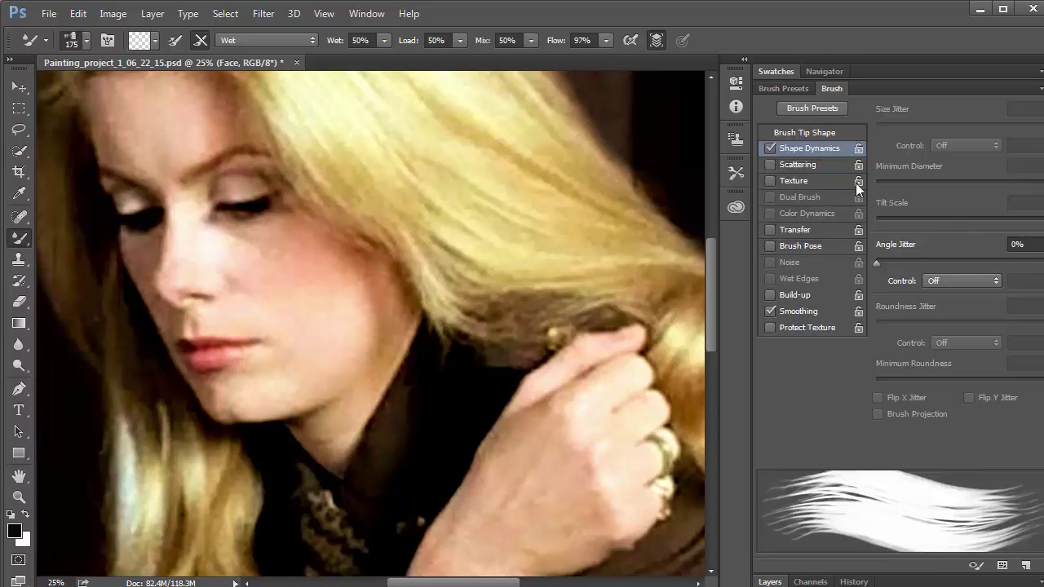
left_click(817, 133)
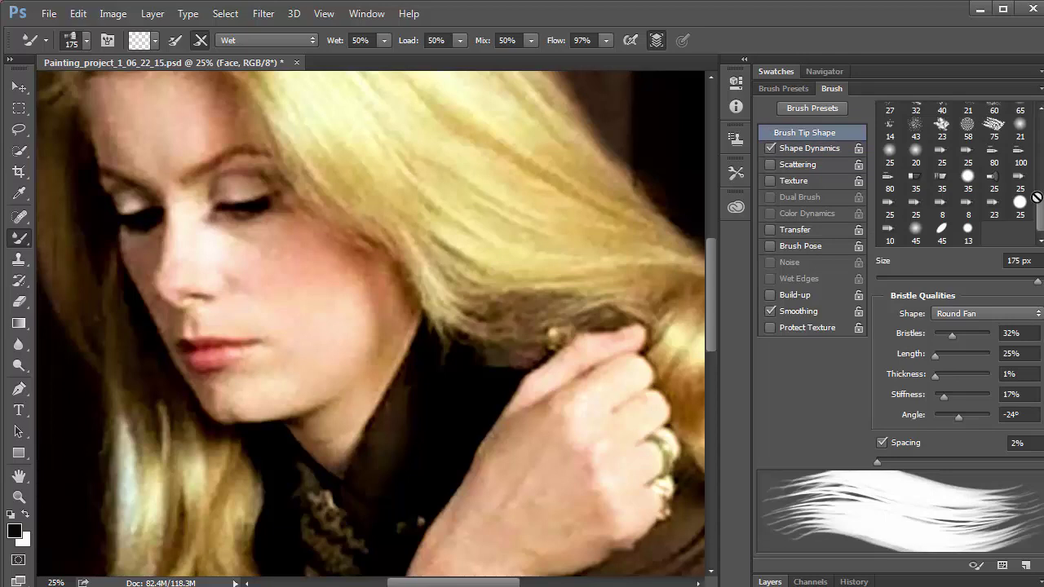
left_click_drag(1038, 198, 1039, 114)
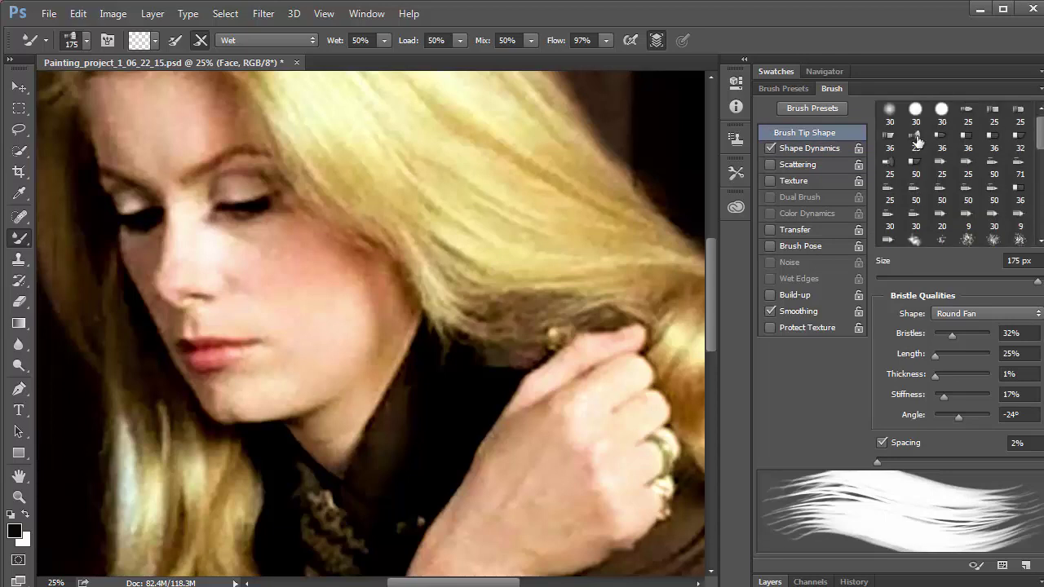
left_click(916, 139)
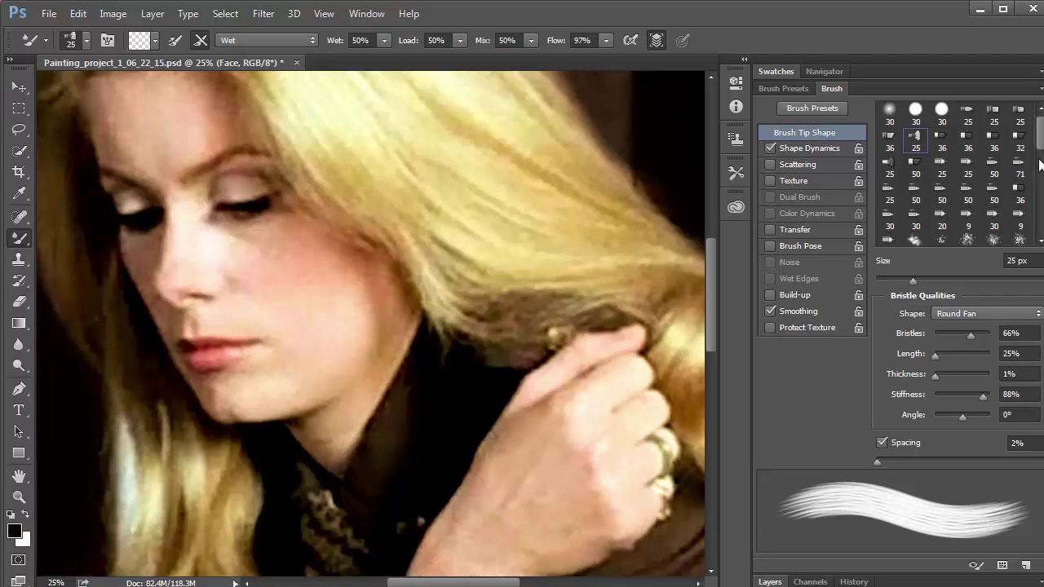
scroll(1040, 165, "down", 5)
scroll(1036, 163, "up", 3)
key("bracketright")
key("bracketright")
key("bracketright")
key("bracketright")
key("bracketright")
key("bracketright")
key("bracketright")
key("bracketright")
key("bracketright")
key("bracketright")
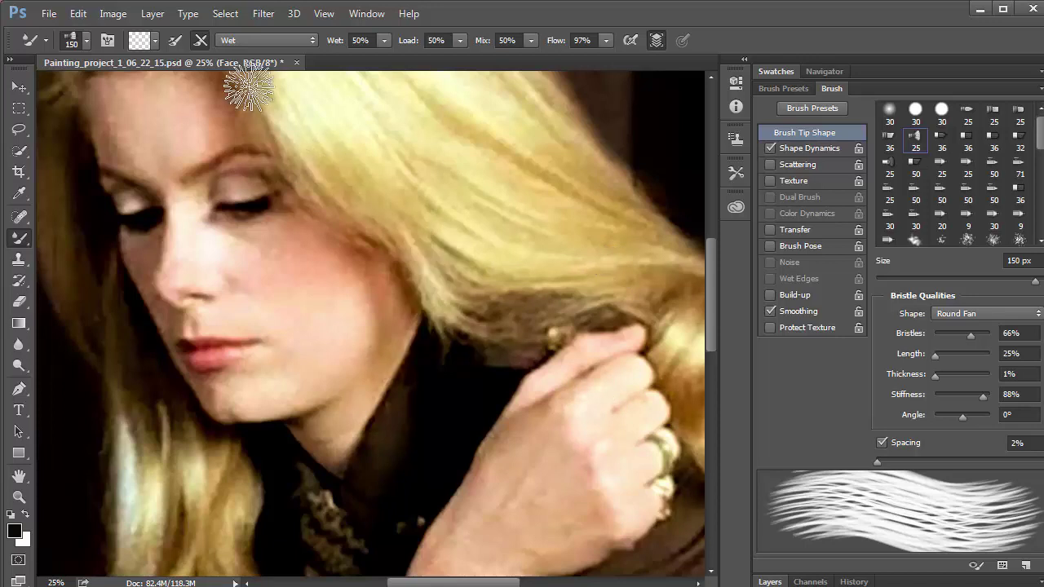
Set the Mixer Brush to Dry with load-after-each-stroke and orange paint, then stroke down the cheek
left_click(244, 39)
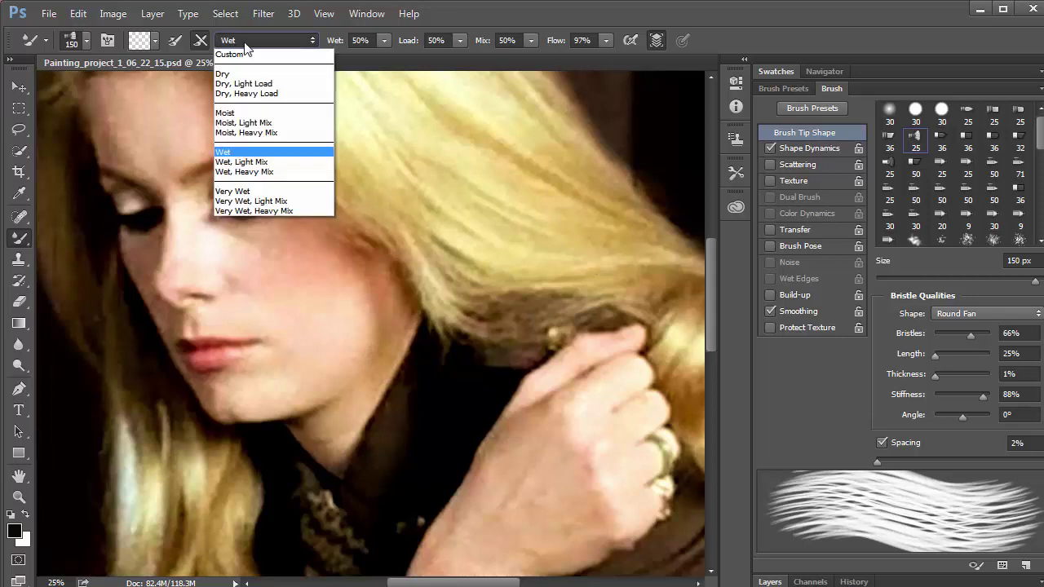
left_click(230, 75)
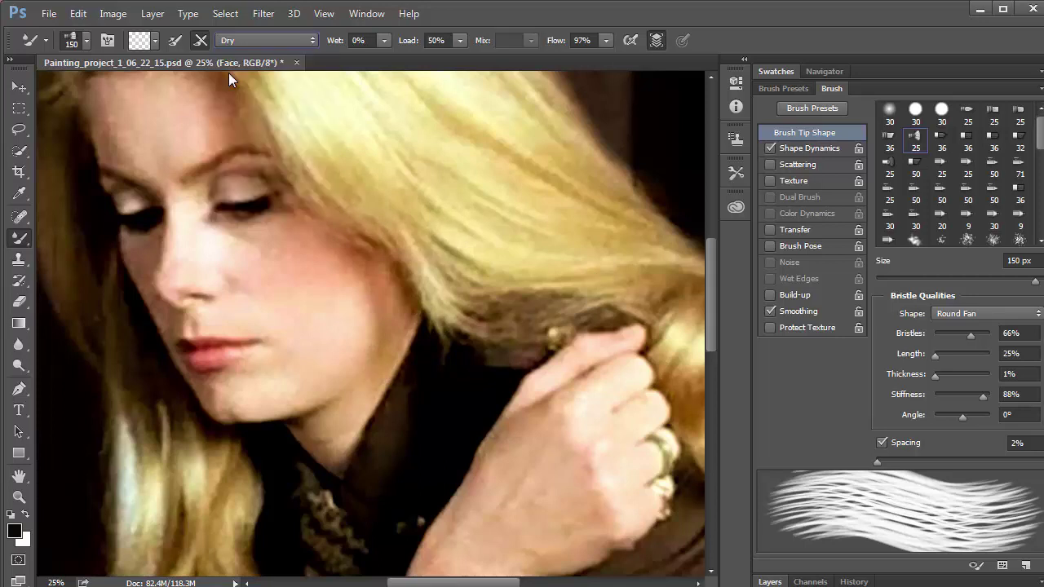
left_click(175, 40)
left_click(14, 532)
left_click(988, 186)
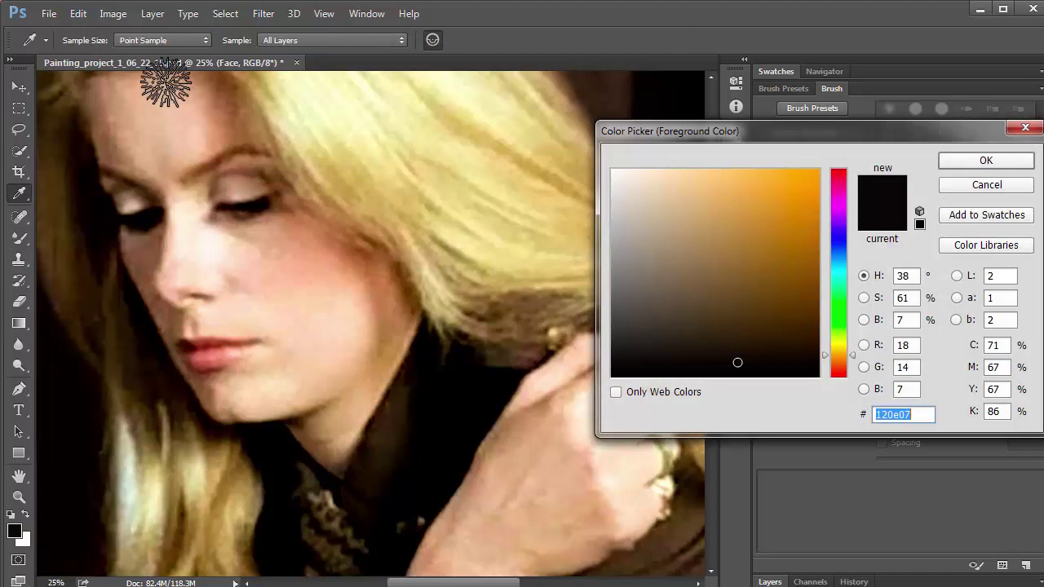
left_click(143, 42)
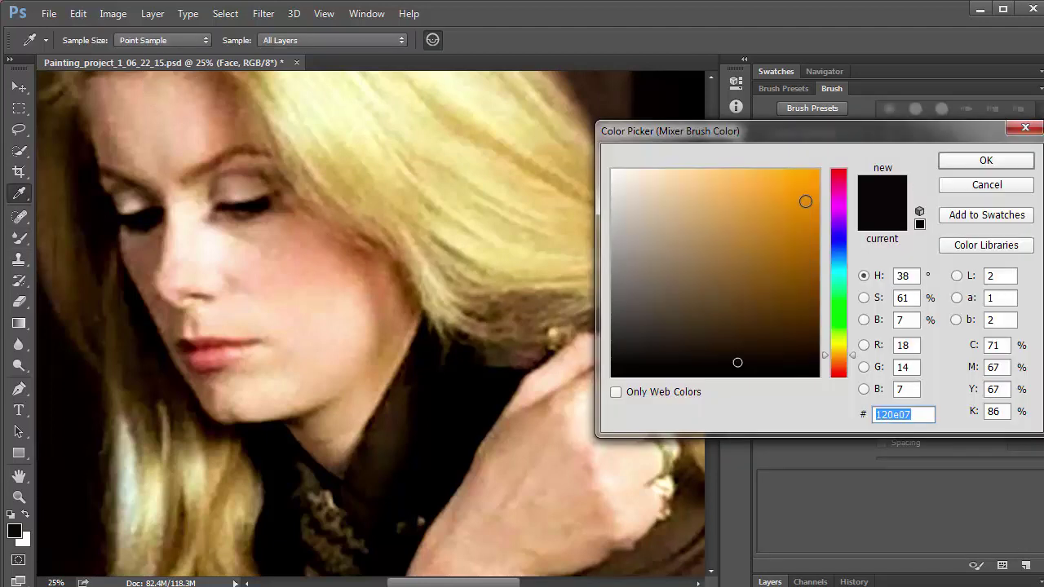
type("d28f0e")
left_click(962, 161)
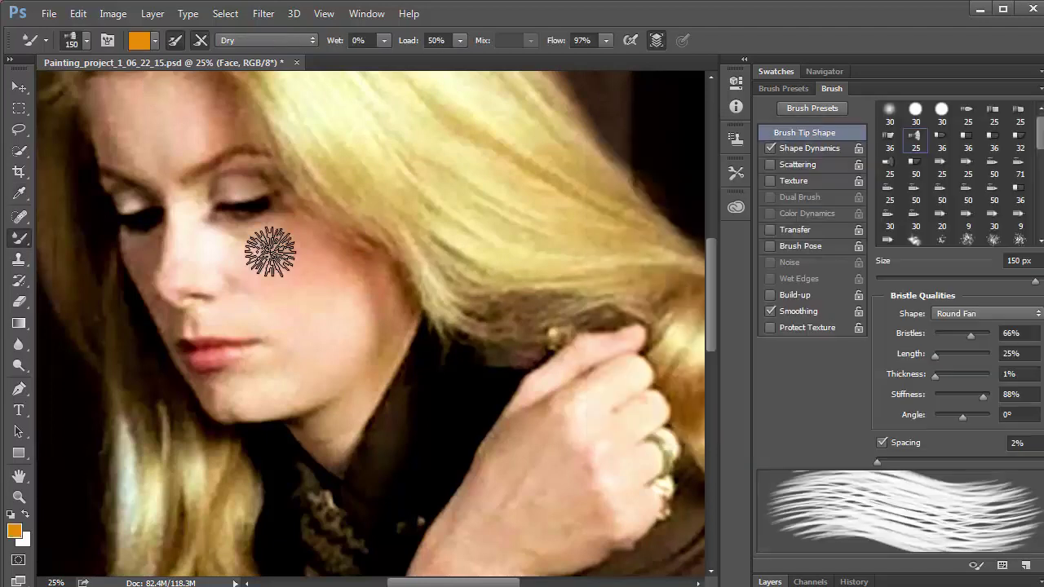
mouse_move(268, 244)
left_mouse_down()
mouse_move(303, 384)
mouse_move(320, 406)
left_mouse_up()
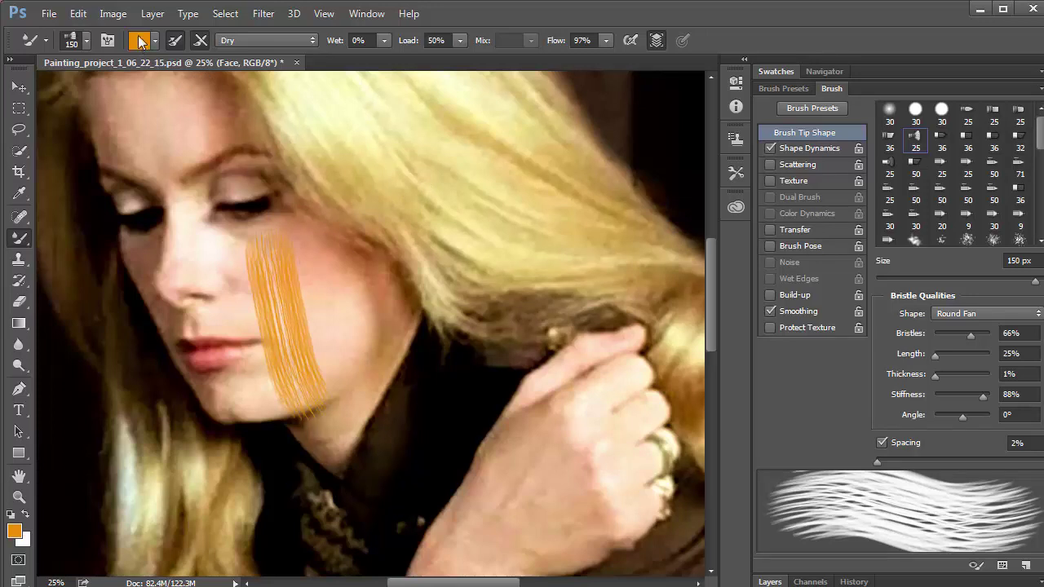
Switch to the Wet preset with a clean brush and smudge the hair and the dark areas around the hand, brooch and wrist
left_click(240, 37)
left_click(247, 153)
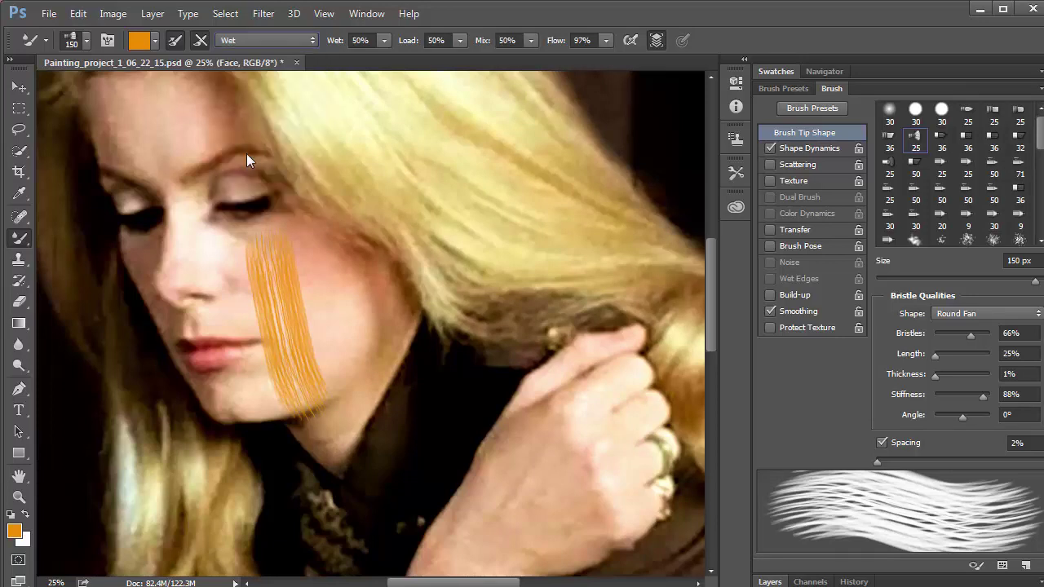
left_click(173, 42)
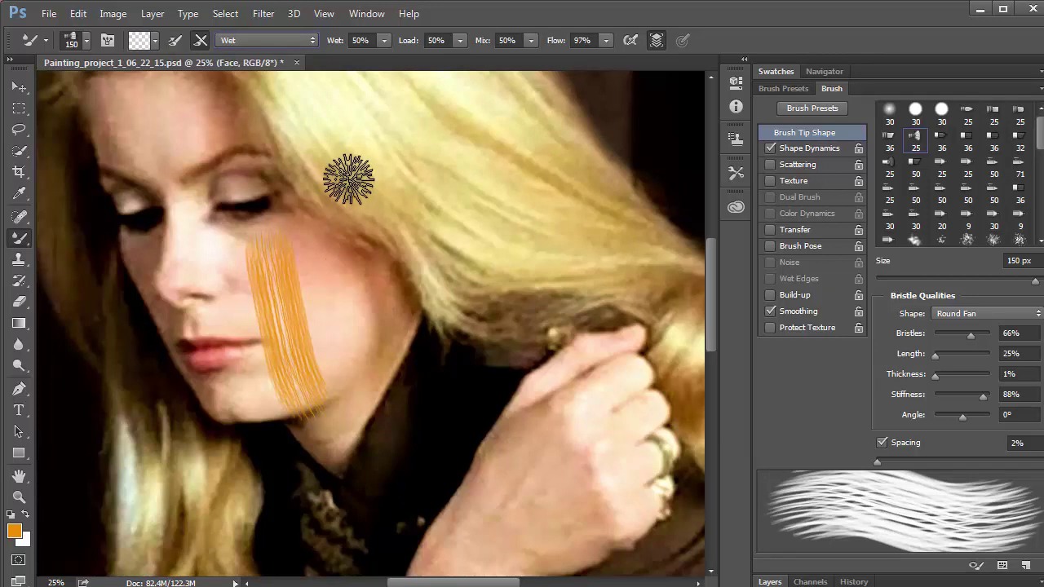
left_click_drag(366, 232, 369, 302)
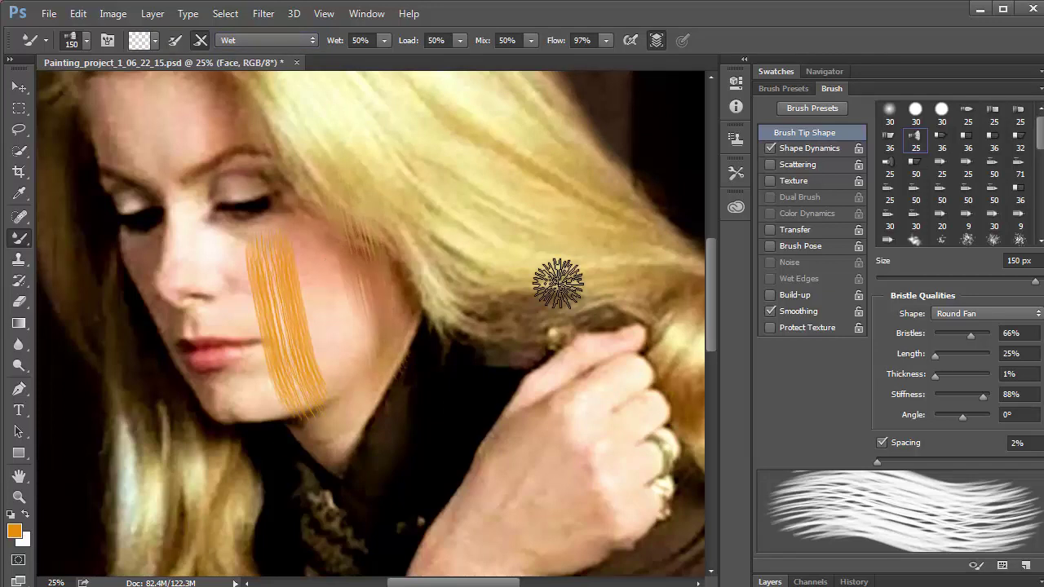
left_click_drag(477, 408, 510, 406)
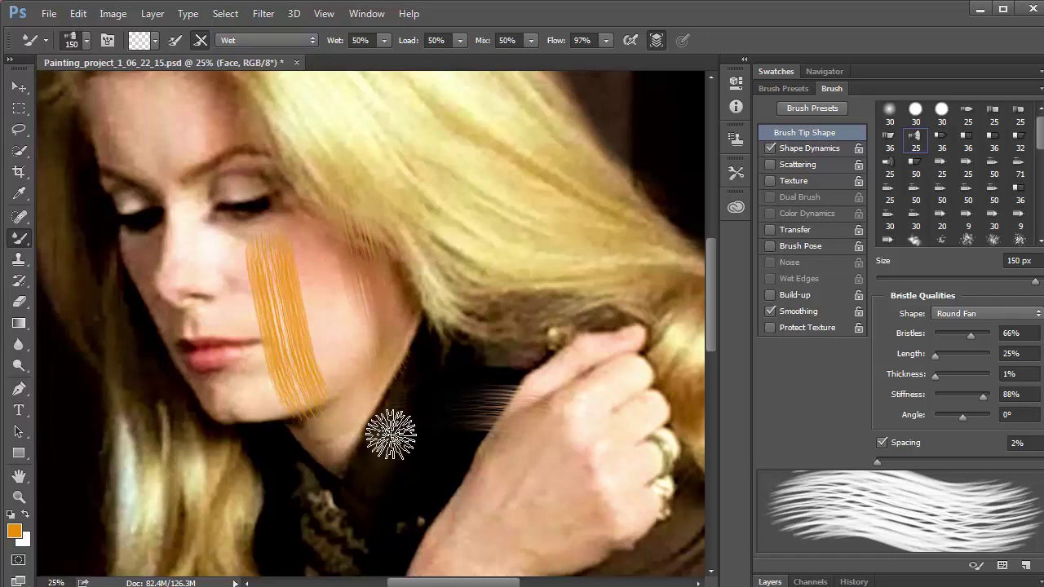
left_click_drag(518, 522, 433, 477)
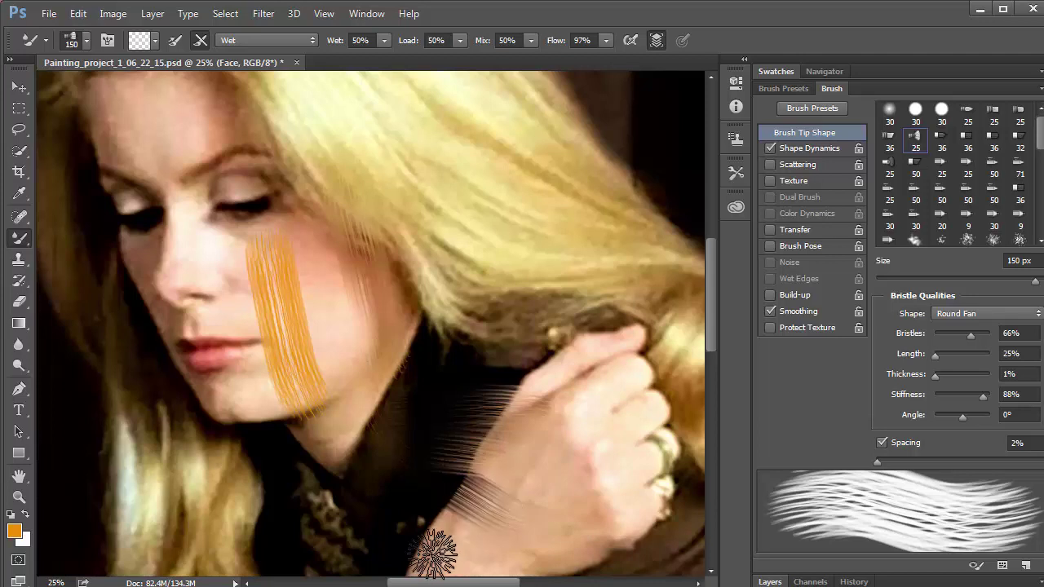
mouse_move(180, 481)
left_mouse_down()
mouse_move(268, 509)
mouse_move(297, 505)
left_mouse_up()
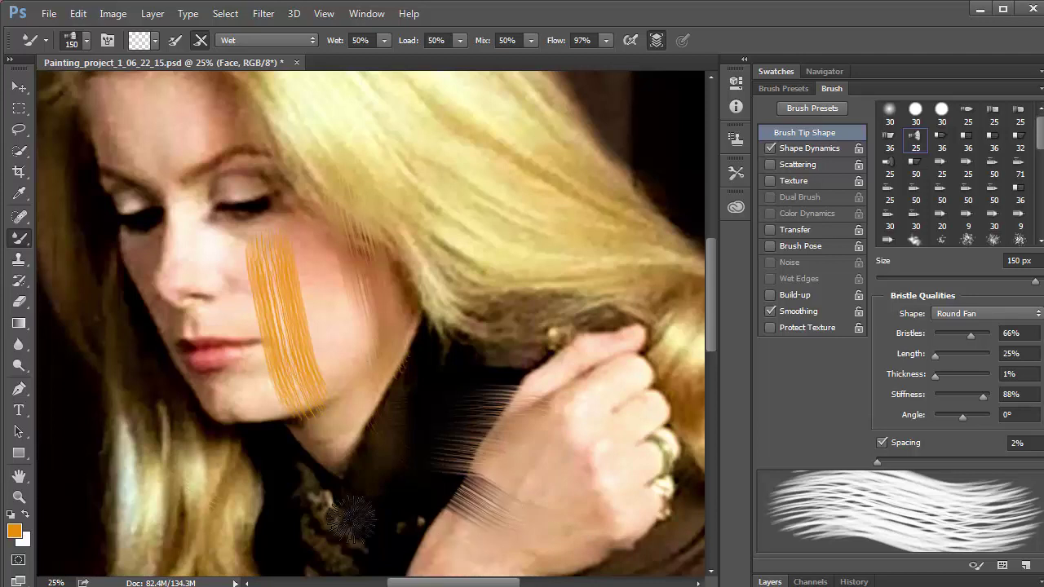
mouse_move(454, 531)
left_mouse_down()
mouse_move(388, 492)
mouse_move(416, 509)
left_mouse_up()
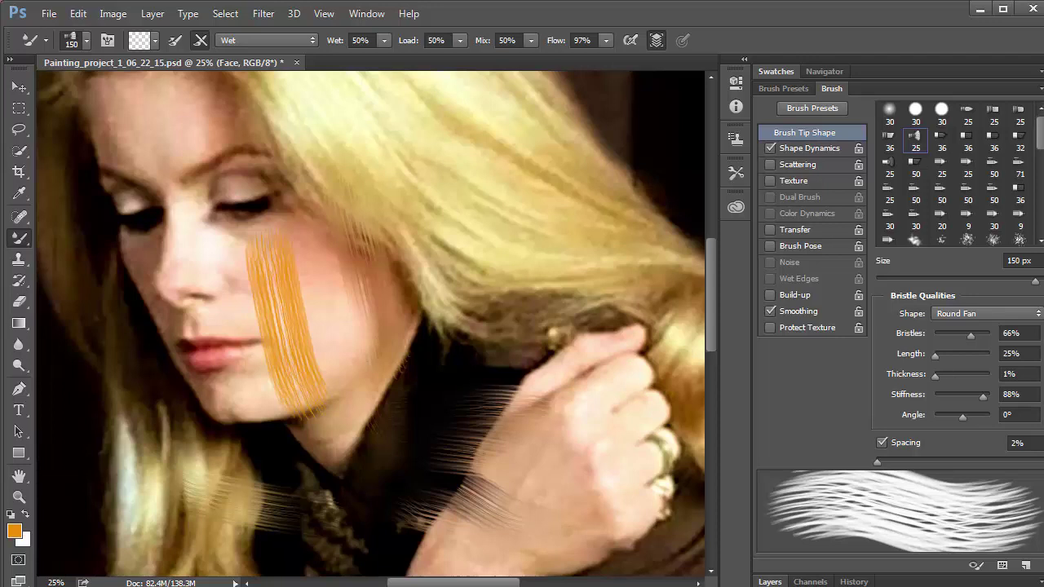
key("F7")
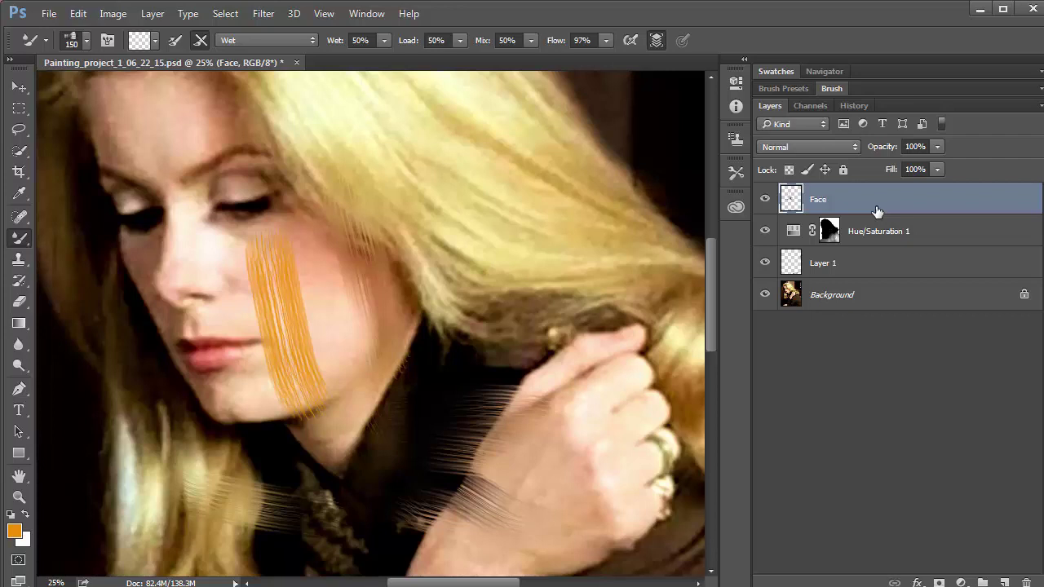
Zoom out and delete everything on the Face layer to remove the test strokes
key("ctrl+minus")
key("ctrl+a")
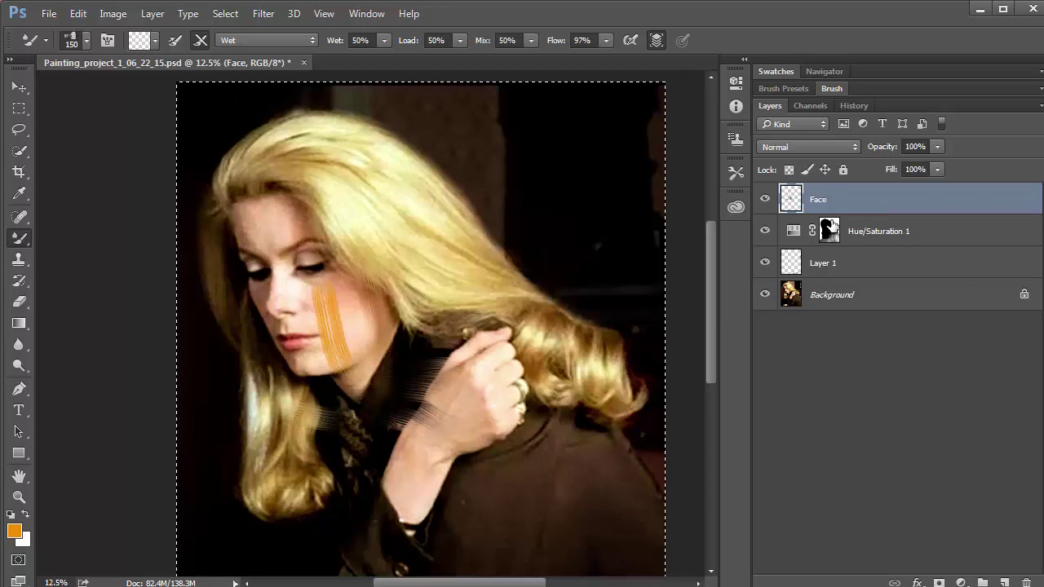
key("Delete")
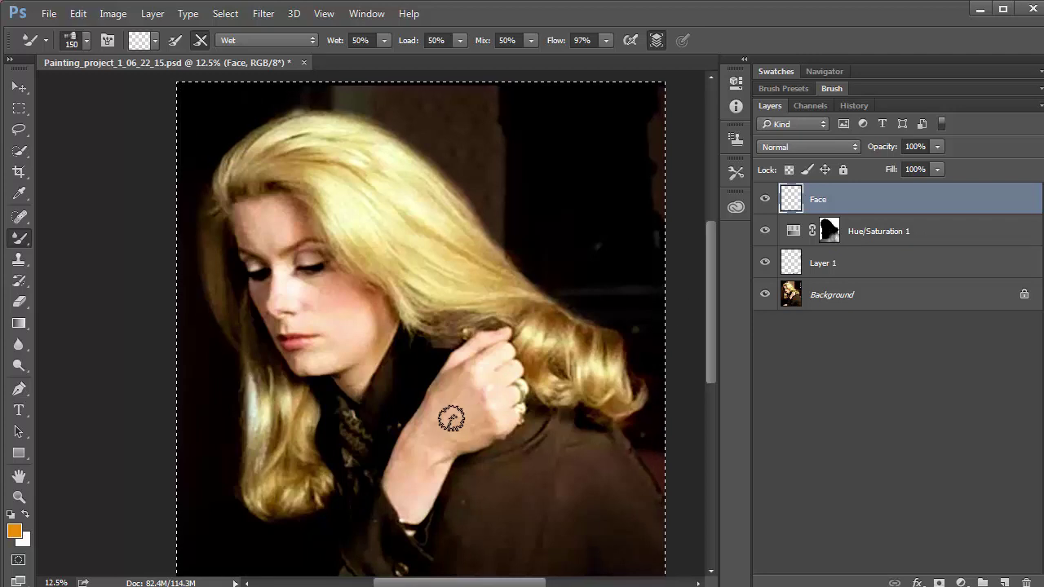
Zoom in three steps on the face and shrink the brush to 45 px
left_click(350, 289)
left_click(350, 289)
left_click(349, 288)
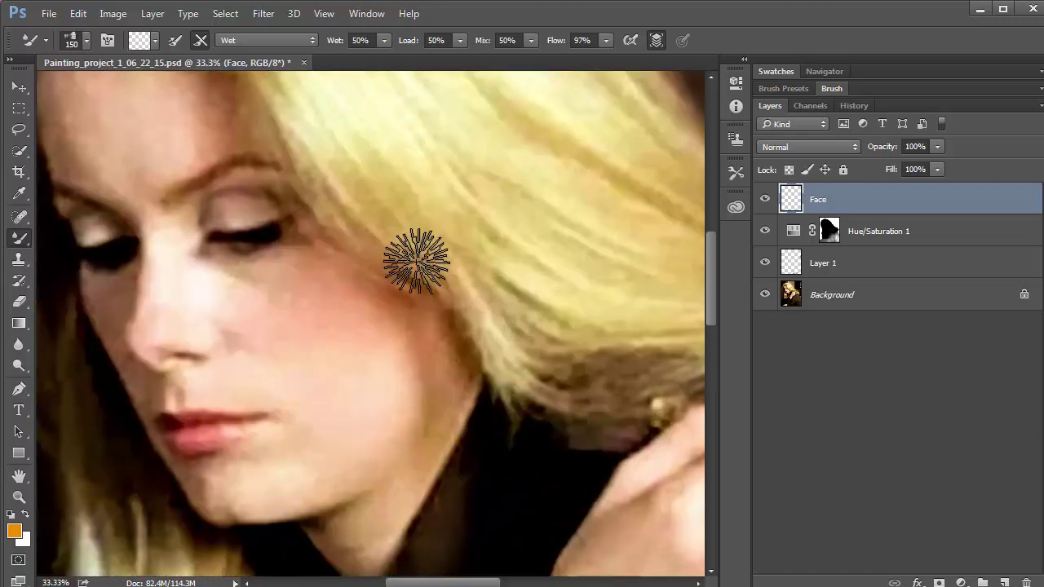
key("bracketleft")
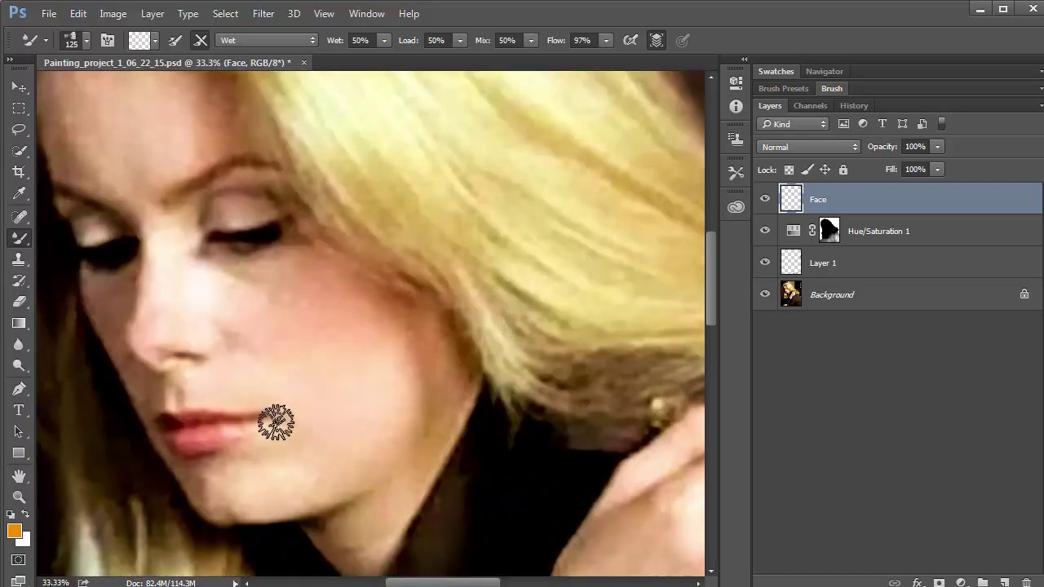
key("bracketleft")
key("bracketleft")
key("bracketleft")
key("bracketleft")
key("bracketleft")
key("bracketleft")
key("bracketleft")
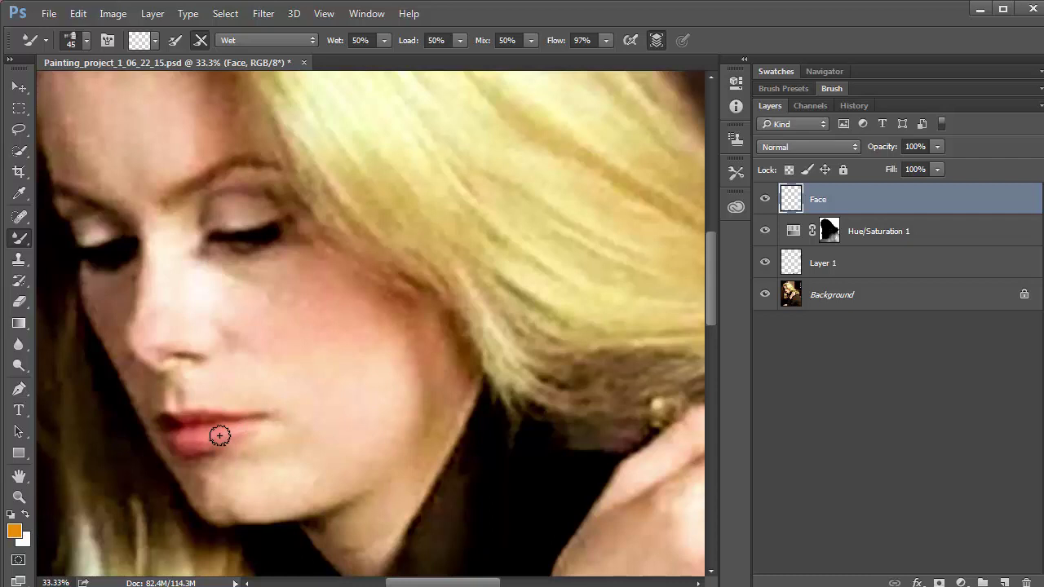
Blend the chin skin below the lower lip, then toggle the Face layer off and on to compare
mouse_move(248, 444)
left_mouse_down()
mouse_move(277, 433)
mouse_move(248, 454)
mouse_move(268, 435)
mouse_move(315, 424)
mouse_move(250, 466)
mouse_move(251, 438)
mouse_move(213, 460)
mouse_move(367, 455)
mouse_move(198, 461)
mouse_move(183, 450)
mouse_move(199, 452)
mouse_move(180, 454)
mouse_move(228, 437)
mouse_move(267, 441)
mouse_move(166, 446)
mouse_move(341, 450)
mouse_move(221, 445)
mouse_move(282, 442)
mouse_move(195, 471)
left_mouse_up()
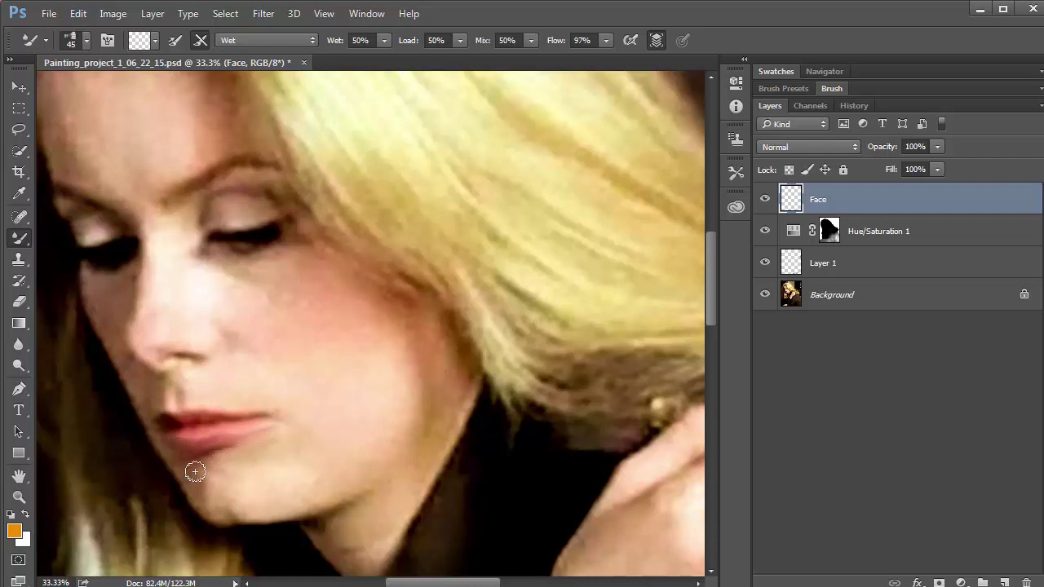
left_click(765, 200)
left_click(765, 200)
left_click(765, 200)
left_click(765, 201)
left_click(765, 201)
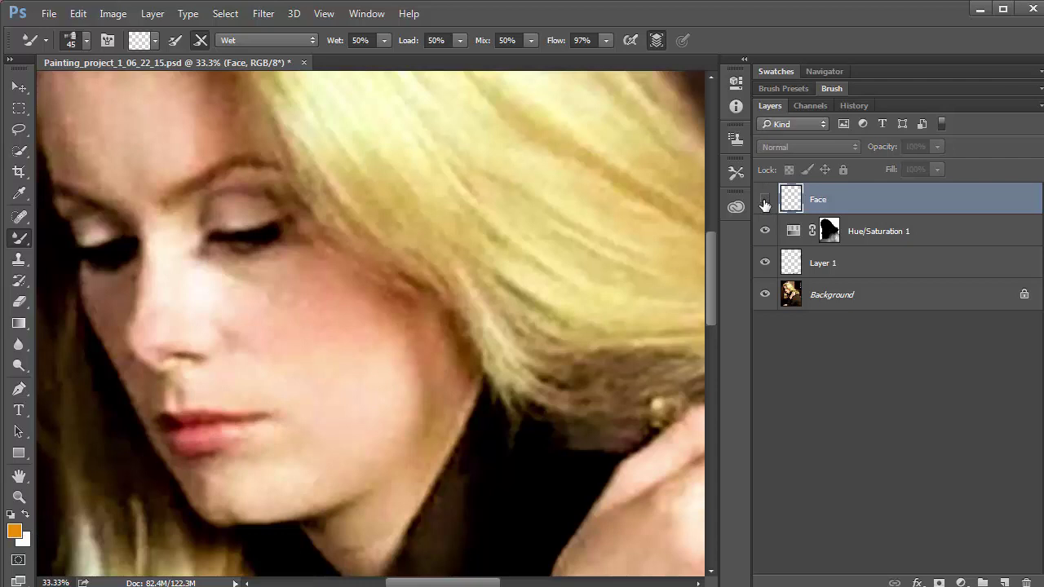
left_click(765, 201)
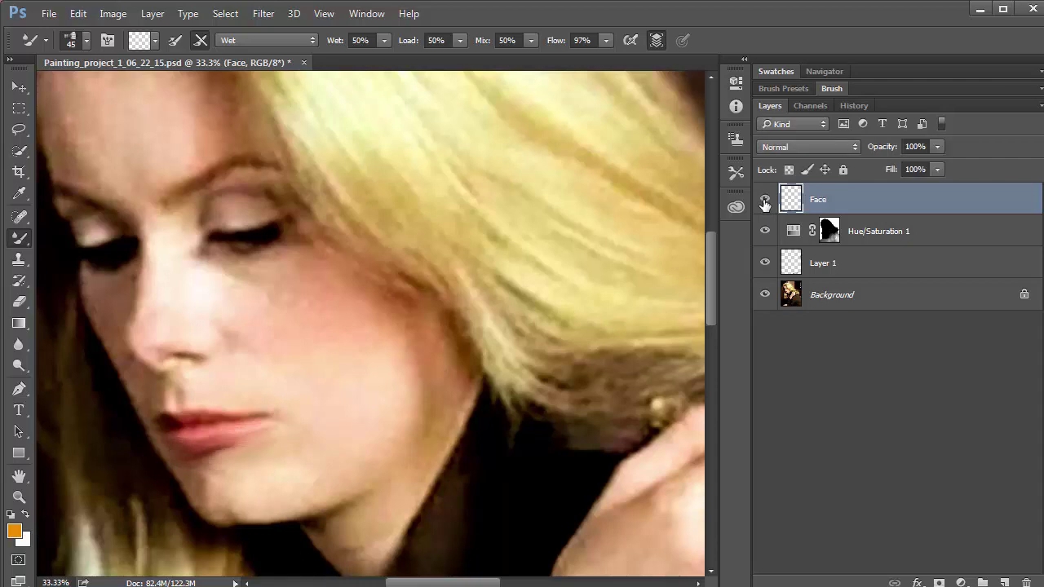
left_click(765, 201)
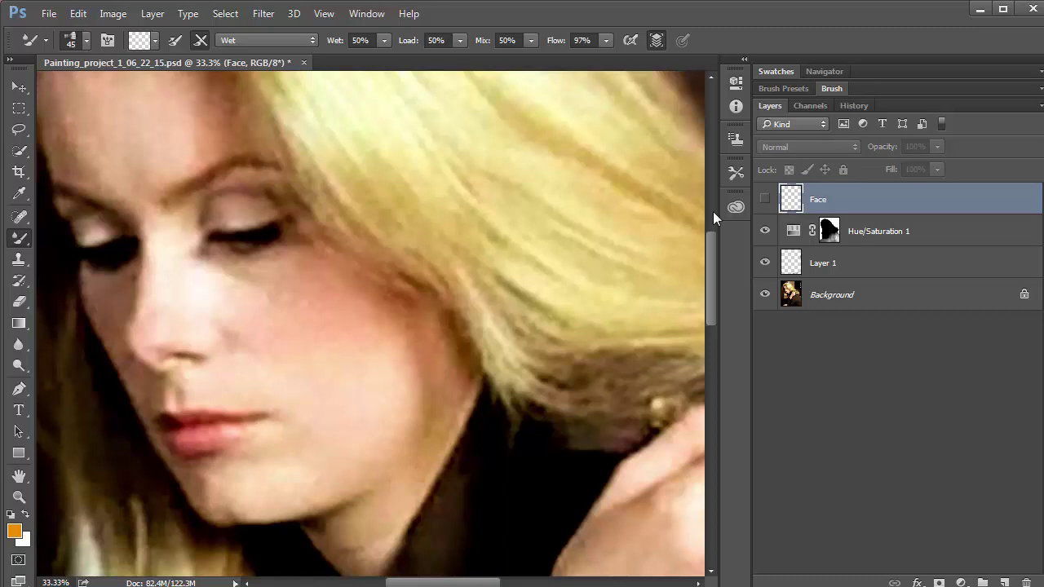
left_click(766, 199)
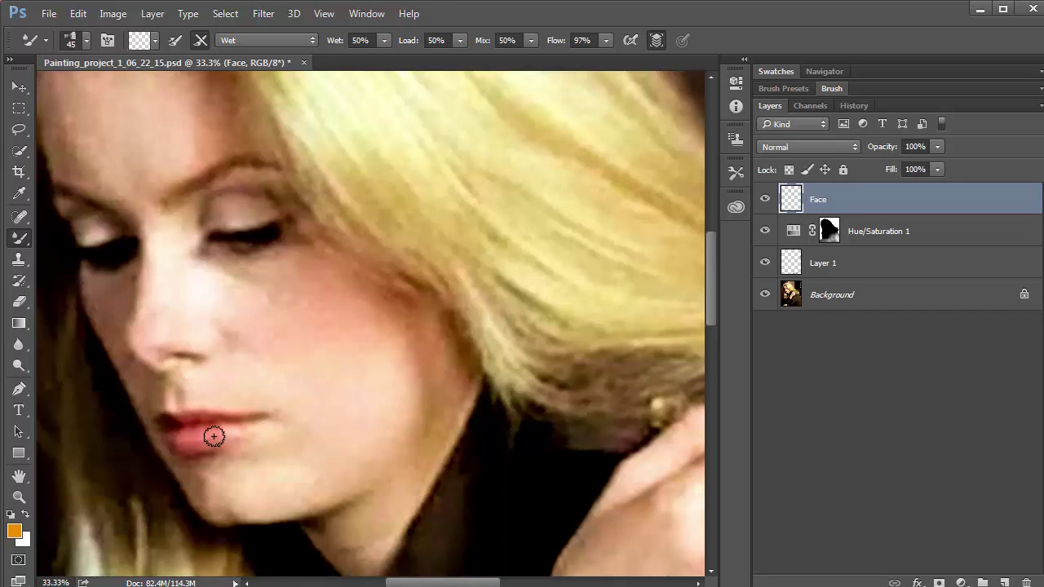
Shrink the Mixer Brush to 35 px and lower its Mix amount to 19%
key("bracketleft")
left_click_drag(608, 41, 534, 58)
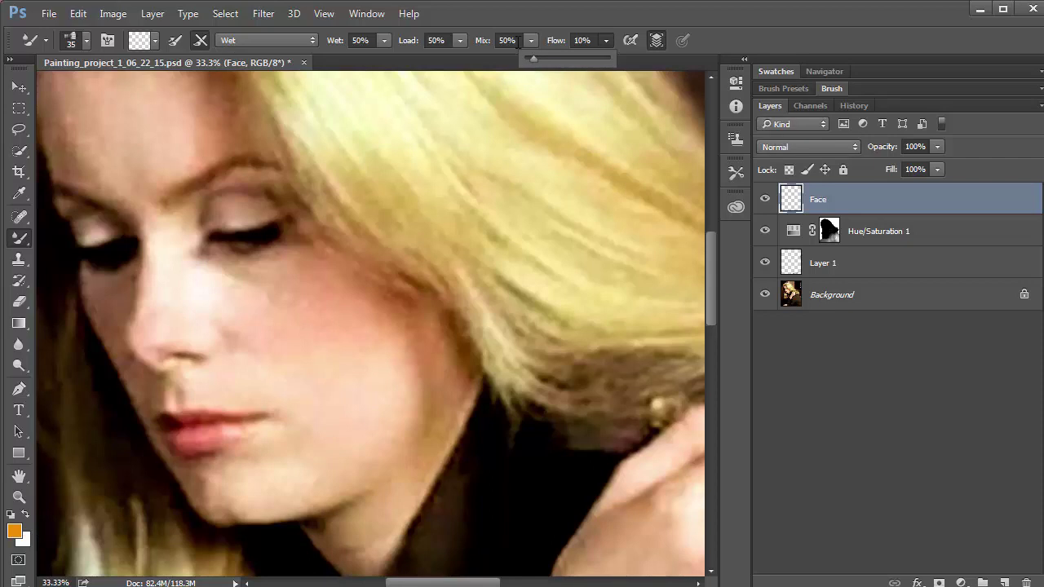
left_click(509, 40)
left_click(531, 41)
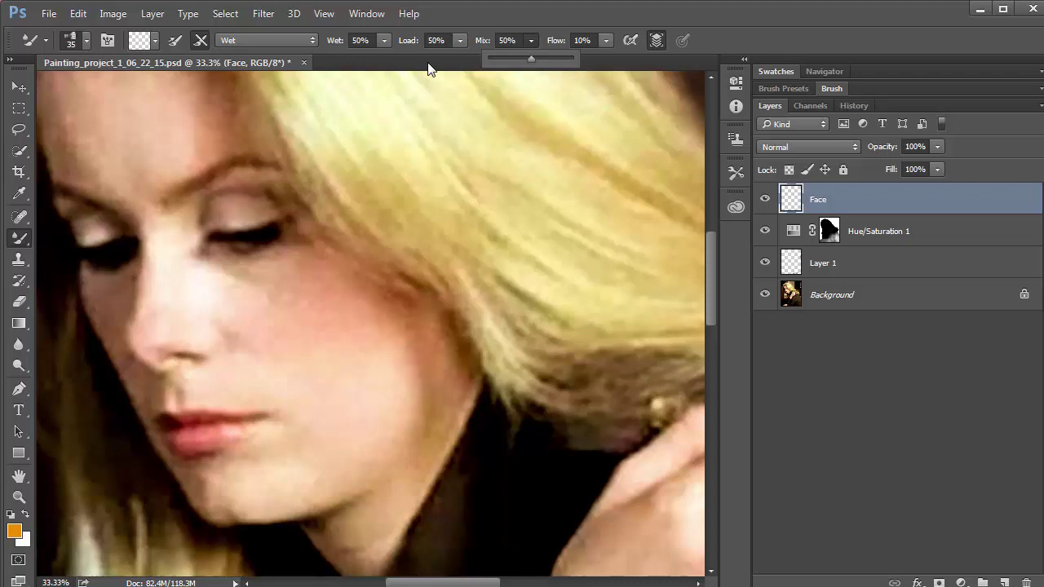
left_click(506, 60)
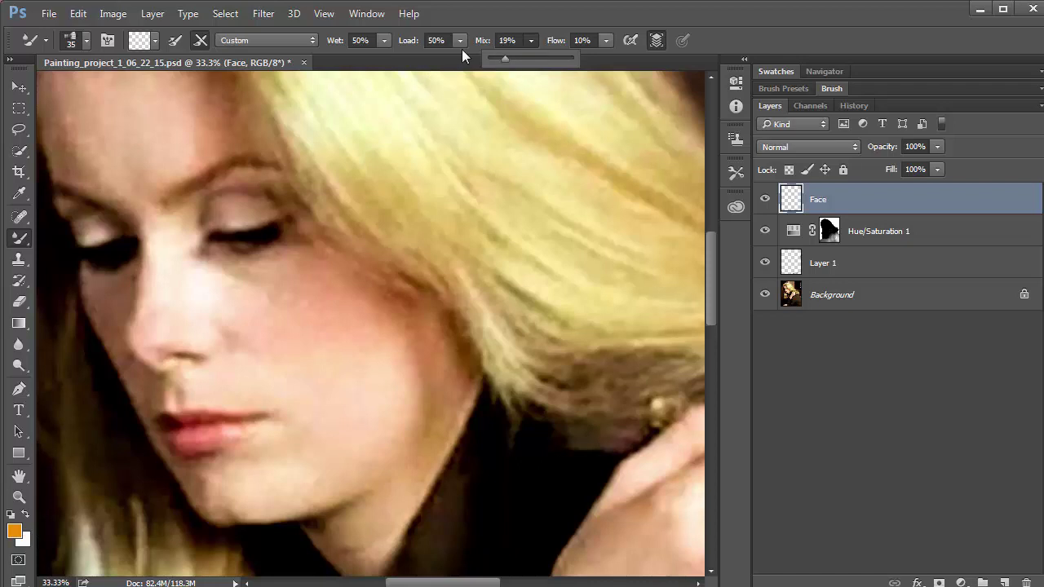
Set Wet to 32%, Flow to 23% and Load to 24% in the options bar
left_click(407, 44)
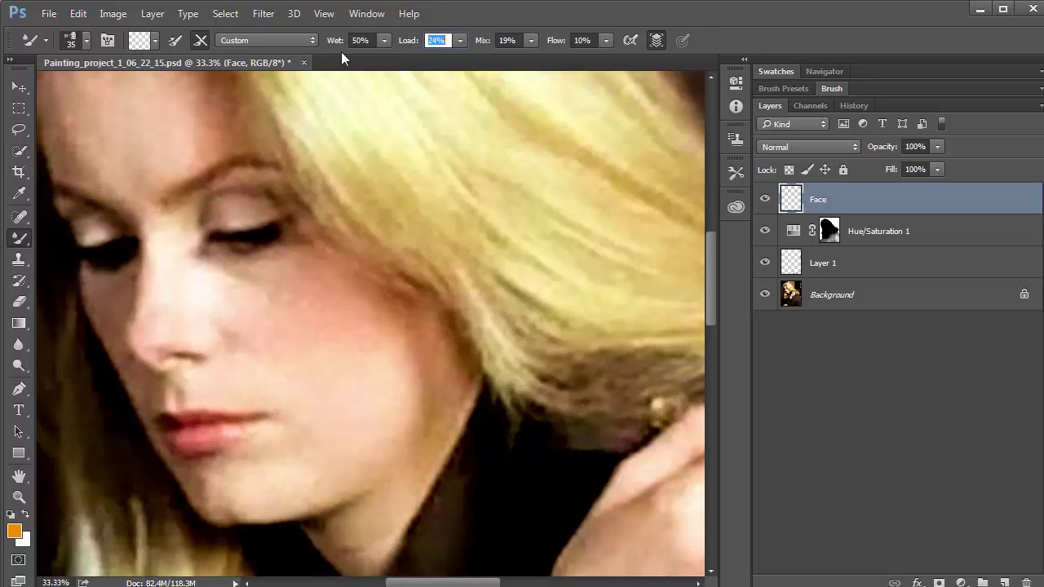
left_click_drag(332, 44, 328, 46)
type("32")
key("Tab")
left_click_drag(561, 40, 608, 44)
key("Tab")
key("Return")
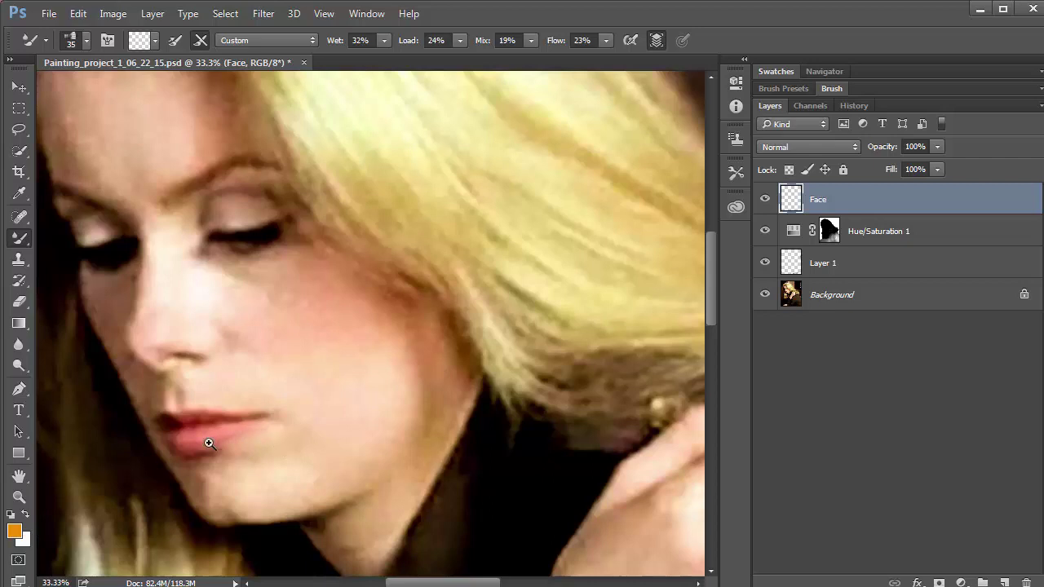
left_click(209, 443)
Pan across the blended lips, zoom out, toggle the Face layer to compare, and enlarge the brush to 60 px
left_click_drag(319, 448, 429, 429)
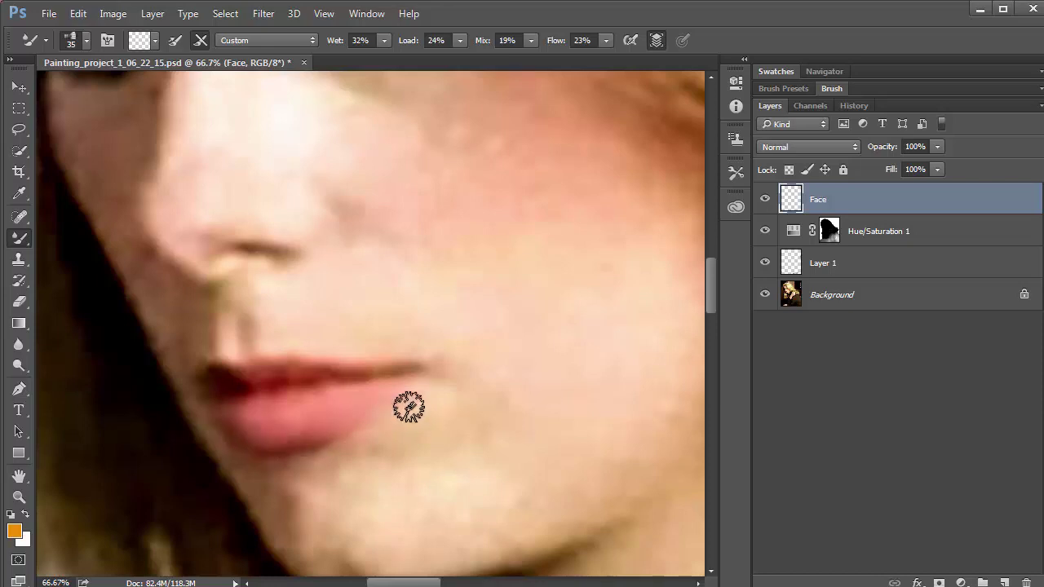
key("ctrl+minus")
key("ctrl+minus")
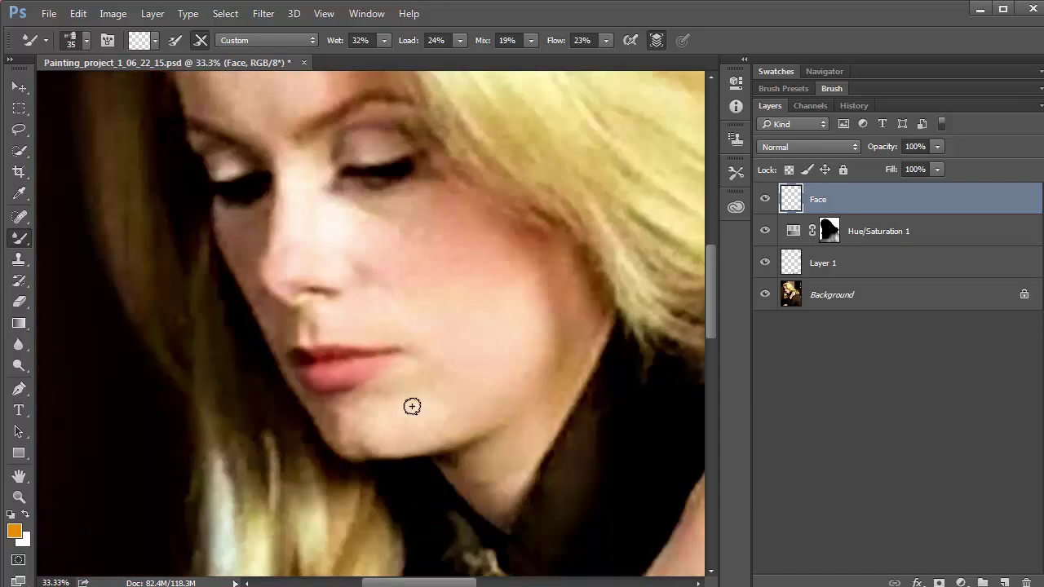
left_click(765, 200)
left_click(765, 199)
left_click(766, 201)
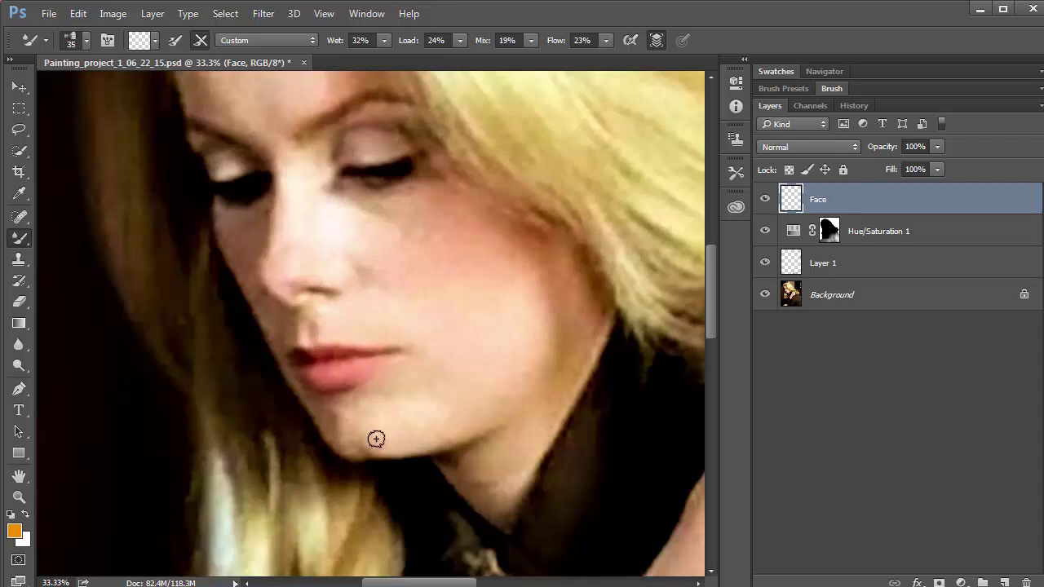
key("bracketright")
key("bracketright")
key("bracketright")
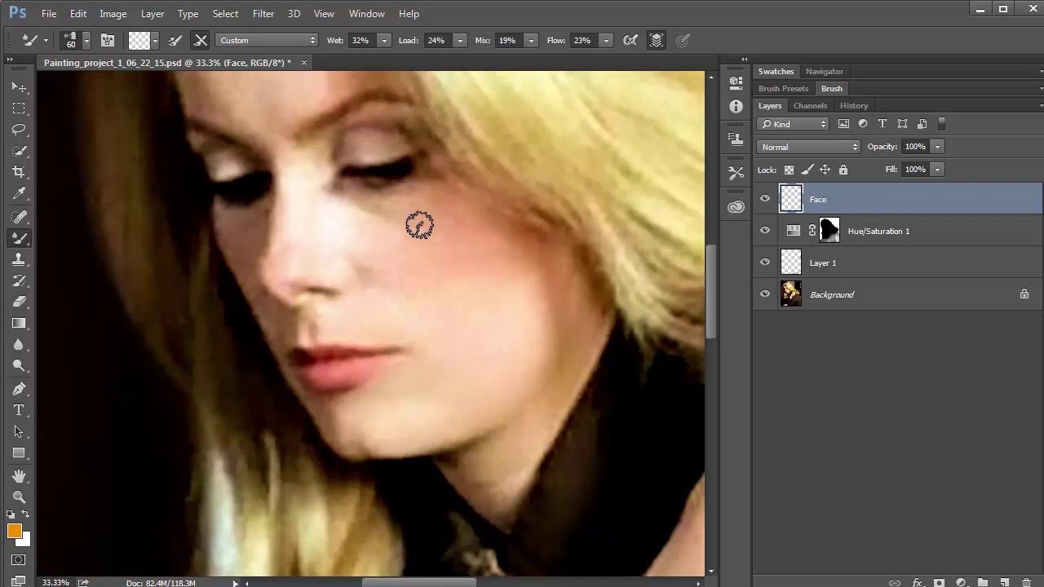
Blend the cheek toward the nose and dab the neck, then toggle the Face layer to compare
mouse_move(419, 226)
left_mouse_down()
mouse_move(429, 233)
mouse_move(383, 257)
left_mouse_up()
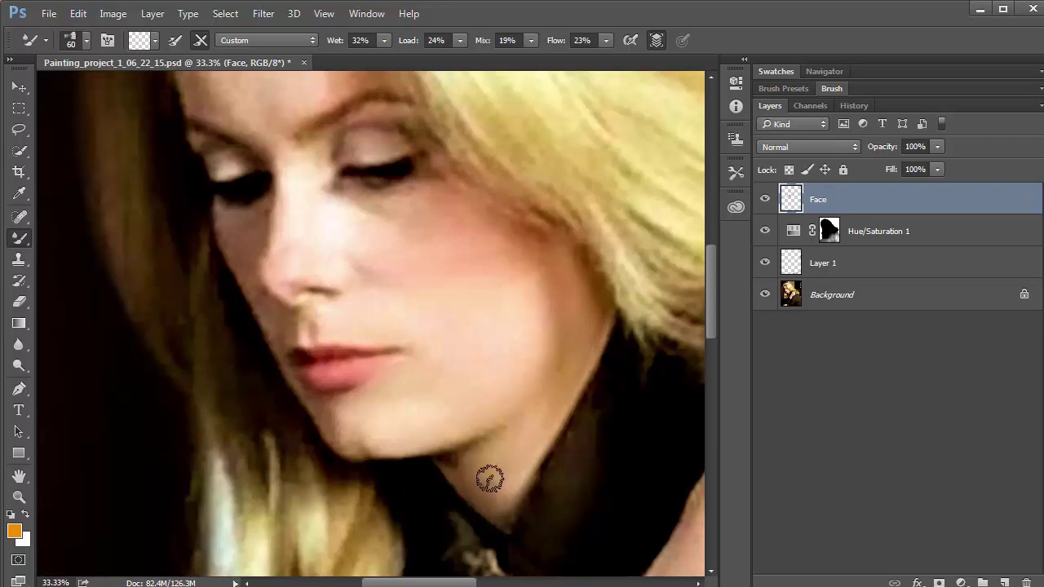
left_click(535, 514)
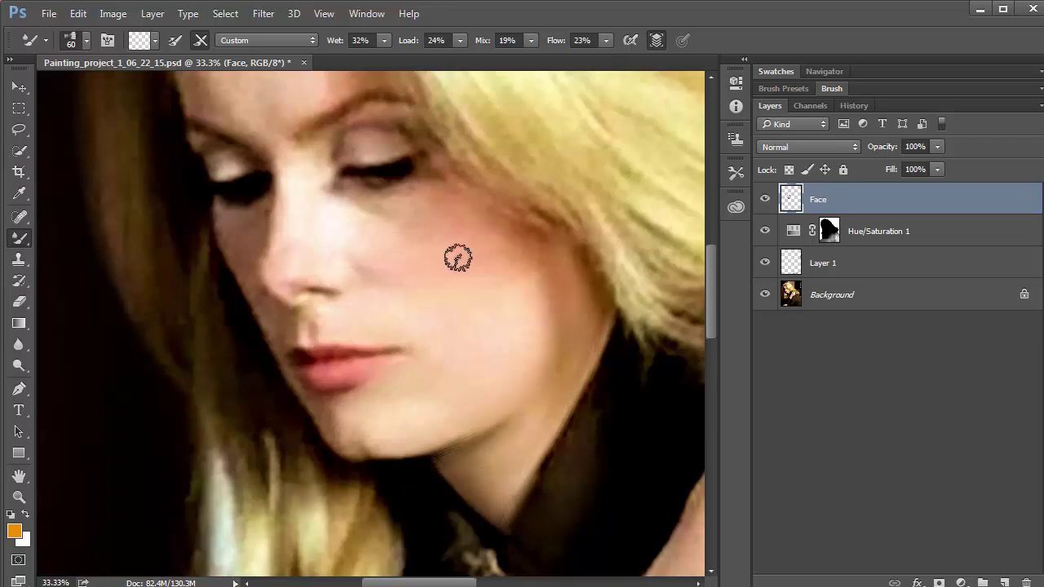
left_click(765, 200)
left_click(765, 199)
left_click(765, 200)
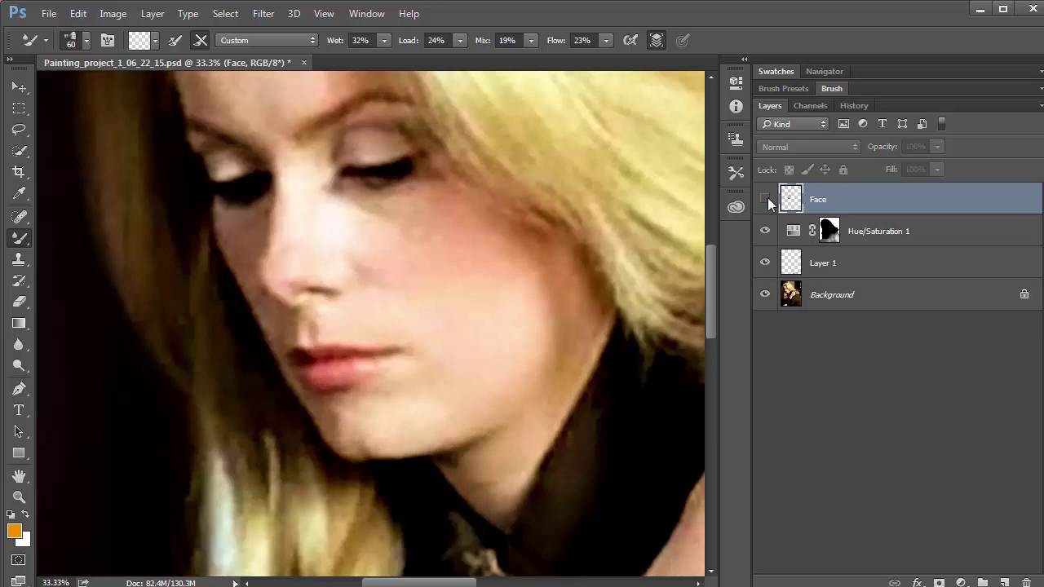
left_click(765, 200)
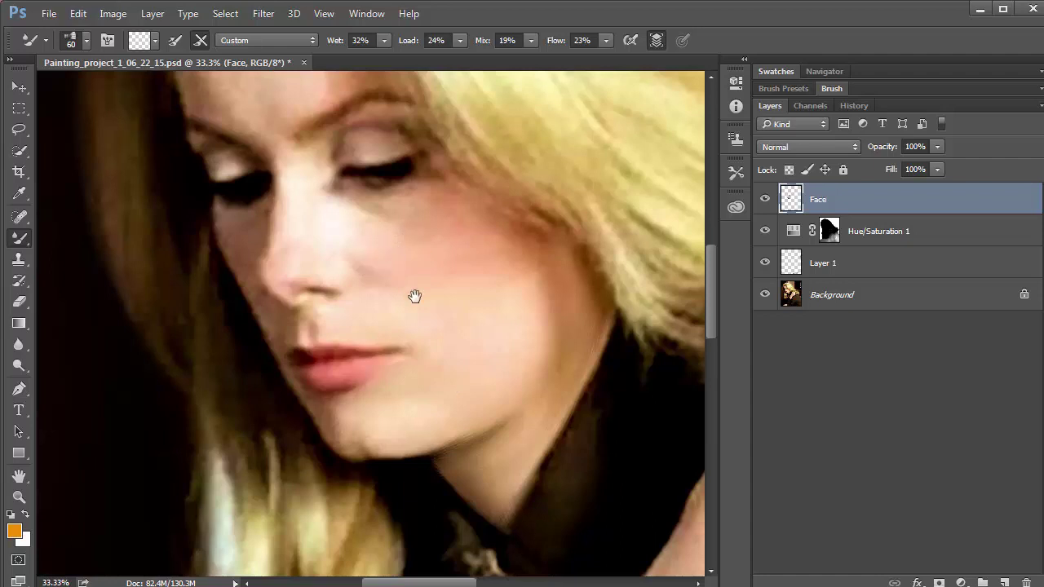
left_click_drag(414, 296, 440, 354)
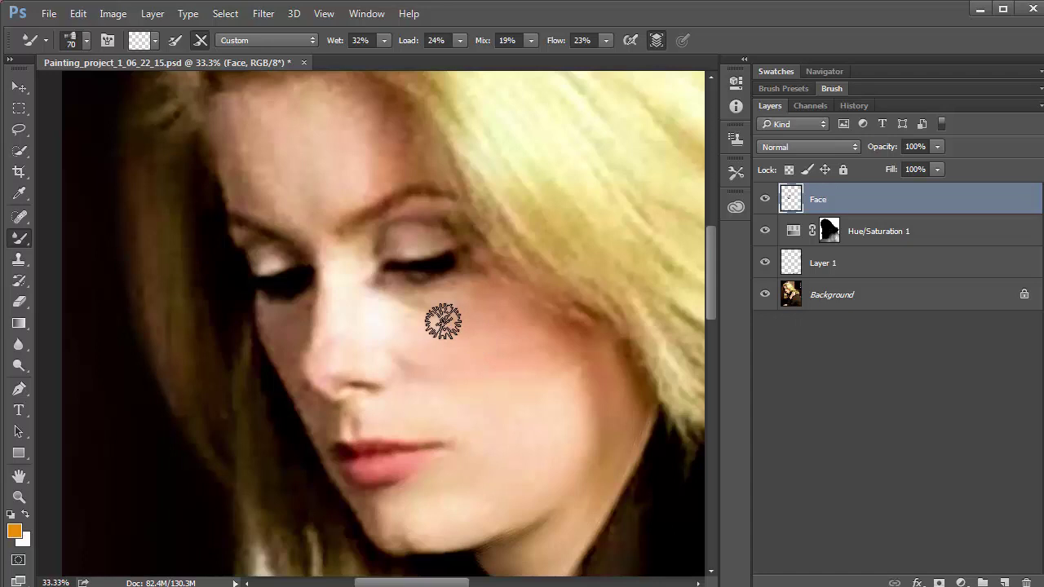
With an 80 px brush, blend the cheek, the forehead above the brow, and skin from nose to left brow
key("bracketright")
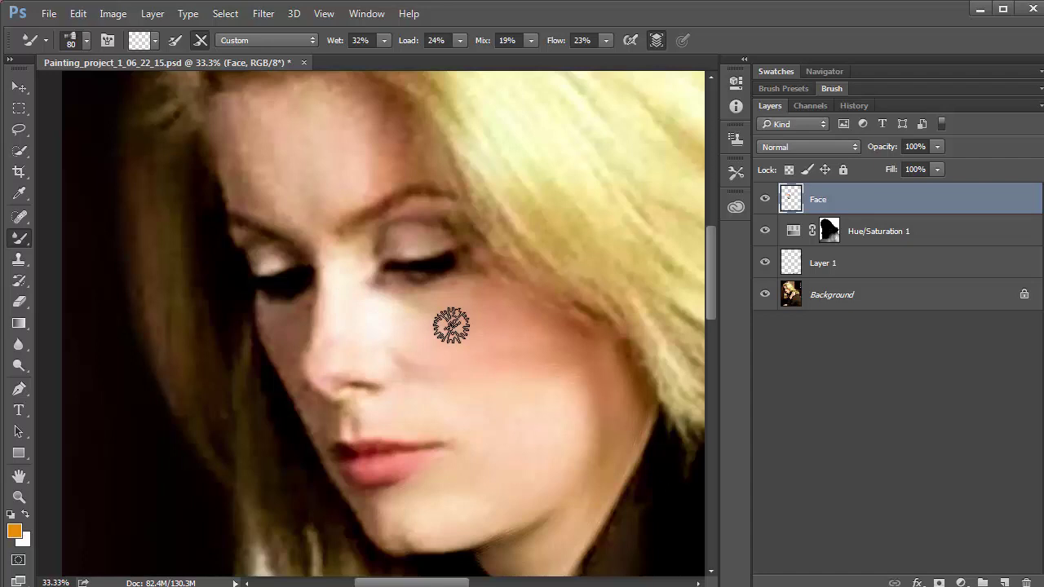
mouse_move(564, 432)
left_mouse_down()
mouse_move(576, 443)
mouse_move(571, 403)
mouse_move(584, 419)
mouse_move(585, 407)
mouse_move(544, 421)
mouse_move(533, 384)
mouse_move(564, 387)
mouse_move(572, 414)
mouse_move(501, 359)
mouse_move(526, 347)
mouse_move(562, 366)
mouse_move(617, 464)
mouse_move(578, 445)
mouse_move(573, 470)
mouse_move(576, 415)
mouse_move(409, 383)
mouse_move(558, 410)
mouse_move(466, 387)
mouse_move(496, 426)
mouse_move(674, 506)
mouse_move(411, 463)
left_mouse_up()
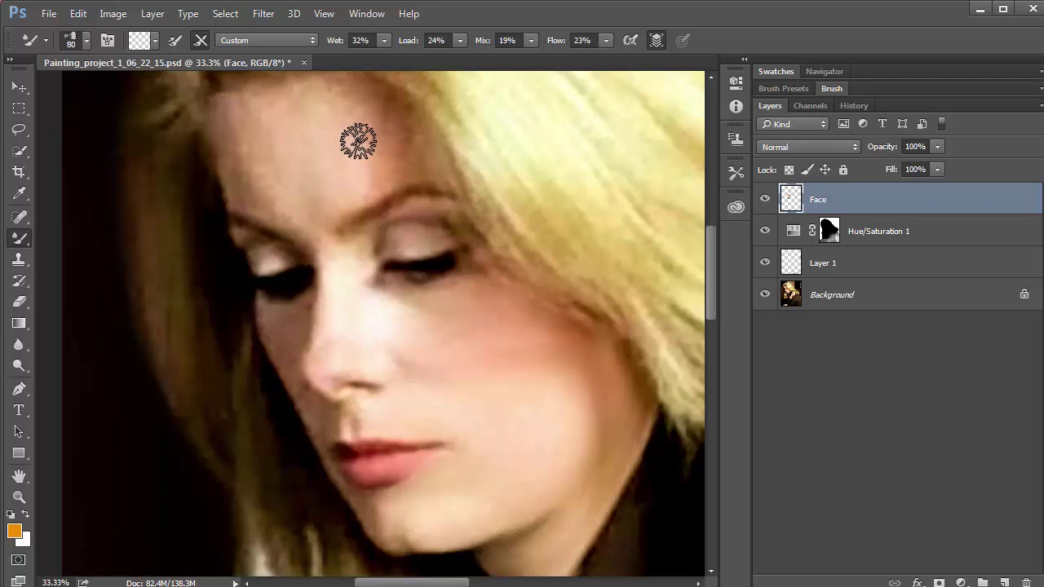
mouse_move(387, 173)
left_mouse_down()
mouse_move(378, 103)
mouse_move(391, 139)
mouse_move(415, 158)
mouse_move(413, 120)
mouse_move(452, 179)
mouse_move(493, 209)
mouse_move(384, 180)
mouse_move(367, 126)
mouse_move(397, 114)
mouse_move(386, 106)
mouse_move(389, 175)
left_mouse_up()
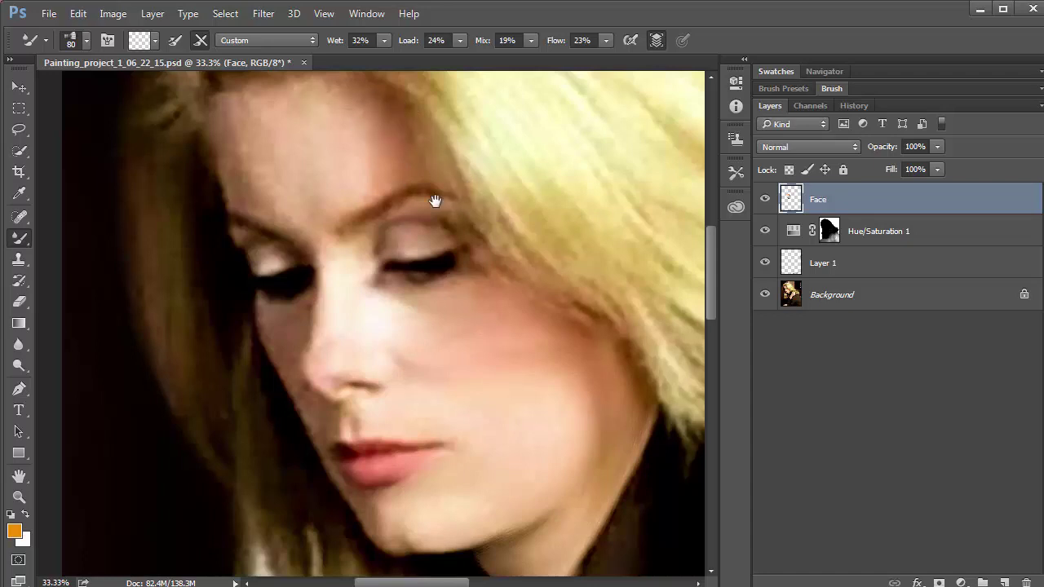
left_click_drag(435, 200, 540, 299)
mouse_move(450, 226)
left_mouse_down()
mouse_move(452, 192)
mouse_move(409, 204)
mouse_move(482, 202)
mouse_move(447, 196)
mouse_move(486, 215)
mouse_move(471, 238)
mouse_move(474, 207)
mouse_move(487, 236)
mouse_move(471, 191)
mouse_move(465, 276)
mouse_move(478, 263)
mouse_move(449, 282)
mouse_move(425, 260)
mouse_move(410, 278)
mouse_move(454, 250)
mouse_move(438, 216)
mouse_move(444, 276)
mouse_move(431, 200)
mouse_move(404, 220)
mouse_move(406, 203)
mouse_move(408, 238)
mouse_move(394, 210)
mouse_move(330, 219)
mouse_move(353, 280)
mouse_move(345, 275)
mouse_move(335, 227)
mouse_move(345, 262)
mouse_move(371, 288)
mouse_move(371, 268)
mouse_move(385, 286)
mouse_move(367, 219)
mouse_move(379, 243)
mouse_move(447, 197)
mouse_move(436, 189)
mouse_move(394, 203)
mouse_move(431, 201)
mouse_move(411, 275)
mouse_move(385, 236)
mouse_move(399, 322)
mouse_move(374, 277)
mouse_move(382, 313)
mouse_move(347, 236)
mouse_move(354, 290)
mouse_move(338, 249)
mouse_move(354, 295)
mouse_move(381, 270)
mouse_move(420, 308)
mouse_move(365, 335)
mouse_move(443, 354)
mouse_move(396, 310)
mouse_move(417, 330)
mouse_move(452, 338)
mouse_move(457, 294)
mouse_move(422, 296)
mouse_move(429, 282)
mouse_move(399, 270)
mouse_move(397, 236)
mouse_move(368, 226)
mouse_move(385, 253)
mouse_move(442, 200)
mouse_move(399, 198)
mouse_move(366, 228)
mouse_move(476, 212)
mouse_move(481, 261)
mouse_move(480, 221)
mouse_move(481, 279)
mouse_move(438, 299)
mouse_move(457, 231)
mouse_move(426, 240)
mouse_move(476, 252)
left_mouse_up()
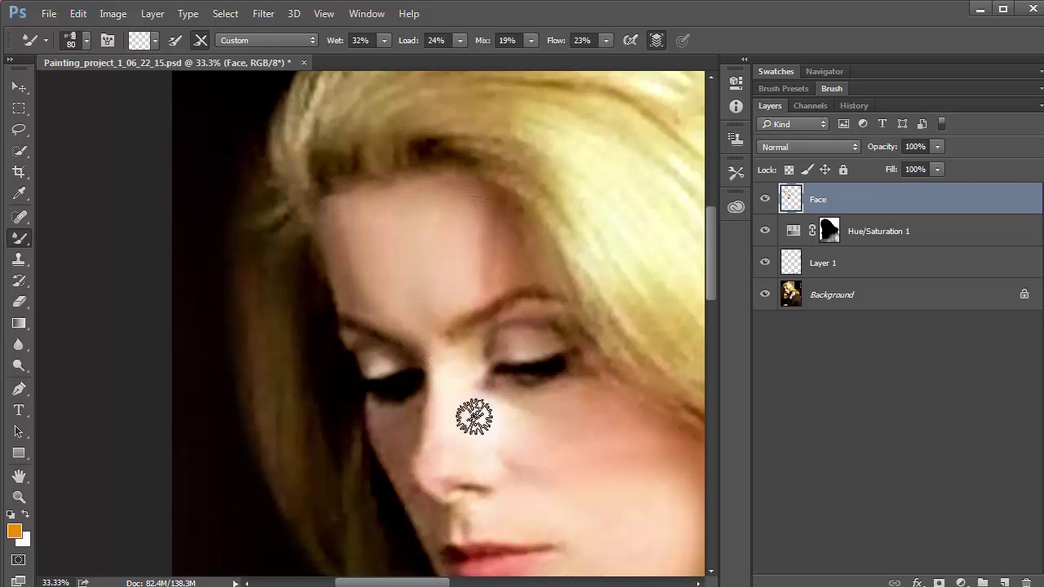
mouse_move(380, 291)
left_mouse_down()
mouse_move(442, 257)
mouse_move(443, 205)
mouse_move(414, 257)
mouse_move(431, 221)
mouse_move(397, 216)
mouse_move(447, 222)
mouse_move(413, 253)
mouse_move(454, 242)
mouse_move(421, 288)
mouse_move(446, 285)
mouse_move(433, 298)
mouse_move(455, 289)
mouse_move(367, 223)
mouse_move(405, 235)
mouse_move(401, 226)
mouse_move(460, 225)
mouse_move(509, 209)
mouse_move(462, 236)
mouse_move(477, 223)
mouse_move(540, 237)
mouse_move(337, 287)
mouse_move(290, 266)
mouse_move(397, 276)
mouse_move(374, 251)
mouse_move(380, 289)
mouse_move(364, 290)
mouse_move(393, 299)
mouse_move(368, 299)
mouse_move(397, 276)
mouse_move(370, 279)
mouse_move(395, 247)
mouse_move(365, 251)
mouse_move(386, 218)
mouse_move(354, 214)
mouse_move(349, 245)
mouse_move(338, 240)
mouse_move(355, 299)
mouse_move(347, 227)
mouse_move(366, 303)
mouse_move(382, 229)
mouse_move(449, 226)
mouse_move(422, 213)
mouse_move(460, 224)
mouse_move(488, 276)
mouse_move(478, 236)
mouse_move(492, 259)
mouse_move(487, 283)
mouse_move(473, 217)
mouse_move(441, 198)
left_mouse_up()
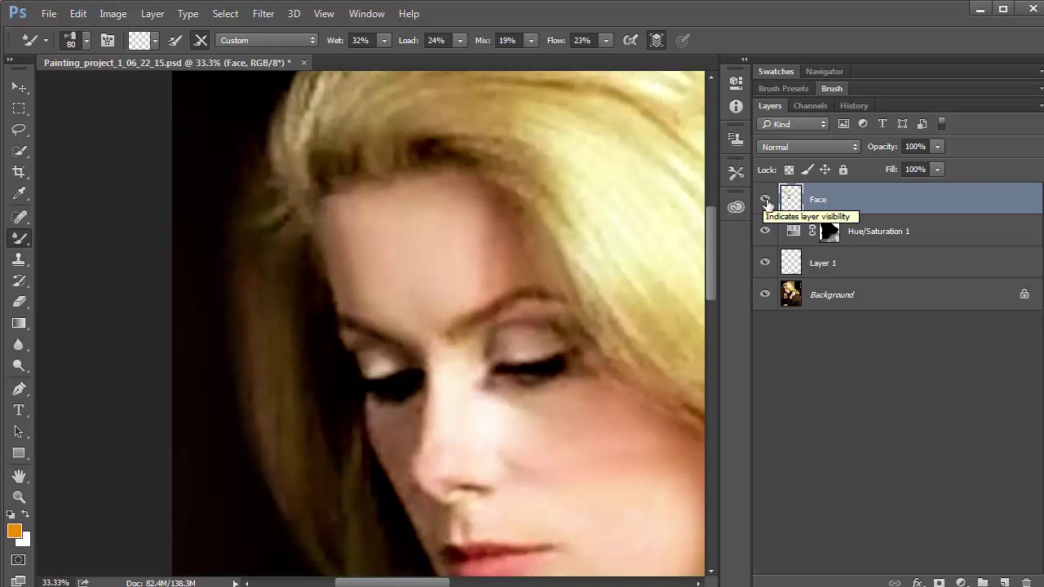
Toggle the Face layer off and on repeatedly to compare the painted and original skin
left_click(766, 201)
left_click(767, 200)
left_click(767, 200)
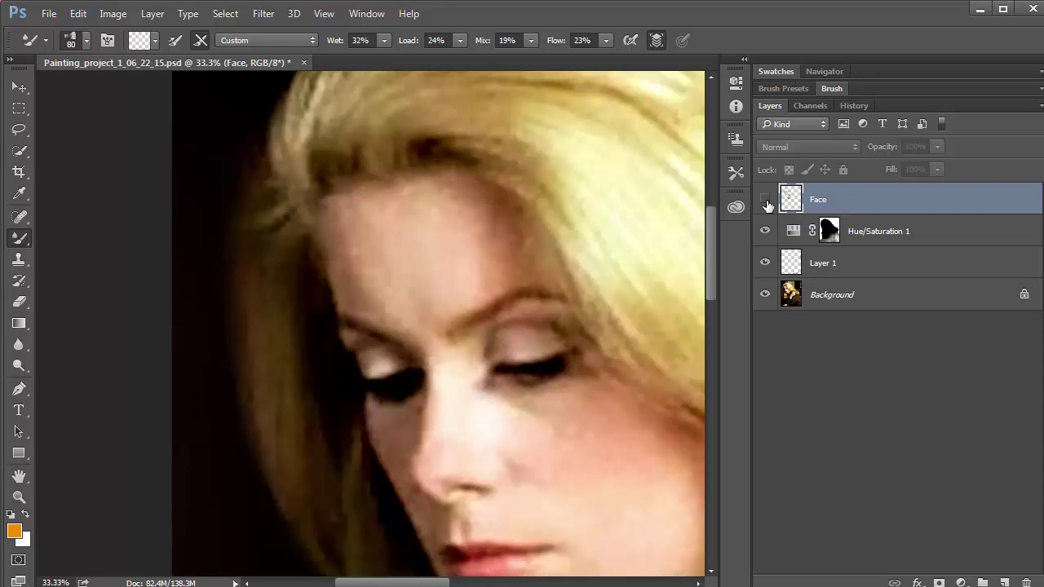
left_click(766, 200)
left_click(765, 201)
left_click(766, 200)
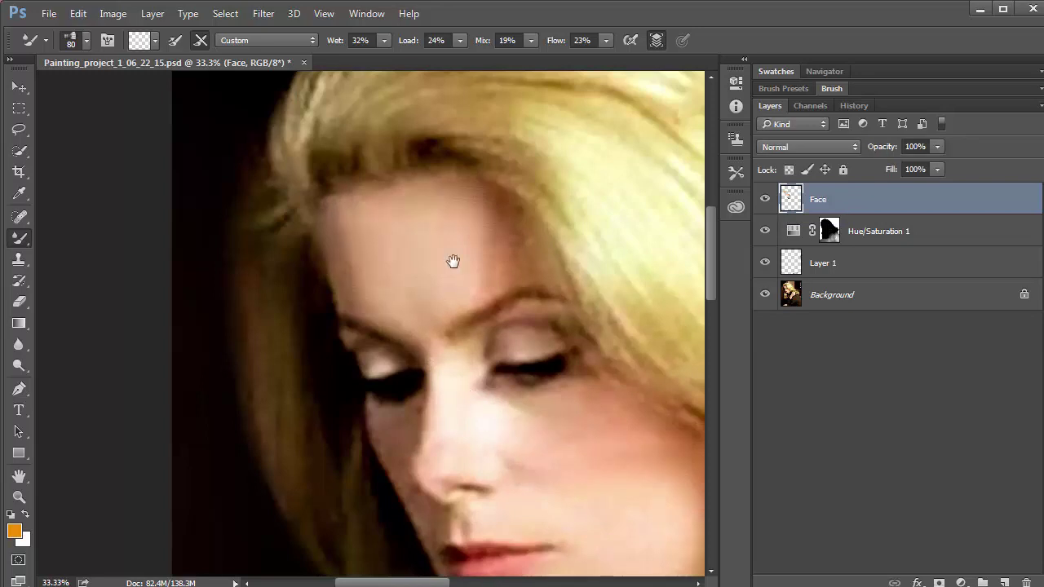
Bring the lips and chin into view, zoom to 66.7% on the nose, and shrink the brush to 45 px
left_click_drag(453, 261, 444, 184)
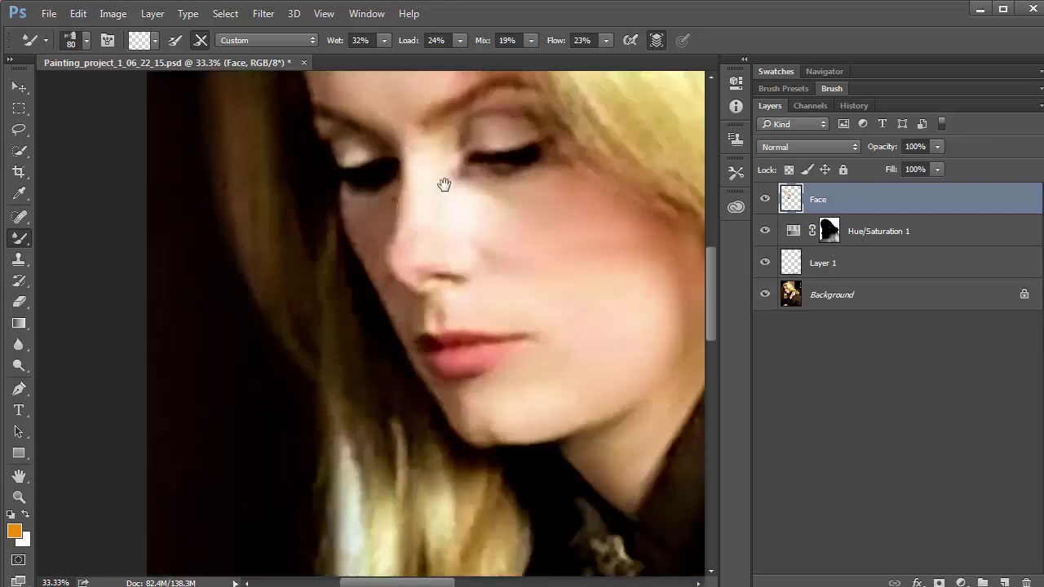
left_click(377, 237)
left_click(377, 236)
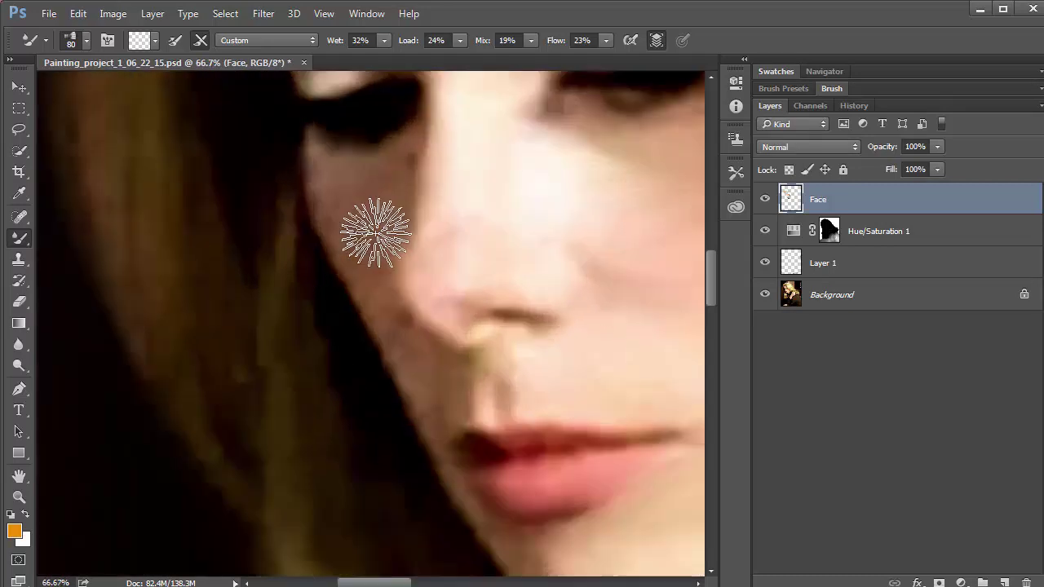
key("bracketleft")
key("bracketleft")
key("bracketleft")
key("bracketleft")
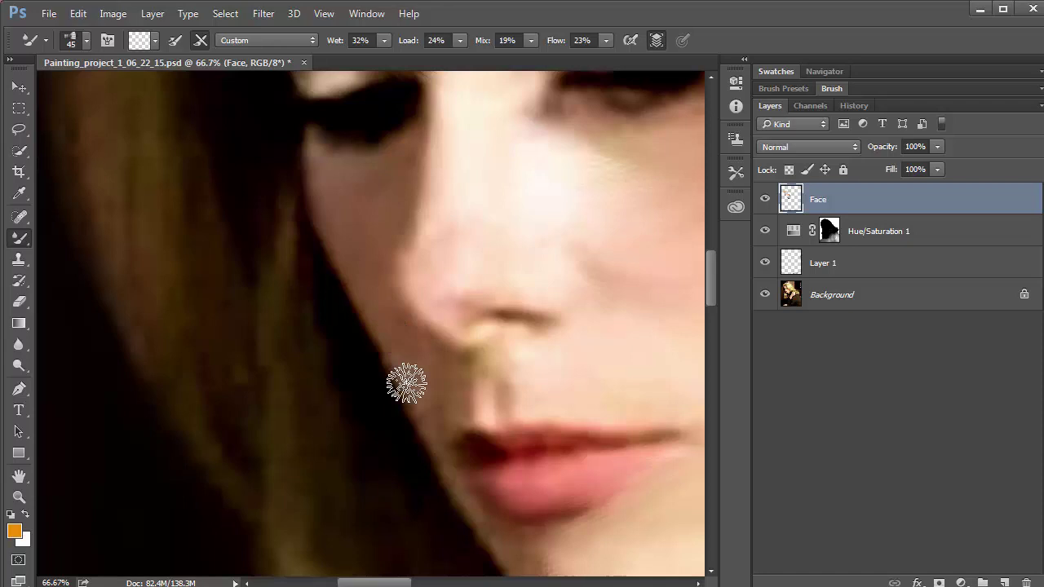
scroll(408, 285, "down", 3)
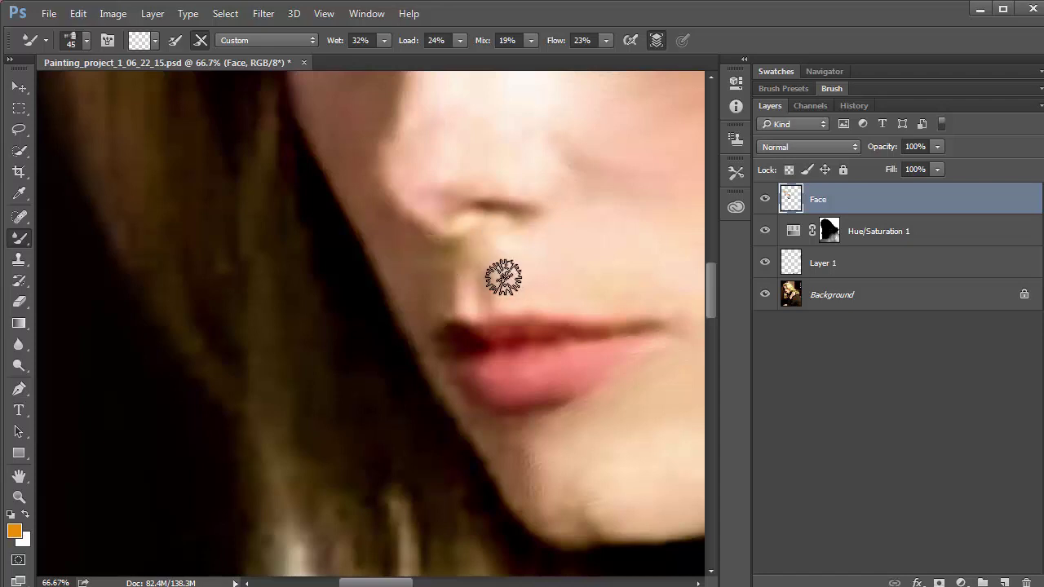
With a 30 px brush, deepen the shadow under the nose, then resize the brush to 45 and 40 px
key("bracketleft")
key("bracketleft")
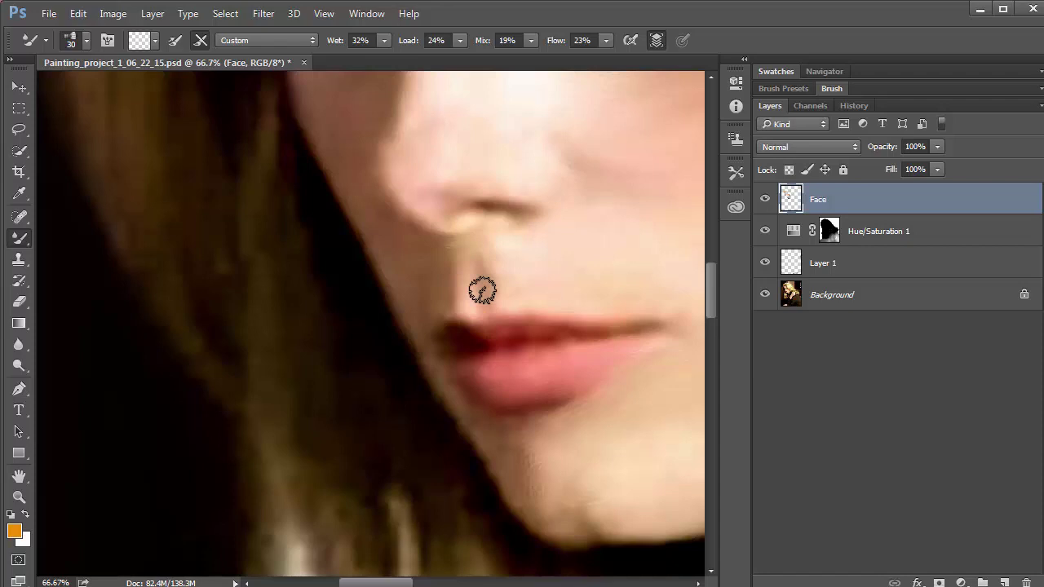
mouse_move(482, 290)
left_mouse_down()
mouse_move(485, 248)
mouse_move(507, 297)
mouse_move(507, 250)
mouse_move(514, 260)
mouse_move(516, 292)
mouse_move(508, 246)
mouse_move(515, 300)
mouse_move(481, 282)
mouse_move(496, 323)
mouse_move(529, 286)
mouse_move(510, 301)
mouse_move(473, 278)
mouse_move(468, 249)
mouse_move(468, 270)
mouse_move(470, 255)
mouse_move(502, 260)
mouse_move(487, 210)
mouse_move(519, 213)
mouse_move(455, 211)
mouse_move(514, 216)
mouse_move(470, 212)
mouse_move(432, 129)
mouse_move(407, 157)
mouse_move(414, 120)
mouse_move(405, 139)
mouse_move(415, 155)
mouse_move(403, 145)
mouse_move(396, 184)
mouse_move(401, 164)
mouse_move(417, 172)
mouse_move(440, 143)
mouse_move(460, 133)
mouse_move(464, 142)
mouse_move(435, 126)
mouse_move(419, 148)
mouse_move(435, 101)
mouse_move(426, 108)
mouse_move(433, 140)
mouse_move(414, 130)
mouse_move(429, 149)
mouse_move(413, 129)
mouse_move(405, 155)
mouse_move(482, 187)
mouse_move(540, 191)
mouse_move(465, 191)
mouse_move(582, 191)
mouse_move(552, 142)
mouse_move(553, 200)
mouse_move(547, 168)
mouse_move(562, 182)
mouse_move(538, 154)
mouse_move(553, 194)
mouse_move(530, 173)
left_mouse_up()
key("bracketright")
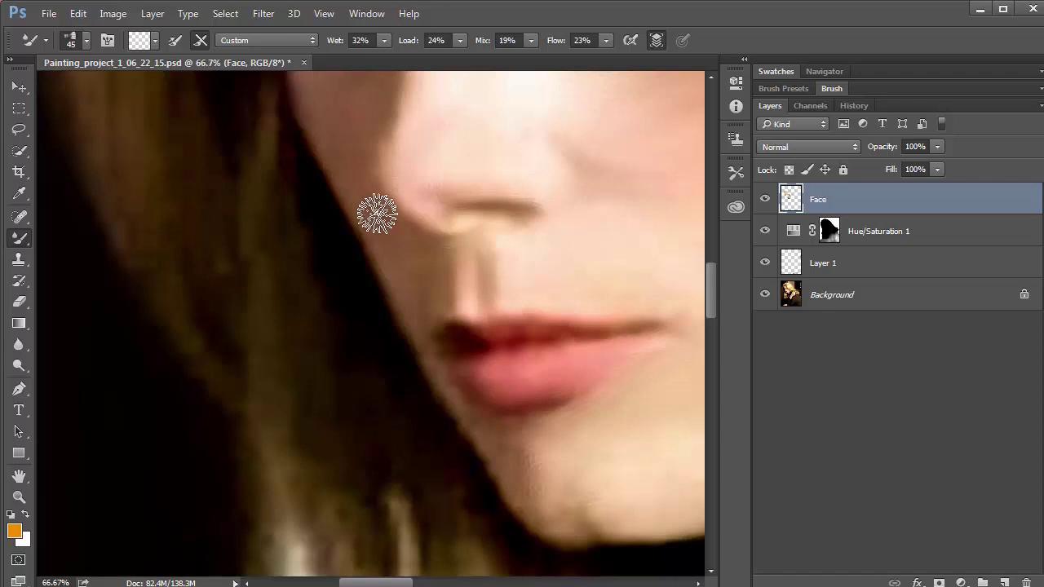
key("bracketleft")
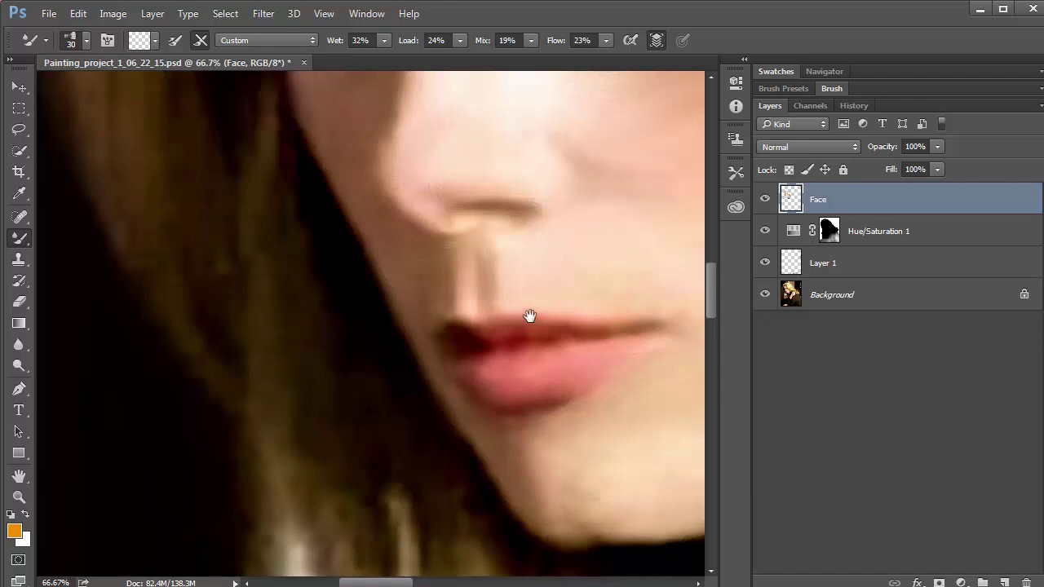
Bring the eyes into view and blend the dark streak at the inner eye corner and the surrounding eye area
left_click_drag(529, 316, 553, 517)
mouse_move(501, 284)
left_mouse_down()
mouse_move(464, 329)
mouse_move(455, 317)
mouse_move(452, 345)
left_mouse_up()
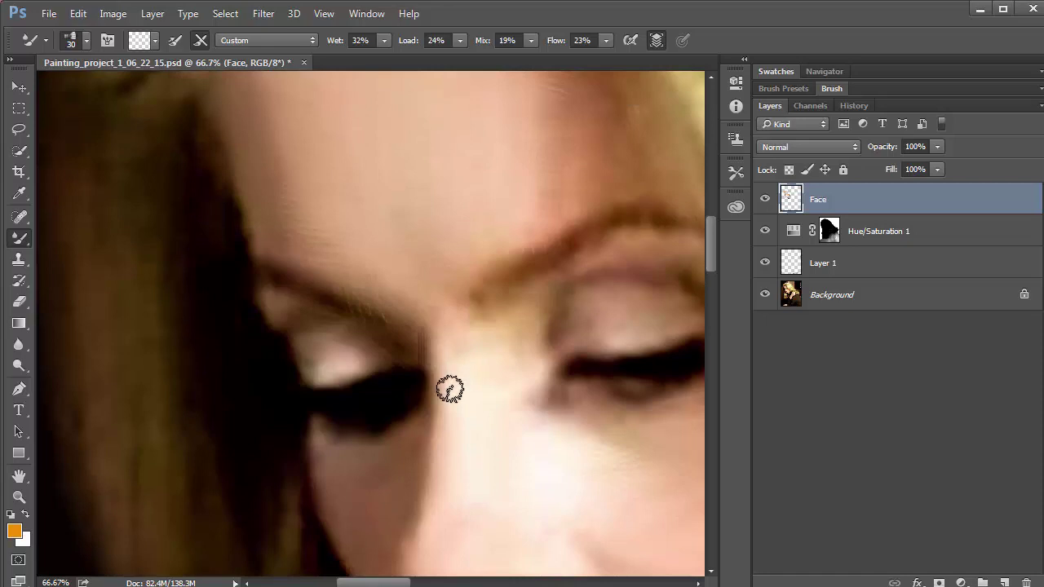
mouse_move(450, 390)
left_mouse_down()
mouse_move(445, 350)
mouse_move(443, 372)
left_mouse_up()
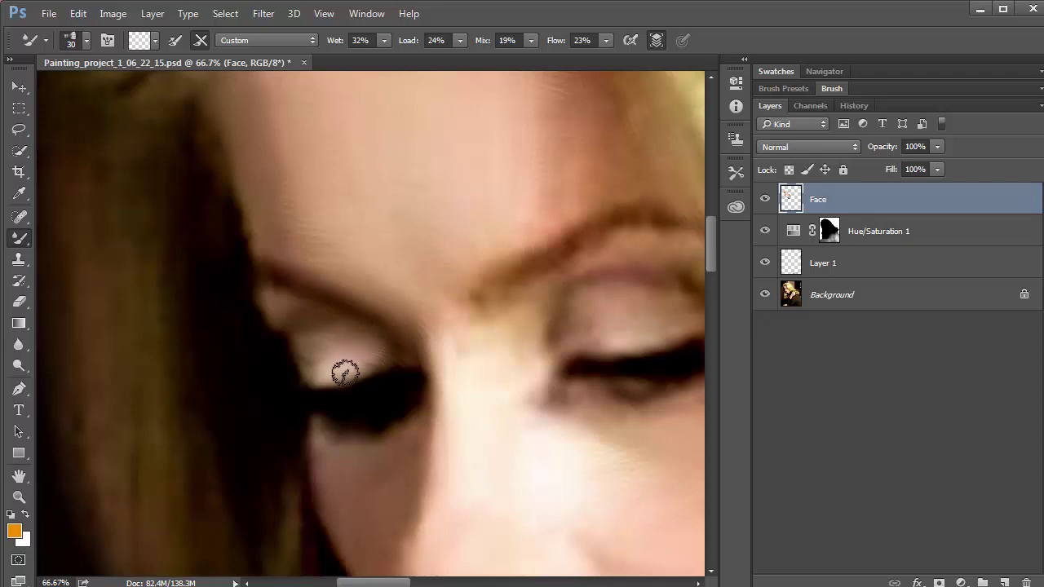
left_click_drag(341, 371, 369, 366)
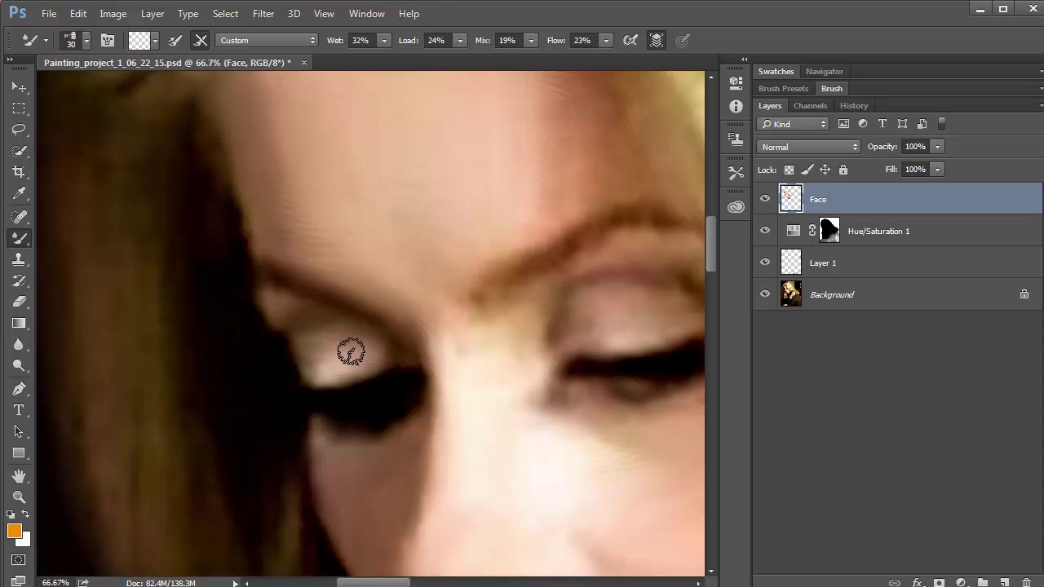
mouse_move(345, 359)
left_mouse_down()
mouse_move(307, 359)
mouse_move(339, 362)
left_mouse_up()
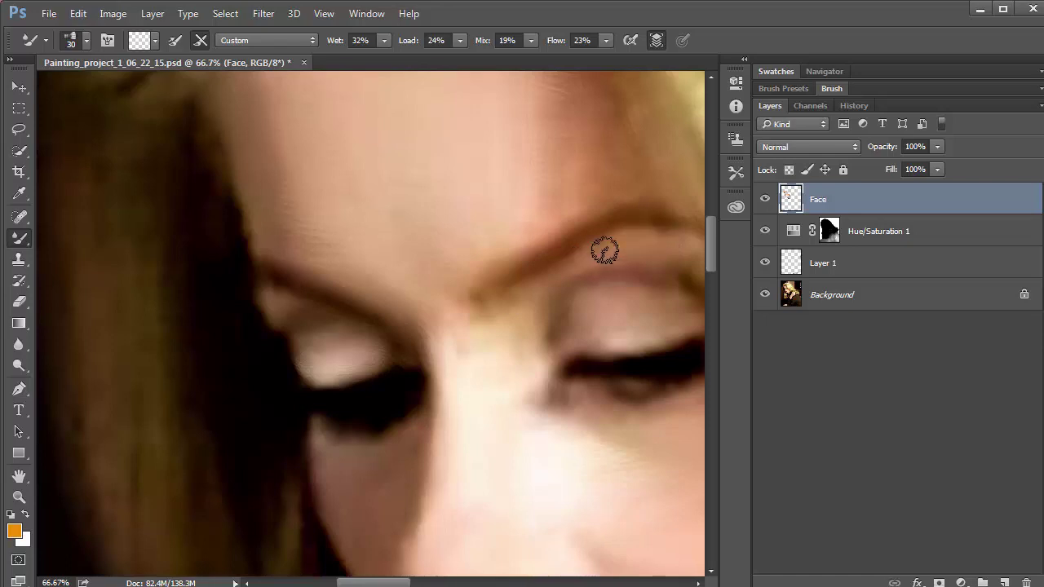
Enlarge the Mixer Brush to 40 px and blend the inner brow end into skin near the nose bridge
scroll(442, 321, "right", 5)
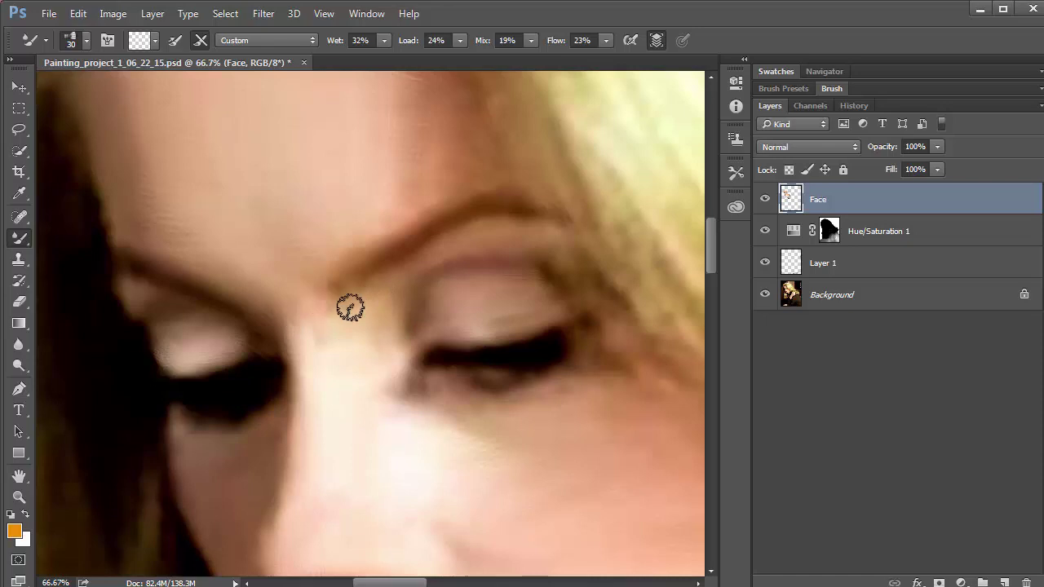
key("bracketright")
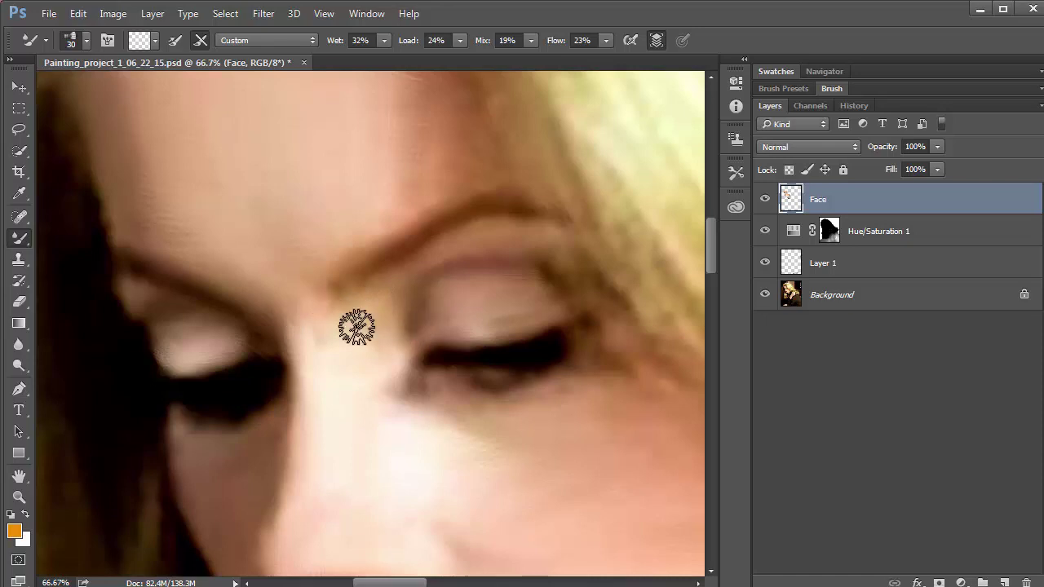
mouse_move(360, 302)
left_mouse_down()
mouse_move(388, 267)
mouse_move(352, 280)
mouse_move(419, 286)
left_mouse_up()
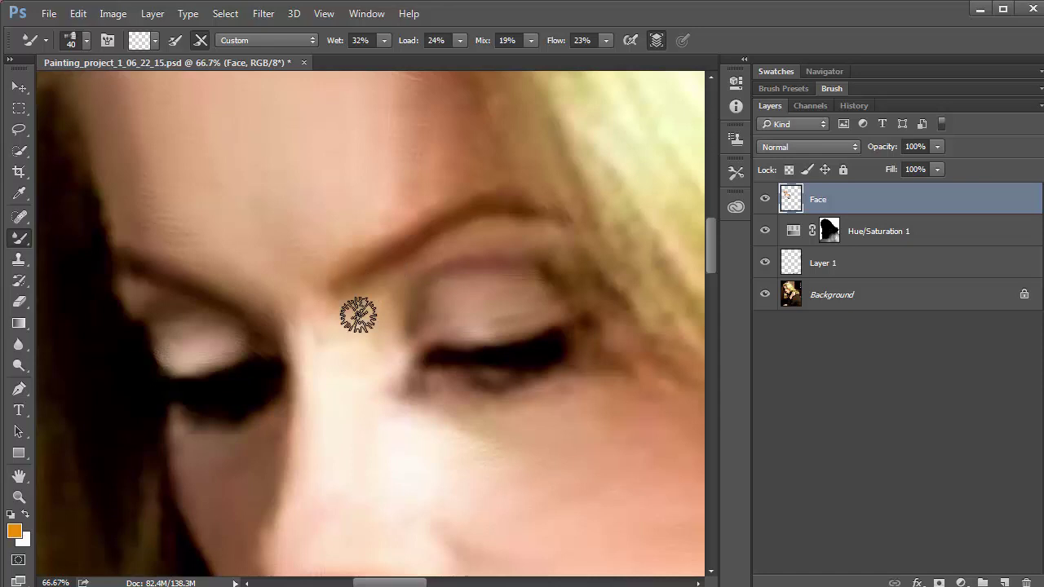
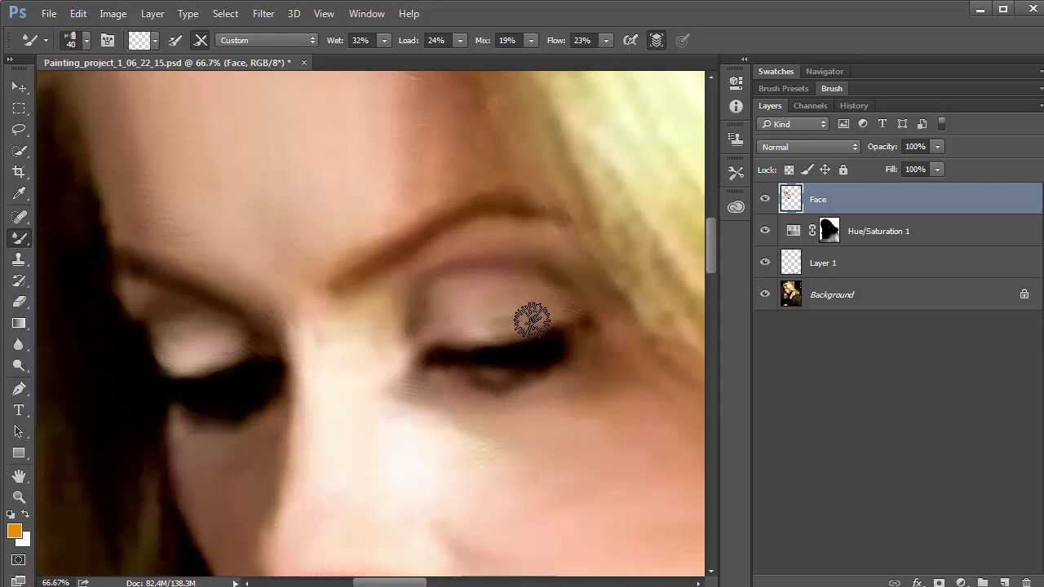
Shrink the mixer brush to 30, toggle the Face layer against the original photo, and zoom into the face
key("bracketleft")
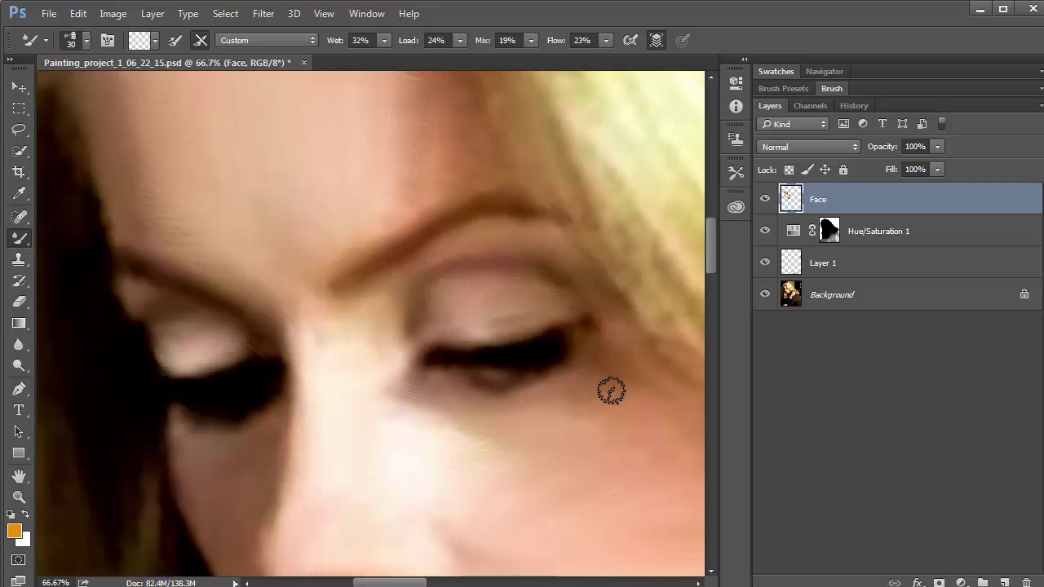
key("ctrl+minus")
key("ctrl+minus")
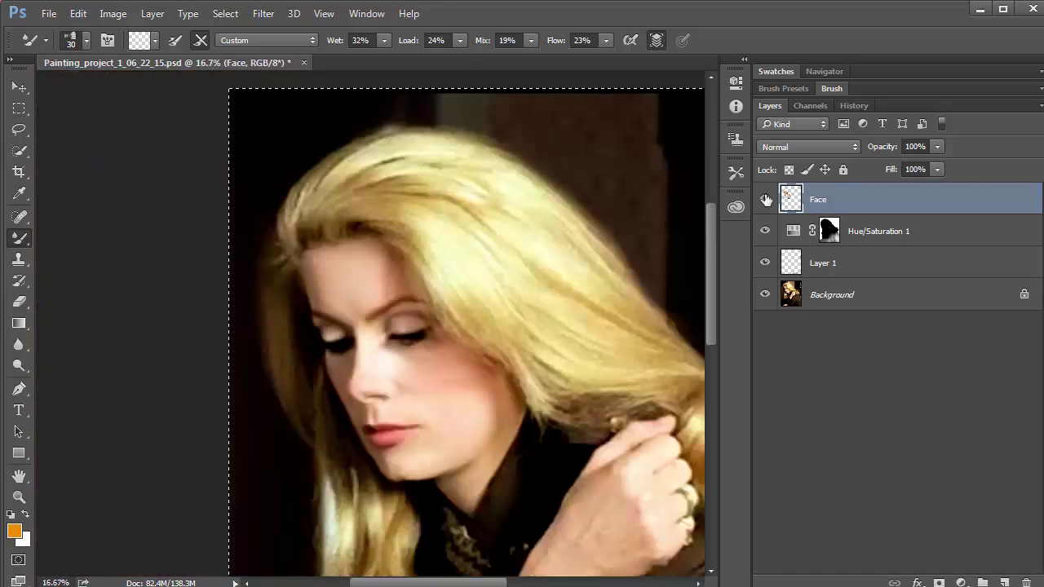
left_click(766, 200)
left_click(766, 200)
left_click(766, 199)
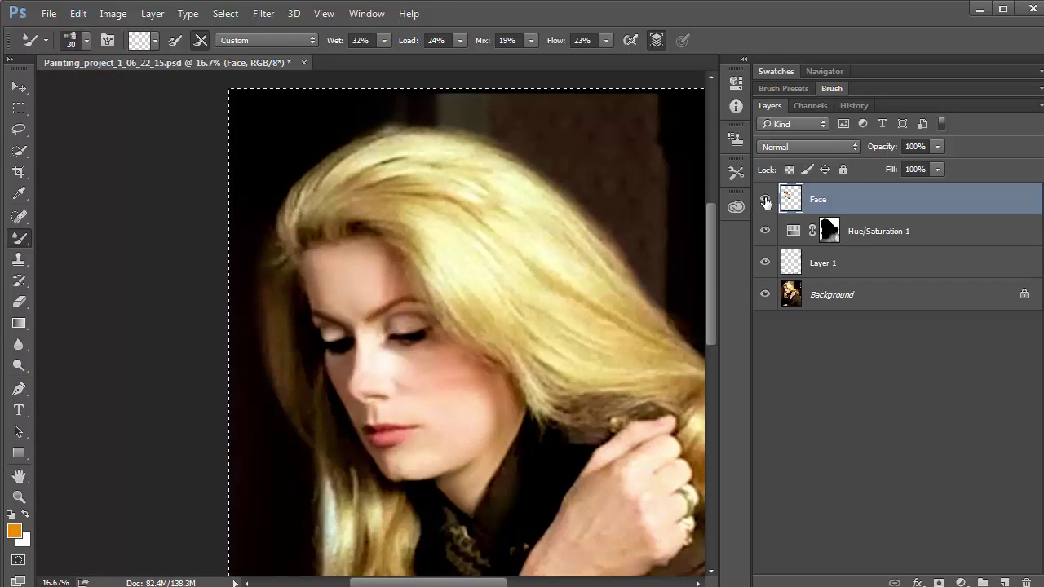
left_click(766, 199)
left_click(766, 201)
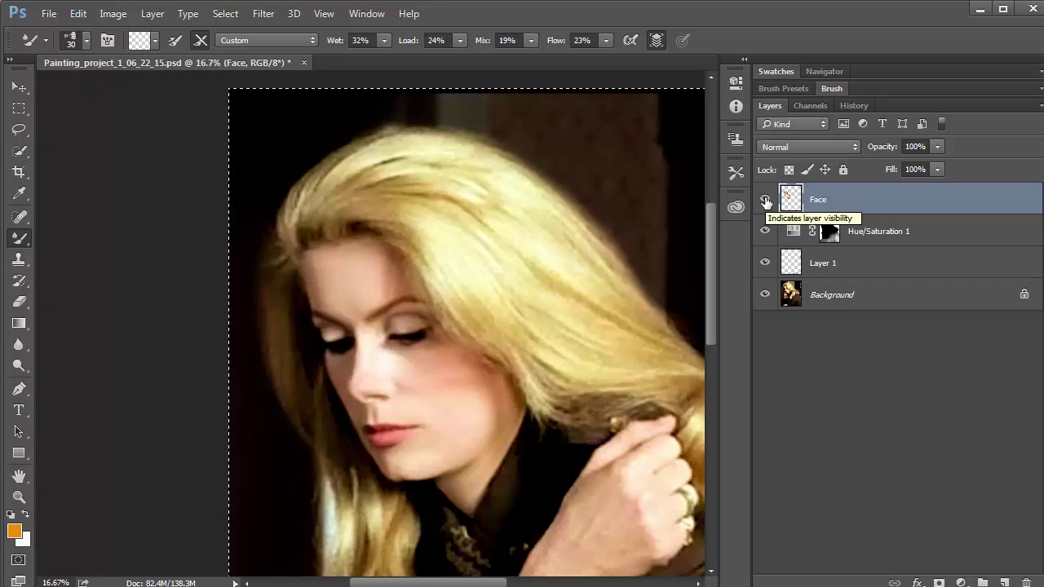
left_click(766, 201)
left_click(766, 202)
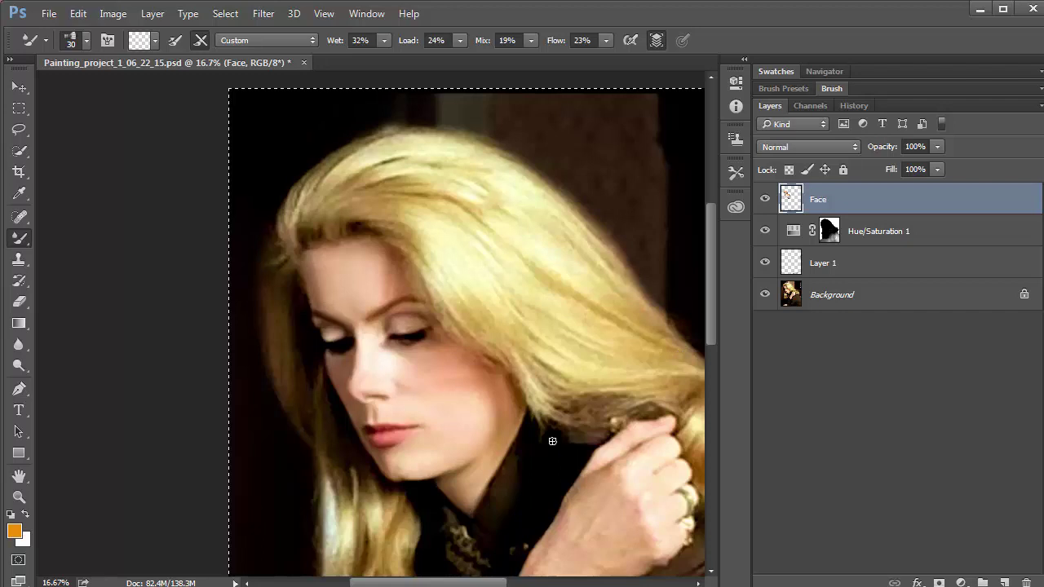
key("ctrl+space")
left_click(423, 395, "ctrl")
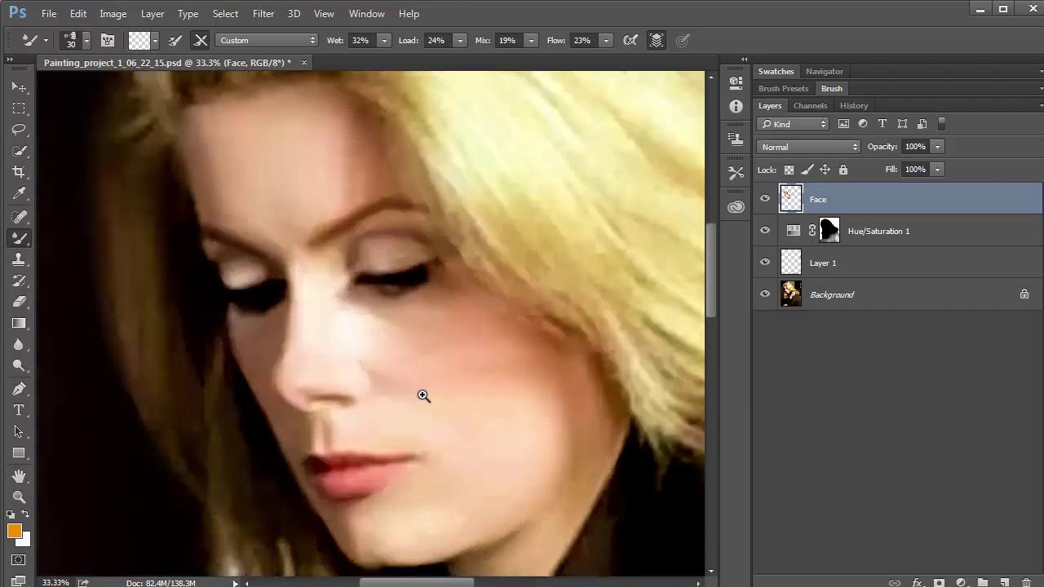
Raise the mixer brush to 60, soften the cheek skin, and check it by toggling the Face layer
left_click(423, 396, "ctrl")
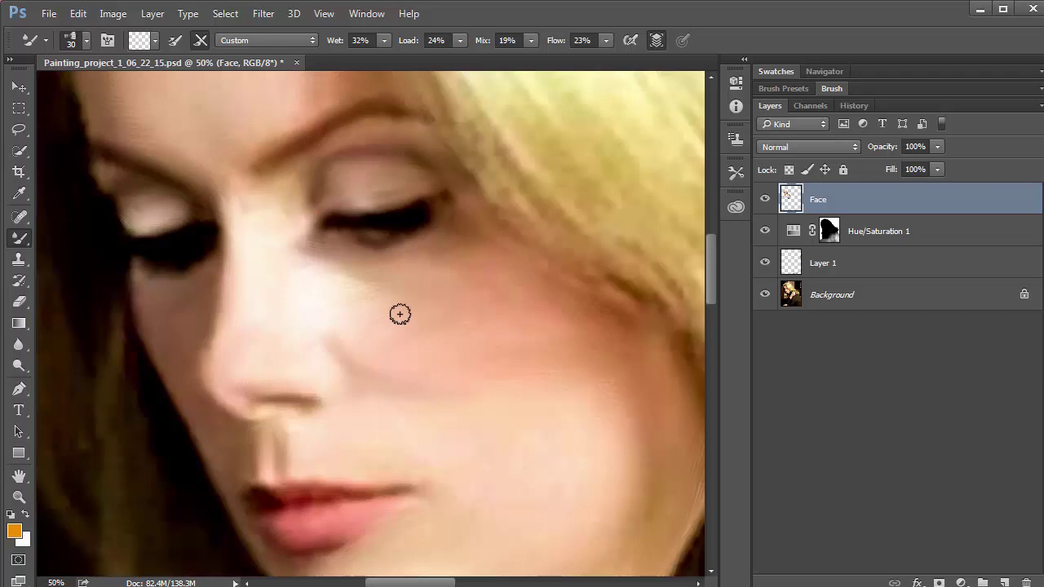
key("bracketright")
key("bracketright")
key("bracketright")
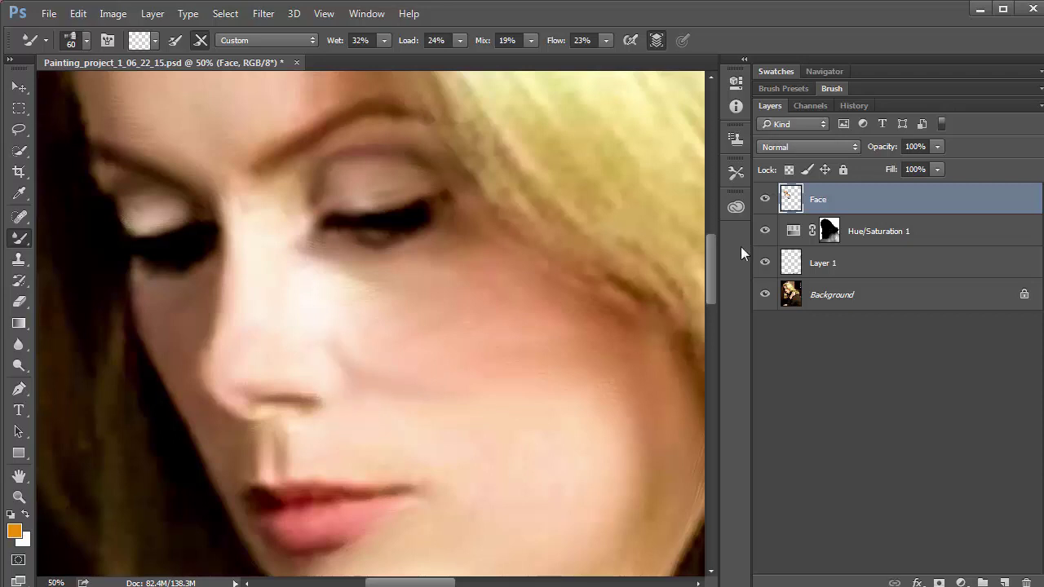
left_click(767, 201)
left_click(767, 202)
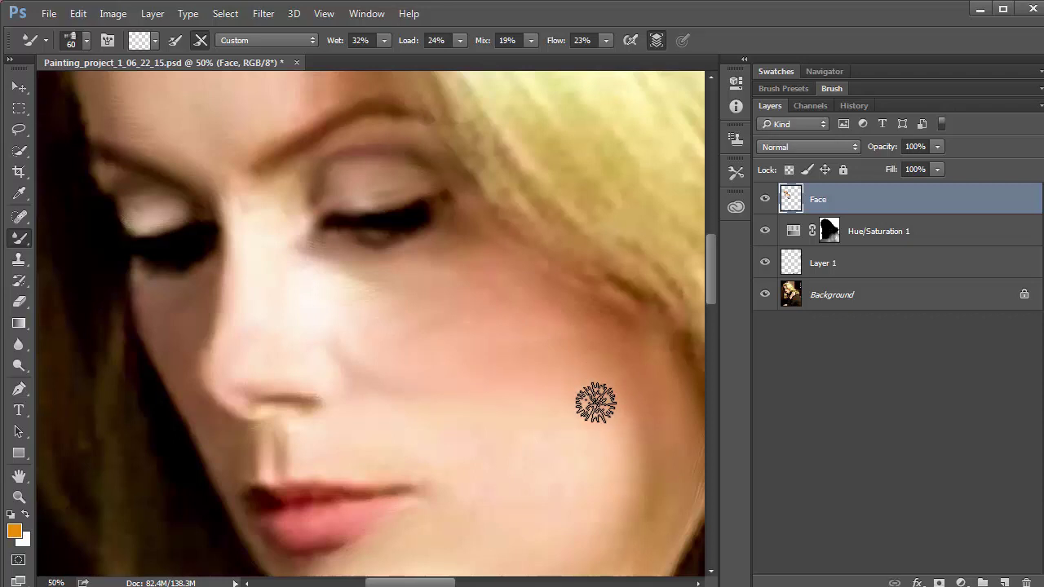
key("ctrl+minus")
key("ctrl+minus")
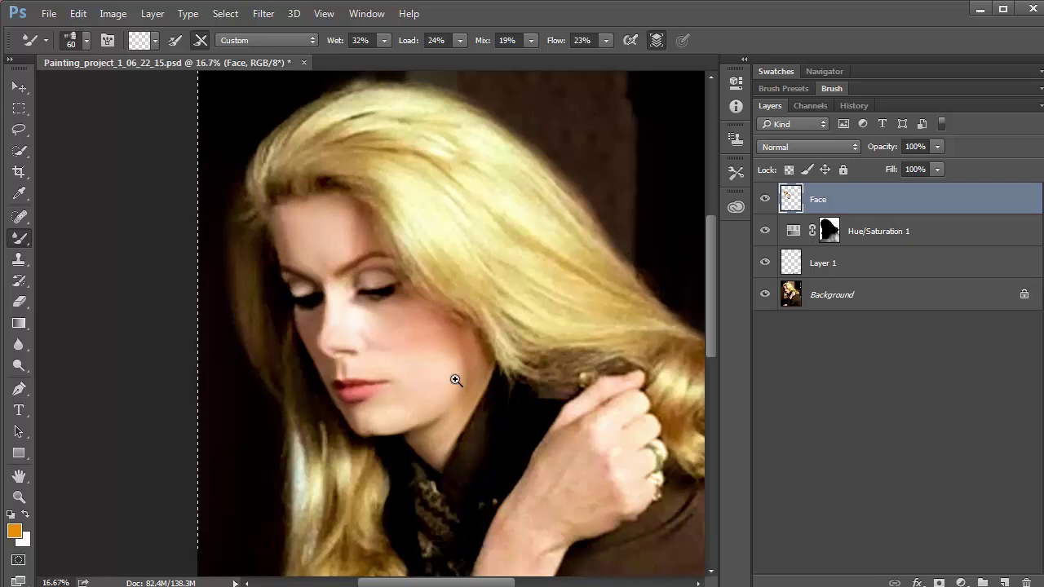
Set the brush to 80, blend the cheek and jaw skin, and compare by toggling the Face layer
left_click(426, 348)
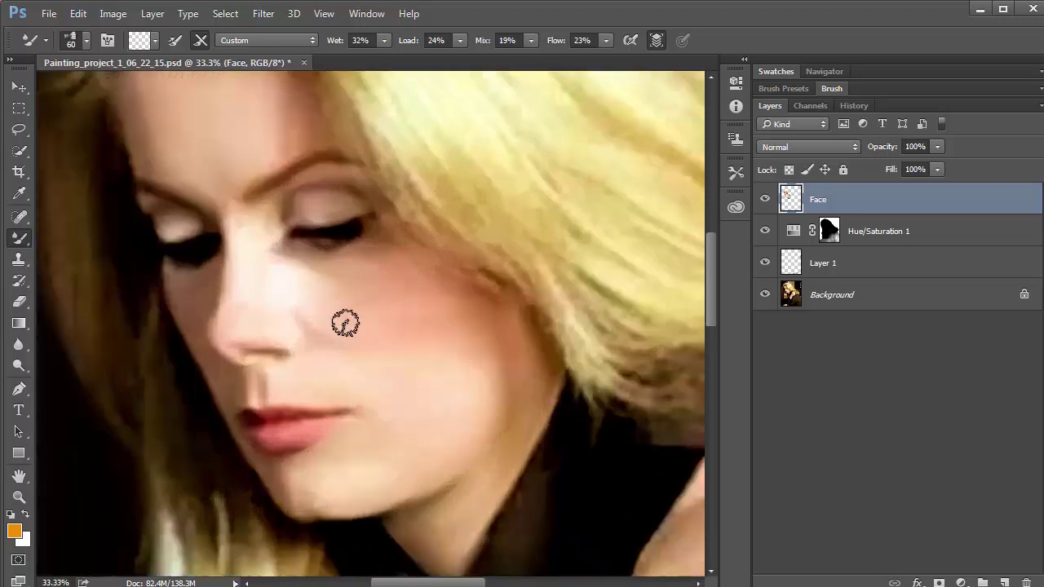
key("bracketright")
key("bracketright")
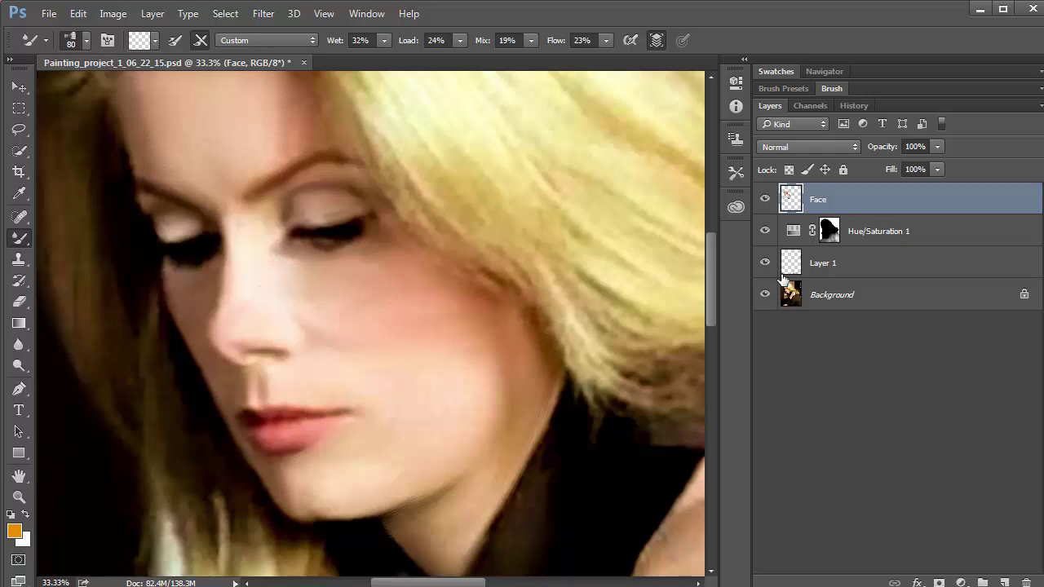
left_click(764, 199)
left_click(764, 199)
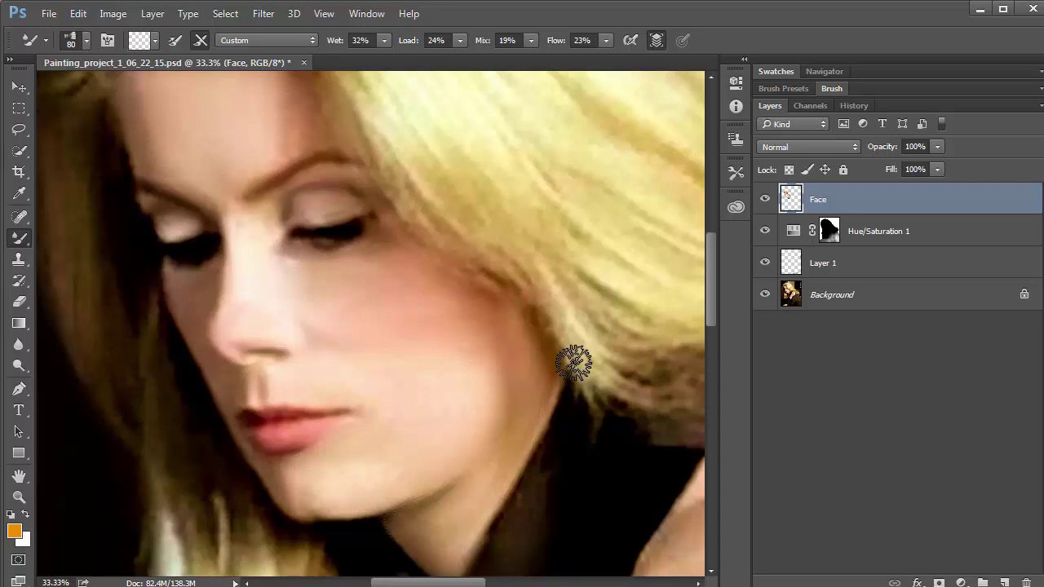
key("ctrl+minus")
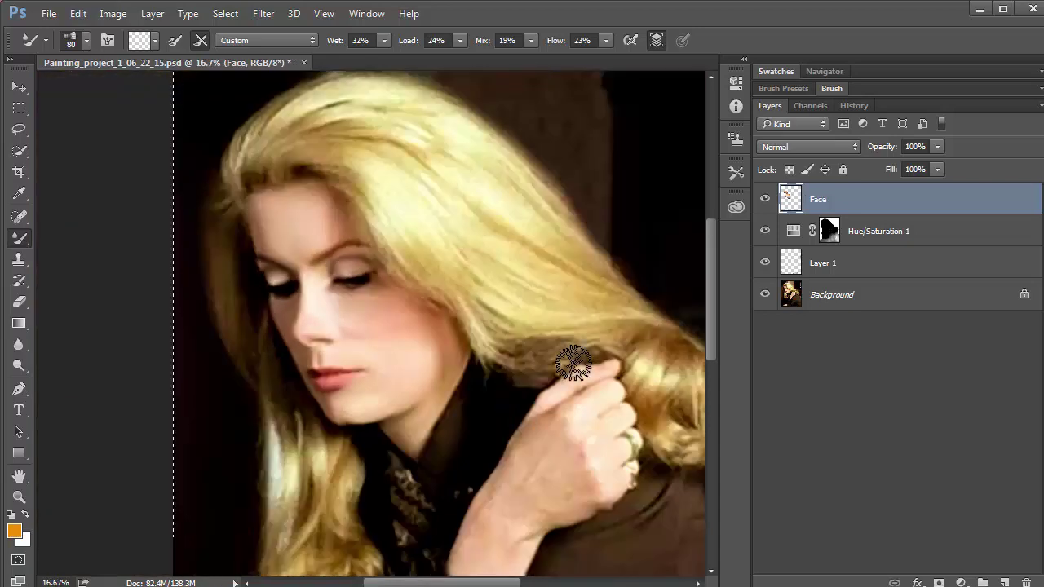
Compare the Face layer with the original, then zoom and pan the view to the forehead
left_click(766, 201)
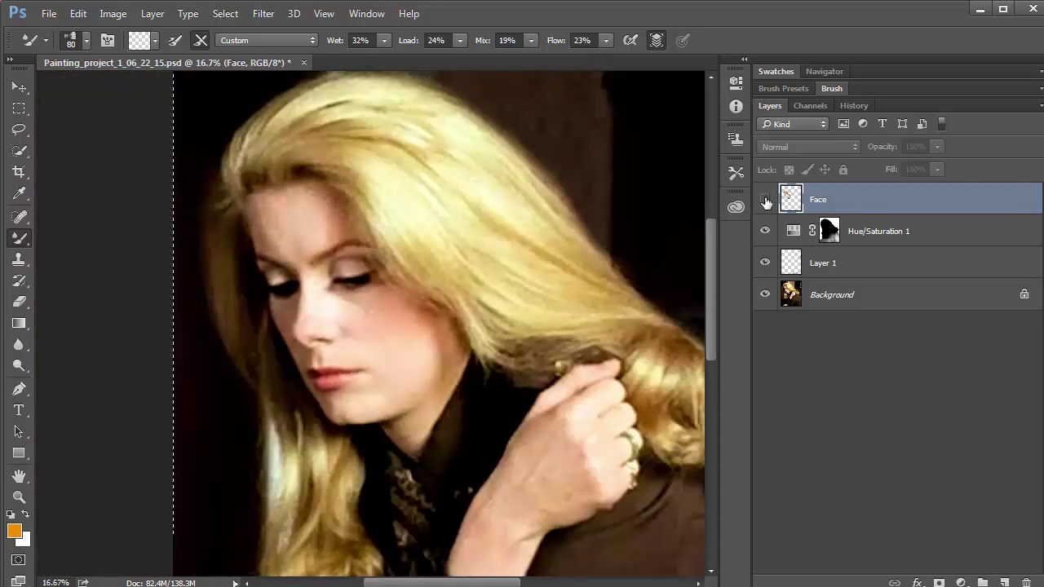
left_click(766, 200)
left_click(766, 201)
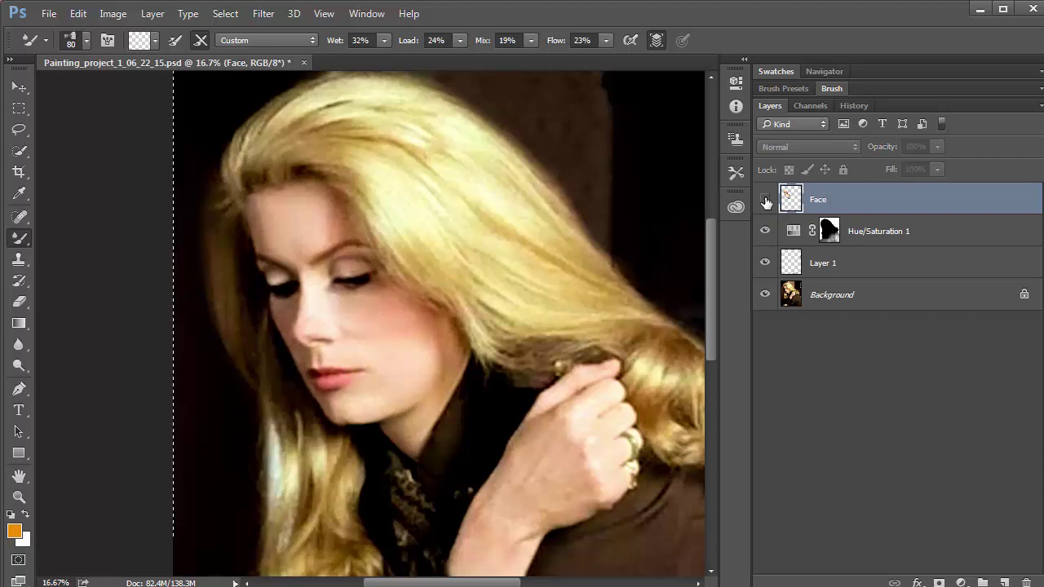
left_click(765, 201)
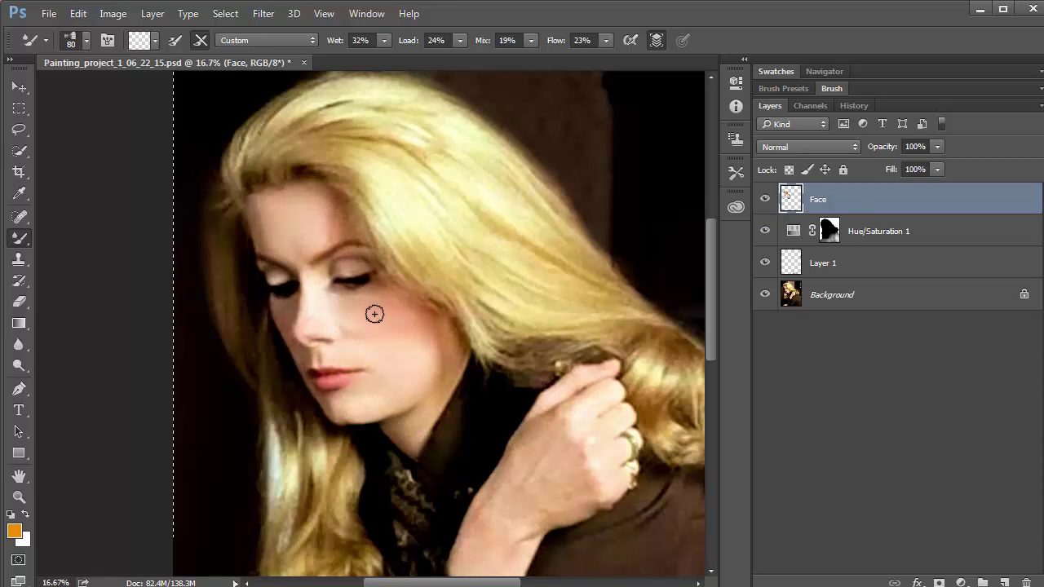
left_click(352, 257)
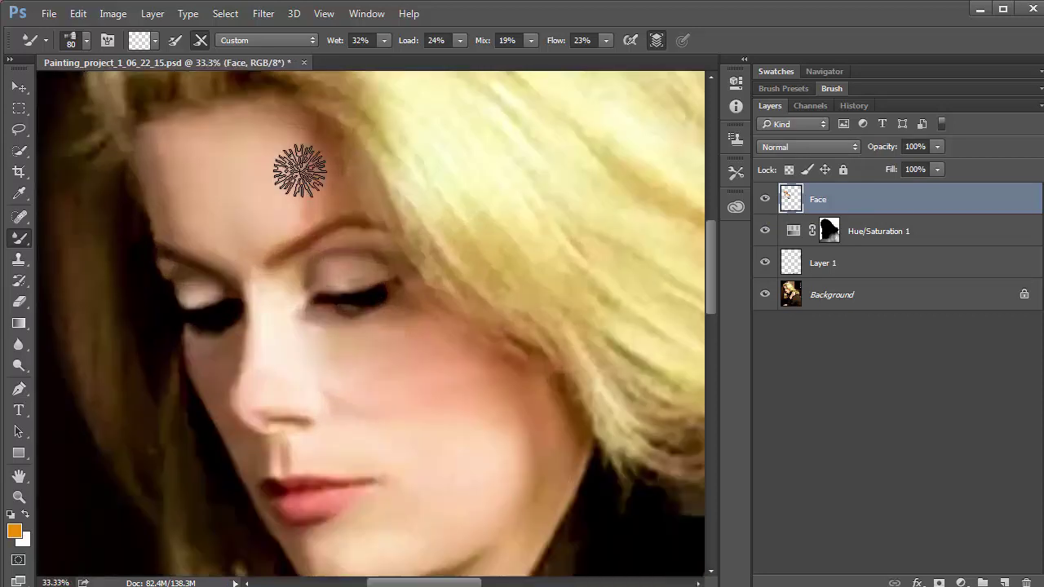
key("ctrl+plus")
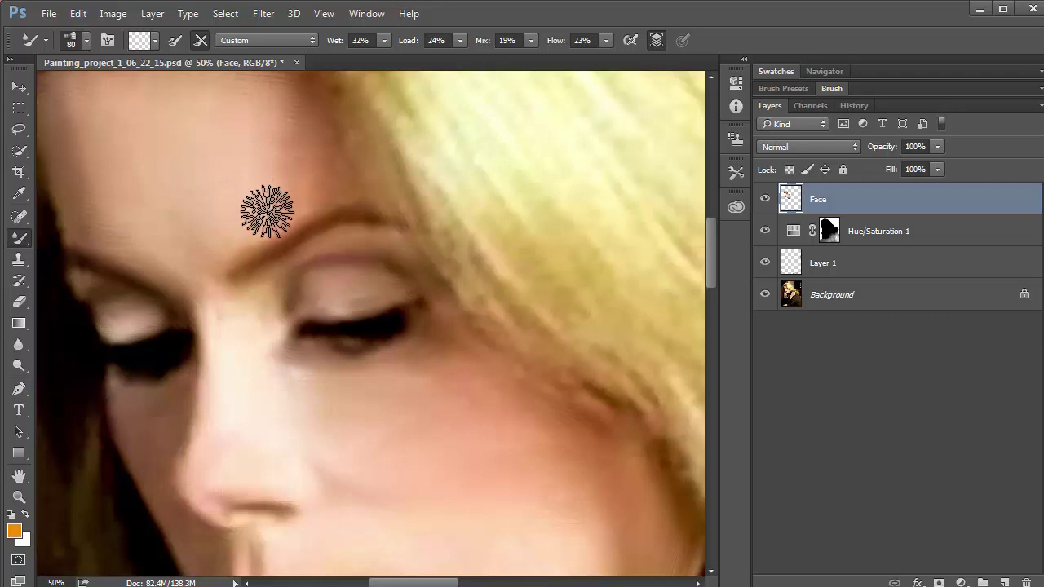
key("space")
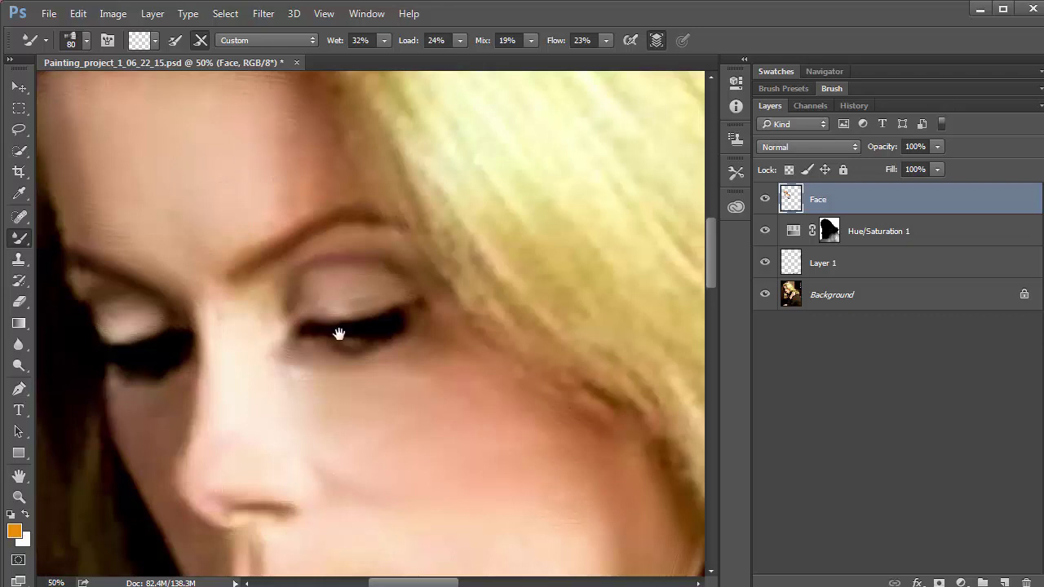
left_click_drag(338, 334, 457, 412)
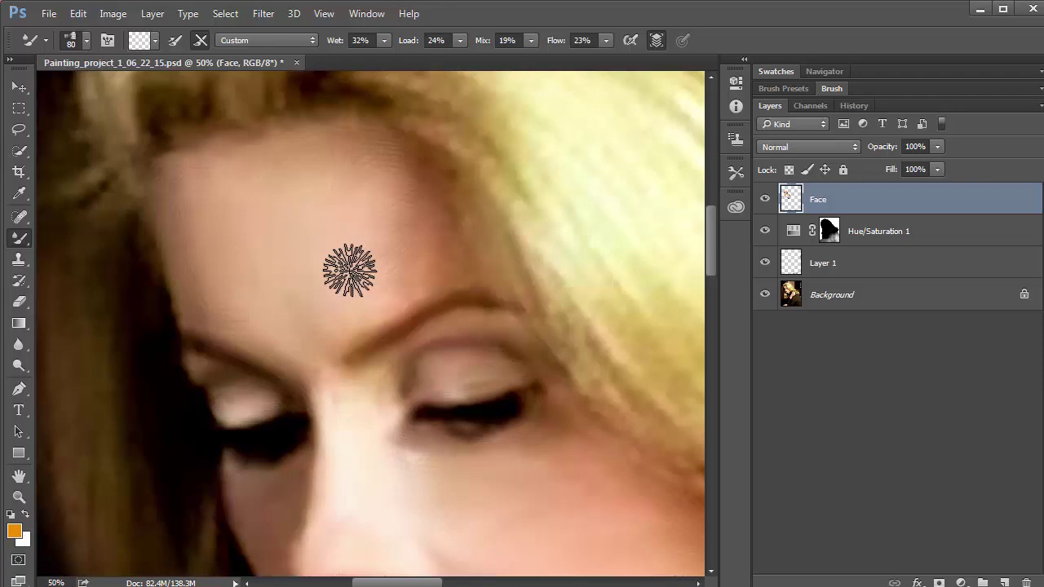
scroll(349, 270, "down", 3)
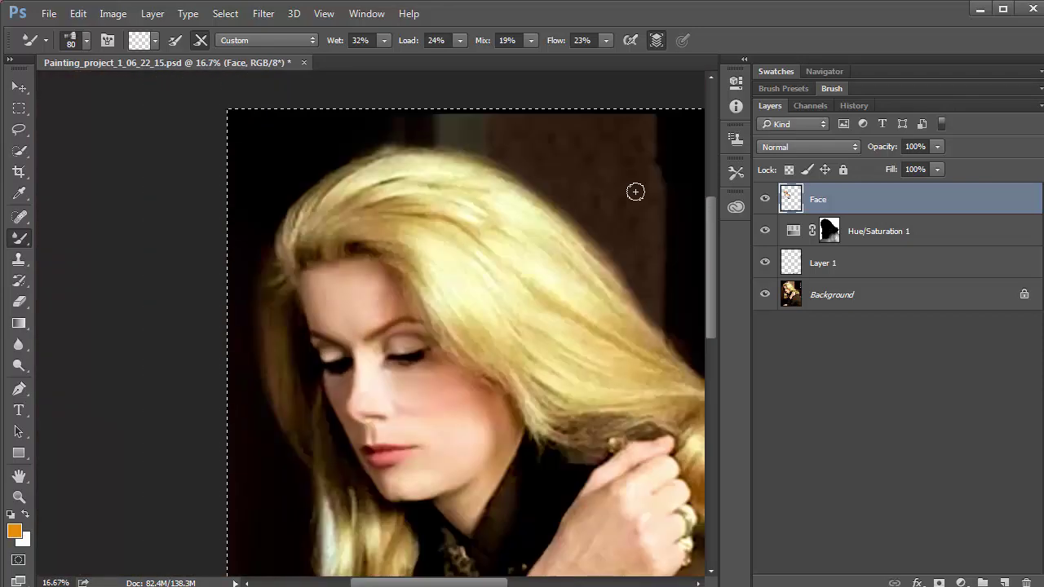
Check the smoothed forehead against the original, then add a new empty layer above Face
left_click(765, 201)
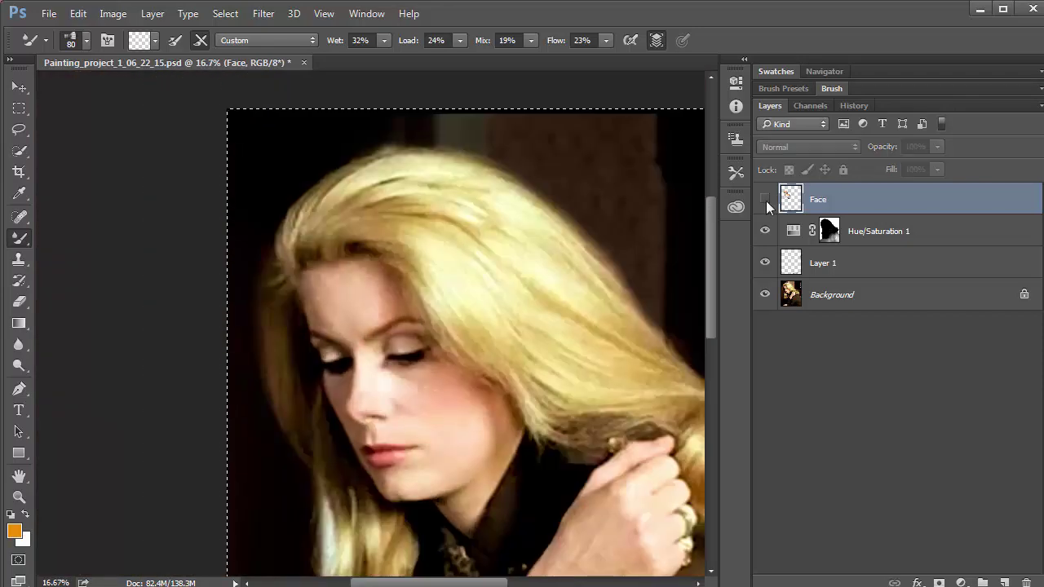
left_click(765, 200)
left_click(765, 200)
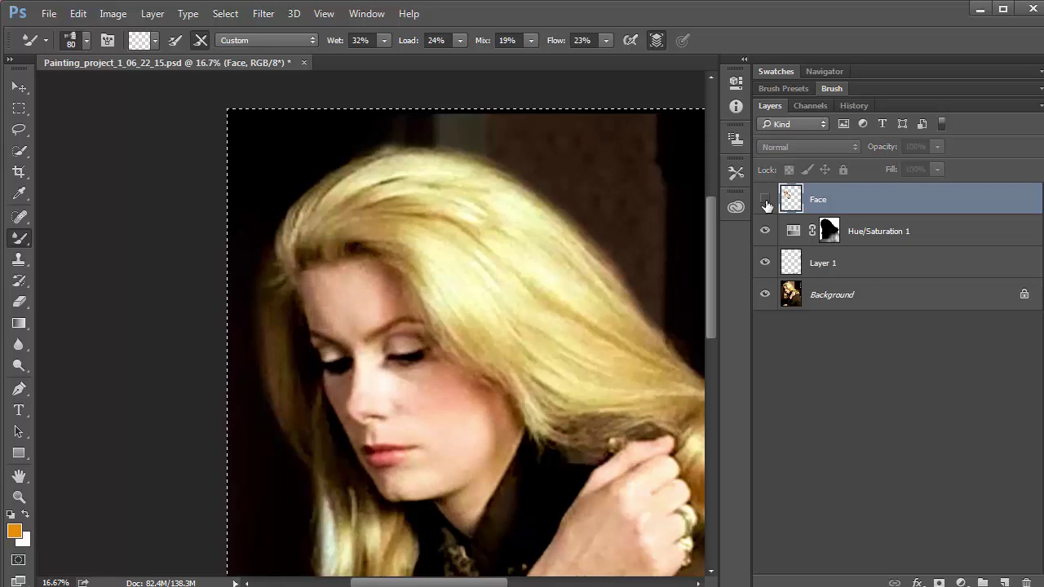
left_click(765, 200)
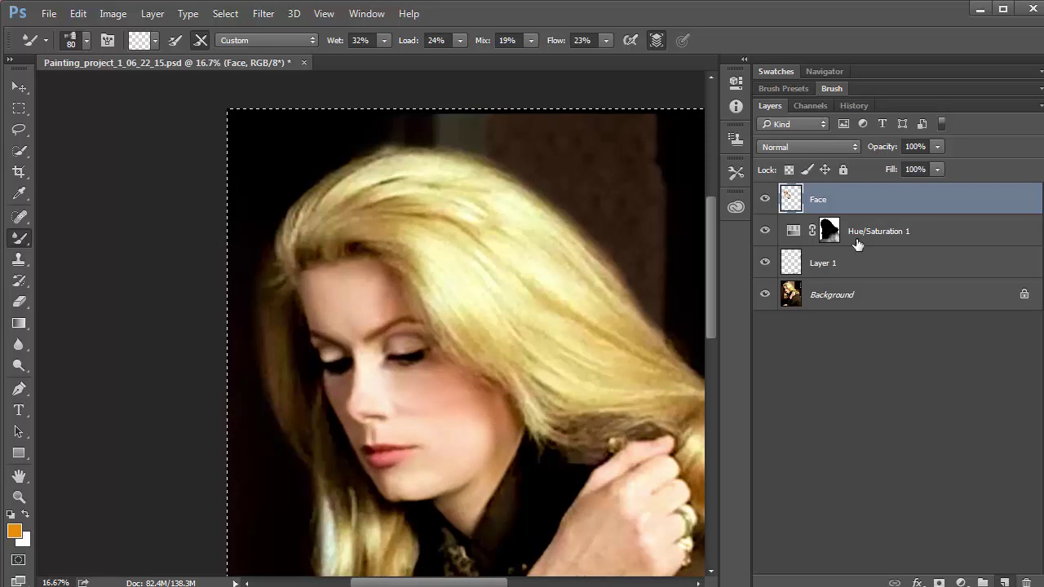
key("ctrl+shift+alt+n")
Rename the new layer to 'Hair' and zoom in on the hair
double_click(826, 201)
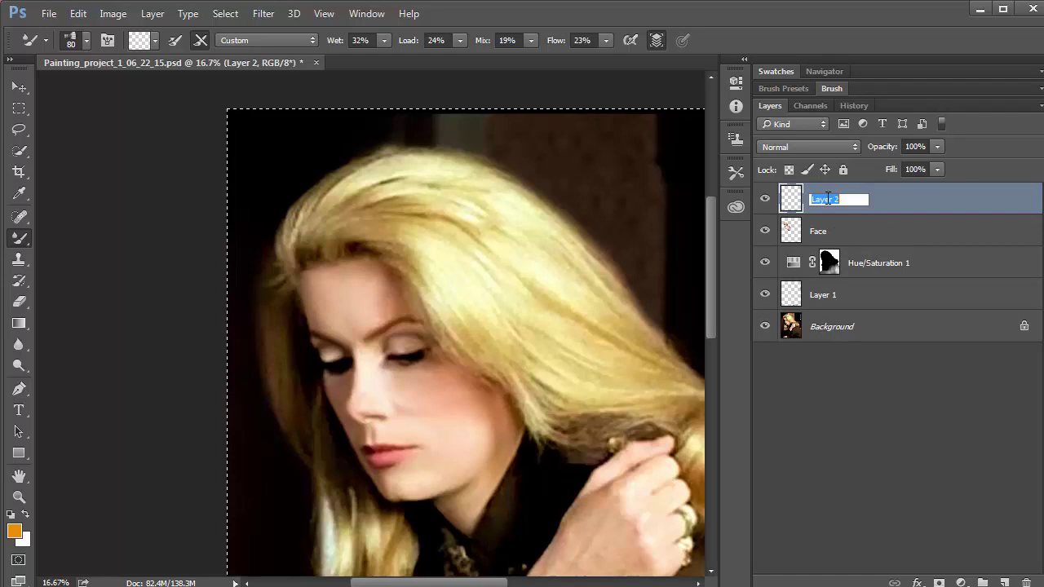
type("Hair")
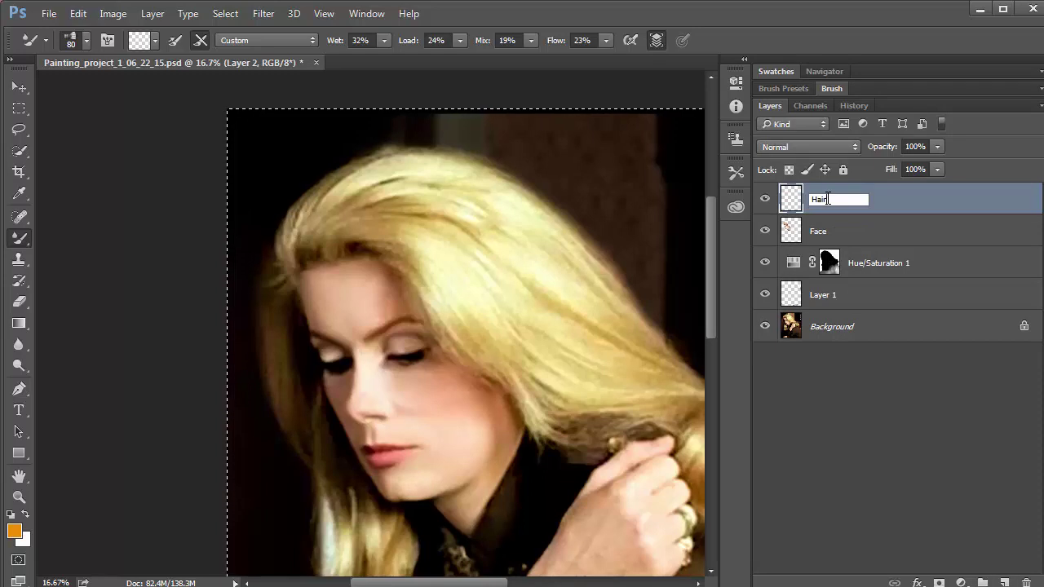
left_click(897, 203)
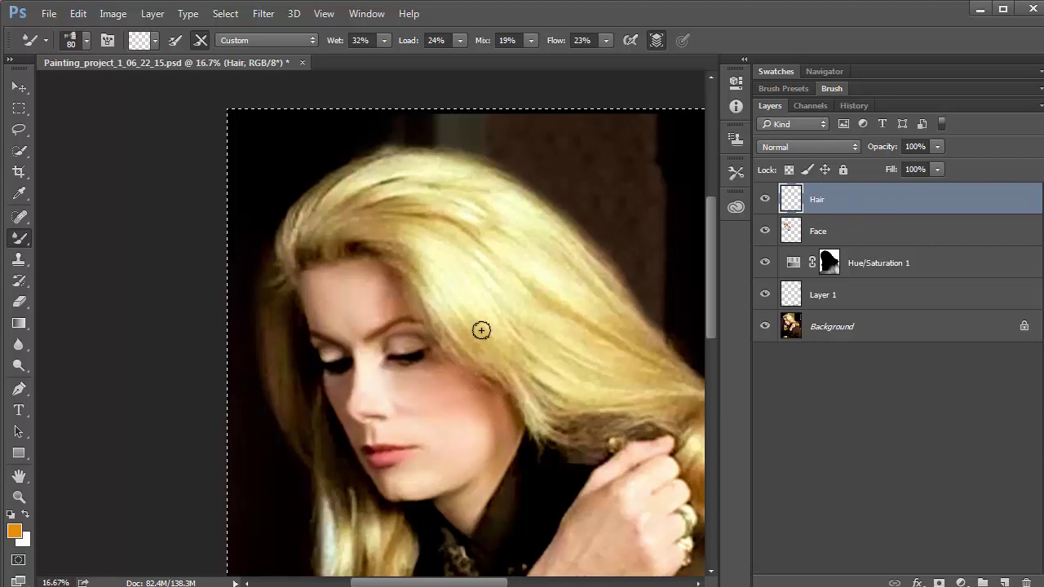
left_click(433, 298)
left_click(414, 308)
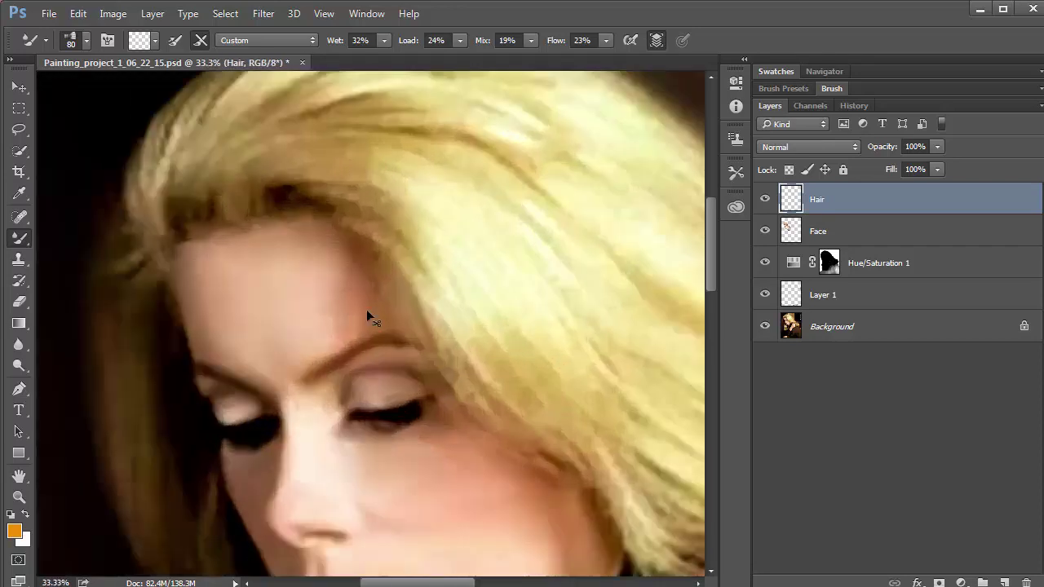
Reduce the mixer brush from 80 to 50 pixels and make Hair the active layer
left_click(791, 238)
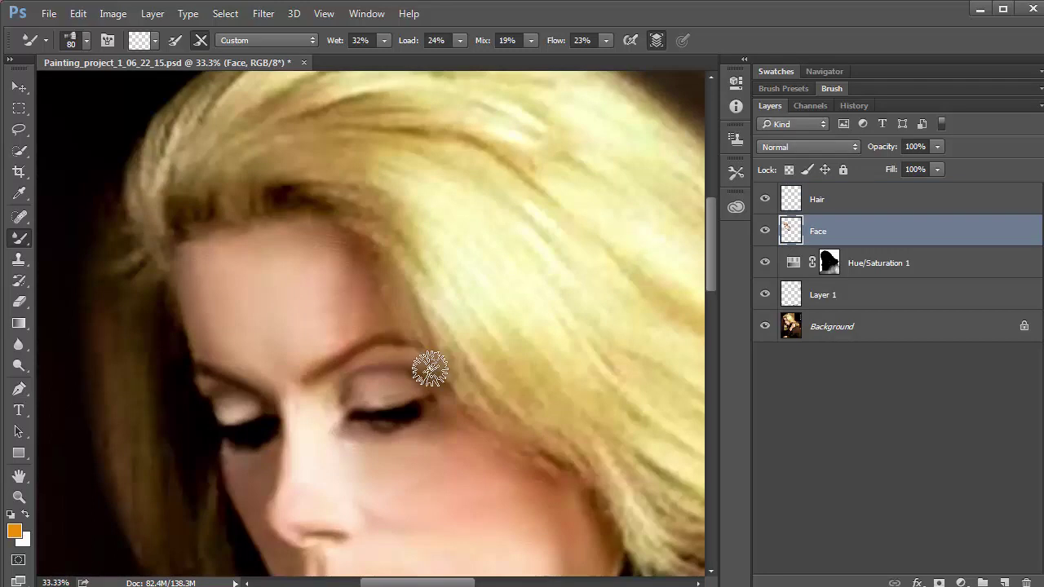
key("bracketleft")
key("bracketleft")
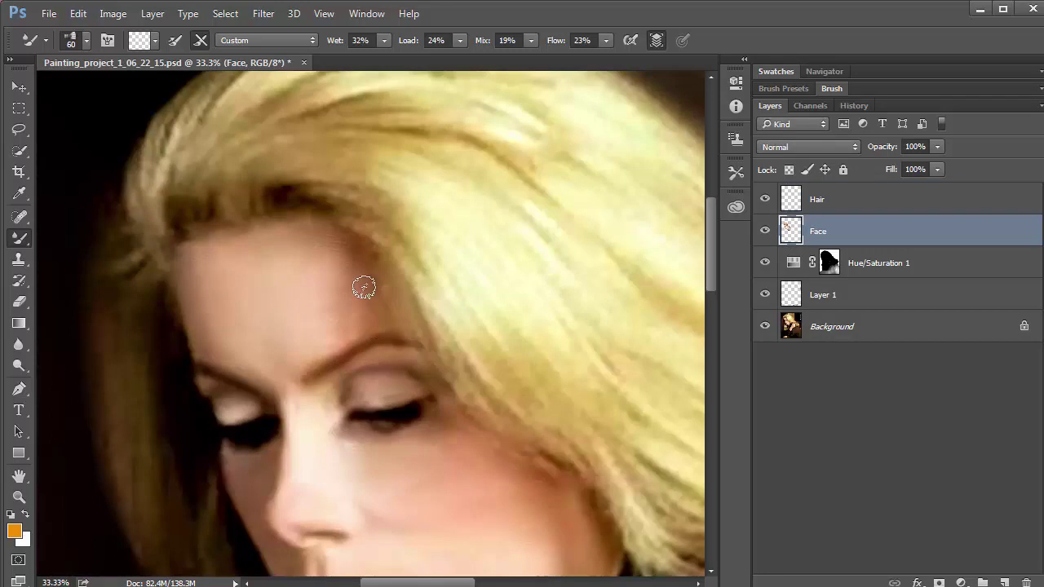
key("bracketleft")
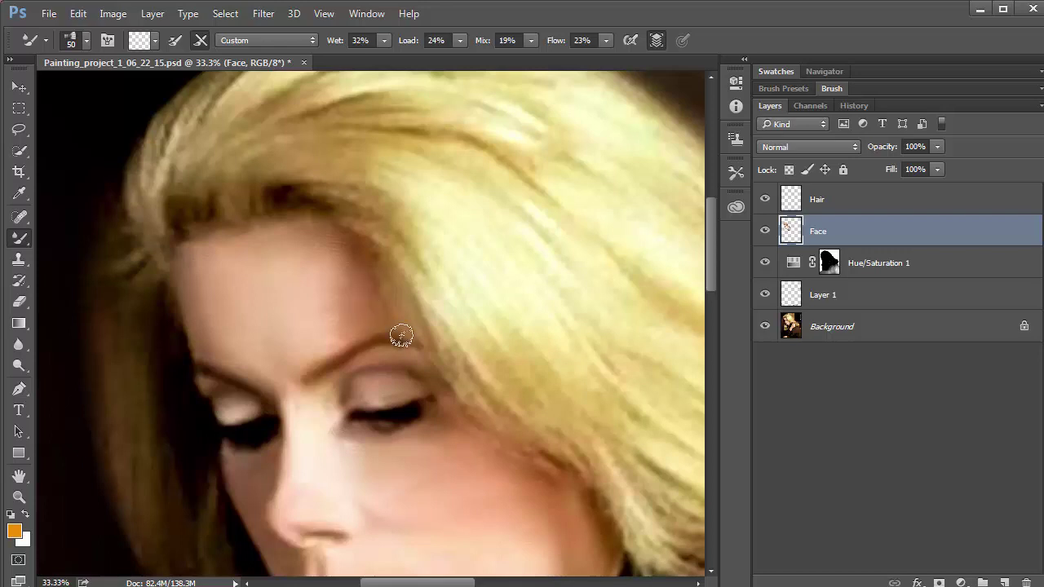
left_click(799, 203)
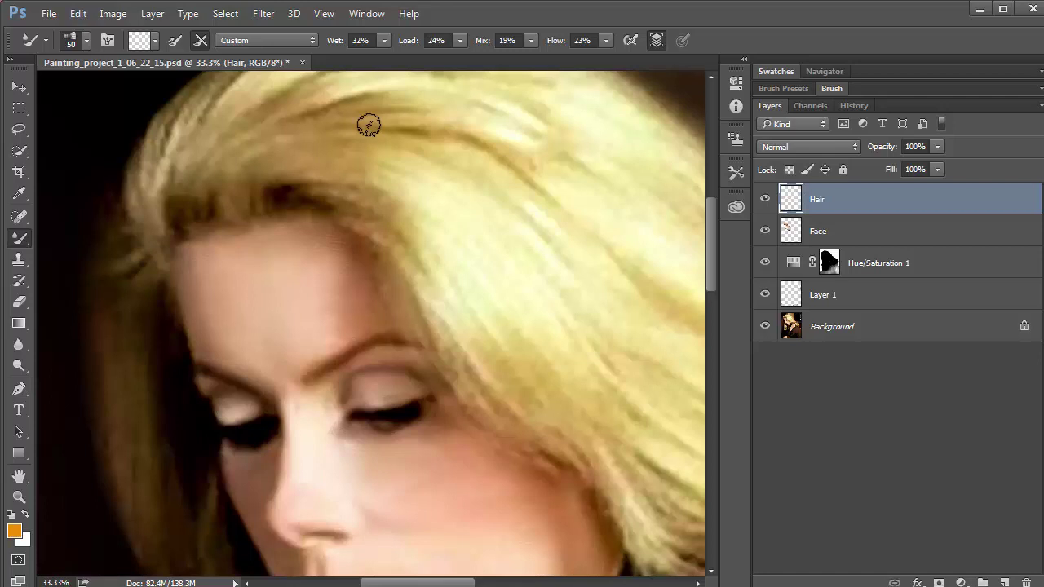
scroll(175, 245, "up", 3)
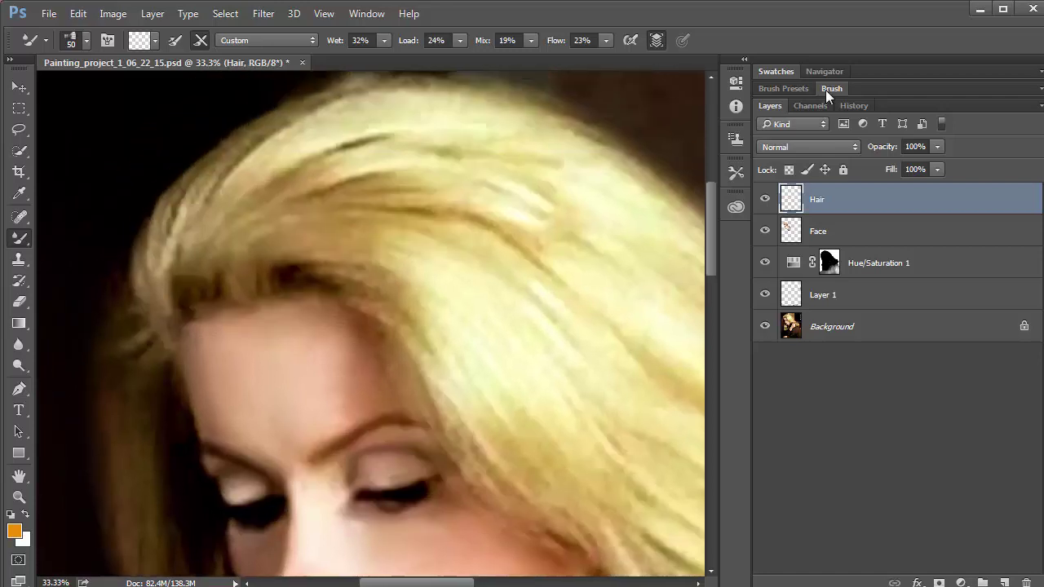
Lower the brush bristles to 47% in the Brush settings
left_click(827, 89)
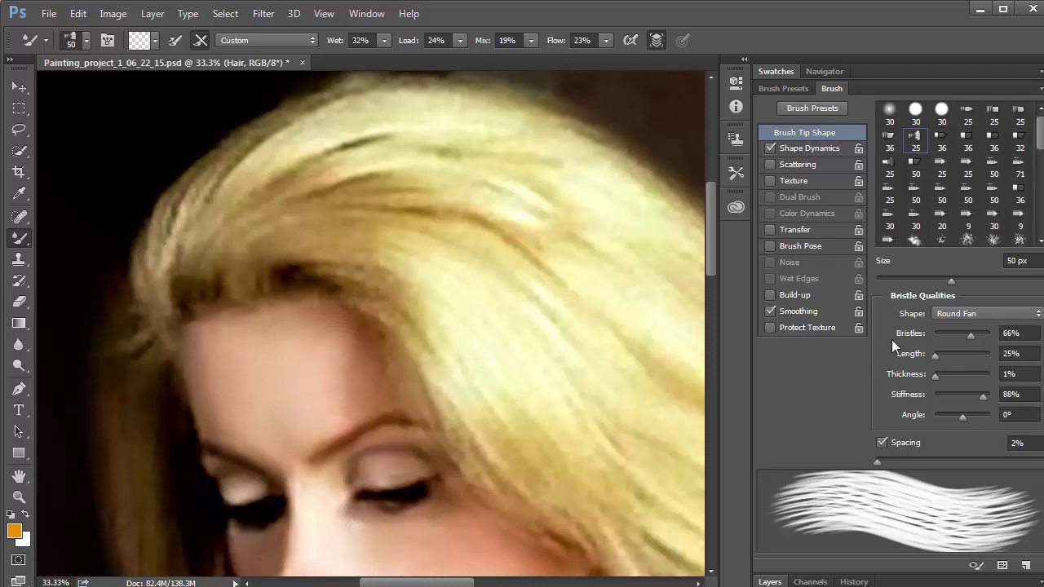
left_click(960, 333)
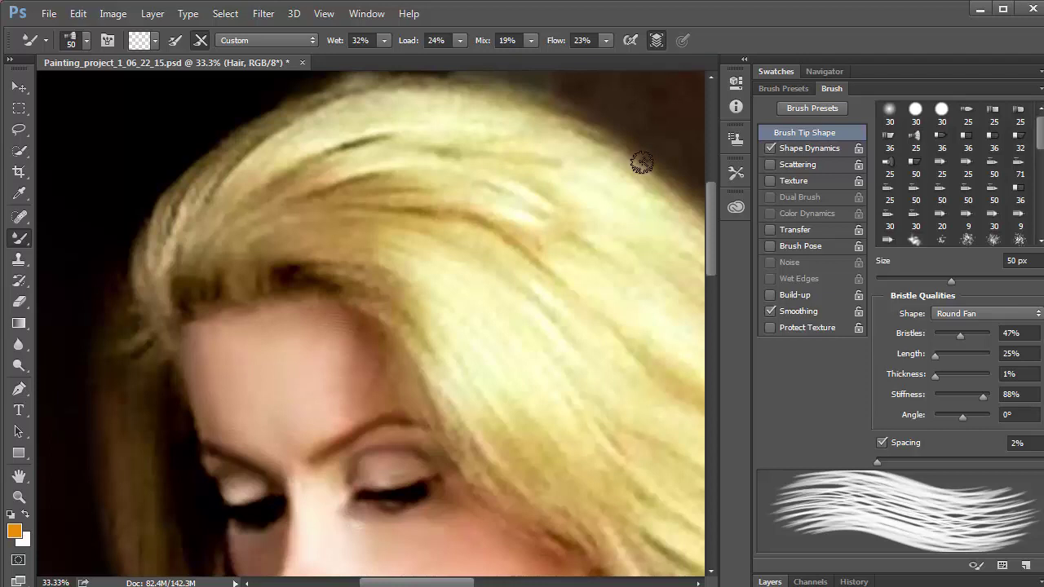
left_click(770, 582)
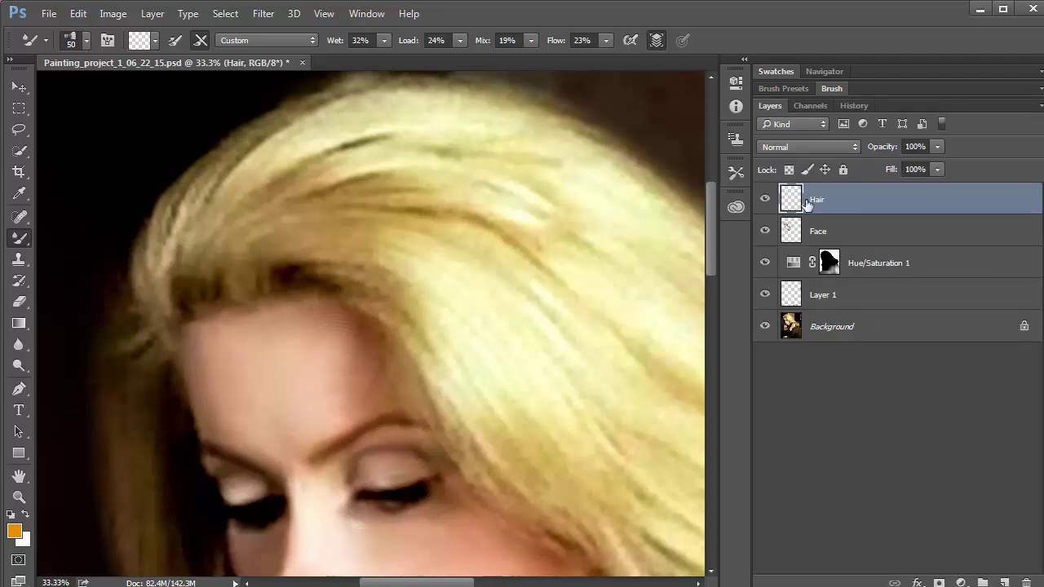
Switch the mixer to the Wet preset and streak hair colour down over the forehead hairline
left_click(266, 40)
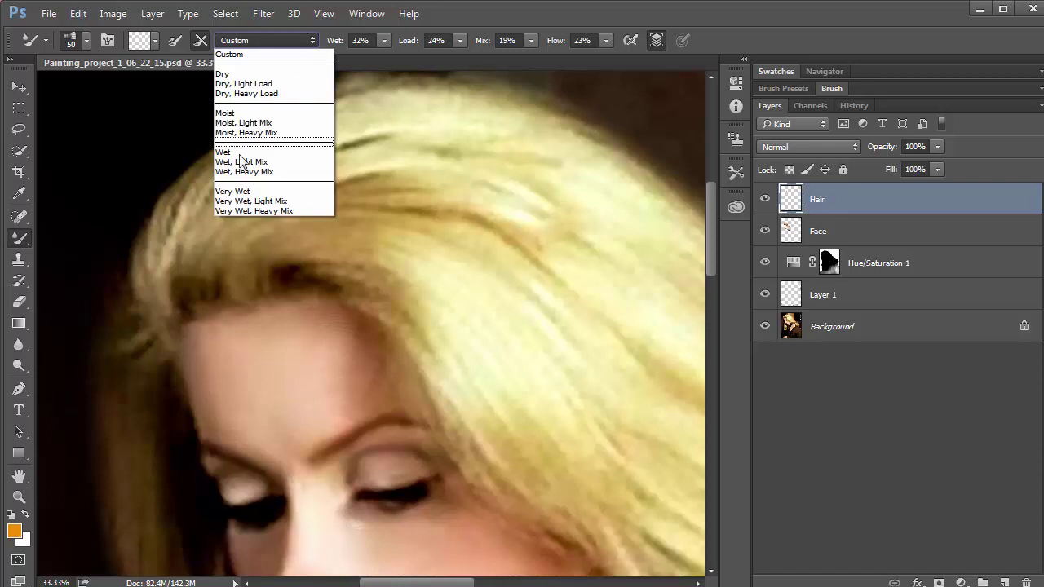
left_click(239, 153)
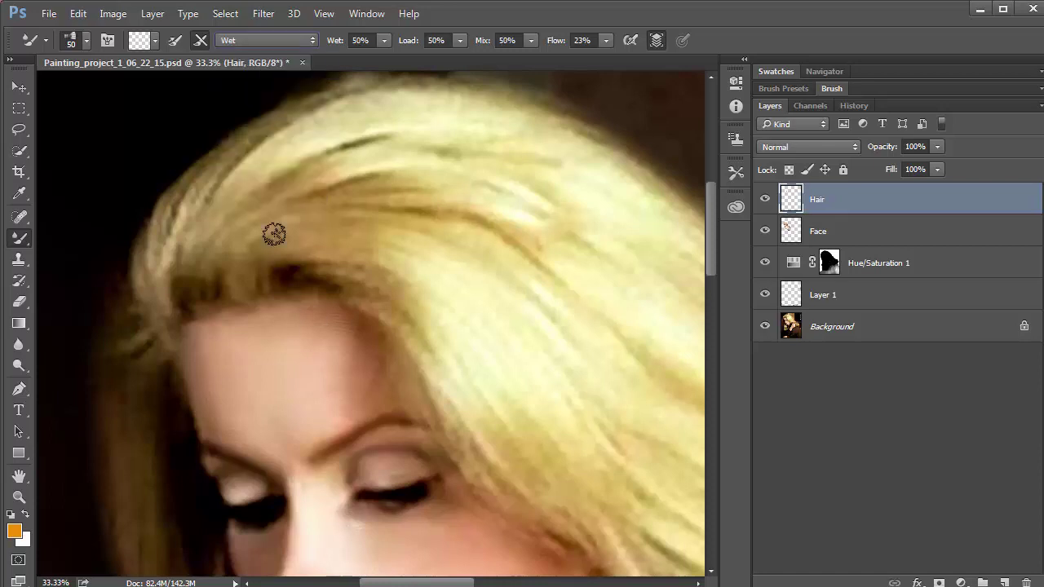
left_click_drag(252, 310, 248, 359)
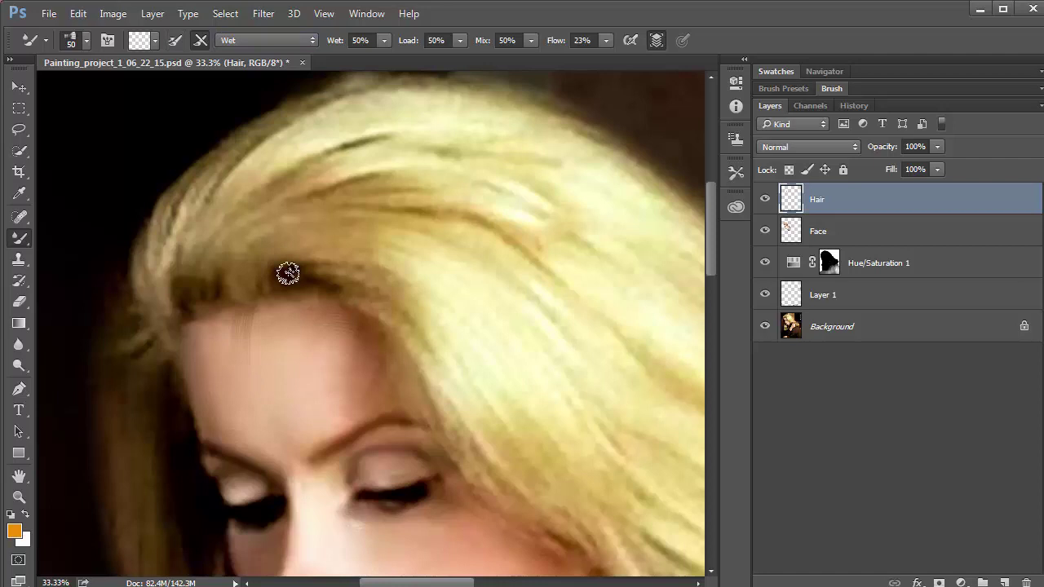
left_click_drag(288, 272, 257, 367)
Save the document and smooth the top hair edge against the dark background
left_click(250, 346, "ctrl")
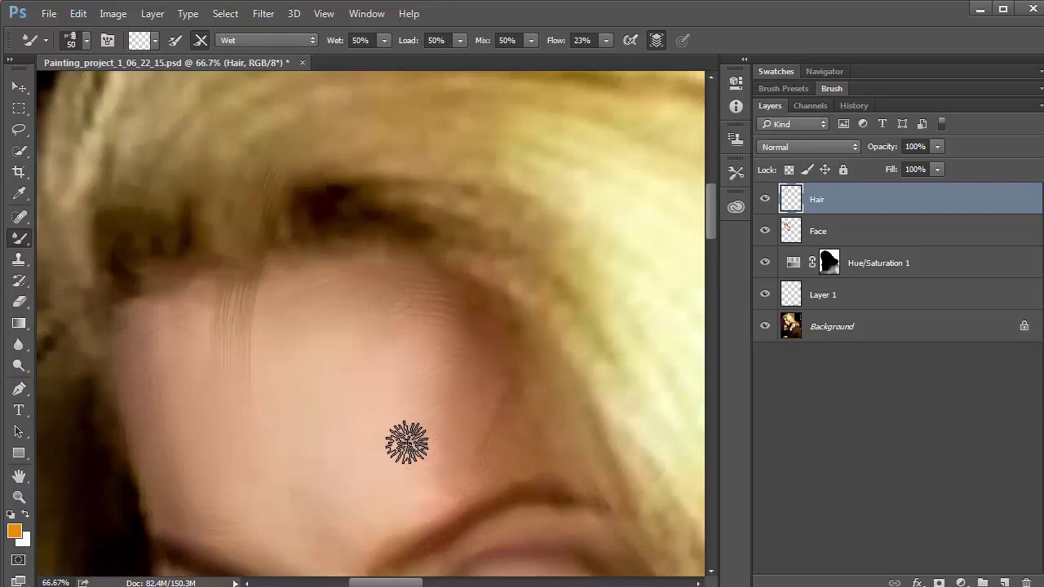
key("ctrl+s")
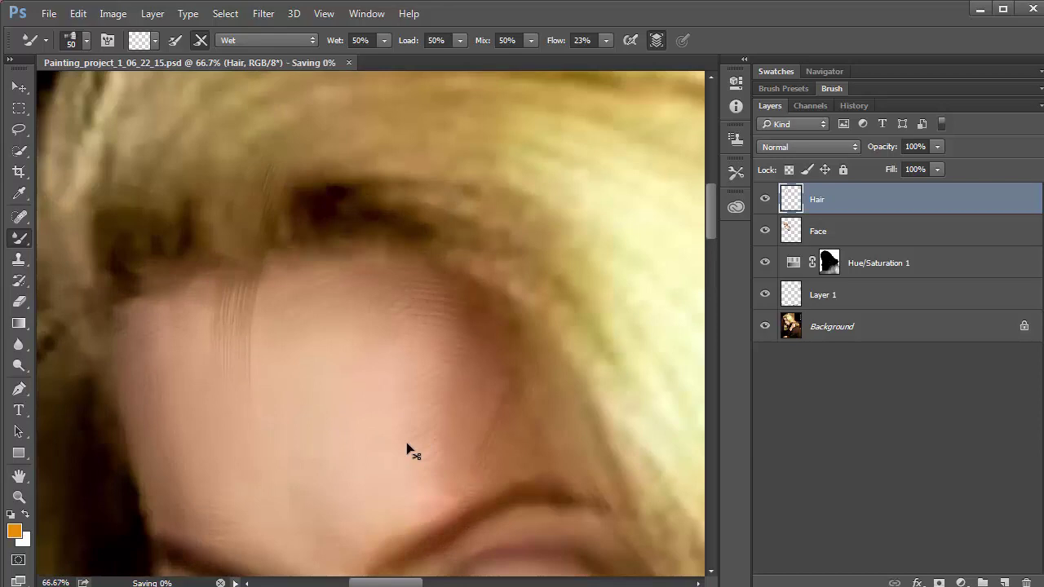
key("ctrl+z")
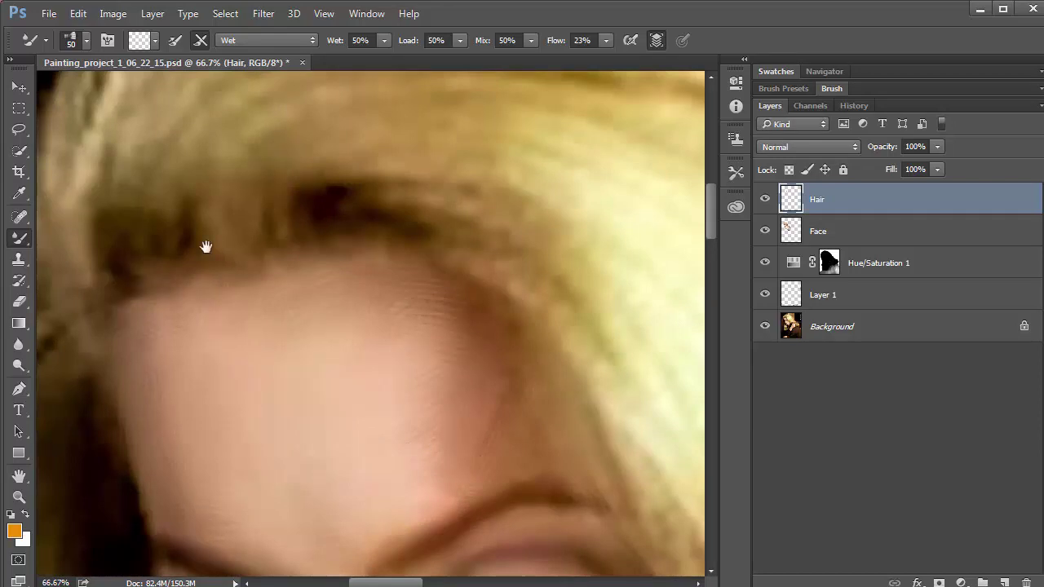
left_click_drag(207, 243, 287, 438)
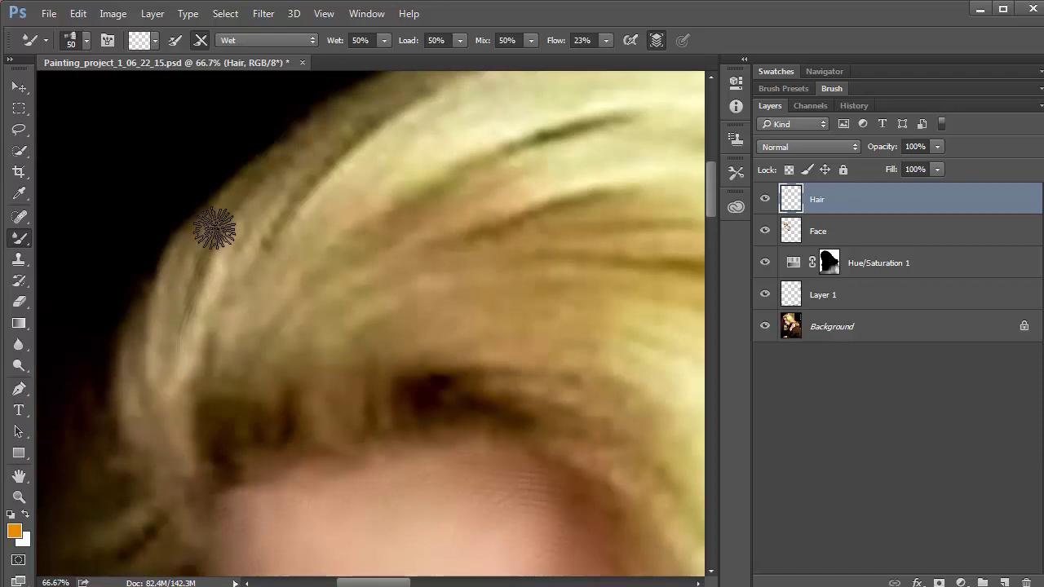
mouse_move(149, 396)
left_mouse_down()
mouse_move(211, 270)
mouse_move(166, 374)
mouse_move(148, 364)
mouse_move(194, 284)
mouse_move(158, 395)
mouse_move(176, 277)
mouse_move(167, 385)
mouse_move(168, 296)
left_mouse_up()
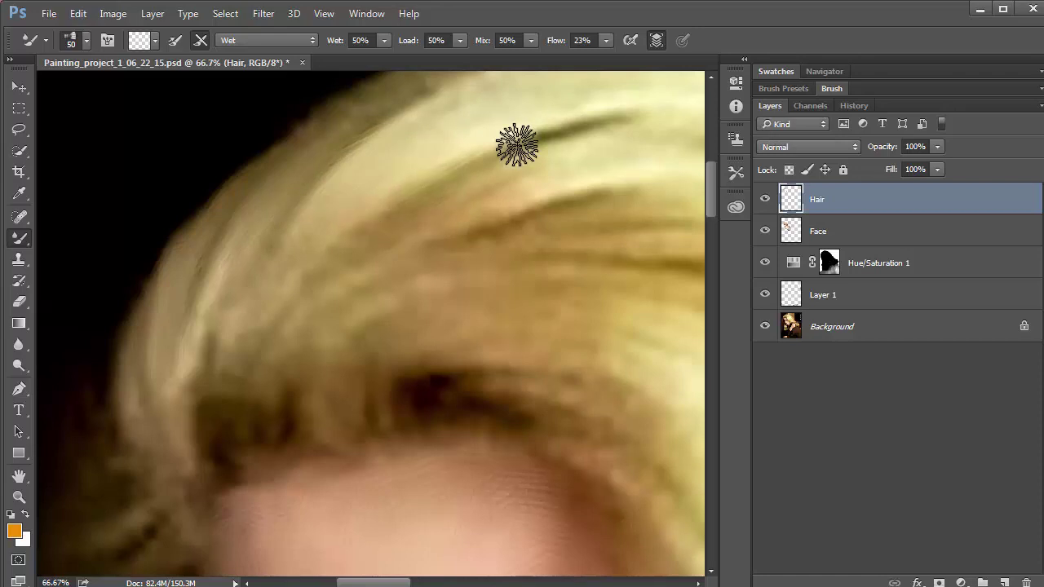
Blend the dark strand and streaks along the top edge of the hair with wet strokes
mouse_move(638, 110)
left_mouse_down()
mouse_move(515, 152)
mouse_move(416, 204)
mouse_move(557, 157)
mouse_move(614, 153)
mouse_move(408, 226)
mouse_move(434, 226)
mouse_move(334, 269)
mouse_move(566, 190)
mouse_move(415, 254)
mouse_move(401, 235)
mouse_move(561, 197)
mouse_move(357, 234)
mouse_move(278, 328)
mouse_move(369, 238)
mouse_move(296, 227)
mouse_move(217, 327)
mouse_move(341, 214)
mouse_move(282, 280)
mouse_move(234, 398)
mouse_move(235, 361)
mouse_move(296, 298)
mouse_move(222, 363)
mouse_move(274, 277)
mouse_move(210, 381)
mouse_move(240, 310)
mouse_move(212, 397)
mouse_move(262, 335)
mouse_move(379, 263)
mouse_move(291, 331)
mouse_move(293, 343)
mouse_move(440, 225)
mouse_move(321, 328)
mouse_move(340, 346)
mouse_move(446, 292)
mouse_move(332, 347)
mouse_move(453, 311)
mouse_move(328, 365)
mouse_move(346, 337)
mouse_move(341, 407)
mouse_move(400, 340)
mouse_move(547, 249)
mouse_move(596, 198)
mouse_move(399, 260)
mouse_move(568, 195)
mouse_move(429, 252)
mouse_move(554, 217)
mouse_move(448, 261)
mouse_move(575, 213)
mouse_move(463, 243)
mouse_move(534, 146)
mouse_move(427, 194)
mouse_move(614, 123)
mouse_move(544, 144)
mouse_move(609, 116)
mouse_move(532, 121)
left_mouse_up()
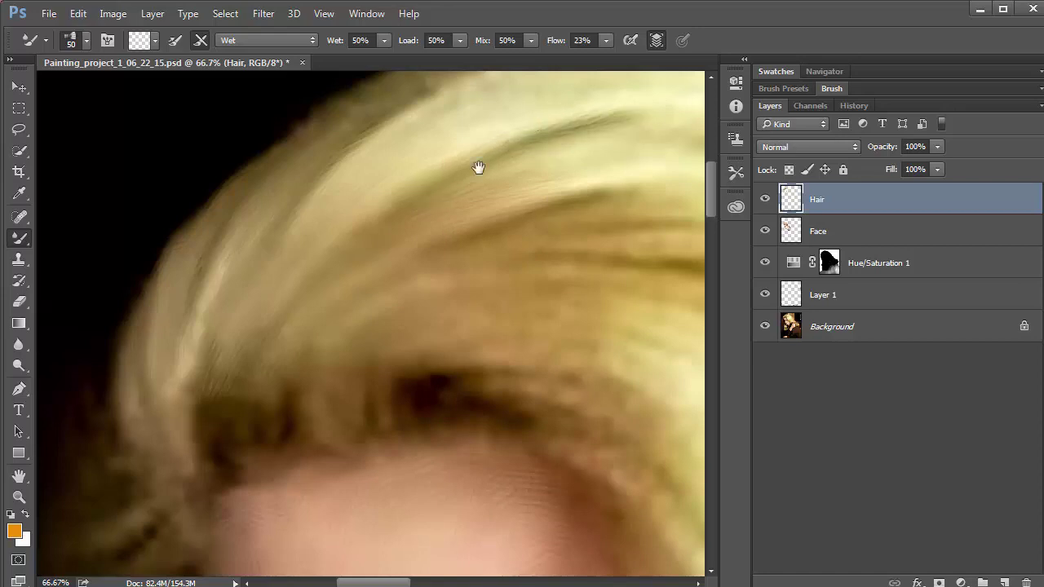
left_click_drag(478, 168, 443, 243)
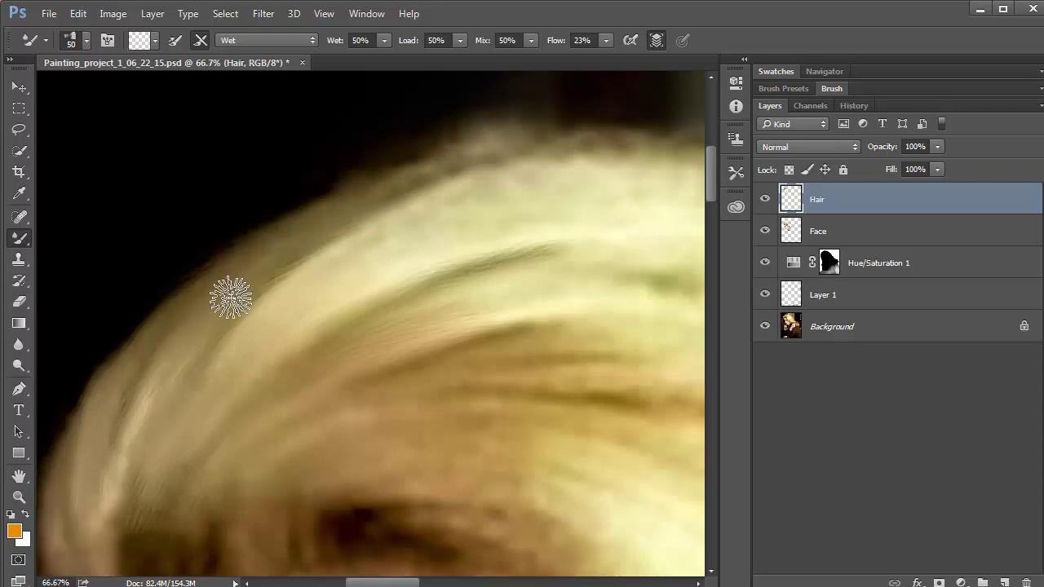
scroll(396, 384, "up", 3)
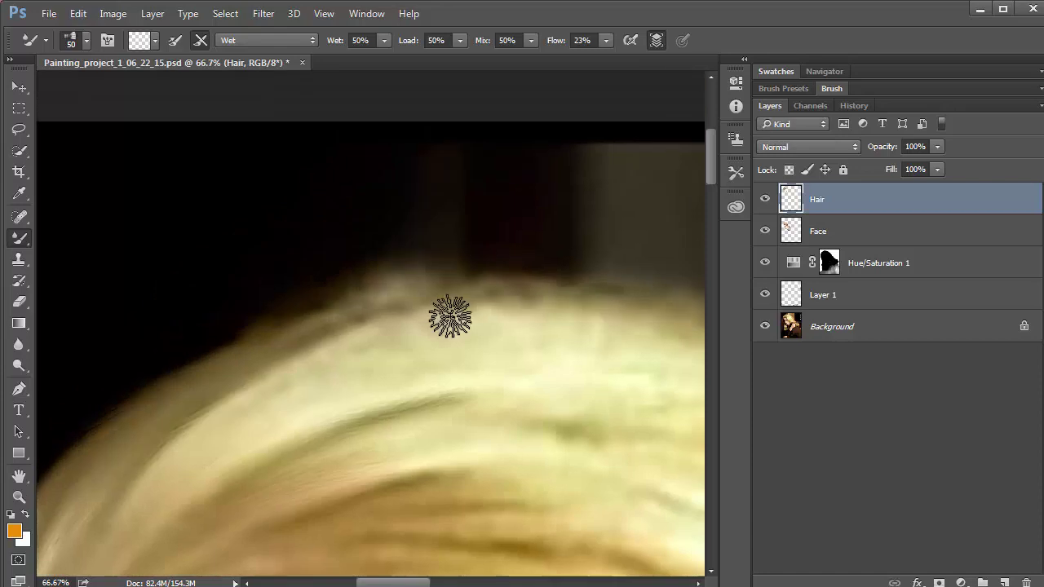
left_click_drag(332, 298, 411, 269)
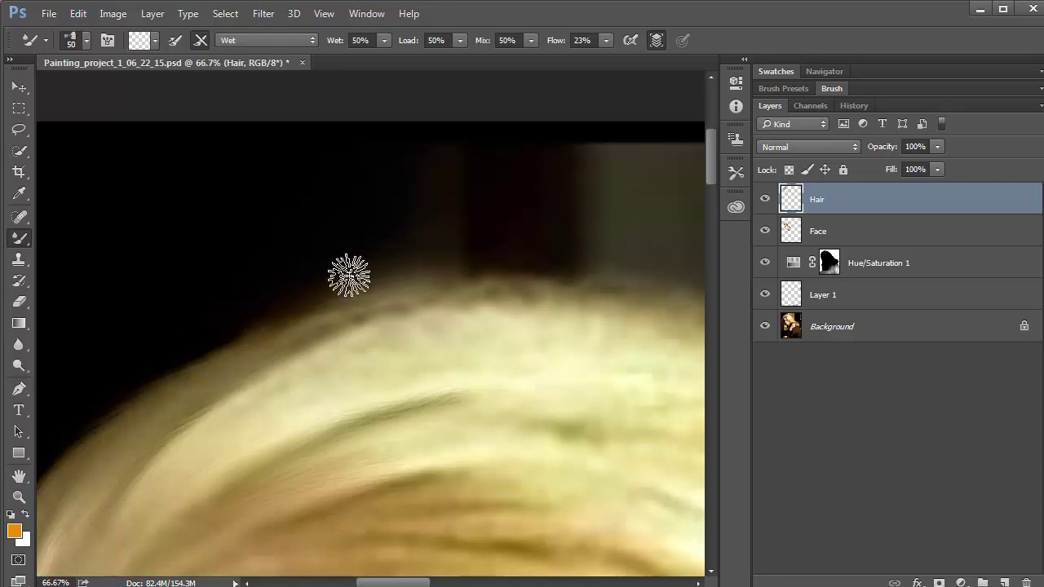
left_click_drag(340, 232, 390, 341)
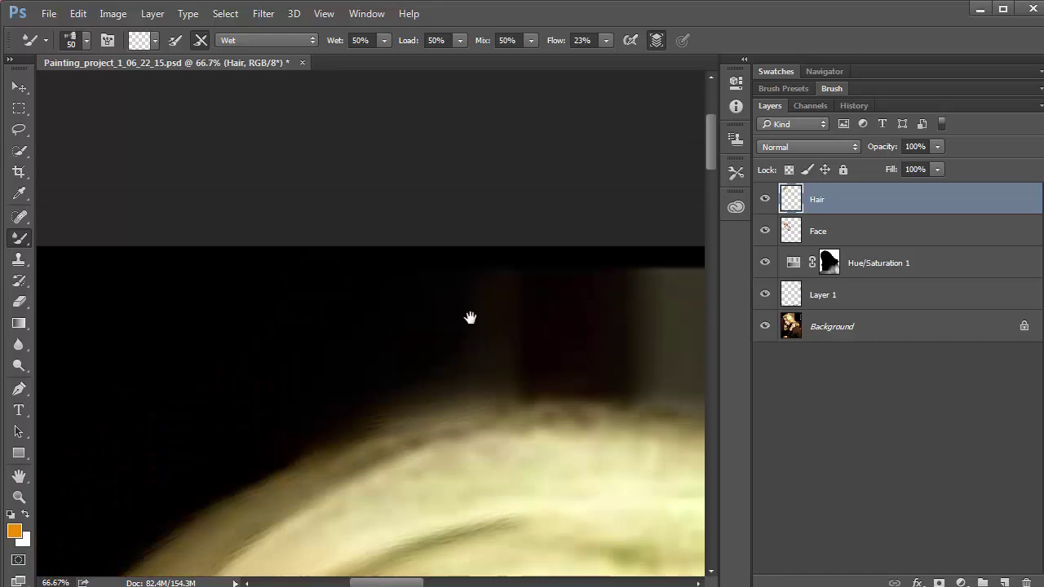
left_click_drag(470, 317, 665, 296)
scroll(359, 368, "right", 5)
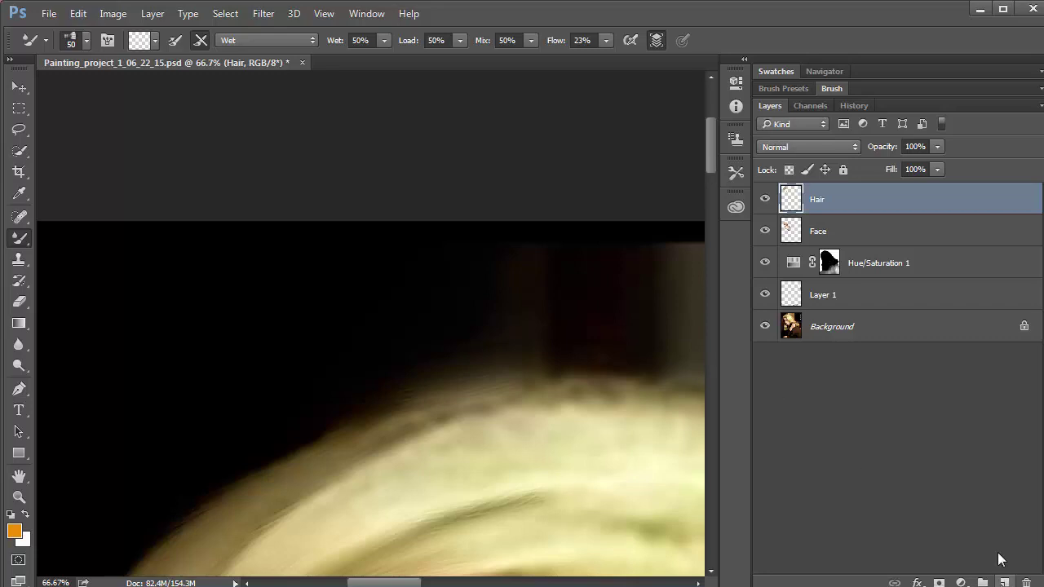
Add a new top layer named 'Background', then reselect the Hair layer for painting
left_click(1005, 583)
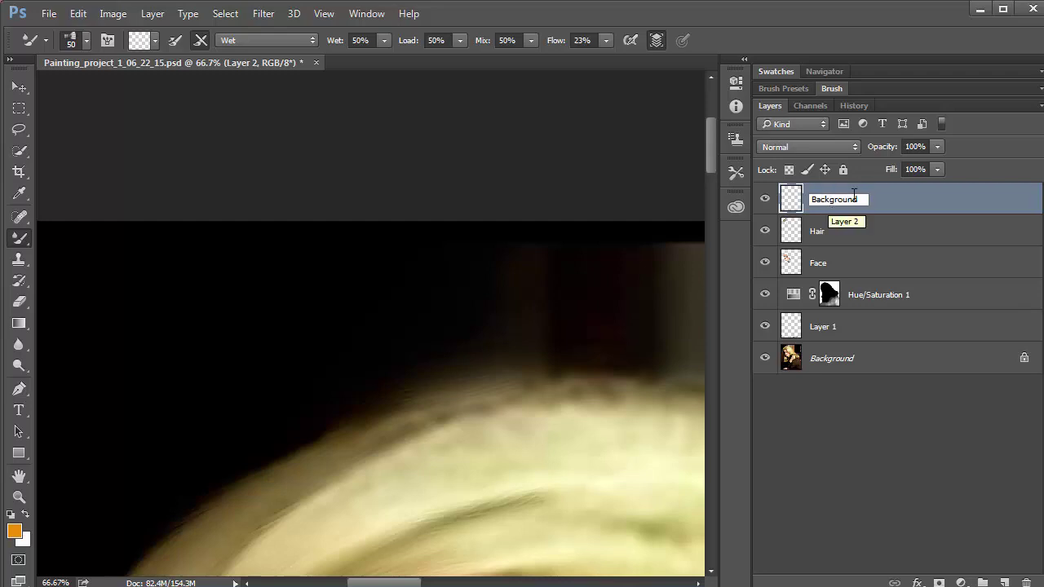
key("Return")
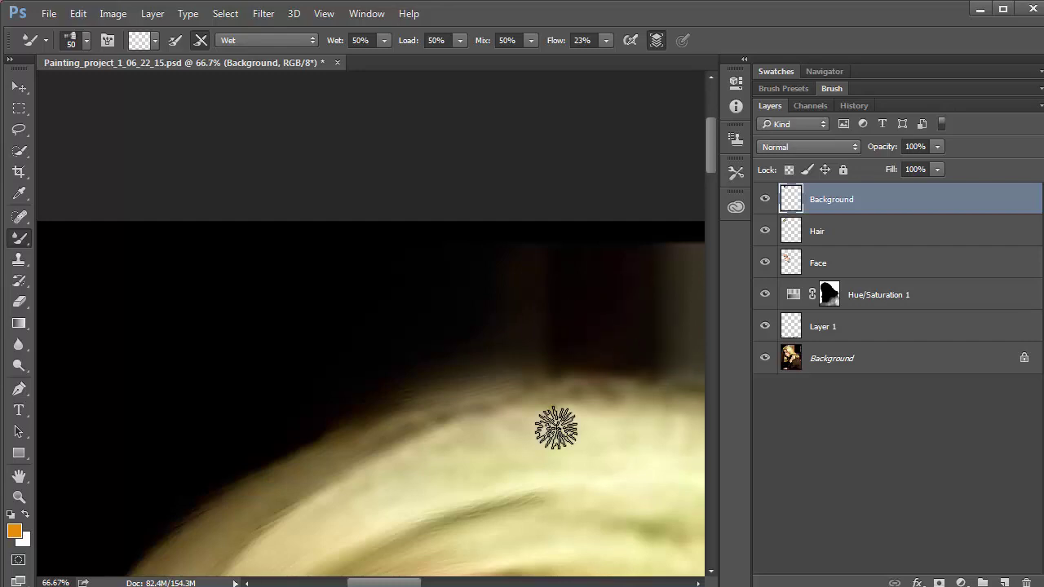
left_click(783, 231)
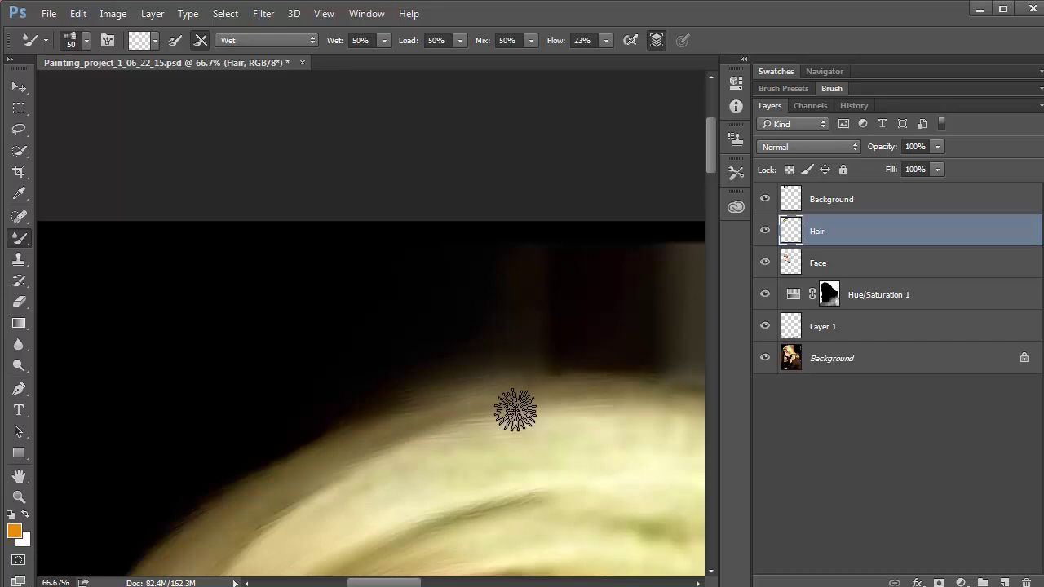
Blend the upper hair into smooth strands and deepen the dark strand with wet mixer strokes
scroll(530, 447, "down", 2)
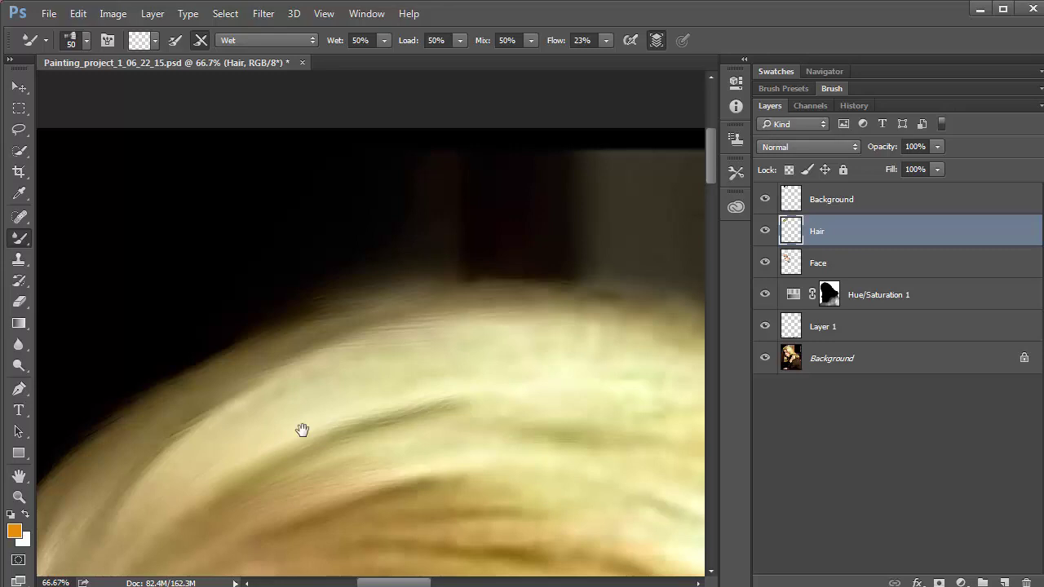
left_click_drag(505, 433, 200, 359)
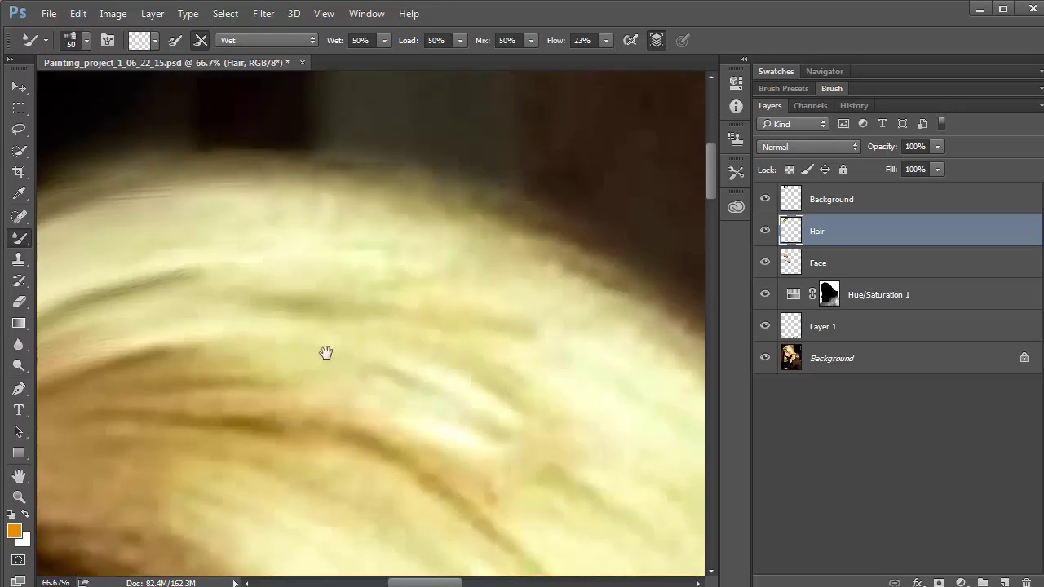
left_click_drag(325, 352, 226, 343)
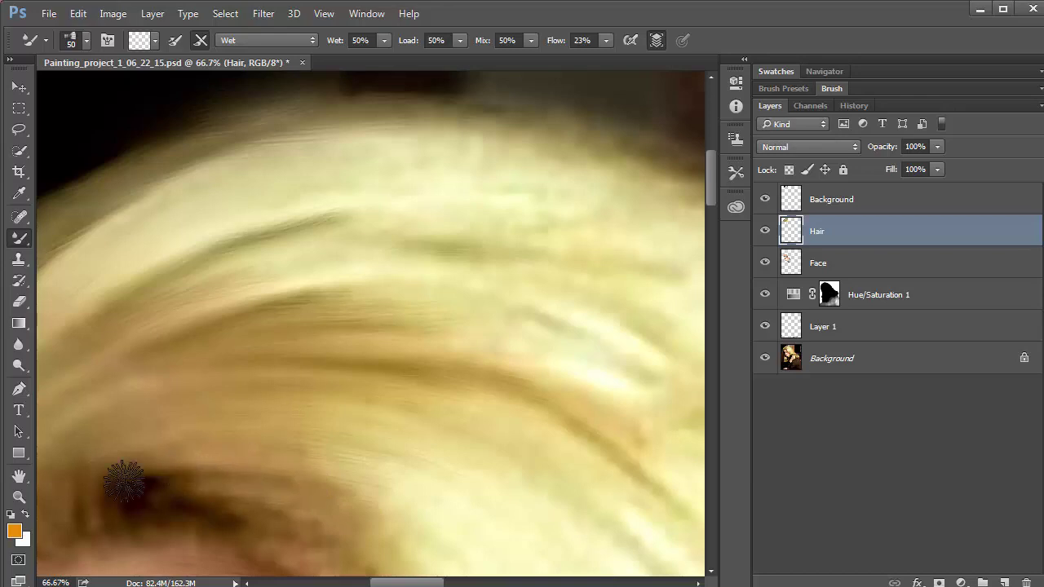
scroll(287, 284, "down", 3)
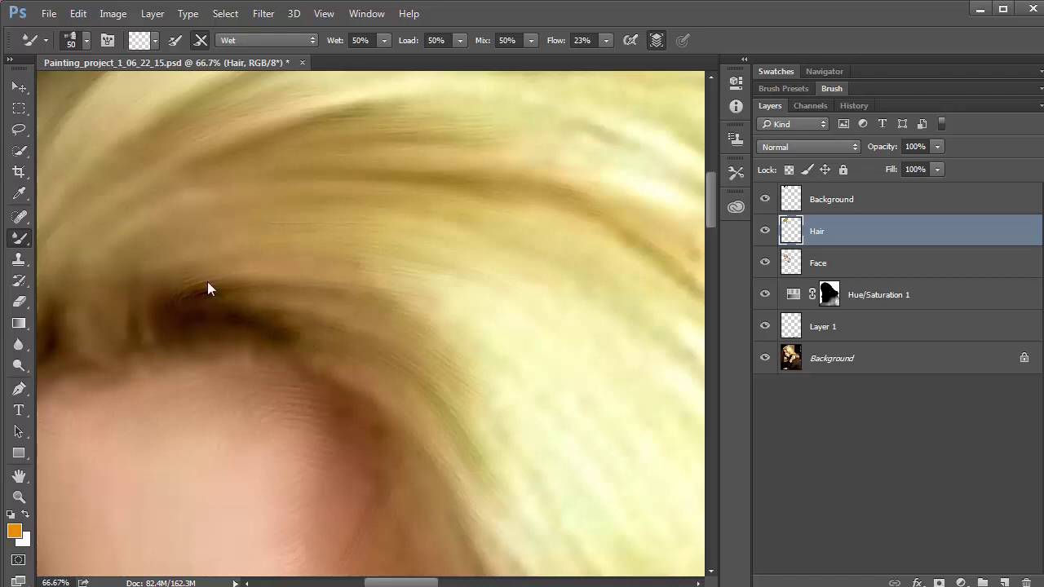
mouse_move(158, 296)
left_mouse_down()
mouse_move(273, 279)
mouse_move(222, 271)
mouse_move(158, 291)
left_mouse_up()
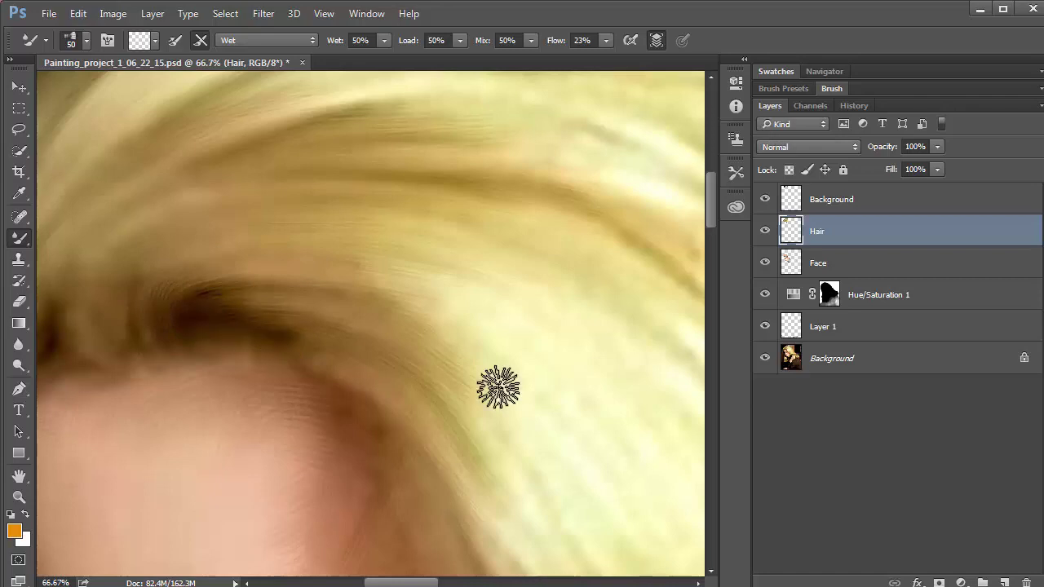
mouse_move(302, 342)
left_mouse_down()
mouse_move(212, 281)
mouse_move(204, 287)
left_mouse_up()
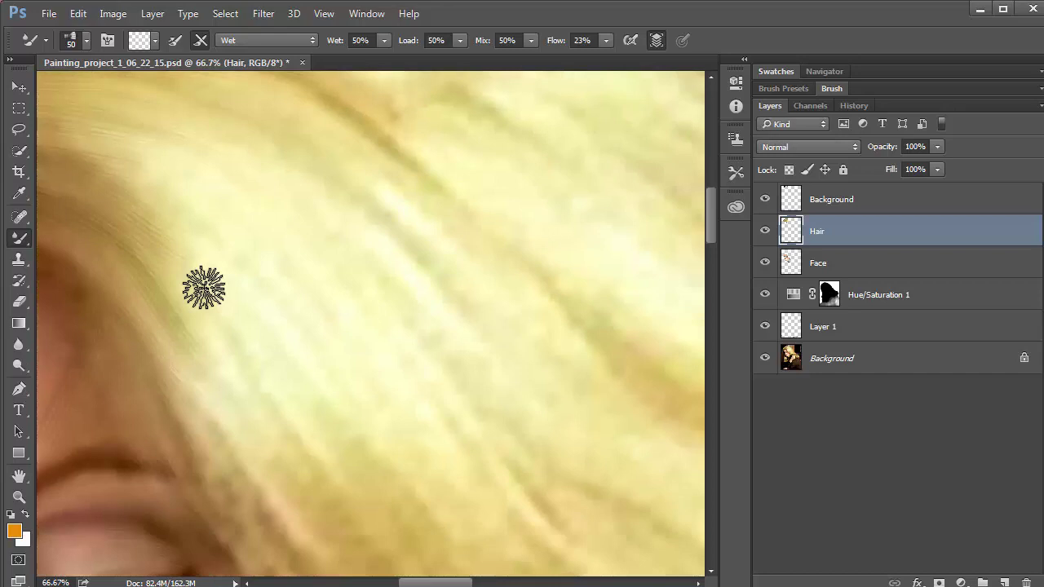
scroll(204, 288, "down", 3)
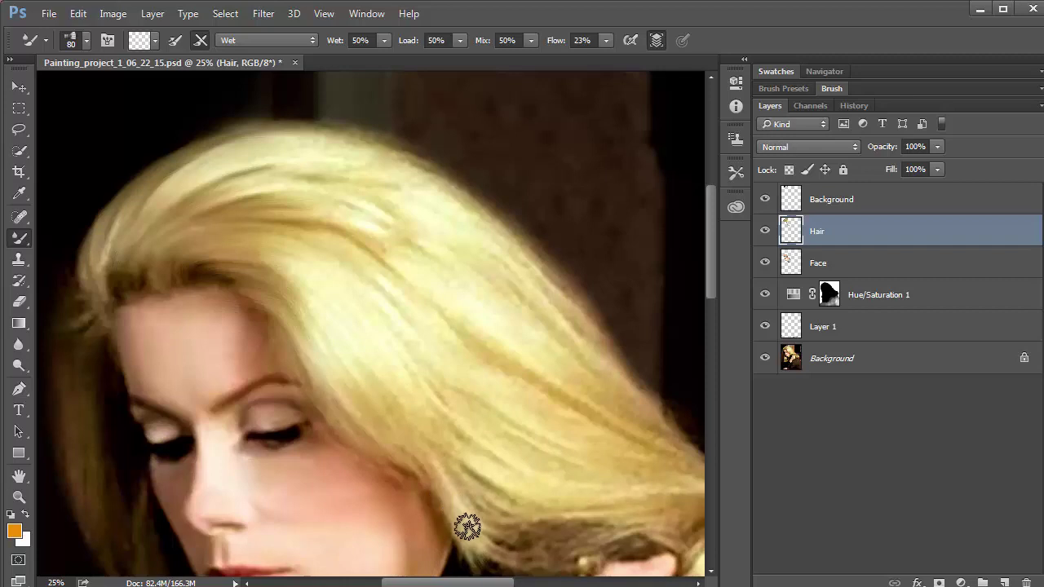
Set the mixer brush flow to 52% and continue blending strokes through the hair
left_click_drag(467, 527, 482, 539)
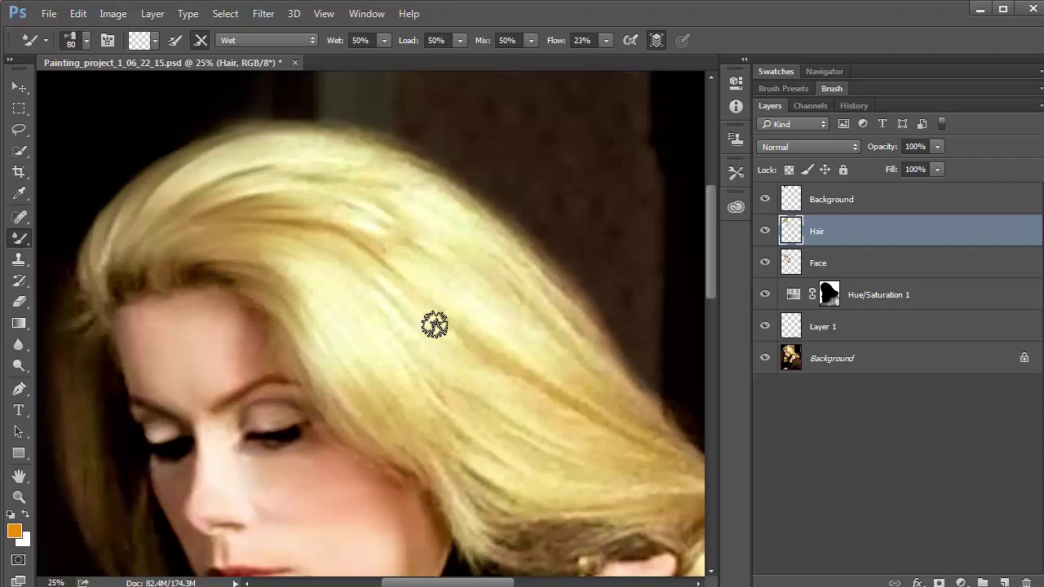
left_click(606, 40)
left_click(631, 56)
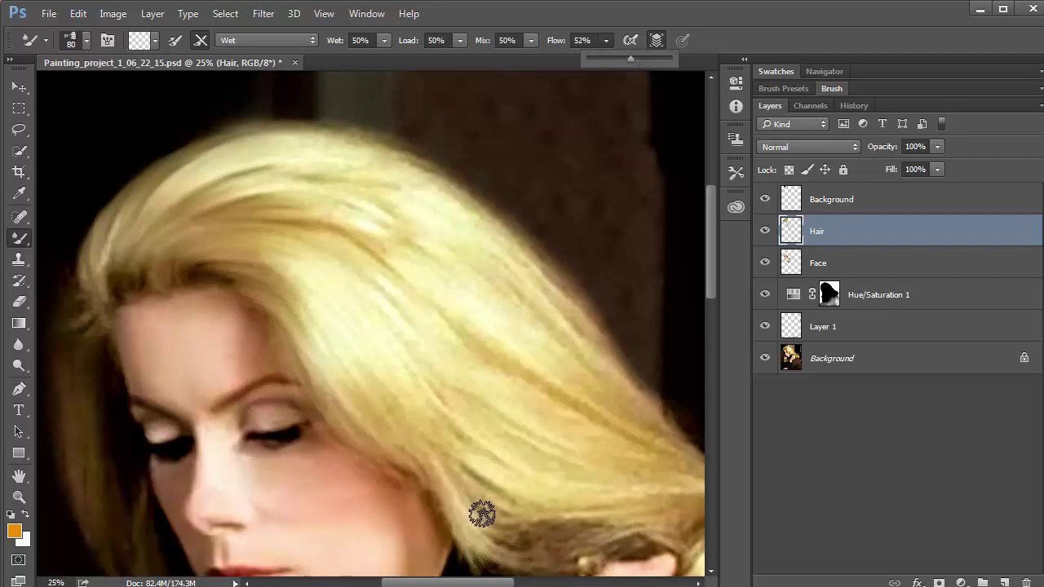
left_click(561, 535)
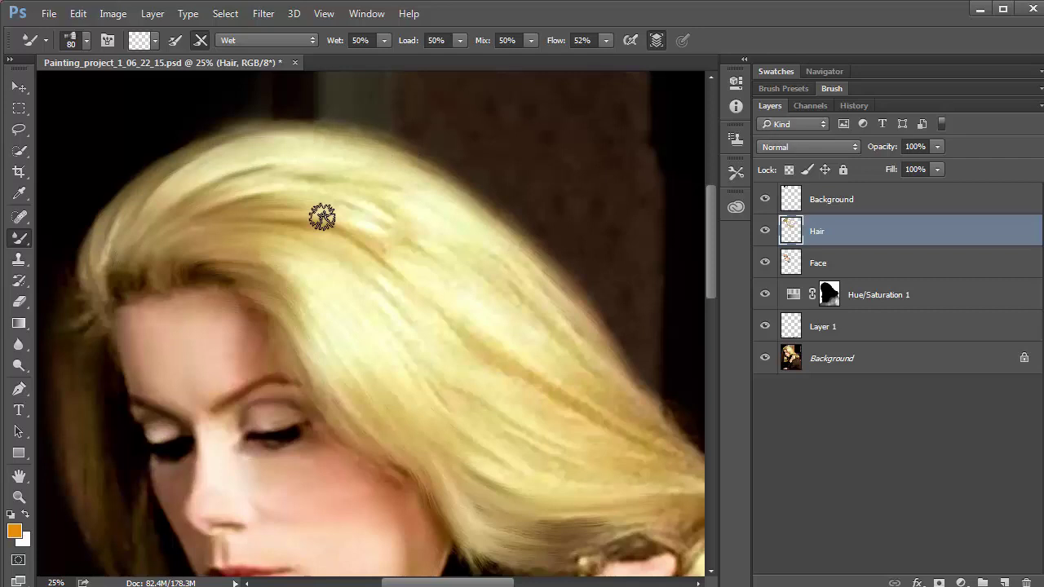
In the Brush panel, set bristle Thickness to 16% and Stiffness to 22%
left_click(831, 88)
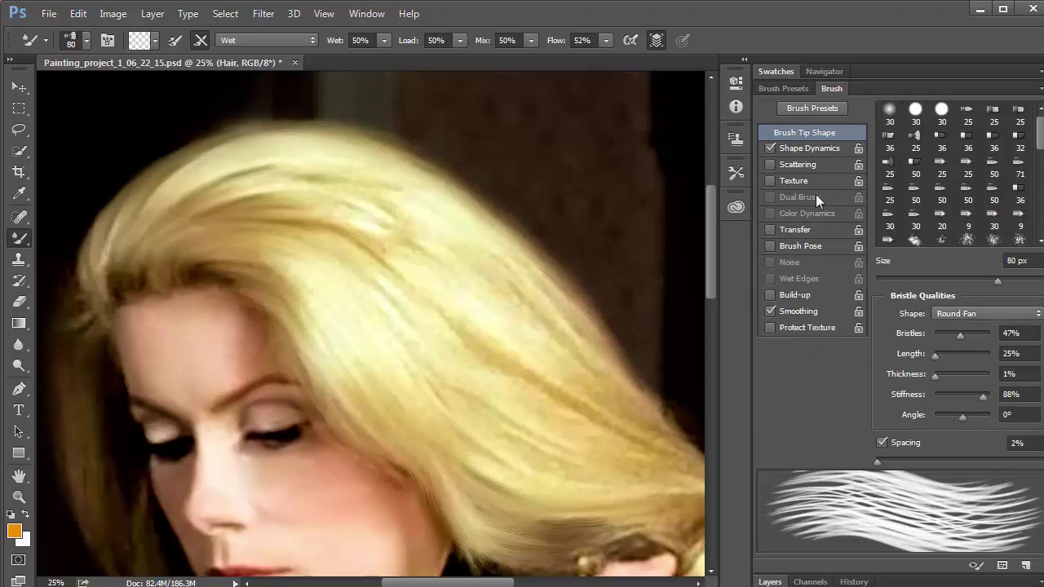
left_click(970, 396)
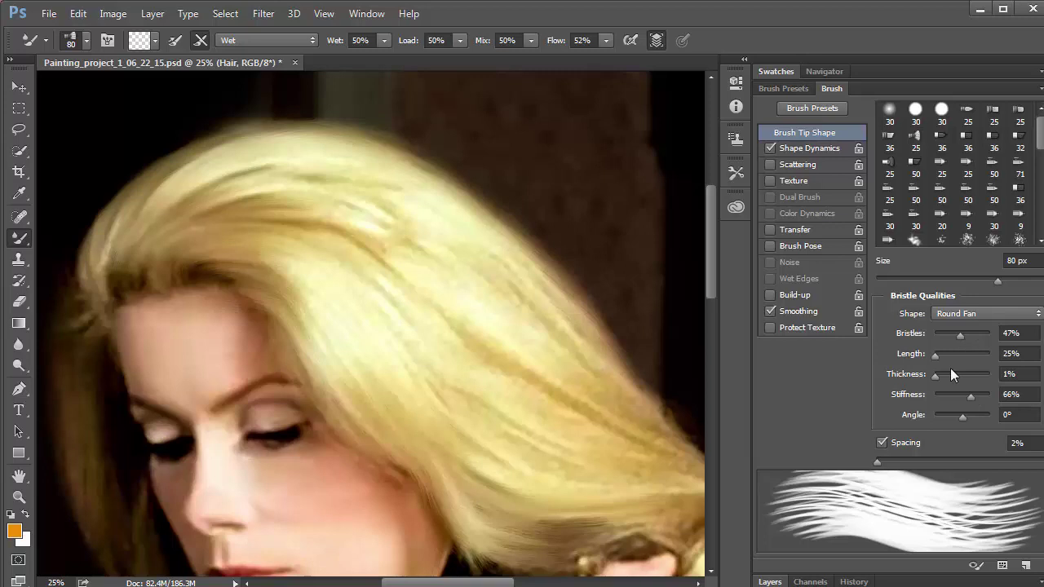
left_click(946, 374)
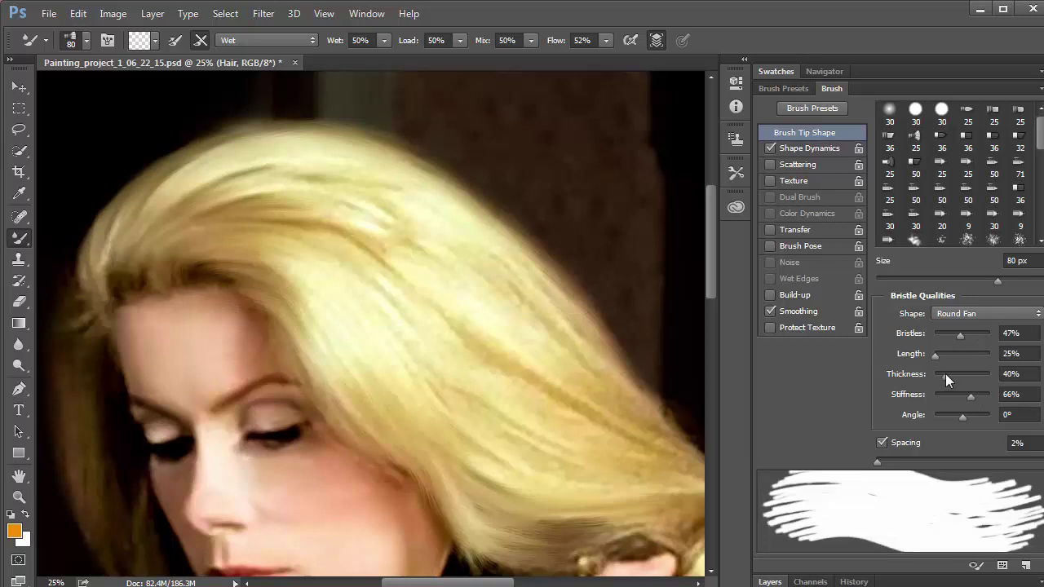
left_click(947, 375)
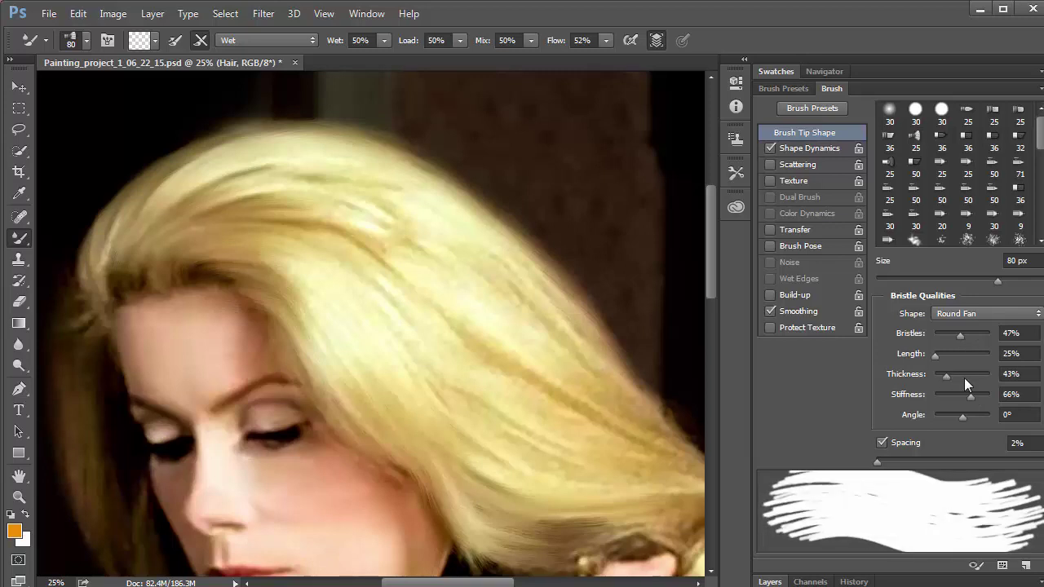
left_click(944, 377)
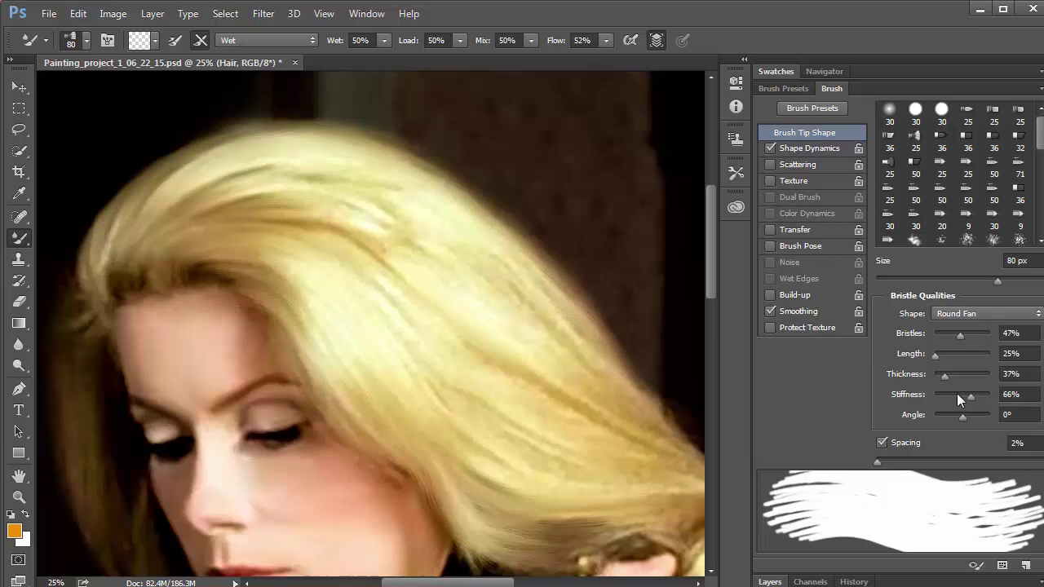
mouse_move(957, 393)
left_mouse_down()
mouse_move(981, 393)
mouse_move(941, 401)
mouse_move(938, 379)
left_mouse_up()
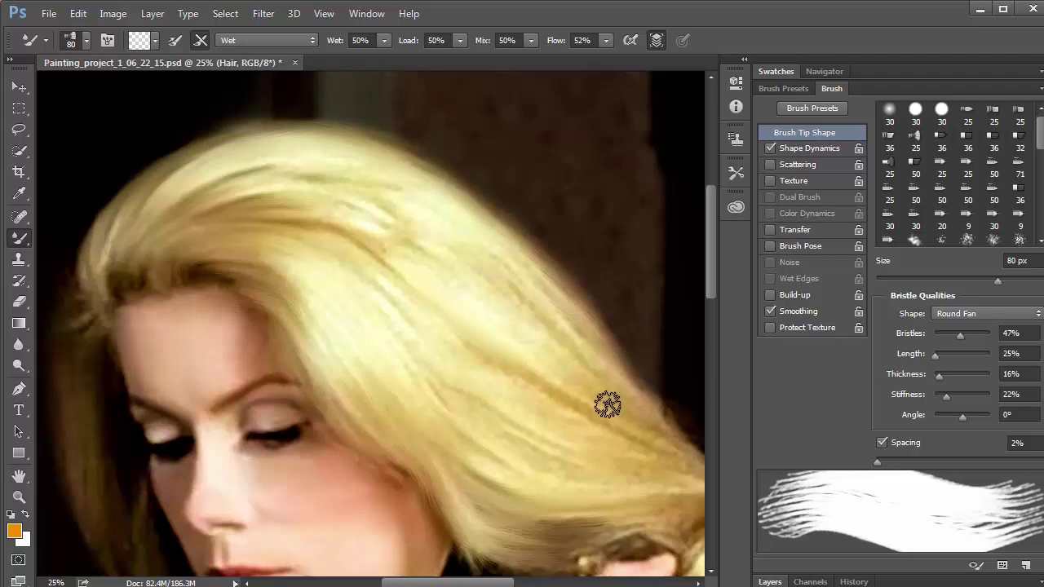
Lower the Mixer Brush Flow to 31% in the options bar
key("super")
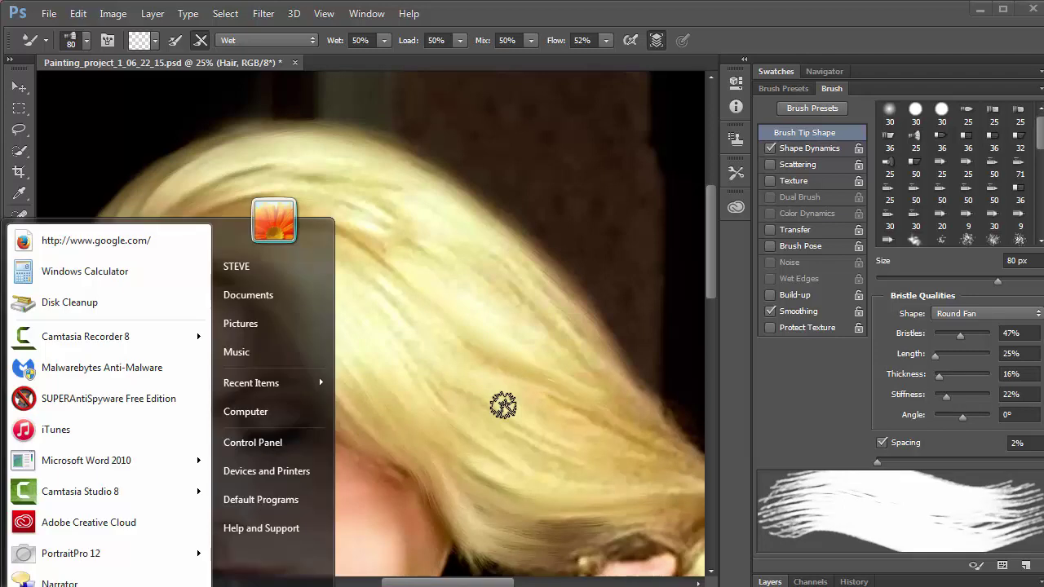
key("super")
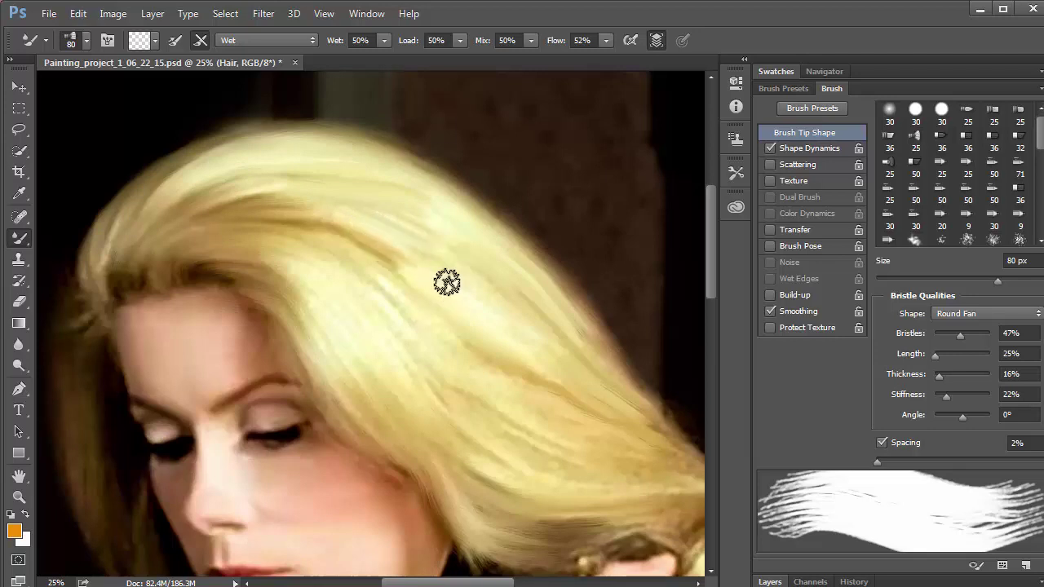
left_click(604, 40)
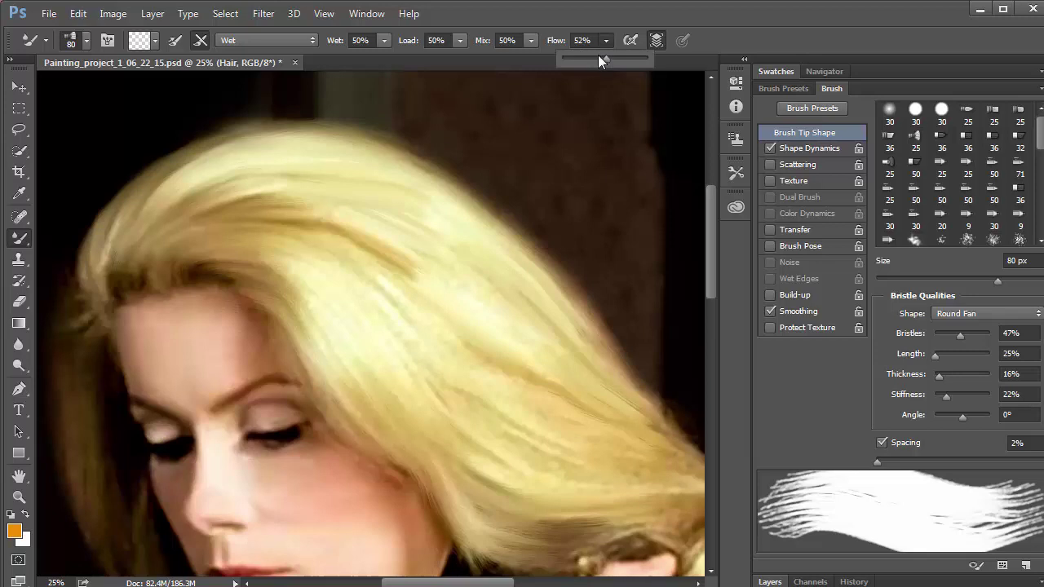
left_click(433, 272)
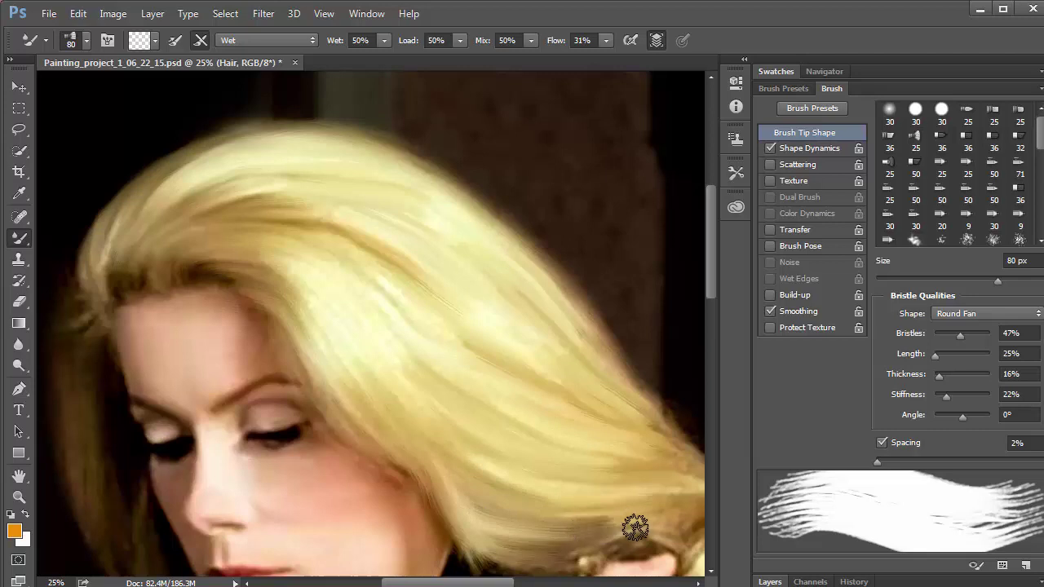
Lighten the lower hair tips and blend the left hair edge and hairline
mouse_move(482, 515)
left_mouse_down()
mouse_move(531, 535)
mouse_move(633, 534)
mouse_move(552, 557)
mouse_move(490, 545)
mouse_move(558, 559)
mouse_move(524, 555)
left_mouse_up()
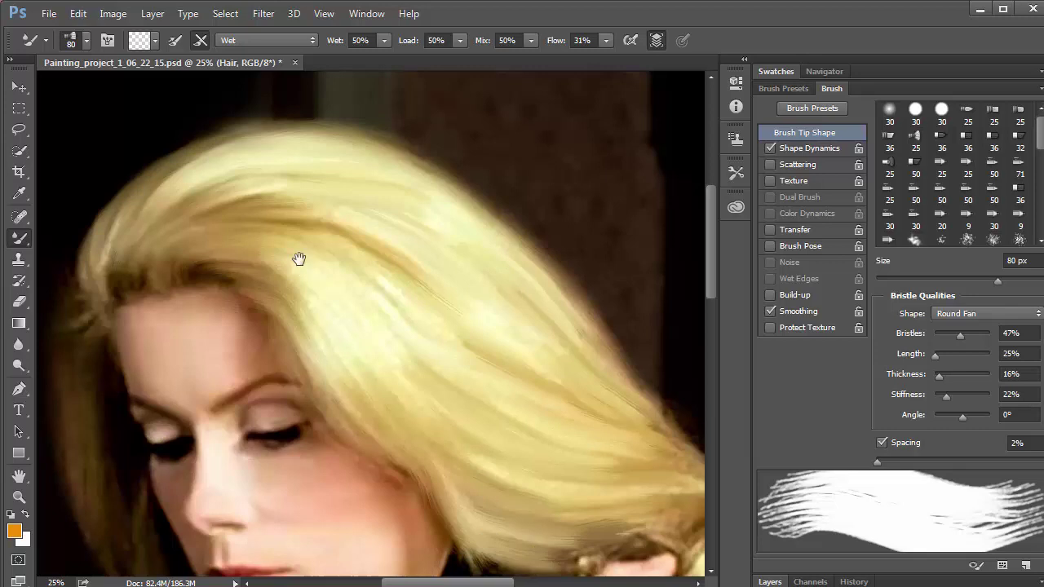
left_click_drag(298, 259, 462, 225)
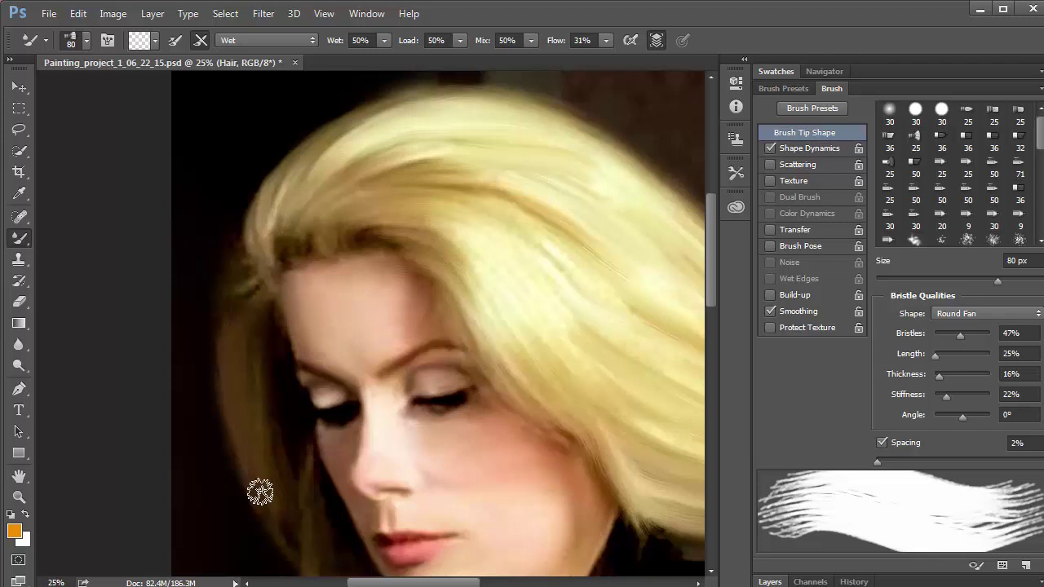
mouse_move(287, 495)
left_mouse_down()
mouse_move(295, 518)
mouse_move(266, 491)
mouse_move(305, 550)
mouse_move(314, 482)
mouse_move(327, 554)
left_mouse_up()
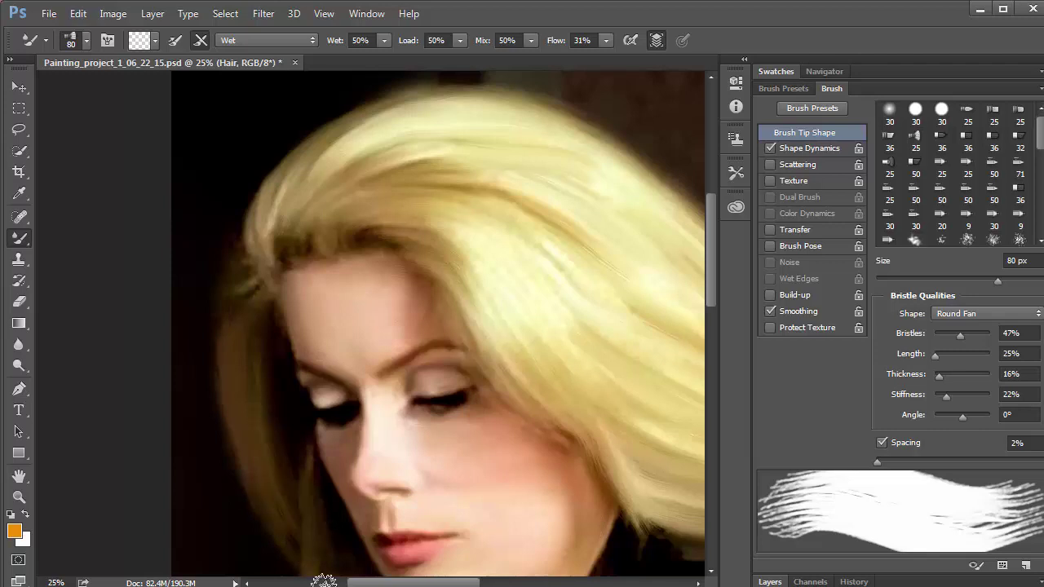
mouse_move(263, 323)
left_mouse_down()
mouse_move(228, 299)
mouse_move(241, 356)
mouse_move(252, 296)
mouse_move(226, 368)
mouse_move(258, 425)
left_mouse_up()
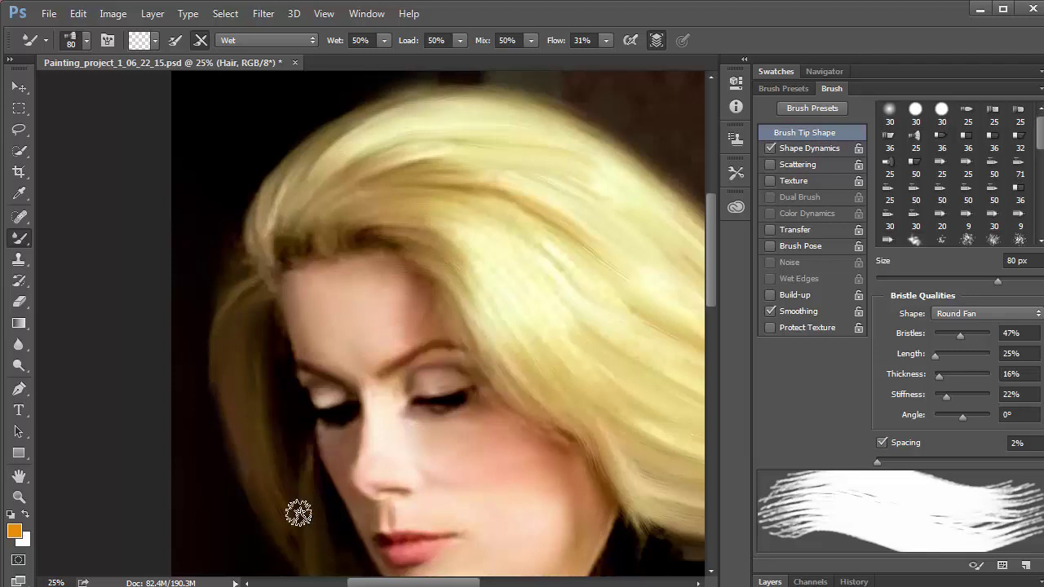
left_click_drag(281, 496, 274, 480)
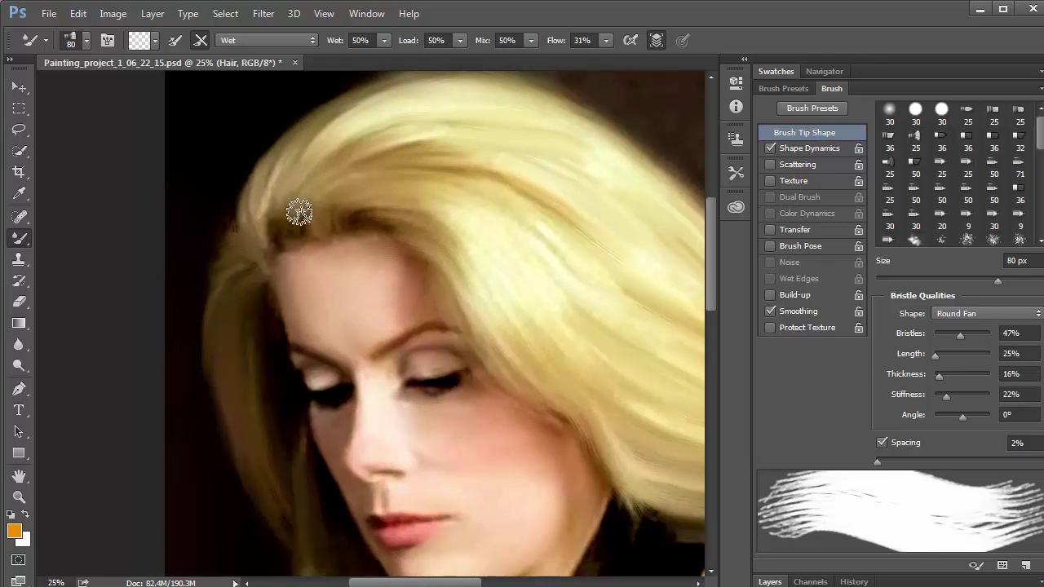
mouse_move(300, 213)
left_mouse_down()
mouse_move(279, 250)
mouse_move(282, 205)
left_mouse_up()
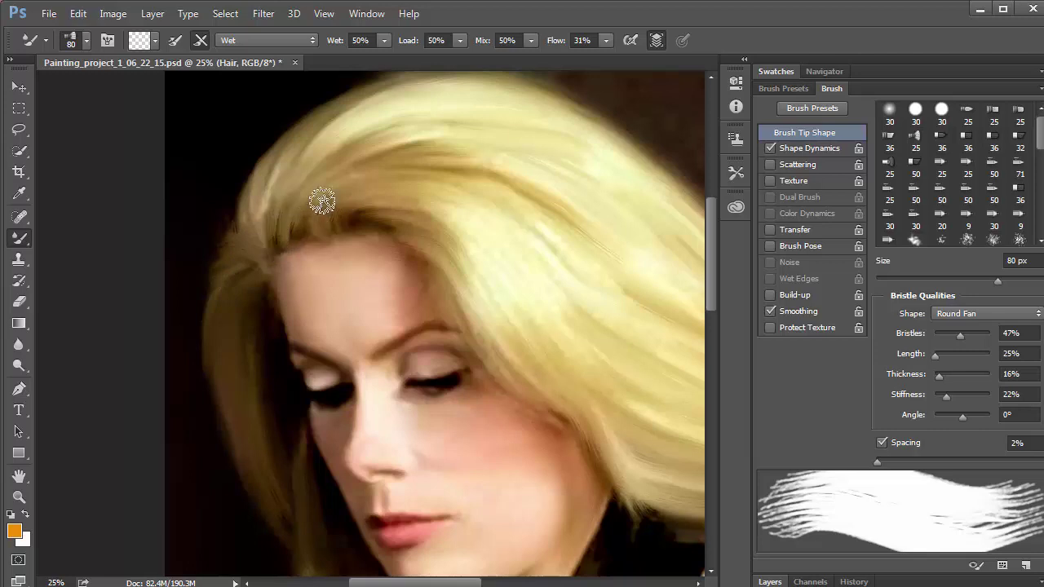
Blend the bright streaks in the hair strands falling below the chin
scroll(298, 245, "down", 5)
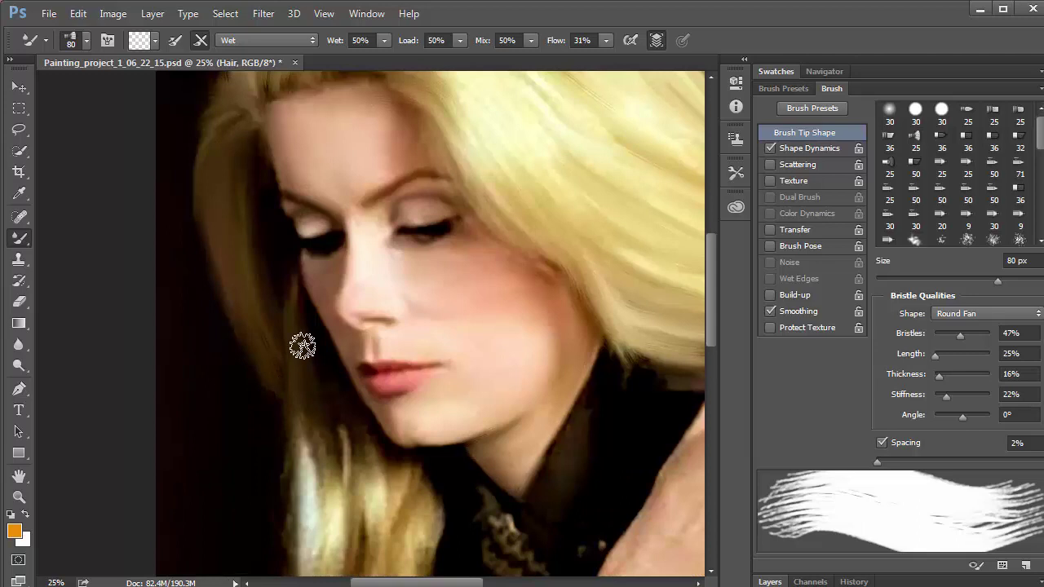
mouse_move(303, 477)
left_mouse_down()
mouse_move(311, 537)
mouse_move(322, 504)
mouse_move(329, 510)
mouse_move(313, 529)
mouse_move(301, 476)
mouse_move(315, 486)
mouse_move(329, 457)
mouse_move(348, 545)
mouse_move(332, 553)
mouse_move(325, 482)
mouse_move(362, 498)
mouse_move(342, 446)
mouse_move(366, 542)
mouse_move(353, 503)
mouse_move(385, 539)
mouse_move(373, 486)
left_mouse_up()
mouse_move(375, 529)
left_mouse_down()
mouse_move(396, 492)
mouse_move(392, 550)
mouse_move(378, 564)
mouse_move(376, 531)
left_mouse_up()
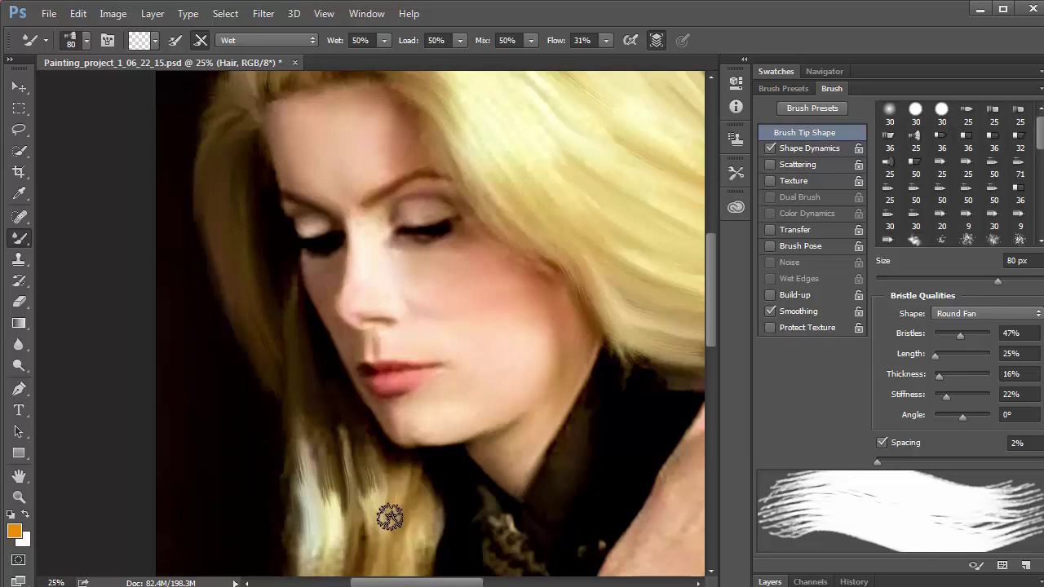
left_click_drag(441, 403, 467, 264)
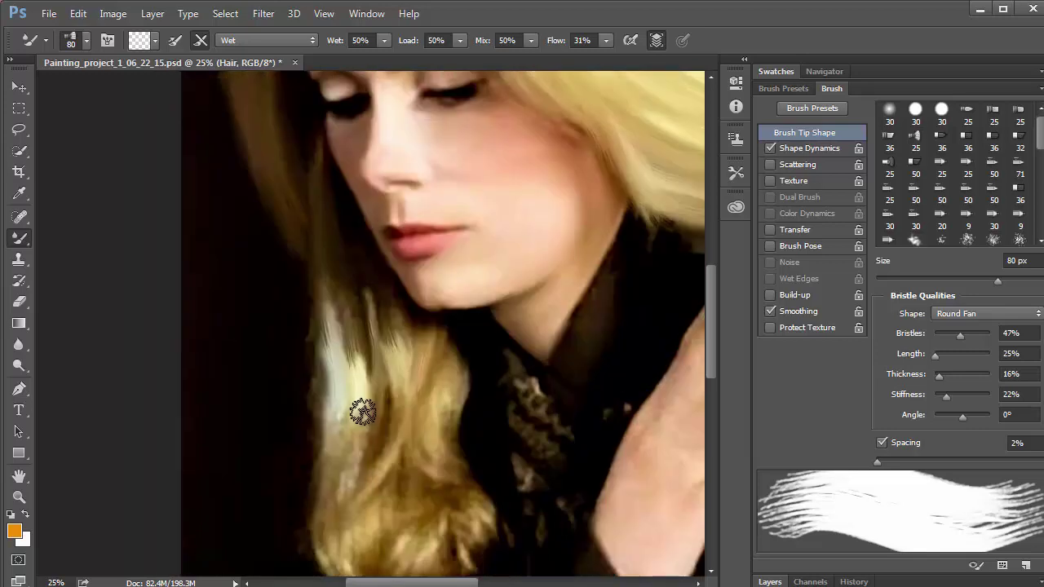
mouse_move(363, 412)
left_mouse_down()
mouse_move(347, 484)
mouse_move(333, 433)
mouse_move(331, 441)
mouse_move(328, 531)
mouse_move(327, 494)
mouse_move(349, 447)
mouse_move(354, 494)
mouse_move(389, 405)
mouse_move(369, 474)
mouse_move(397, 429)
mouse_move(383, 468)
left_mouse_up()
mouse_move(363, 502)
left_mouse_down()
mouse_move(377, 340)
mouse_move(373, 390)
mouse_move(338, 392)
mouse_move(310, 342)
mouse_move(313, 421)
mouse_move(314, 334)
mouse_move(301, 517)
mouse_move(282, 463)
left_mouse_up()
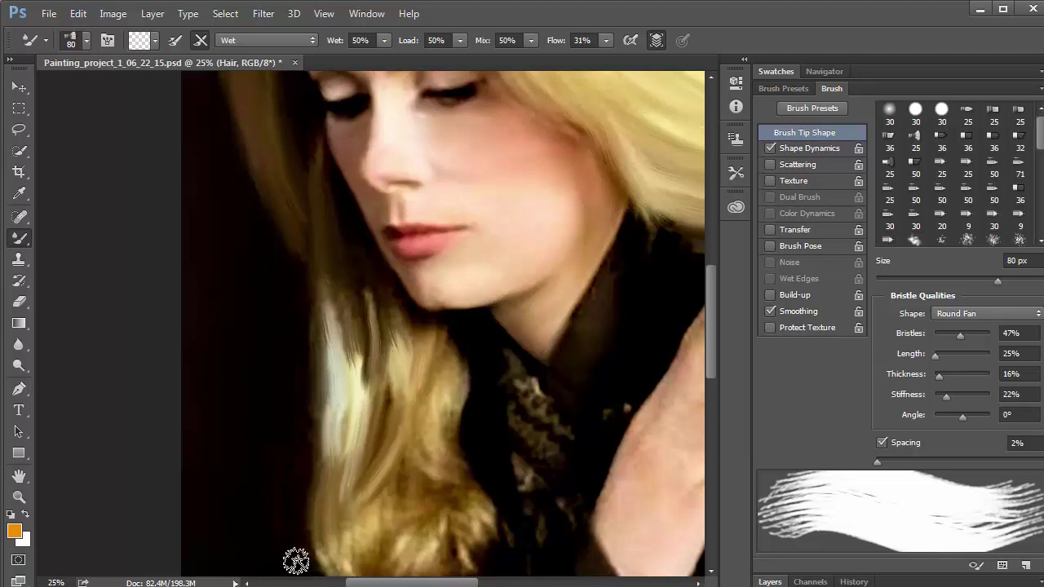
scroll(403, 469, "down", 3)
Smooth the highlight streak and curled strand tips below the chin, then zoom out
mouse_move(374, 234)
left_mouse_down()
mouse_move(356, 244)
mouse_move(337, 201)
mouse_move(384, 206)
left_mouse_up()
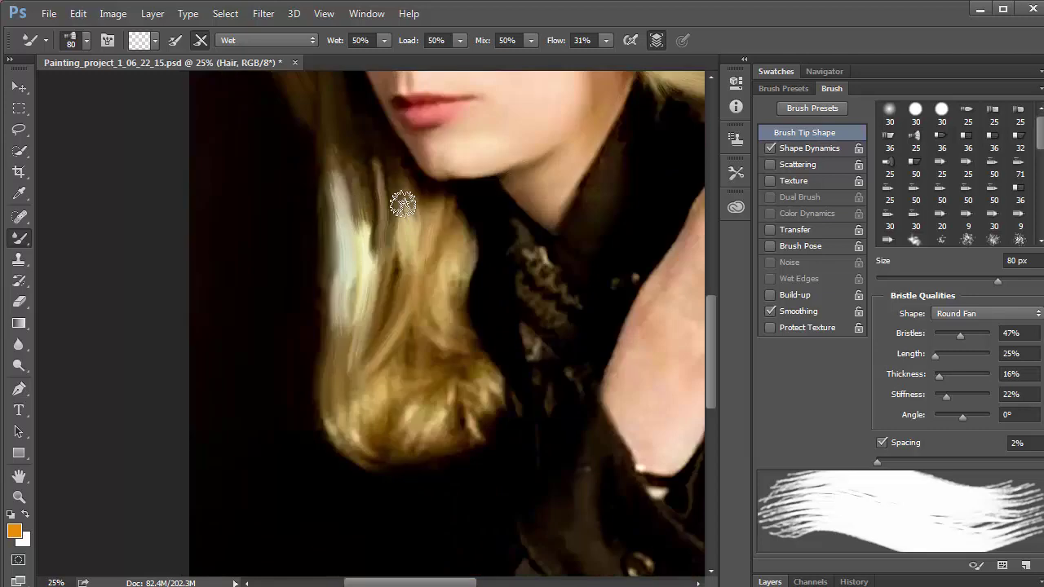
mouse_move(413, 243)
left_mouse_down()
mouse_move(403, 207)
mouse_move(402, 303)
mouse_move(365, 419)
mouse_move(332, 410)
mouse_move(360, 459)
mouse_move(337, 423)
mouse_move(367, 441)
mouse_move(348, 399)
mouse_move(349, 414)
mouse_move(335, 416)
mouse_move(337, 368)
mouse_move(409, 439)
mouse_move(427, 417)
mouse_move(415, 442)
mouse_move(404, 422)
mouse_move(404, 443)
mouse_move(427, 430)
mouse_move(424, 456)
mouse_move(461, 445)
mouse_move(390, 465)
mouse_move(463, 443)
mouse_move(455, 397)
mouse_move(454, 421)
mouse_move(475, 439)
mouse_move(467, 393)
mouse_move(479, 389)
mouse_move(491, 409)
mouse_move(484, 381)
mouse_move(499, 410)
mouse_move(444, 393)
mouse_move(431, 334)
mouse_move(467, 349)
mouse_move(443, 310)
mouse_move(464, 344)
mouse_move(463, 253)
mouse_move(461, 325)
mouse_move(489, 353)
mouse_move(482, 295)
left_mouse_up()
mouse_move(427, 254)
left_mouse_down()
mouse_move(354, 336)
mouse_move(343, 329)
mouse_move(343, 293)
mouse_move(343, 352)
mouse_move(330, 328)
mouse_move(407, 360)
mouse_move(364, 448)
mouse_move(350, 433)
mouse_move(369, 447)
mouse_move(379, 410)
mouse_move(377, 448)
left_mouse_up()
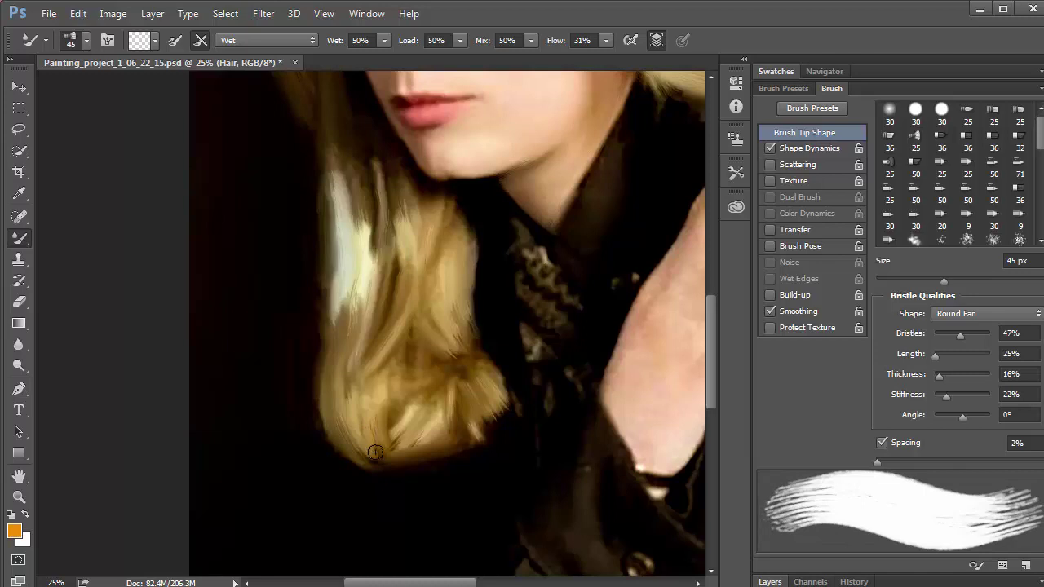
mouse_move(407, 465)
left_mouse_down()
mouse_move(419, 424)
mouse_move(401, 433)
mouse_move(397, 452)
left_mouse_up()
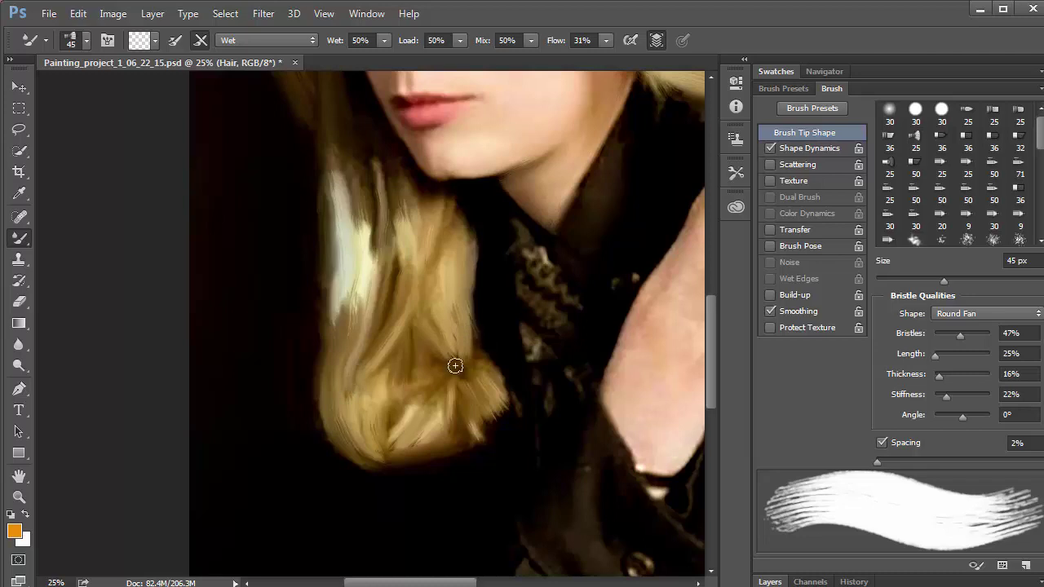
mouse_move(478, 362)
left_mouse_down()
mouse_move(448, 360)
mouse_move(467, 354)
mouse_move(427, 335)
mouse_move(488, 365)
mouse_move(456, 340)
left_mouse_up()
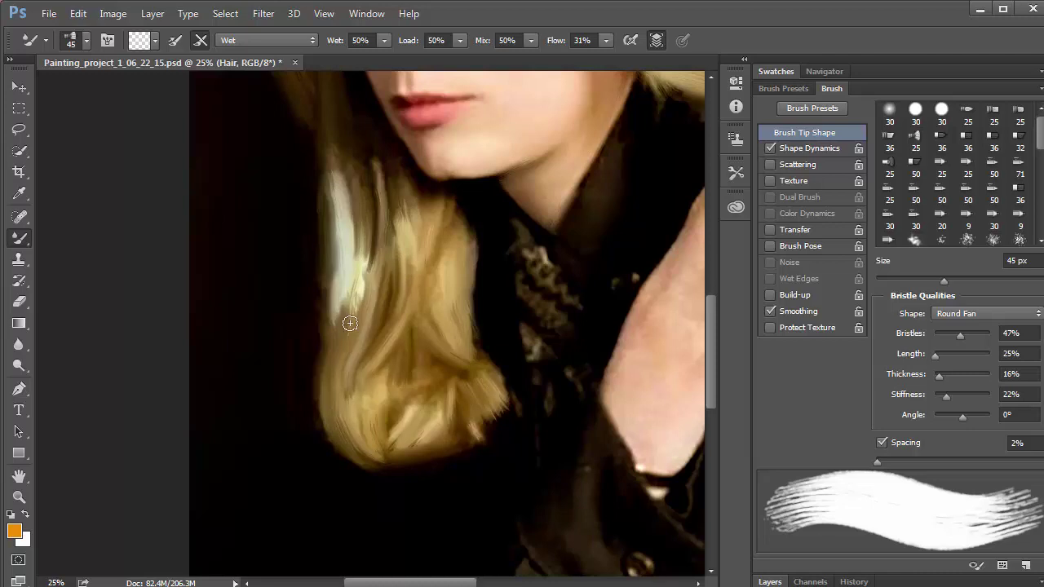
mouse_move(350, 324)
left_mouse_down()
mouse_move(368, 221)
mouse_move(352, 335)
mouse_move(363, 228)
mouse_move(354, 315)
mouse_move(351, 207)
mouse_move(356, 277)
mouse_move(344, 318)
mouse_move(348, 195)
mouse_move(354, 266)
mouse_move(341, 201)
mouse_move(361, 242)
mouse_move(360, 318)
mouse_move(372, 231)
mouse_move(369, 325)
left_mouse_up()
mouse_move(370, 276)
left_mouse_down()
mouse_move(354, 384)
mouse_move(360, 430)
mouse_move(356, 400)
mouse_move(386, 372)
left_mouse_up()
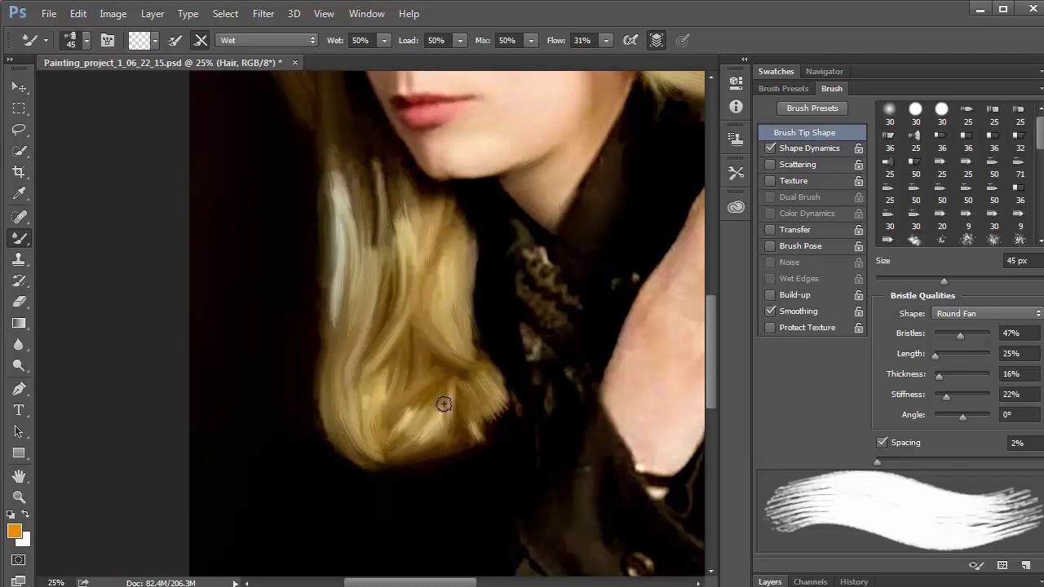
key("ctrl+minus")
key("ctrl+minus")
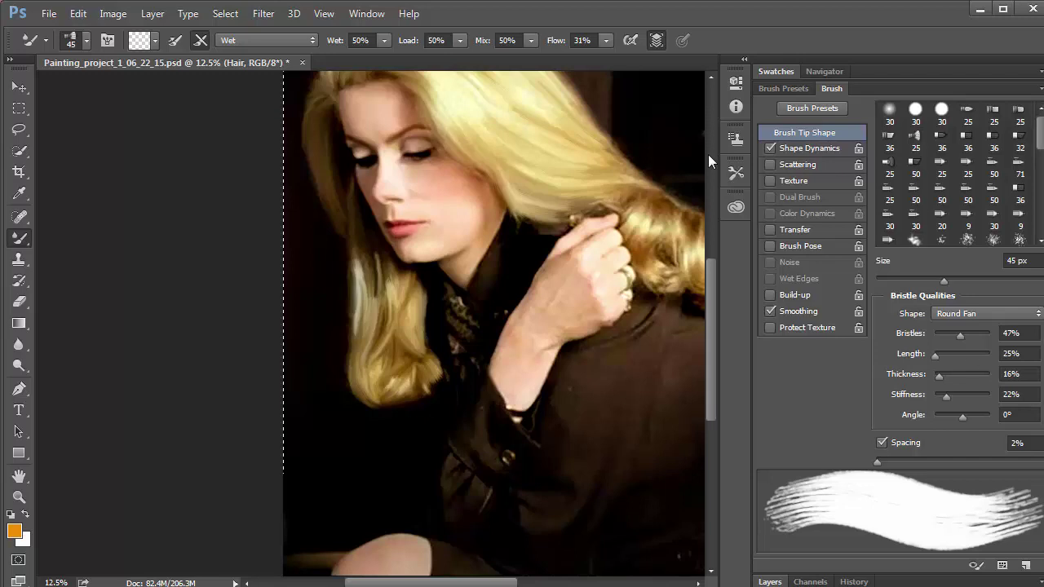
Show the Layers panel, toggle the Hair layer to compare, then zoom into the curl
left_click(770, 583)
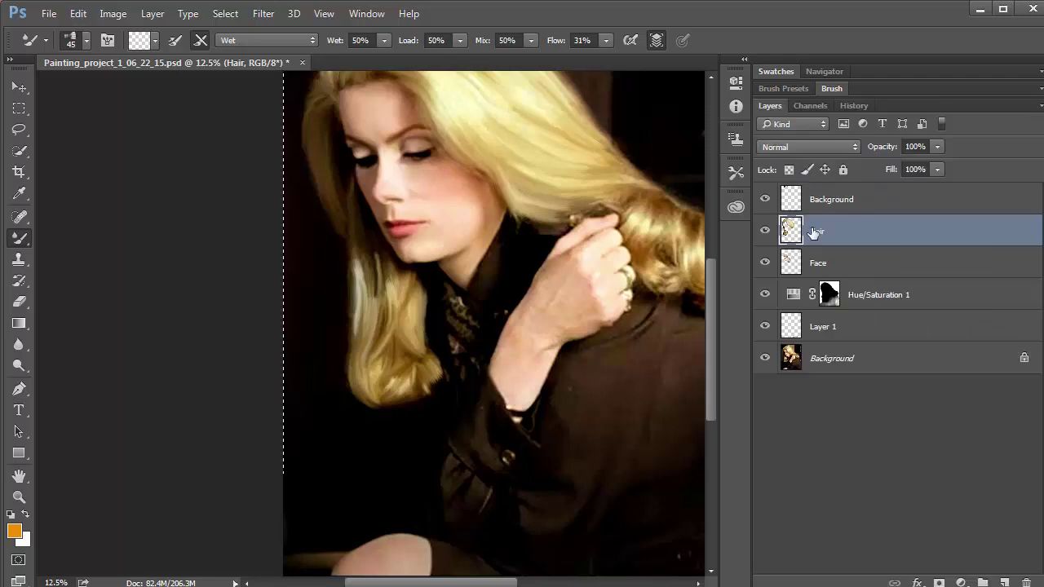
left_click(765, 231)
left_click(765, 232)
left_click(765, 232)
left_click(765, 232)
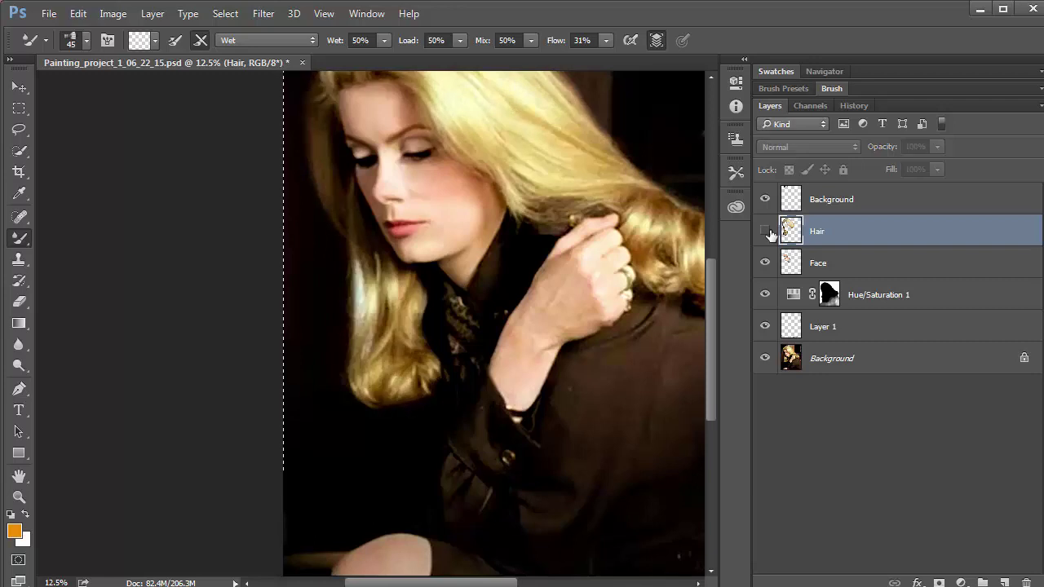
left_click(765, 232)
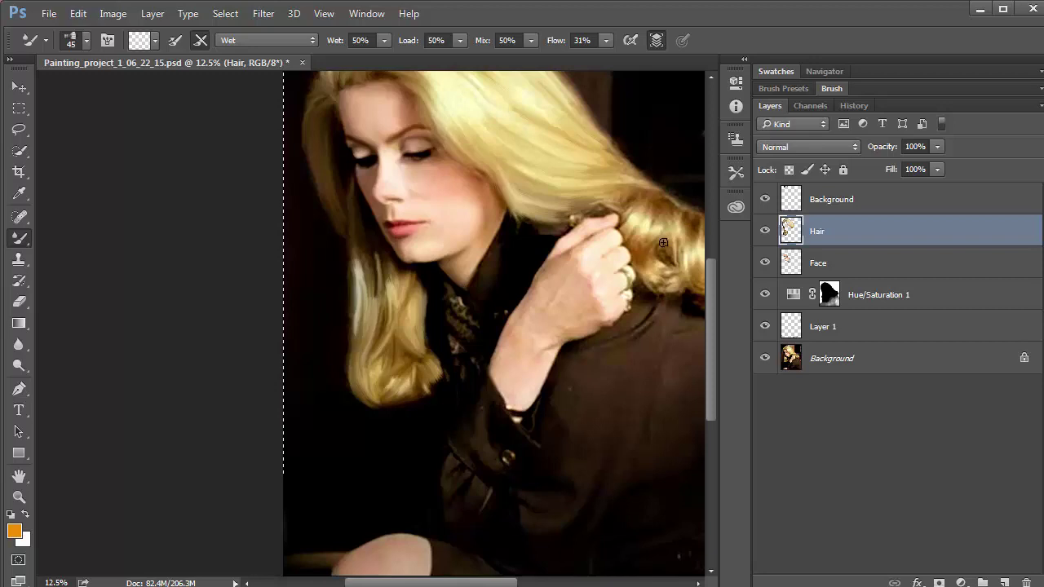
left_click_drag(664, 242, 524, 304)
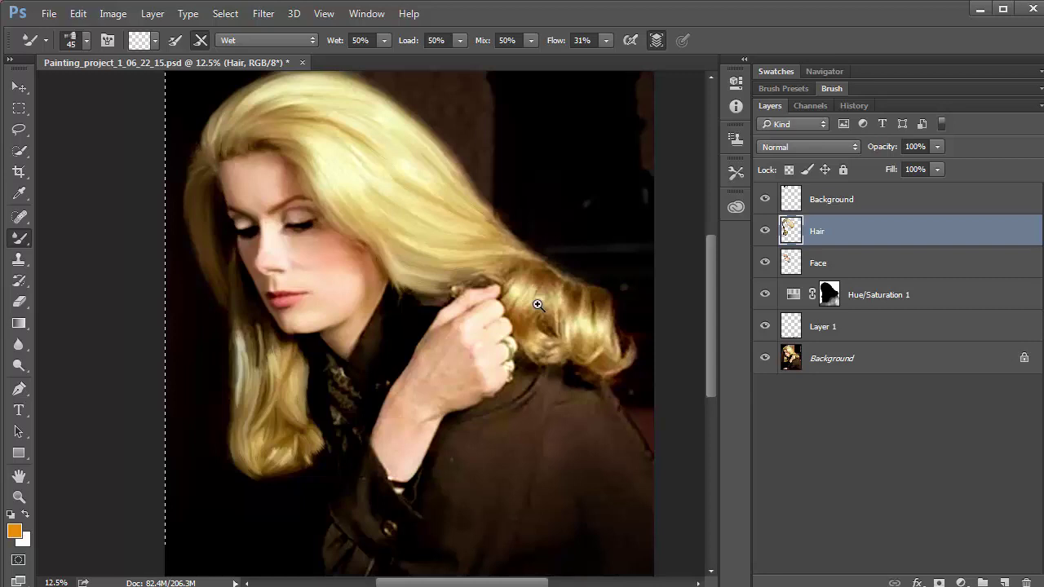
left_click(538, 304)
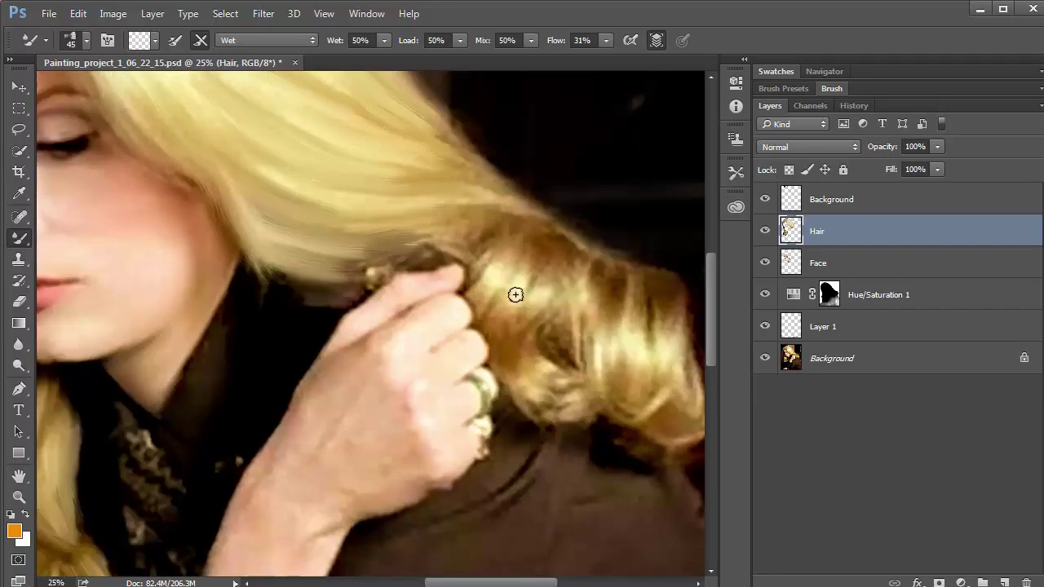
Smear and brighten the golden curl beside the hand into smooth strands, then zoom out
mouse_move(516, 295)
left_mouse_down()
mouse_move(552, 297)
mouse_move(536, 319)
mouse_move(507, 297)
mouse_move(507, 280)
mouse_move(478, 292)
mouse_move(560, 311)
mouse_move(538, 304)
mouse_move(621, 343)
left_mouse_up()
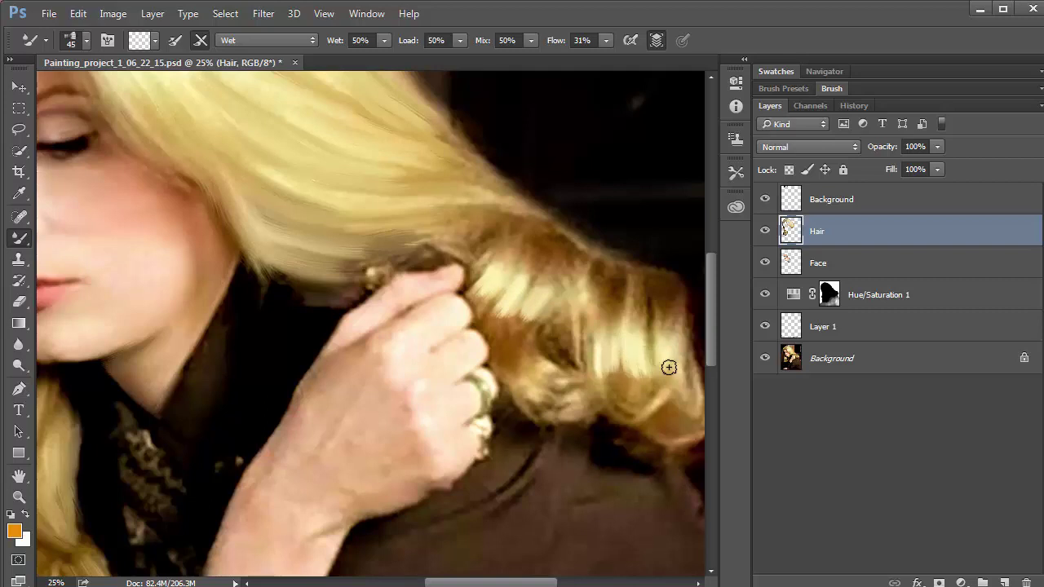
mouse_move(669, 367)
left_mouse_down()
mouse_move(683, 345)
mouse_move(664, 358)
mouse_move(659, 341)
left_mouse_up()
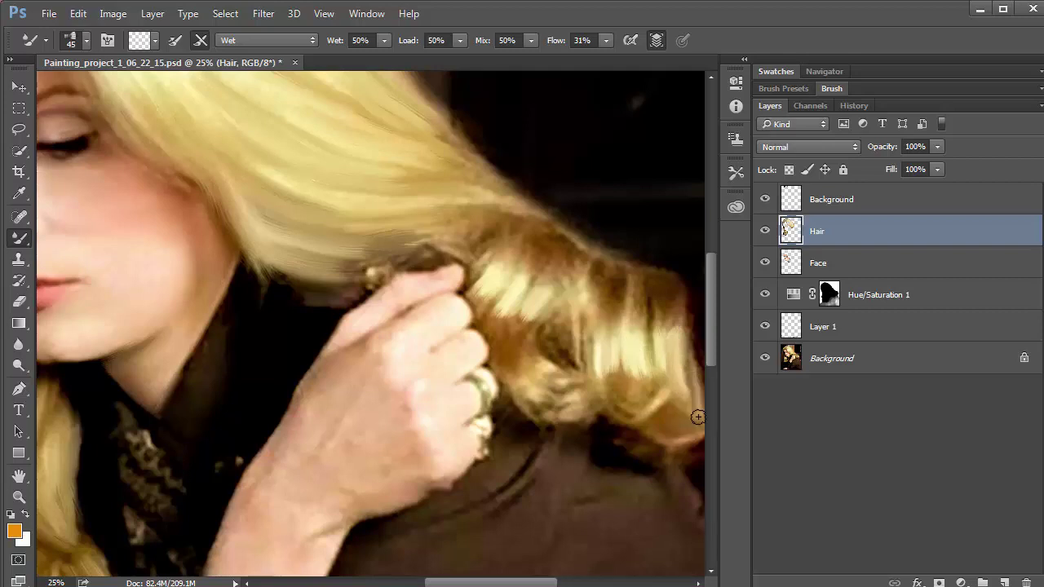
mouse_move(692, 412)
left_mouse_down()
mouse_move(692, 369)
mouse_move(674, 358)
mouse_move(702, 401)
mouse_move(681, 358)
mouse_move(688, 405)
mouse_move(669, 413)
mouse_move(633, 369)
mouse_move(635, 380)
mouse_move(619, 367)
mouse_move(619, 384)
mouse_move(611, 362)
mouse_move(625, 396)
left_mouse_up()
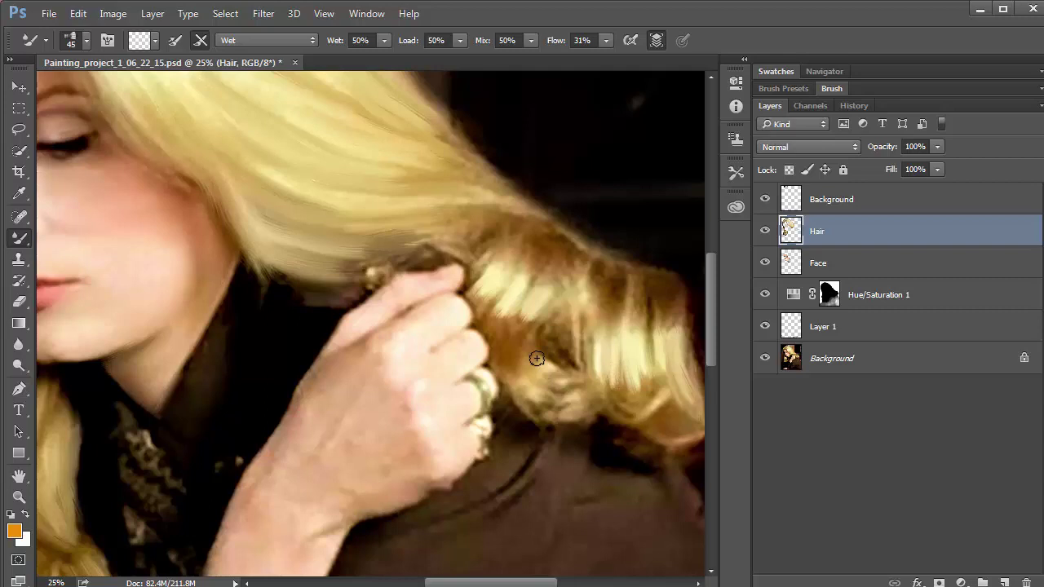
mouse_move(543, 378)
left_mouse_down()
mouse_move(522, 387)
mouse_move(546, 387)
mouse_move(531, 403)
mouse_move(536, 422)
mouse_move(517, 392)
mouse_move(561, 412)
mouse_move(546, 412)
mouse_move(536, 398)
mouse_move(569, 393)
left_mouse_up()
mouse_move(520, 356)
left_mouse_down()
mouse_move(517, 342)
mouse_move(510, 364)
mouse_move(522, 318)
mouse_move(498, 318)
mouse_move(494, 334)
mouse_move(483, 299)
left_mouse_up()
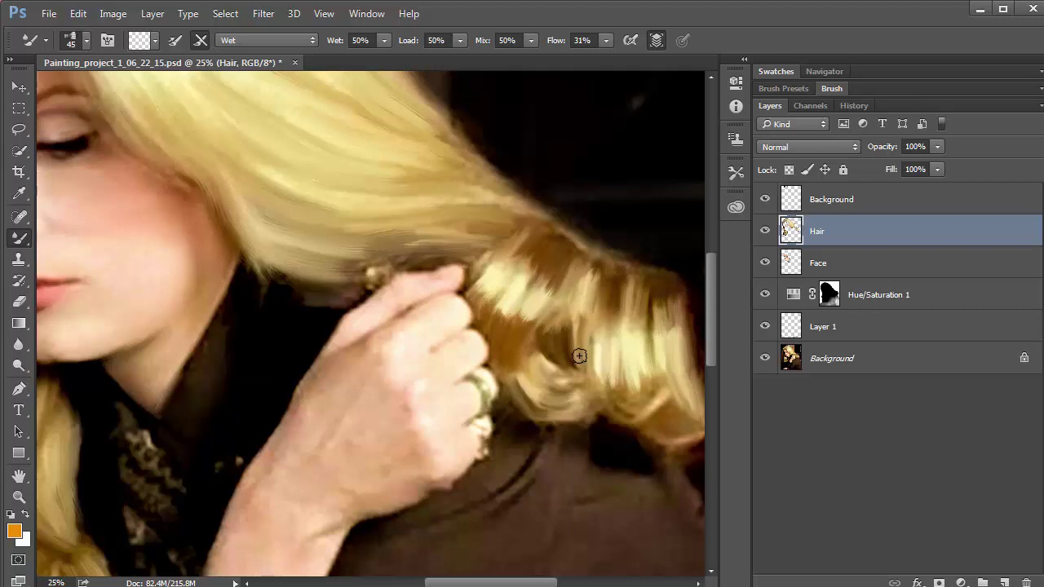
key("ctrl+minus")
key("ctrl+minus")
key("ctrl+minus")
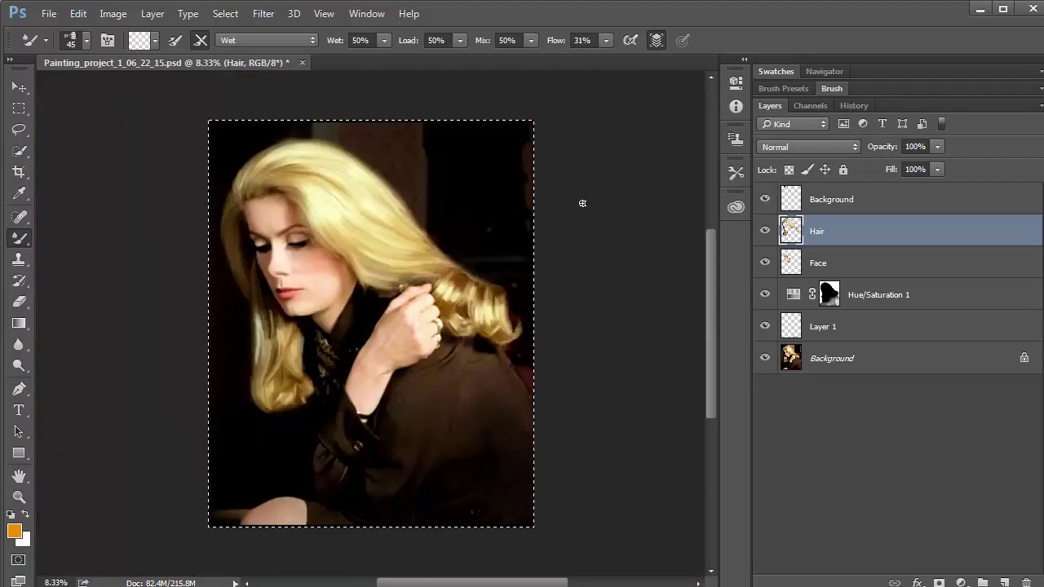
Deselect the canvas and toggle the Hair layer's visibility repeatedly, leaving it shown
key("ctrl+d")
left_click(765, 232)
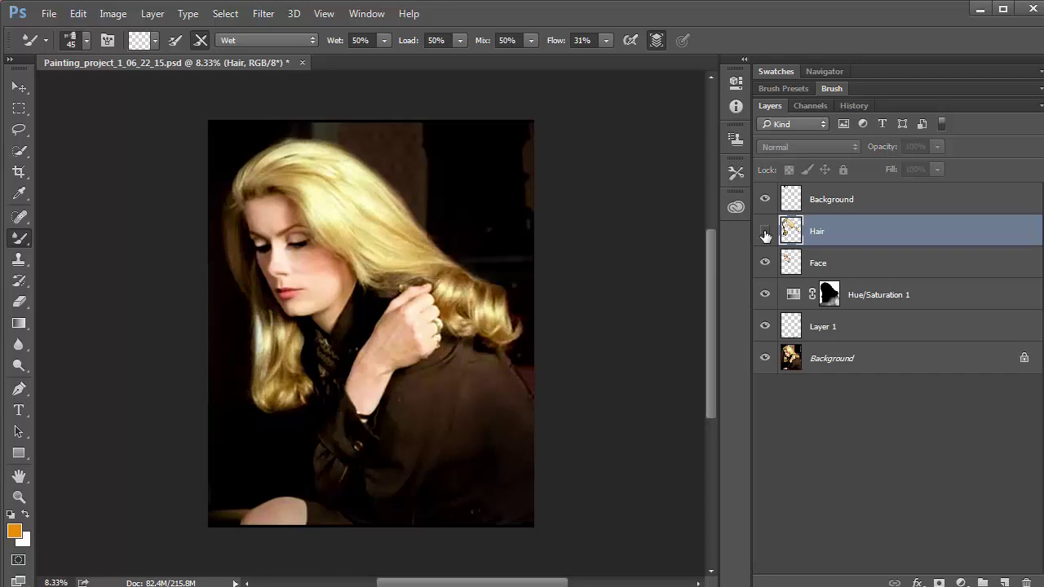
left_click(765, 232)
left_click(765, 233)
left_click(765, 233)
left_click(765, 233)
left_click(765, 233)
left_click(766, 232)
left_click(765, 234)
left_click(766, 233)
left_click(765, 234)
left_click(765, 233)
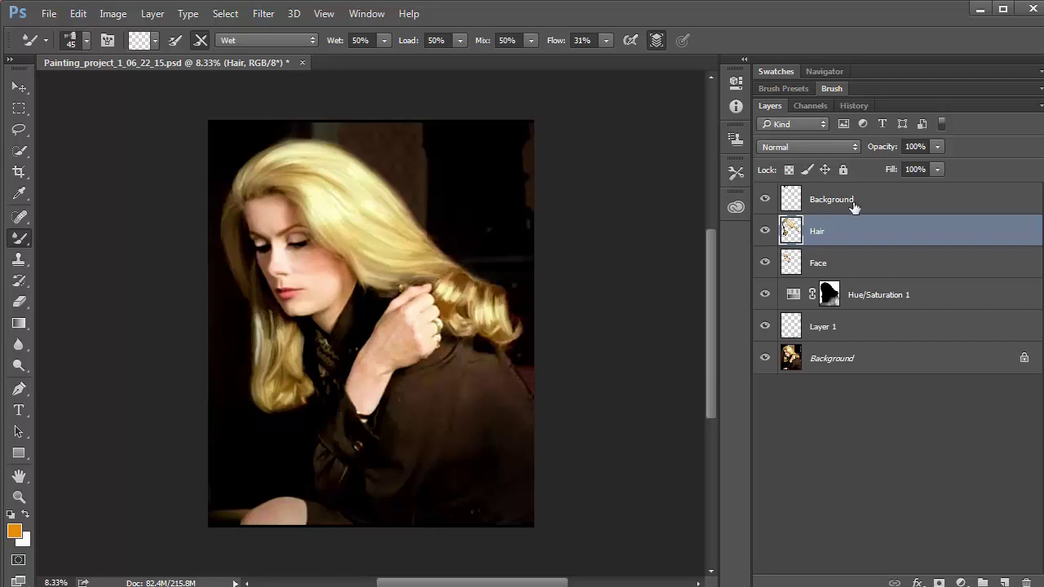
Rename the top layer to 'Right Hand' and zoom in on the hand
left_click(880, 204)
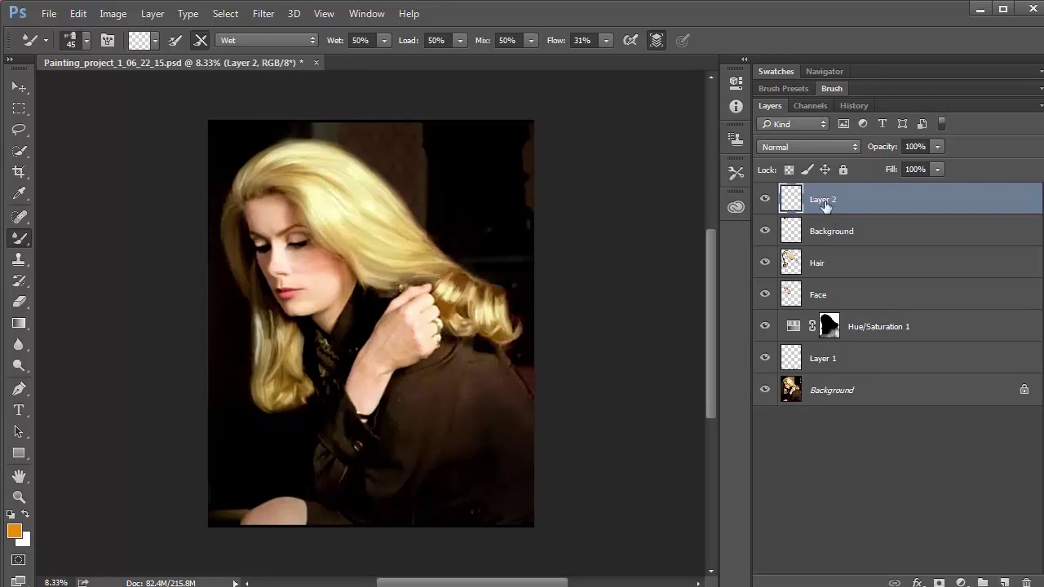
double_click(826, 204)
type("Right Hand")
key("Return")
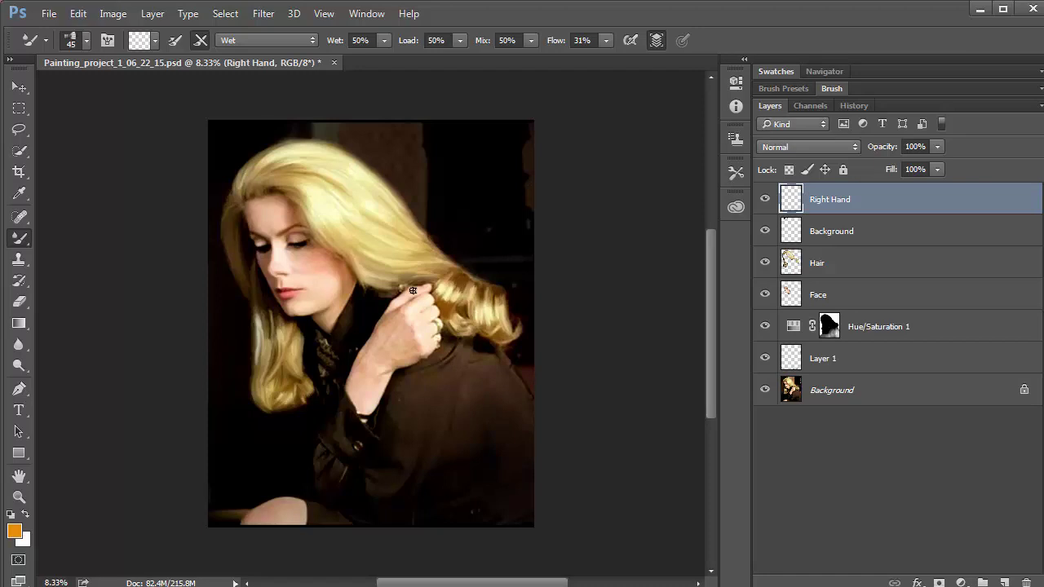
left_click(398, 337, "ctrl")
left_click(398, 337, "ctrl")
left_click(398, 337, "ctrl")
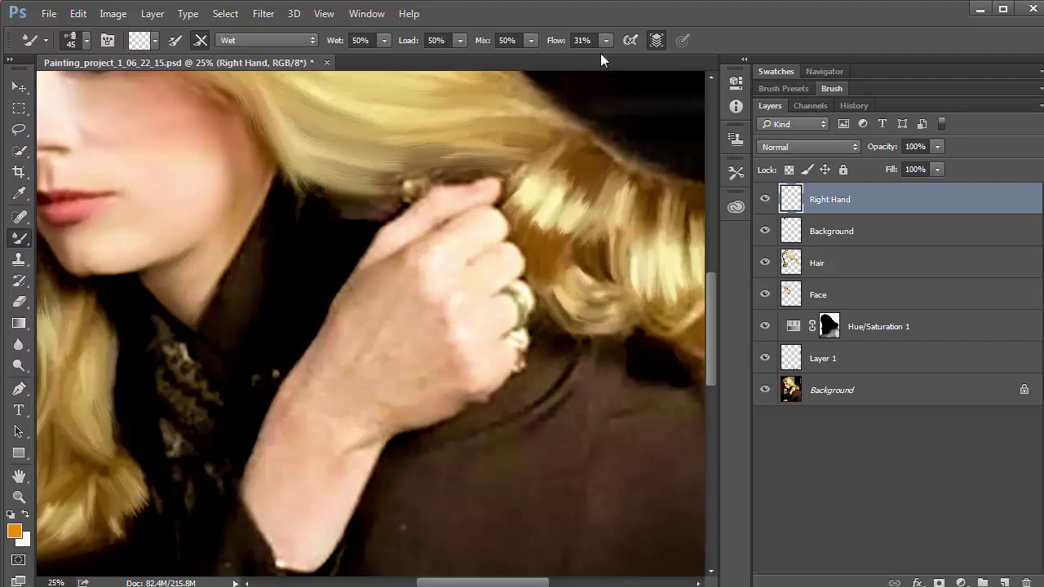
Set Mix to 22% and smooth the wrist skin with a larger brush
left_click(530, 41)
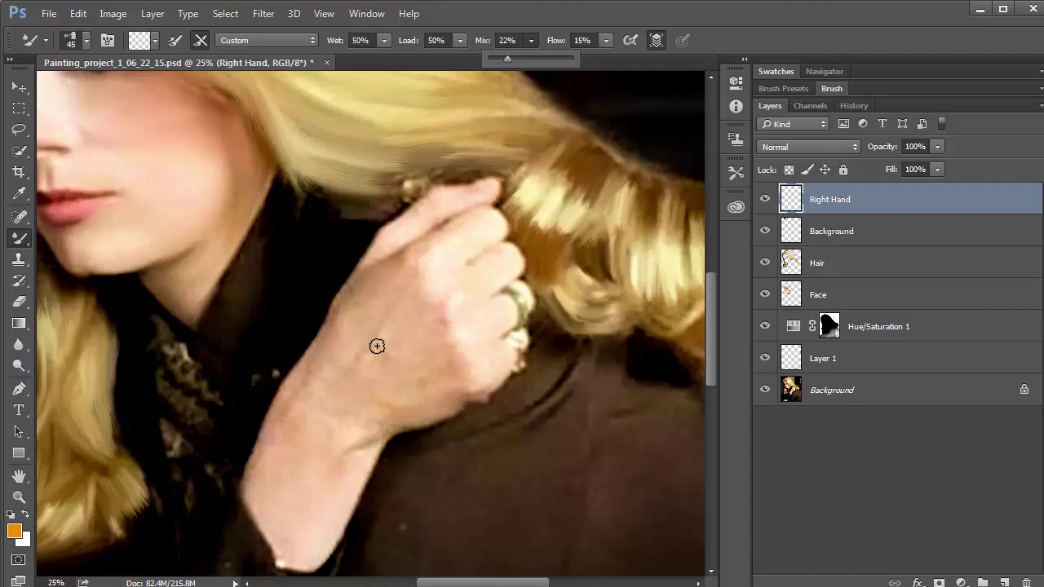
key("bracketright")
key("bracketright")
key("bracketright")
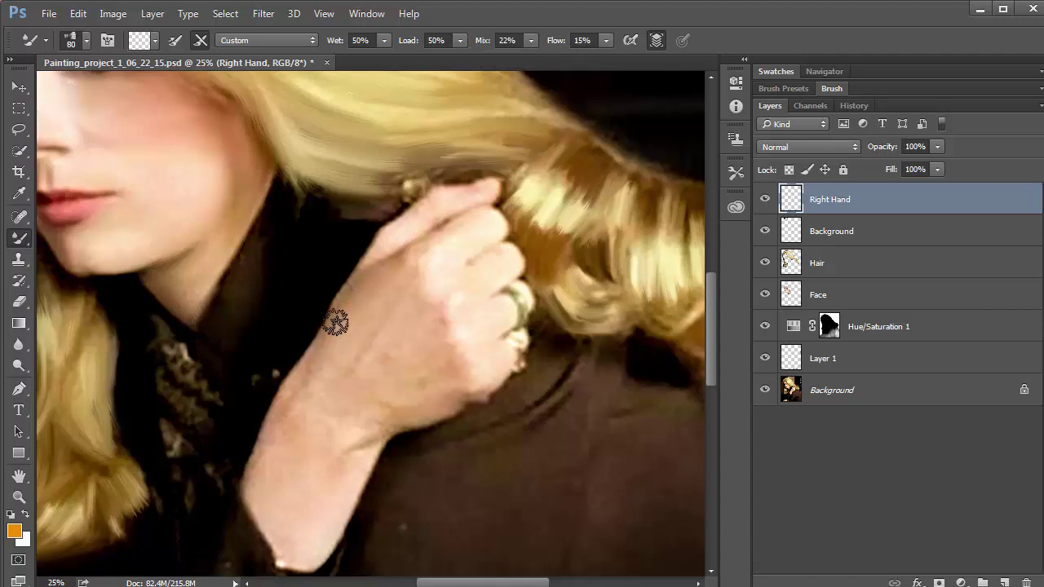
left_click_drag(312, 372, 302, 387)
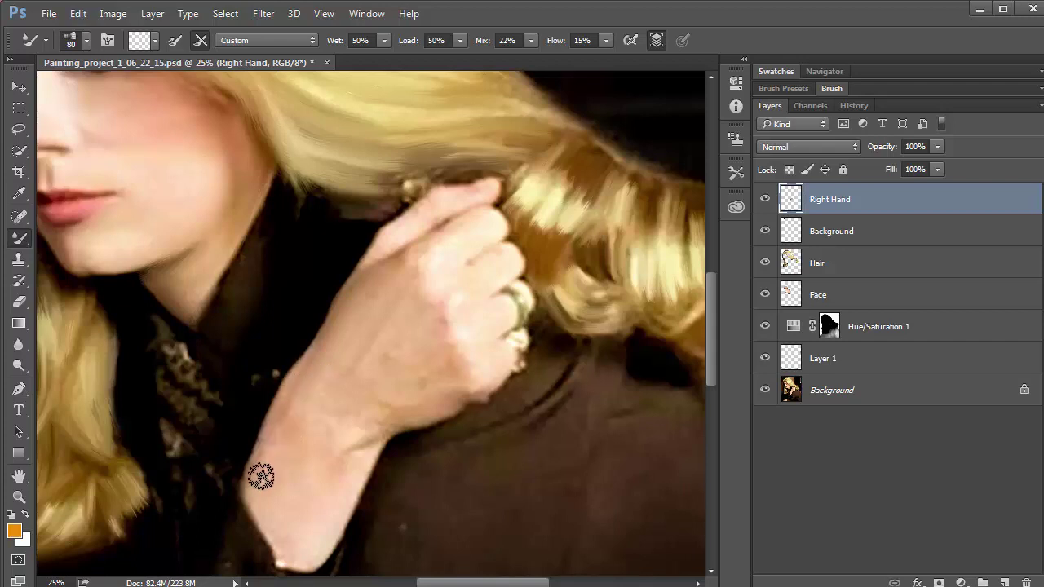
mouse_move(275, 515)
left_mouse_down()
mouse_move(291, 492)
mouse_move(327, 507)
left_mouse_up()
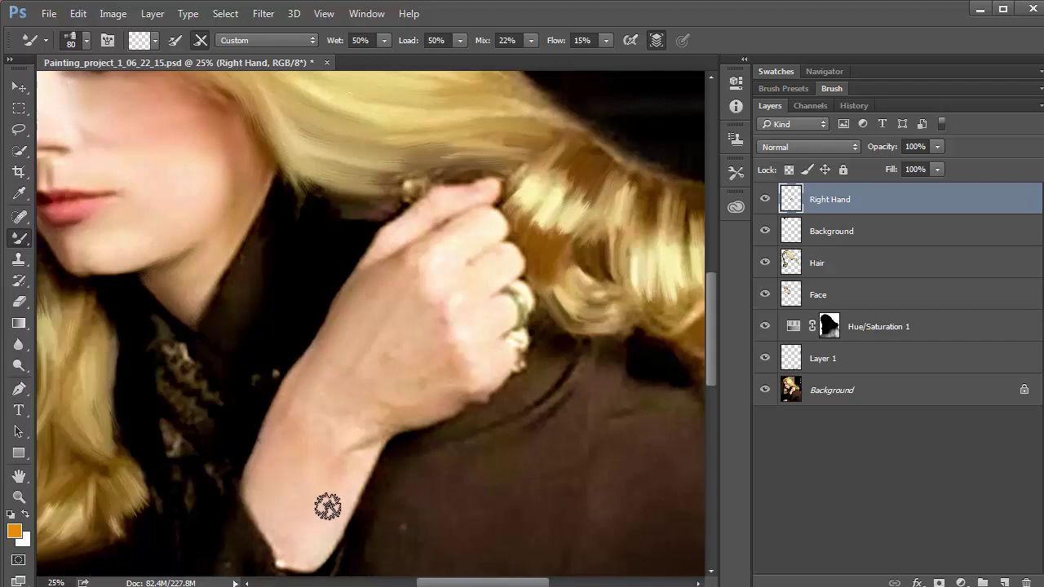
left_click_drag(373, 428, 357, 454)
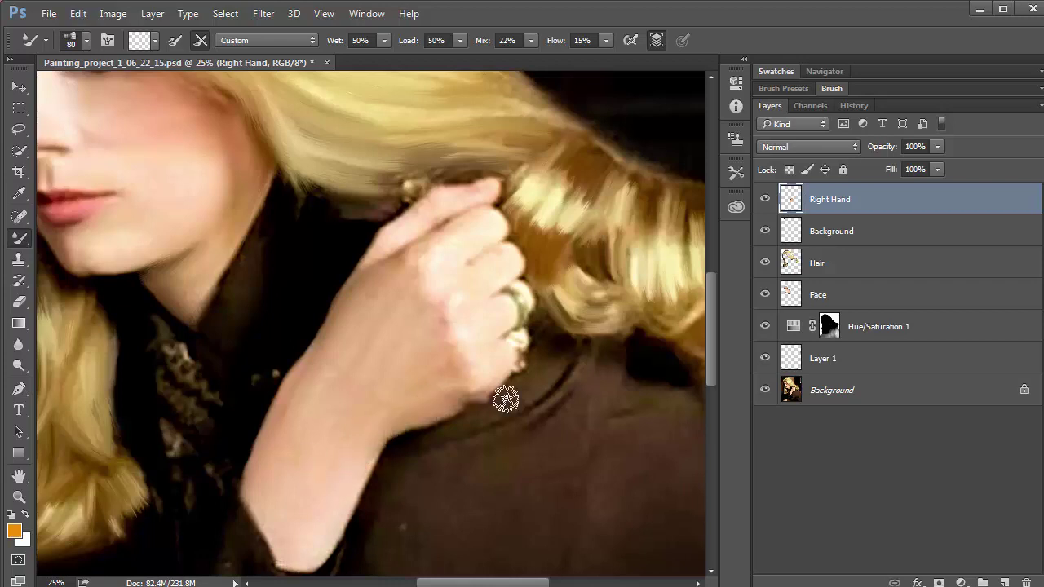
Zoom in and smooth the back of the hand and its lower edge with a smaller brush
left_click(414, 354)
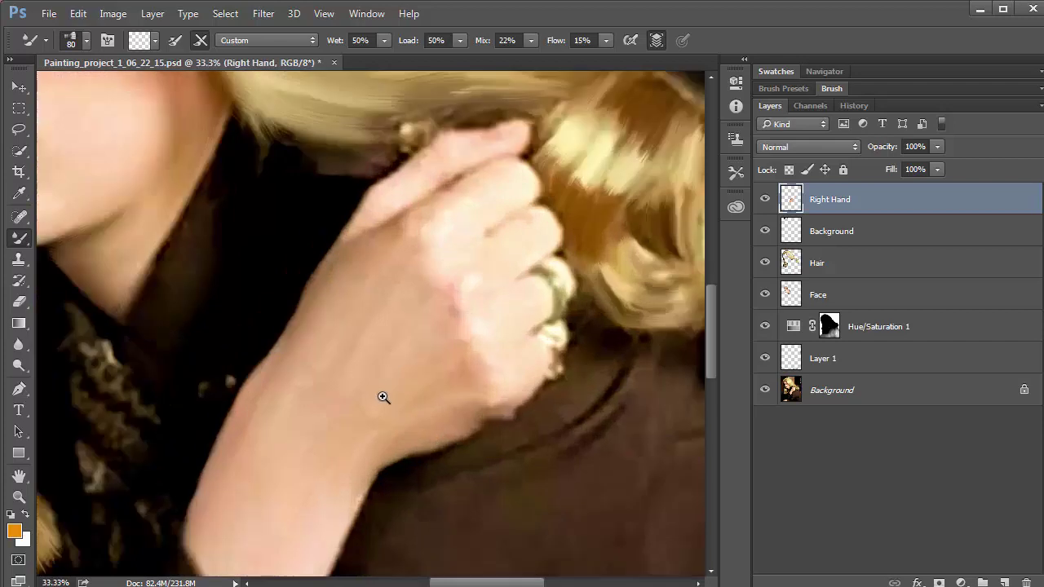
left_click(383, 397)
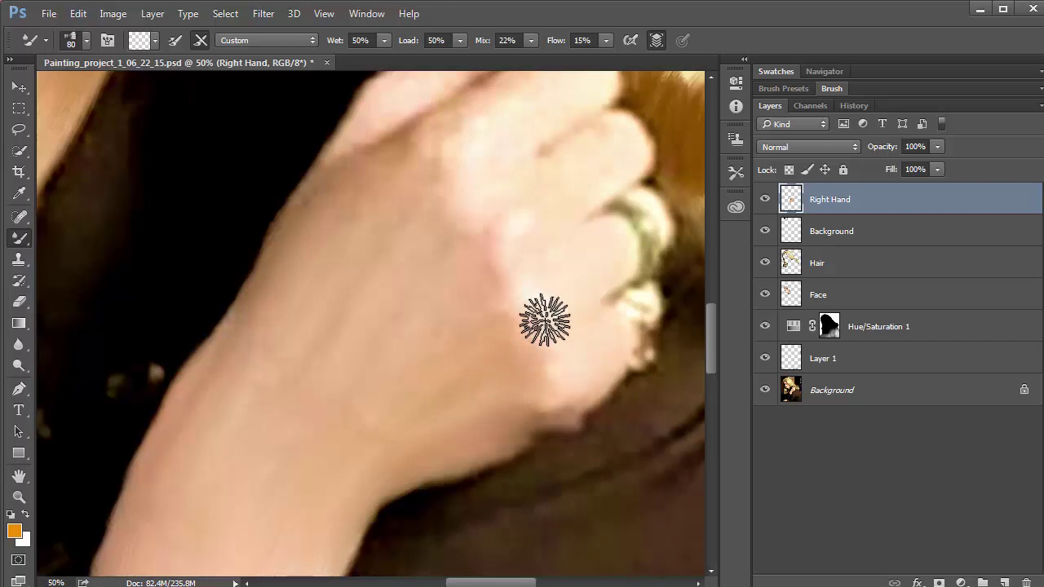
left_click_drag(571, 367, 517, 223)
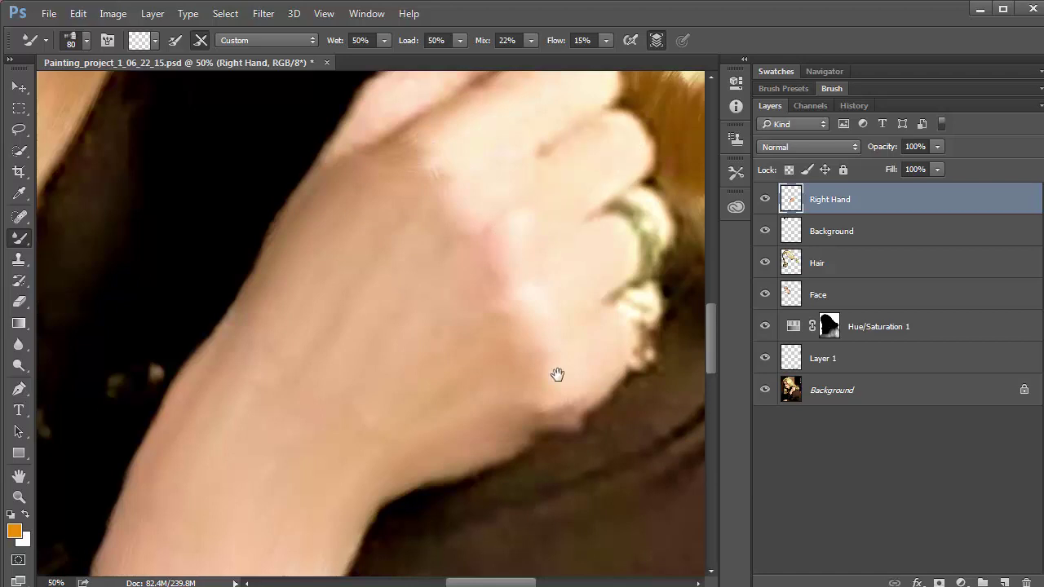
left_click_drag(557, 374, 534, 493)
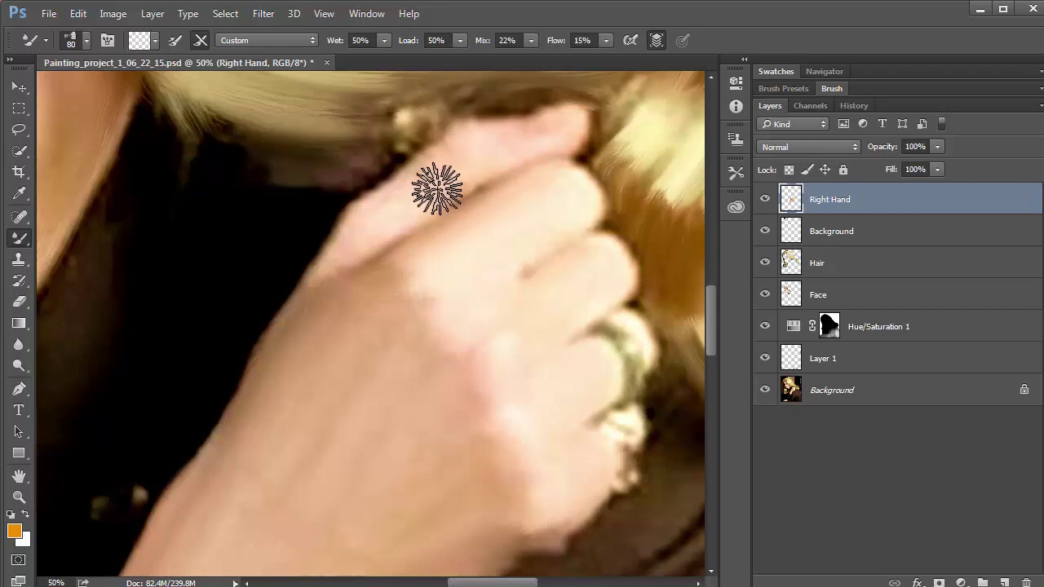
key("bracketleft")
key("bracketleft")
key("bracketleft")
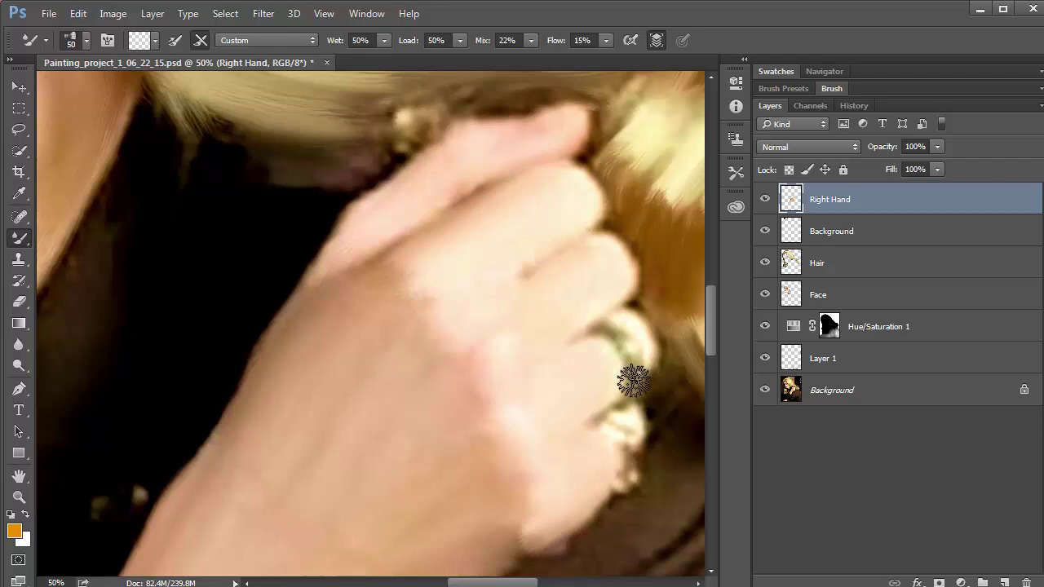
key("bracketleft")
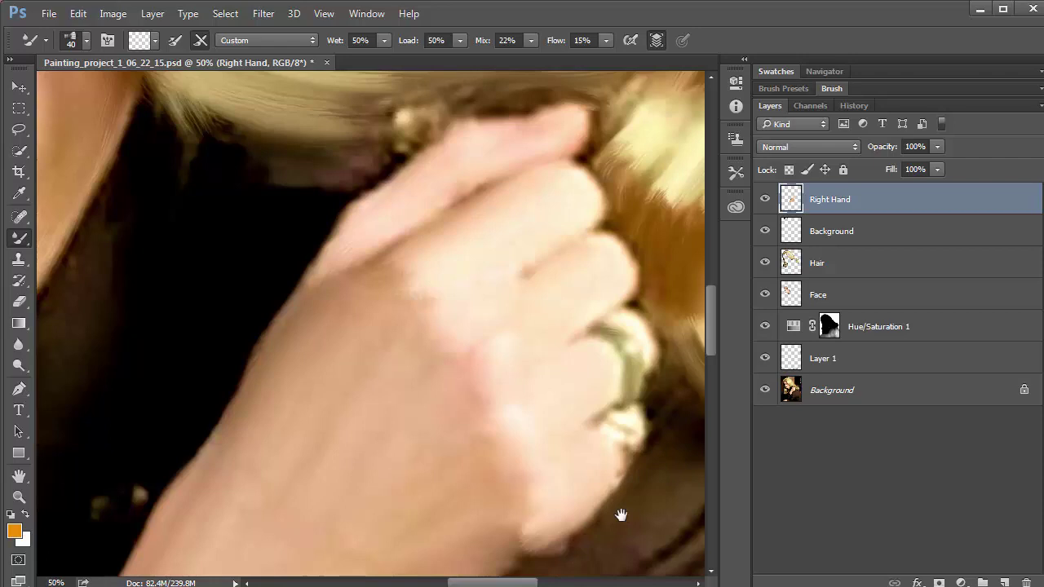
left_click_drag(621, 515, 652, 424)
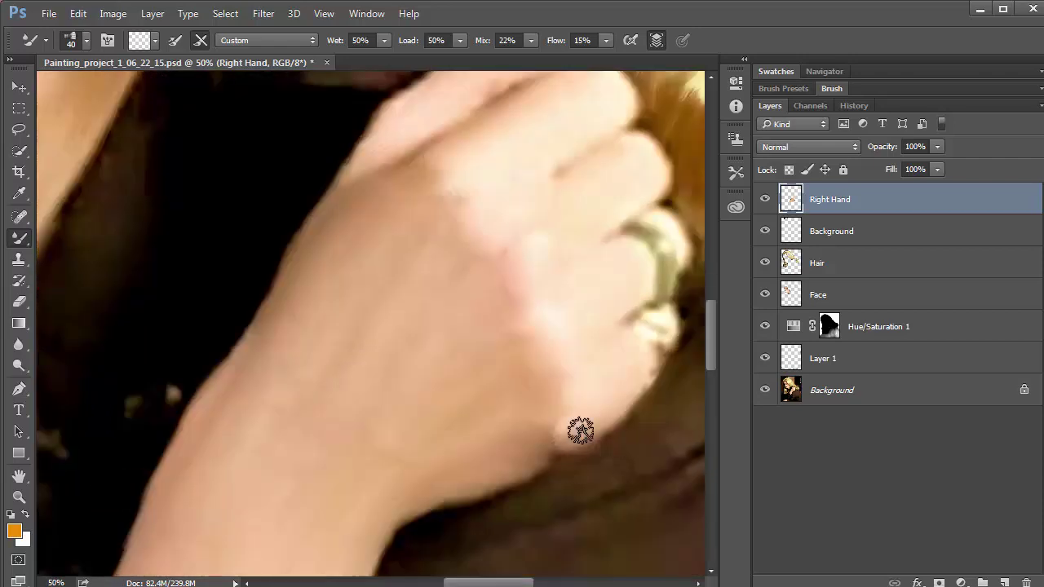
mouse_move(587, 419)
left_mouse_down()
mouse_move(500, 477)
mouse_move(577, 443)
mouse_move(557, 435)
mouse_move(509, 463)
mouse_move(560, 442)
mouse_move(525, 441)
mouse_move(551, 439)
mouse_move(554, 454)
mouse_move(494, 453)
mouse_move(563, 444)
mouse_move(539, 448)
mouse_move(582, 406)
mouse_move(514, 437)
mouse_move(591, 412)
mouse_move(445, 409)
left_mouse_up()
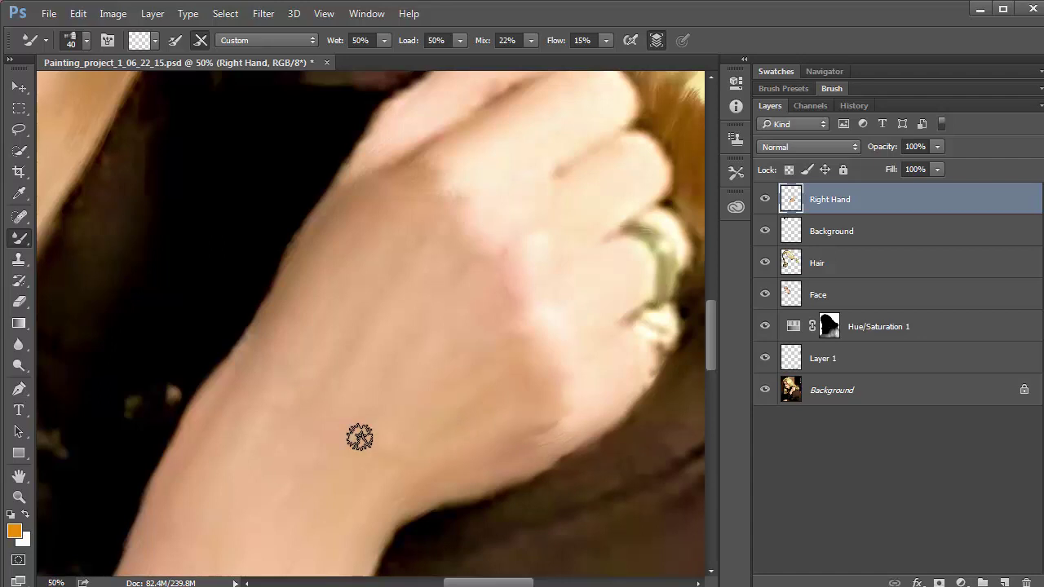
scroll(360, 438, "down", 3)
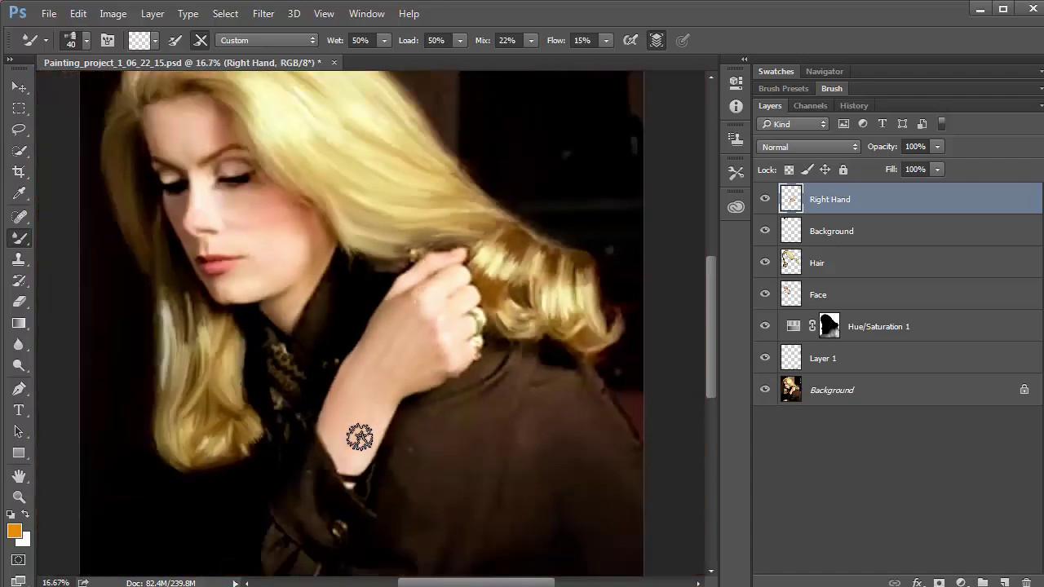
scroll(360, 438, "down", 1)
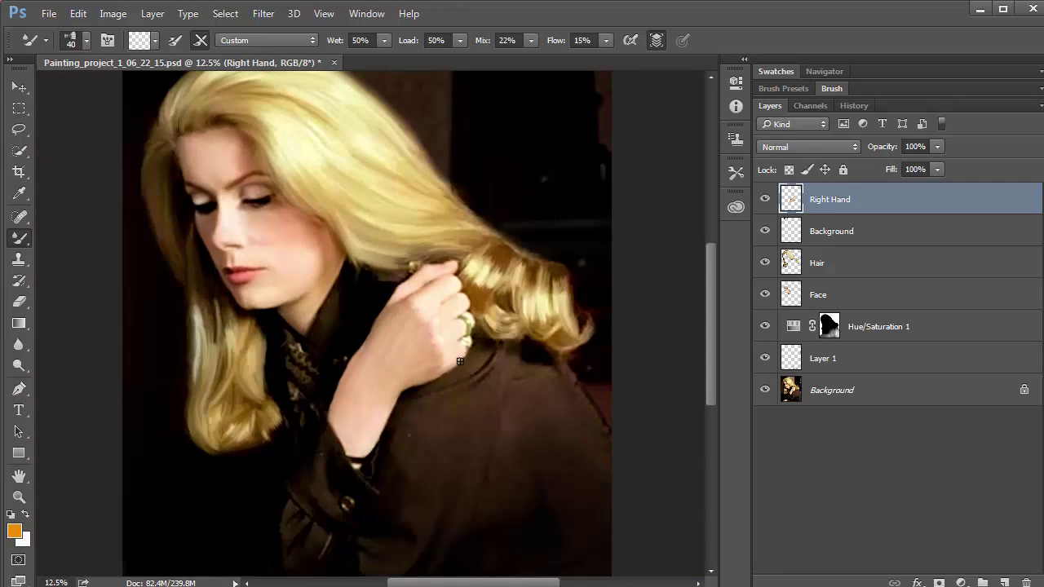
left_click(765, 202)
left_click(765, 203)
left_click(765, 203)
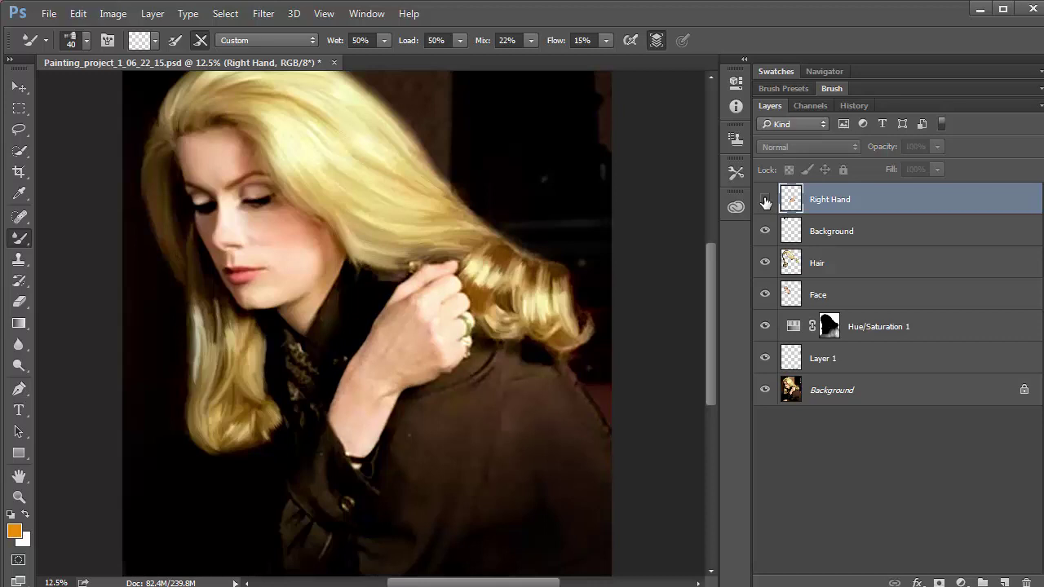
left_click(765, 203)
left_click(766, 202)
left_click(765, 202)
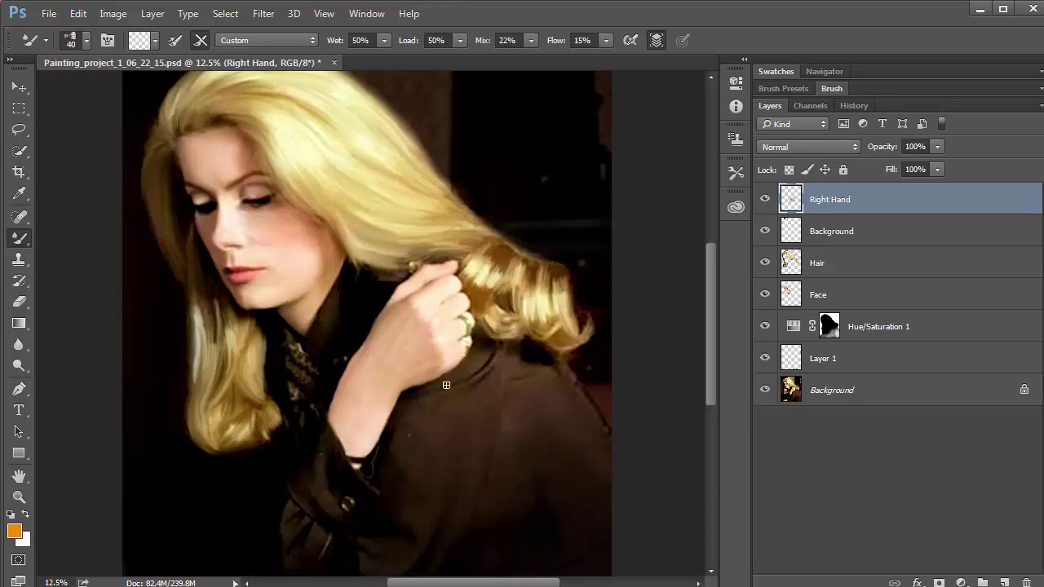
left_click_drag(427, 340, 426, 285)
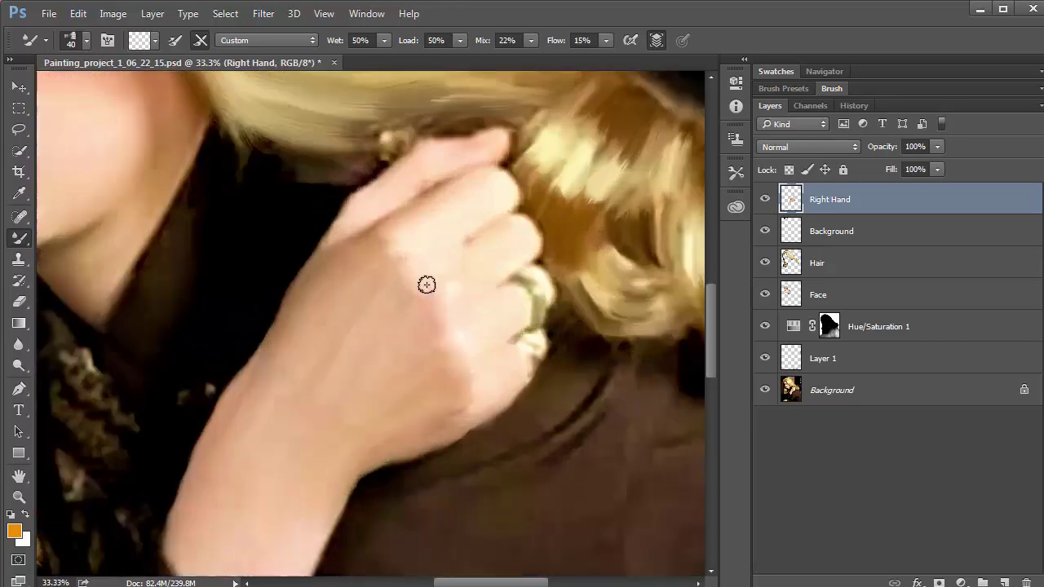
Set the Mixer Brush to size 80 with Wet 26% and Load 23%
key("bracketright")
key("bracketright")
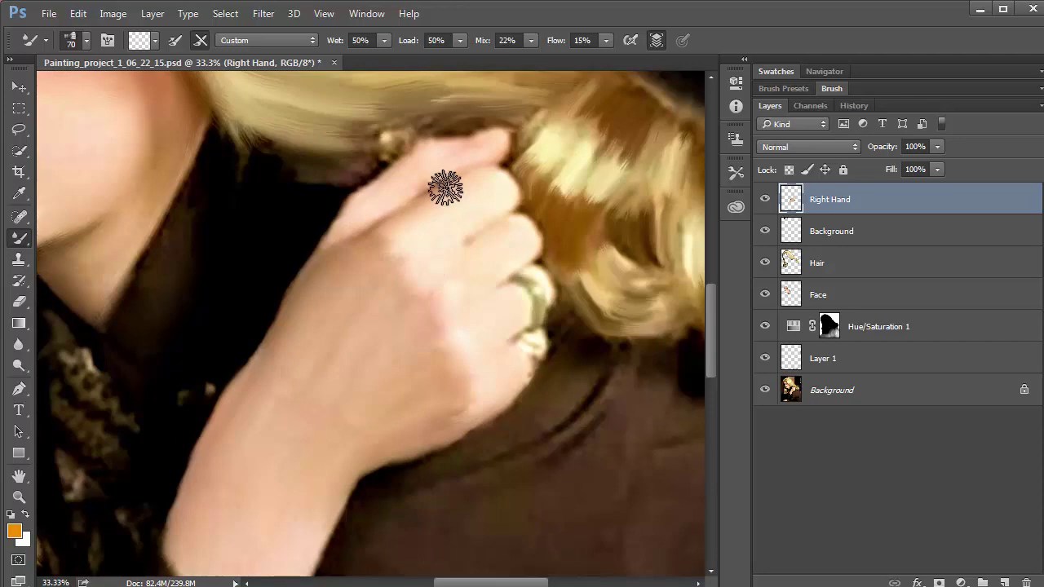
left_click(382, 38)
left_click_drag(384, 59, 364, 57)
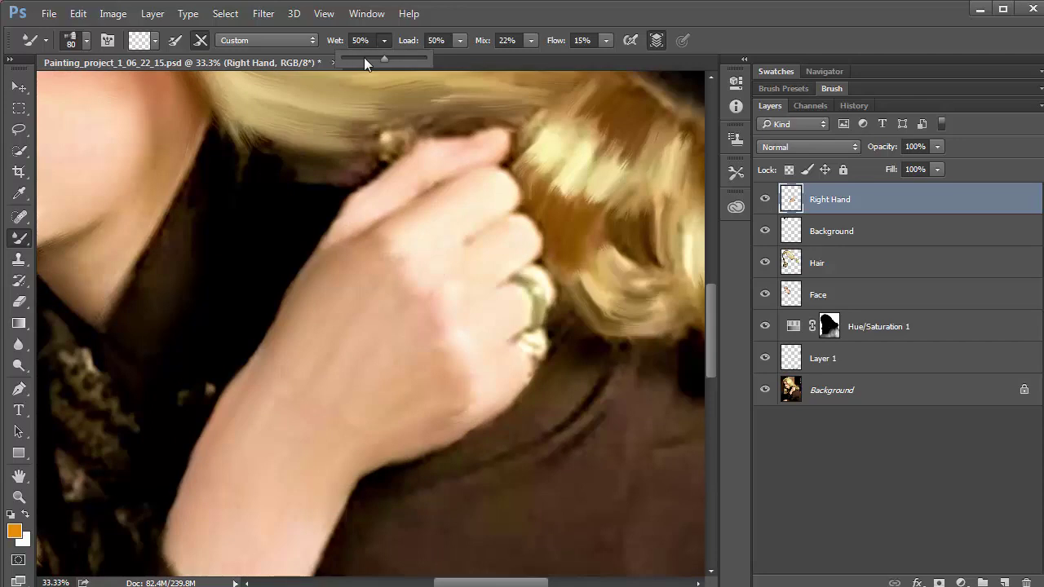
left_click(461, 40)
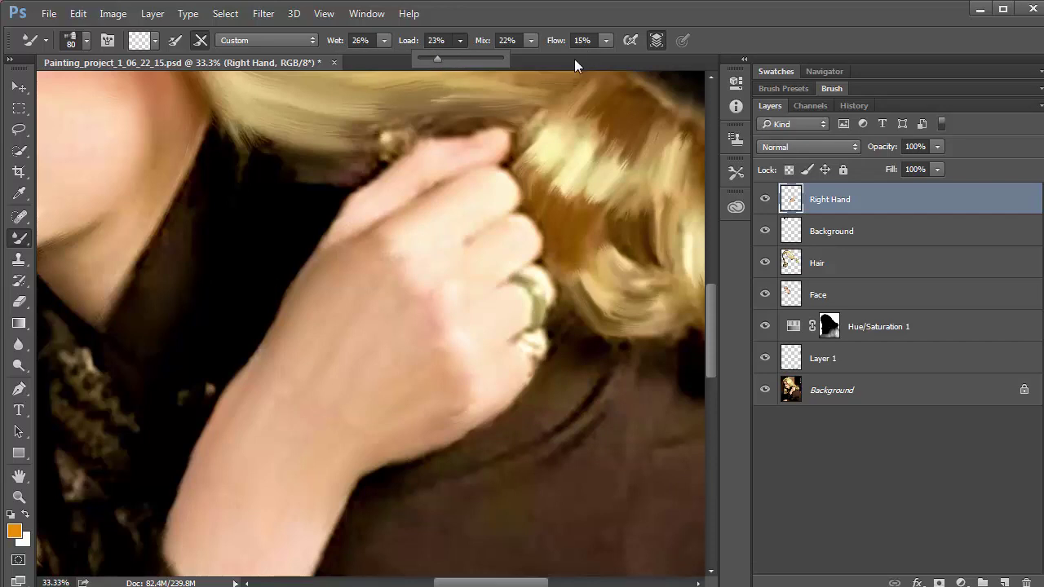
left_click(428, 254)
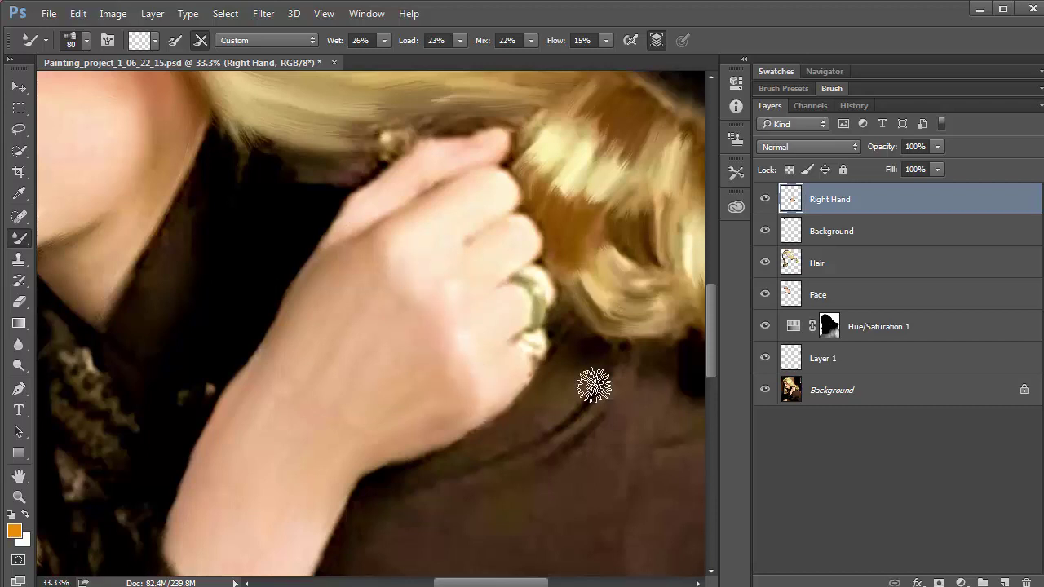
scroll(329, 368, "down", 4)
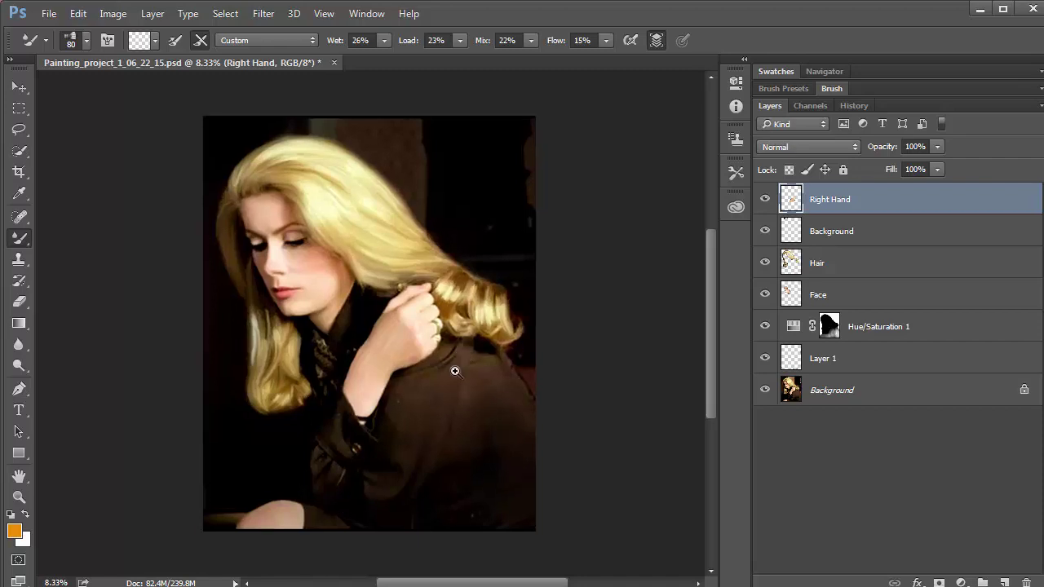
scroll(455, 367, "up", 2)
scroll(454, 372, "up", 2)
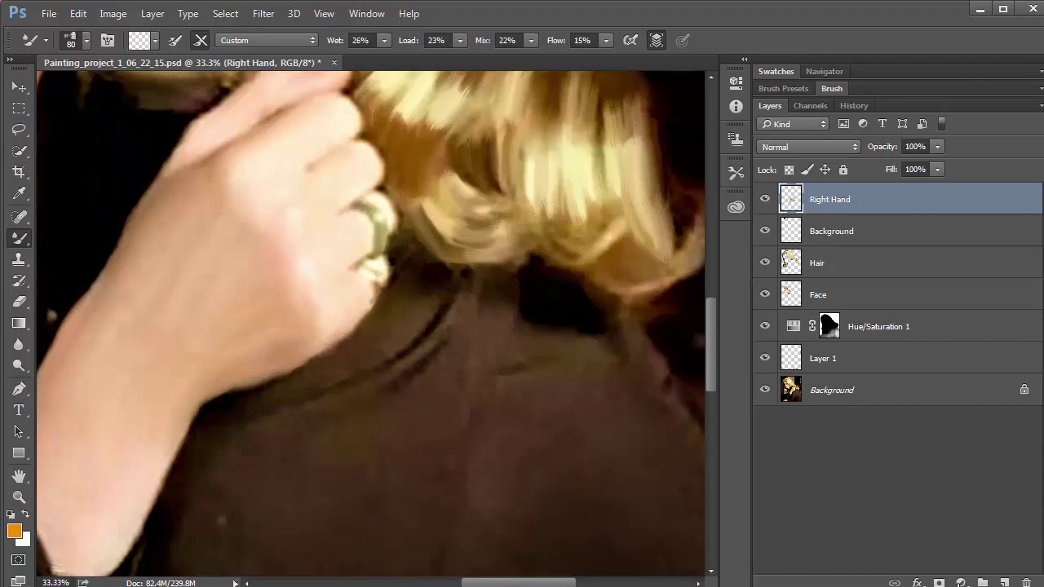
Add a new layer named Dress and set the mixer brush back to size 80
left_click(1004, 583)
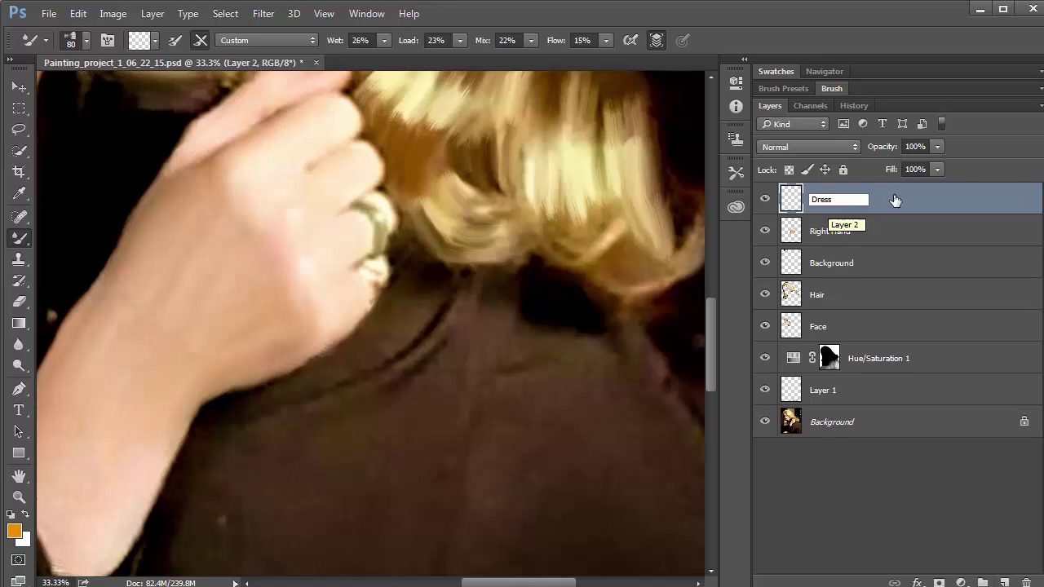
key("Return")
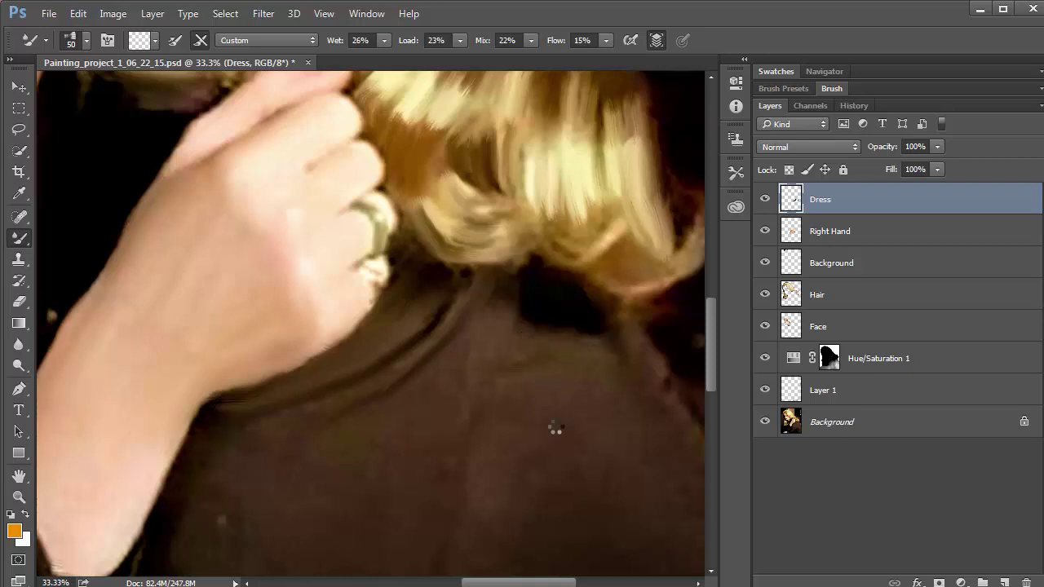
key("bracketright")
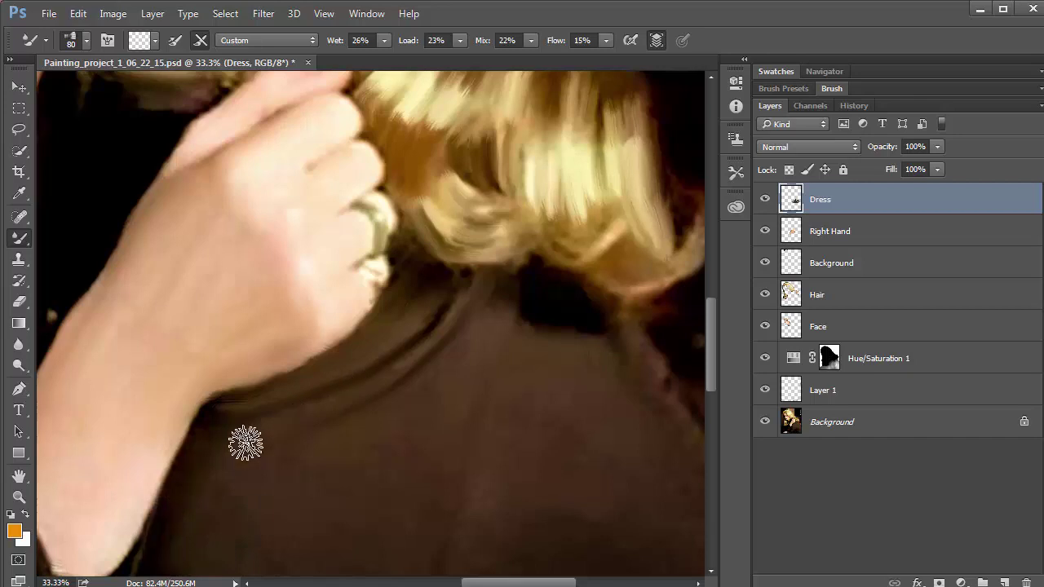
Blend mixer-brush strokes over the dark dress near the collar and lower down
left_click_drag(378, 501, 506, 280)
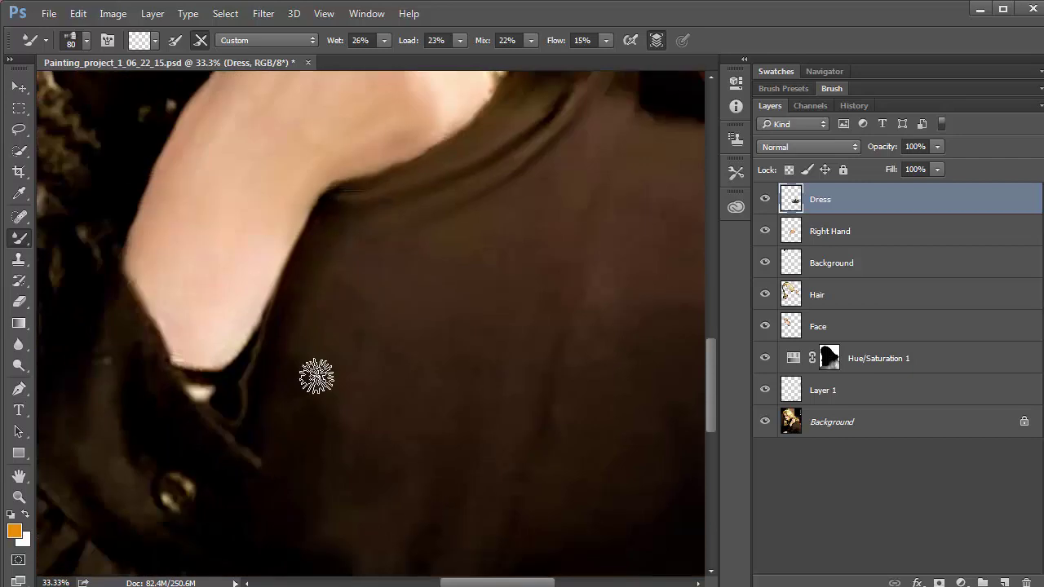
mouse_move(316, 377)
left_mouse_down()
mouse_move(354, 305)
mouse_move(334, 361)
mouse_move(368, 342)
mouse_move(407, 342)
left_mouse_up()
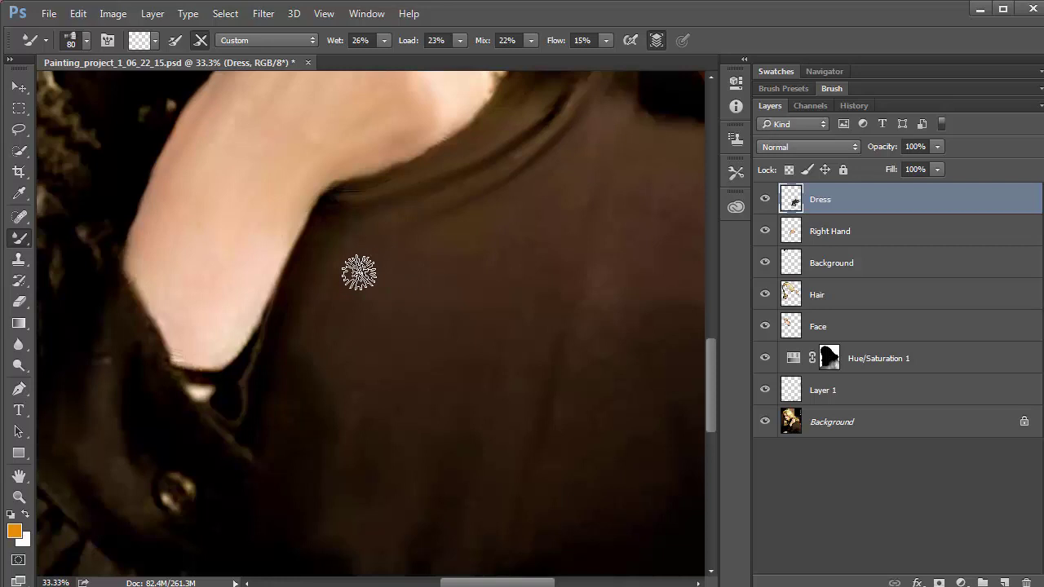
mouse_move(499, 391)
left_mouse_down()
mouse_move(318, 256)
mouse_move(314, 116)
mouse_move(321, 144)
left_mouse_up()
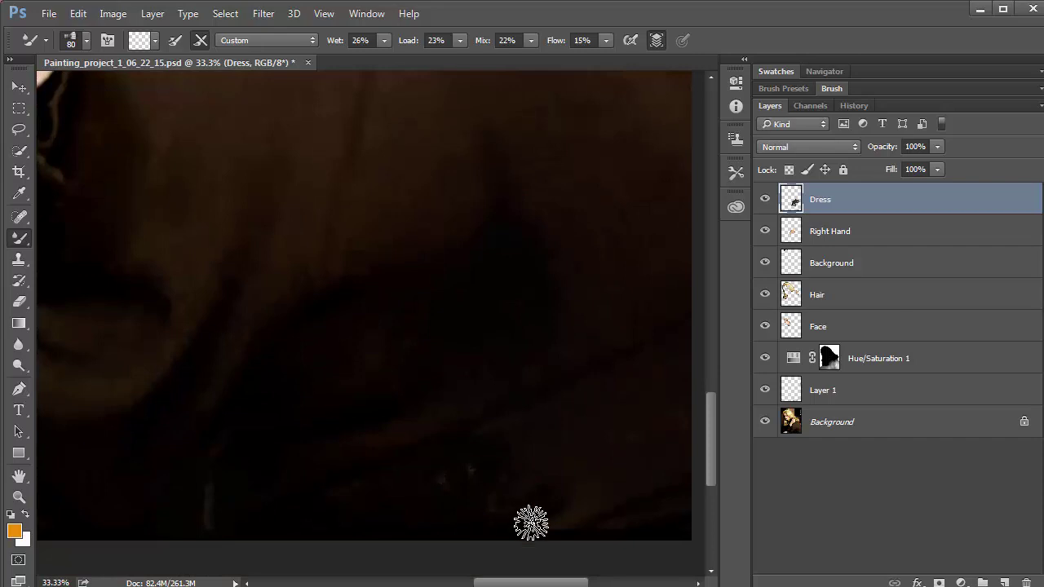
mouse_move(531, 523)
left_mouse_down()
mouse_move(561, 515)
mouse_move(671, 392)
mouse_move(522, 389)
left_mouse_up()
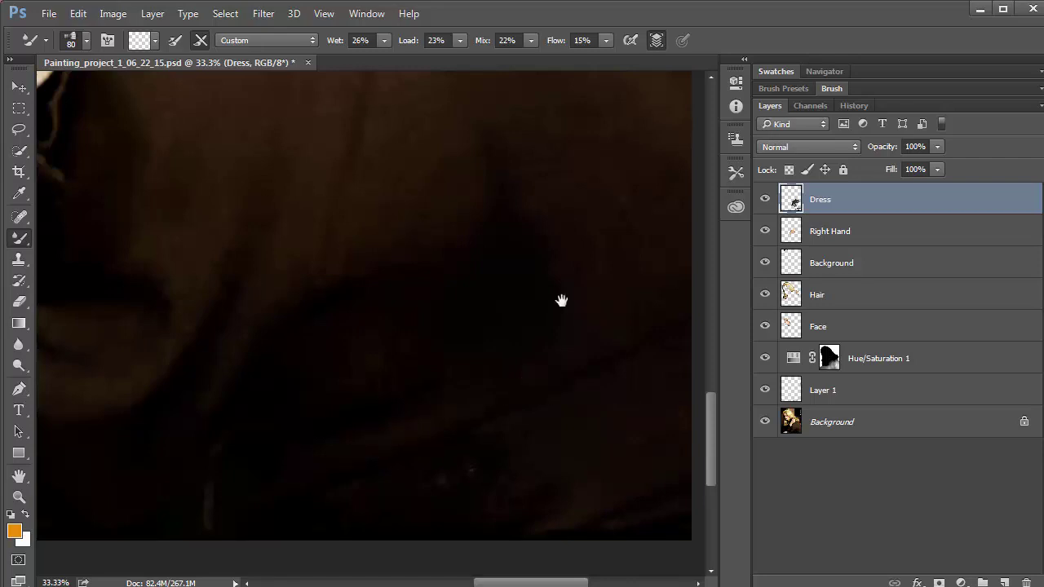
left_click_drag(562, 301, 645, 397)
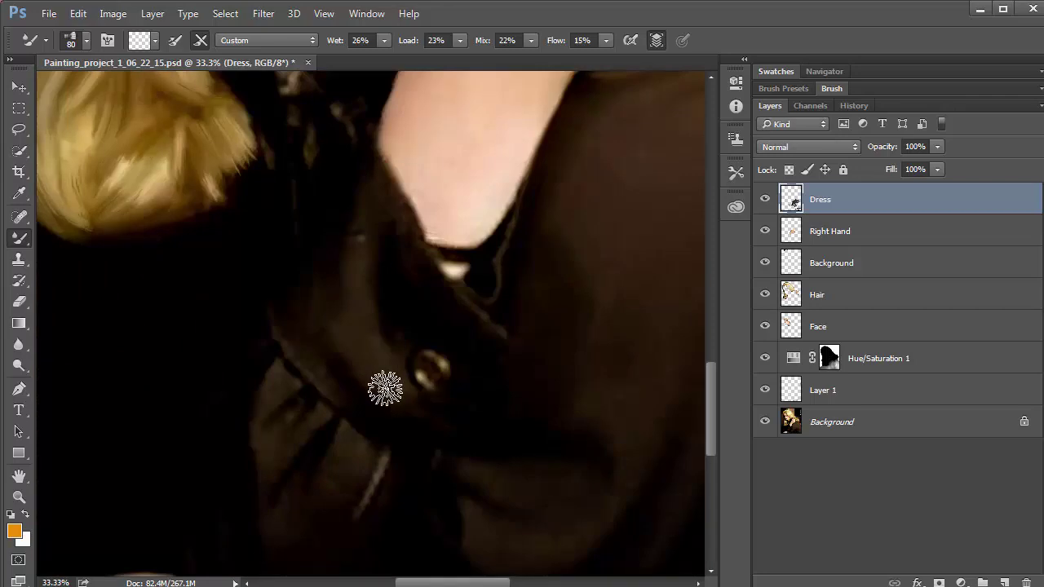
Scrub soft mixer strokes over the dress's zigzag pattern and button until they blur and darken
mouse_move(438, 411)
left_mouse_down()
mouse_move(344, 386)
mouse_move(279, 348)
left_mouse_up()
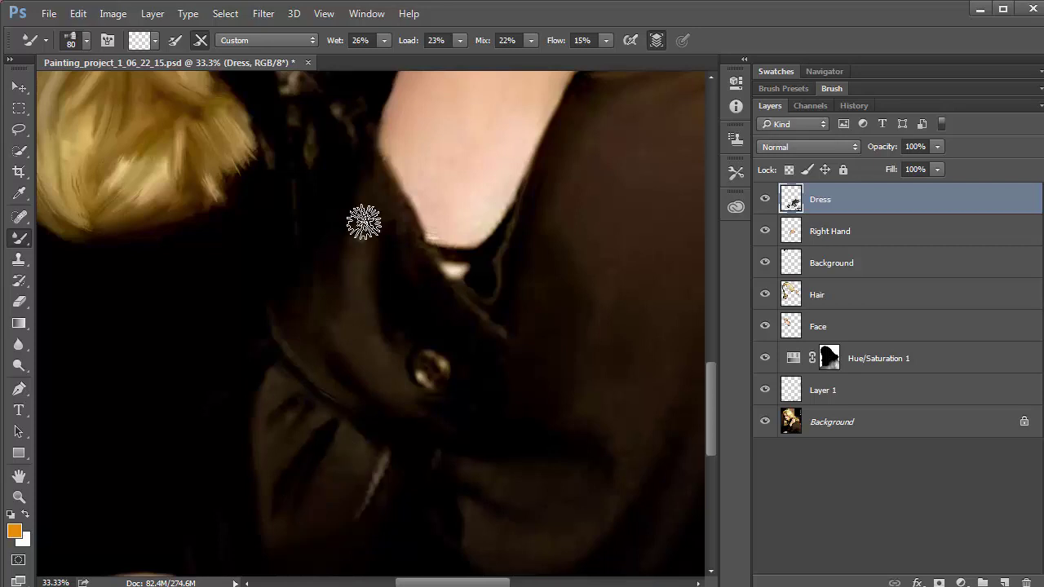
left_click_drag(370, 261, 408, 508)
mouse_move(308, 242)
left_mouse_down()
mouse_move(355, 256)
mouse_move(332, 236)
mouse_move(349, 283)
mouse_move(336, 242)
mouse_move(385, 302)
mouse_move(323, 238)
mouse_move(421, 279)
mouse_move(283, 186)
mouse_move(339, 255)
mouse_move(297, 235)
mouse_move(395, 352)
mouse_move(326, 296)
mouse_move(386, 357)
mouse_move(323, 344)
mouse_move(375, 401)
mouse_move(332, 374)
mouse_move(384, 415)
mouse_move(402, 404)
mouse_move(390, 394)
mouse_move(335, 410)
mouse_move(381, 482)
mouse_move(325, 418)
mouse_move(324, 477)
mouse_move(315, 424)
mouse_move(342, 519)
left_mouse_up()
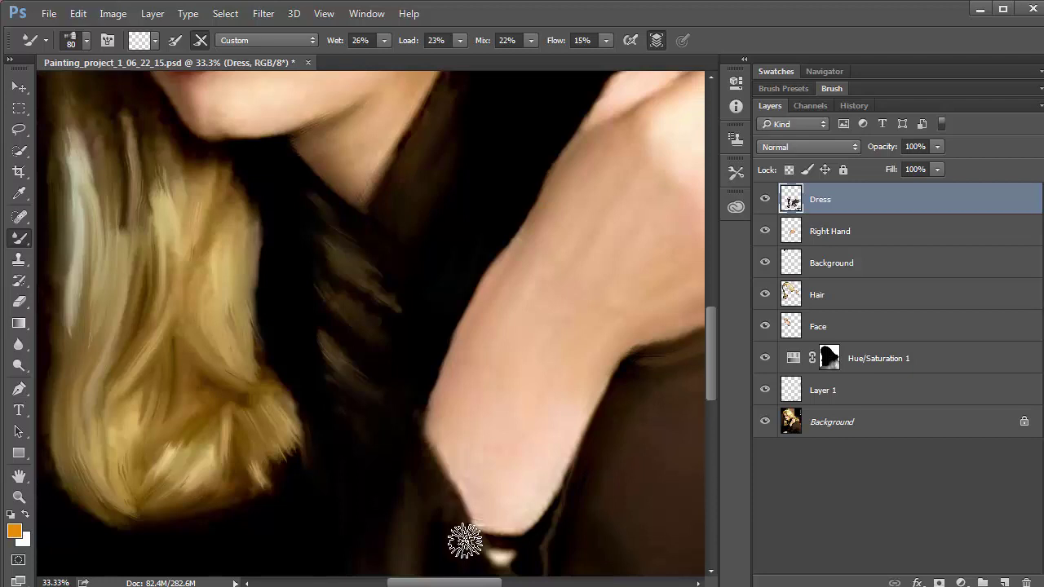
left_click_drag(427, 553, 396, 285)
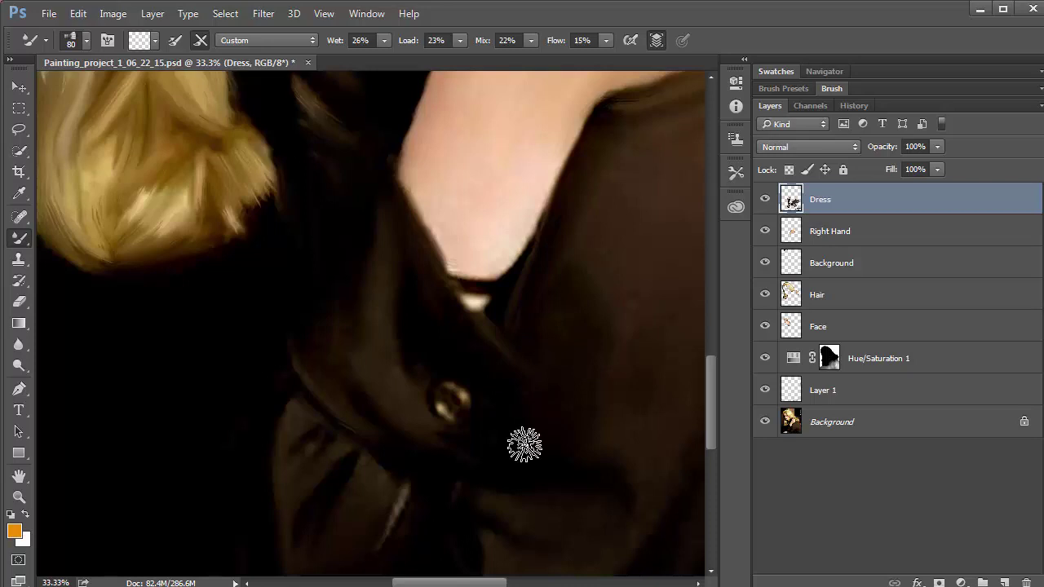
mouse_move(457, 403)
left_mouse_down()
mouse_move(436, 415)
mouse_move(504, 435)
left_mouse_up()
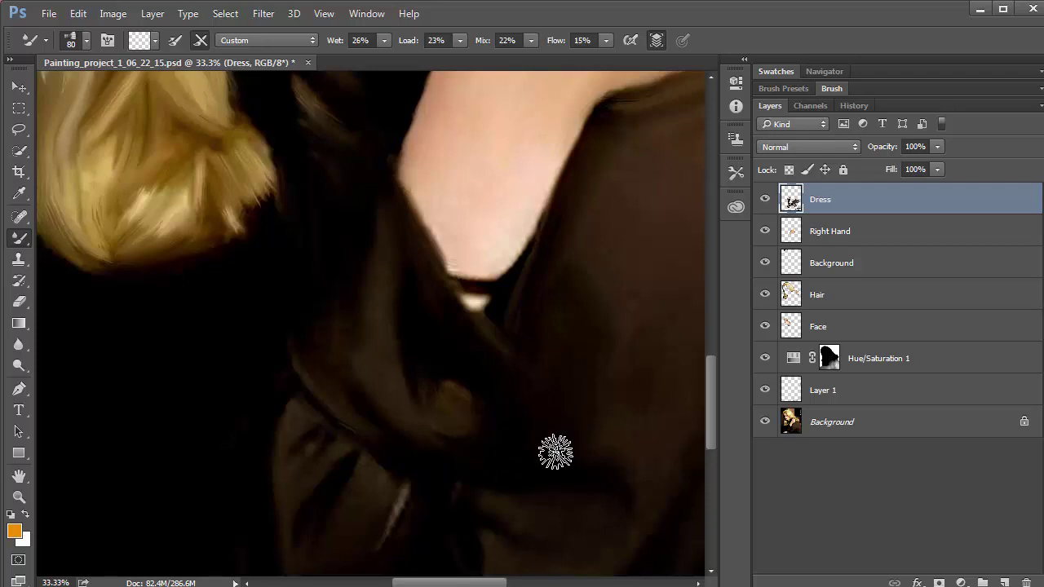
mouse_move(582, 295)
left_mouse_down()
mouse_move(575, 258)
mouse_move(611, 98)
left_mouse_up()
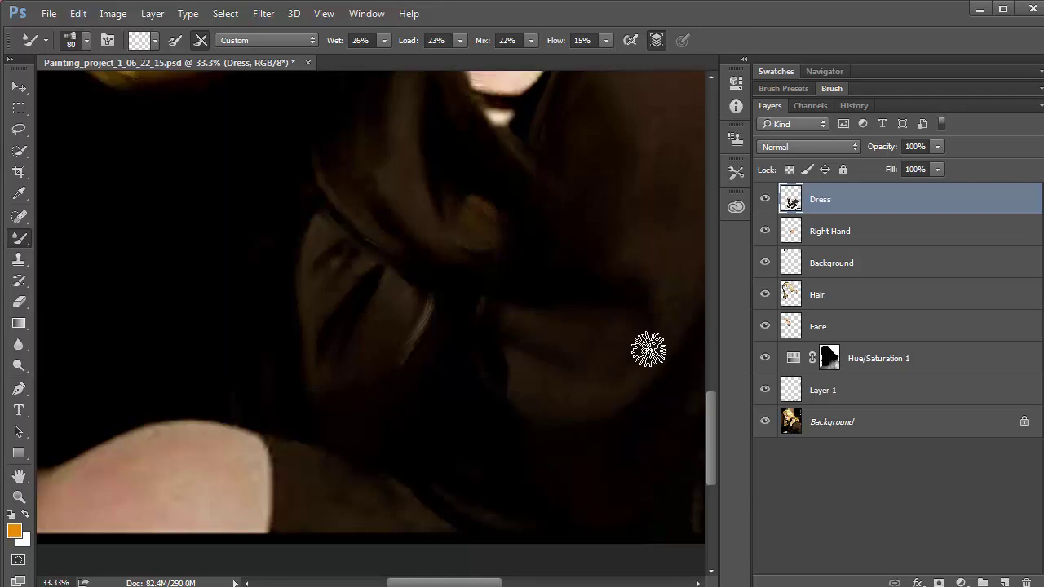
Scroll and pan down to inspect the lower dress and the image's bottom edge
scroll(648, 350, "down", 3)
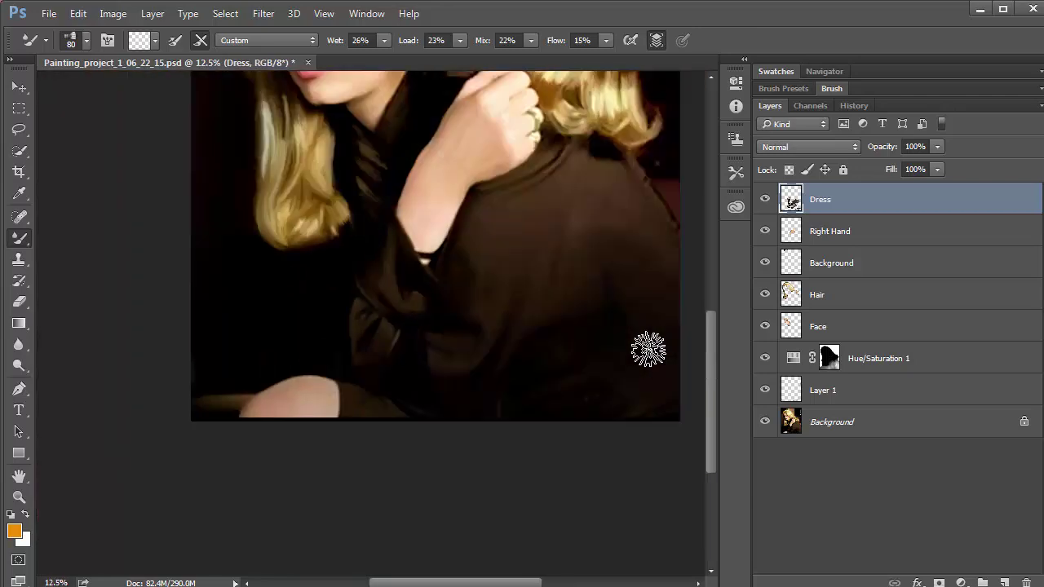
scroll(573, 284, "up", 2)
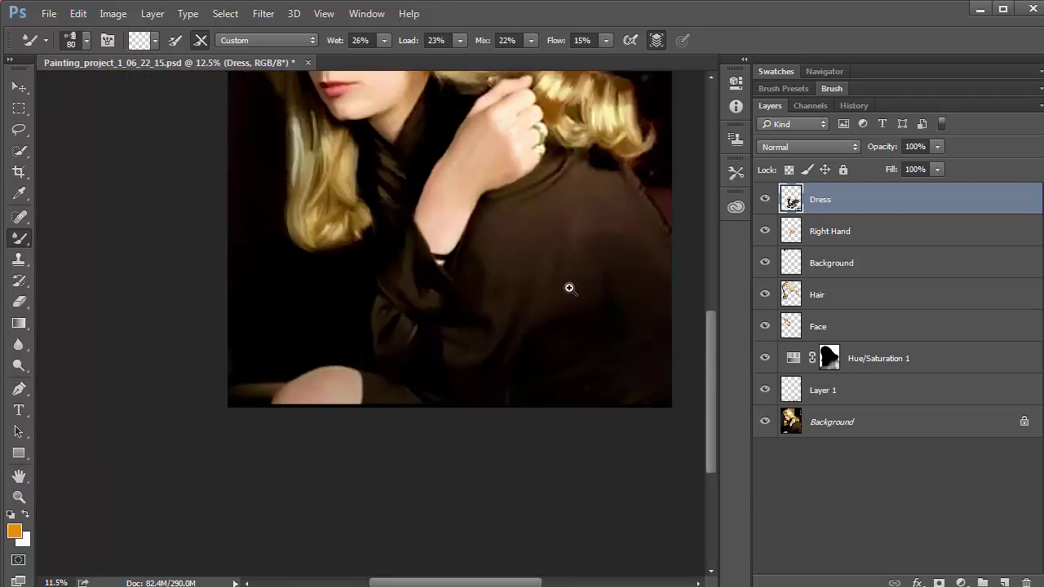
scroll(585, 242, "up", 2)
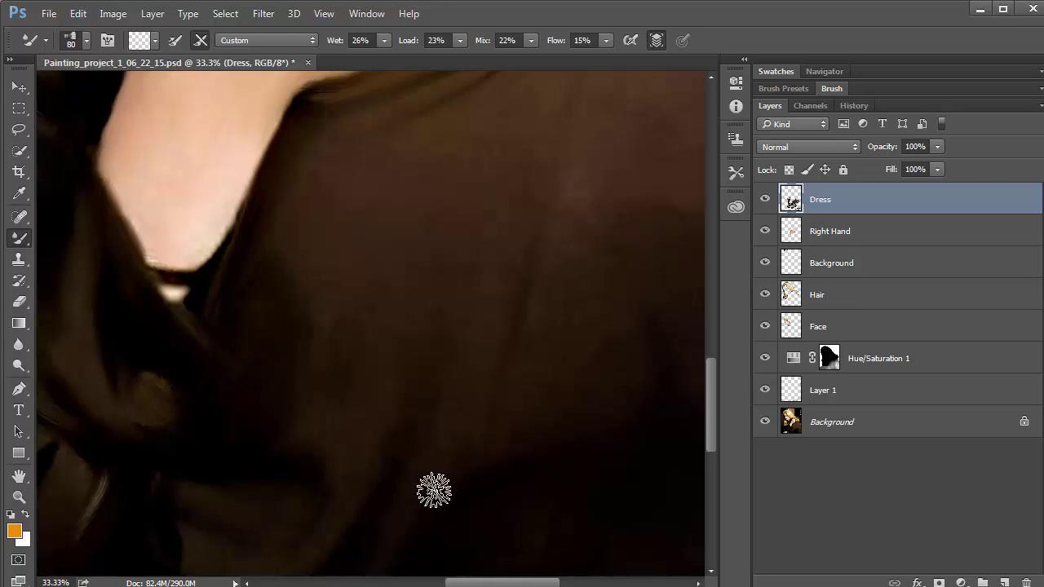
key("space")
left_click_drag(489, 410, 518, 259)
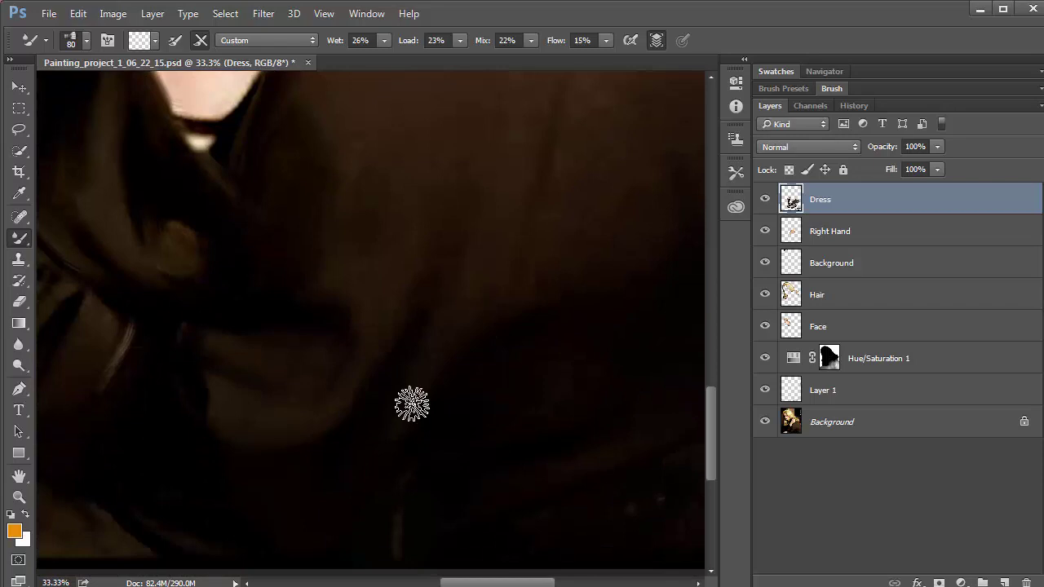
key("space")
left_click_drag(452, 450, 469, 291)
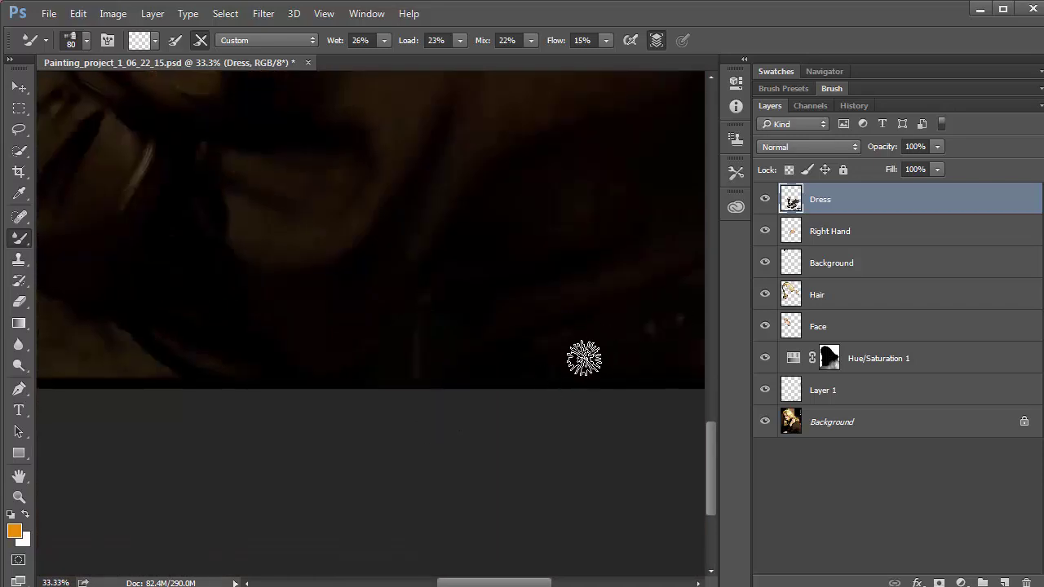
Pan back up over the dress toward the lit shoulder and blonde hair
left_click_drag(514, 372, 498, 467)
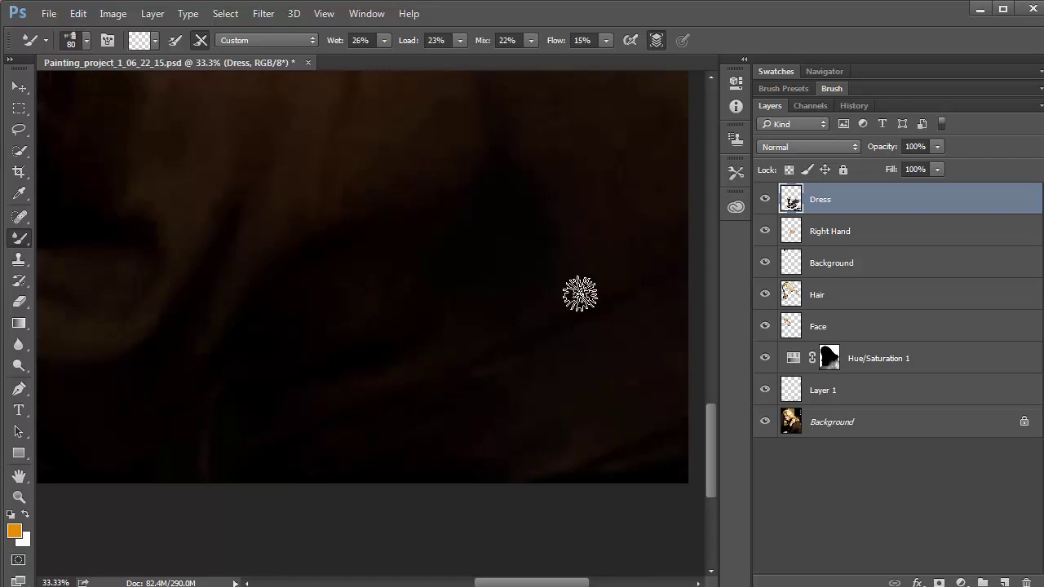
left_click_drag(586, 319, 549, 444)
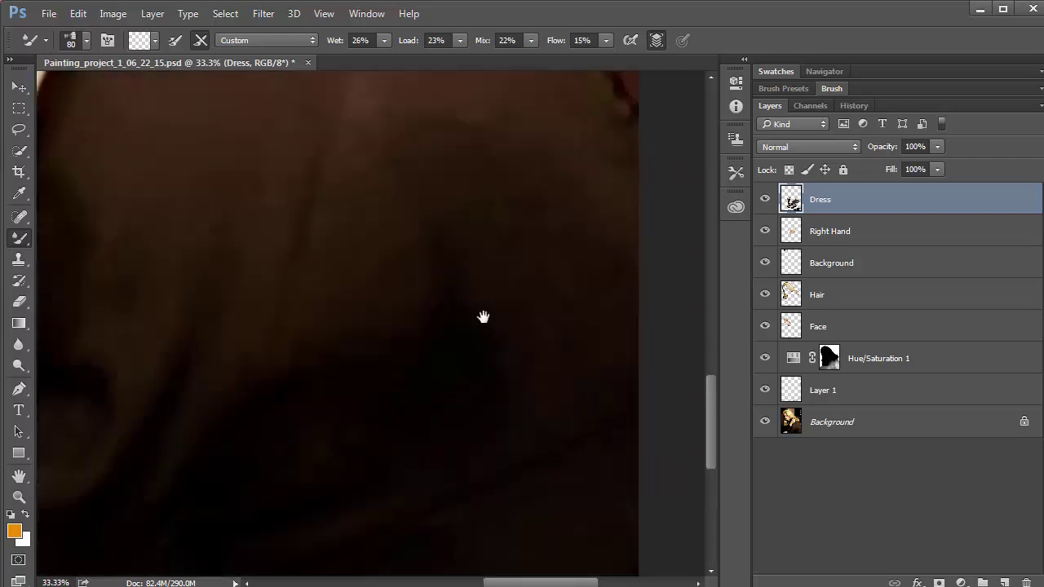
left_click_drag(483, 317, 383, 323)
left_click_drag(376, 526, 347, 475)
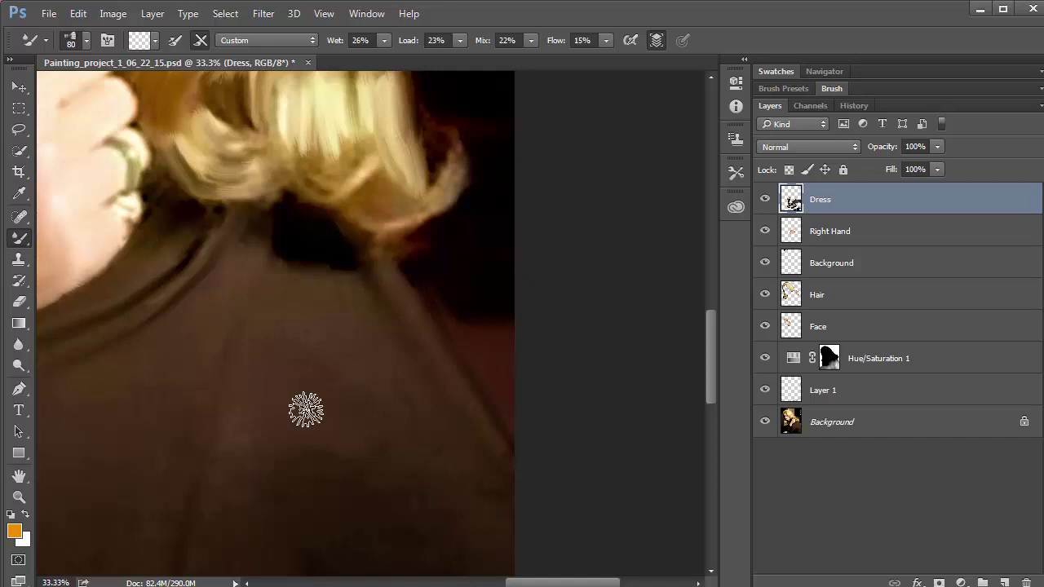
scroll(460, 415, "up", 2)
left_click_drag(460, 414, 467, 414)
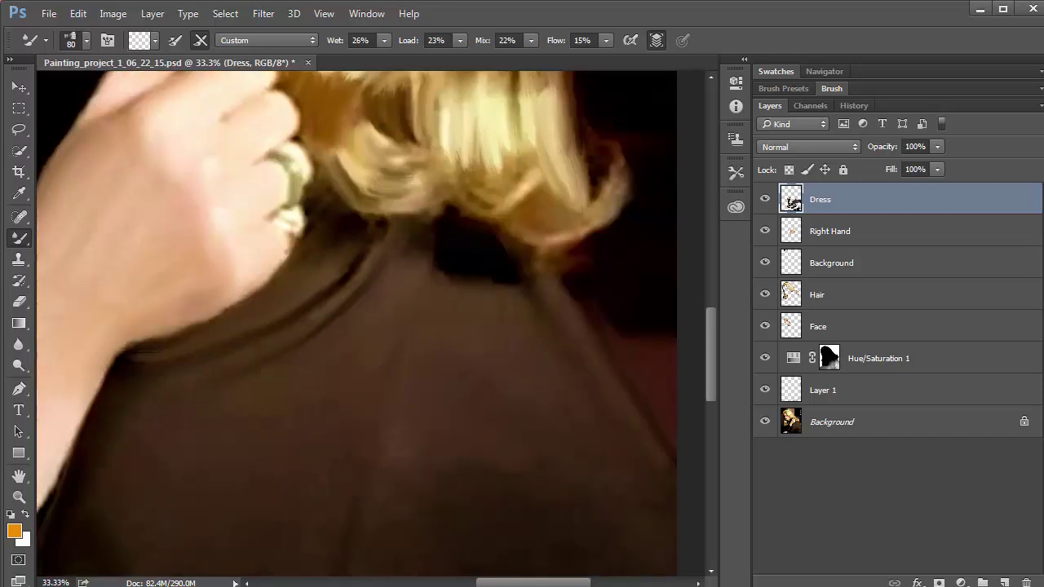
Add a layer above Dress named New Paint and shrink the mixer brush to size 15
left_click(1006, 582)
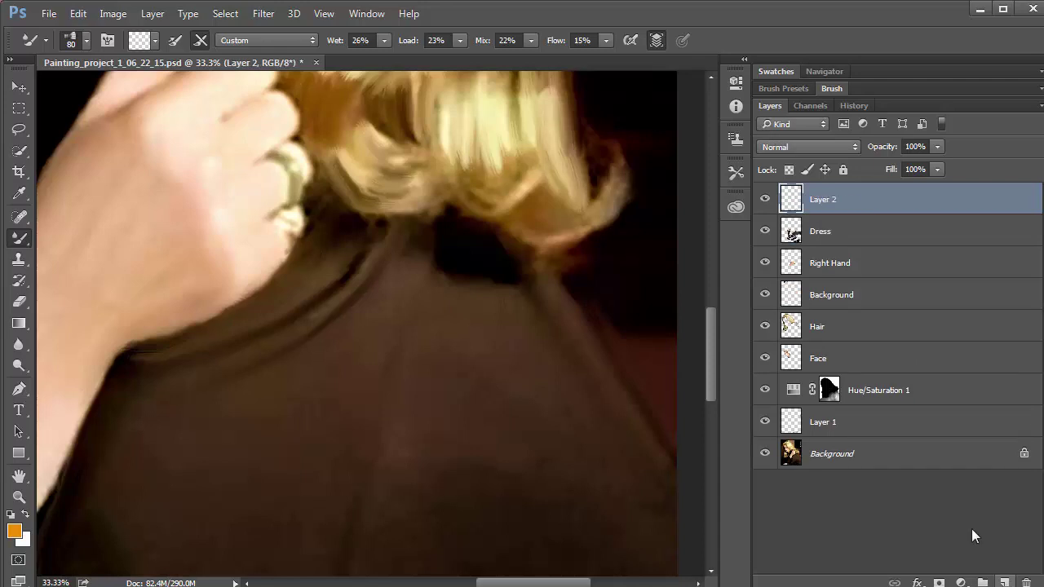
double_click(825, 200)
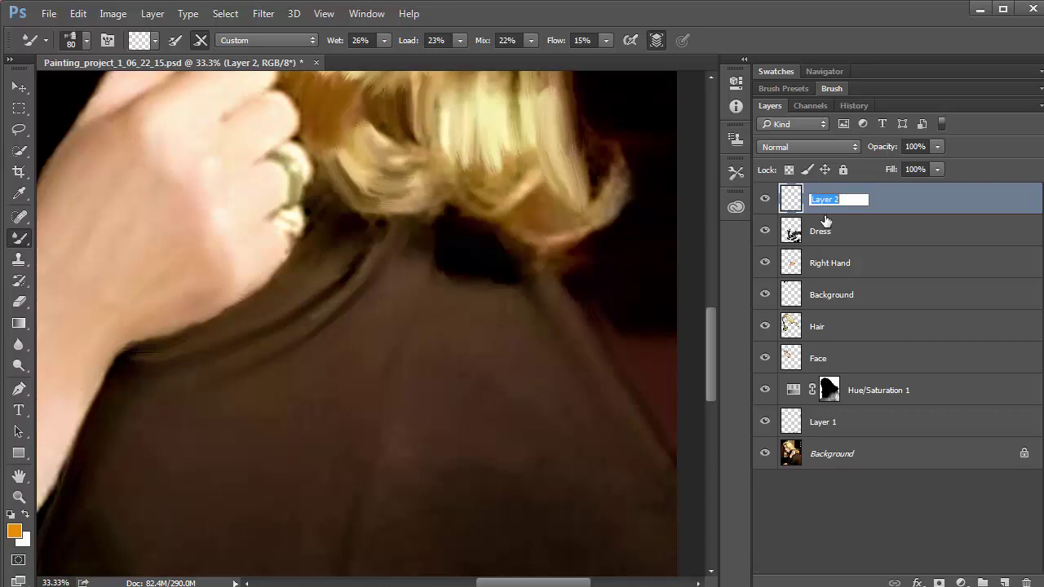
type("New Paint")
key("Return")
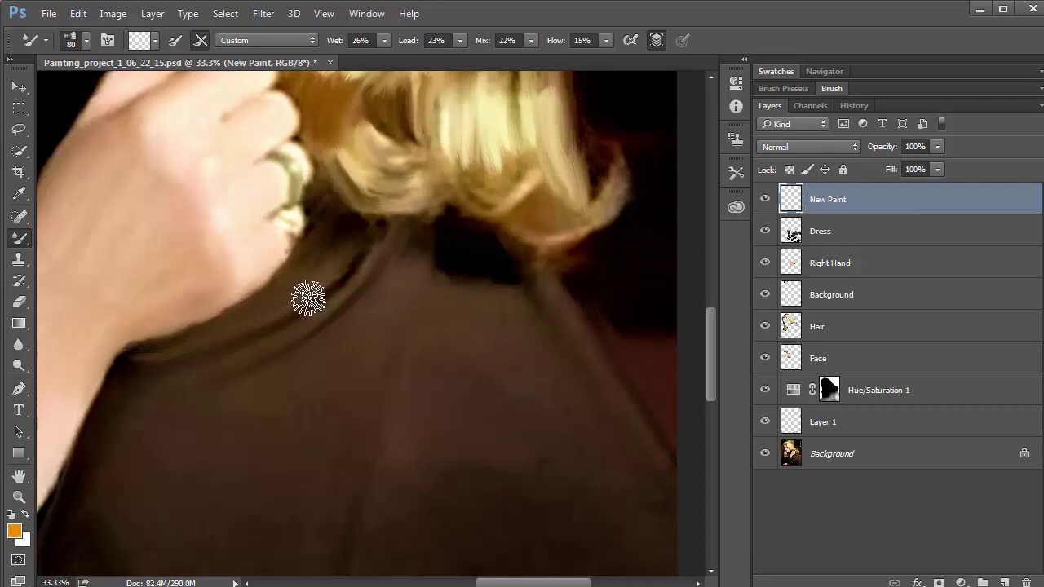
key("bracketleft")
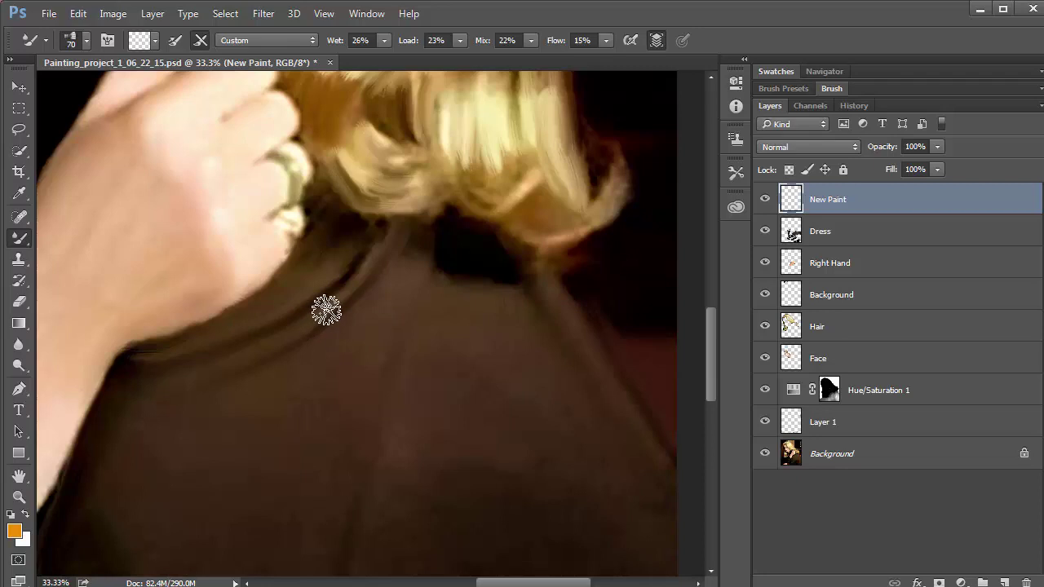
key("bracketleft")
key("bracketleft")
key("bracketleft")
key("bracketleft")
key("bracketleft")
key("bracketleft")
key("bracketleft")
key("bracketleft")
key("bracketleft")
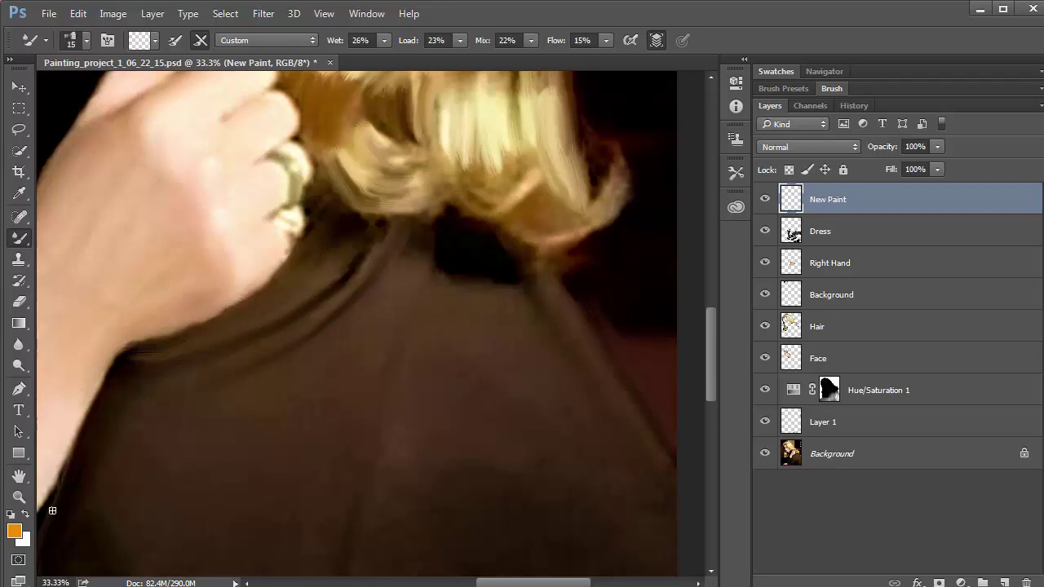
Load the mixer brush with near-white paint and choose the Dry mix preset
left_click(175, 40)
left_click(135, 43)
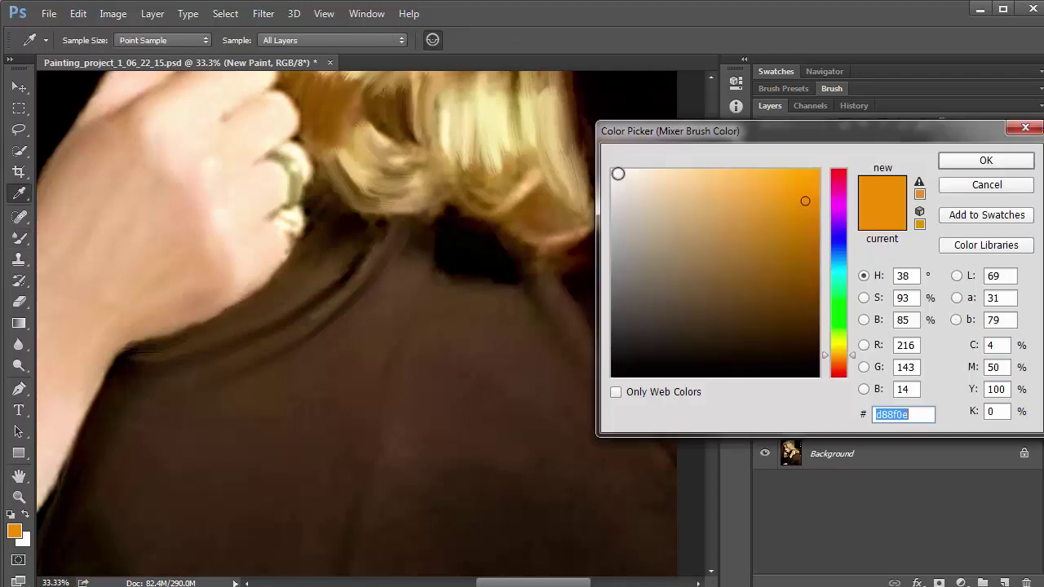
left_click(616, 172)
left_click(969, 161)
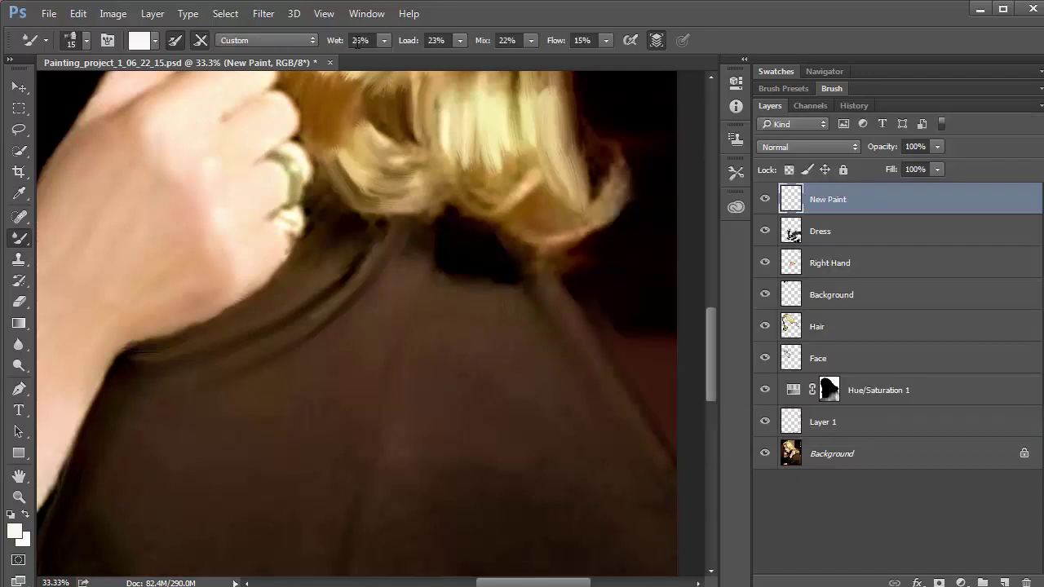
left_click(267, 40)
left_click(244, 54)
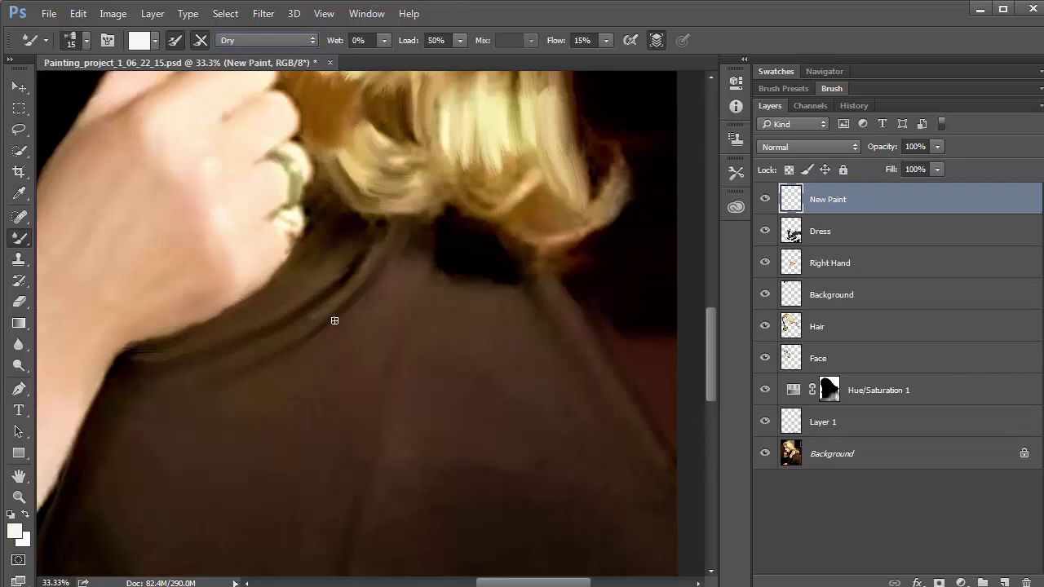
Undo a too-strong white test stroke and lower the brush Load and Flow to 7%
left_click_drag(368, 268, 299, 330)
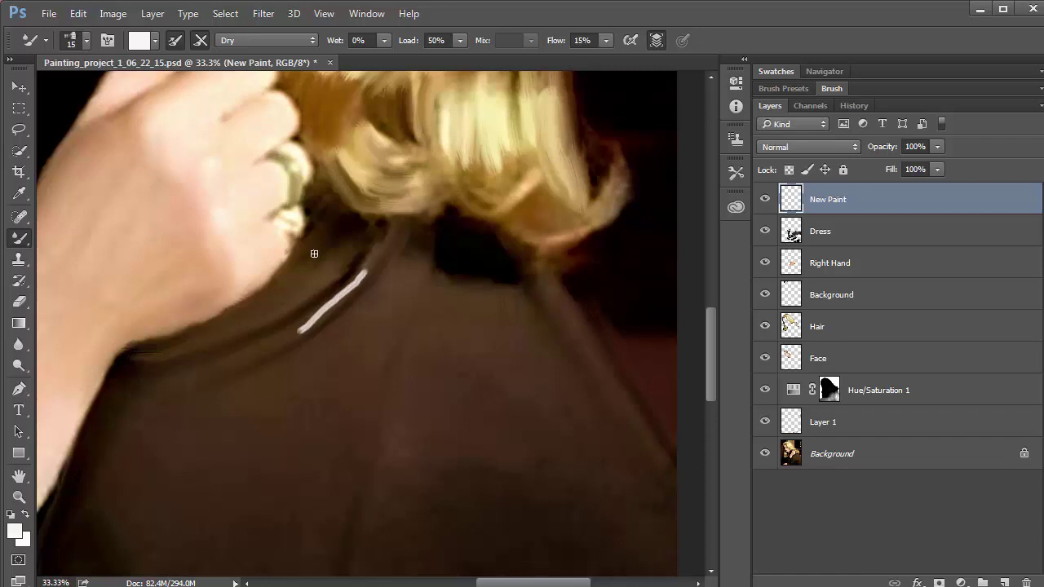
key("ctrl+z")
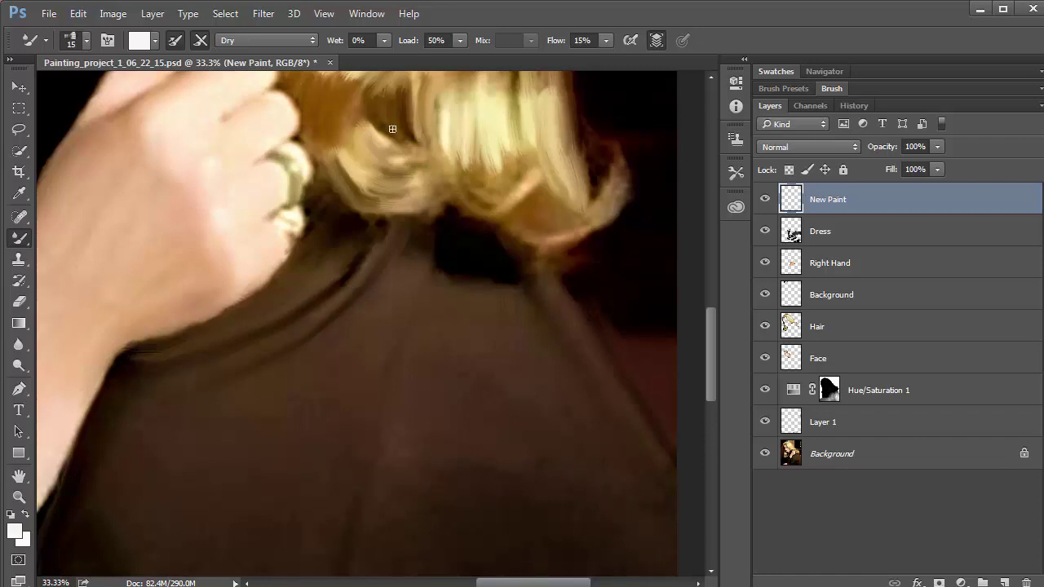
left_click(461, 40)
left_click(425, 59)
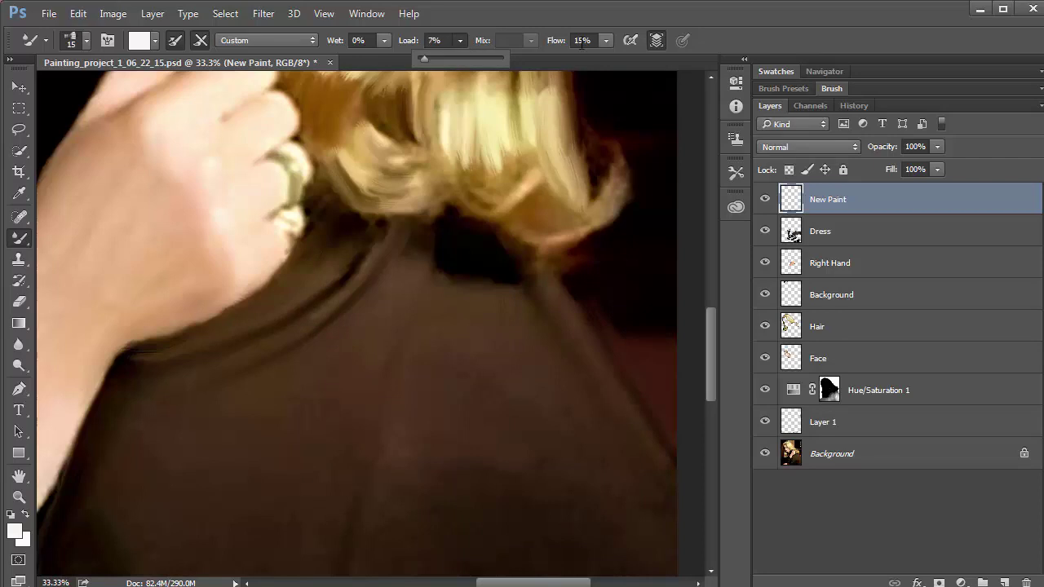
left_click(607, 40)
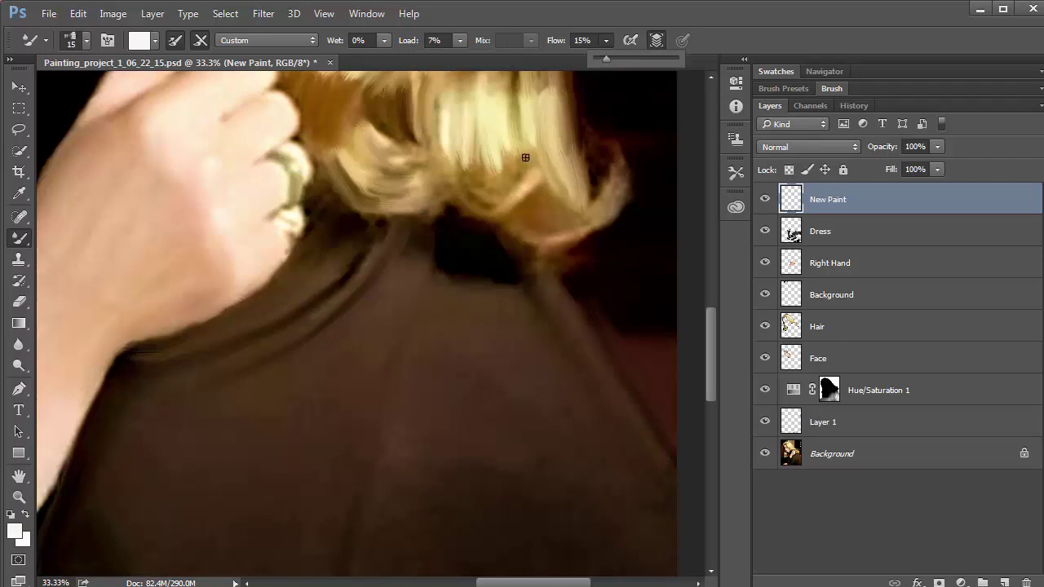
left_click(599, 58)
Dab short faint white highlights along the dress collar, redoing two unwanted strokes
left_click_drag(362, 275, 323, 312)
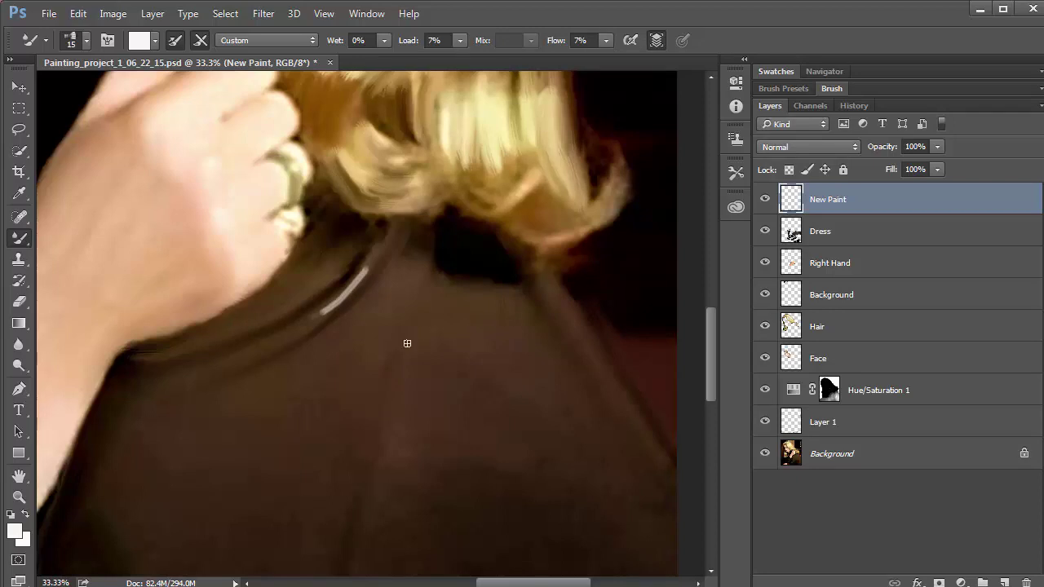
left_click_drag(311, 295, 239, 328)
key("ctrl+z")
key("ctrl+alt+z")
key("ctrl+alt+z")
left_click_drag(354, 287, 341, 299)
left_click_drag(302, 330, 285, 340)
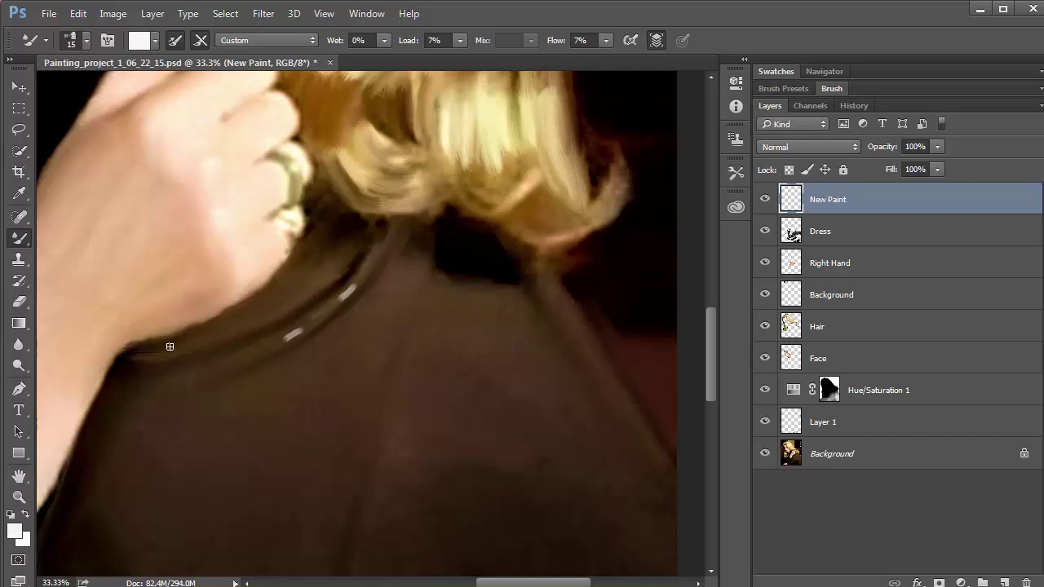
left_click_drag(200, 344, 194, 347)
left_click_drag(319, 287, 311, 295)
Switch to the Wet preset, blend the collar highlight, and set size 30 with 33% flow
left_click(241, 37)
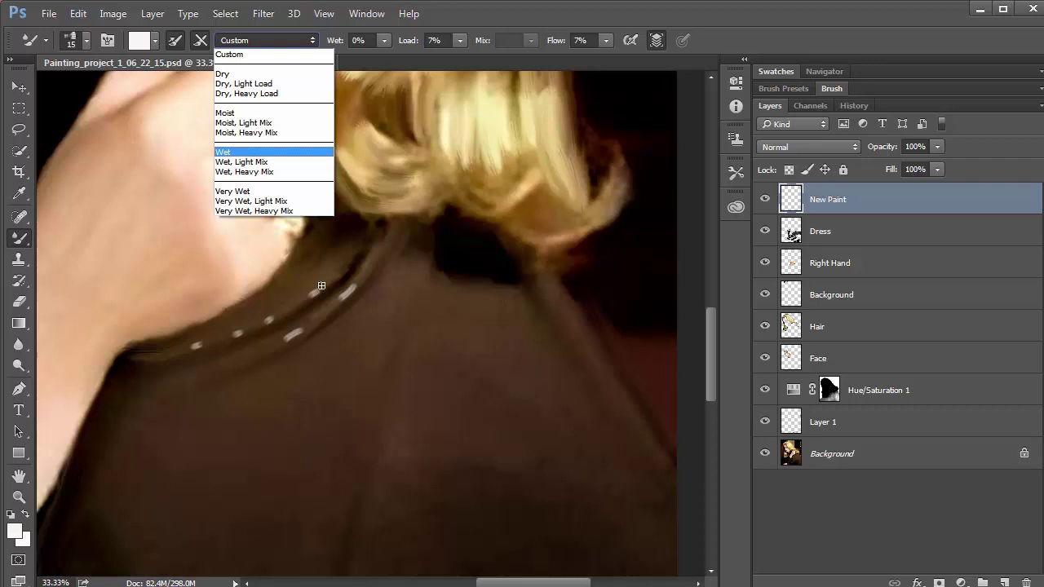
left_click(251, 149)
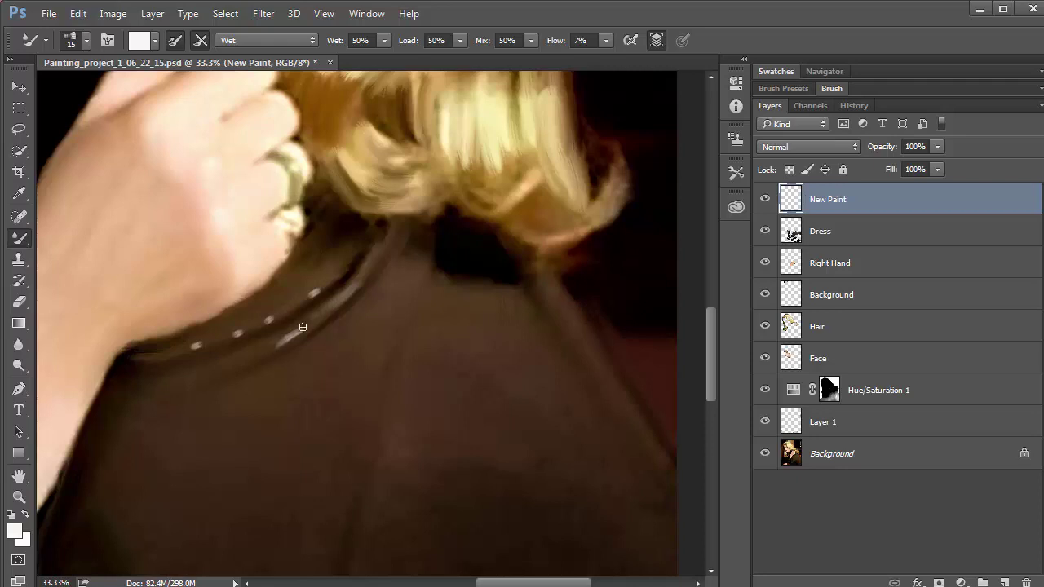
left_click_drag(303, 327, 275, 340)
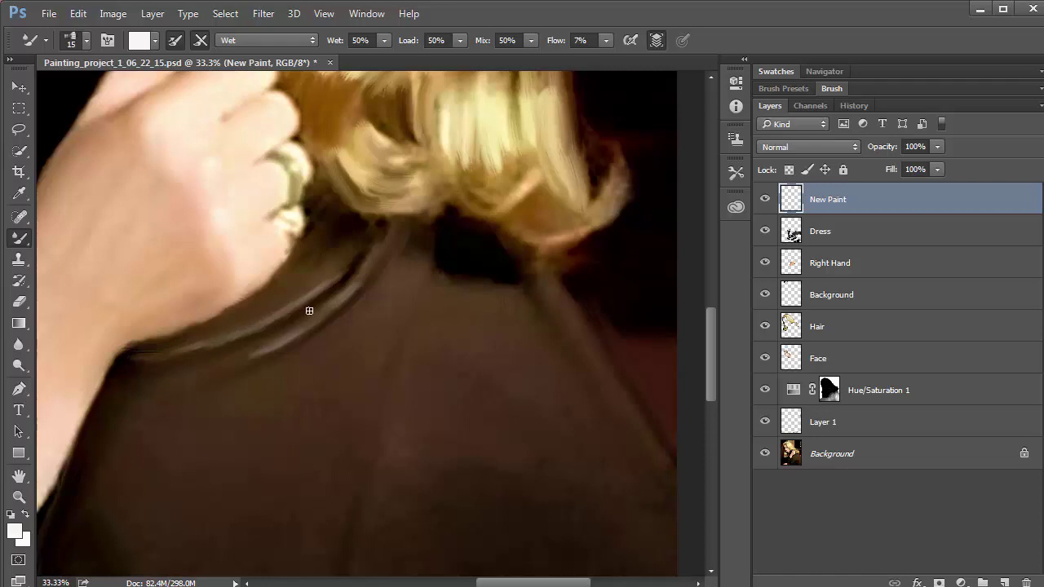
key("bracketright")
key("bracketright")
key("bracketright")
left_click(604, 40)
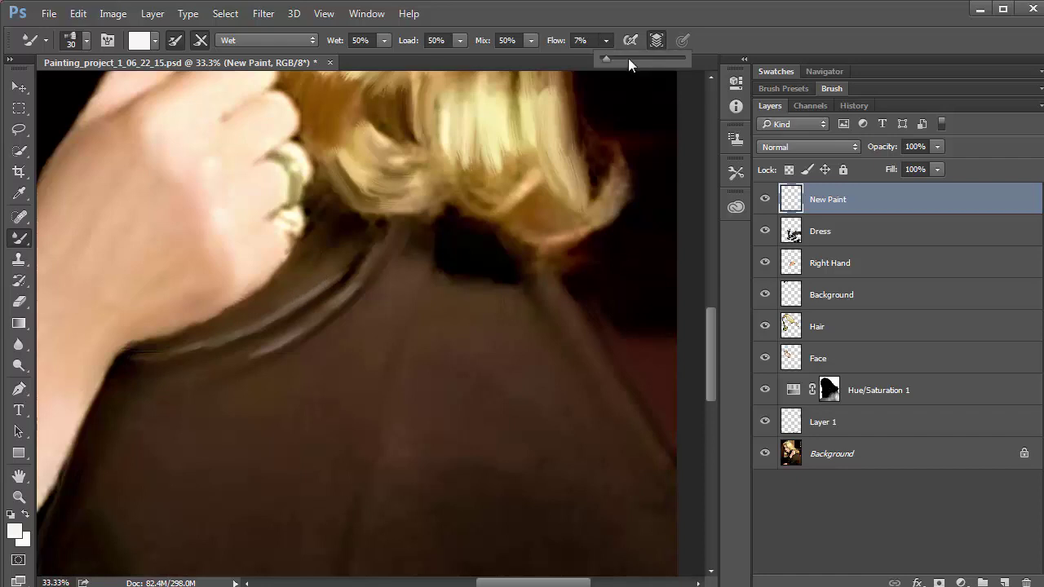
left_click(629, 58)
left_click(303, 295)
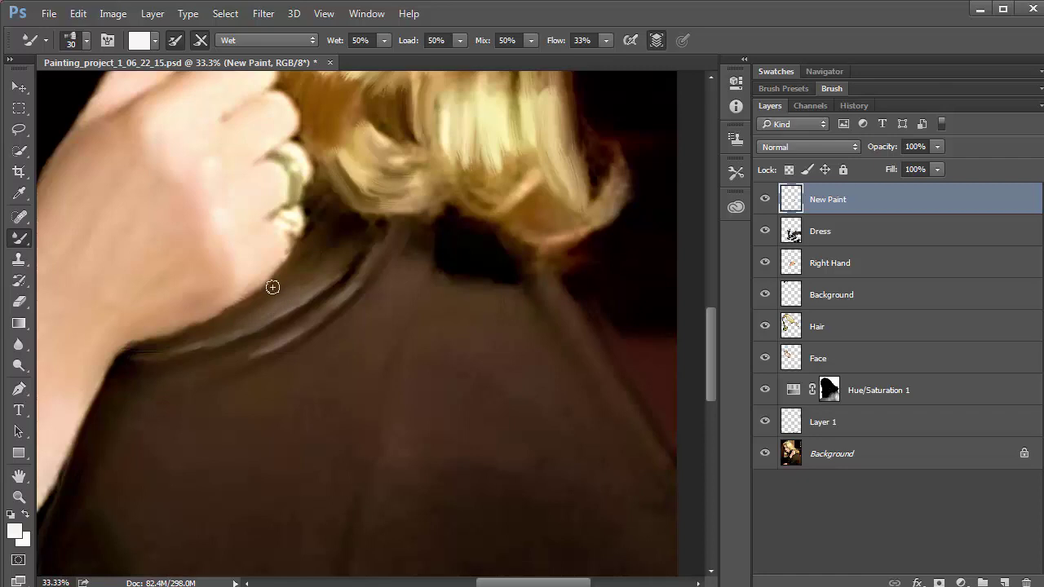
Turn on clean-after-stroke, unload the brush, set flow to 9%, and smooth the collar highlight
left_click(201, 40)
left_click(173, 43)
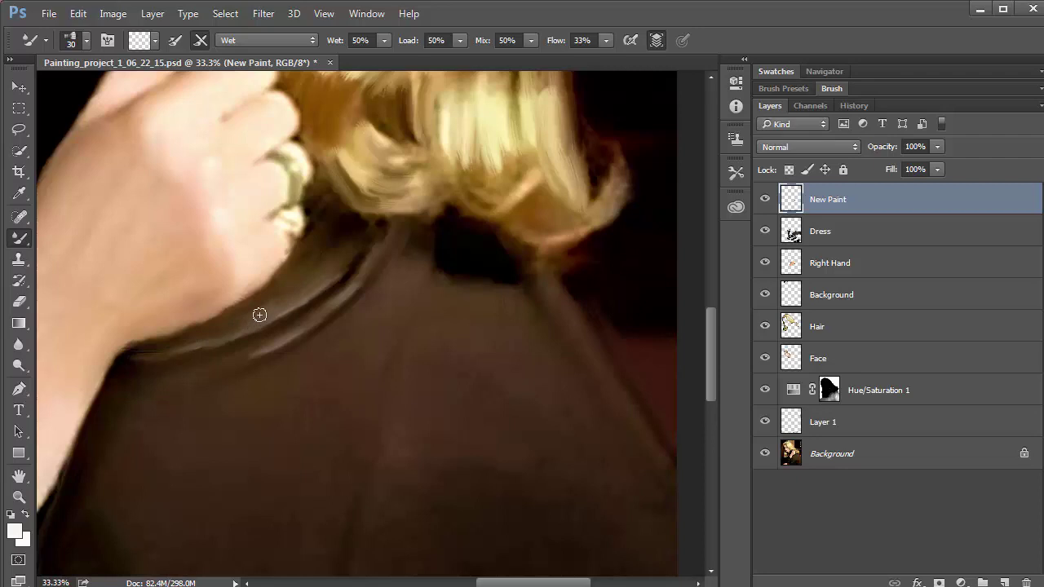
left_click_drag(259, 310, 301, 291)
left_click(605, 40)
type("9")
key("Return")
left_click_drag(177, 347, 317, 315)
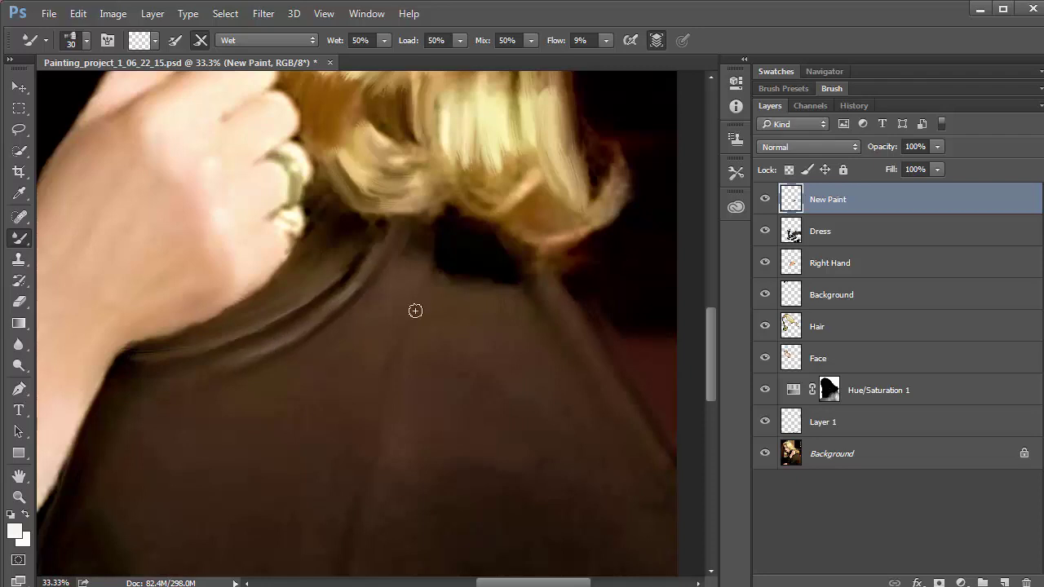
Frame the face, hair and hand, select the Hair layer, and enlarge the brush to 35
scroll(415, 311, "down", 3)
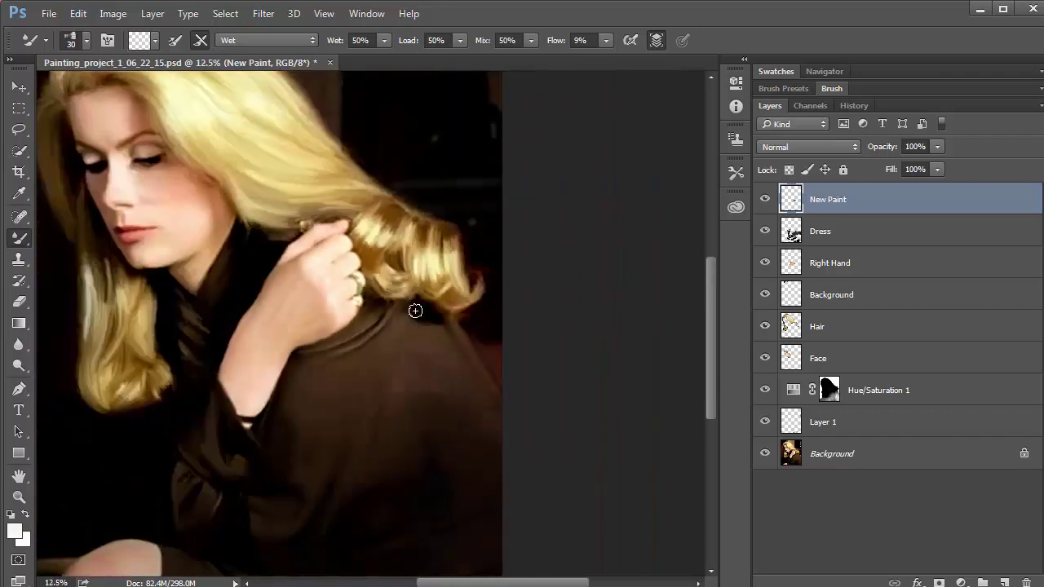
scroll(415, 311, "down", 1)
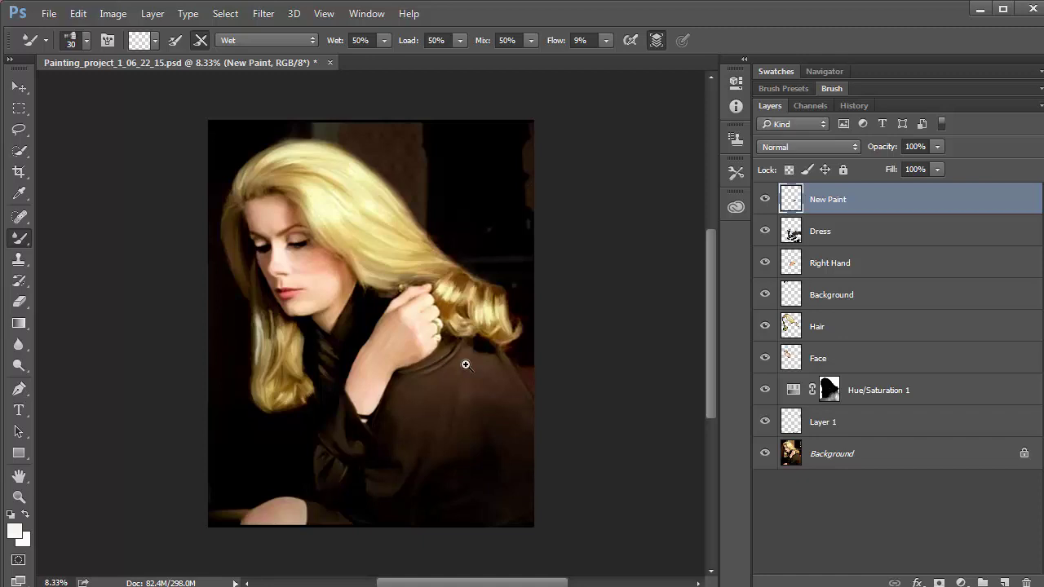
scroll(462, 416, "down", 1)
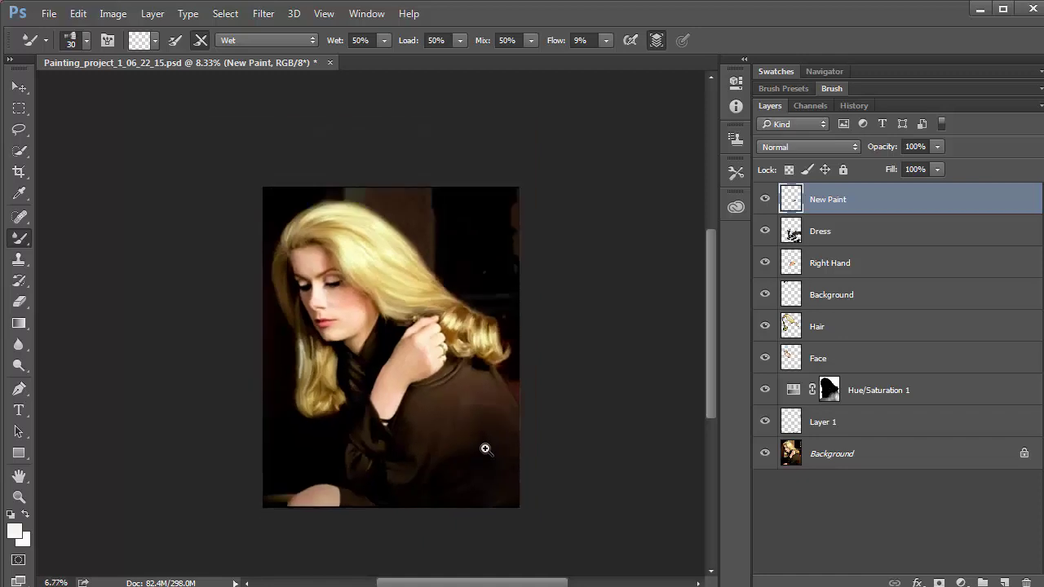
scroll(485, 448, "up", 4)
left_click_drag(443, 352, 487, 464)
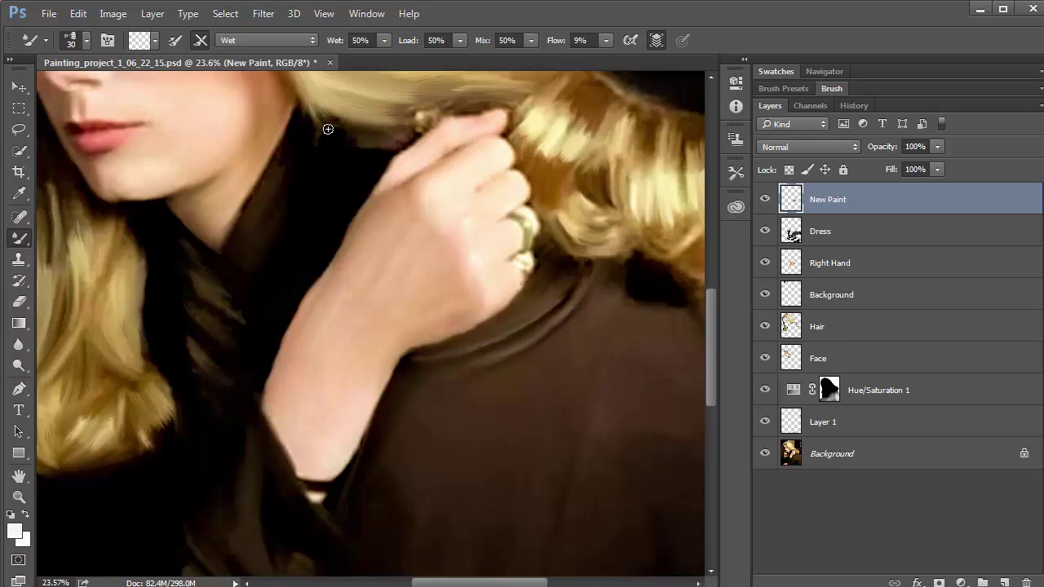
left_click(821, 323)
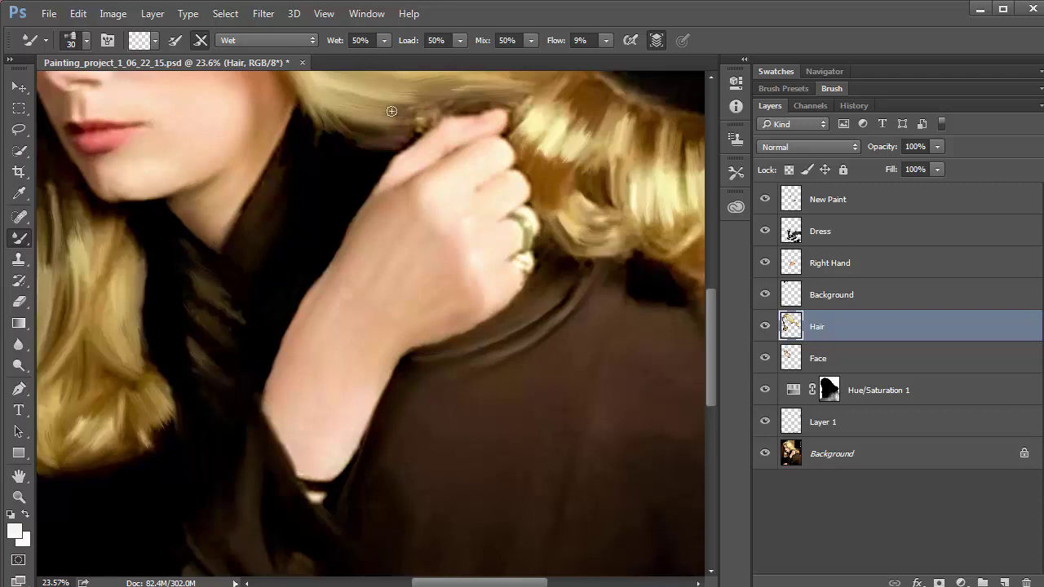
key("bracketright")
key("bracketright")
key("bracketright")
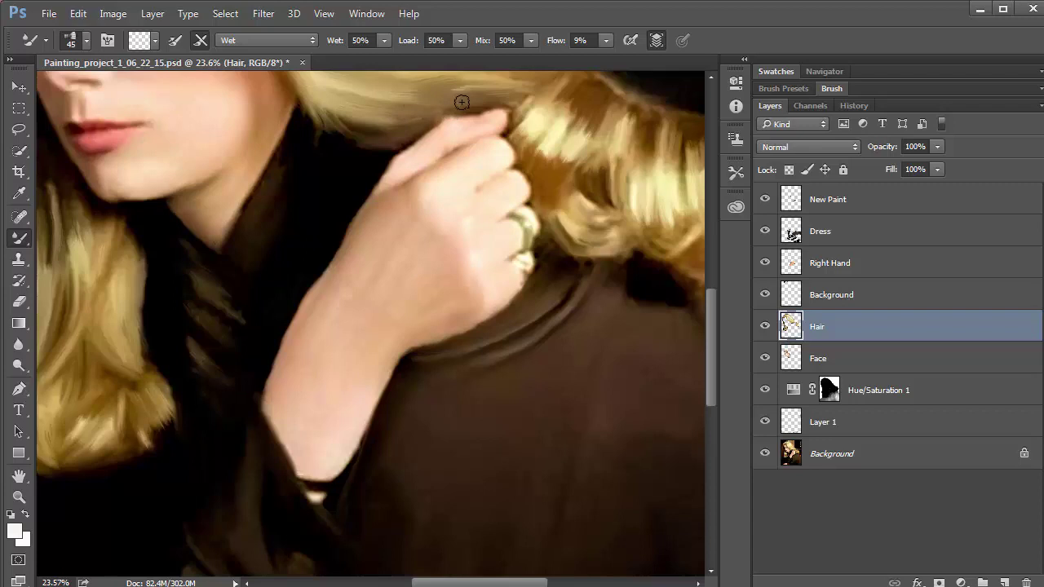
Blend the dark dress folds below the arm, then zoom out to view the whole portrait
mouse_move(383, 234)
left_mouse_down()
mouse_move(513, 193)
mouse_move(343, 321)
mouse_move(275, 172)
mouse_move(312, 288)
mouse_move(323, 275)
left_mouse_up()
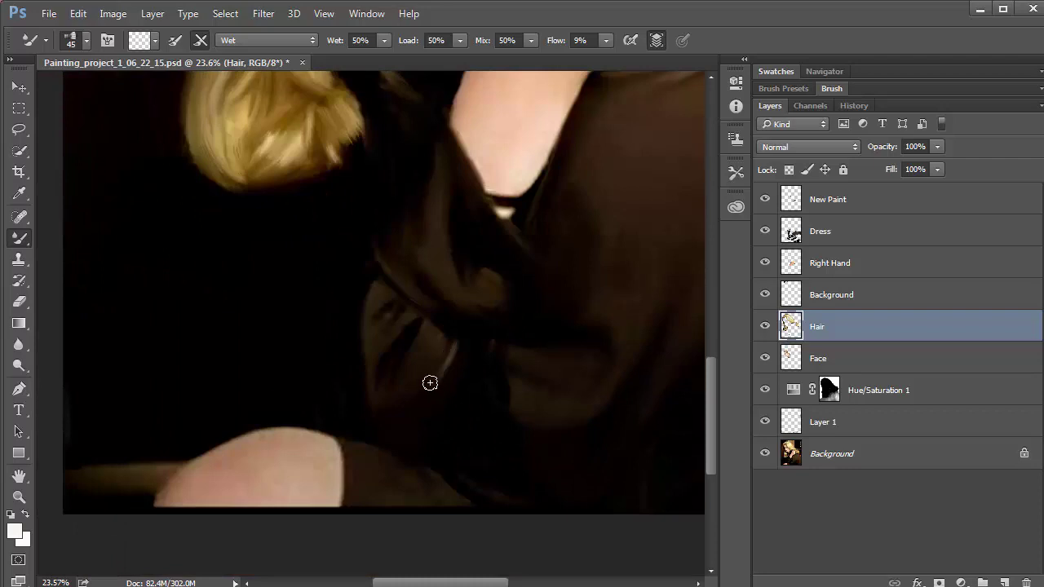
mouse_move(429, 380)
left_mouse_down()
mouse_move(399, 388)
mouse_move(406, 348)
mouse_move(414, 376)
mouse_move(394, 311)
left_mouse_up()
left_click_drag(452, 243, 328, 487)
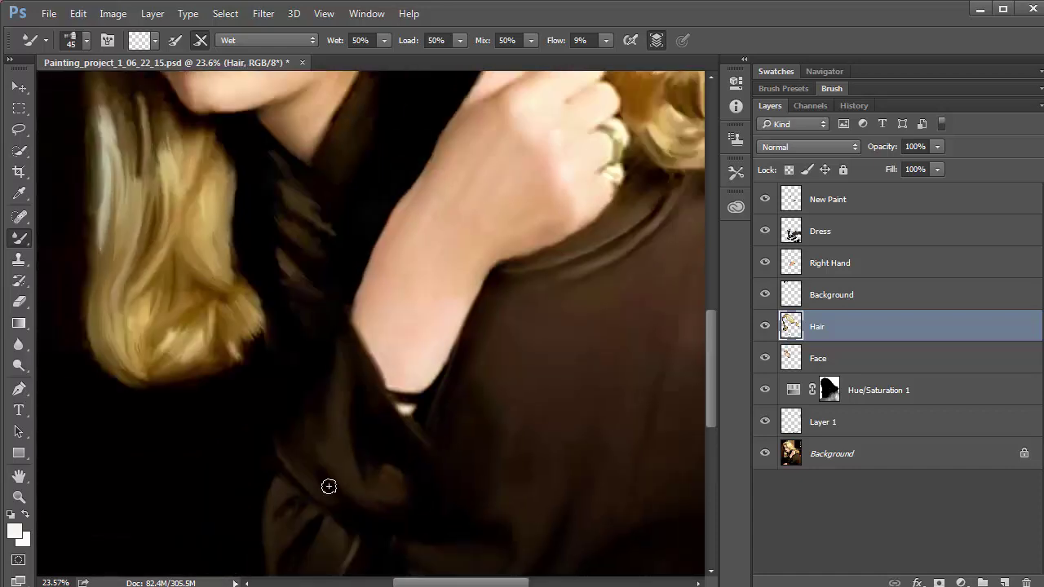
key("ctrl+minus")
key("ctrl+minus")
key("ctrl+minus")
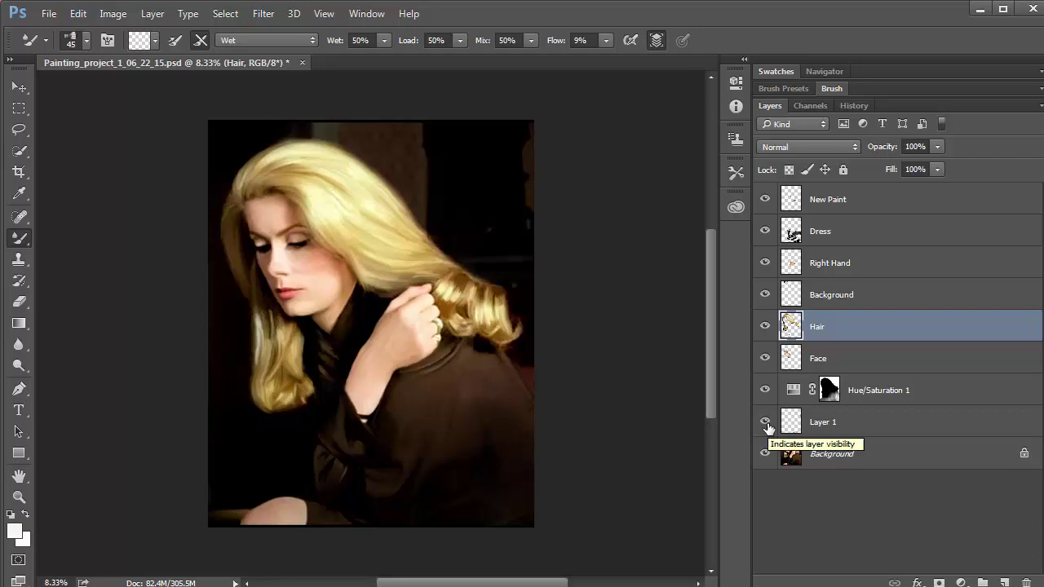
left_click_drag(767, 418, 765, 209)
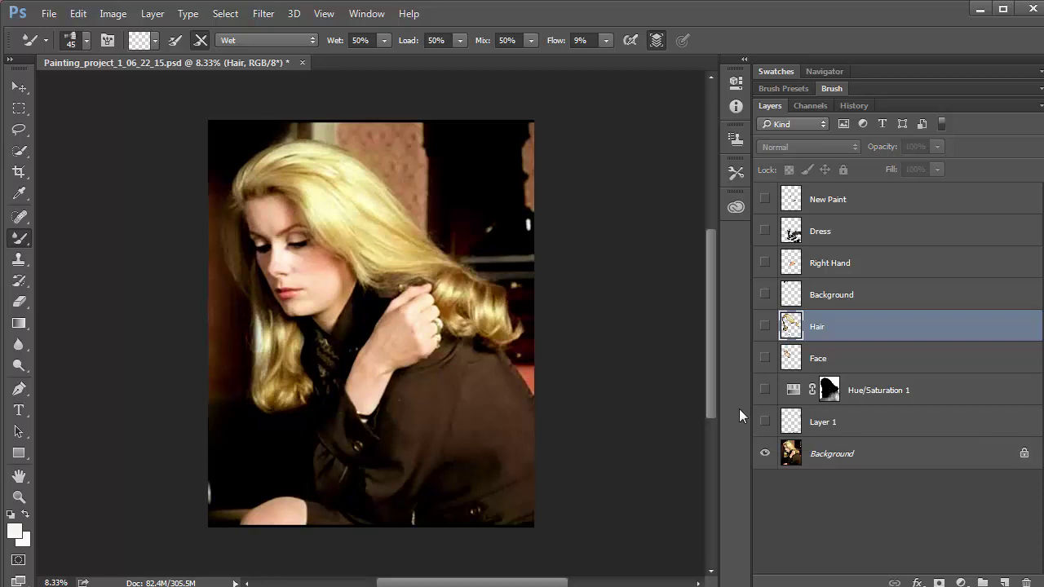
left_click_drag(764, 431, 767, 199)
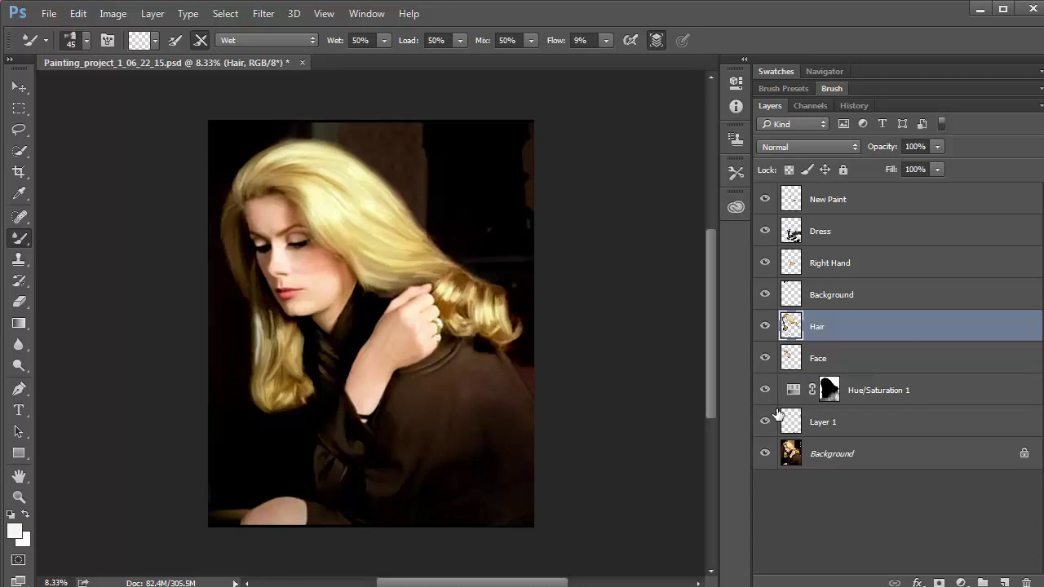
left_click(766, 327)
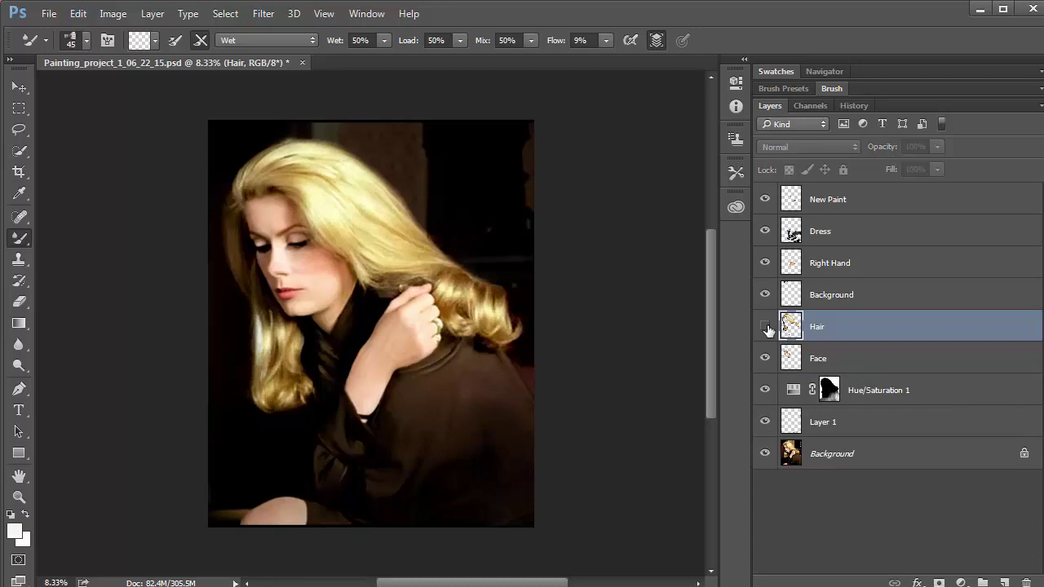
left_click(767, 328)
left_click(767, 325)
left_click(768, 326)
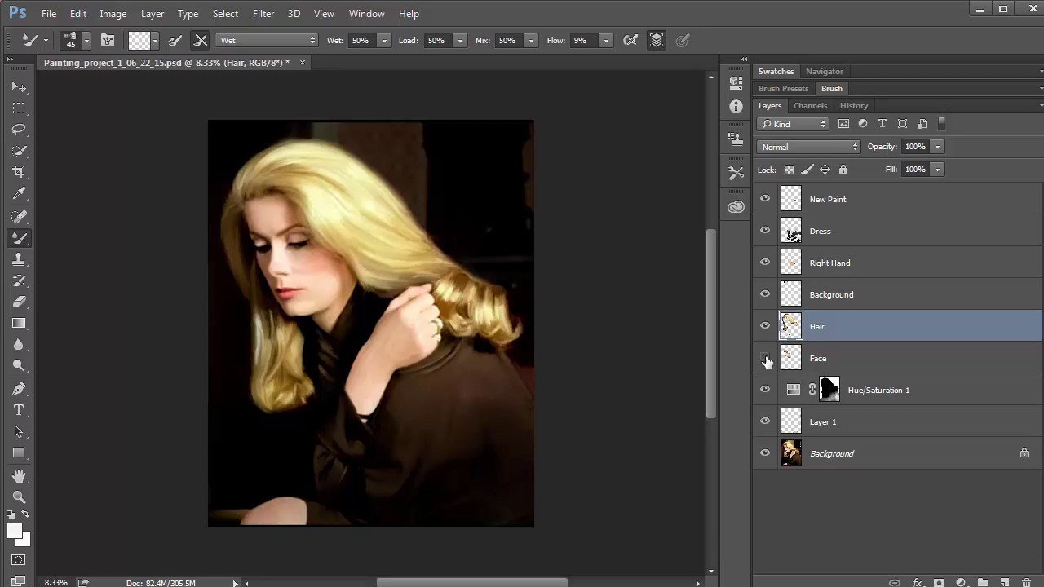
left_click(766, 360)
left_click(766, 359)
left_click(766, 360)
left_click(766, 263)
left_click(766, 263)
left_click(767, 231)
left_click(767, 231)
left_click(766, 232)
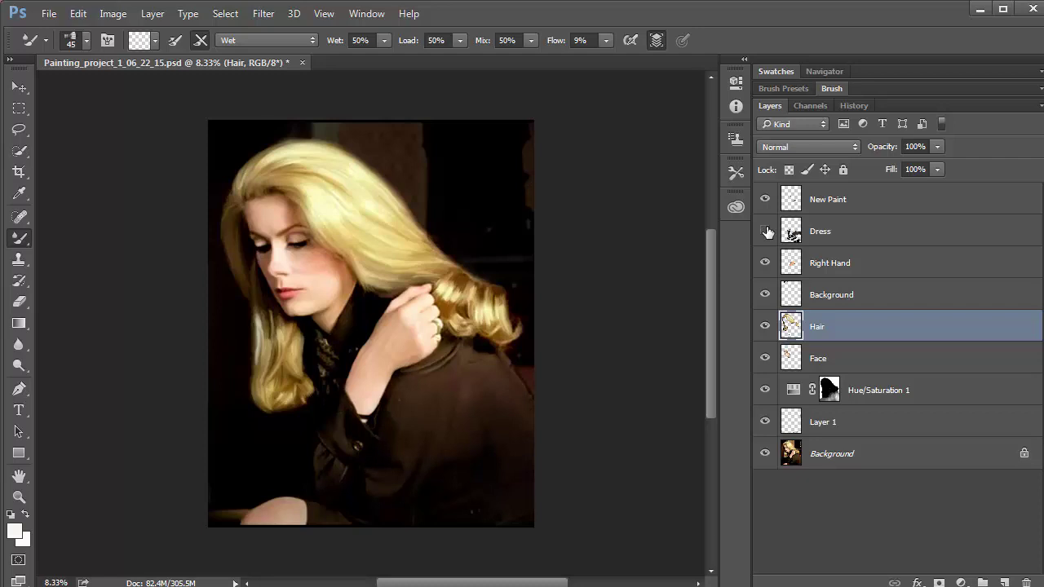
left_click(767, 231)
left_click(767, 232)
left_click(766, 231)
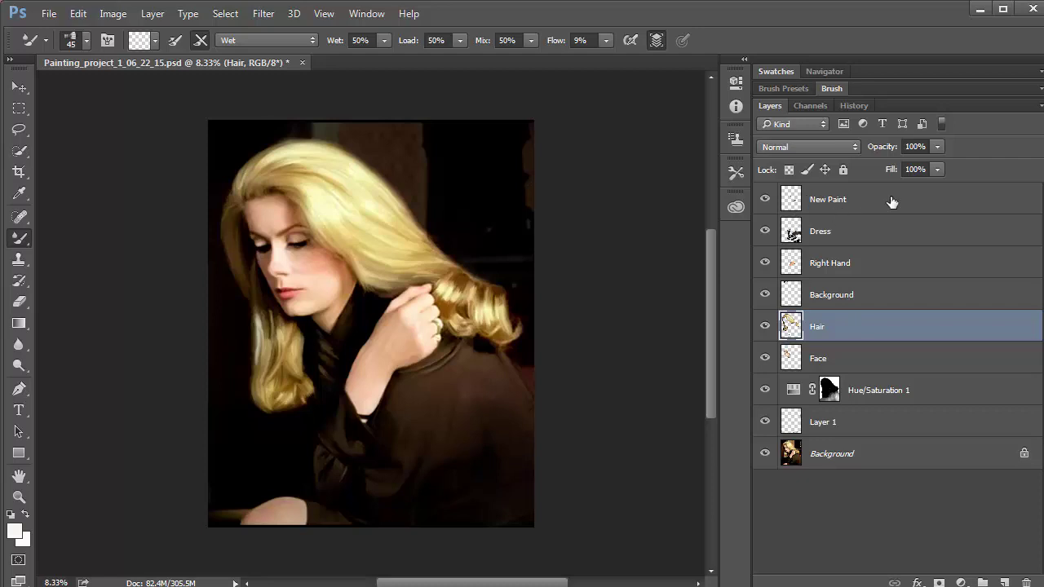
Add a new layer at the top of the stack named Remove chair
left_click(1005, 582)
mouse_move(828, 461)
left_mouse_down()
mouse_move(843, 188)
mouse_move(832, 204)
left_mouse_up()
double_click(824, 200)
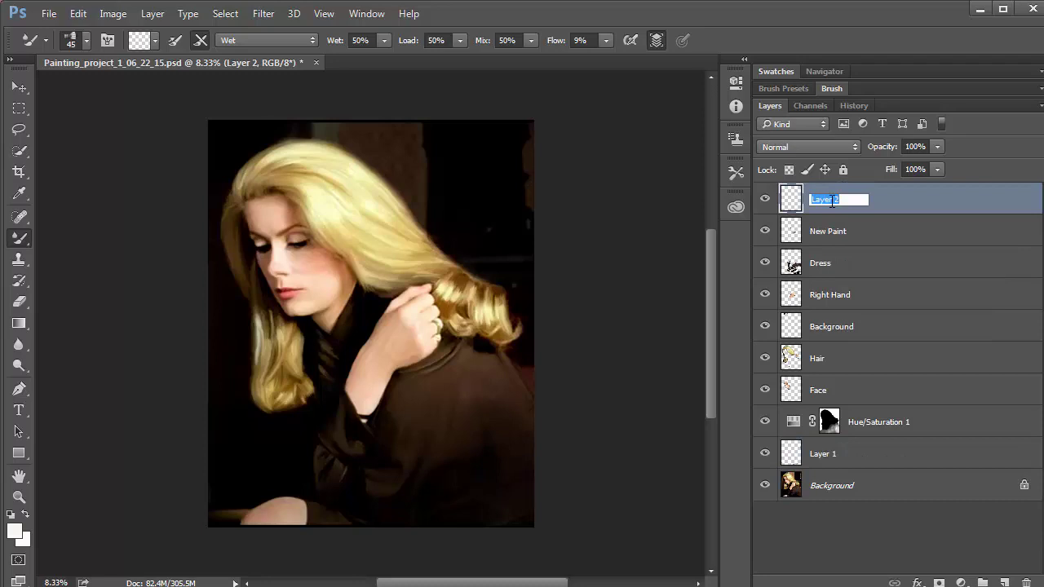
type("Remove chair")
left_click(951, 205)
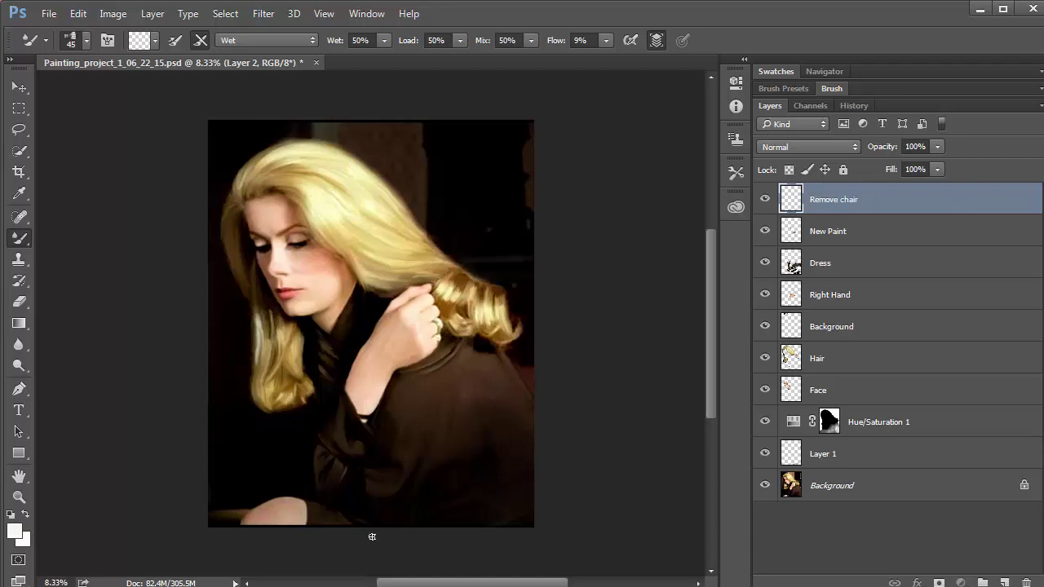
Zoom into the lower-left corner and paint out the chair's light streak with a size-70 brush
left_click(235, 489)
left_click(238, 494)
left_click(247, 506)
left_click_drag(334, 448, 393, 388)
key("bracketright")
key("bracketright")
key("bracketright")
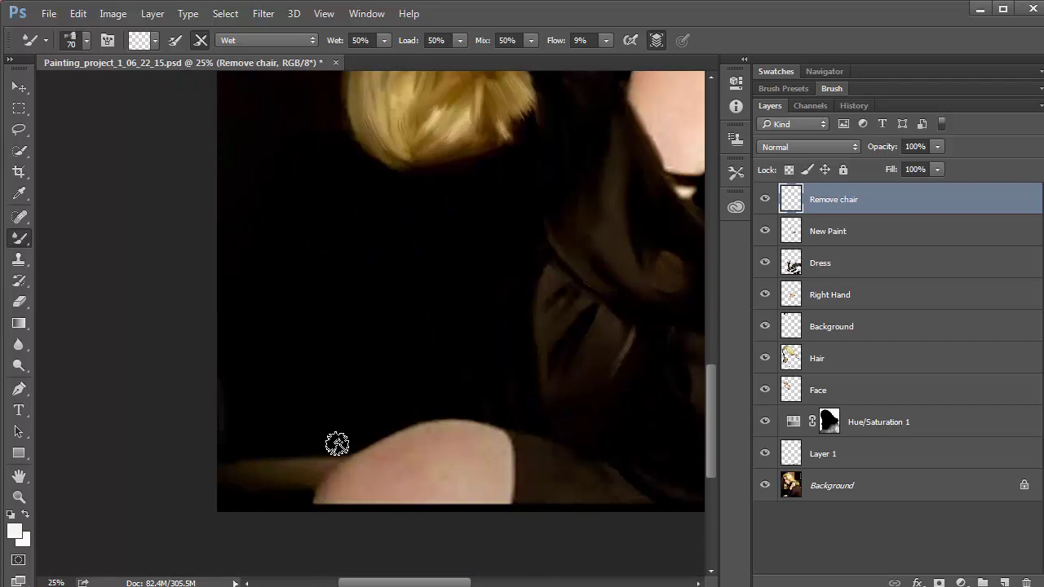
mouse_move(307, 471)
left_mouse_down()
mouse_move(338, 430)
mouse_move(290, 485)
mouse_move(310, 443)
mouse_move(274, 483)
mouse_move(295, 439)
mouse_move(261, 480)
mouse_move(229, 493)
mouse_move(257, 423)
mouse_move(220, 448)
mouse_move(209, 378)
left_mouse_up()
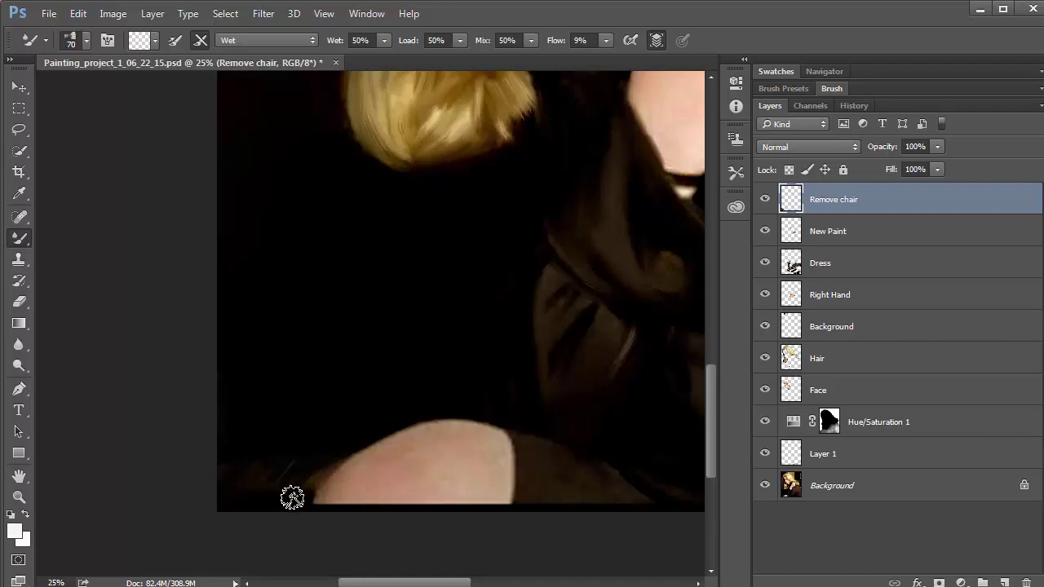
mouse_move(305, 438)
left_mouse_down()
mouse_move(288, 496)
mouse_move(295, 485)
mouse_move(273, 438)
mouse_move(277, 501)
mouse_move(280, 479)
mouse_move(246, 457)
mouse_move(271, 503)
mouse_move(268, 484)
mouse_move(226, 450)
mouse_move(233, 486)
mouse_move(253, 450)
mouse_move(288, 475)
mouse_move(233, 480)
mouse_move(280, 462)
mouse_move(266, 463)
mouse_move(329, 462)
mouse_move(294, 495)
mouse_move(318, 462)
mouse_move(370, 428)
mouse_move(429, 476)
mouse_move(405, 461)
mouse_move(348, 498)
mouse_move(411, 458)
mouse_move(351, 479)
mouse_move(365, 470)
mouse_move(324, 498)
mouse_move(358, 491)
mouse_move(358, 478)
mouse_move(324, 505)
mouse_move(365, 477)
mouse_move(456, 467)
mouse_move(467, 446)
mouse_move(417, 459)
mouse_move(465, 435)
mouse_move(484, 442)
mouse_move(431, 440)
mouse_move(443, 435)
mouse_move(375, 459)
mouse_move(470, 473)
mouse_move(437, 487)
mouse_move(465, 493)
mouse_move(384, 503)
mouse_move(468, 481)
mouse_move(403, 502)
mouse_move(433, 492)
mouse_move(438, 518)
mouse_move(479, 513)
mouse_move(498, 498)
mouse_move(480, 507)
mouse_move(490, 500)
mouse_move(487, 511)
mouse_move(503, 494)
mouse_move(493, 519)
mouse_move(470, 497)
mouse_move(416, 508)
mouse_move(387, 494)
mouse_move(343, 524)
mouse_move(389, 497)
mouse_move(342, 503)
mouse_move(496, 508)
mouse_move(321, 517)
mouse_move(351, 496)
mouse_move(324, 499)
mouse_move(312, 517)
mouse_move(343, 501)
mouse_move(322, 494)
mouse_move(356, 475)
mouse_move(389, 478)
left_mouse_up()
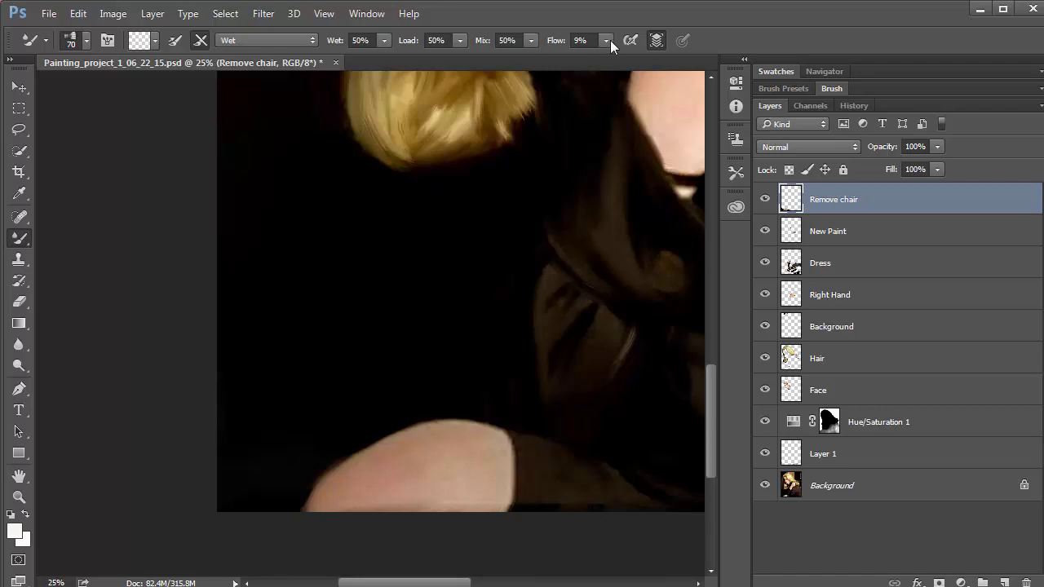
Raise flow to 44%, paint over the lower dress, then return to the face and whole painting
left_click_drag(610, 40, 635, 57)
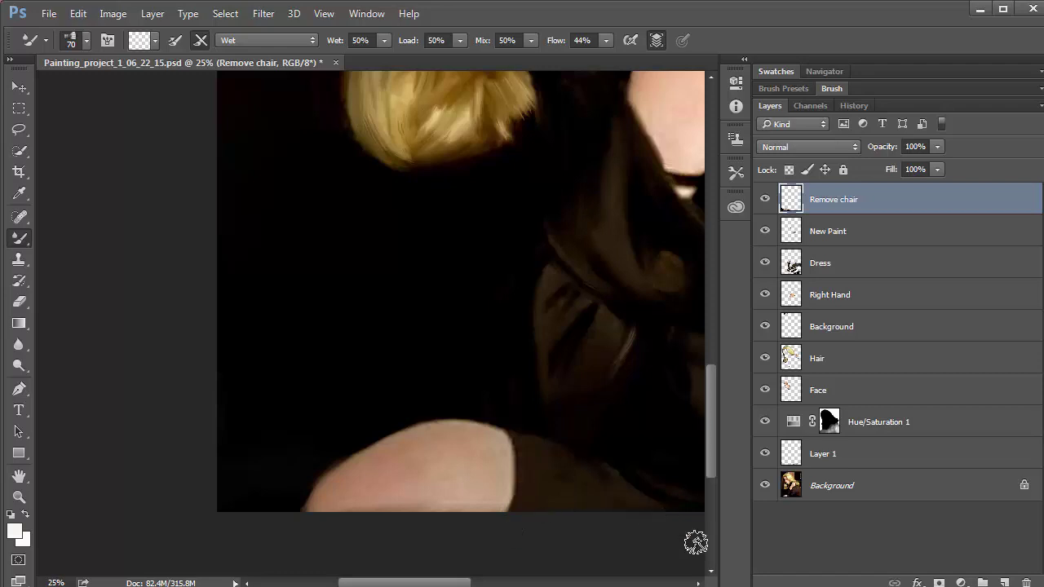
left_click_drag(457, 522, 284, 520)
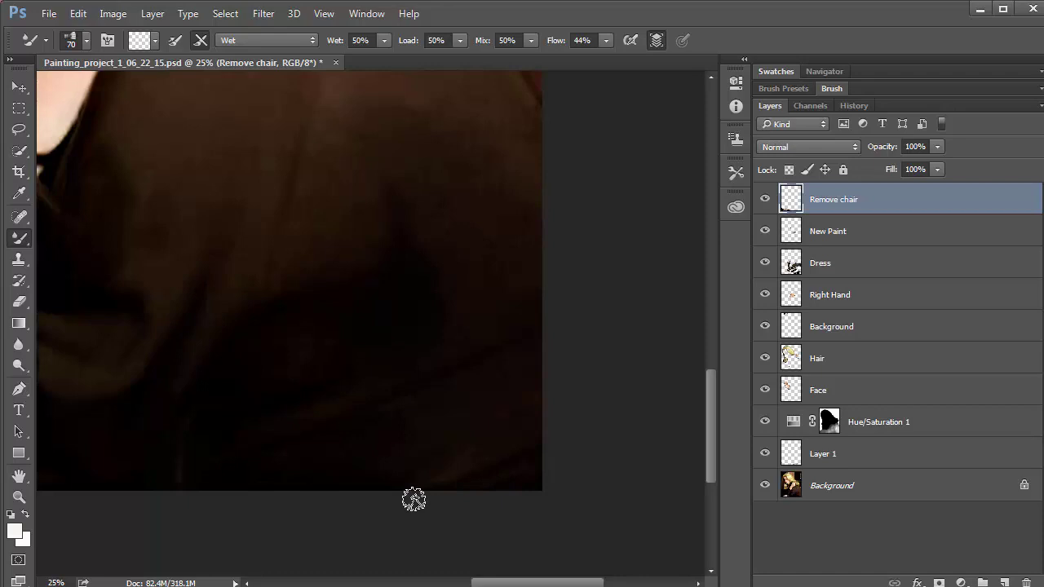
left_click_drag(408, 475, 370, 468)
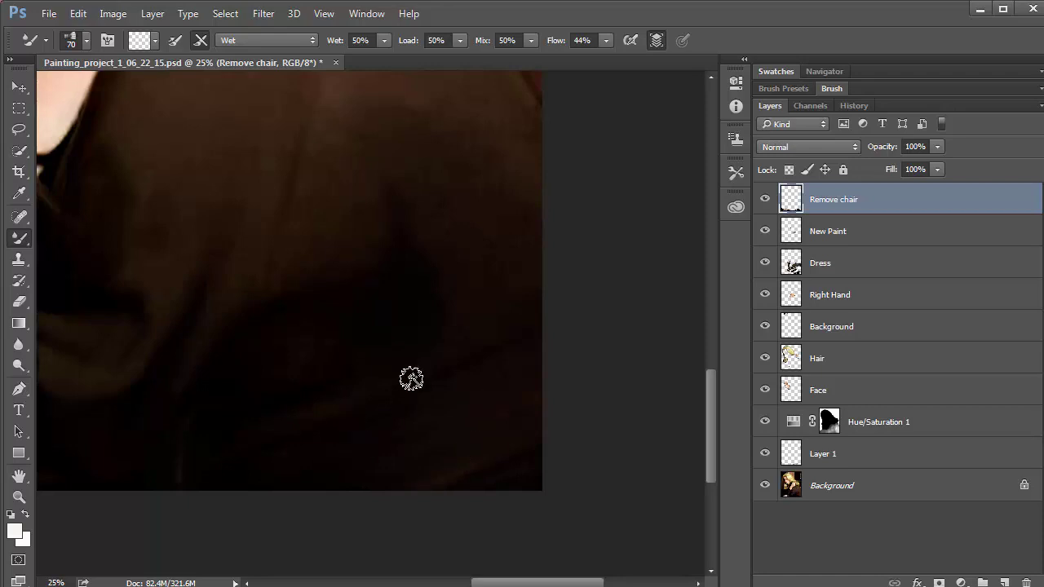
key("space")
left_click_drag(339, 420, 552, 380)
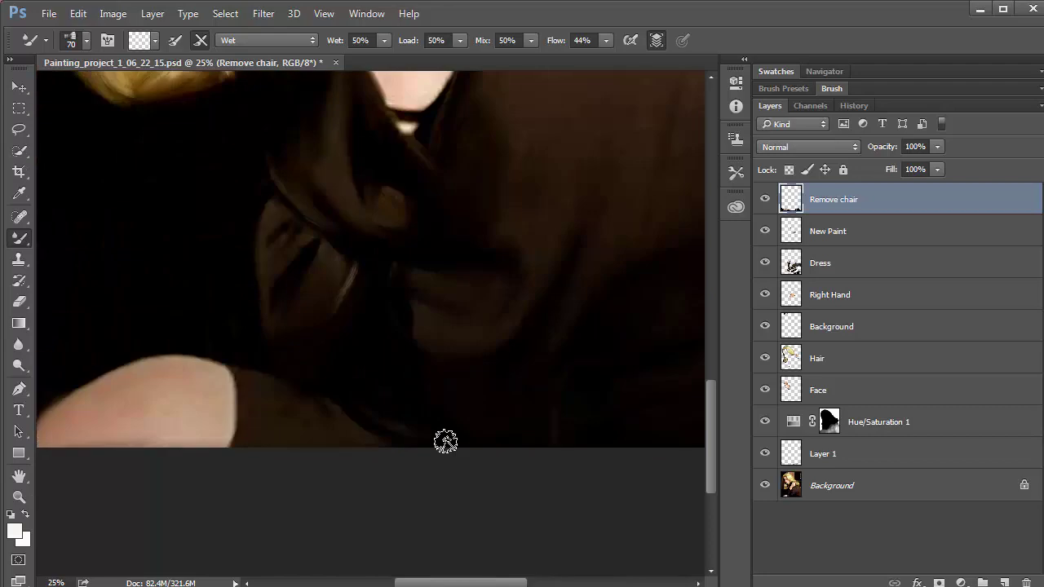
key("ctrl+minus")
key("ctrl+minus")
key("ctrl+minus")
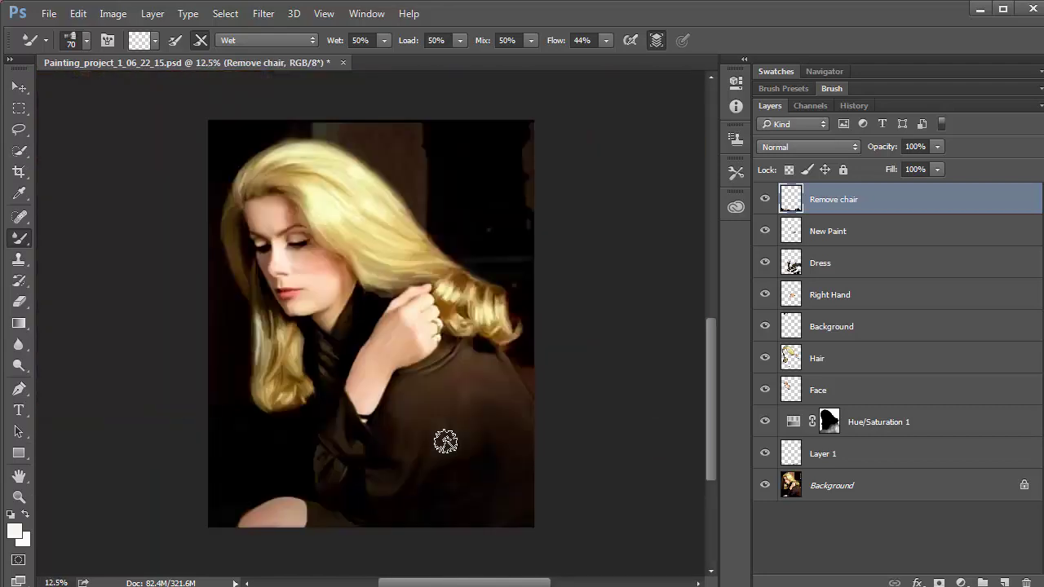
key("ctrl+plus")
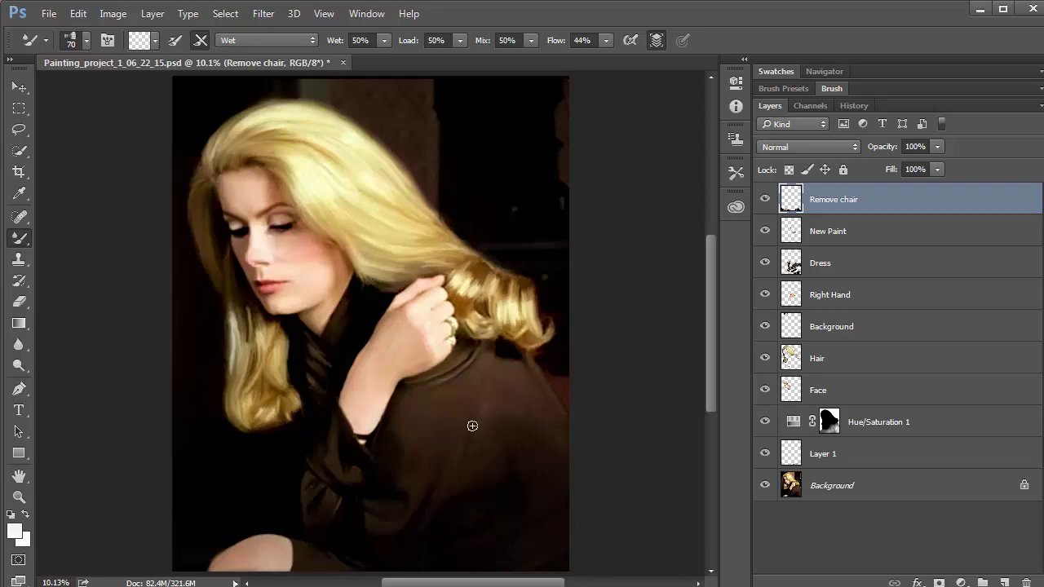
Add a new layer named Eyelashes
left_click(1004, 581)
double_click(818, 203)
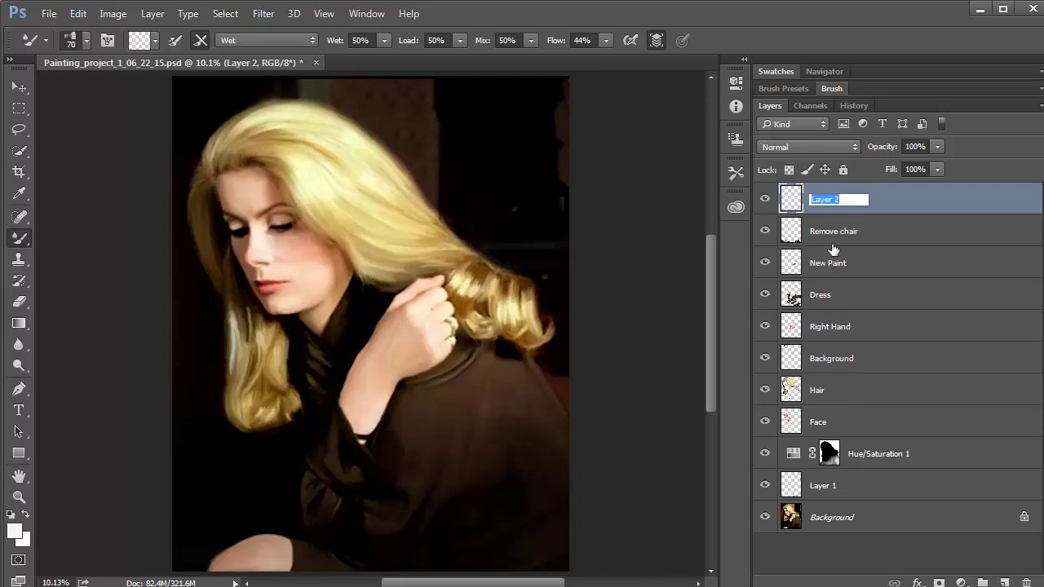
type("Eyelashes")
key("Return")
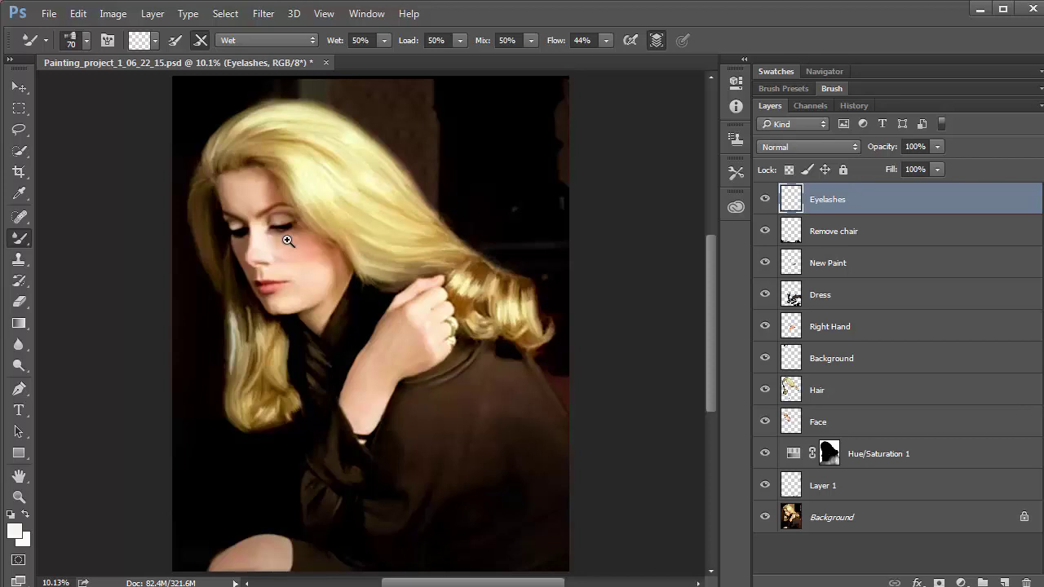
Zoom into the eye, shrink the brush to a fine tip, and paint short lash strokes along the eyelid
left_click(284, 236, "ctrl")
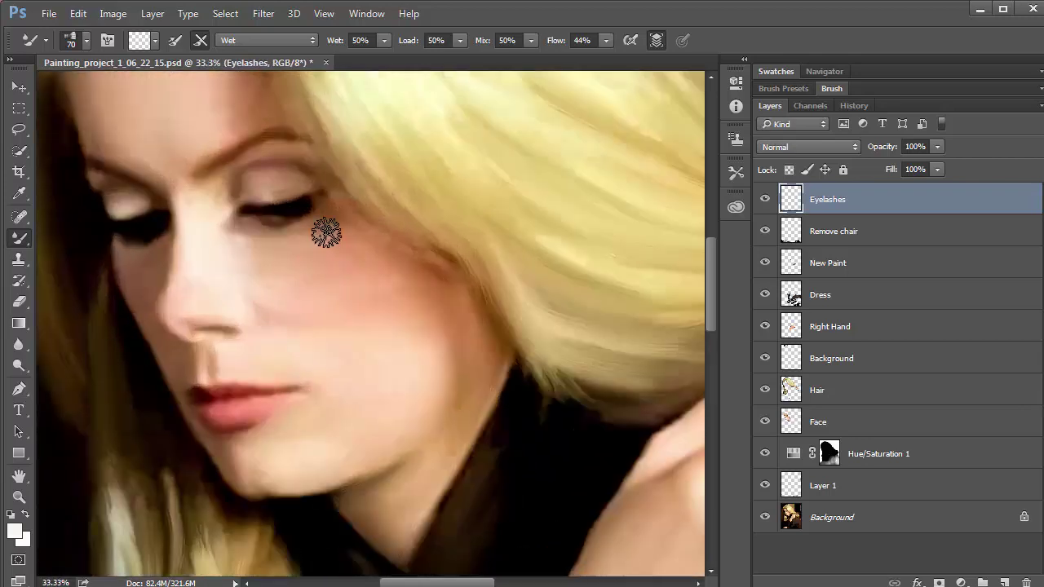
key("bracketleft")
key("bracketleft")
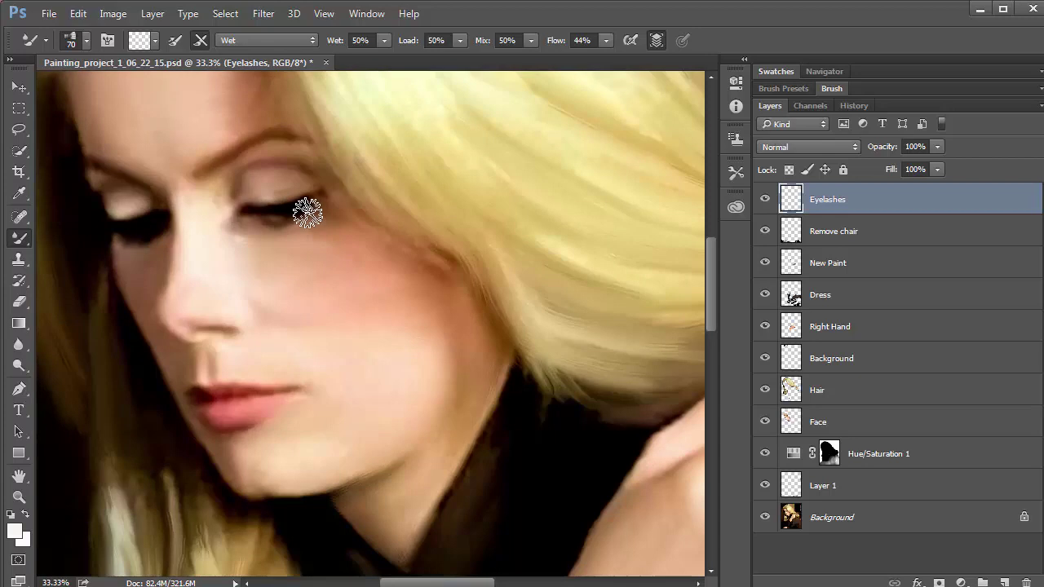
key("bracketleft")
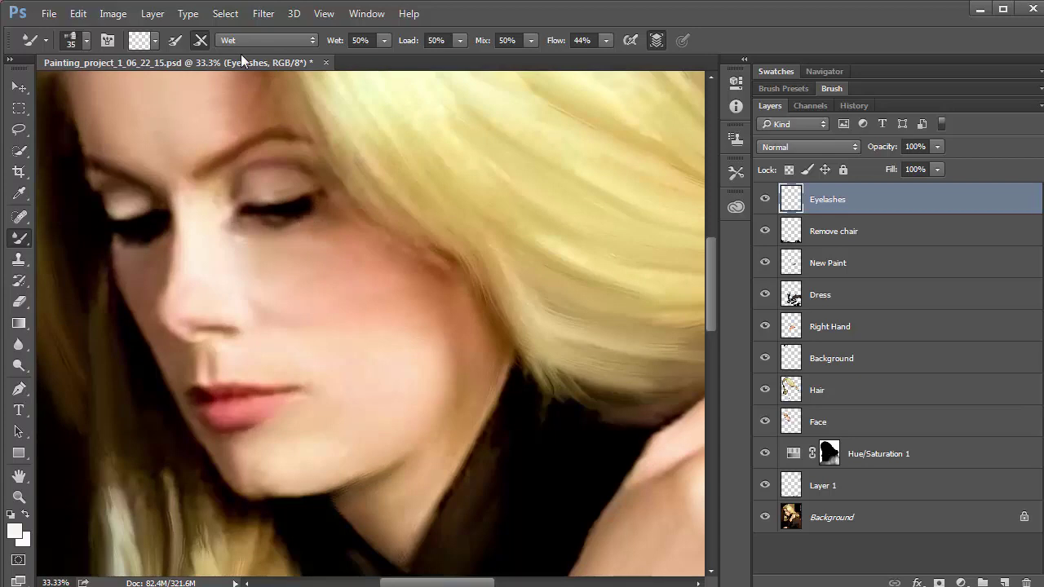
key("bracketleft")
key("bracketleft")
key("bracketleft")
key("bracketleft")
key("bracketleft")
key("bracketleft")
key("bracketleft")
key("bracketleft")
key("bracketleft")
key("bracketleft")
key("bracketleft")
mouse_move(306, 213)
left_mouse_down()
mouse_move(295, 232)
mouse_move(284, 234)
mouse_move(310, 225)
mouse_move(250, 227)
left_mouse_up()
left_click_drag(258, 215, 250, 230)
mouse_move(266, 216)
left_mouse_down()
mouse_move(301, 207)
mouse_move(303, 220)
mouse_move(296, 212)
mouse_move(293, 230)
mouse_move(288, 221)
mouse_move(294, 234)
mouse_move(318, 221)
left_mouse_up()
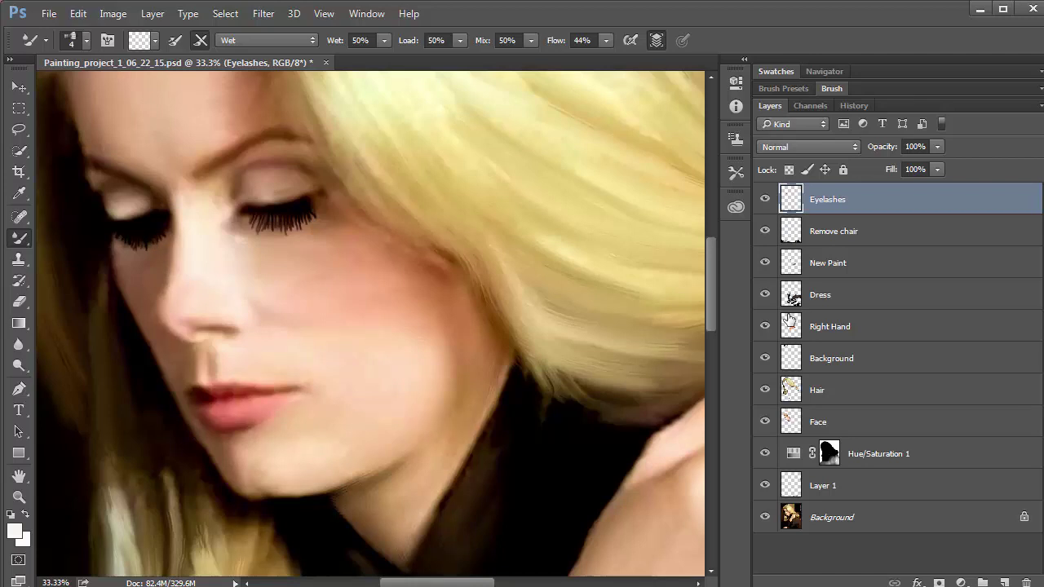
Set up the Eraser with a hard round tip, size 45, at 42% opacity
left_click(19, 301)
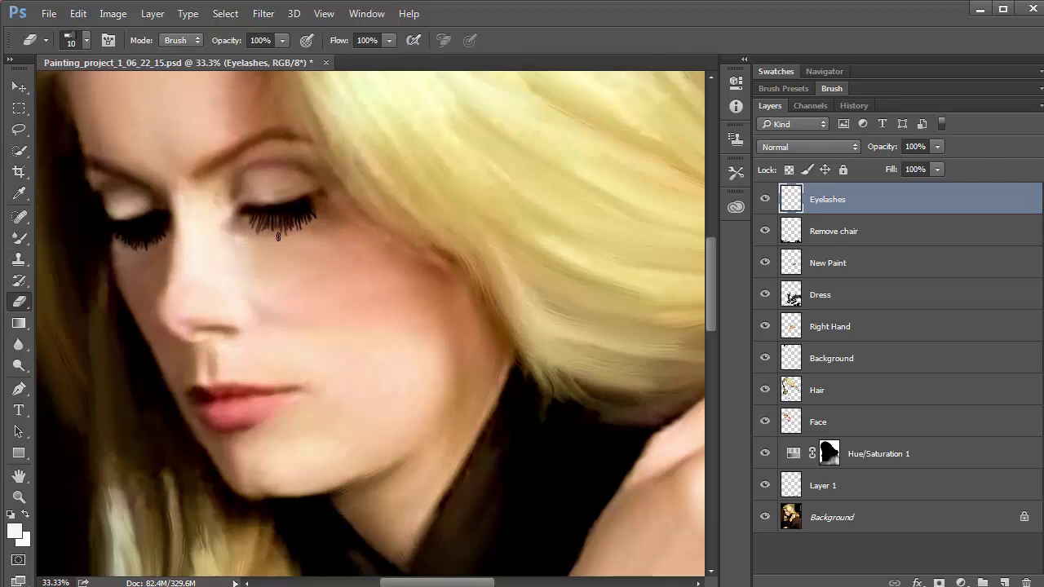
left_click(86, 41)
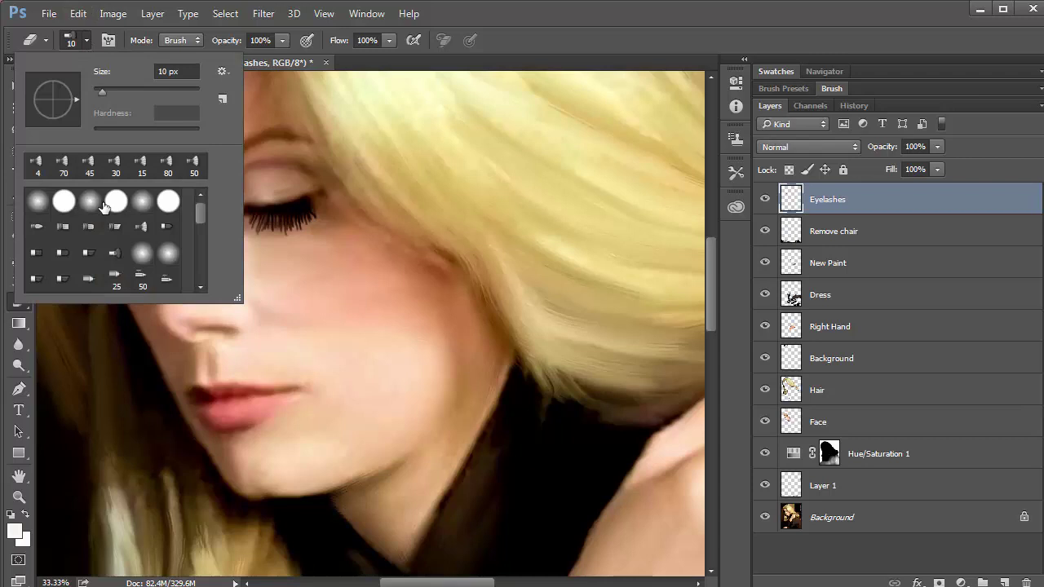
left_click(65, 204)
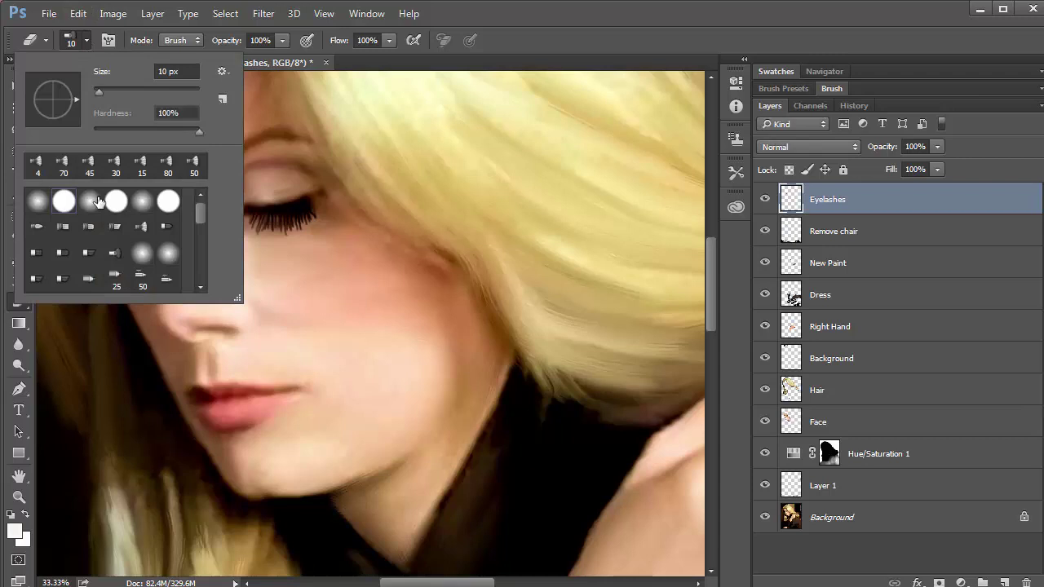
left_click(538, 65)
key("bracketright")
key("bracketright")
key("bracketright")
key("bracketright")
key("bracketright")
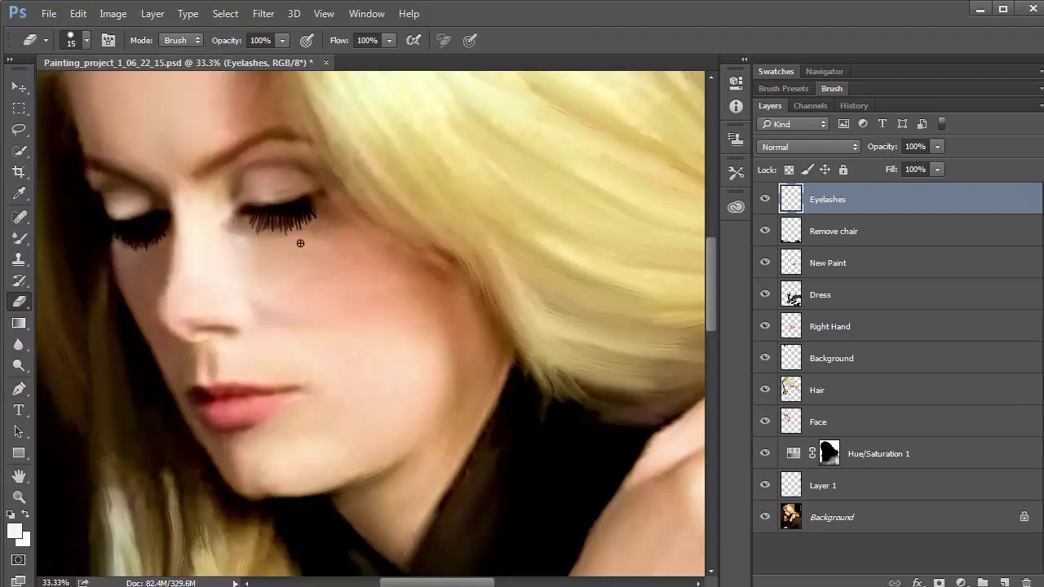
key("bracketright")
left_click(281, 40)
left_click(234, 59)
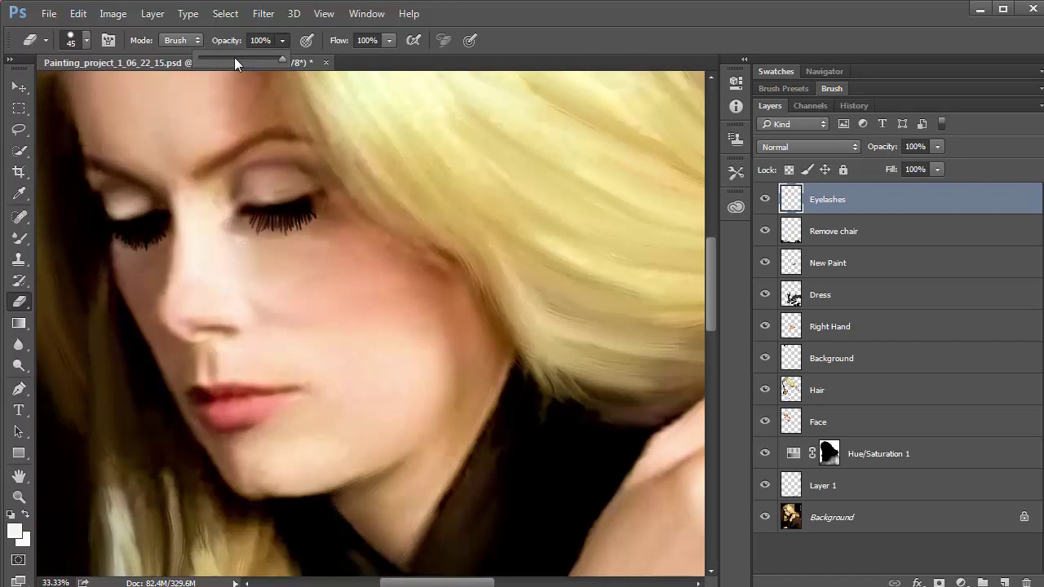
left_click(311, 231)
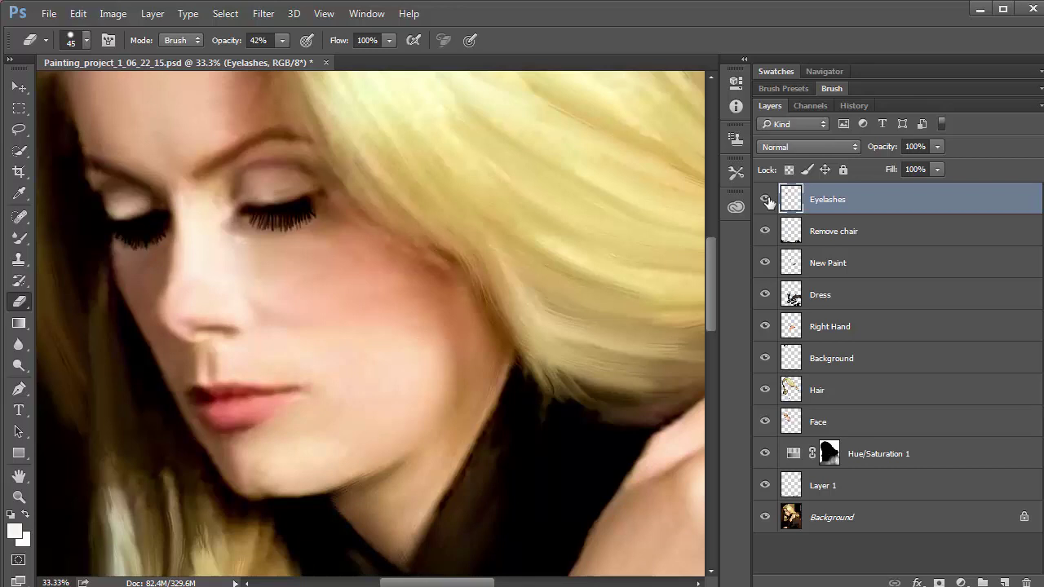
key("ctrl+minus")
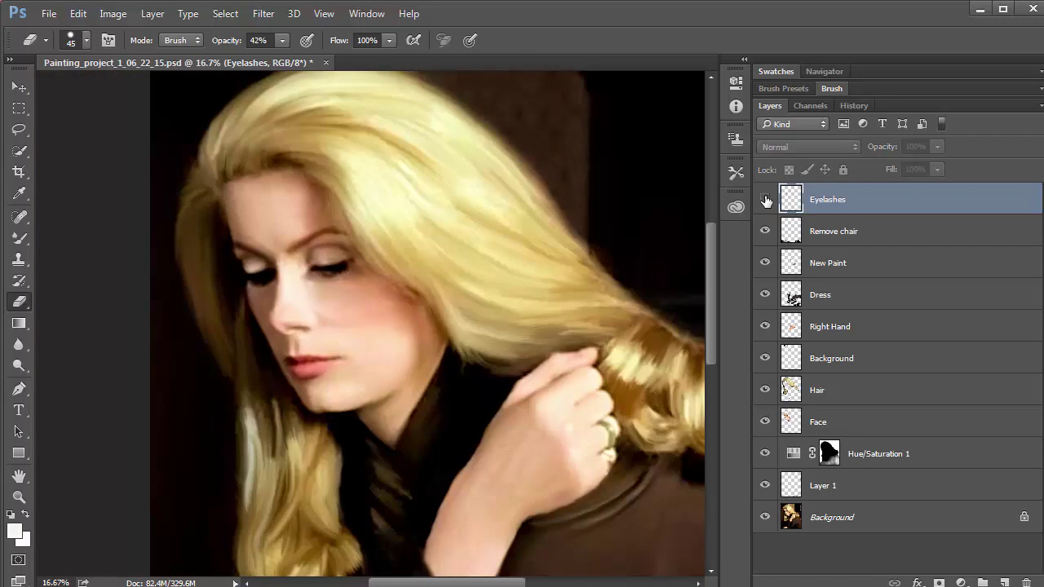
left_click(766, 200)
left_click(766, 200)
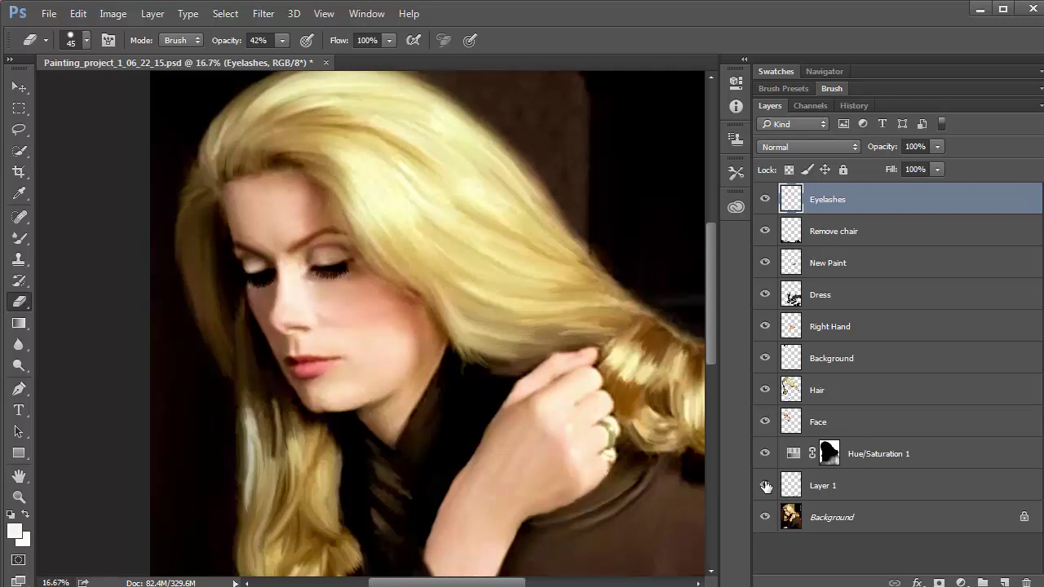
left_click_drag(766, 487, 766, 231)
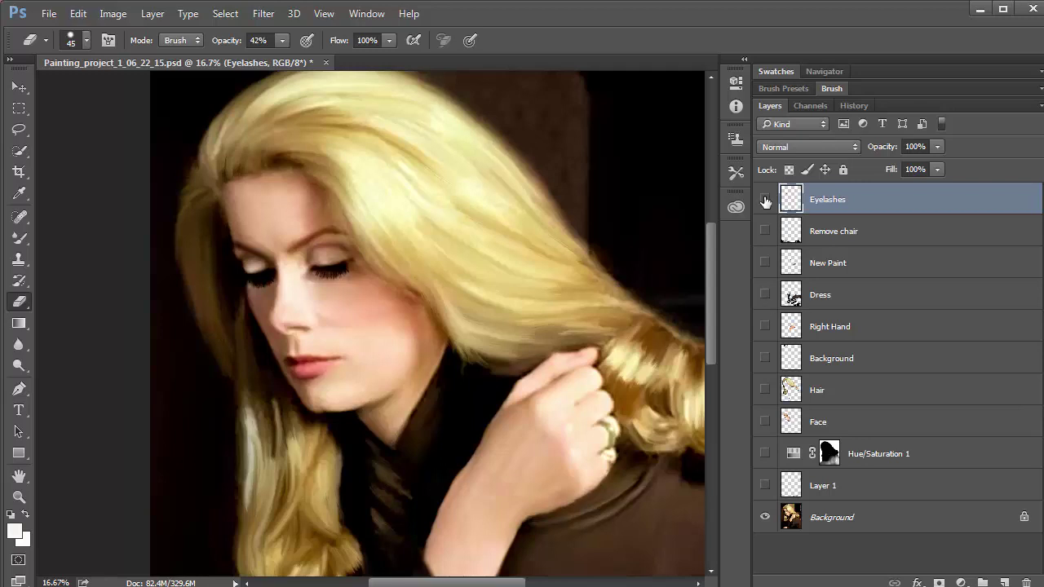
left_click(766, 201)
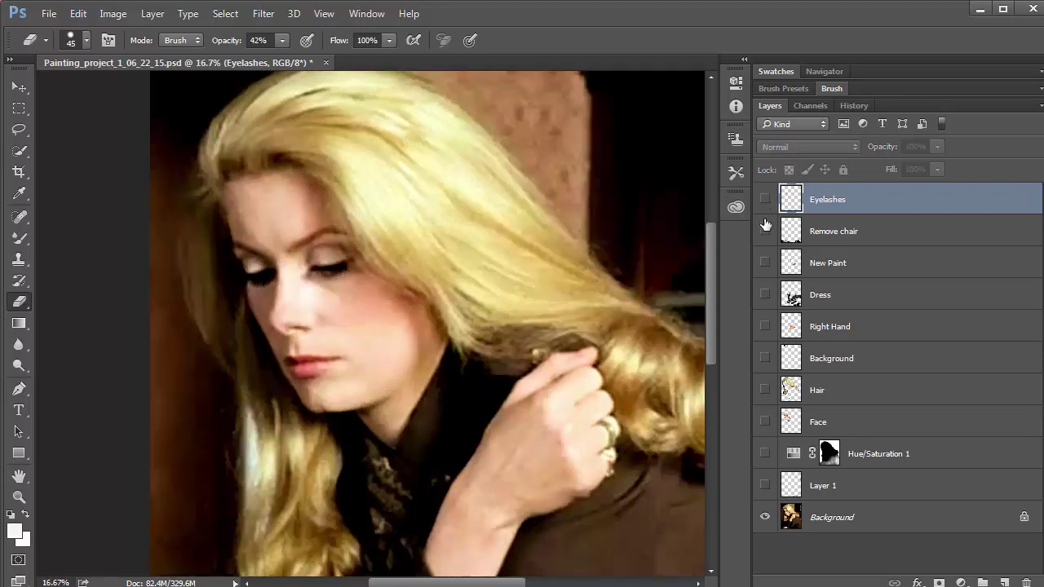
left_click_drag(766, 200, 764, 488)
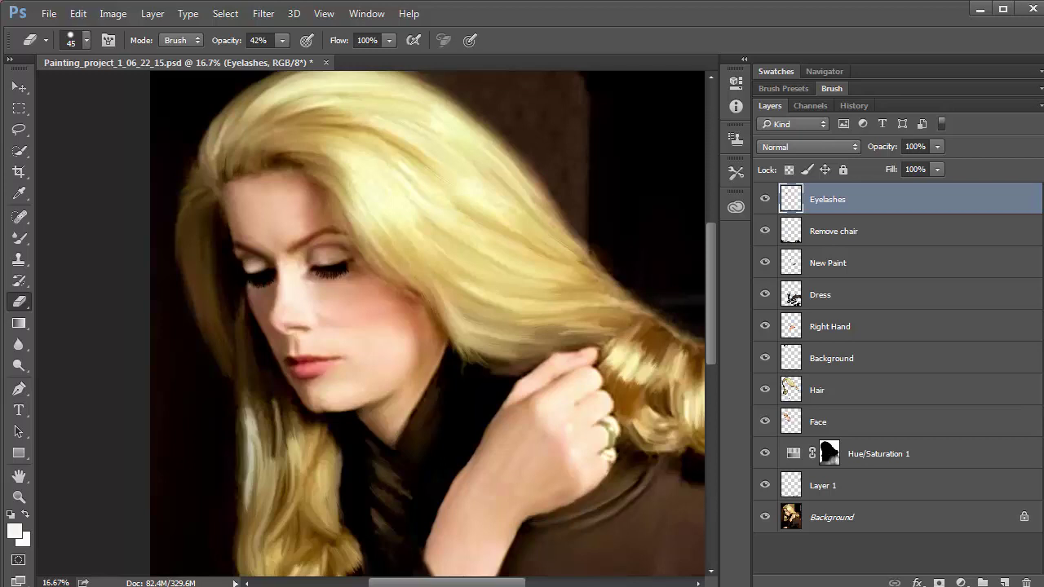
key("v")
scroll(428, 324, "up", 2)
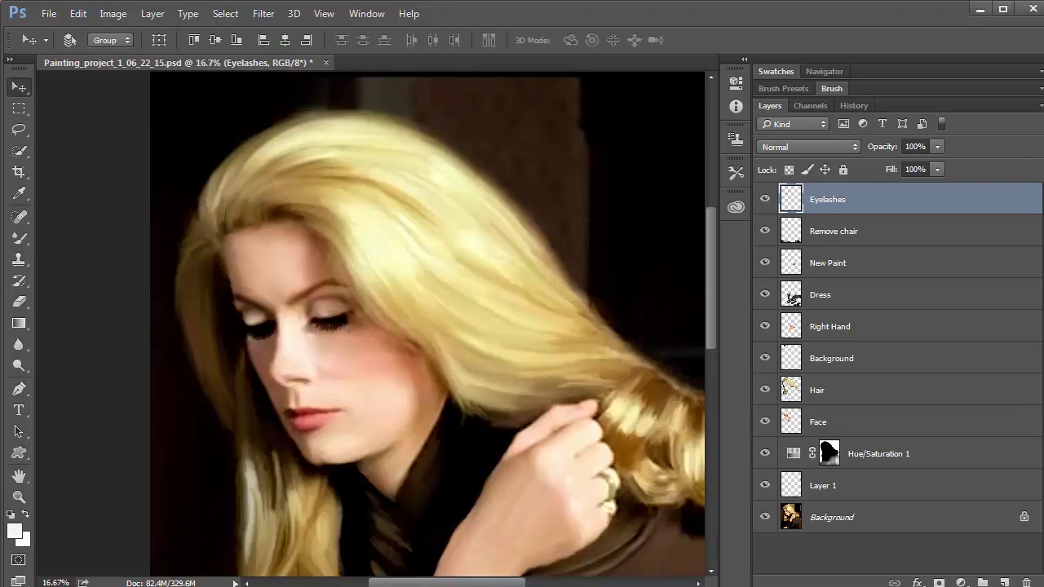
Add a new empty layer above Eyelashes and name it 'Ring Glint'
left_click(1004, 583)
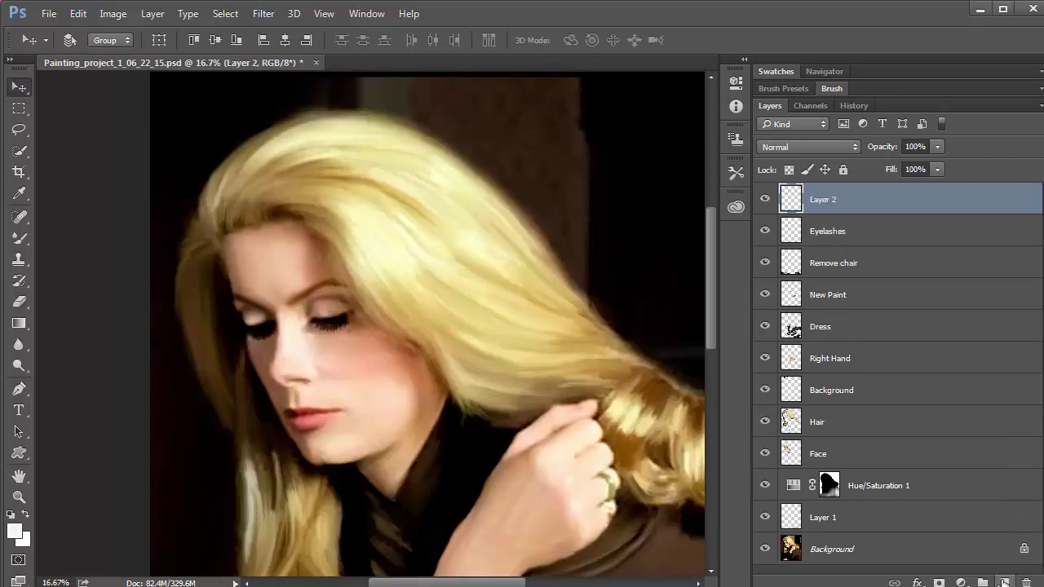
double_click(831, 201)
type("R")
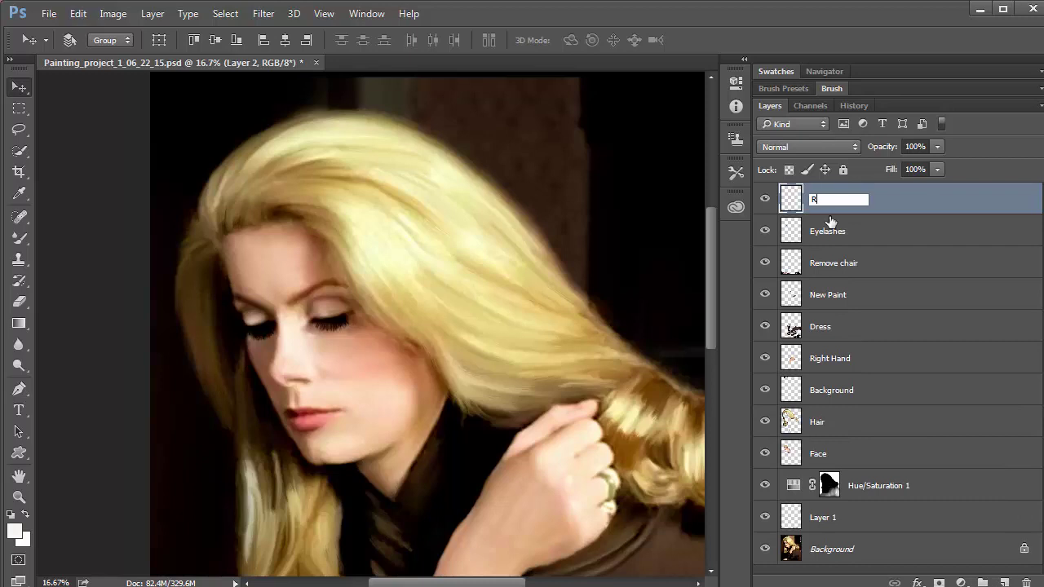
type("ing Glint")
left_click(904, 200)
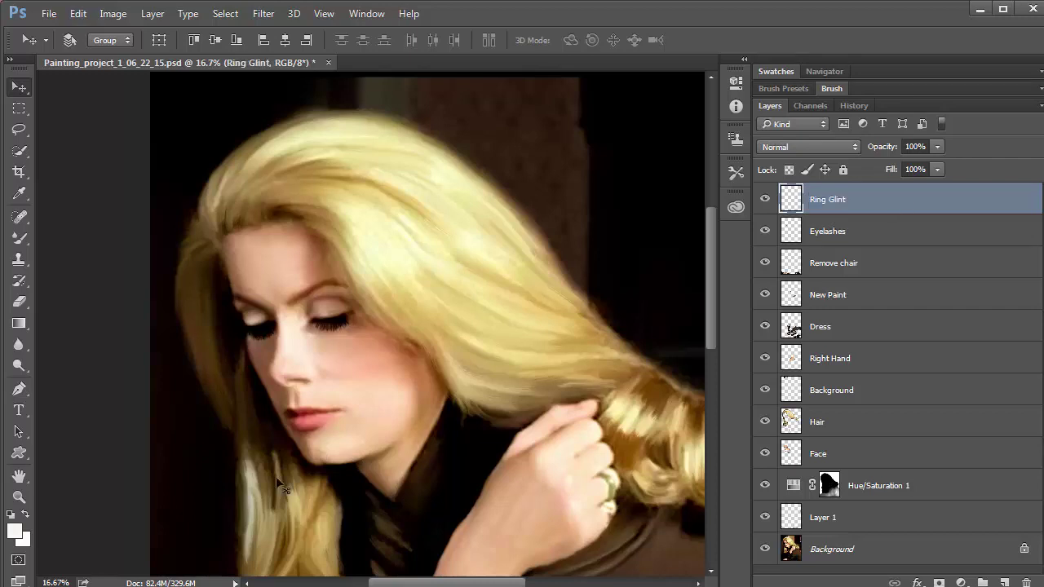
Switch to the Custom Shape Tool and bring up the shape library
left_click(22, 447)
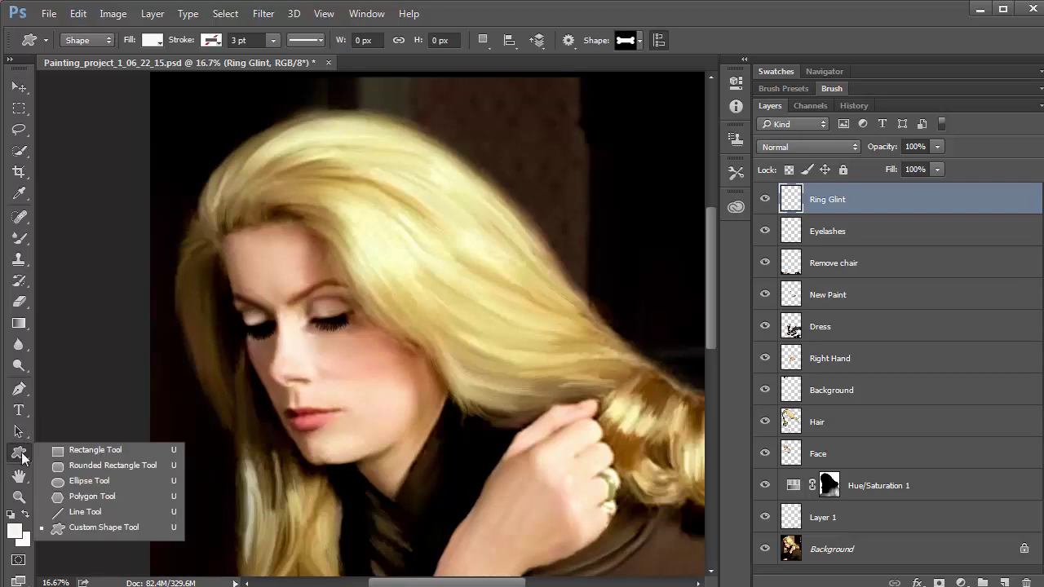
left_click(114, 526)
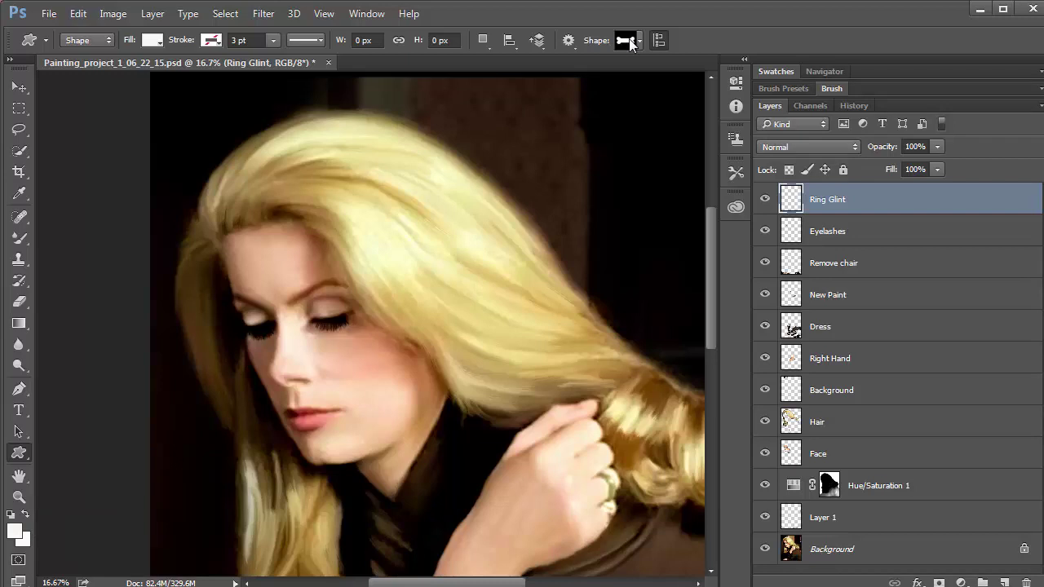
left_click(630, 41)
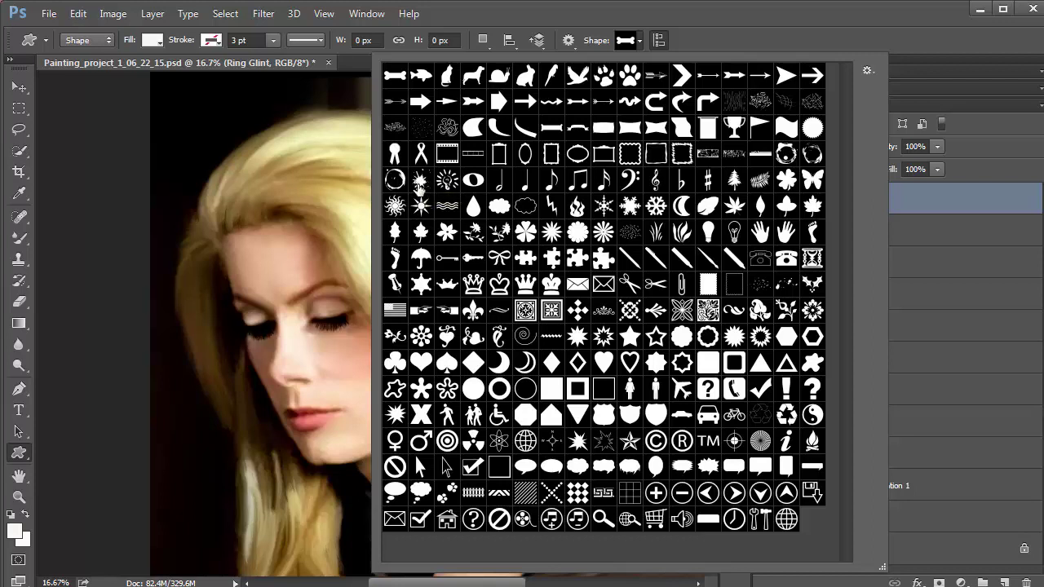
Choose the starburst shape and zoom in closely on the ring
left_click(420, 181)
left_click(805, 102)
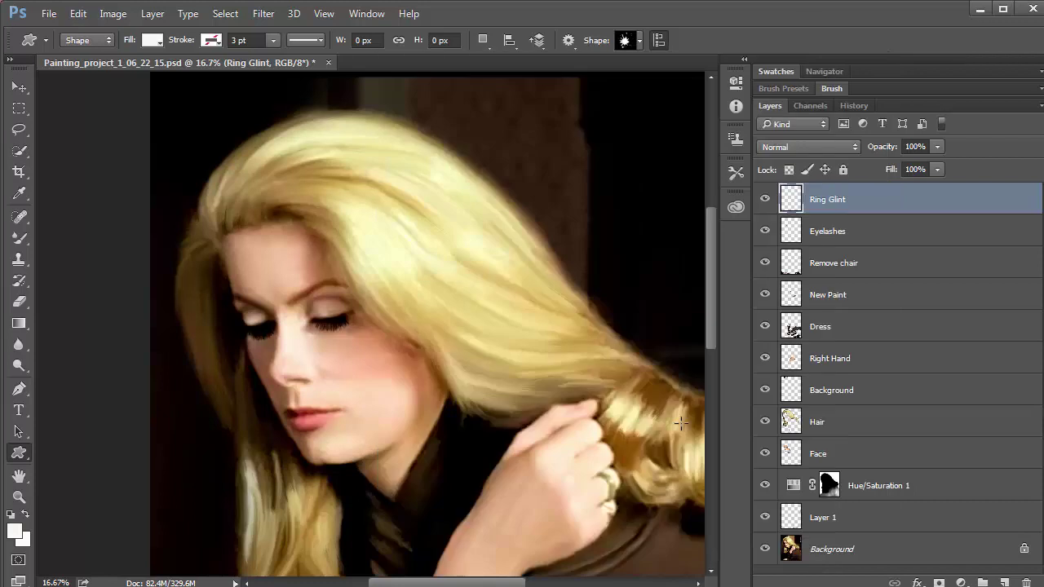
left_click(613, 483, "ctrl")
left_click(613, 483, "ctrl")
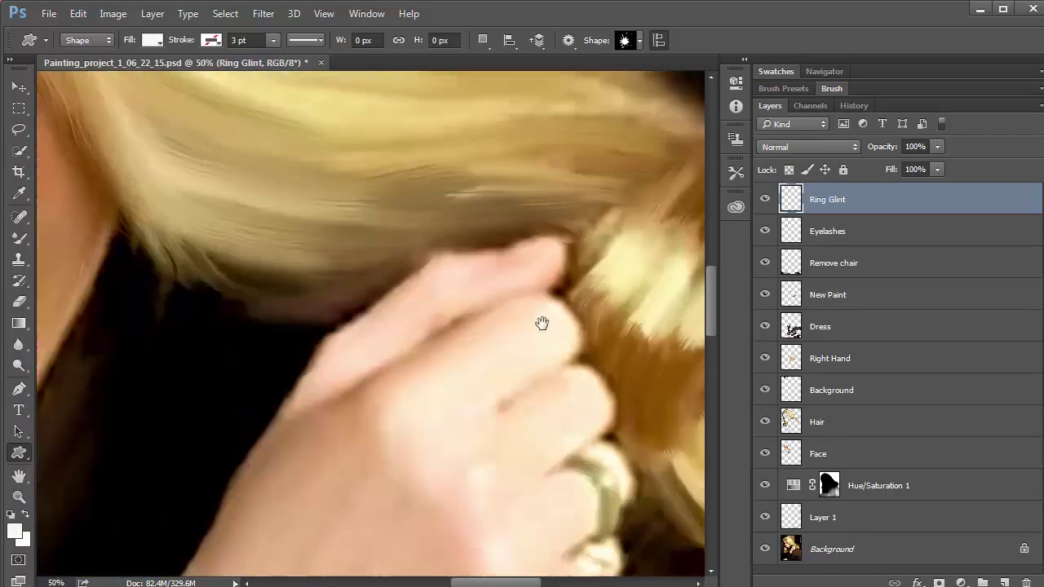
left_click(482, 256, "ctrl")
Draw a trial 60 by 76 px starburst over the ring, then delete it
left_click(484, 256)
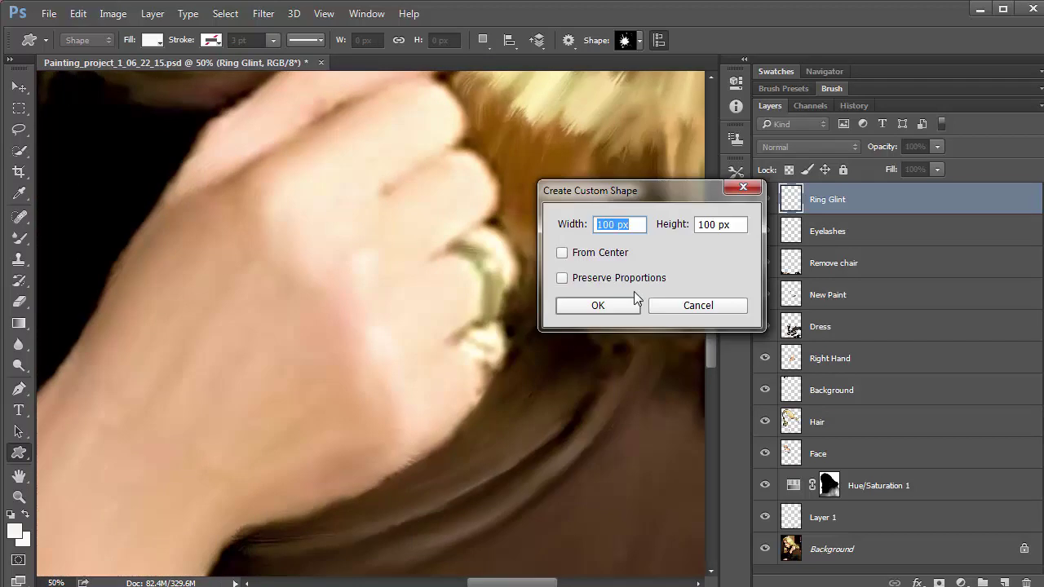
left_click(685, 307)
left_click_drag(480, 249, 504, 281)
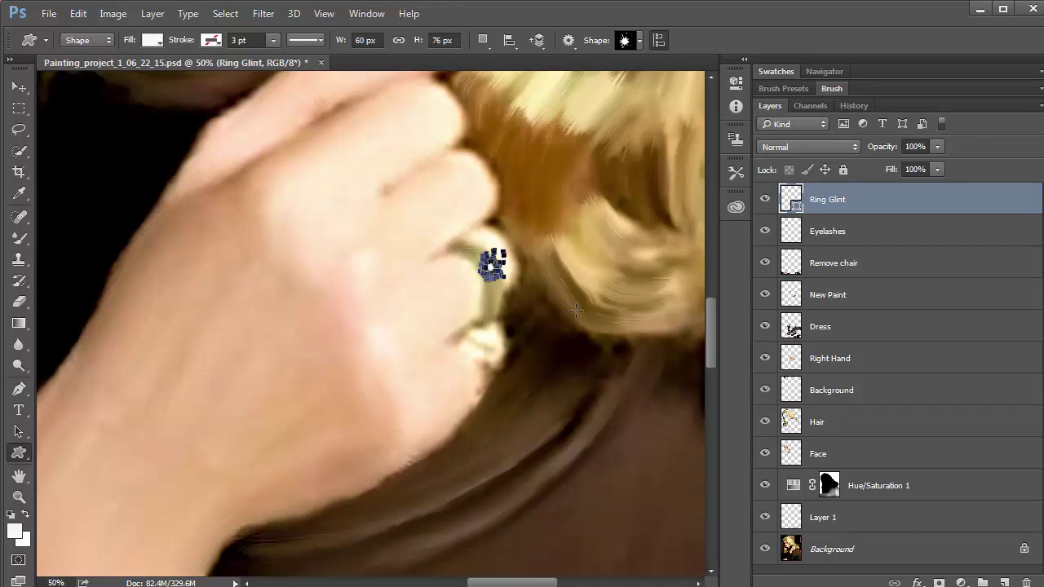
left_click(575, 310)
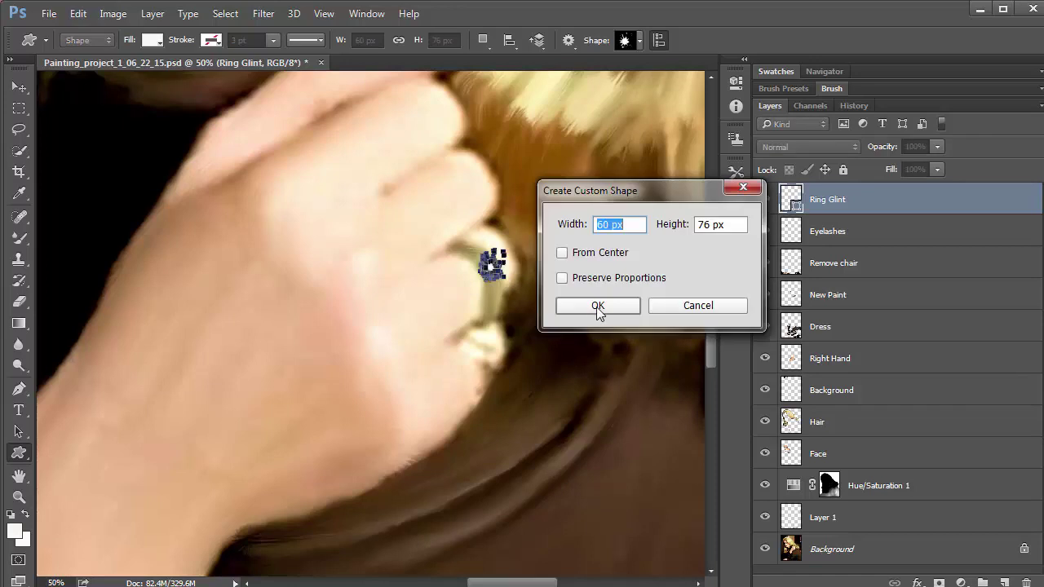
left_click(598, 305)
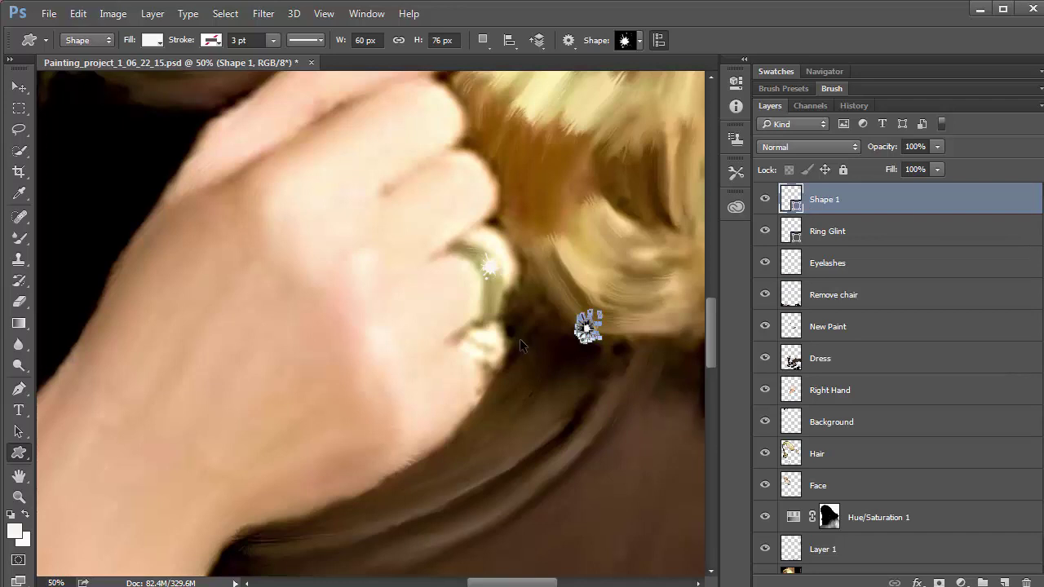
key("Delete")
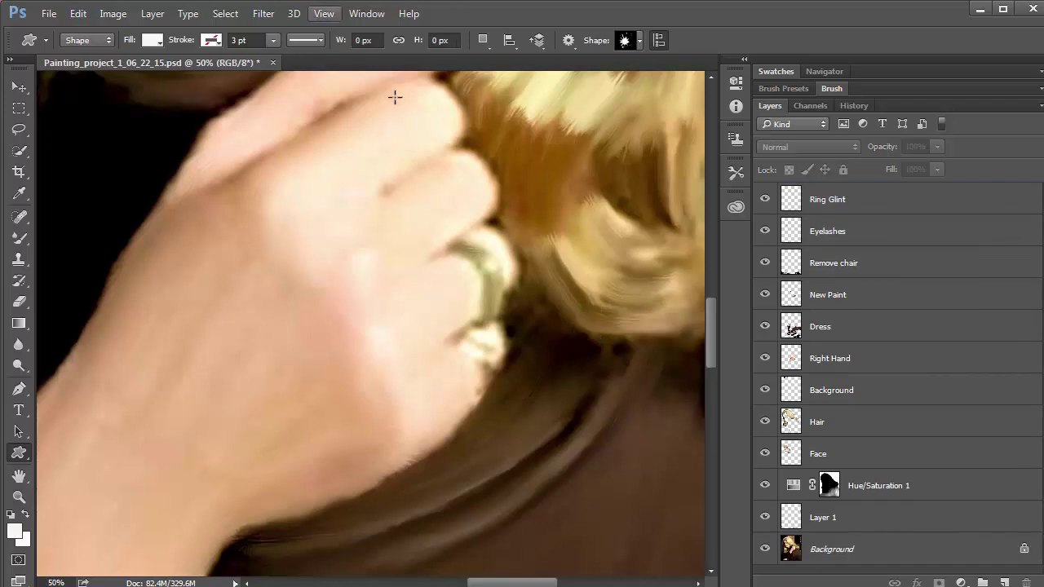
Try a snowflake custom shape as a glint beside the ring
left_click(627, 39)
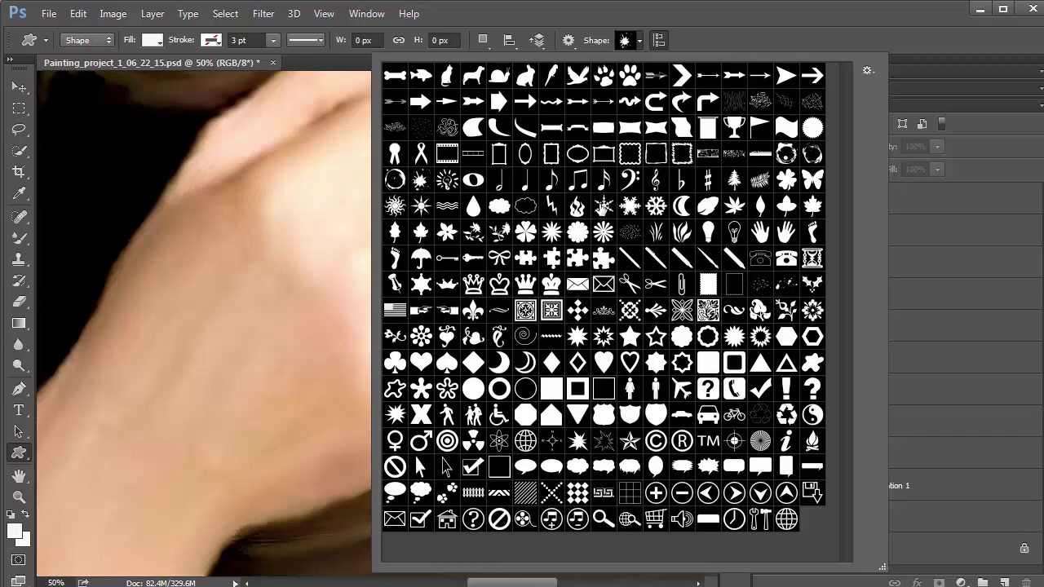
left_click(604, 206)
left_click(873, 21)
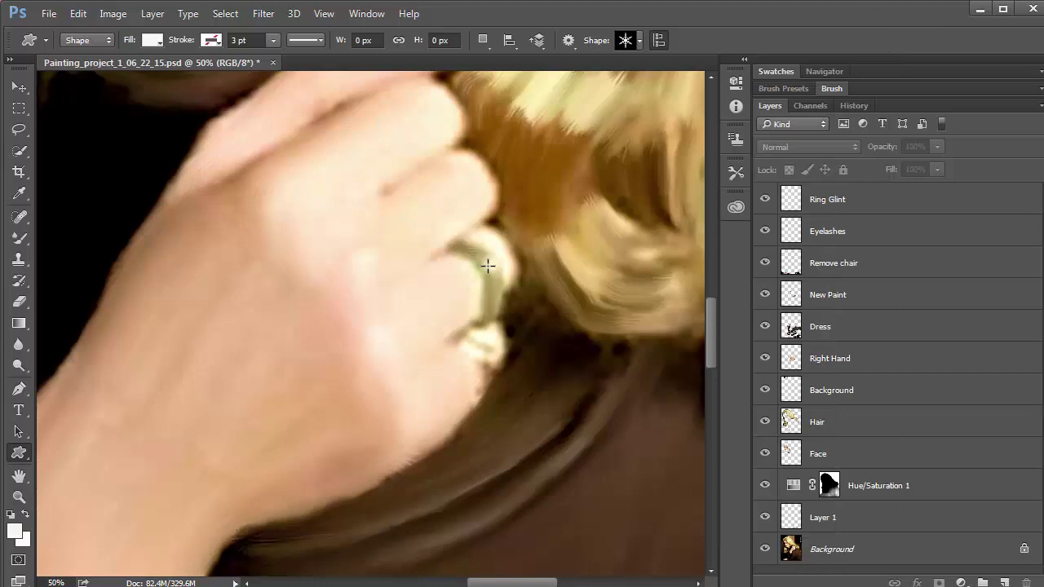
left_click_drag(486, 257, 507, 284)
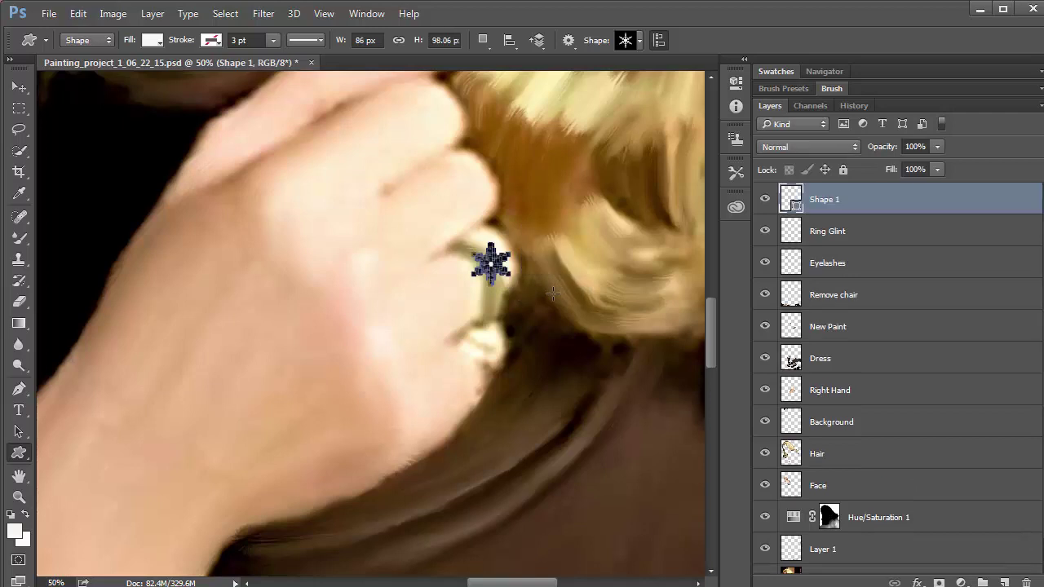
left_click(508, 276)
left_click(628, 308)
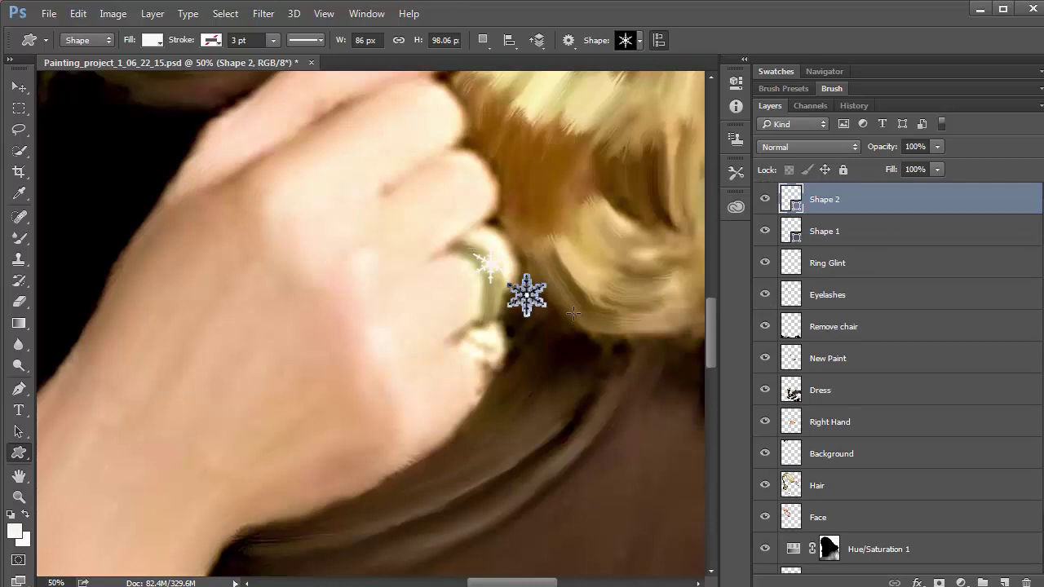
Undo the snowflake shapes and reselect the starburst in the shape library
key("ctrl+z")
key("ctrl+alt+z")
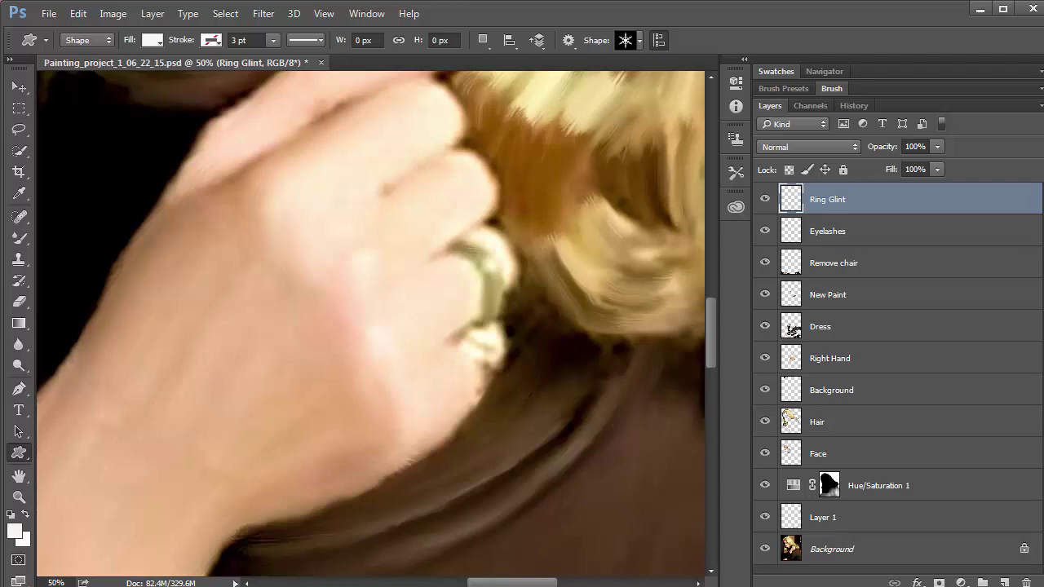
key("ctrl+alt+z")
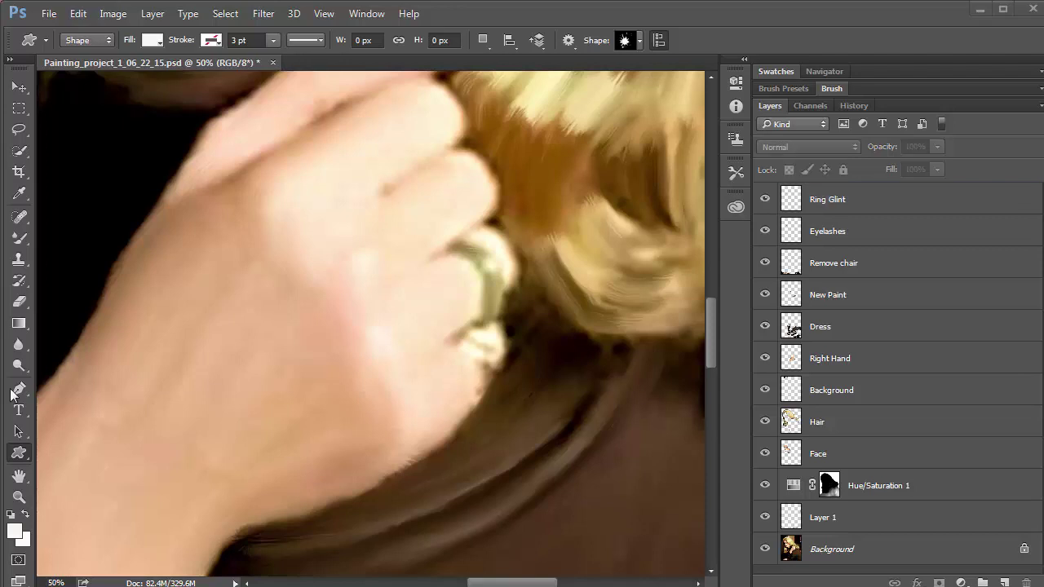
left_click(632, 42)
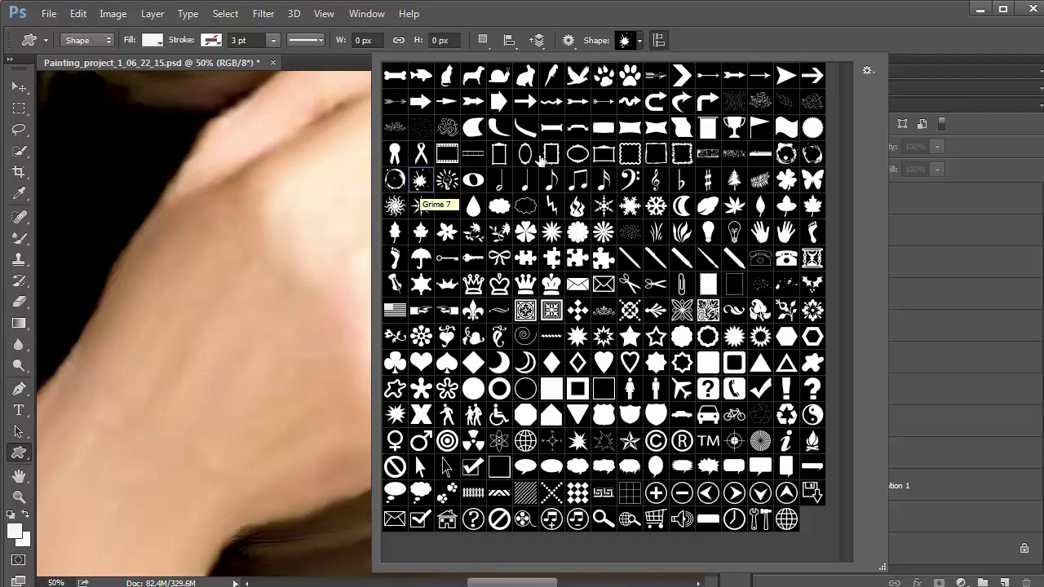
left_click(763, 18)
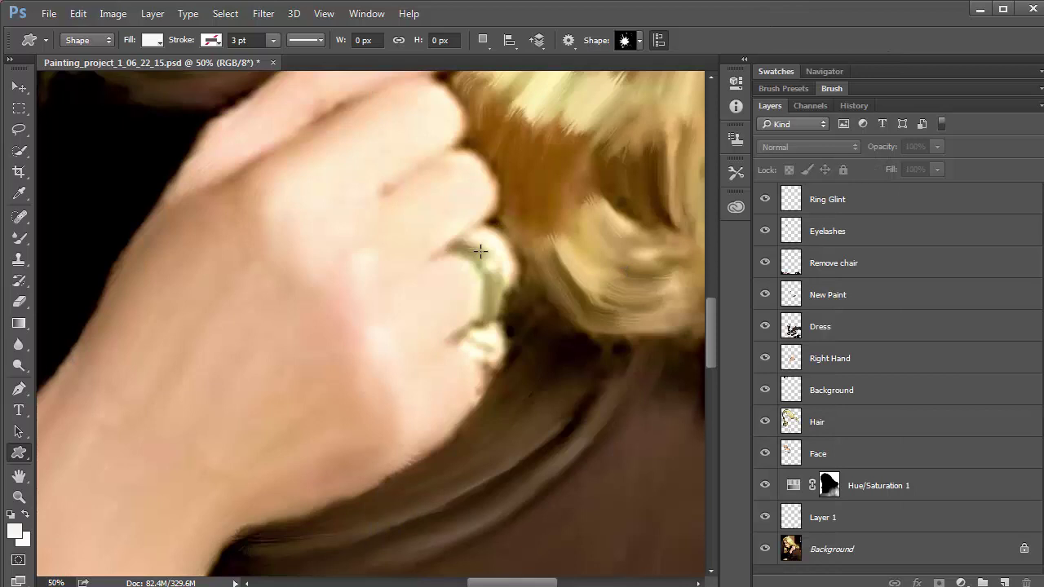
Draw test starburst shapes over the ring
left_click_drag(481, 251, 501, 269)
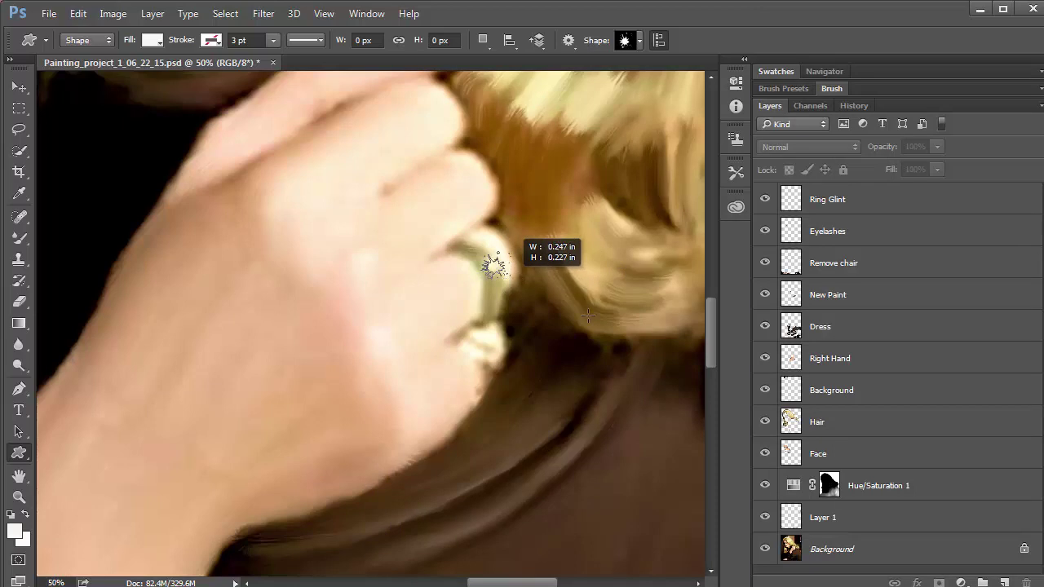
left_click_drag(588, 315, 588, 314)
left_click(538, 303)
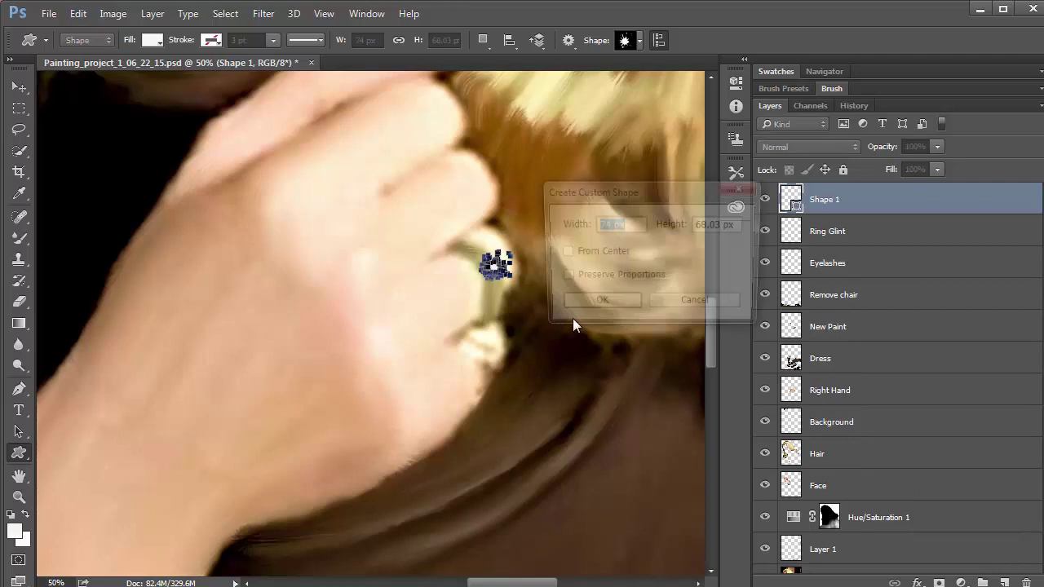
left_click(602, 299)
left_click(508, 303)
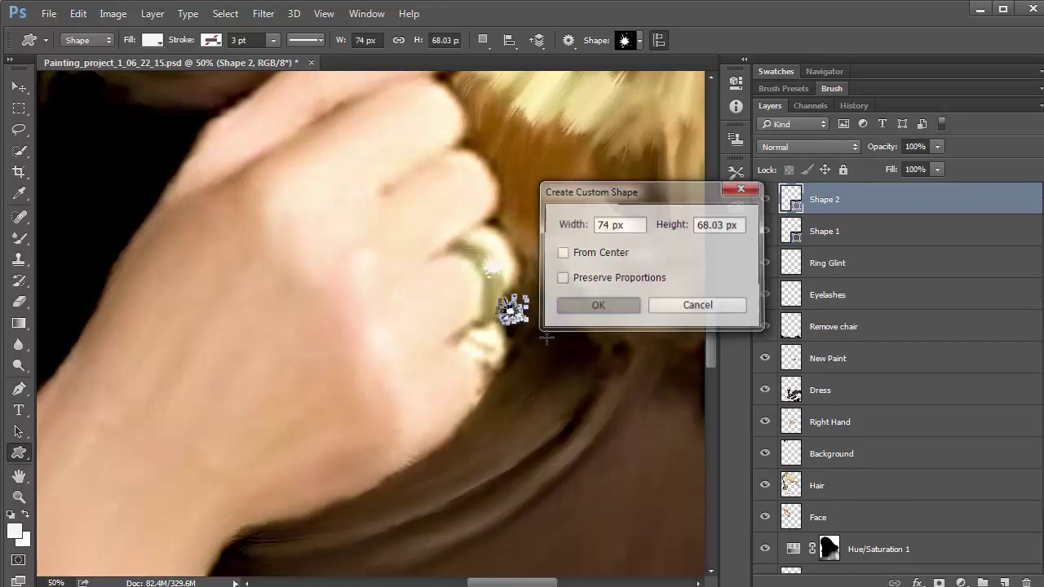
left_click(700, 306)
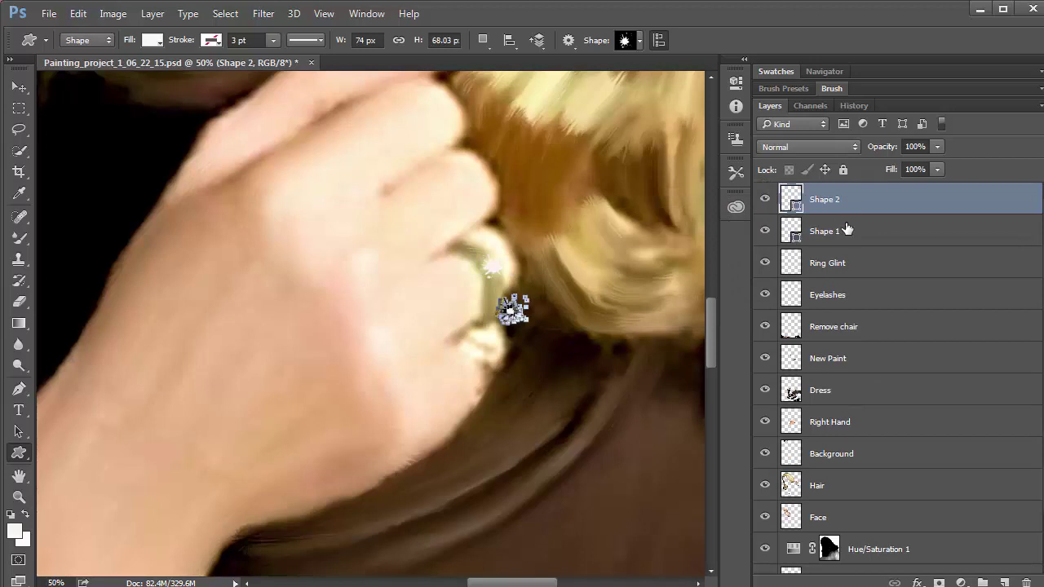
Remove the trial Shape 2 and Shape 1 starburst layers
left_click(766, 199)
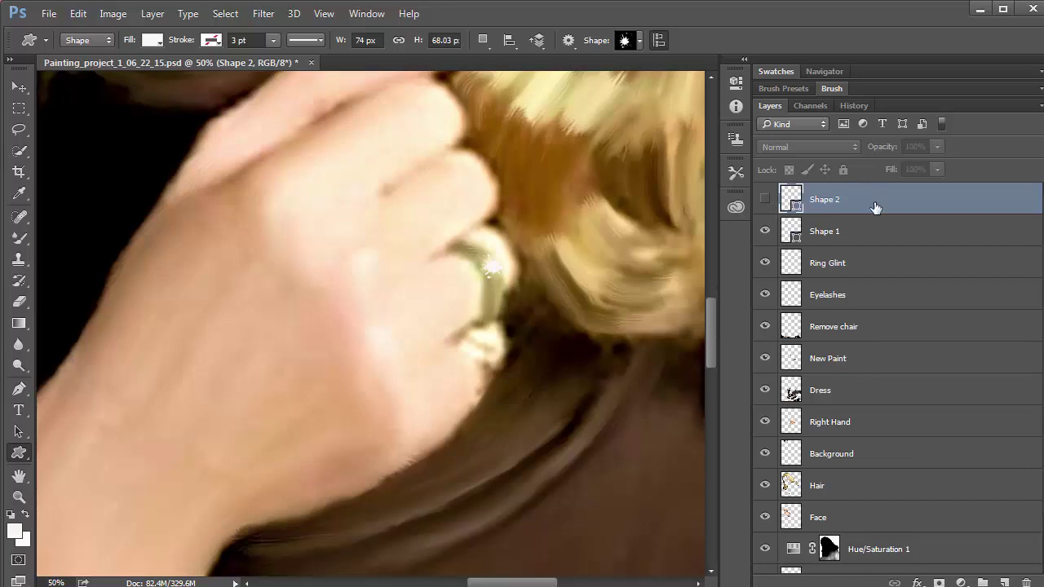
left_click(1029, 582)
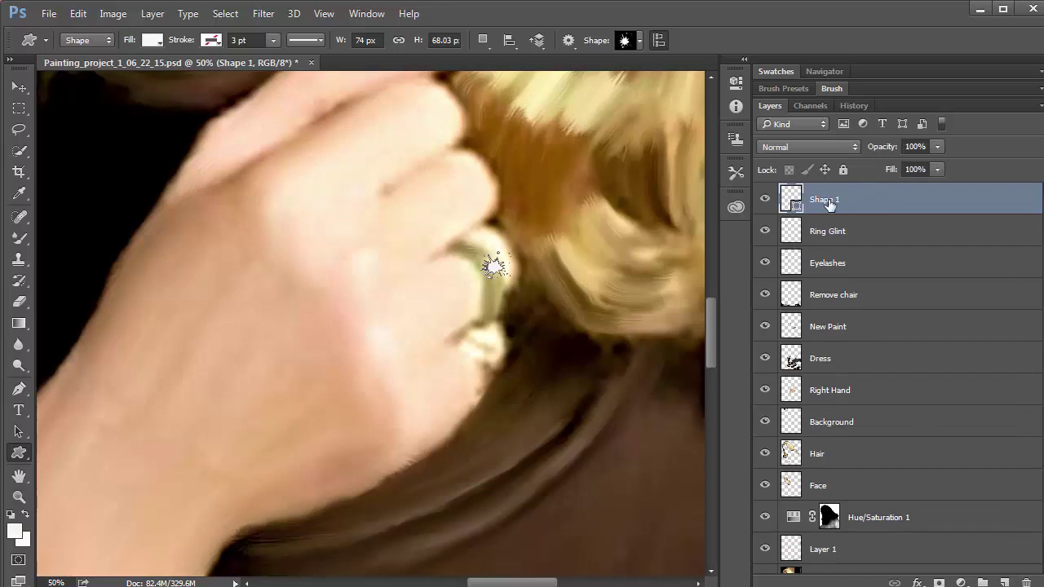
left_click_drag(835, 206, 838, 211)
key("Delete")
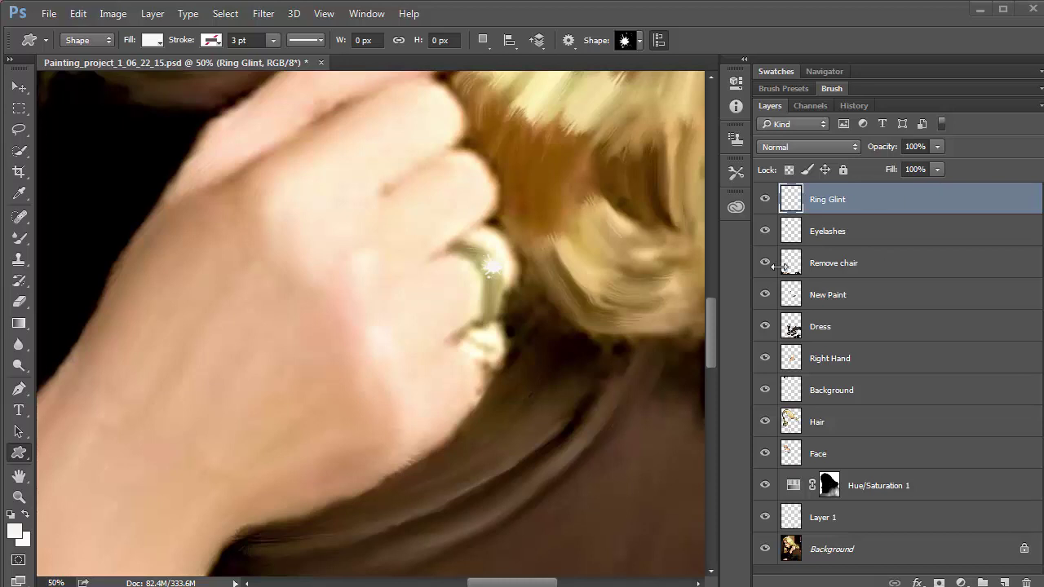
Enlarge the Ring Glint star with Free Transform and nudge it onto the ring
key("ctrl+t")
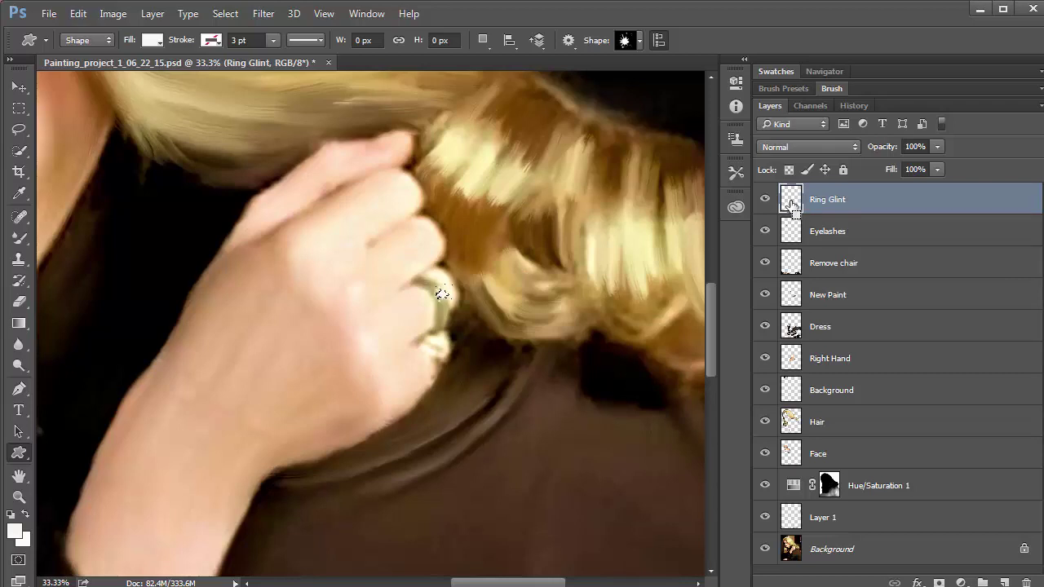
key("ctrl+t")
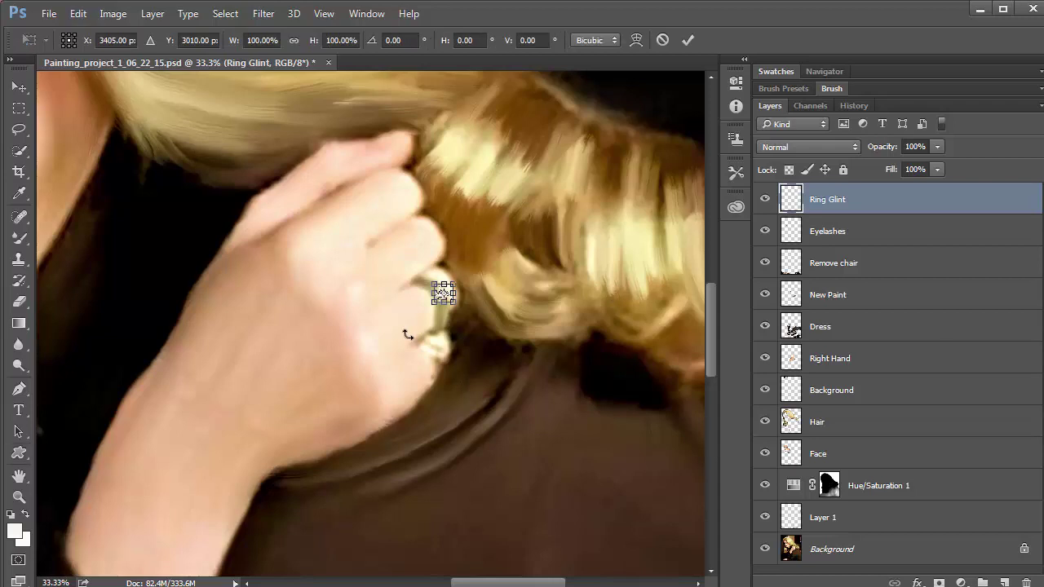
left_click_drag(455, 303, 425, 276)
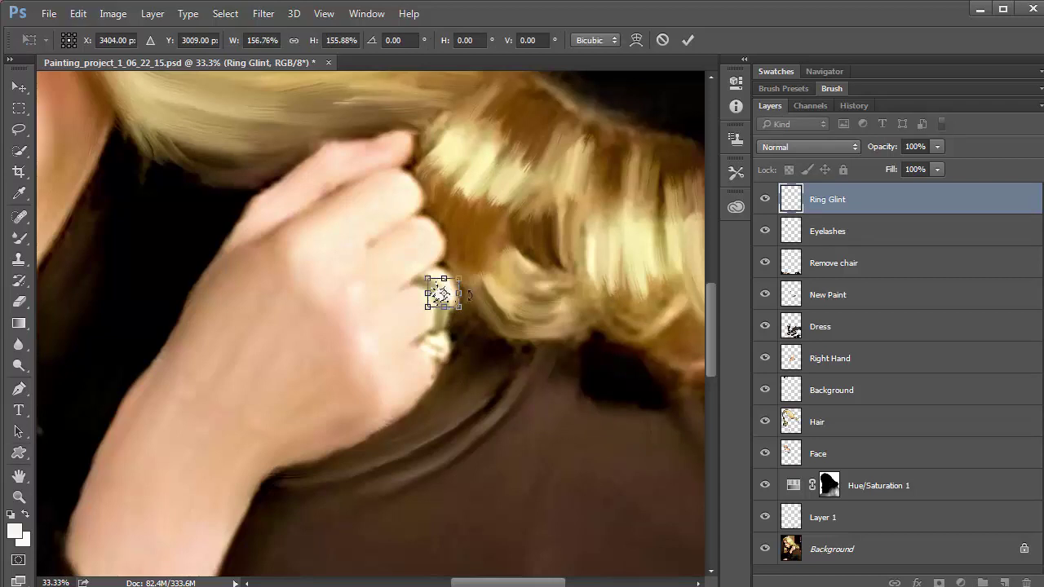
key("Return")
key("u")
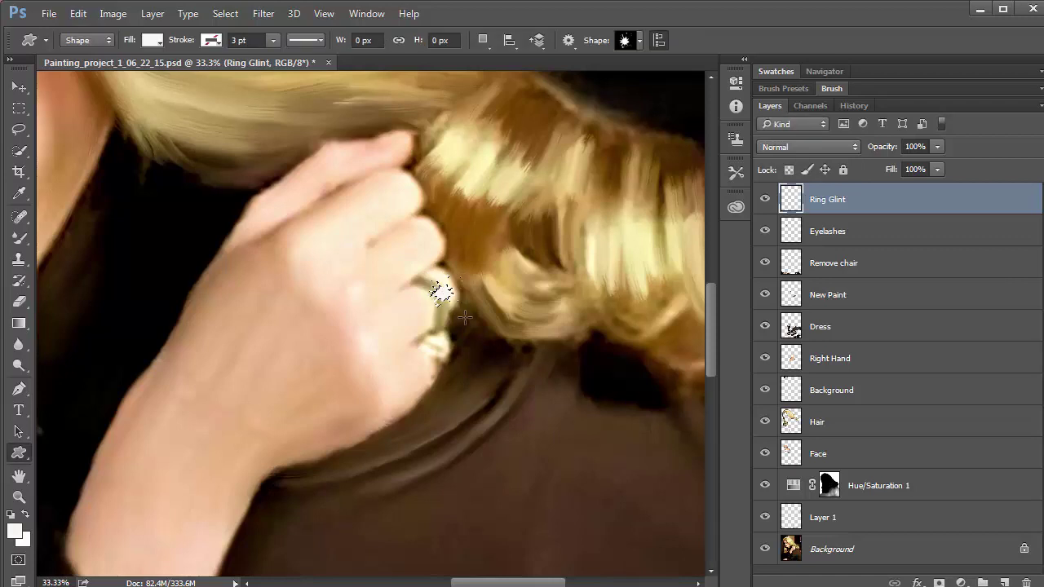
key("ctrl+d")
key("v")
left_click_drag(472, 334, 472, 329)
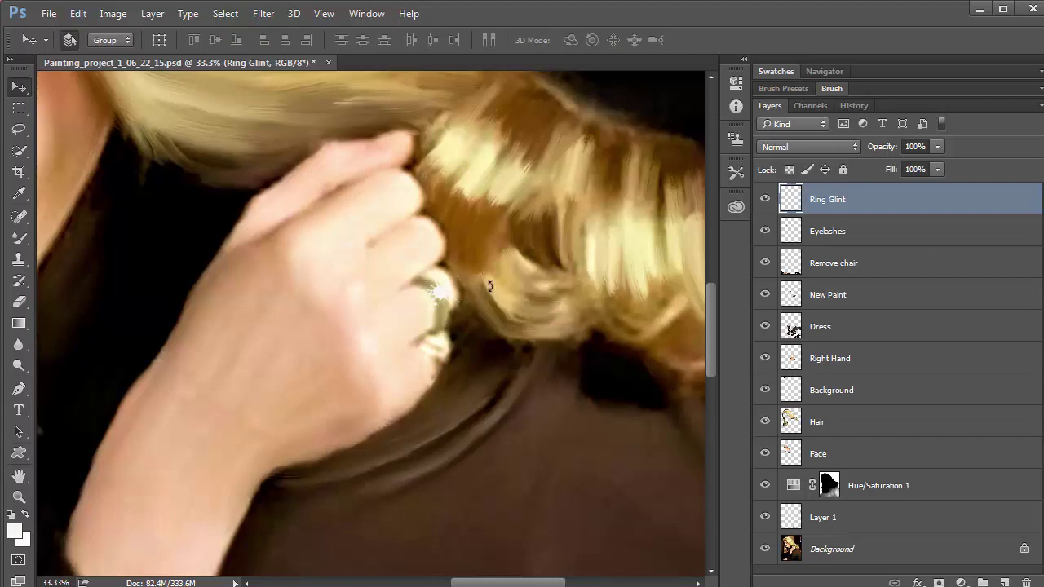
Rotate the glint star and shift it slightly down on the ring band
key("ctrl+t")
mouse_move(489, 286)
left_mouse_down()
mouse_move(501, 329)
mouse_move(489, 306)
left_mouse_up()
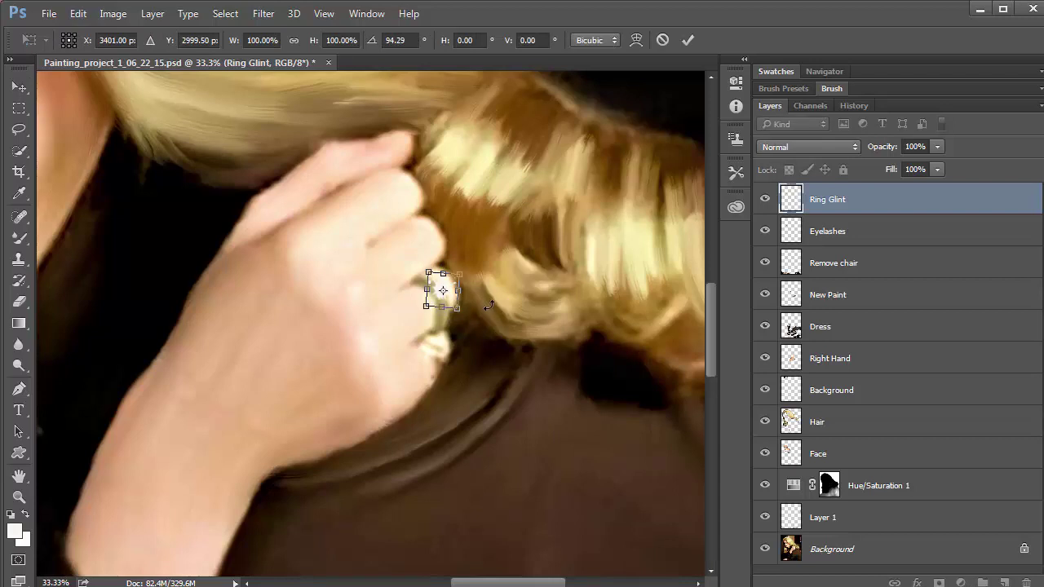
key("Return")
left_click_drag(447, 297, 446, 301)
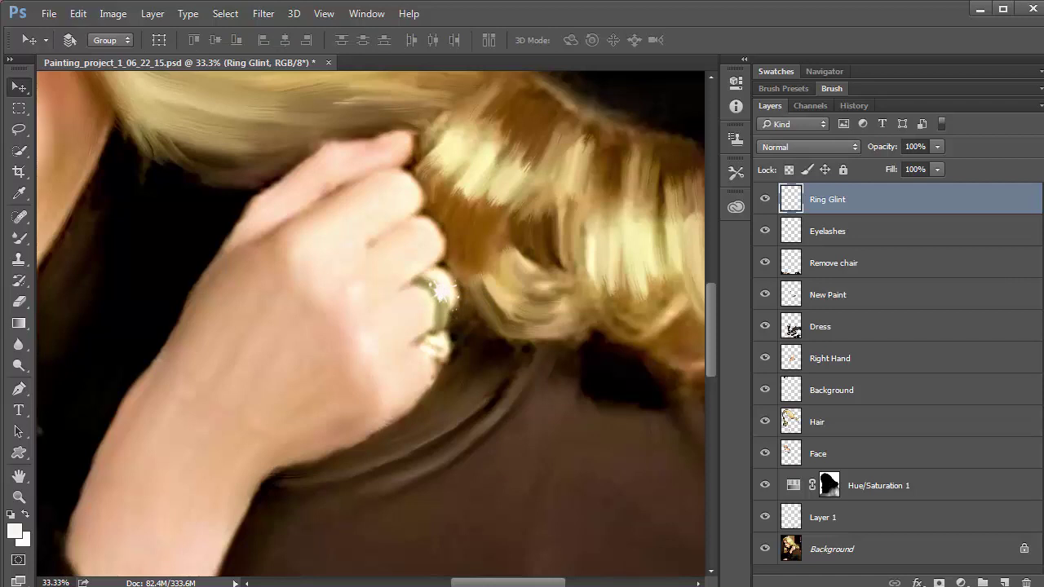
left_click(916, 582)
left_click(917, 583)
left_click(917, 583)
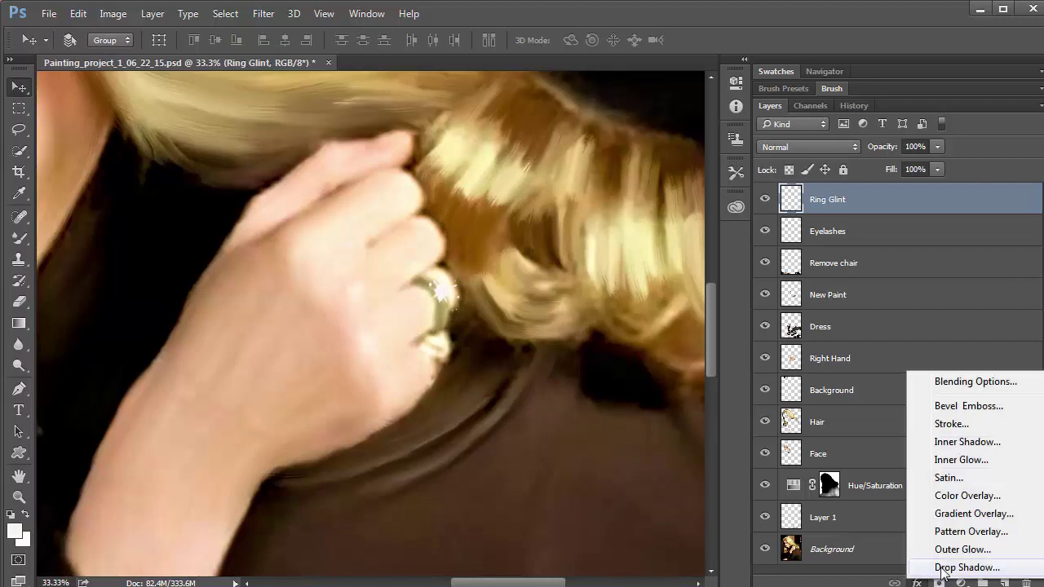
Add a Drop Shadow to Ring Glint: 35% opacity, 4 px distance, 7 px size
left_click(946, 568)
left_click_drag(539, 95, 772, 121)
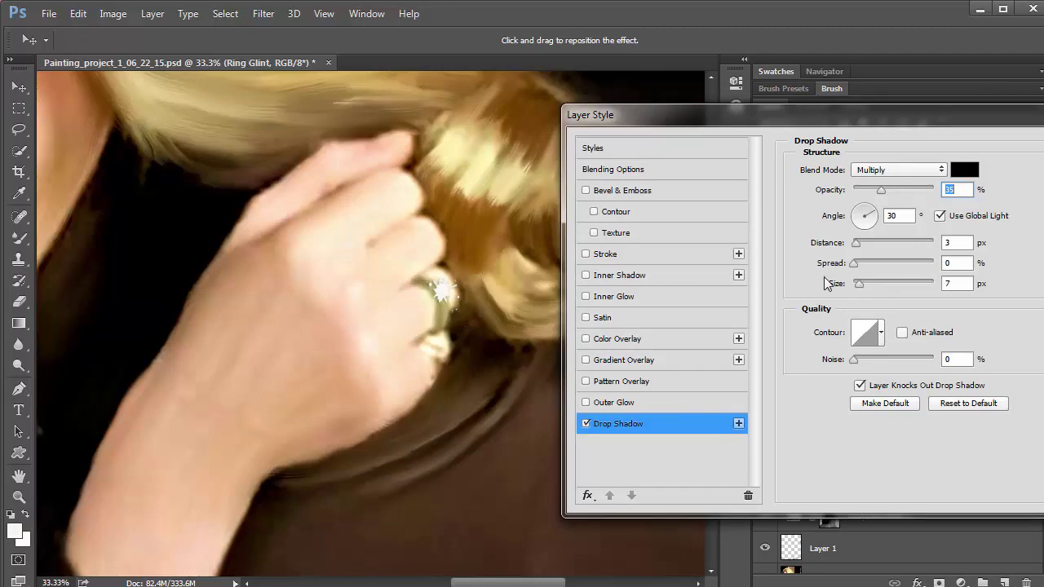
left_click_drag(856, 244, 854, 249)
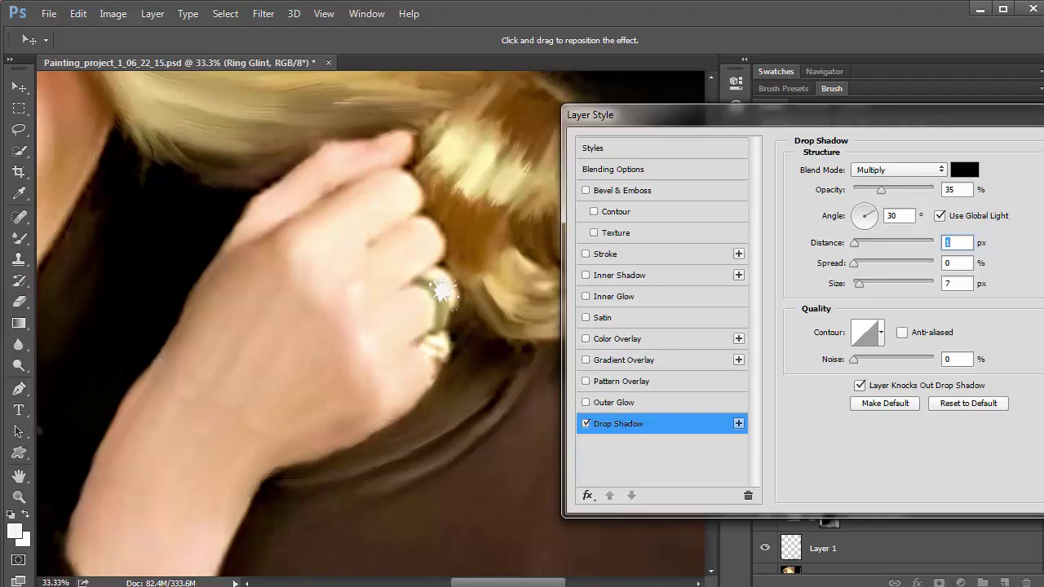
key("Return")
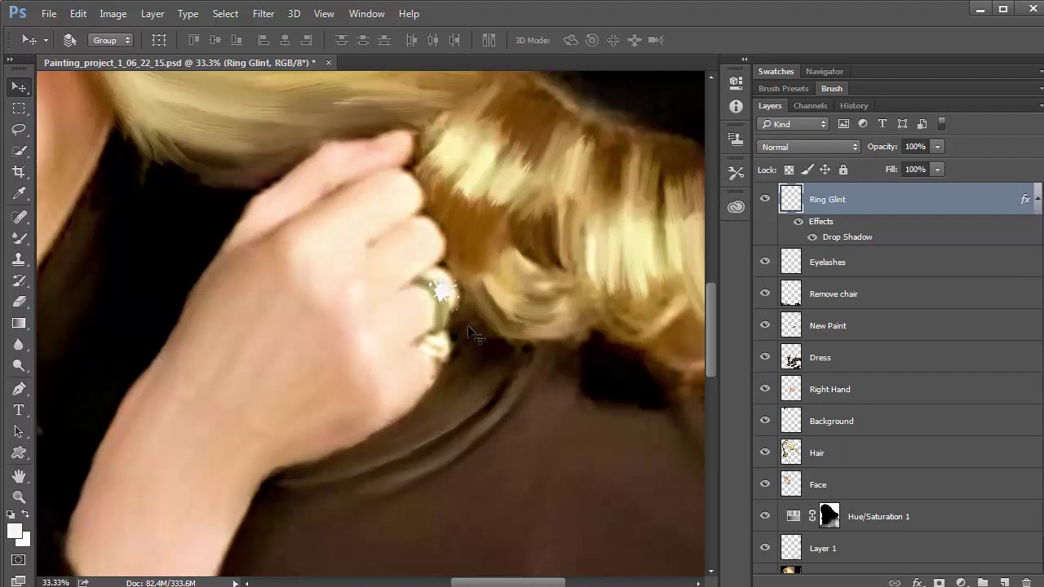
Set the Ring Glint layer opacity to 64% and zoom out to the whole portrait
key("e")
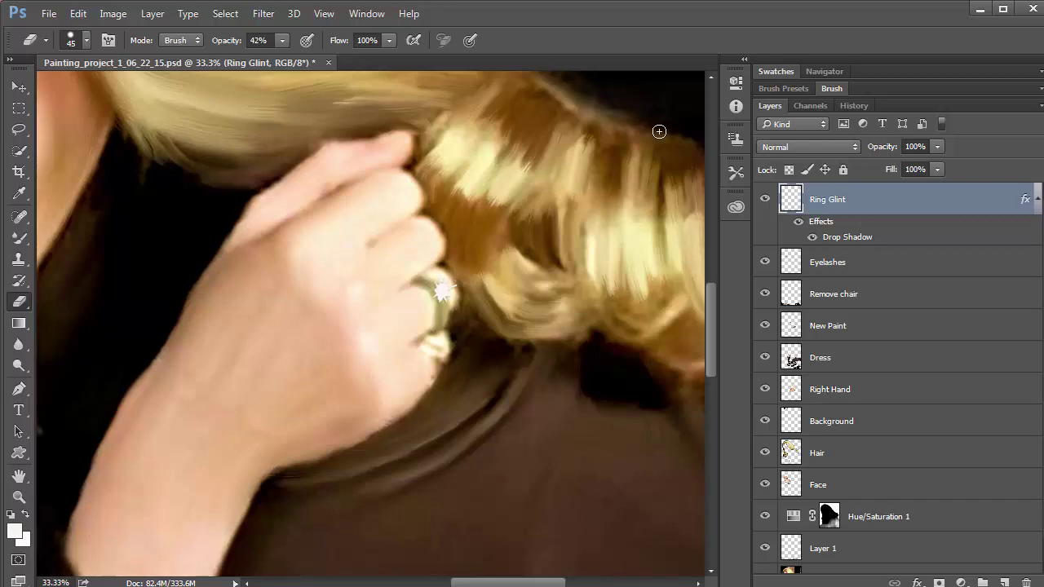
left_click(938, 147)
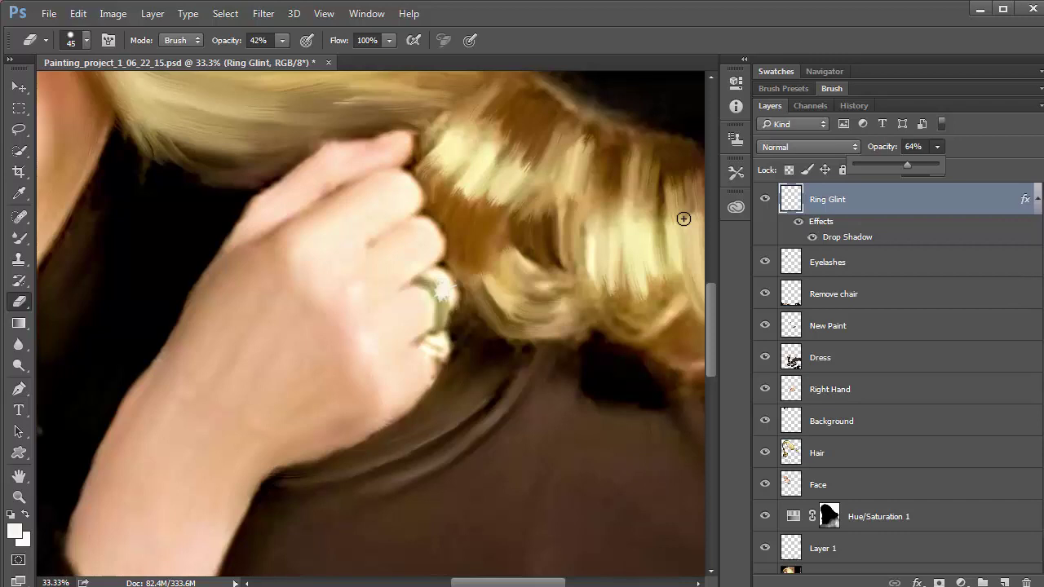
key("ctrl+minus")
key("ctrl+minus")
key("ctrl+minus")
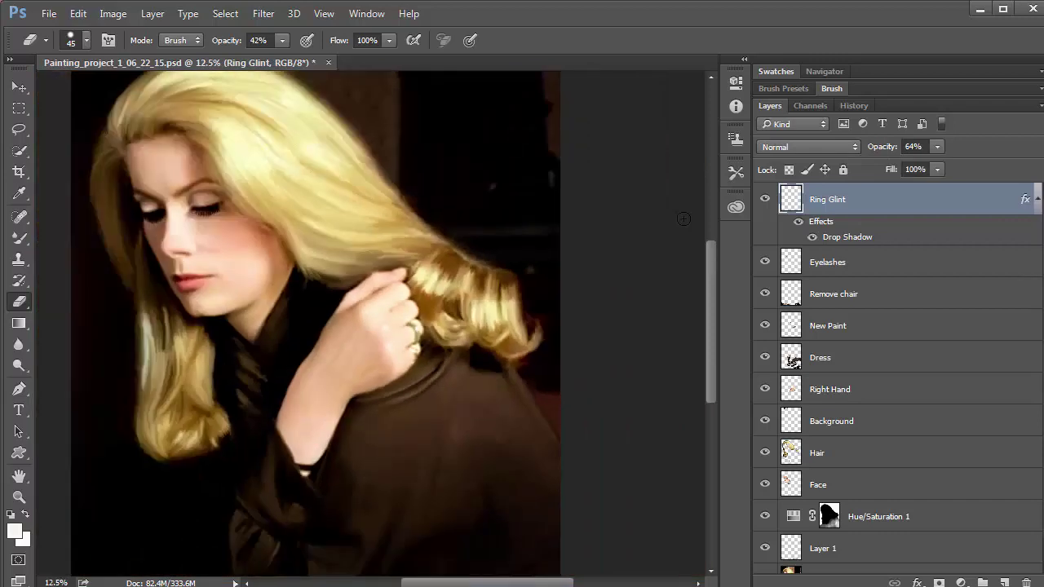
key("ctrl+minus")
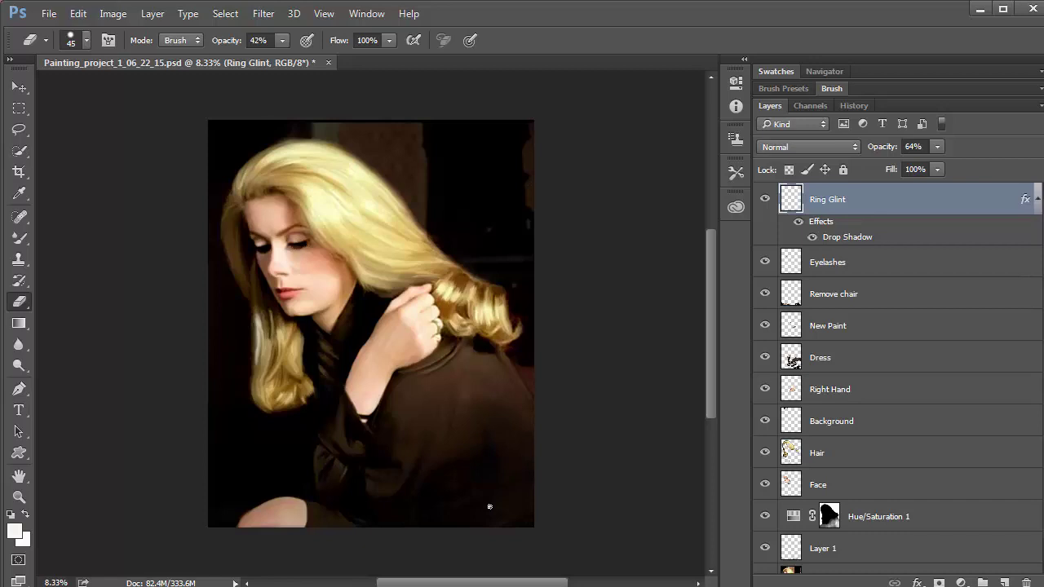
left_click(113, 14)
left_click(151, 133)
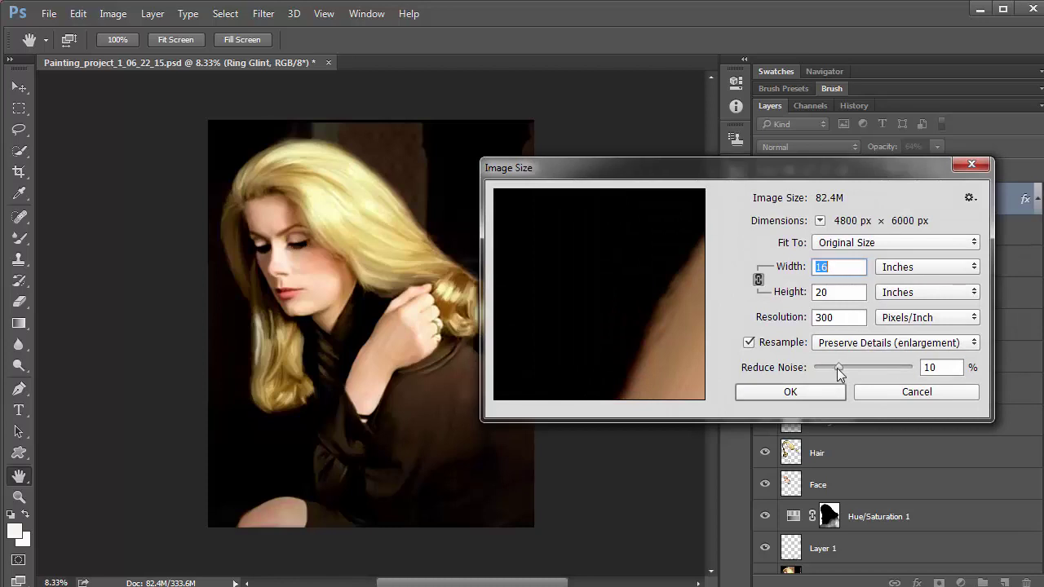
left_click_drag(837, 368, 828, 372)
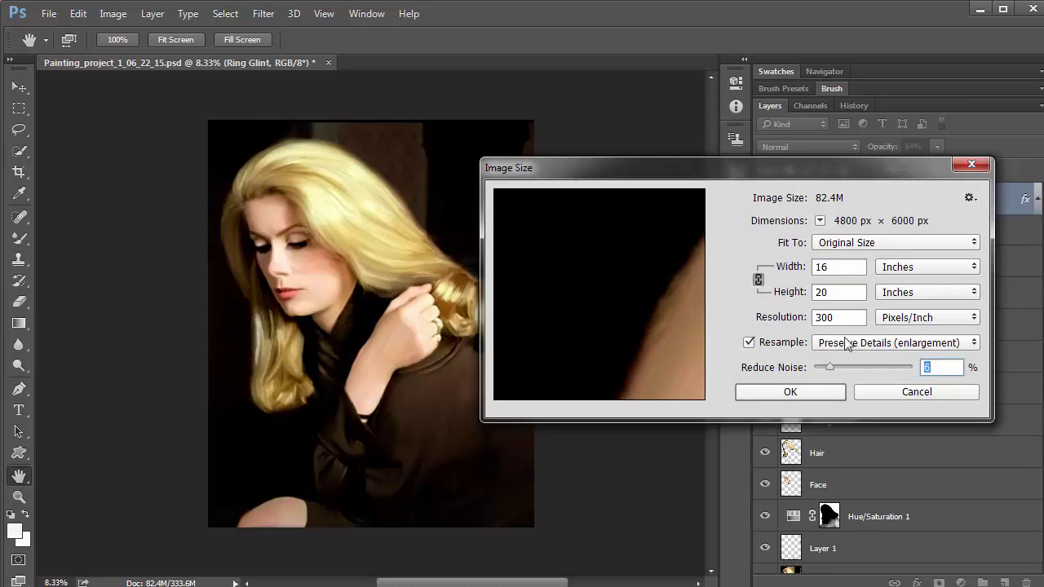
left_click(811, 393)
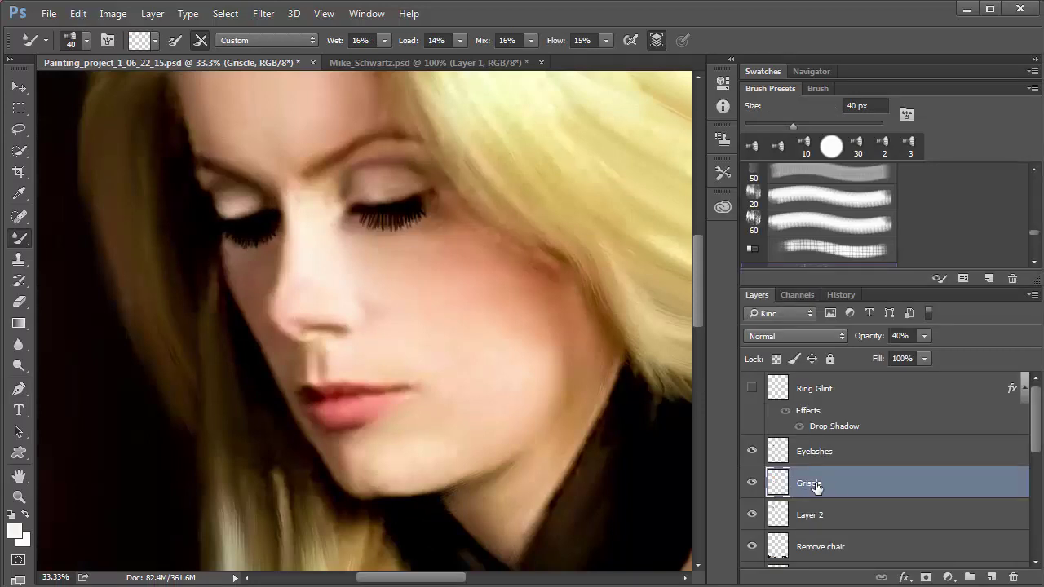
Rename the Griscle layer to 'Griscle and Lips'
double_click(830, 486)
left_click(856, 486)
type("and Lips")
left_click(893, 482)
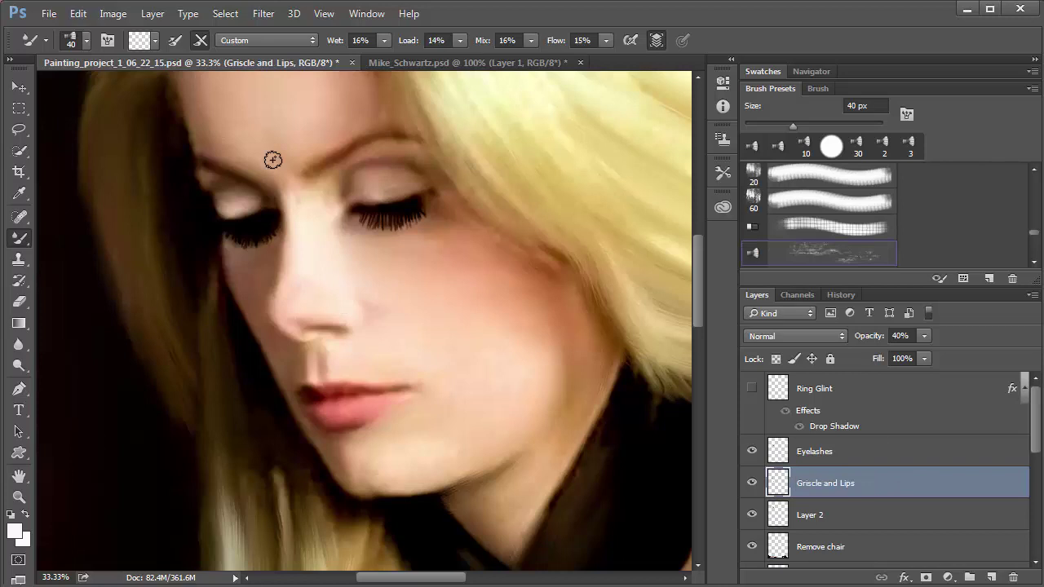
Give the mixer brush the Dry preset, a pale warm grey load, and clean after every stroke
left_click(239, 40)
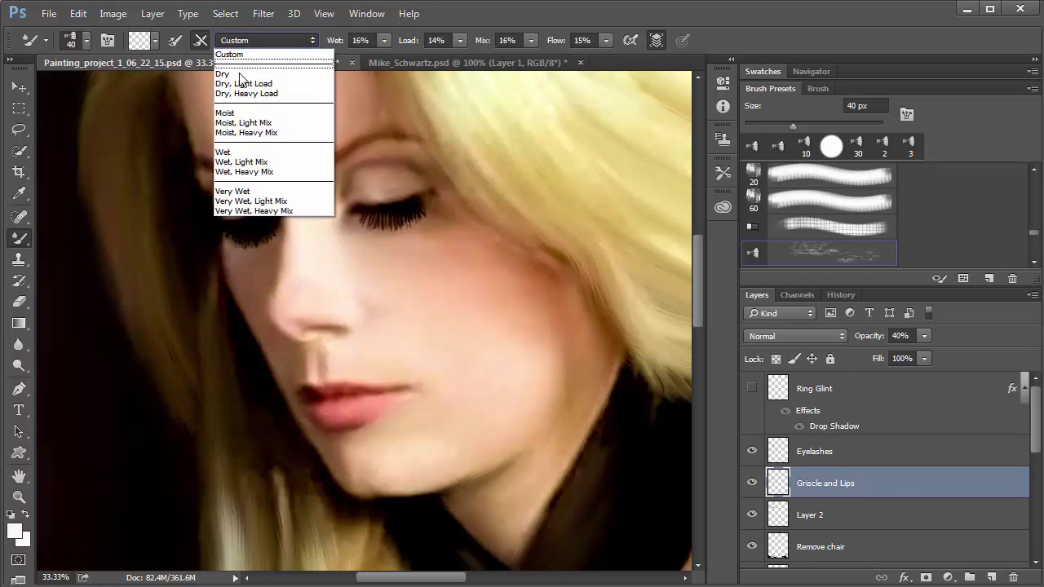
left_click(232, 69)
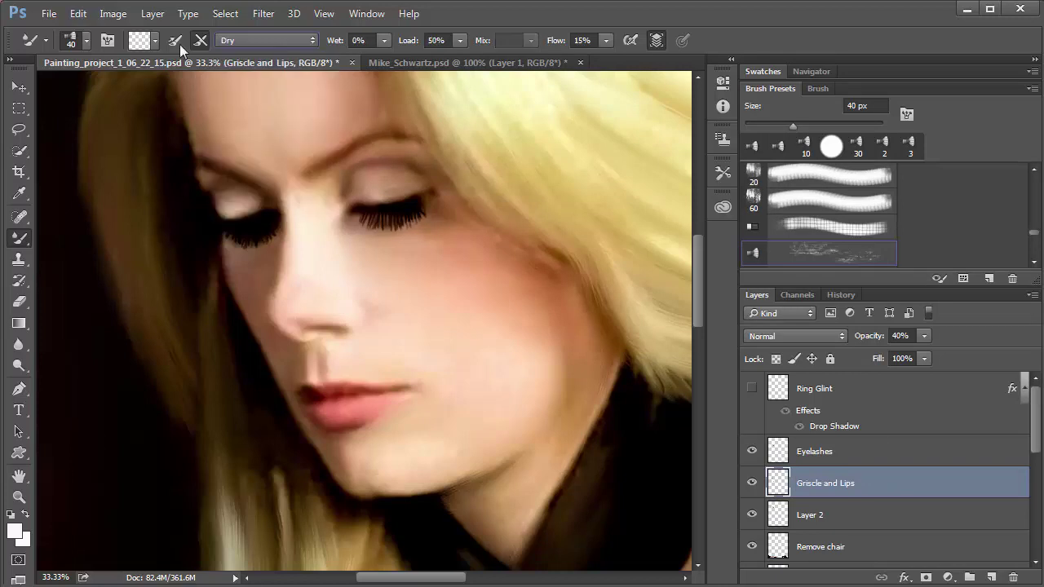
left_click(139, 40)
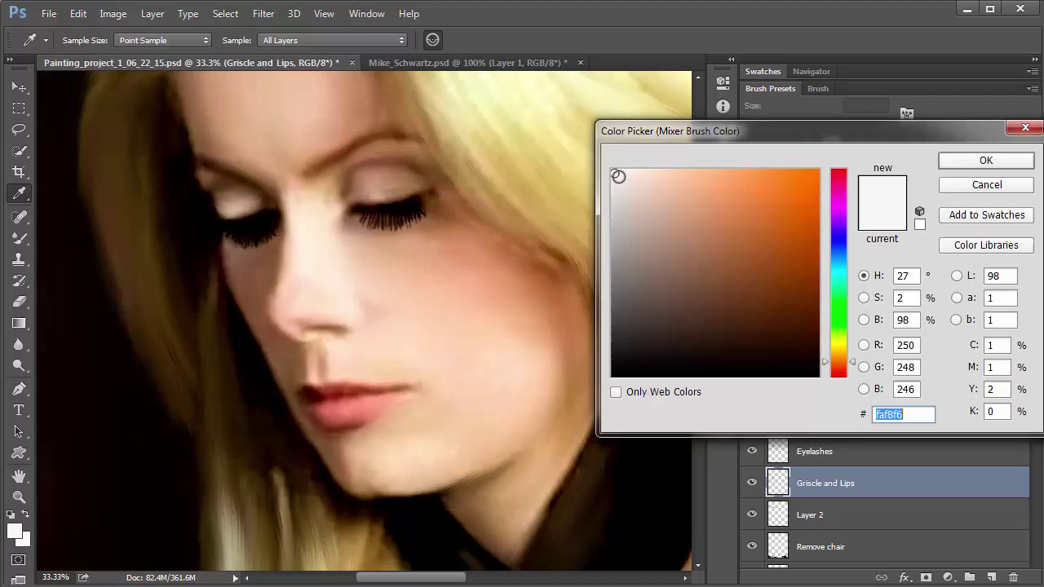
left_click(616, 173)
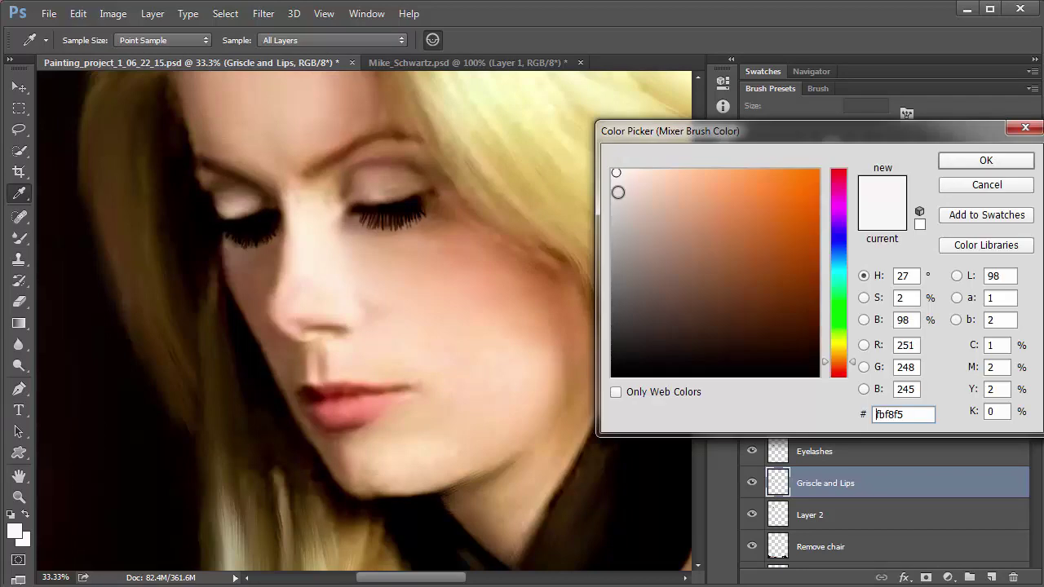
left_click_drag(616, 173, 614, 200)
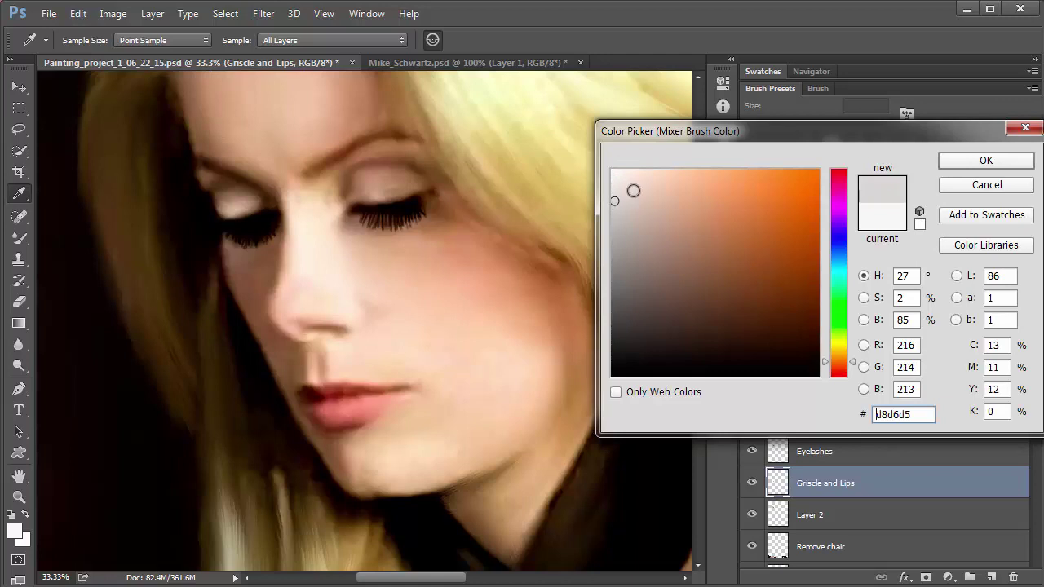
left_click(627, 189)
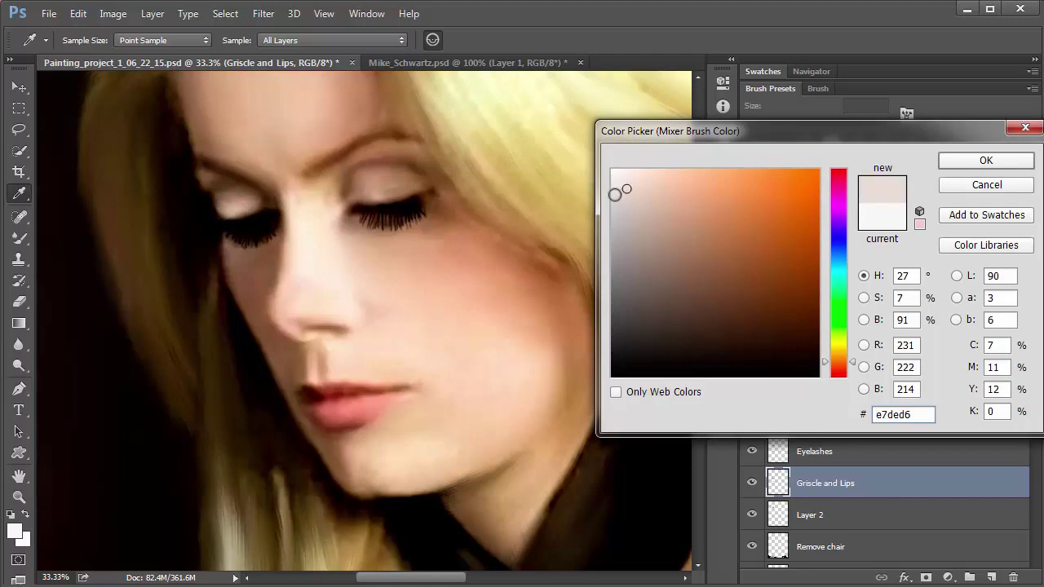
left_click(615, 194)
left_click(982, 161)
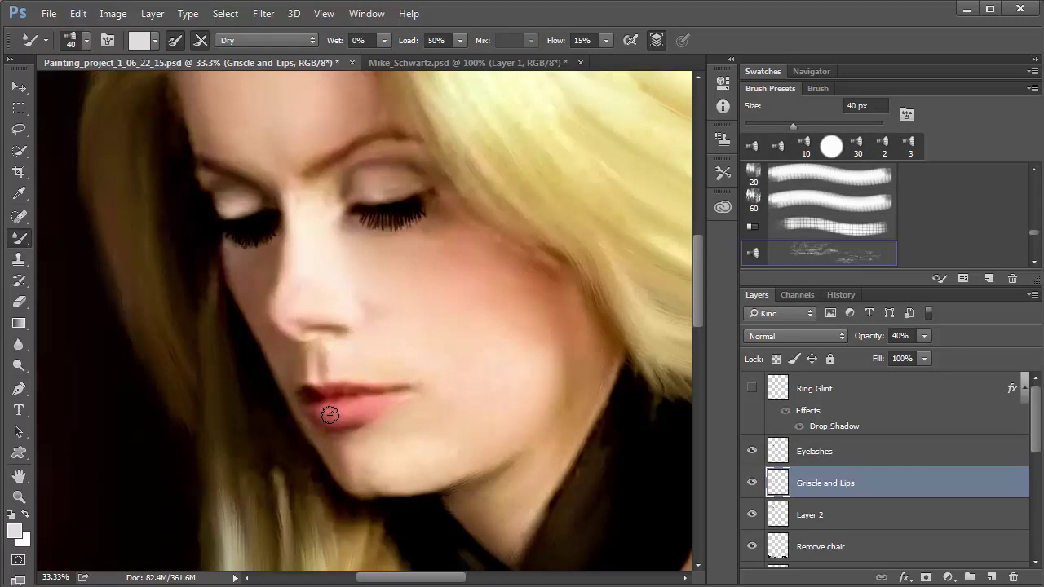
left_click(200, 40)
key("e")
scroll(873, 525, "down", 1)
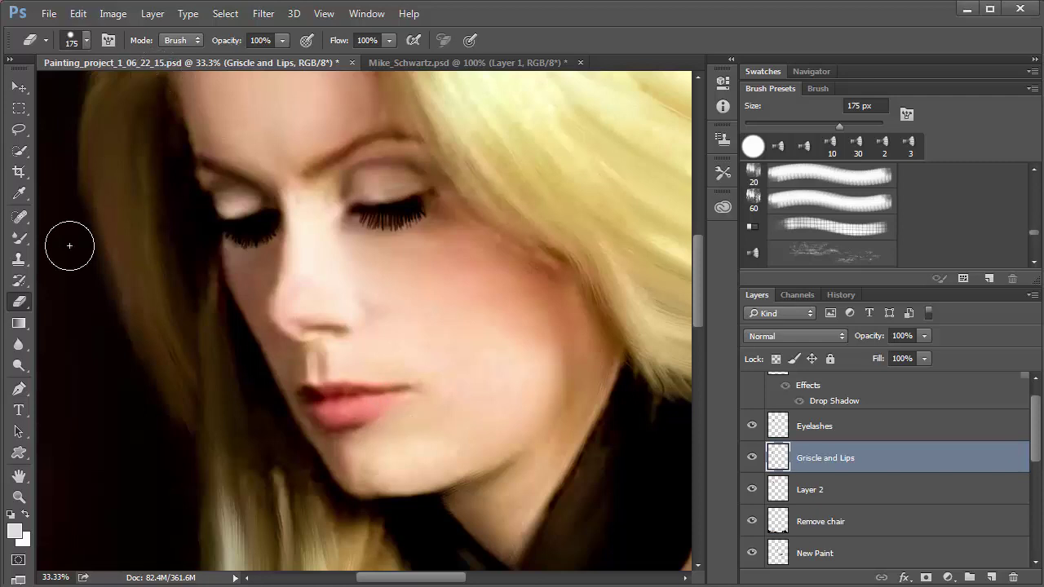
Return to the Dry Mixer Brush at a 30 px tip, zoomed in on the lips
left_click(22, 243)
left_click(20, 241)
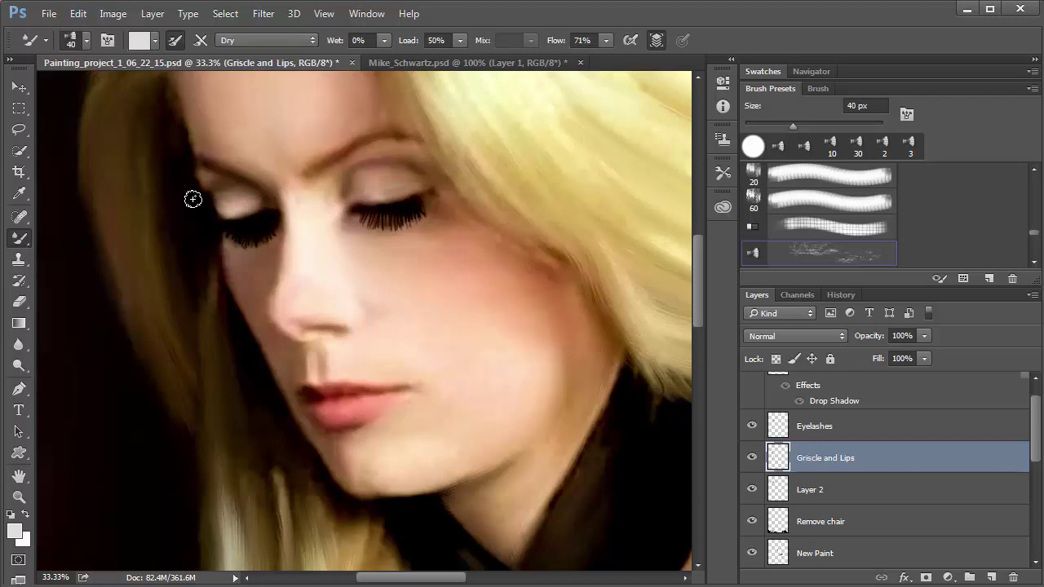
left_click(261, 38)
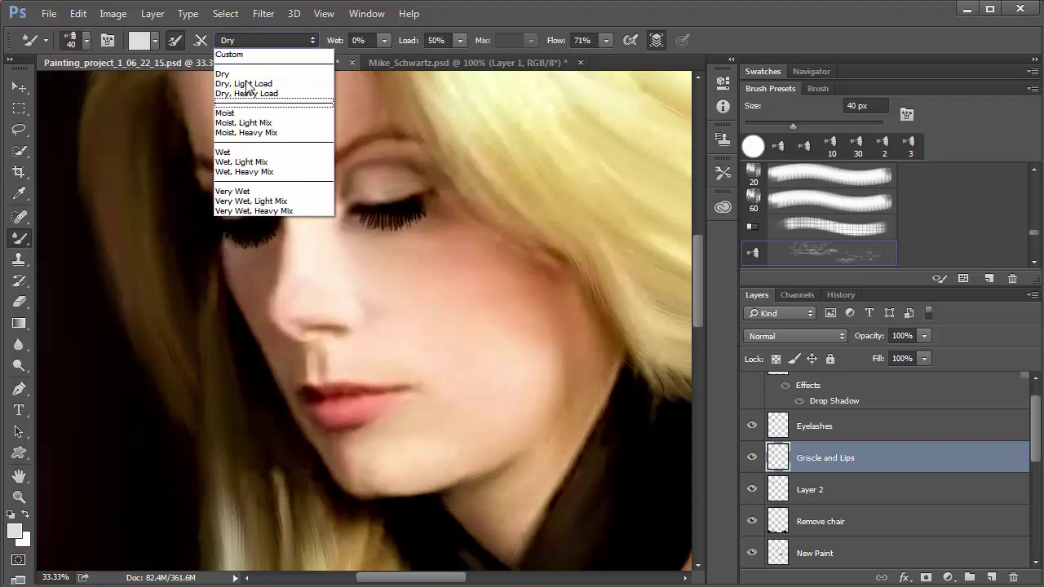
left_click(391, 266)
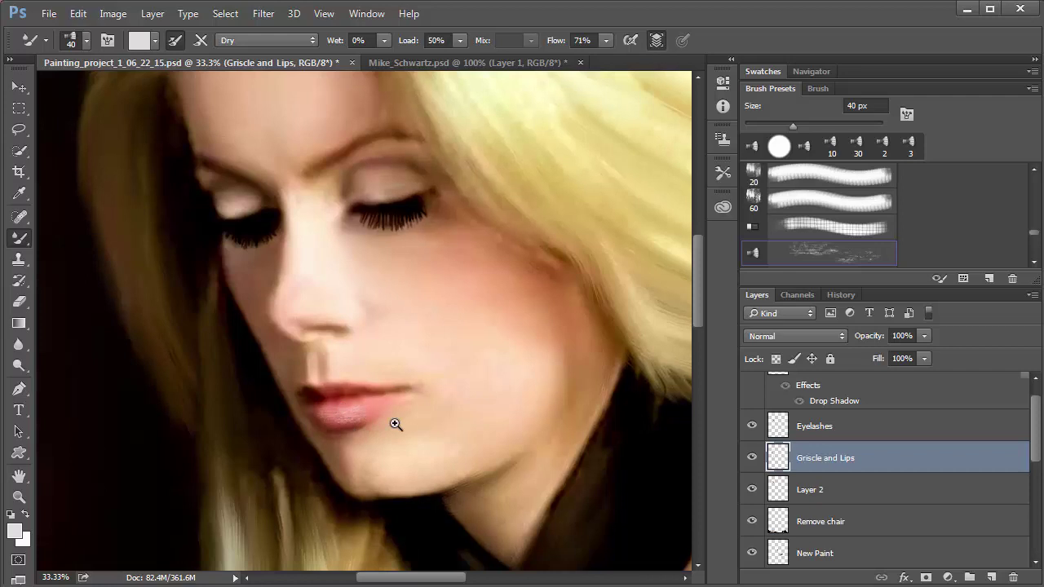
scroll(397, 425, "up", 2)
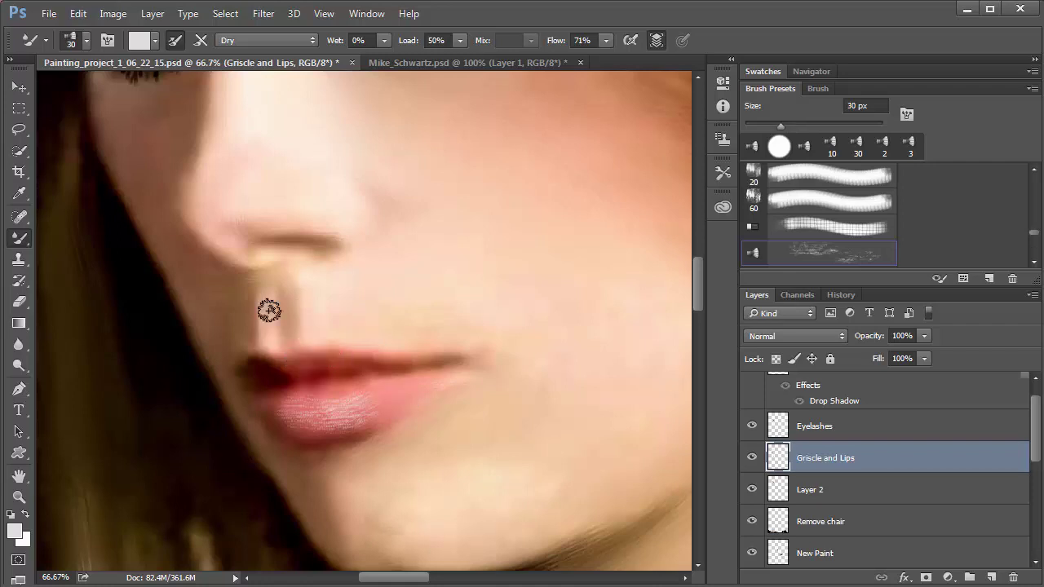
key("bracketleft")
key("bracketleft")
key("bracketleft")
left_click(857, 146)
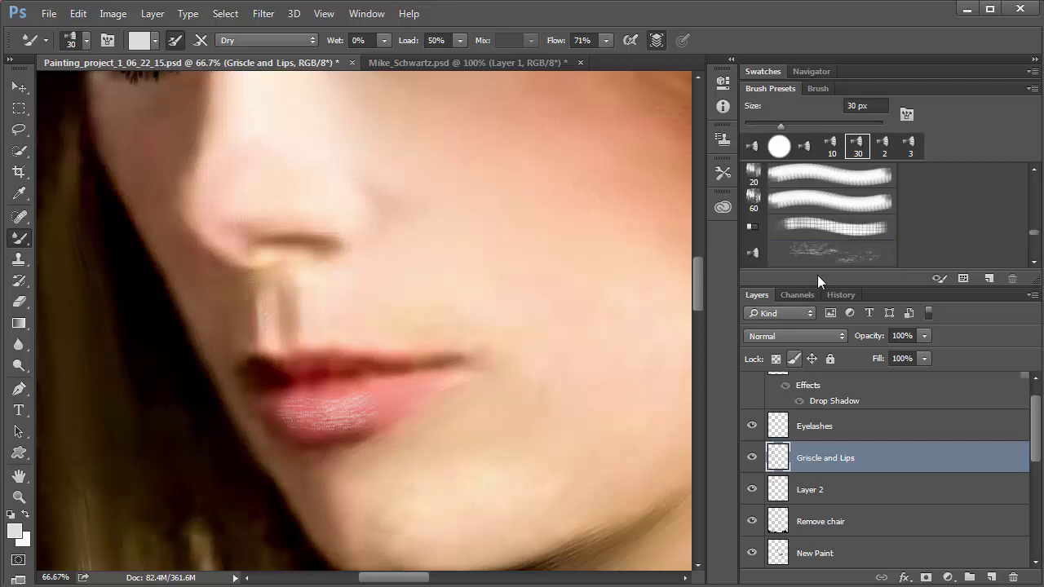
left_click(818, 88)
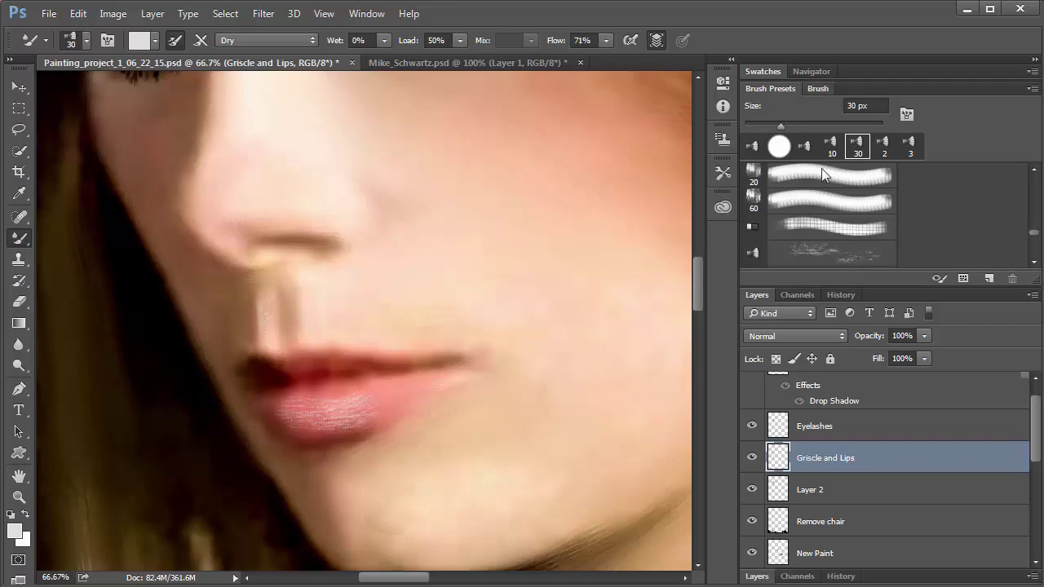
Undo the test lip stroke, turn off Load after each stroke, and choose the Wet preset
left_click_drag(292, 410, 351, 412)
key("ctrl+z")
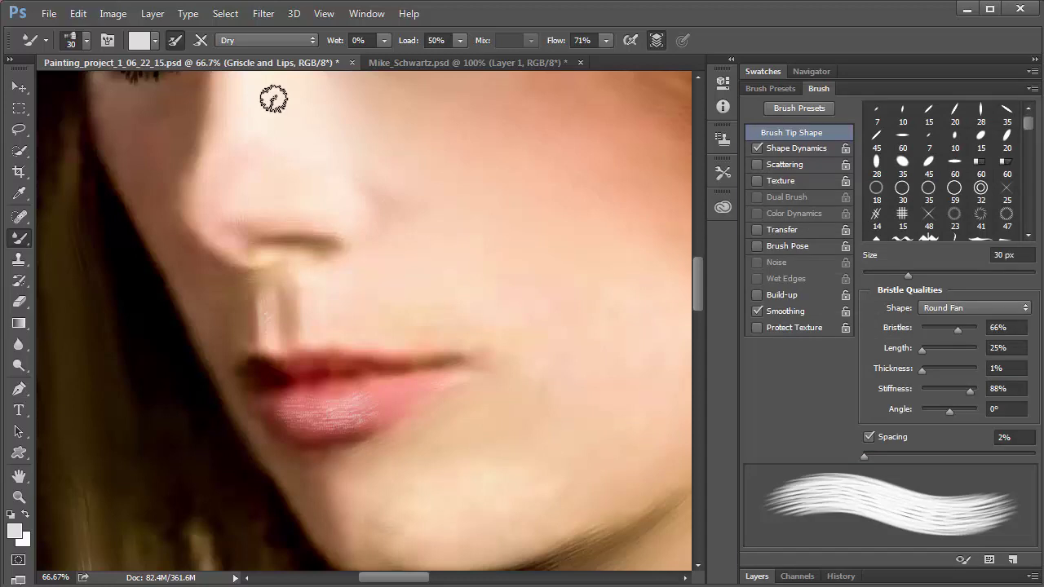
left_click(175, 43)
left_click(202, 45)
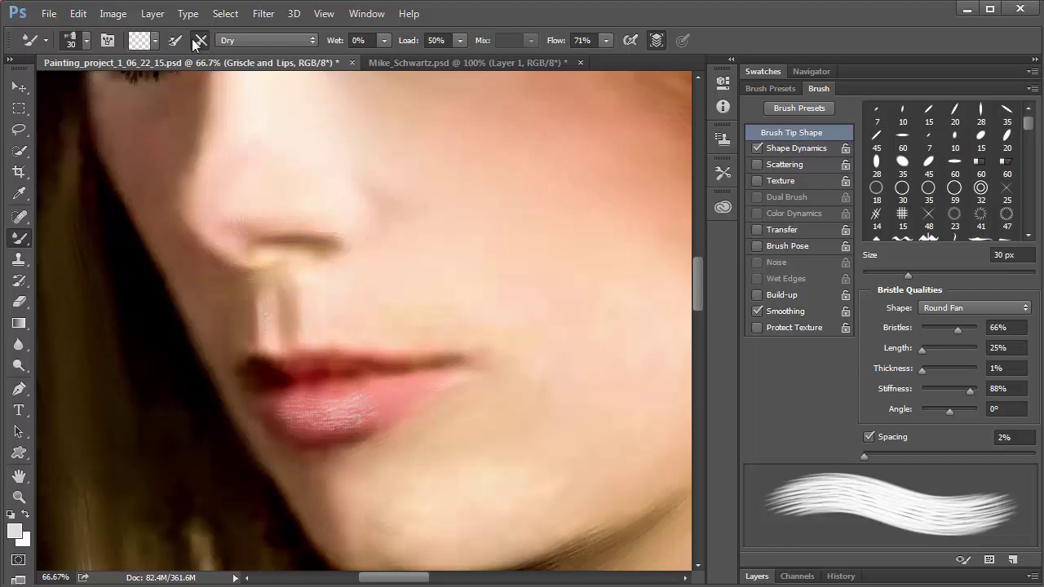
left_click(255, 41)
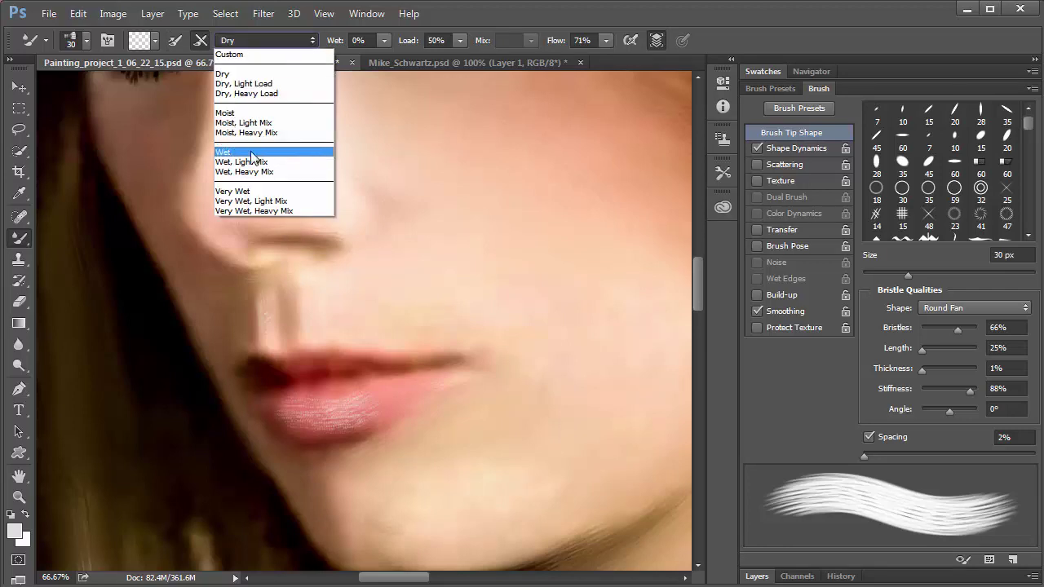
left_click(244, 150)
Blend the lower lip smooth and soften the light band above the upper lip
mouse_move(338, 415)
left_mouse_down()
mouse_move(312, 415)
mouse_move(372, 400)
mouse_move(287, 411)
mouse_move(352, 418)
mouse_move(313, 423)
mouse_move(374, 410)
mouse_move(286, 414)
mouse_move(302, 411)
mouse_move(305, 426)
mouse_move(311, 409)
mouse_move(307, 419)
mouse_move(302, 409)
mouse_move(349, 412)
mouse_move(338, 419)
mouse_move(383, 402)
mouse_move(313, 429)
mouse_move(347, 404)
mouse_move(313, 410)
mouse_move(343, 398)
mouse_move(337, 415)
mouse_move(313, 401)
mouse_move(347, 402)
mouse_move(311, 414)
mouse_move(321, 405)
mouse_move(321, 417)
mouse_move(351, 399)
left_mouse_up()
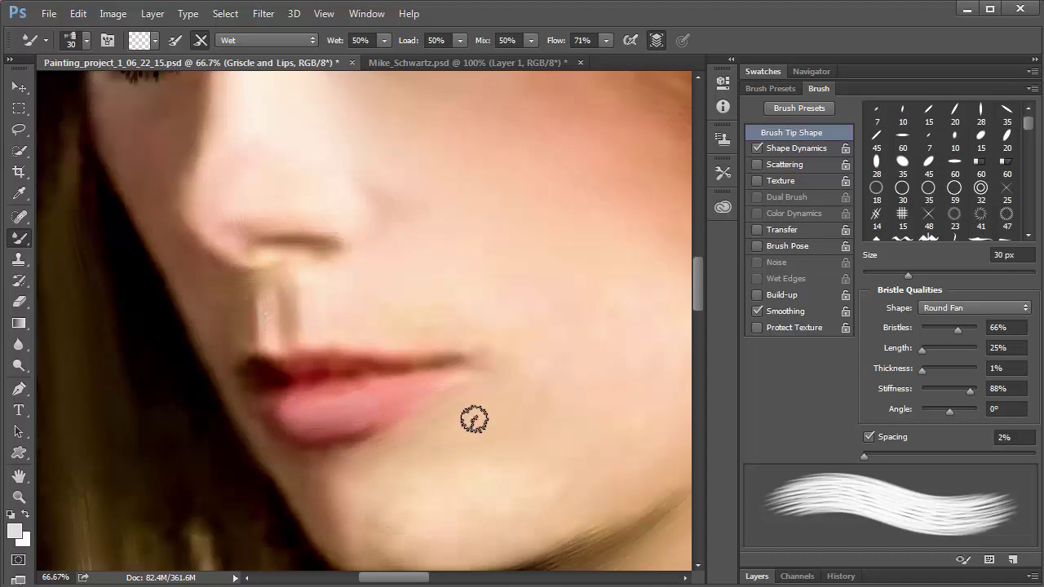
mouse_move(274, 337)
left_mouse_down()
mouse_move(271, 298)
mouse_move(273, 336)
mouse_move(273, 303)
mouse_move(319, 331)
left_mouse_up()
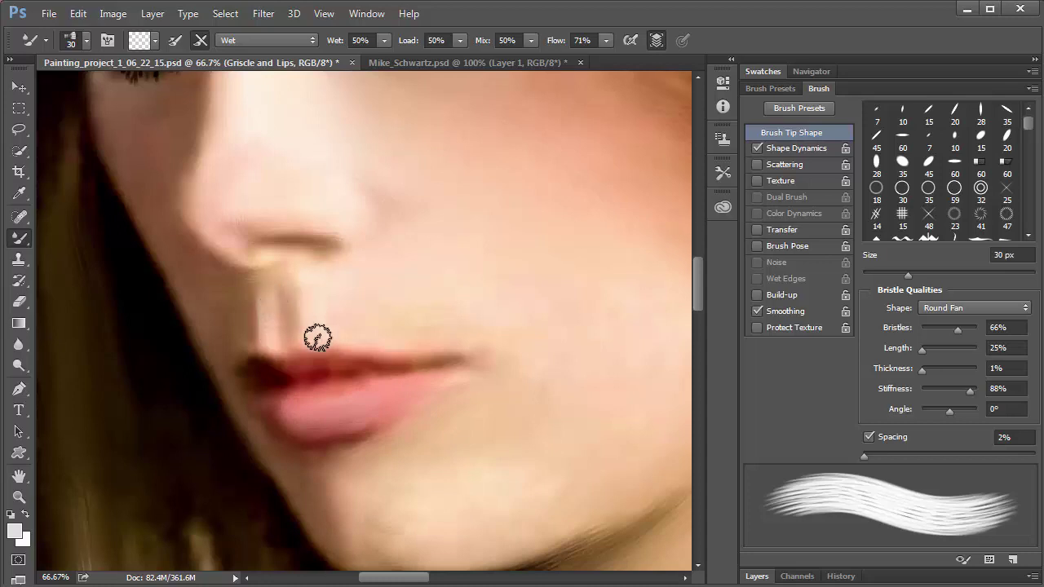
mouse_move(290, 310)
left_mouse_down()
mouse_move(287, 299)
mouse_move(283, 333)
mouse_move(281, 294)
left_mouse_up()
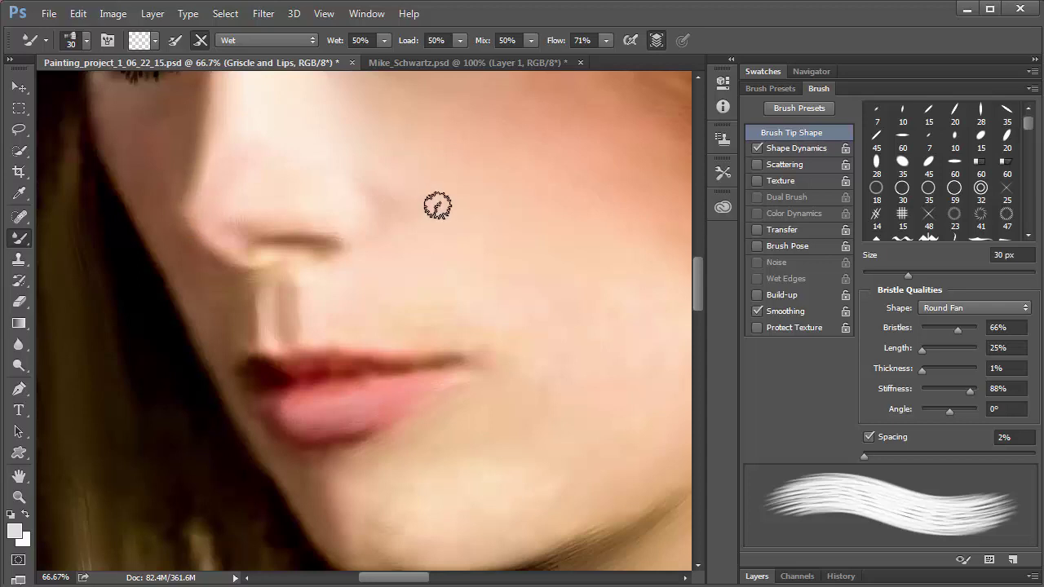
key("ctrl+minus")
key("ctrl+minus")
key("ctrl+minus")
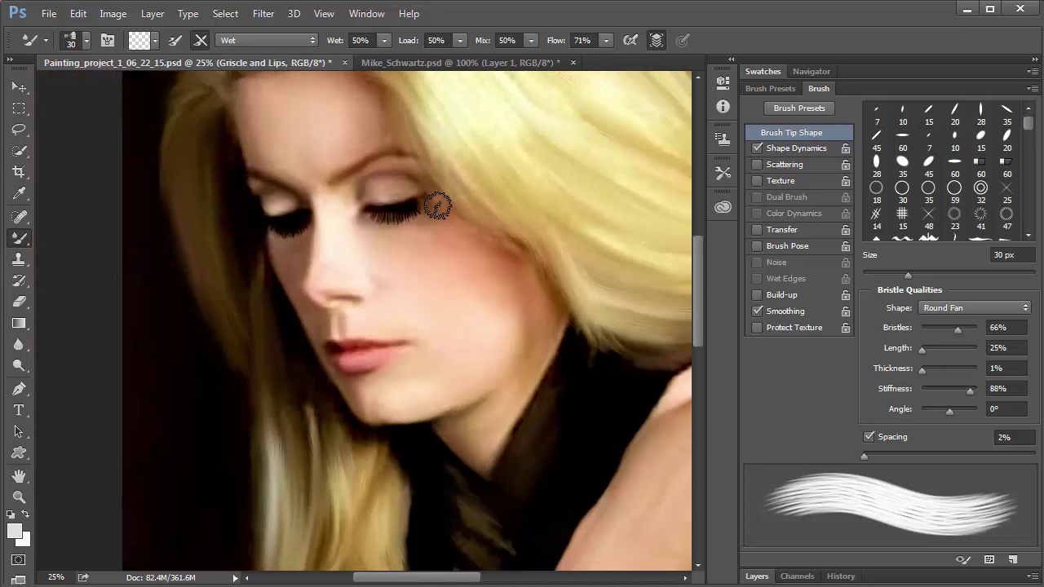
key("ctrl+minus")
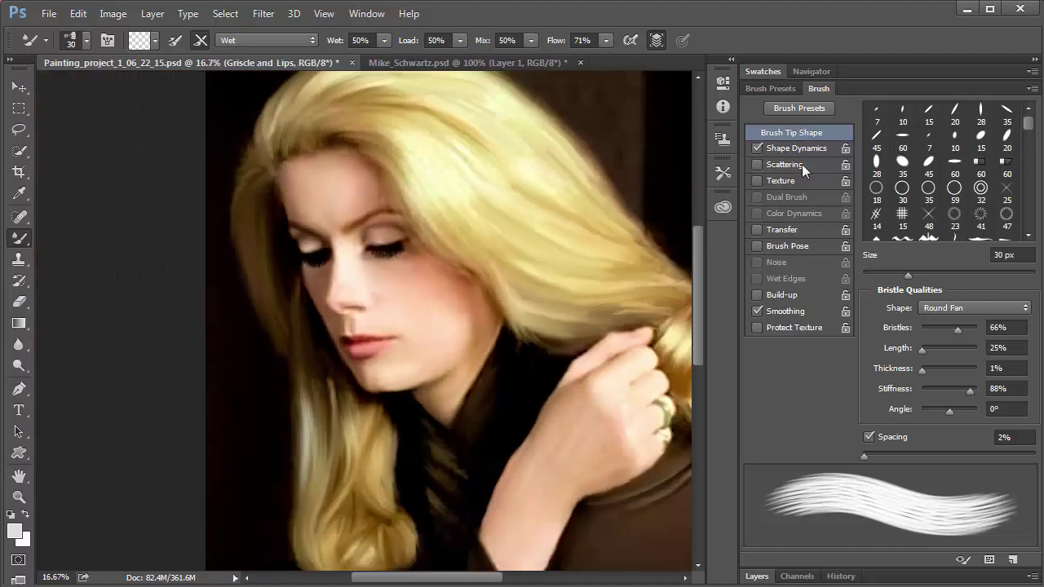
Show the layer list and flick Griscle and Lips off and on to compare, ending visible
left_click(757, 576)
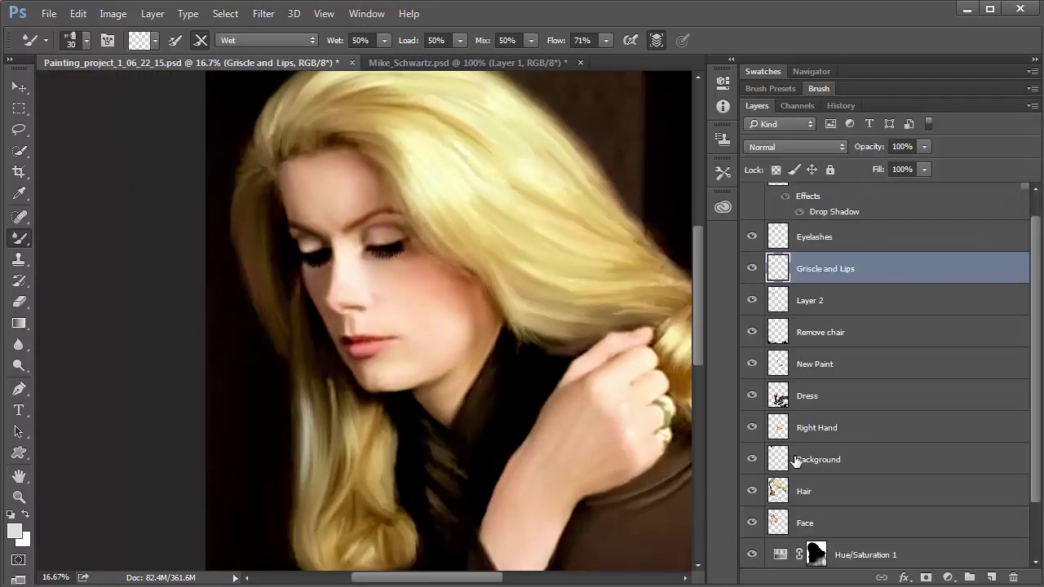
left_click(752, 269)
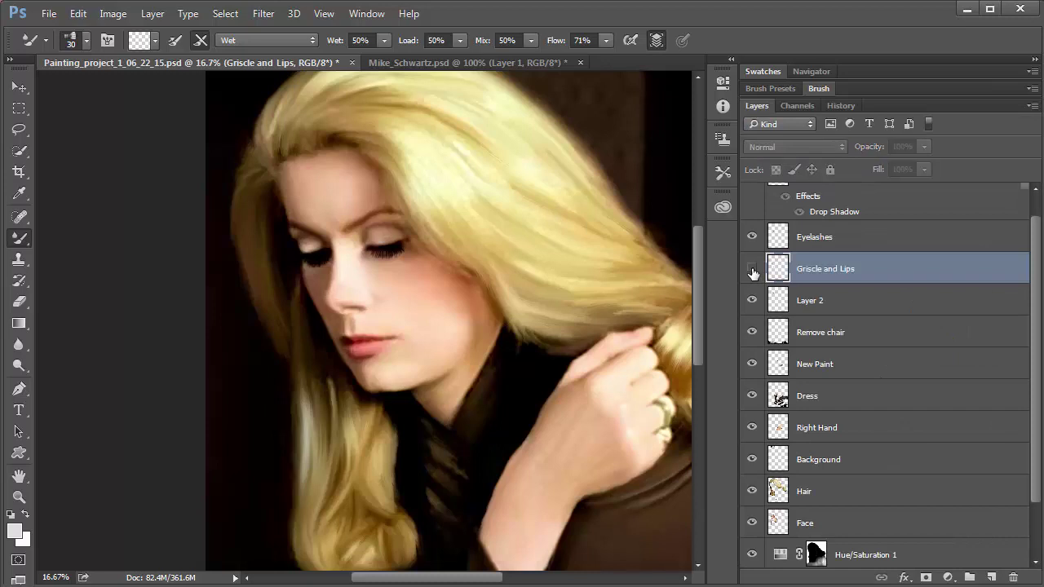
left_click(752, 269)
left_click(752, 270)
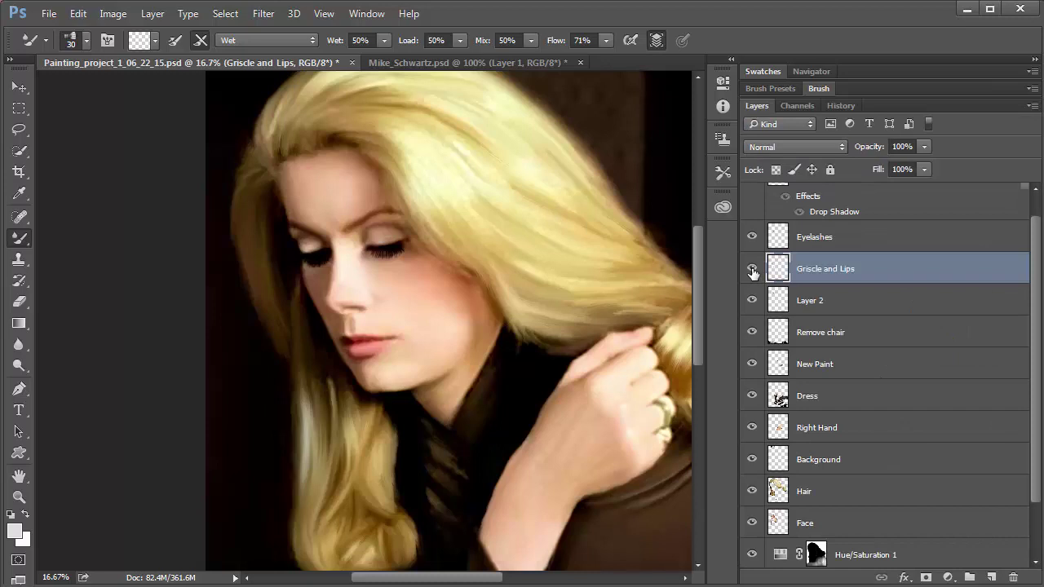
left_click(752, 270)
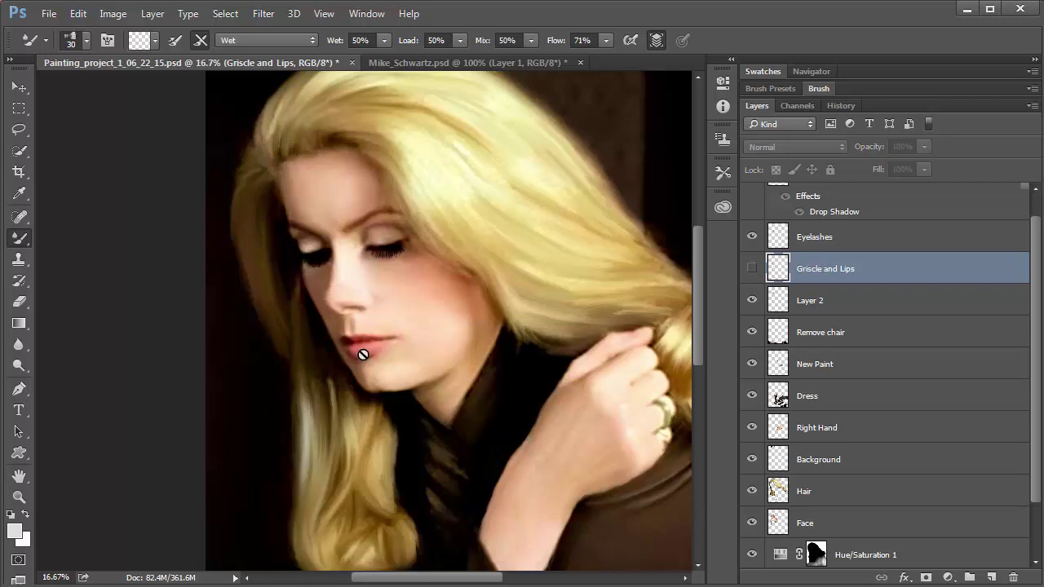
left_click(752, 269)
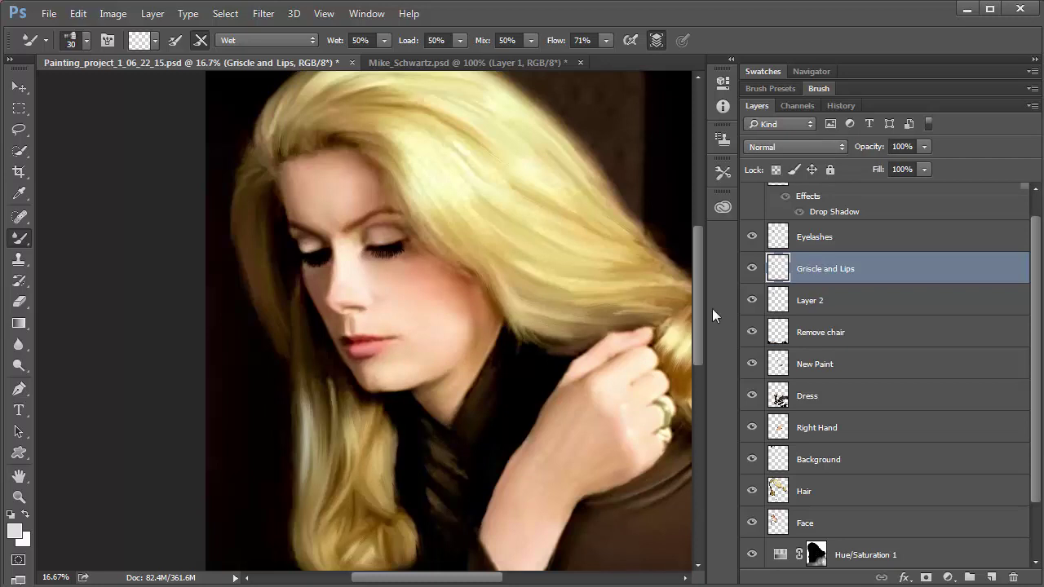
left_click(752, 268)
left_click(752, 268)
left_click(752, 269)
left_click(752, 268)
Set the mixer brush to reload after each stroke, use the Dry preset, and enlarge it to 60 px
left_click(181, 40)
left_click(234, 40)
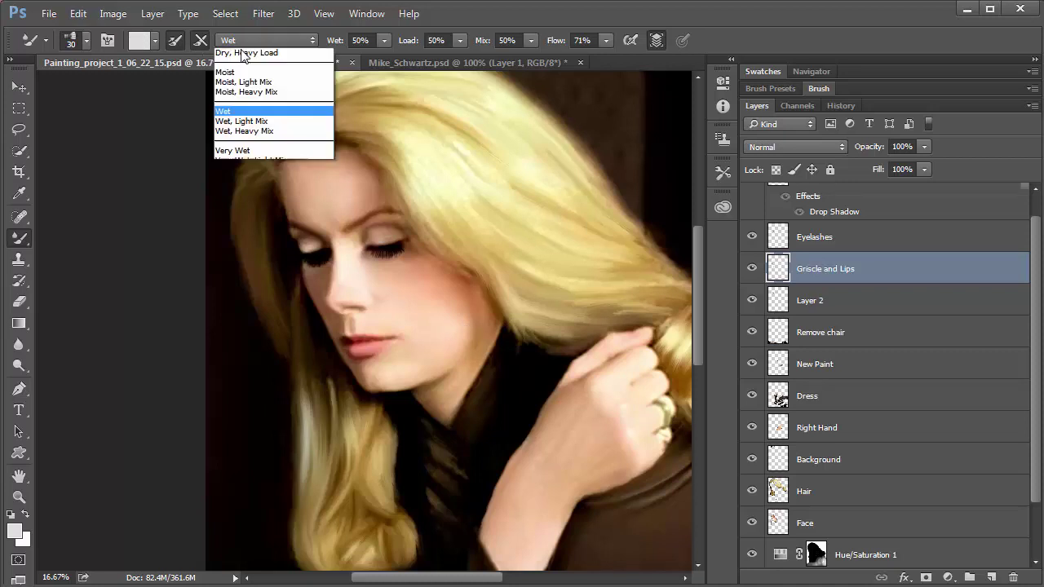
left_click(238, 63)
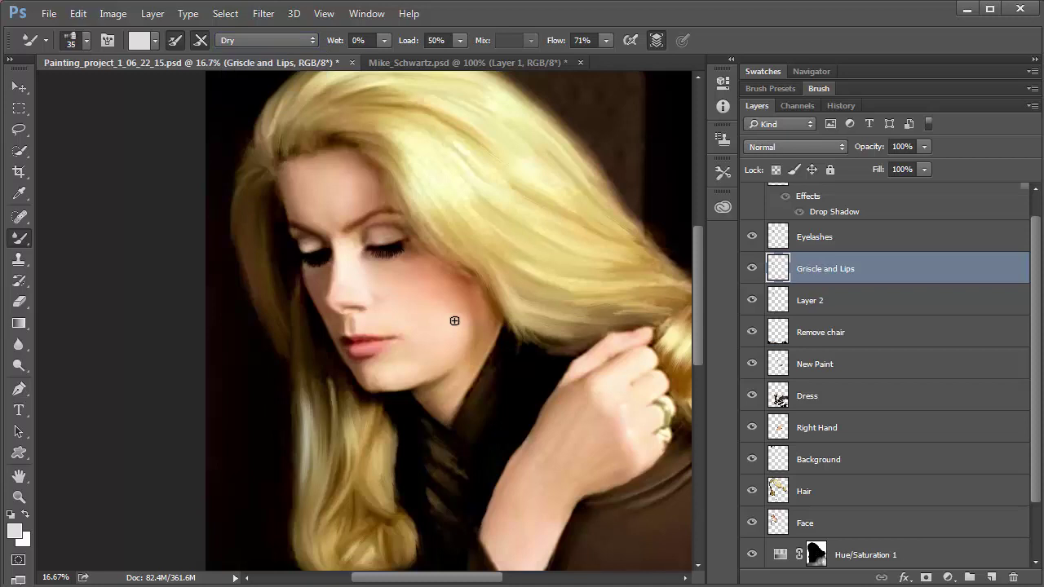
key("bracketright")
key("bracketright")
key("bracketright")
key("bracketright")
key("bracketright")
Dab pale grey paint on the cheek and forehead, compare, then switch to the Wet preset
left_click_drag(450, 322, 450, 337)
left_click_drag(343, 182, 340, 204)
left_click(752, 269)
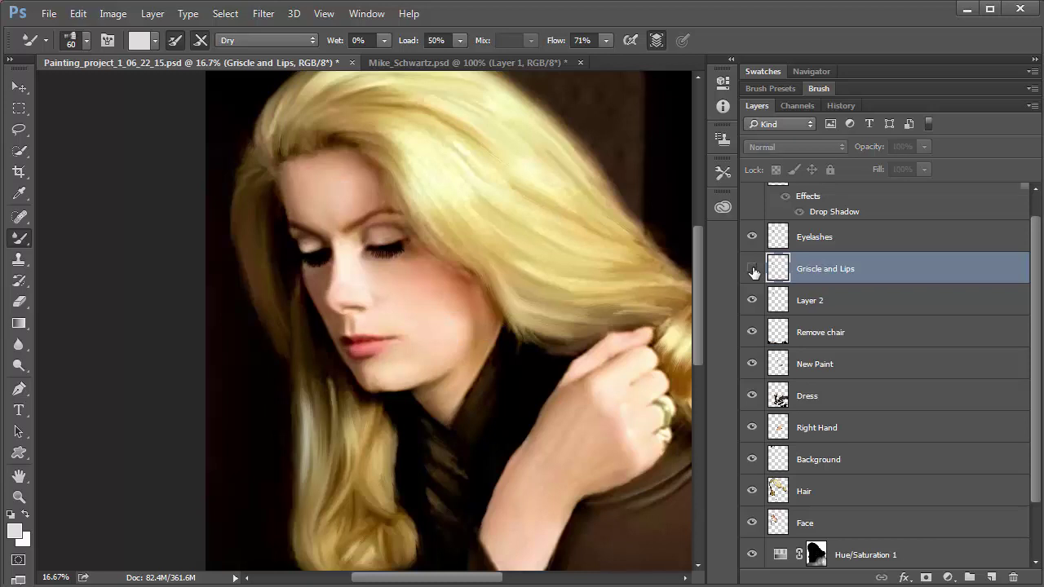
left_click(753, 270)
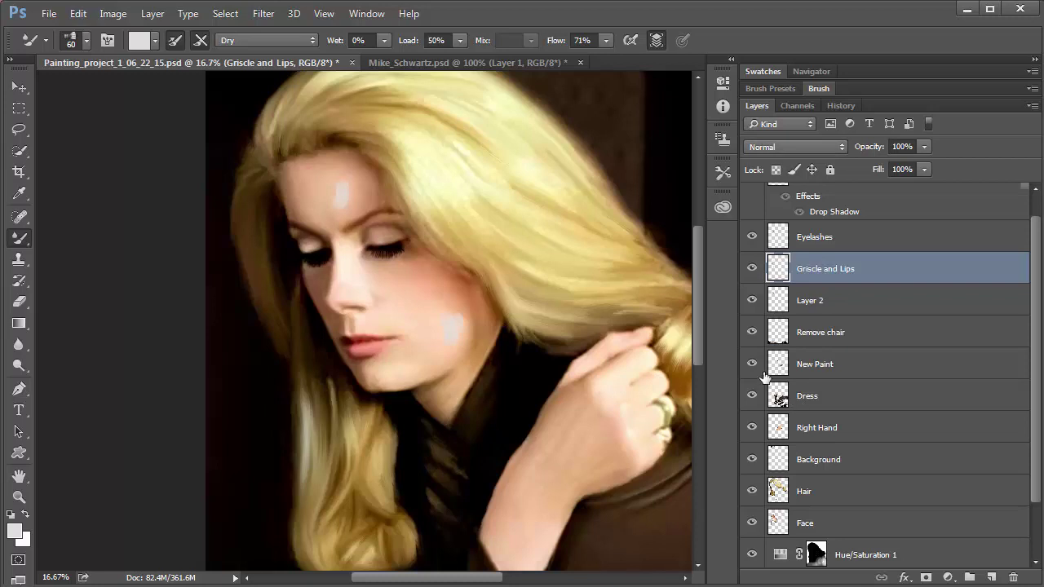
left_click(247, 40)
left_click(241, 152)
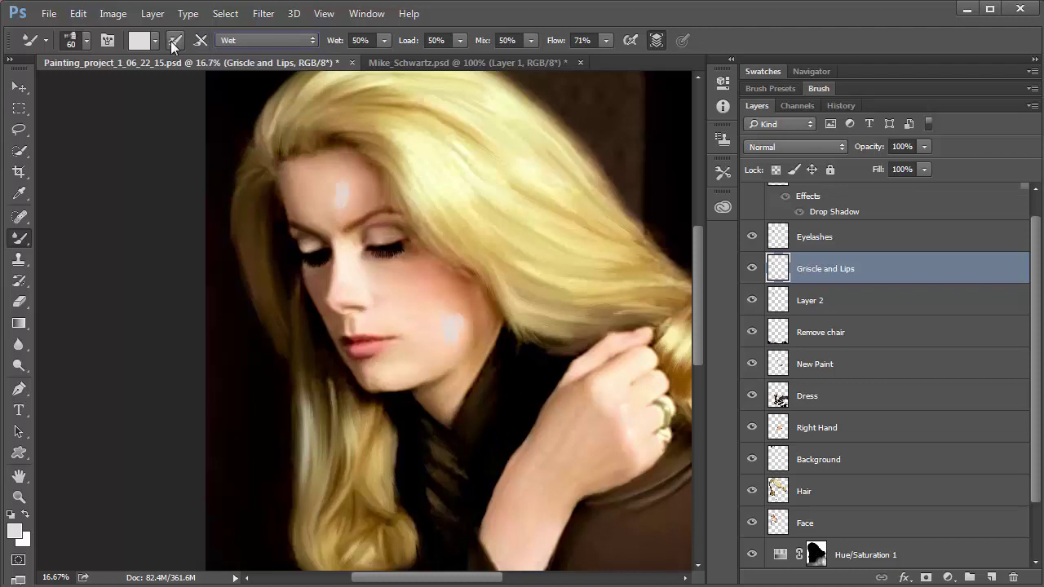
Cancel the colour picker, clean the brush, and set Flow to 13% and Mix to 20%
left_click(141, 38)
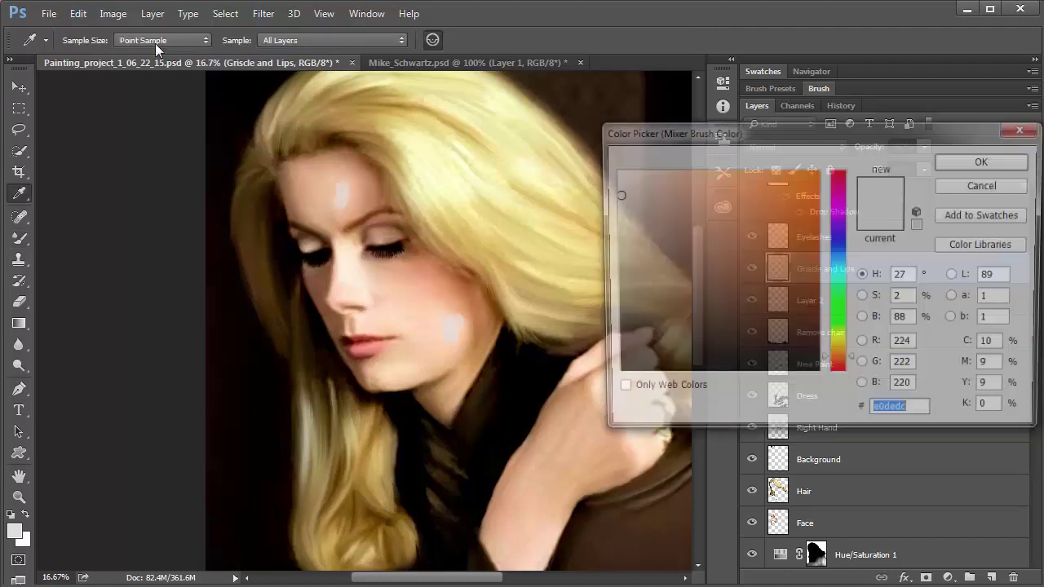
left_click(987, 185)
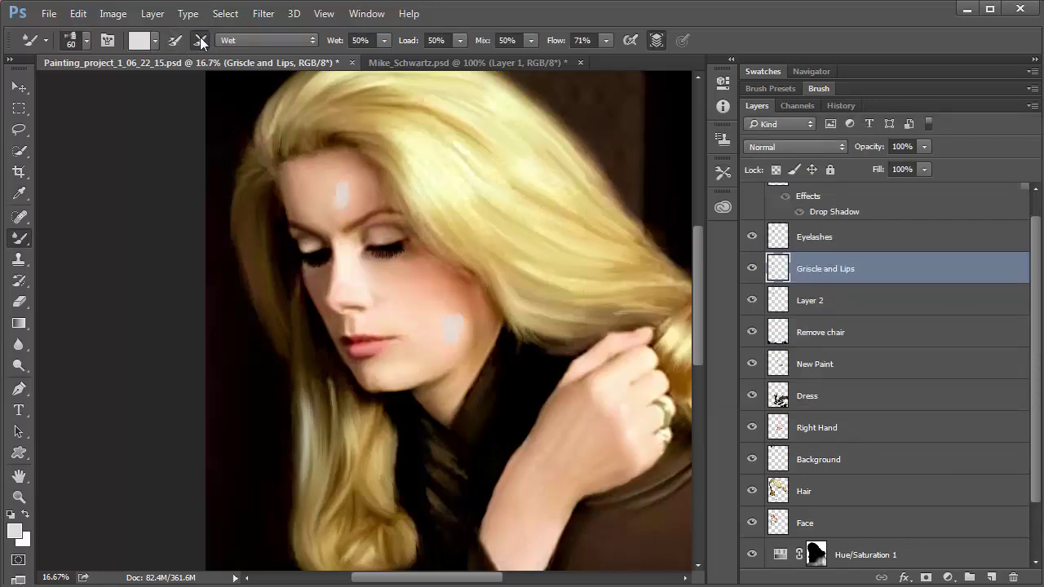
left_click(199, 36)
left_click_drag(604, 40, 559, 59)
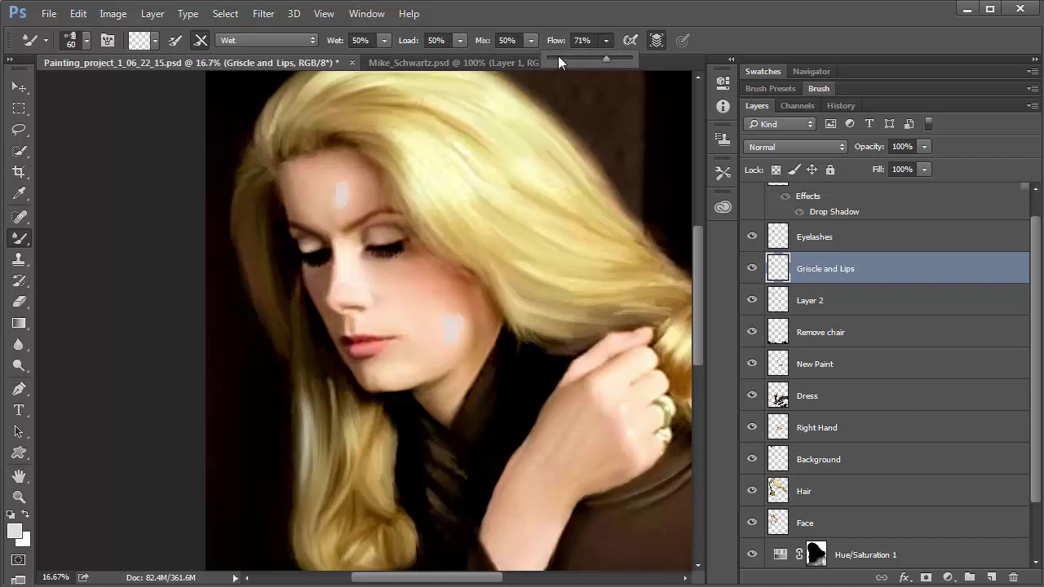
left_click(531, 40)
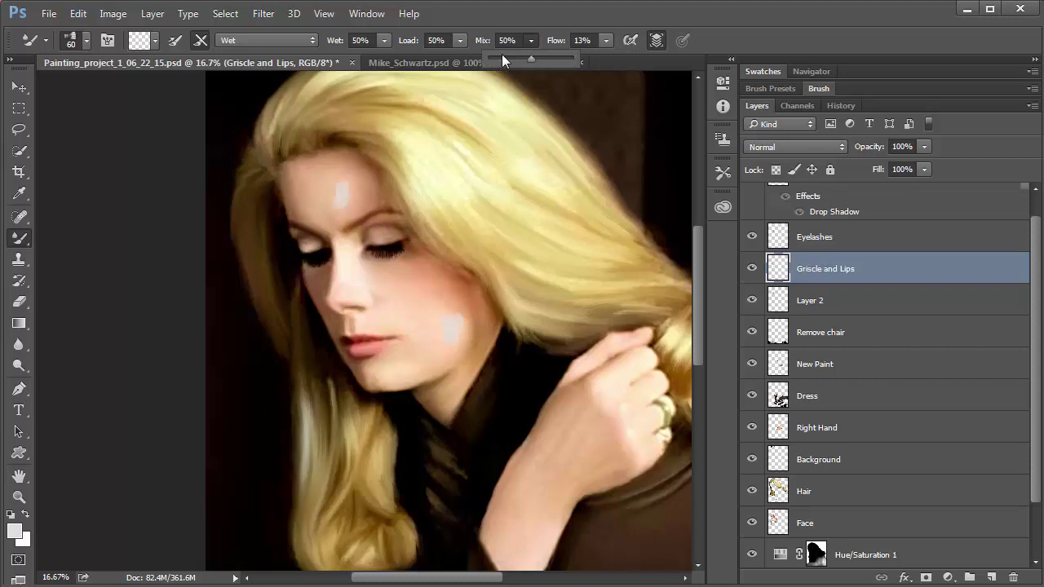
left_click(506, 57)
left_click(765, 87)
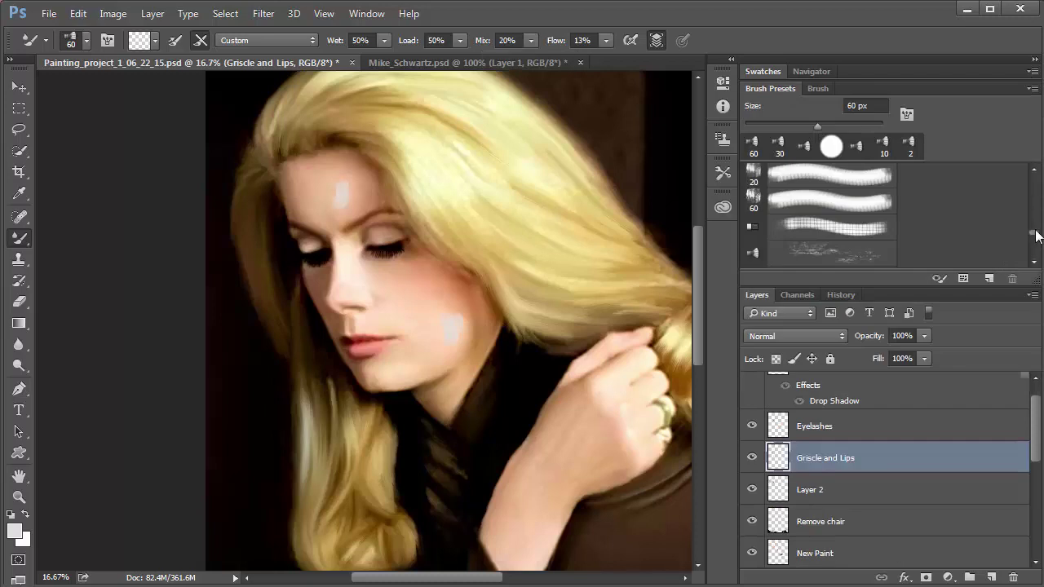
Zoom to 50% on the lower cheek and blend the grey patch with circular mixer strokes
scroll(1033, 265, "down", 3)
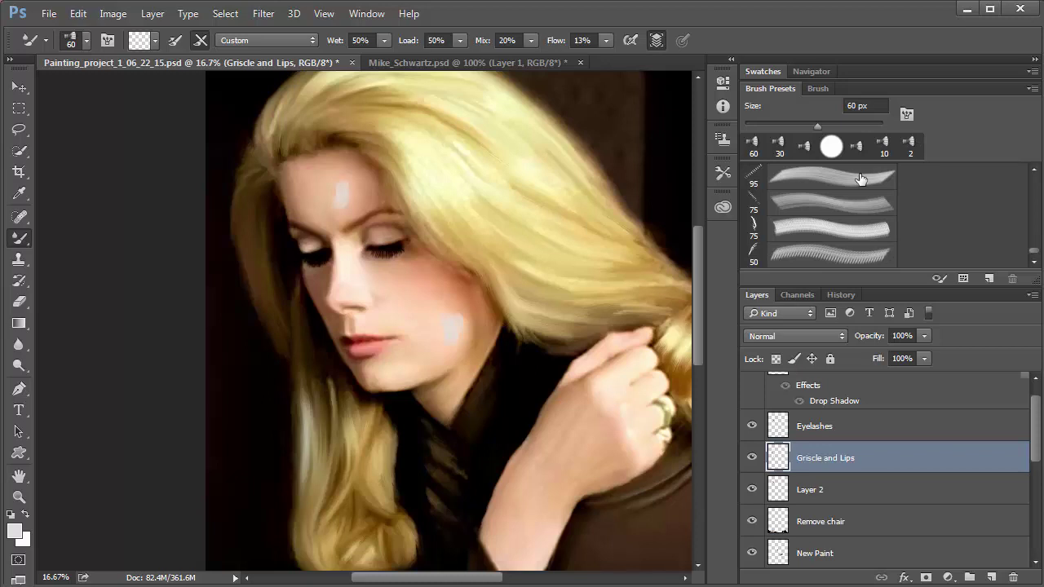
left_click(812, 359)
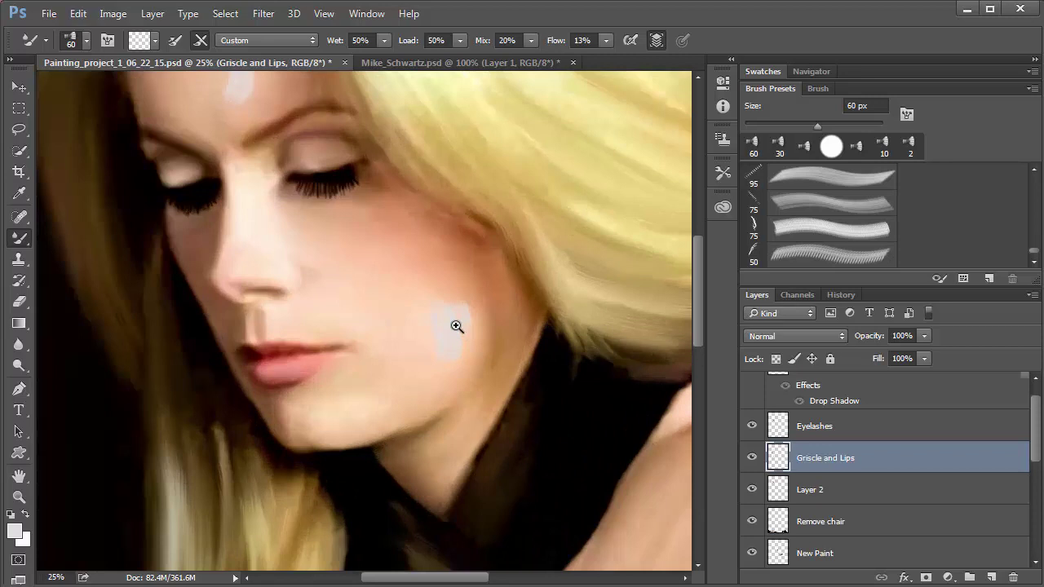
left_click(456, 326)
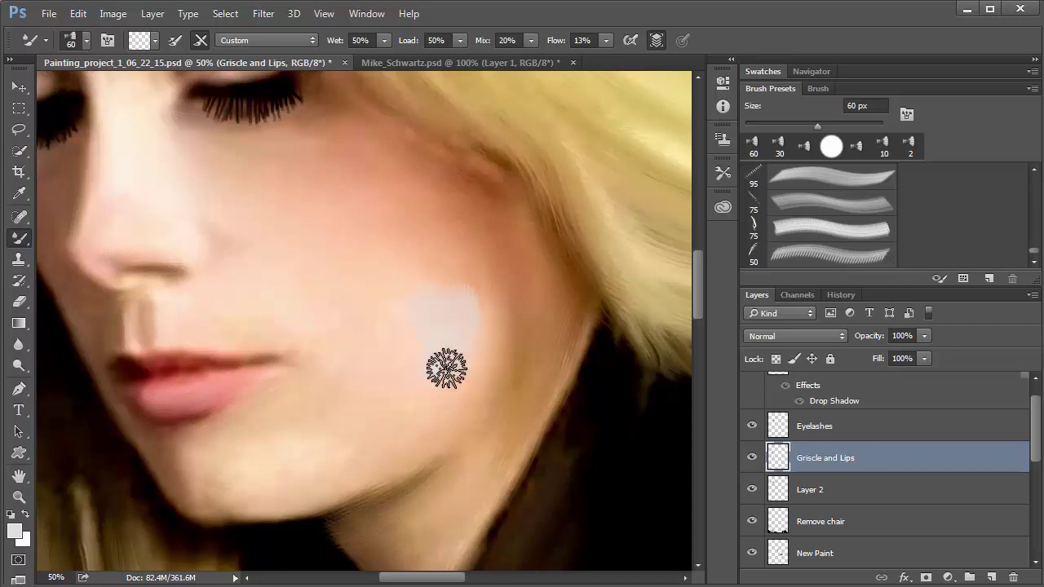
mouse_move(439, 362)
left_mouse_down()
mouse_move(432, 328)
mouse_move(466, 320)
mouse_move(435, 362)
mouse_move(415, 329)
mouse_move(433, 311)
mouse_move(412, 339)
left_mouse_up()
mouse_move(446, 390)
left_mouse_down()
mouse_move(476, 305)
mouse_move(486, 334)
mouse_move(473, 297)
mouse_move(432, 284)
mouse_move(433, 358)
mouse_move(455, 347)
mouse_move(442, 325)
mouse_move(416, 316)
mouse_move(430, 375)
mouse_move(466, 386)
mouse_move(440, 391)
mouse_move(448, 323)
mouse_move(423, 369)
mouse_move(432, 350)
mouse_move(393, 369)
mouse_move(449, 330)
mouse_move(461, 289)
mouse_move(476, 335)
mouse_move(456, 284)
mouse_move(418, 340)
mouse_move(459, 314)
mouse_move(414, 345)
mouse_move(437, 276)
mouse_move(425, 359)
mouse_move(407, 350)
mouse_move(399, 282)
mouse_move(432, 284)
mouse_move(473, 328)
mouse_move(449, 335)
mouse_move(423, 301)
mouse_move(432, 365)
mouse_move(446, 341)
mouse_move(451, 364)
mouse_move(396, 402)
mouse_move(426, 379)
mouse_move(410, 403)
mouse_move(448, 339)
mouse_move(461, 337)
mouse_move(405, 343)
mouse_move(388, 304)
mouse_move(441, 327)
mouse_move(363, 309)
mouse_move(461, 355)
mouse_move(447, 291)
mouse_move(452, 360)
mouse_move(384, 343)
mouse_move(387, 319)
mouse_move(475, 347)
mouse_move(453, 279)
mouse_move(406, 345)
mouse_move(452, 293)
mouse_move(462, 370)
mouse_move(520, 334)
mouse_move(517, 401)
left_mouse_up()
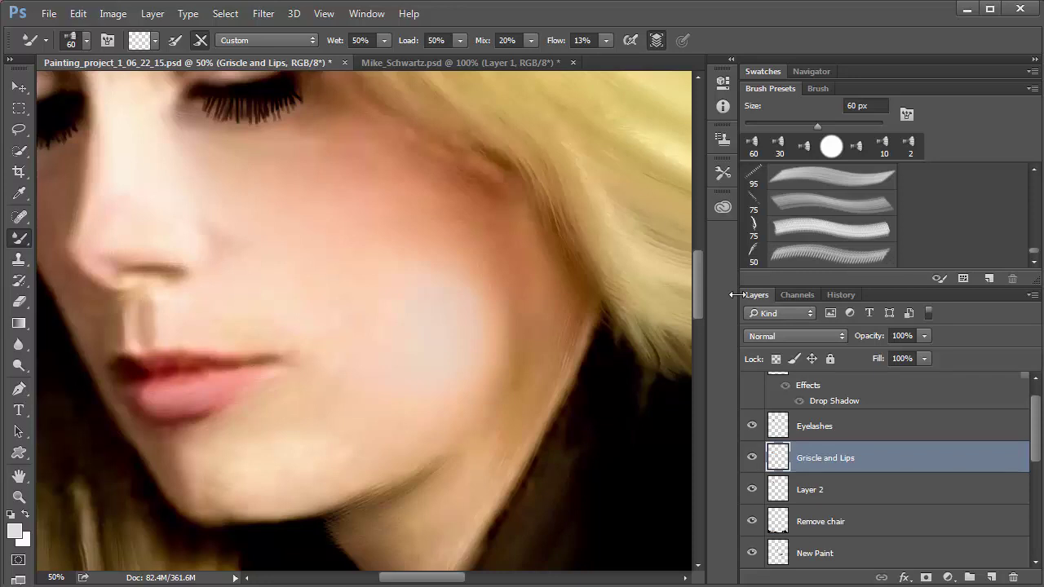
Zoom out and toggle Griscle and Lips off and on to compare
key("ctrl+minus")
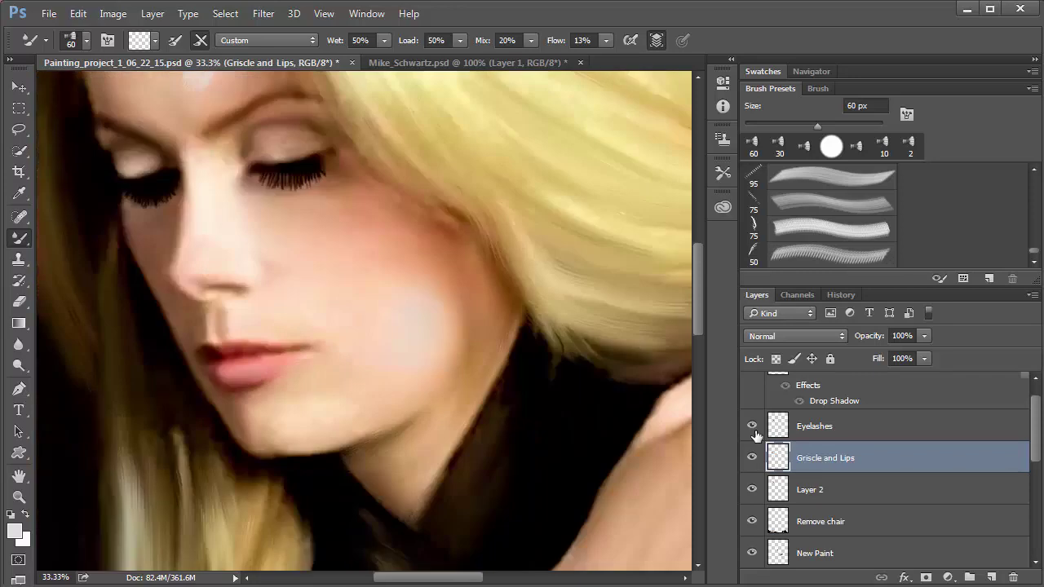
left_click(752, 459)
left_click(752, 459)
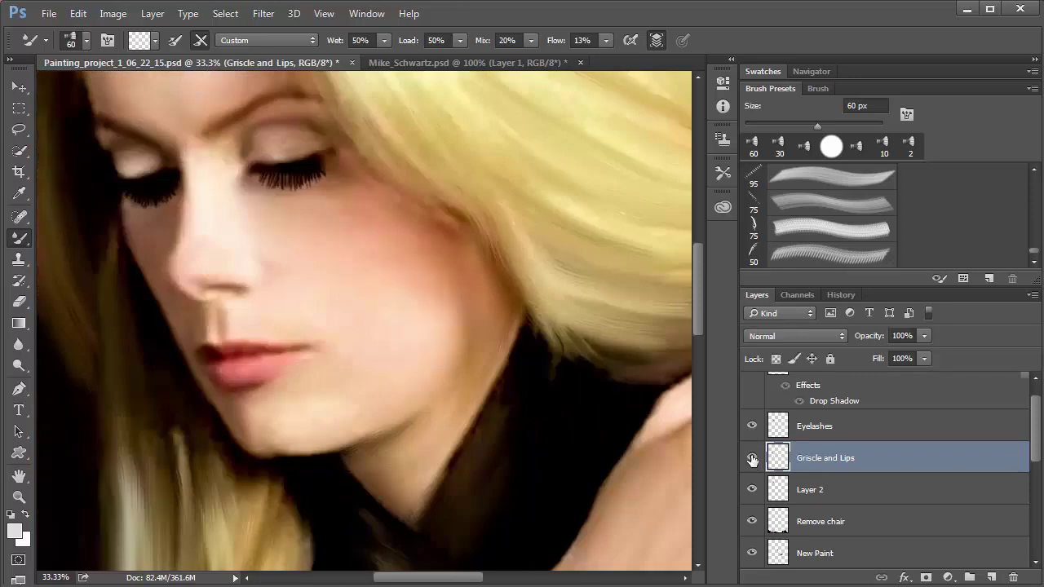
left_click(752, 459)
left_click(752, 459)
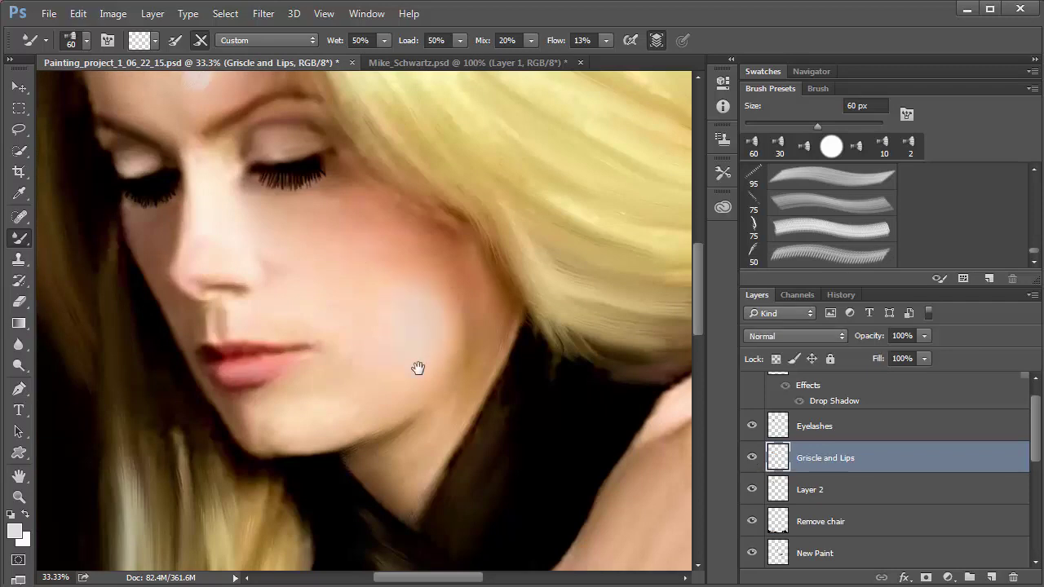
Pan up and smear the whitish forehead patch into the skin, then compare and zoom out
left_click_drag(259, 103, 345, 272)
mouse_move(309, 233)
left_mouse_down()
mouse_move(282, 241)
mouse_move(274, 232)
mouse_move(302, 214)
mouse_move(315, 230)
mouse_move(275, 242)
mouse_move(322, 220)
mouse_move(275, 243)
mouse_move(290, 259)
mouse_move(328, 216)
mouse_move(263, 240)
mouse_move(307, 209)
mouse_move(271, 219)
mouse_move(299, 211)
mouse_move(261, 237)
mouse_move(307, 219)
mouse_move(250, 236)
mouse_move(306, 245)
mouse_move(268, 253)
mouse_move(321, 219)
mouse_move(278, 229)
mouse_move(263, 221)
mouse_move(285, 213)
mouse_move(259, 255)
mouse_move(319, 234)
mouse_move(268, 262)
mouse_move(274, 240)
mouse_move(313, 210)
mouse_move(252, 227)
mouse_move(275, 243)
mouse_move(316, 214)
mouse_move(252, 242)
mouse_move(309, 212)
mouse_move(271, 227)
mouse_move(270, 248)
mouse_move(316, 240)
mouse_move(283, 264)
mouse_move(266, 244)
mouse_move(312, 223)
mouse_move(287, 204)
mouse_move(291, 233)
mouse_move(301, 193)
mouse_move(296, 230)
mouse_move(310, 203)
mouse_move(271, 243)
mouse_move(321, 229)
mouse_move(290, 265)
mouse_move(321, 254)
mouse_move(274, 245)
mouse_move(320, 235)
mouse_move(287, 218)
mouse_move(316, 186)
mouse_move(284, 192)
mouse_move(302, 224)
mouse_move(316, 212)
mouse_move(329, 248)
mouse_move(296, 256)
mouse_move(313, 220)
mouse_move(259, 222)
mouse_move(291, 214)
mouse_move(280, 217)
mouse_move(309, 191)
mouse_move(289, 239)
mouse_move(265, 224)
mouse_move(301, 212)
mouse_move(282, 238)
mouse_move(315, 201)
mouse_move(289, 233)
mouse_move(331, 240)
mouse_move(300, 261)
left_mouse_up()
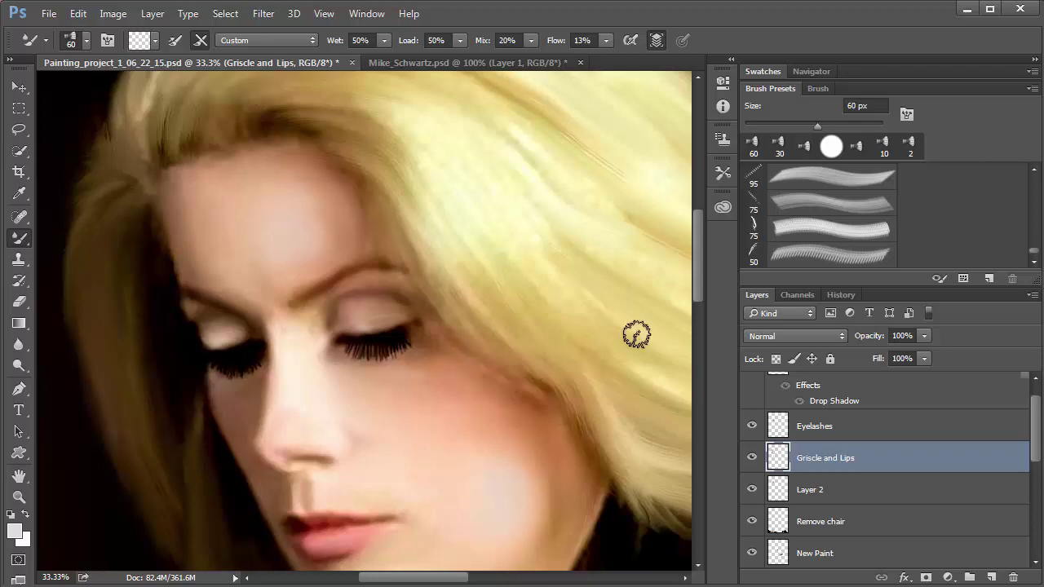
left_click(752, 459)
left_click(753, 459)
left_click(753, 459)
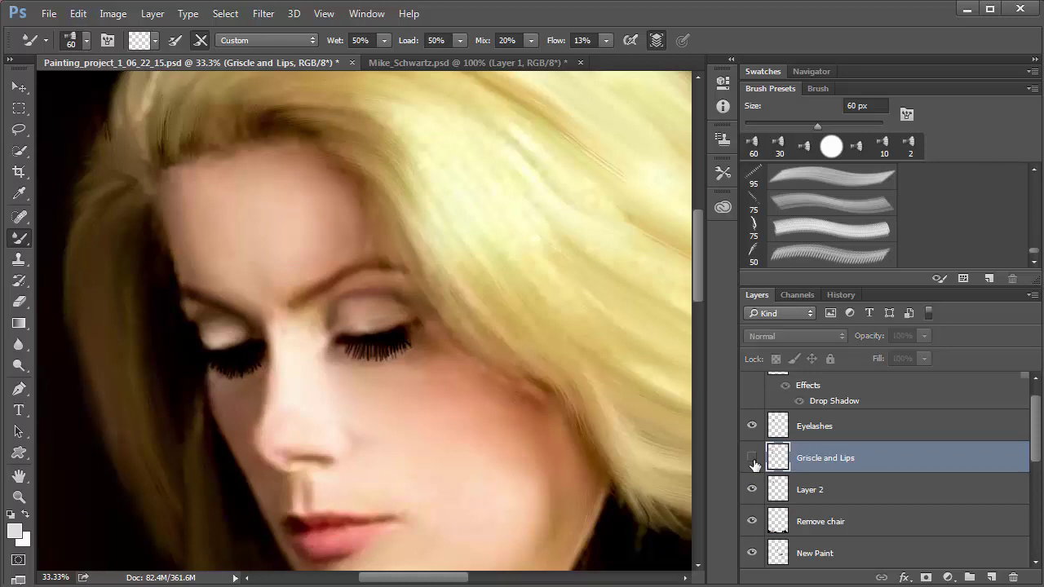
left_click(753, 459)
key("ctrl+minus")
key("ctrl+minus")
key("ctrl+minus")
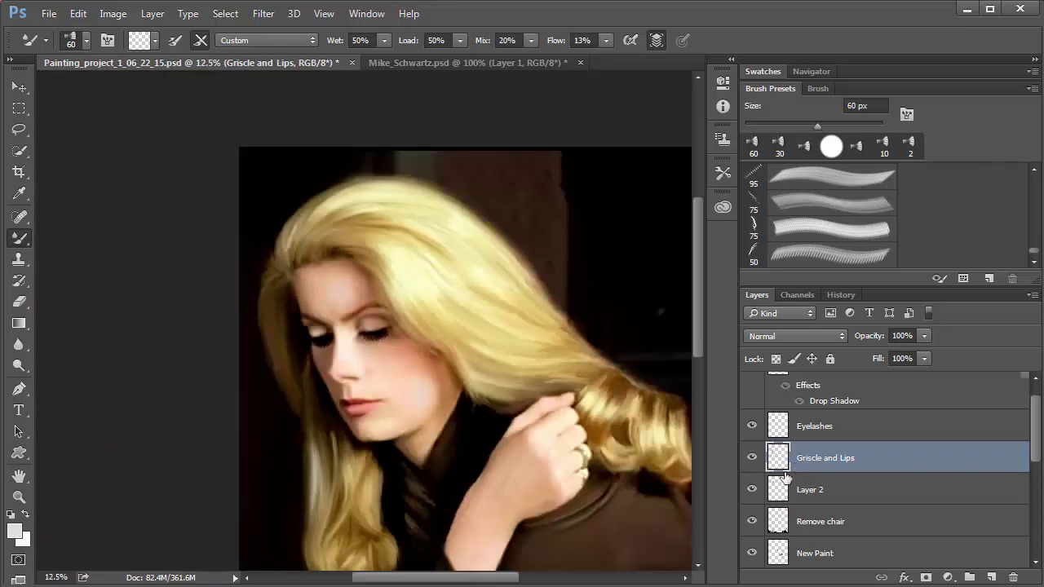
left_click(752, 460)
Add a layer mask and set the regular Brush to 32% opacity and 200 px
left_click(927, 579)
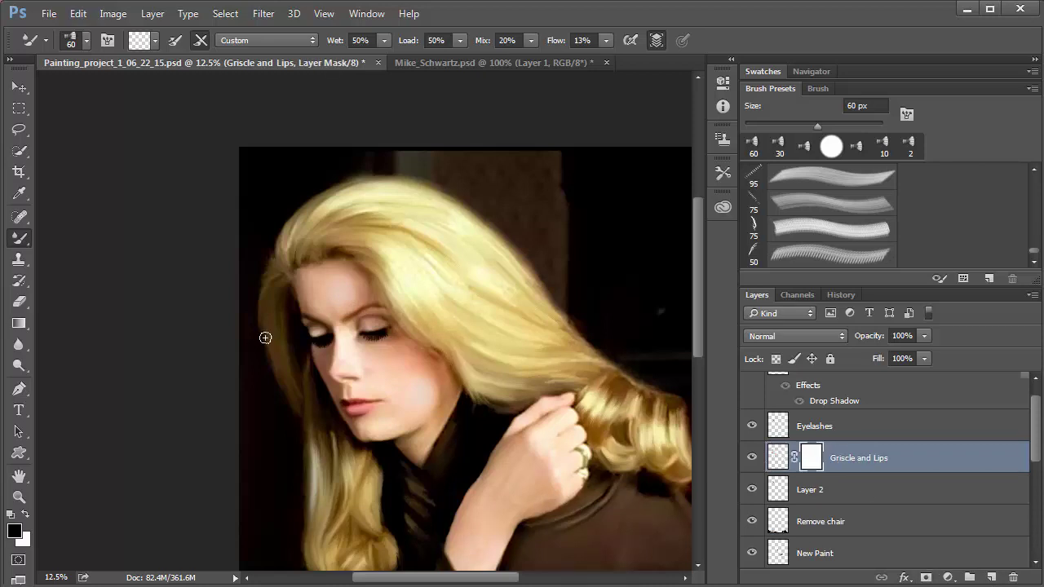
left_click(18, 238)
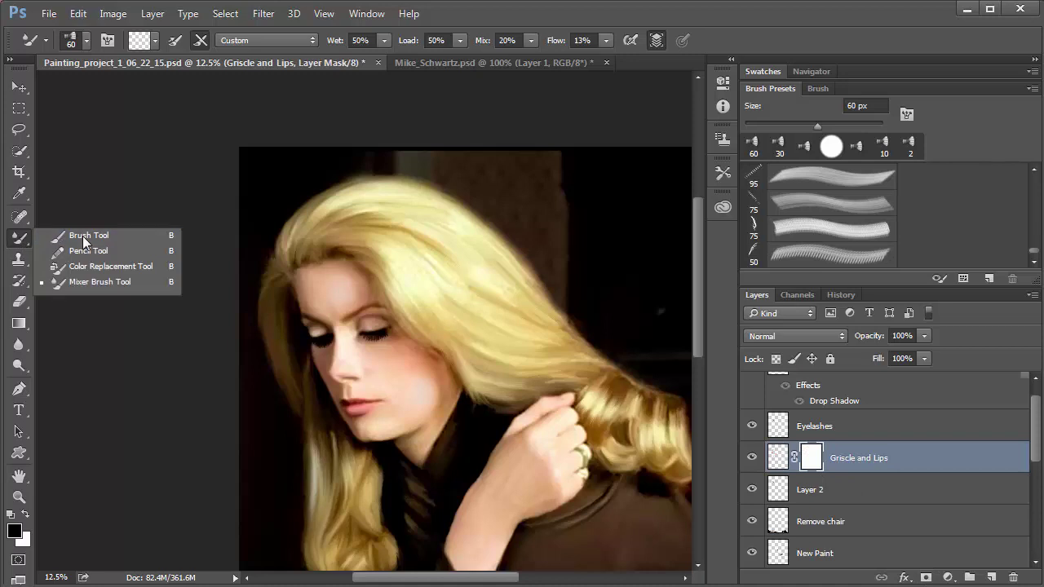
left_click(86, 237)
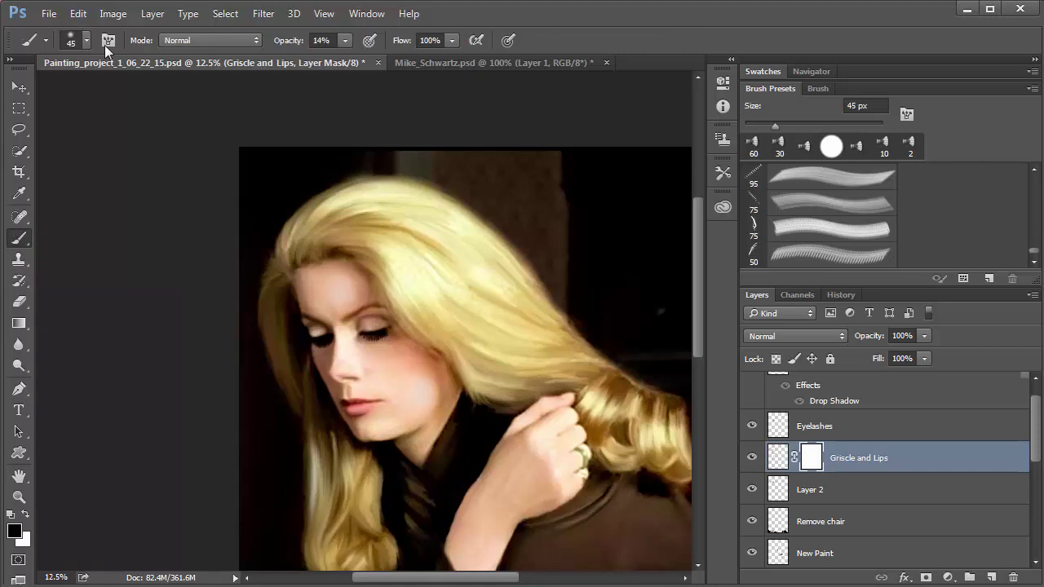
left_click(345, 40)
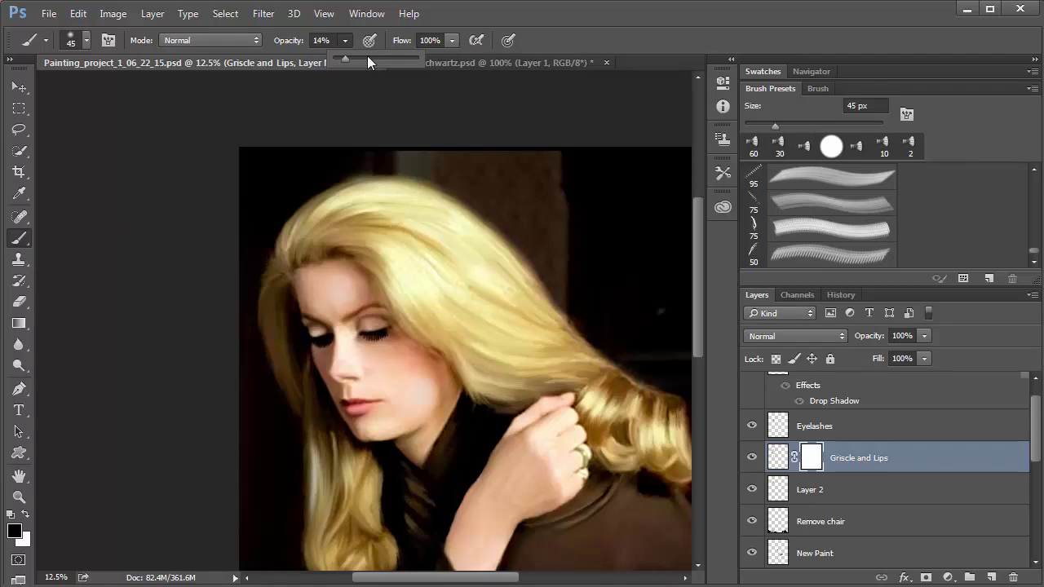
left_click_drag(368, 56, 361, 56)
key("bracketright")
key("bracketright")
key("bracketright")
key("bracketright")
key("bracketright")
key("bracketright")
key("bracketright")
key("bracketright")
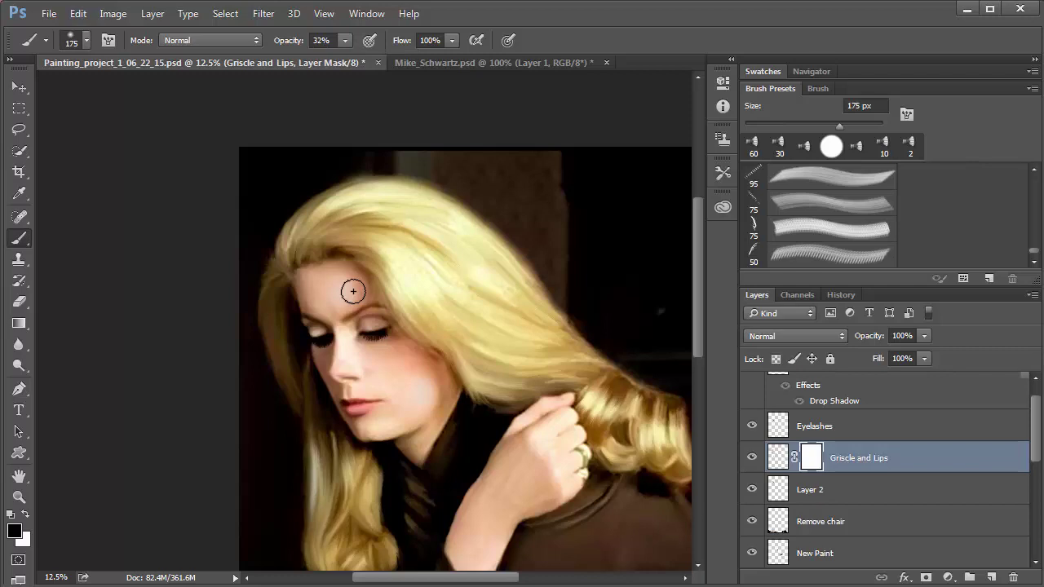
key("bracketright")
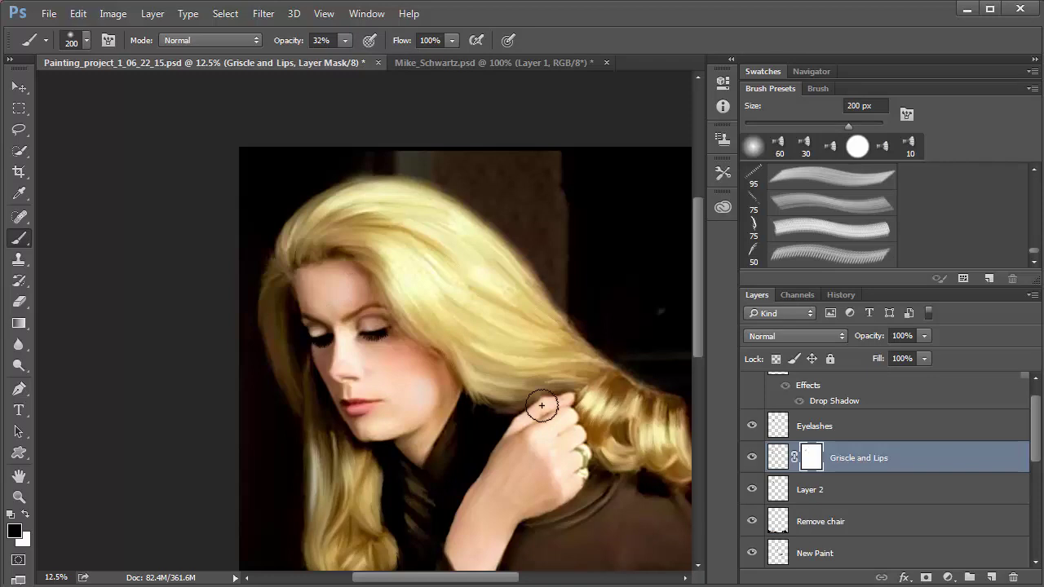
Lightly mask out the layer's paint on the cheek and chin, then swap to white
left_click(752, 459)
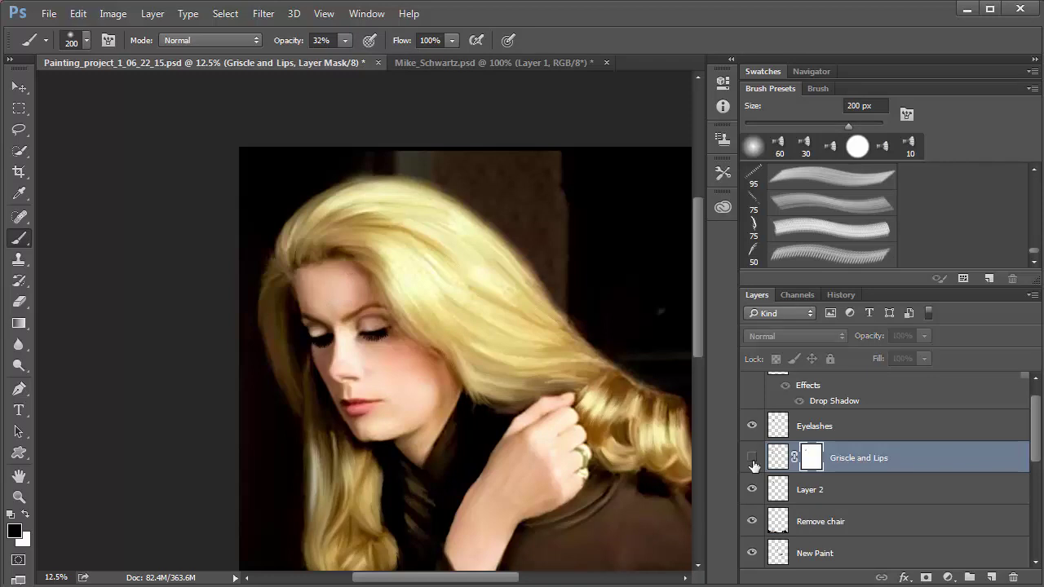
left_click(752, 458)
left_click(752, 458)
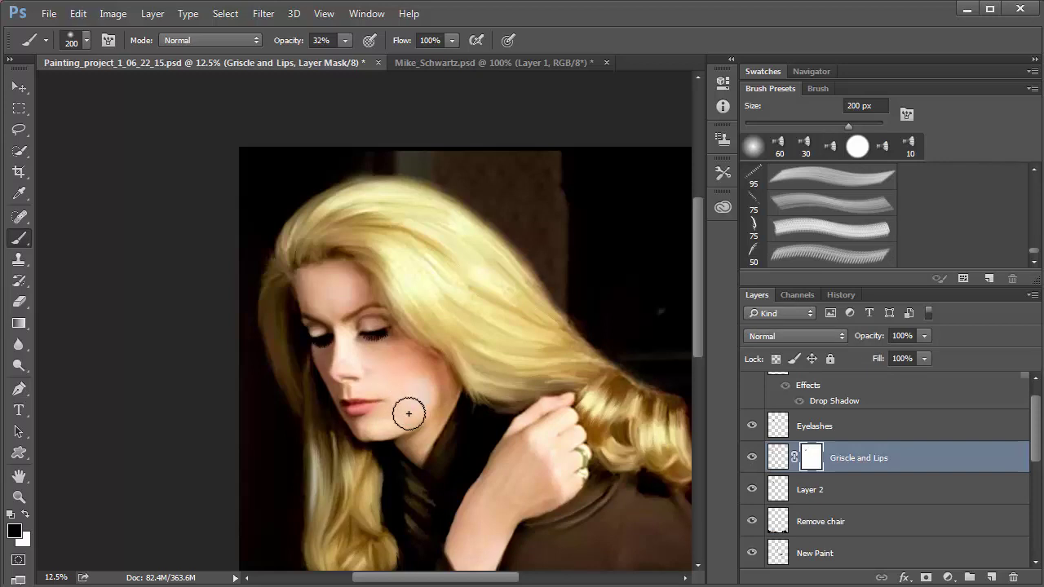
left_click_drag(426, 380, 405, 413)
mouse_move(487, 433)
left_mouse_down()
mouse_move(407, 377)
mouse_move(401, 413)
left_mouse_up()
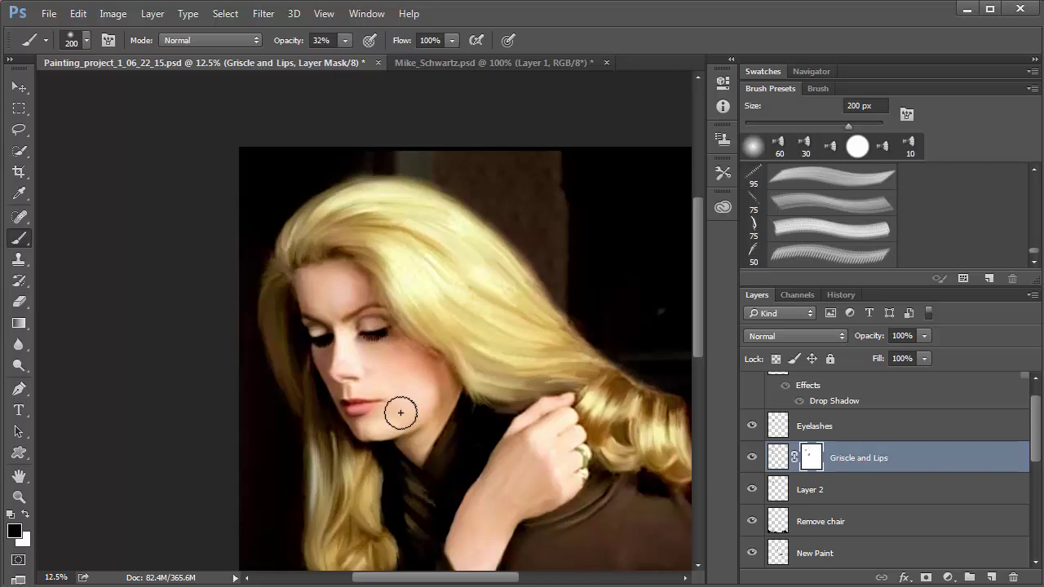
left_click(752, 462)
left_click(754, 462)
left_click(758, 462)
left_click(752, 460)
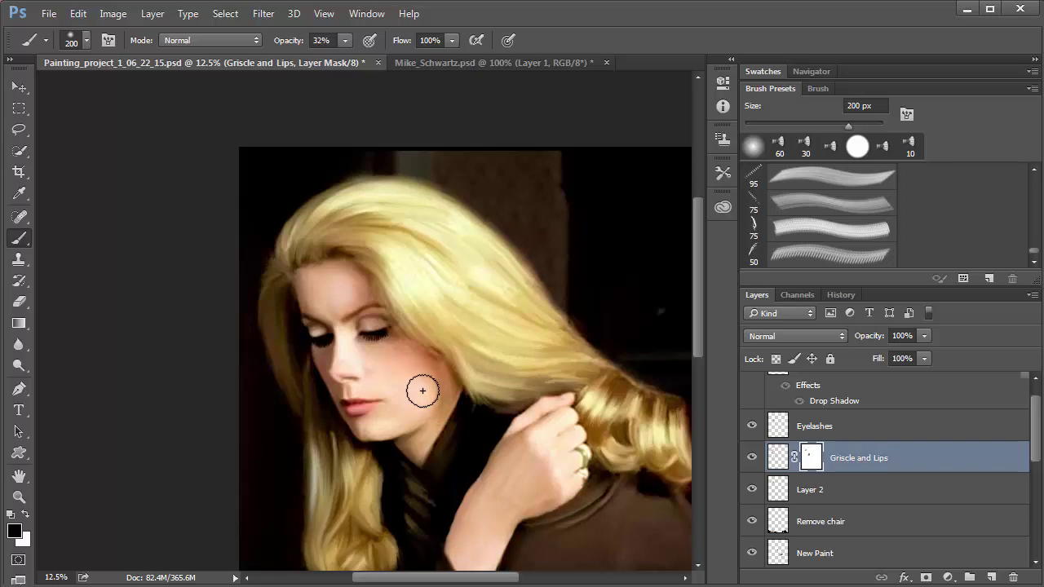
key("x")
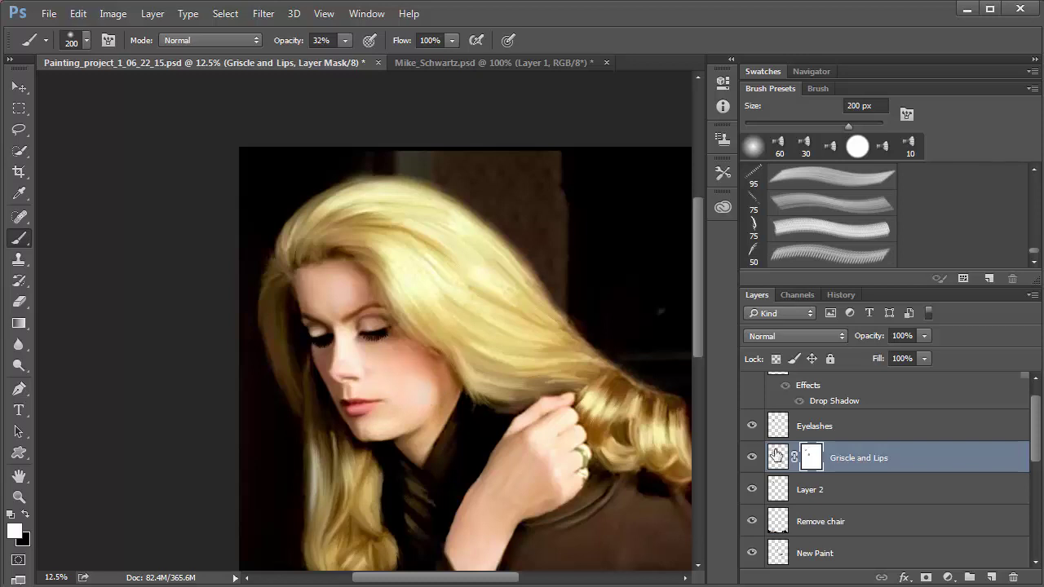
left_click(748, 459)
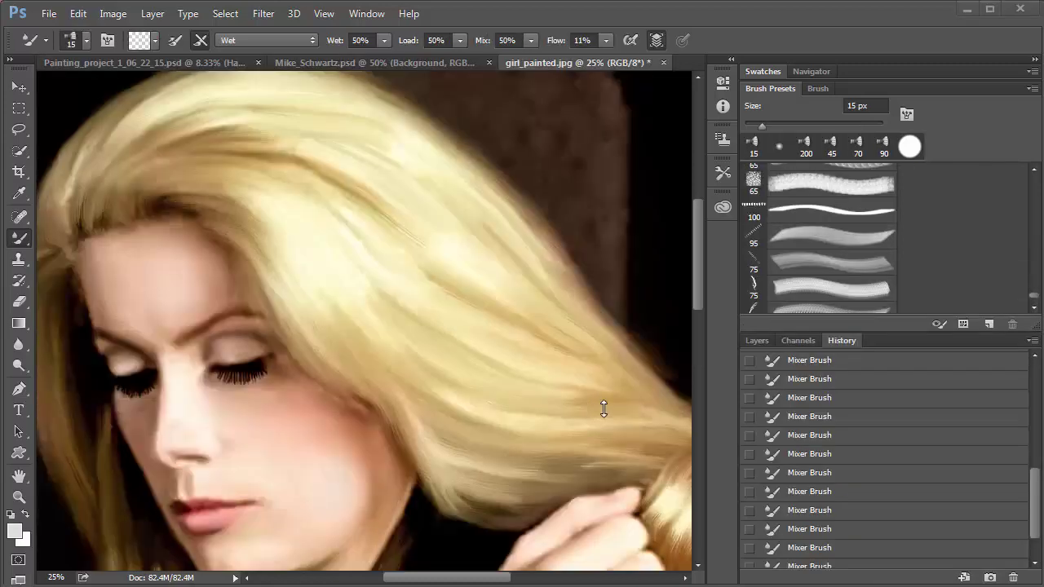
left_click_drag(533, 362, 476, 351)
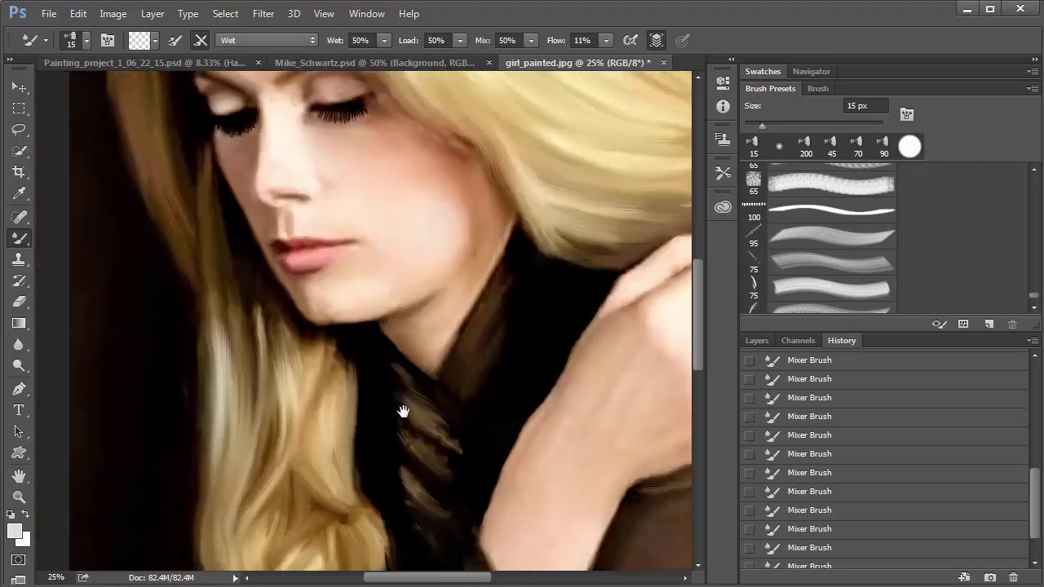
left_click_drag(403, 412, 277, 396)
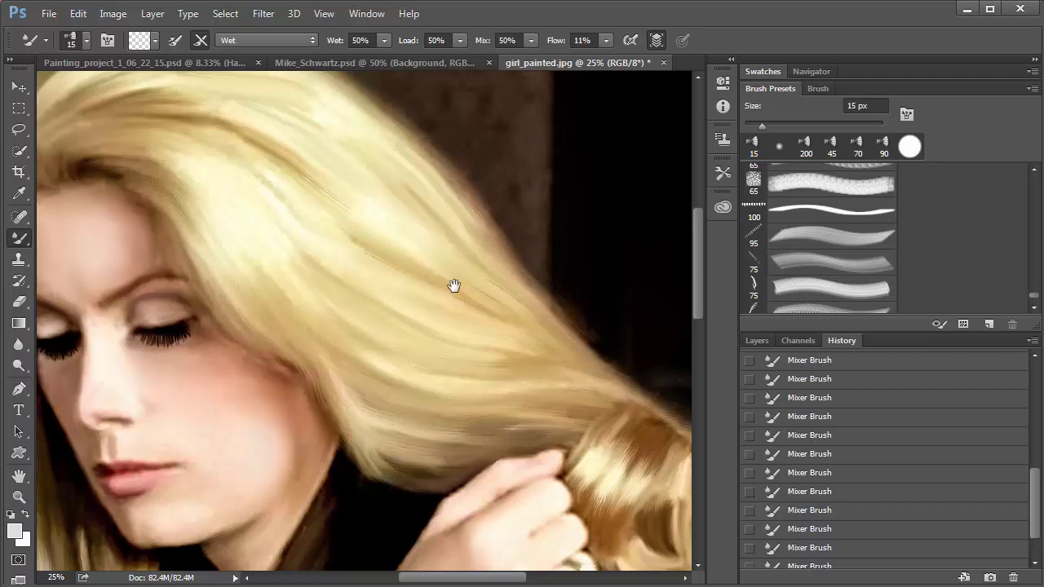
mouse_move(454, 287)
left_mouse_down()
mouse_move(525, 280)
mouse_move(594, 302)
left_mouse_up()
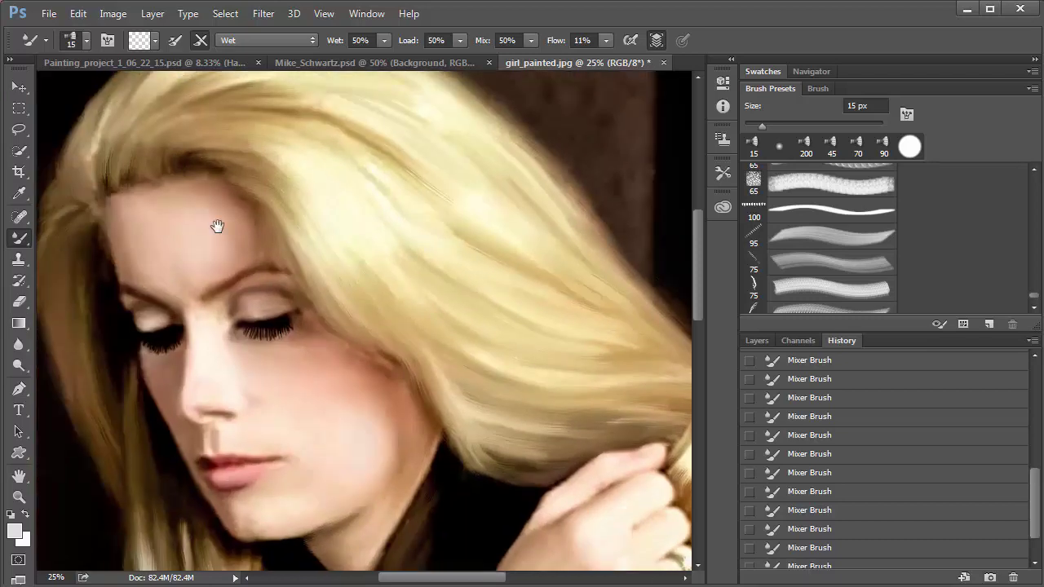
left_click_drag(217, 226, 247, 236)
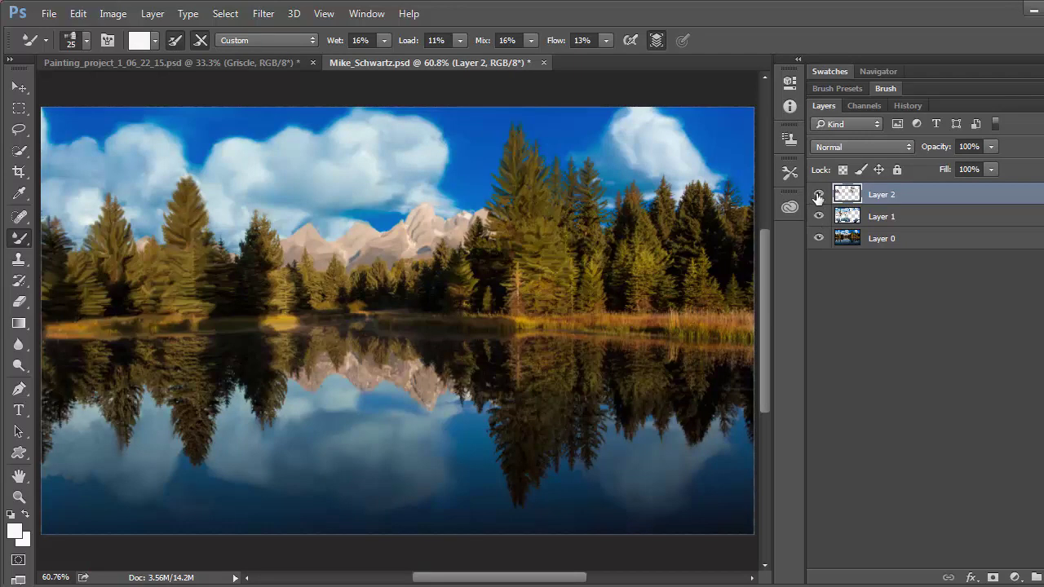
Hide Layers 2 and 1 to see the original photo, then compare Layer 1's softened clouds
left_click_drag(819, 194, 817, 219)
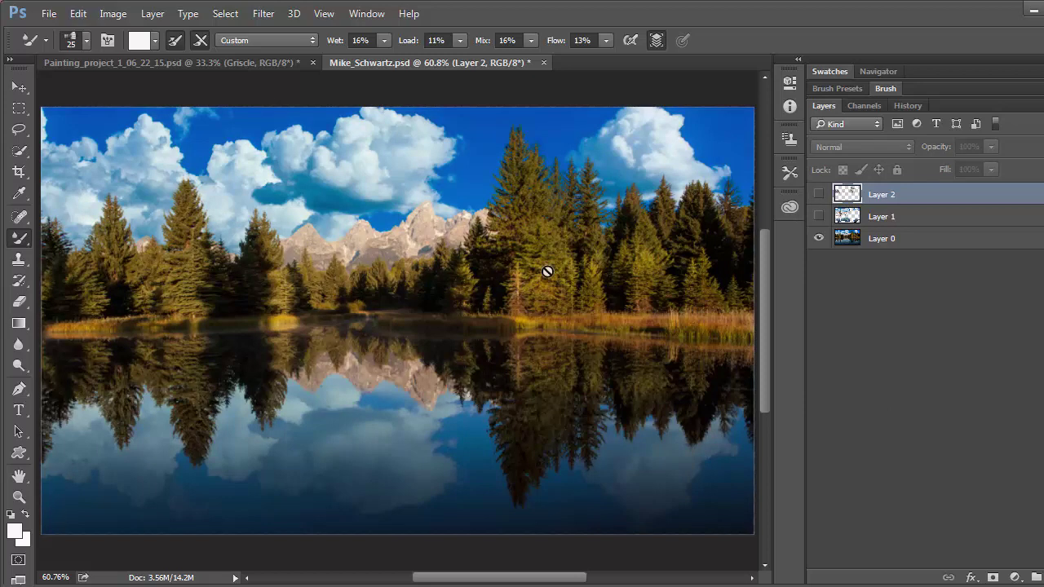
left_click(819, 216)
left_click(819, 216)
left_click(819, 216)
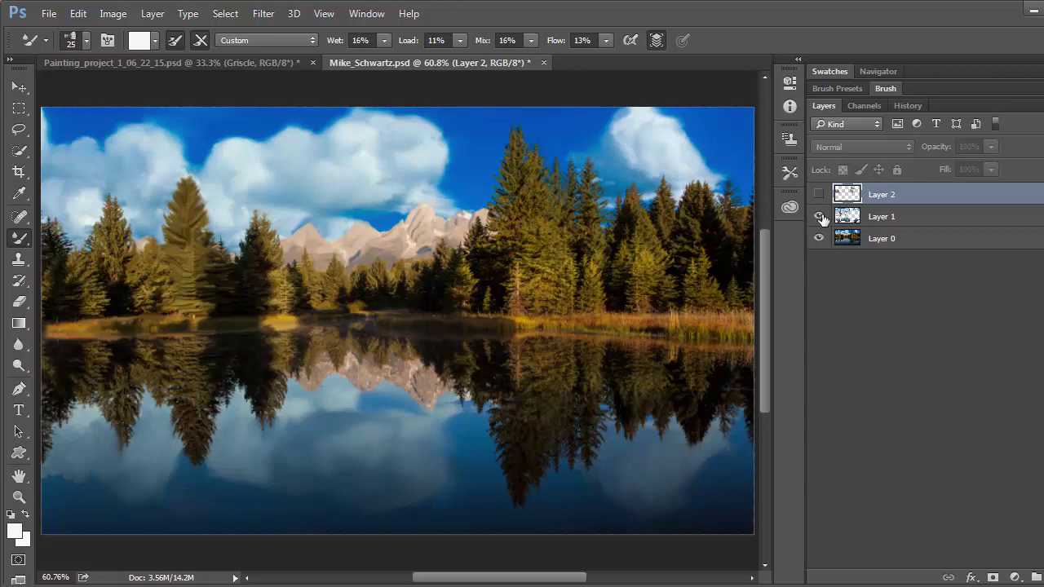
left_click(819, 216)
left_click(819, 216)
left_click(819, 216)
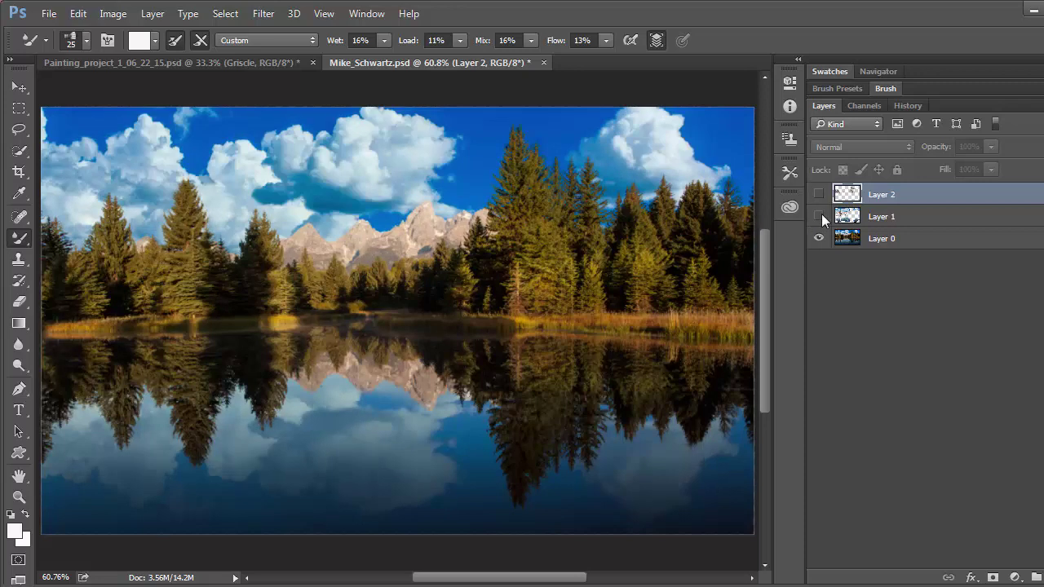
left_click(819, 216)
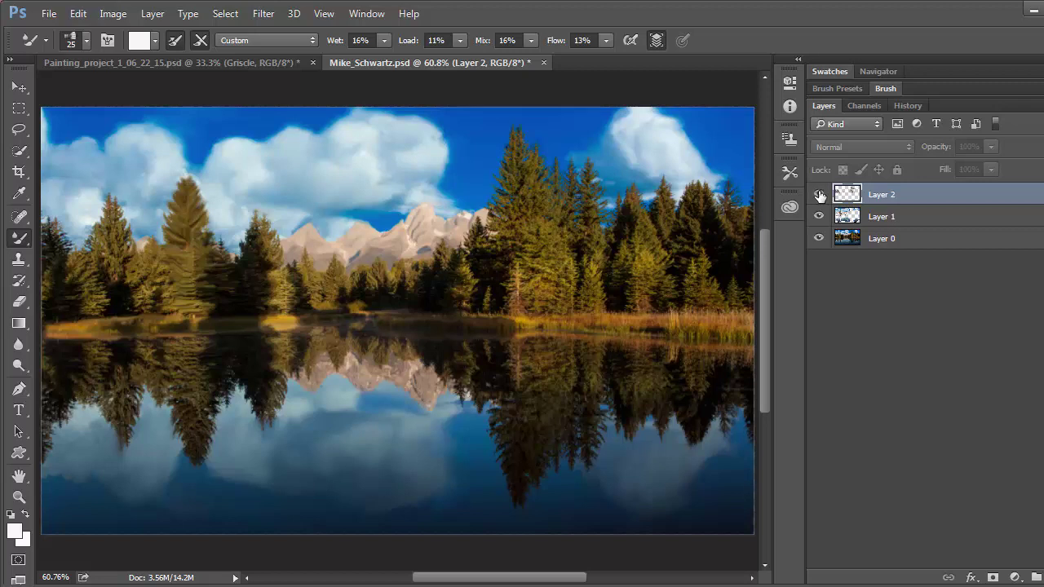
Compare Layer 2's painted trees and Layer 1's clouds, leaving all layers visible
left_click(819, 194)
left_click(819, 194)
left_click(819, 194)
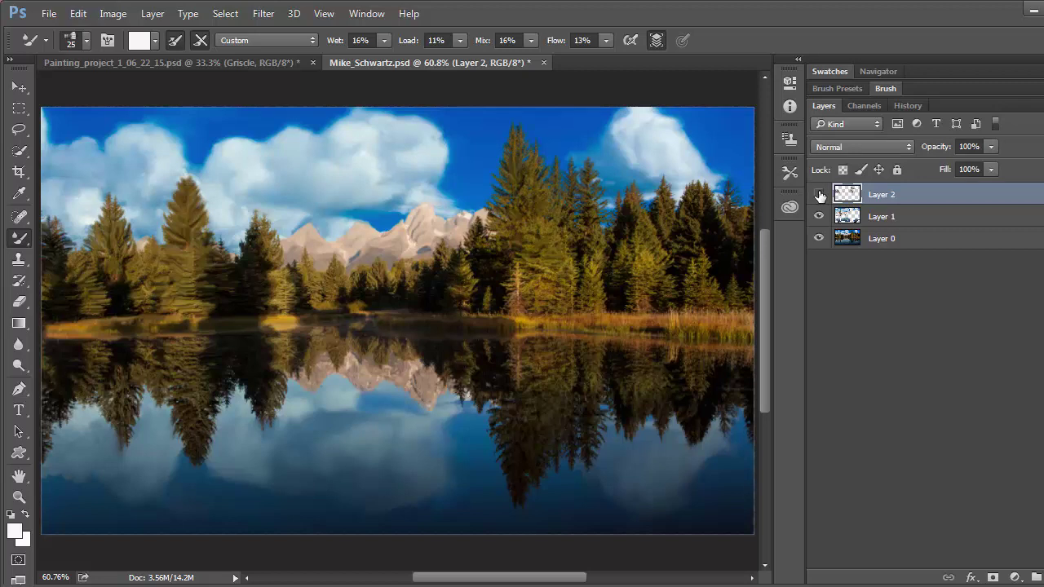
left_click(819, 194)
left_click(819, 217)
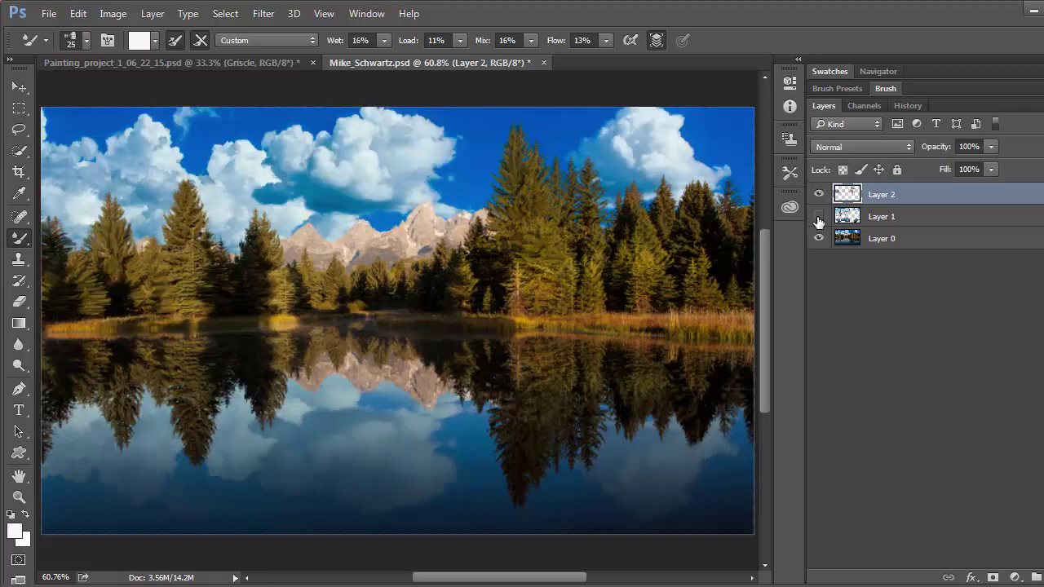
left_click(819, 217)
left_click(819, 216)
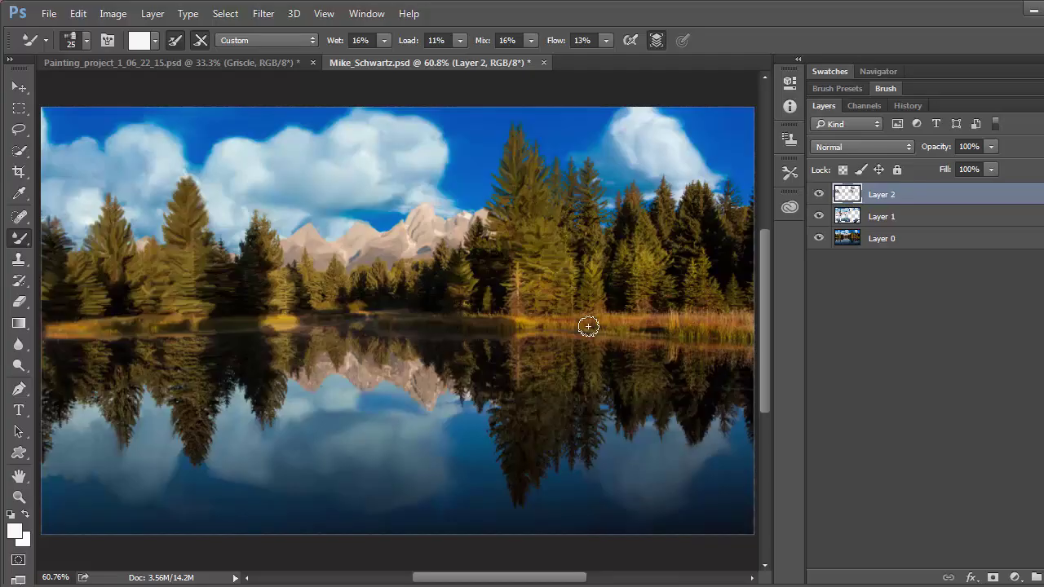
Zoom to 500% on the pine trees, pan toward the treetops, and widen the side panel
left_click(642, 272, "ctrl")
left_click(642, 271, "ctrl")
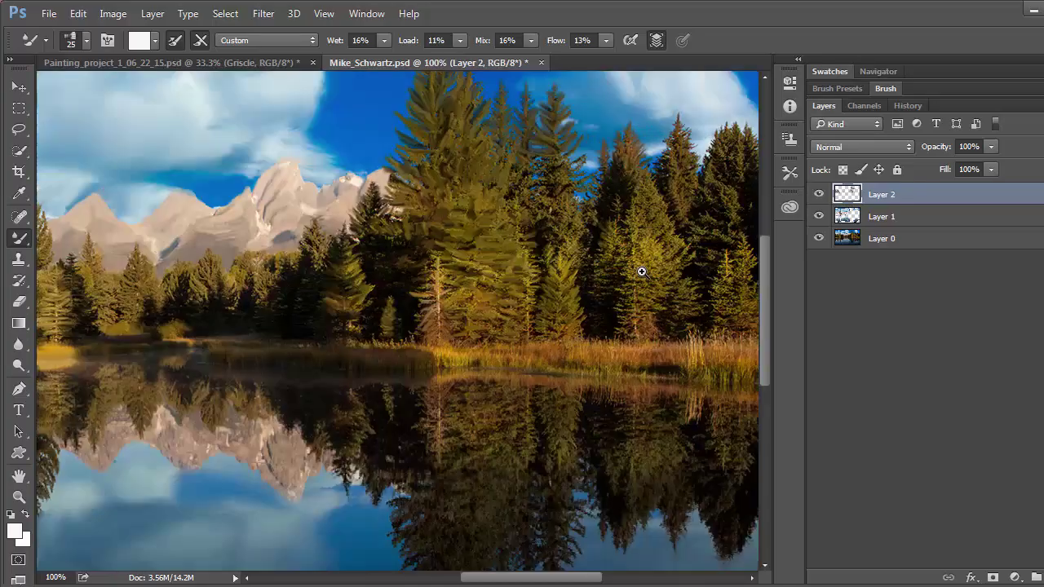
left_click(642, 272, "ctrl")
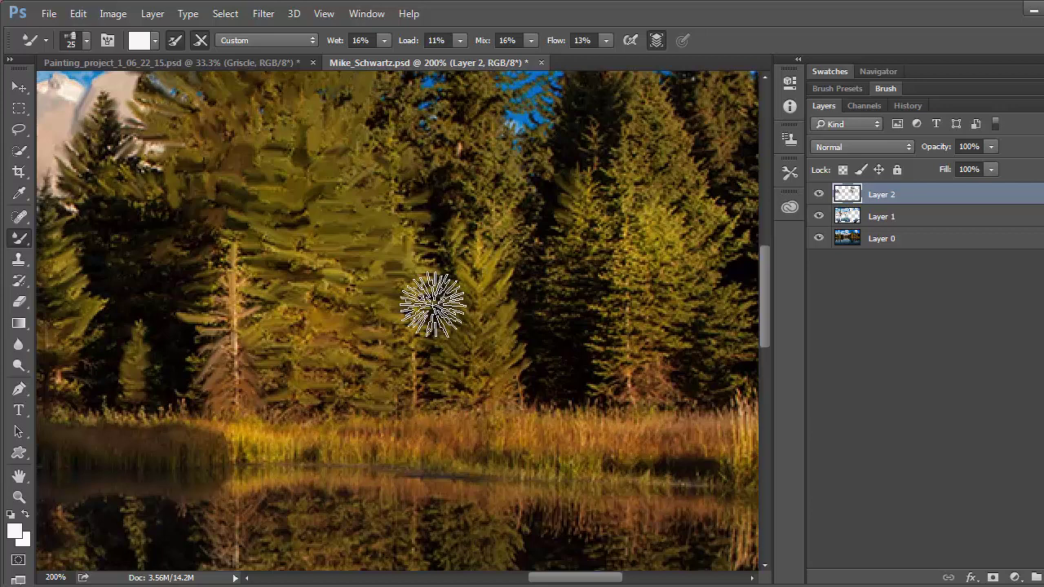
left_click(487, 310, "ctrl")
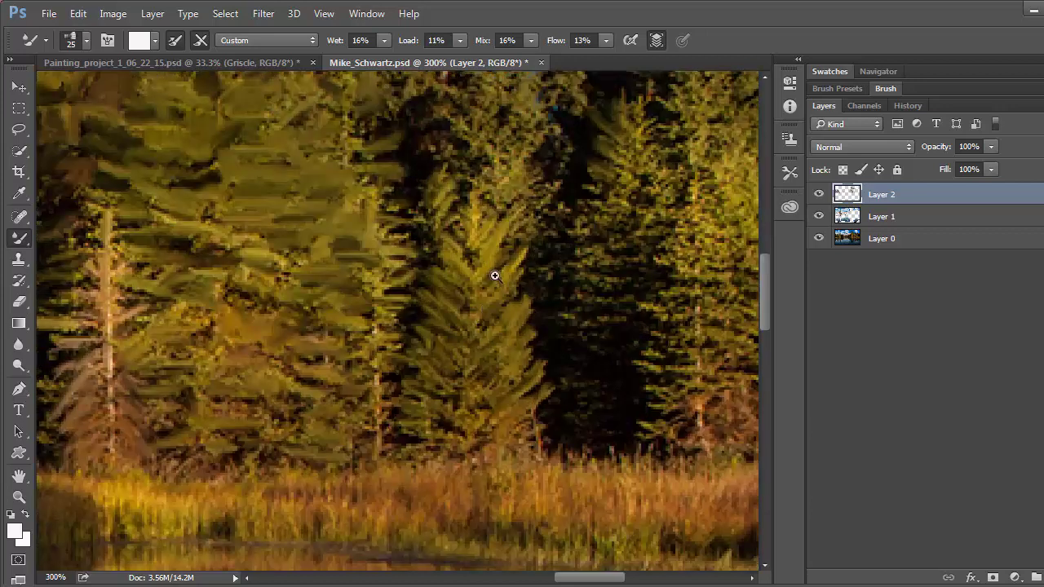
left_click(495, 275, "ctrl")
left_click(495, 275, "ctrl")
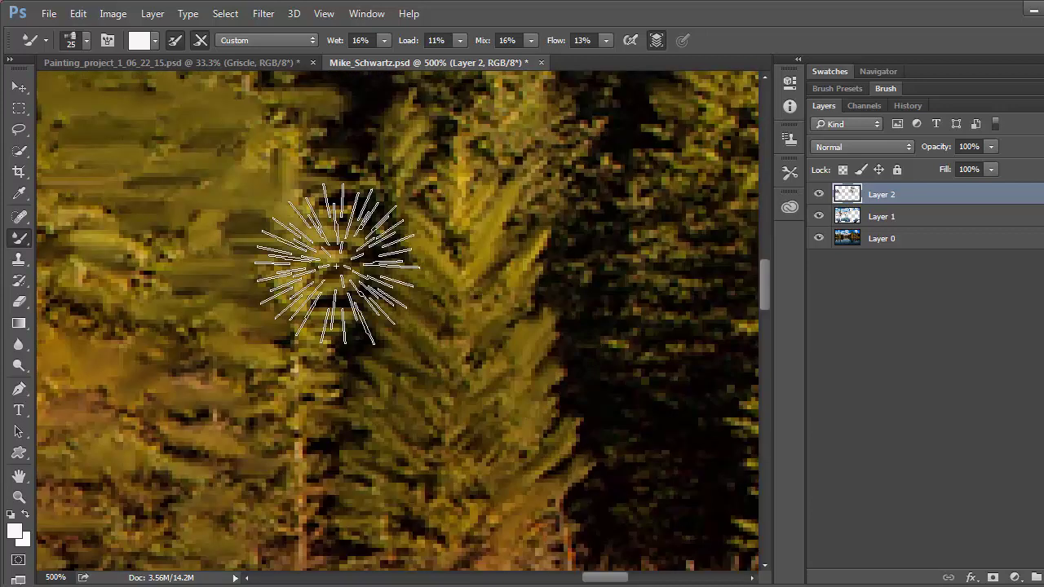
mouse_move(620, 395)
left_mouse_down()
mouse_move(456, 531)
mouse_move(494, 321)
mouse_move(433, 464)
left_mouse_up()
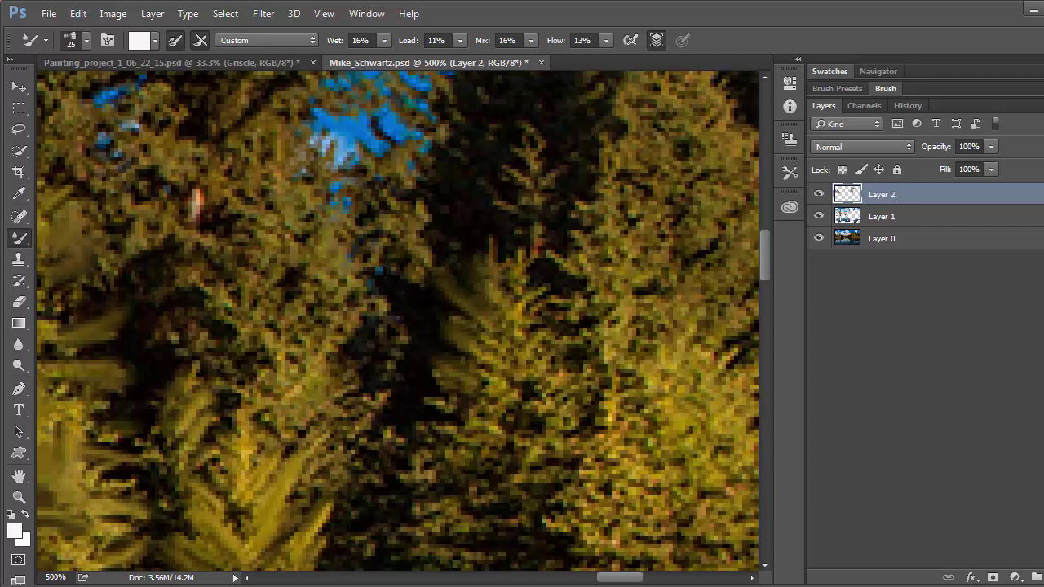
left_click_drag(772, 326, 761, 326)
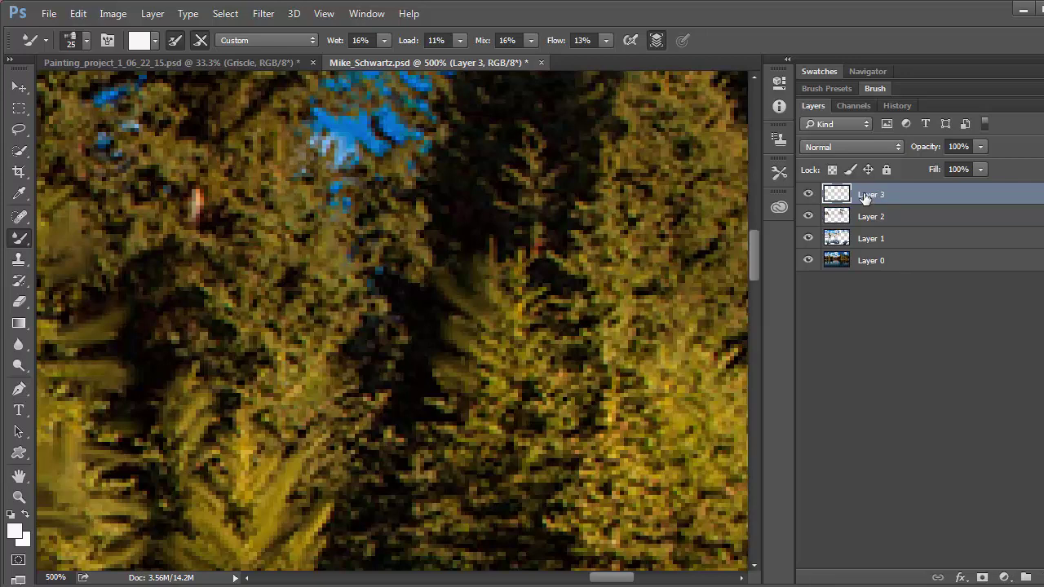
Rename Layer 3 to Tree
double_click(871, 195)
type("Tree")
key("Return")
Shrink the mixer brush to 3 px and test a faint foliage stroke
key("bracketleft")
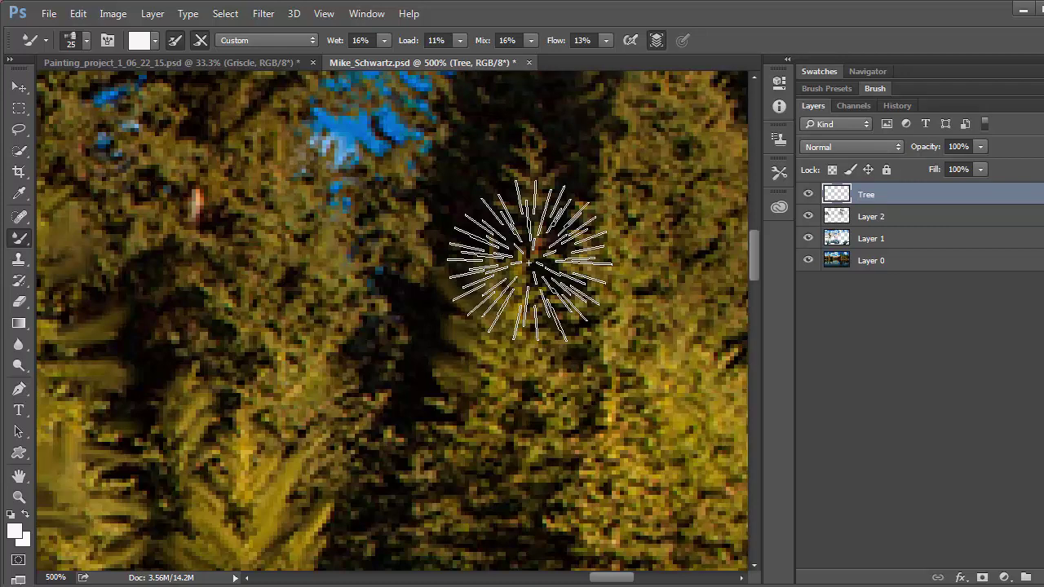
key("bracketleft")
key("bracketleft")
key("bracketleft")
key("bracketleft")
key("bracketleft")
key("bracketleft")
key("bracketleft")
key("bracketleft")
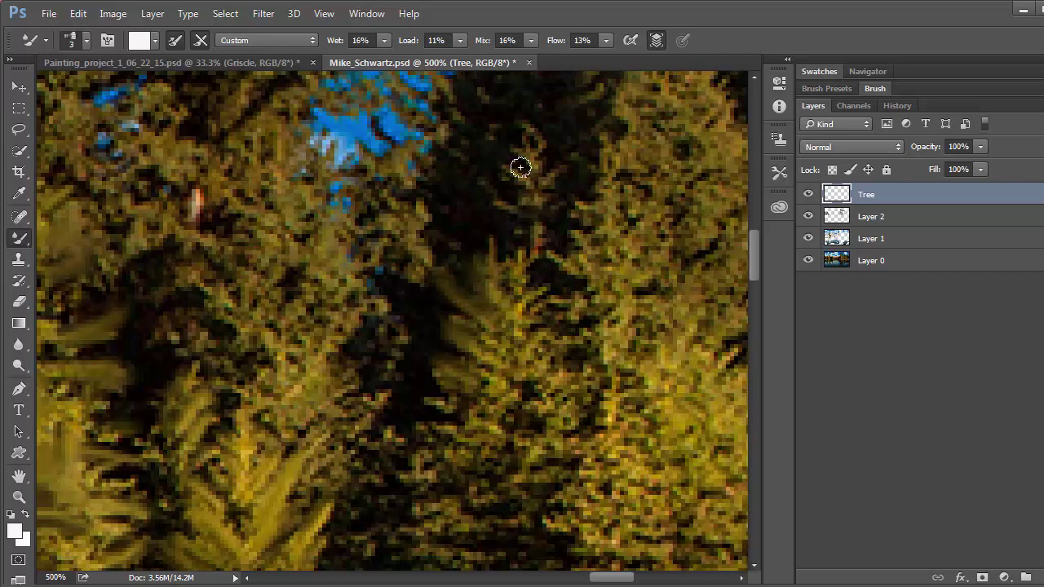
mouse_move(516, 210)
left_mouse_down()
mouse_move(484, 196)
mouse_move(539, 219)
mouse_move(474, 188)
mouse_move(514, 214)
left_mouse_up()
Raise brush flow to 63% and wetness to 46%, then paint a light needle stroke
left_click(605, 40)
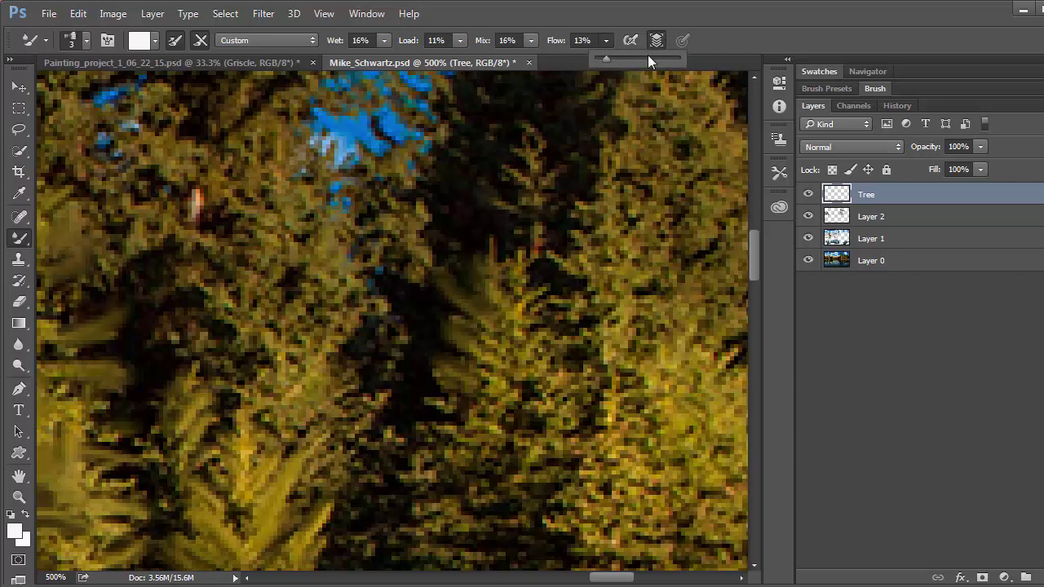
left_click(648, 57)
left_click(385, 45)
left_click(406, 57)
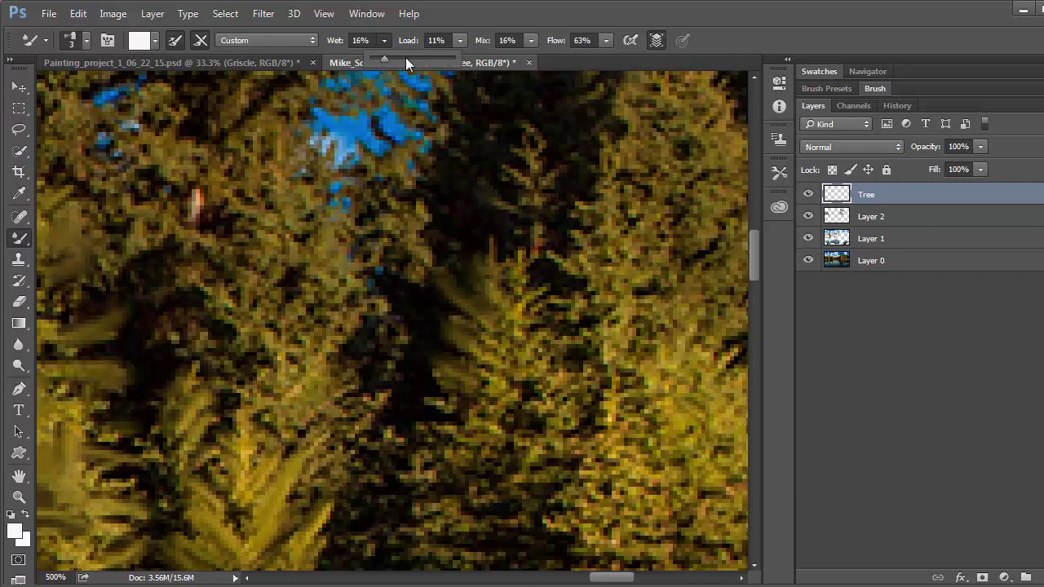
left_click(494, 161)
mouse_move(493, 160)
left_mouse_down()
mouse_move(527, 188)
mouse_move(522, 178)
mouse_move(560, 178)
mouse_move(515, 145)
mouse_move(540, 156)
mouse_move(527, 153)
mouse_move(536, 144)
mouse_move(528, 130)
mouse_move(555, 178)
mouse_move(530, 204)
left_mouse_up()
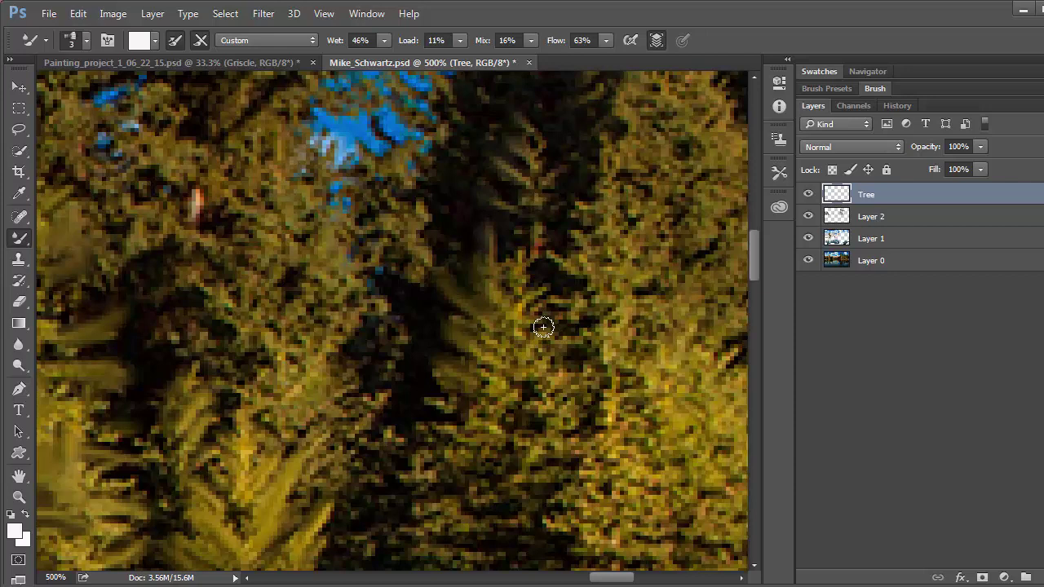
Smear light paint across the central tree's base and along the right tree edge
left_click_drag(636, 278, 433, 214)
scroll(414, 414, "down", 8)
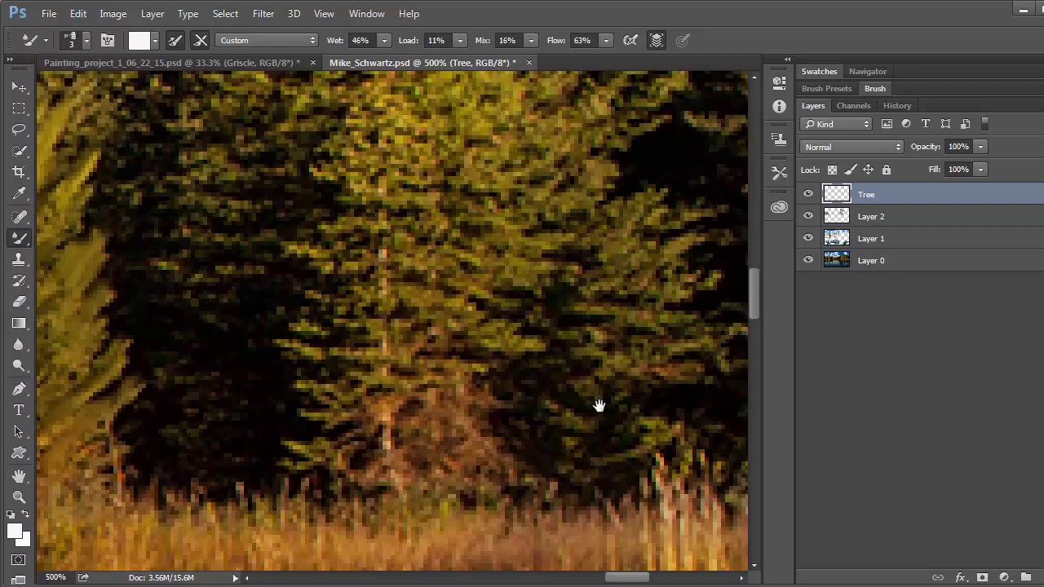
mouse_move(599, 405)
left_mouse_down()
mouse_move(650, 413)
mouse_move(119, 310)
mouse_move(288, 366)
mouse_move(96, 404)
mouse_move(65, 380)
left_mouse_up()
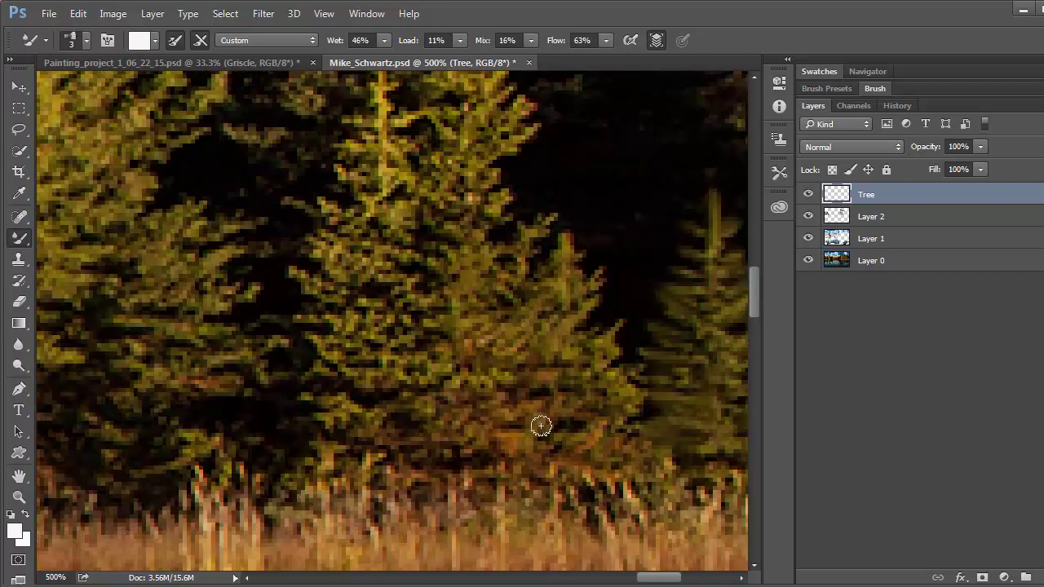
mouse_move(553, 403)
left_mouse_down()
mouse_move(485, 410)
mouse_move(504, 377)
left_mouse_up()
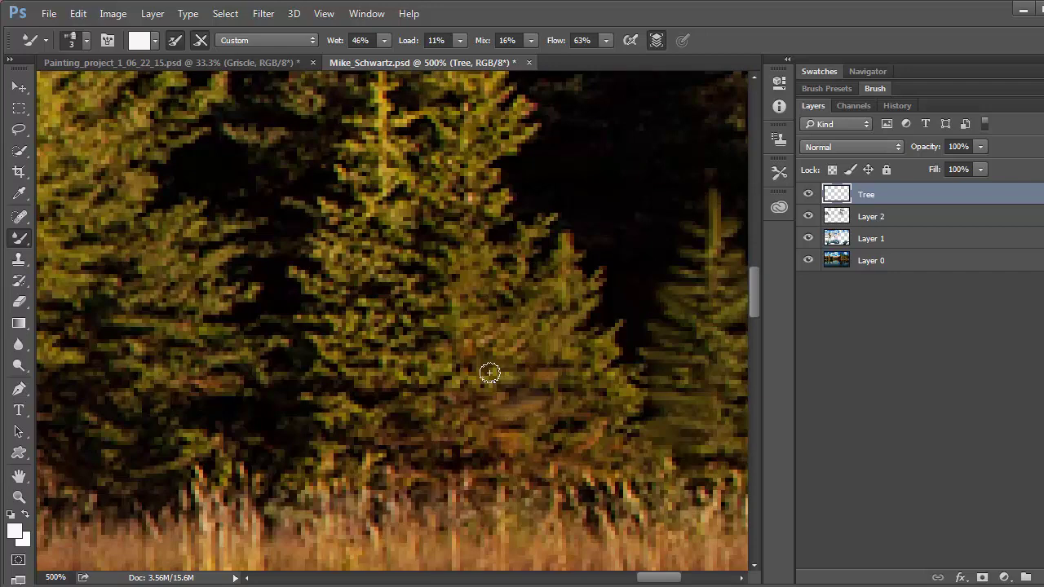
mouse_move(452, 332)
left_mouse_down()
mouse_move(409, 323)
mouse_move(480, 319)
left_mouse_up()
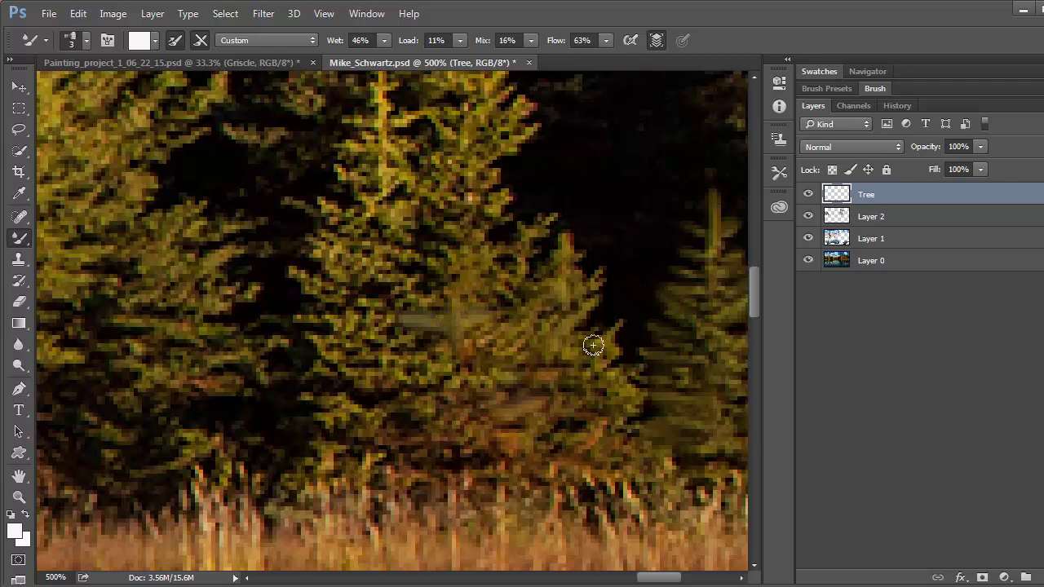
left_click_drag(606, 340, 625, 314)
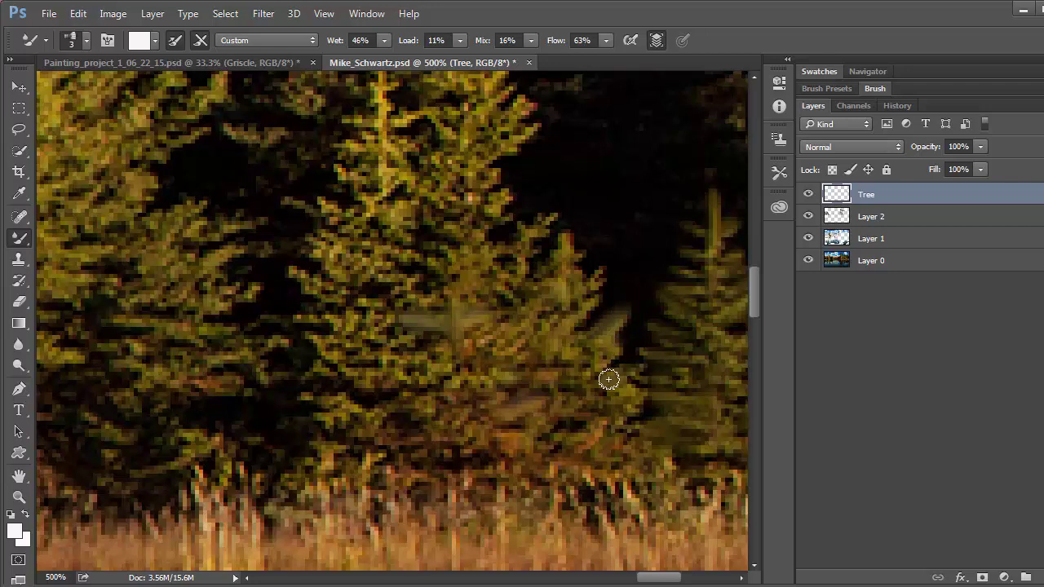
mouse_move(609, 378)
left_mouse_down()
mouse_move(641, 392)
mouse_move(625, 419)
left_mouse_up()
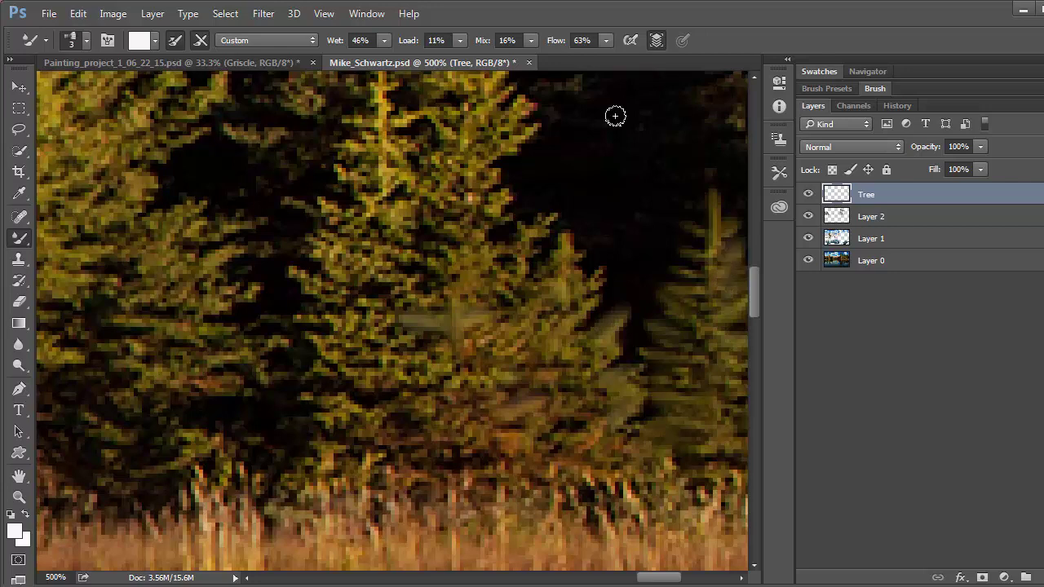
At 90% flow with a smaller brush, feather the right and middle pines' branches
mouse_move(605, 40)
left_mouse_down()
mouse_move(659, 57)
mouse_move(702, 187)
mouse_move(702, 239)
mouse_move(690, 232)
left_mouse_up()
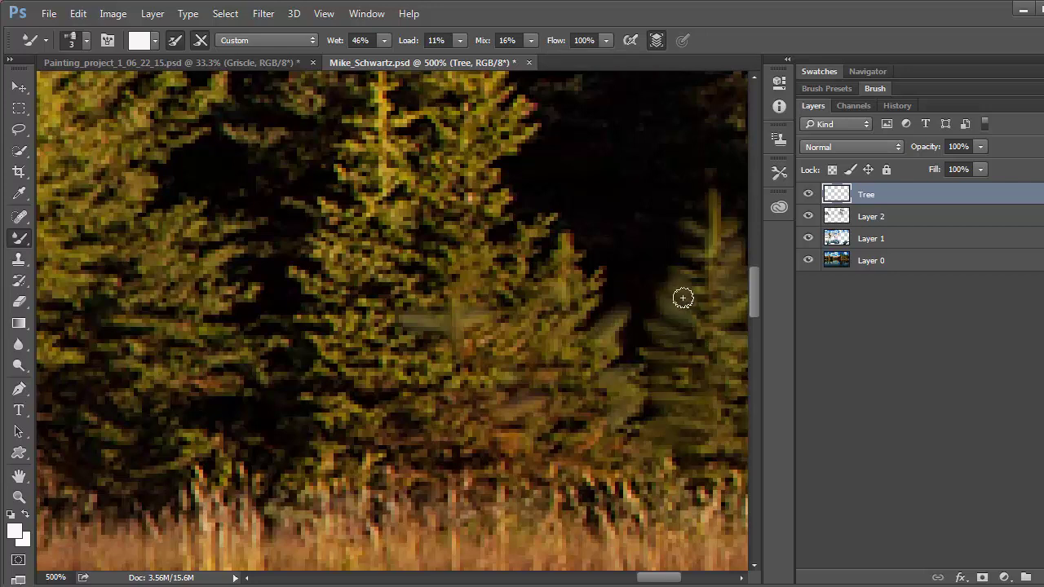
key("bracketleft")
left_click_drag(694, 359, 632, 352)
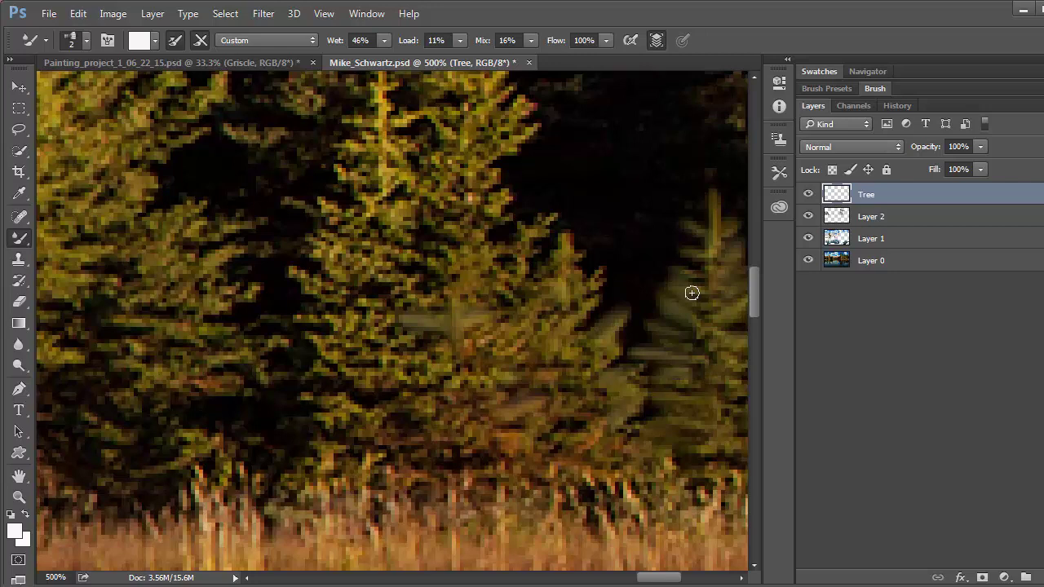
left_click_drag(582, 296, 606, 279)
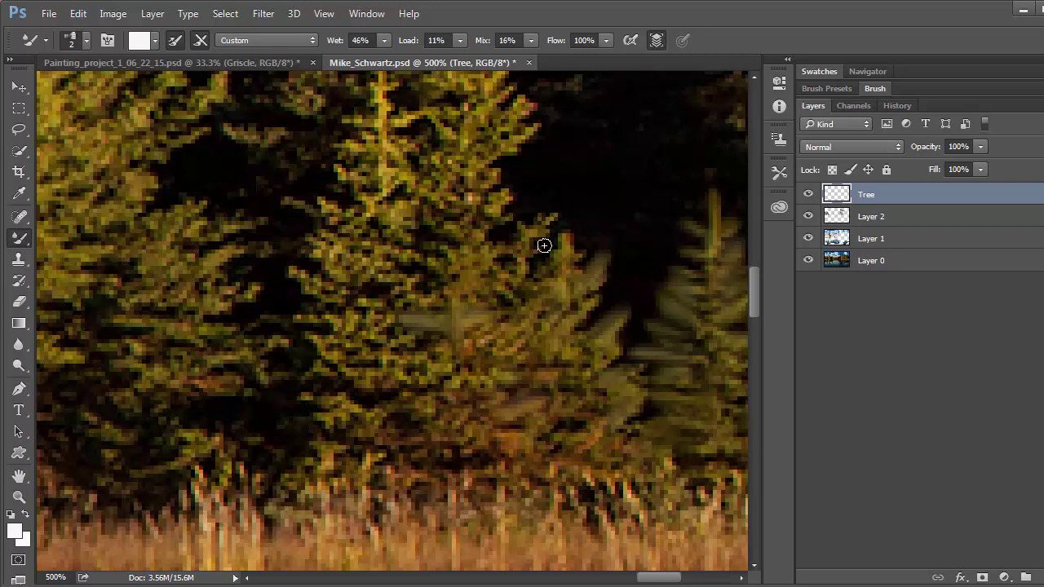
mouse_move(553, 209)
left_mouse_down()
mouse_move(540, 241)
mouse_move(552, 219)
mouse_move(529, 240)
mouse_move(514, 221)
mouse_move(537, 246)
mouse_move(528, 248)
mouse_move(560, 231)
mouse_move(525, 260)
left_mouse_up()
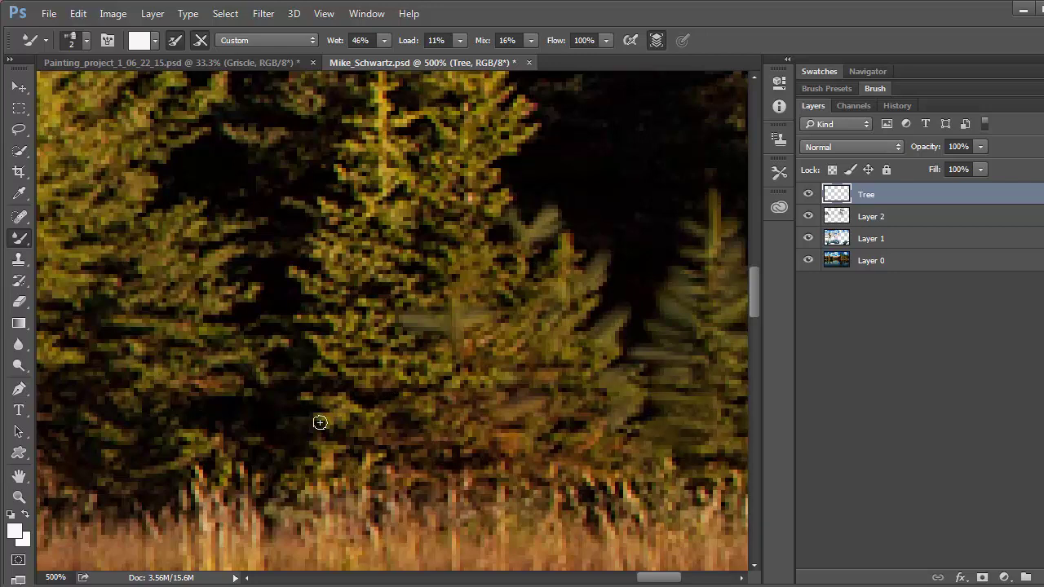
mouse_move(321, 421)
left_mouse_down()
mouse_move(296, 400)
mouse_move(345, 401)
mouse_move(298, 396)
left_mouse_up()
mouse_move(311, 332)
left_mouse_down()
mouse_move(357, 370)
mouse_move(310, 349)
mouse_move(313, 337)
left_mouse_up()
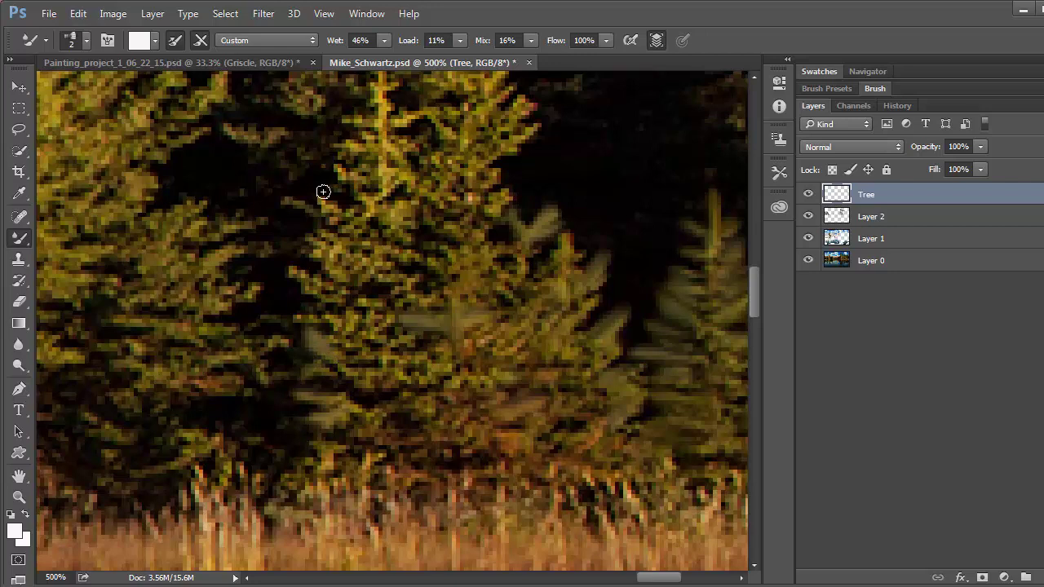
Switch the mixer brush to the Wet preset and test a light smear across the middle pine
left_click(235, 40)
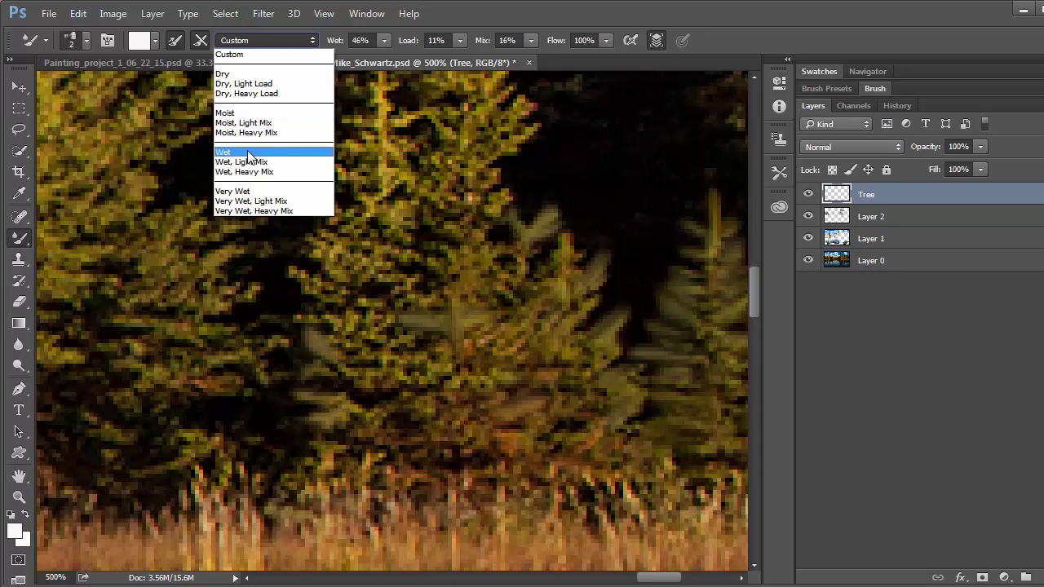
left_click(238, 151)
left_click_drag(286, 321, 349, 313)
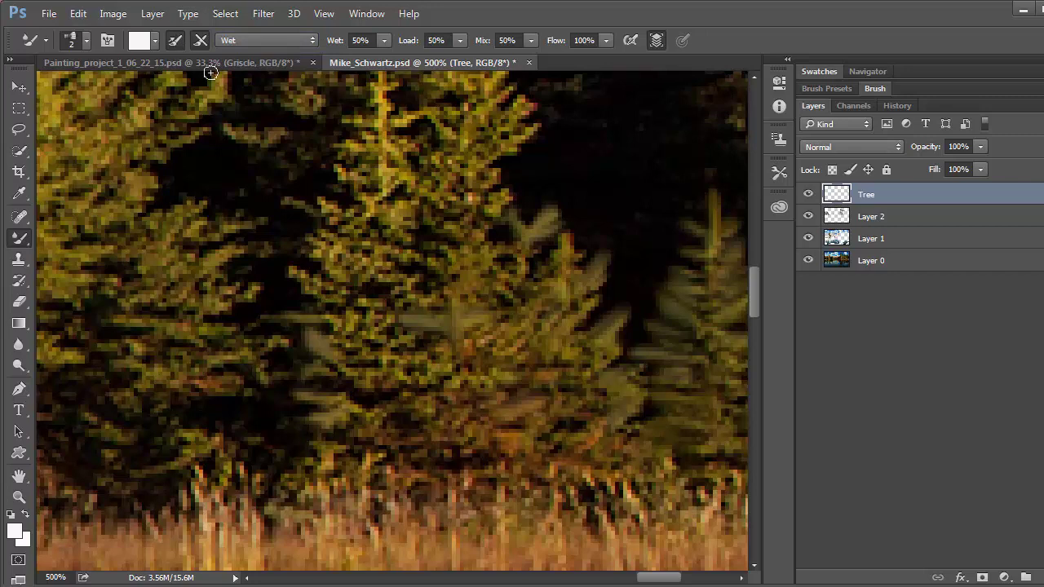
Clean the brush and smear the middle pine's lower branches into green strokes, undoing a grey smudge
left_click(176, 40)
mouse_move(310, 284)
left_mouse_down()
mouse_move(302, 250)
mouse_move(343, 248)
mouse_move(313, 246)
mouse_move(326, 358)
mouse_move(317, 279)
mouse_move(342, 266)
mouse_move(315, 255)
mouse_move(340, 252)
mouse_move(317, 230)
mouse_move(334, 219)
mouse_move(291, 206)
mouse_move(383, 216)
mouse_move(355, 173)
mouse_move(328, 170)
mouse_move(346, 179)
mouse_move(339, 166)
mouse_move(364, 127)
mouse_move(328, 116)
mouse_move(411, 170)
left_mouse_up()
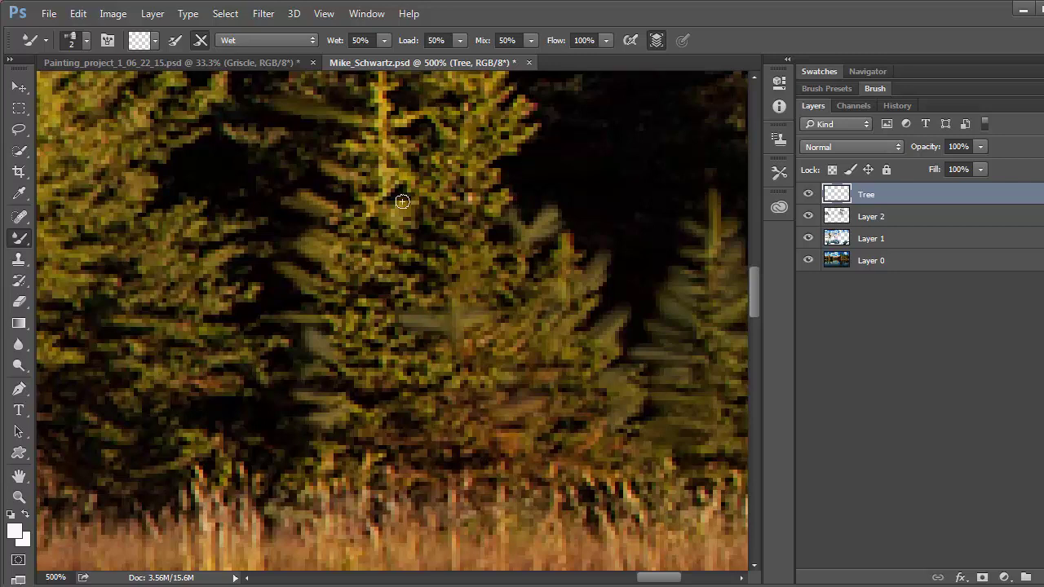
key("ctrl+z")
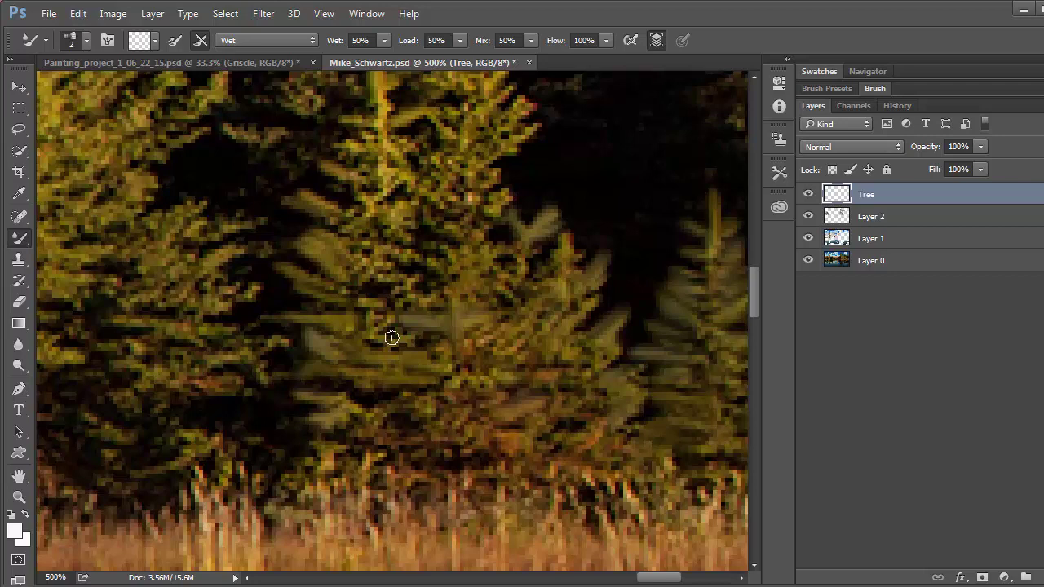
mouse_move(434, 337)
left_mouse_down()
mouse_move(391, 348)
mouse_move(402, 340)
mouse_move(357, 333)
left_mouse_up()
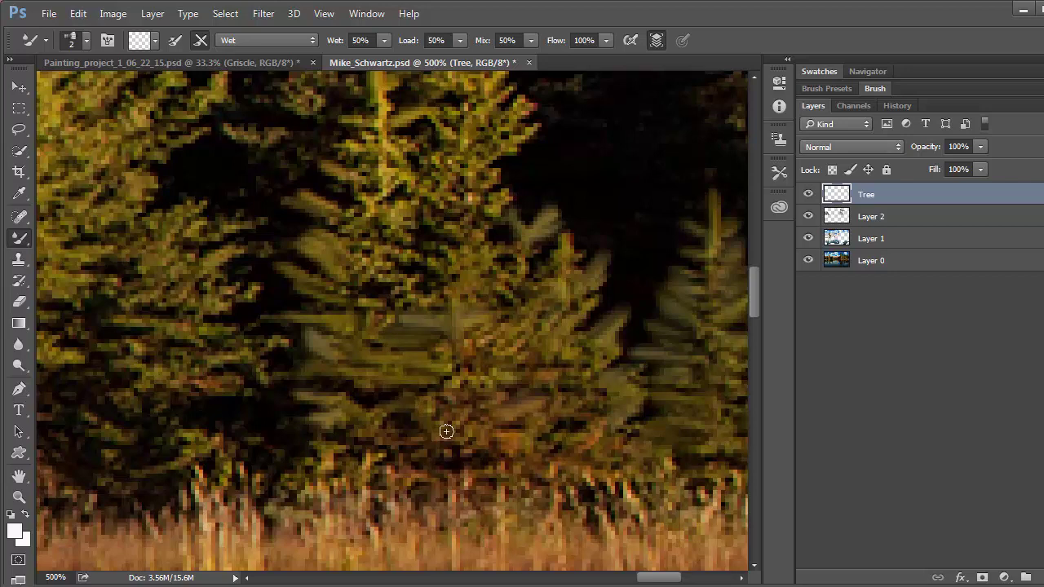
left_click_drag(379, 404, 438, 270)
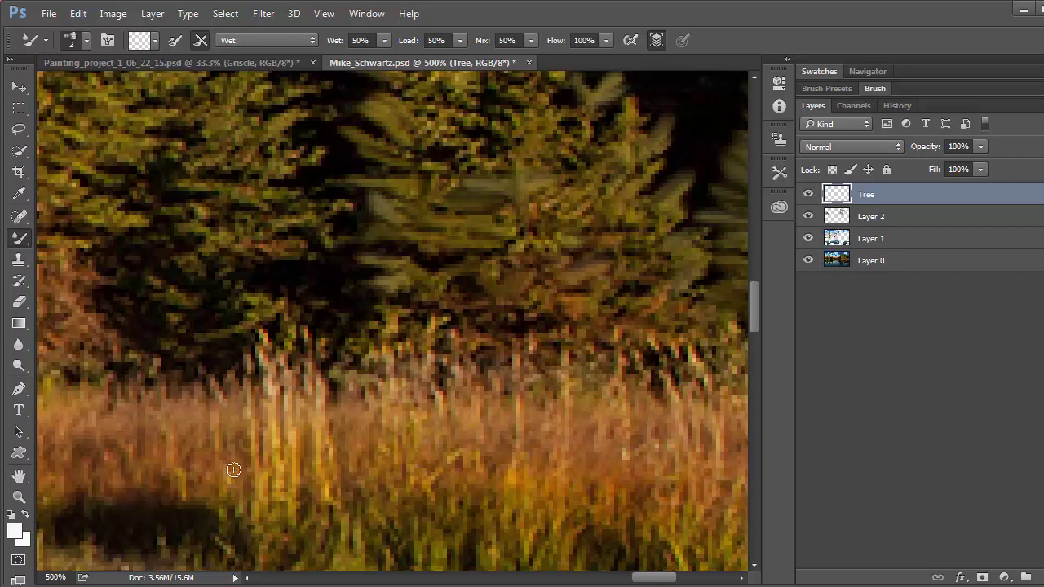
Smear the pale grass stalks upward into soft yellow streaks, with darker paint spread on the left
left_click_drag(275, 468, 263, 337)
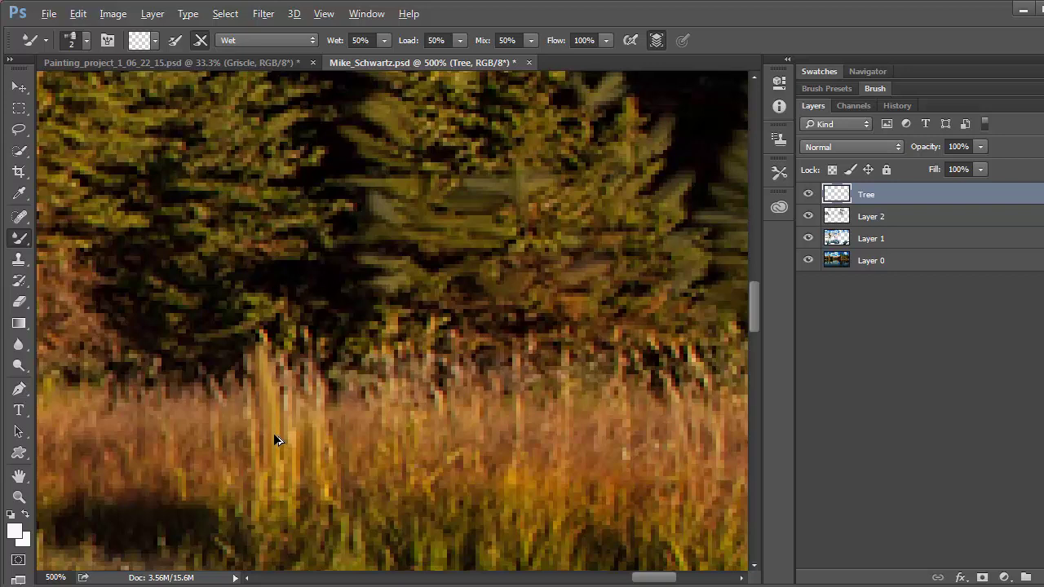
key("ctrl+z")
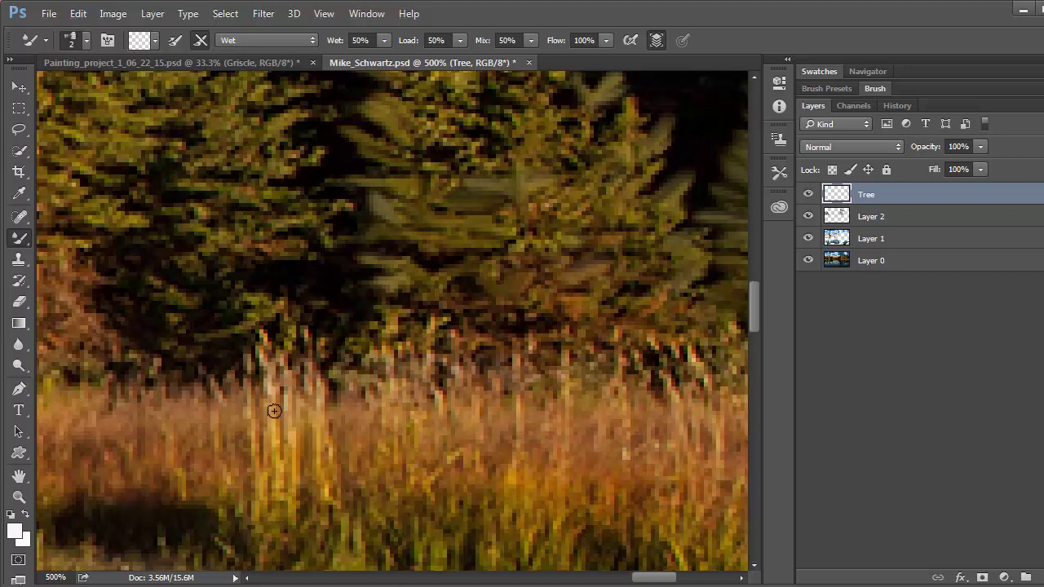
mouse_move(266, 373)
left_mouse_down()
mouse_move(275, 427)
mouse_move(275, 405)
left_mouse_up()
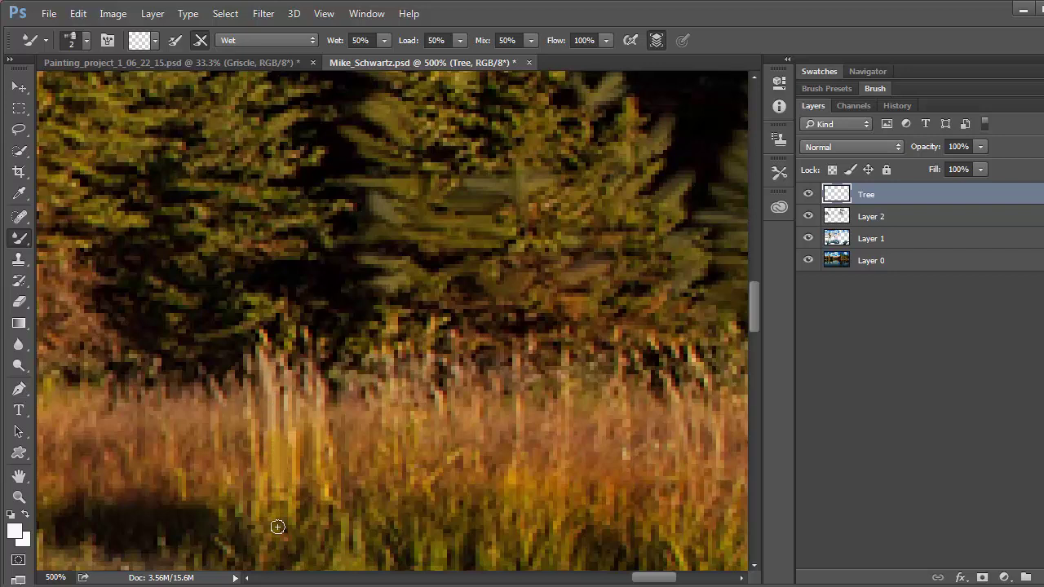
mouse_move(274, 521)
left_mouse_down()
mouse_move(282, 510)
mouse_move(283, 526)
left_mouse_up()
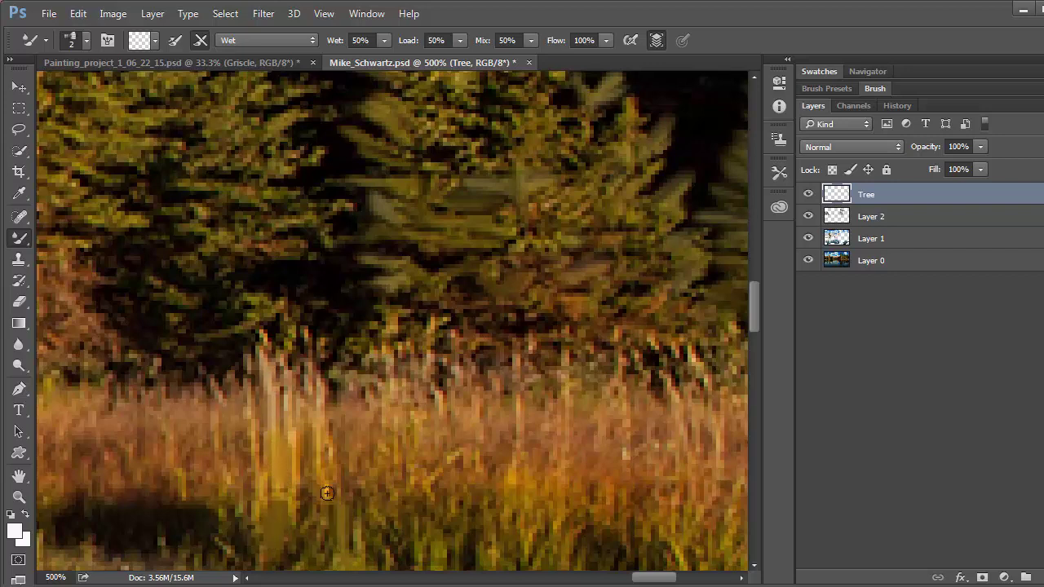
mouse_move(326, 495)
left_mouse_down()
mouse_move(322, 396)
mouse_move(337, 481)
left_mouse_up()
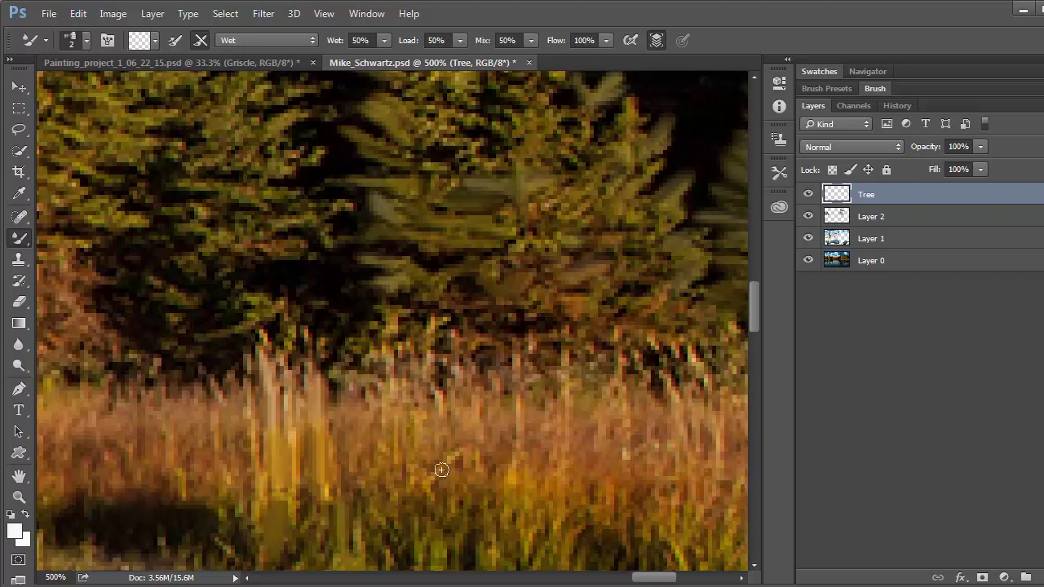
left_click_drag(440, 473, 453, 447)
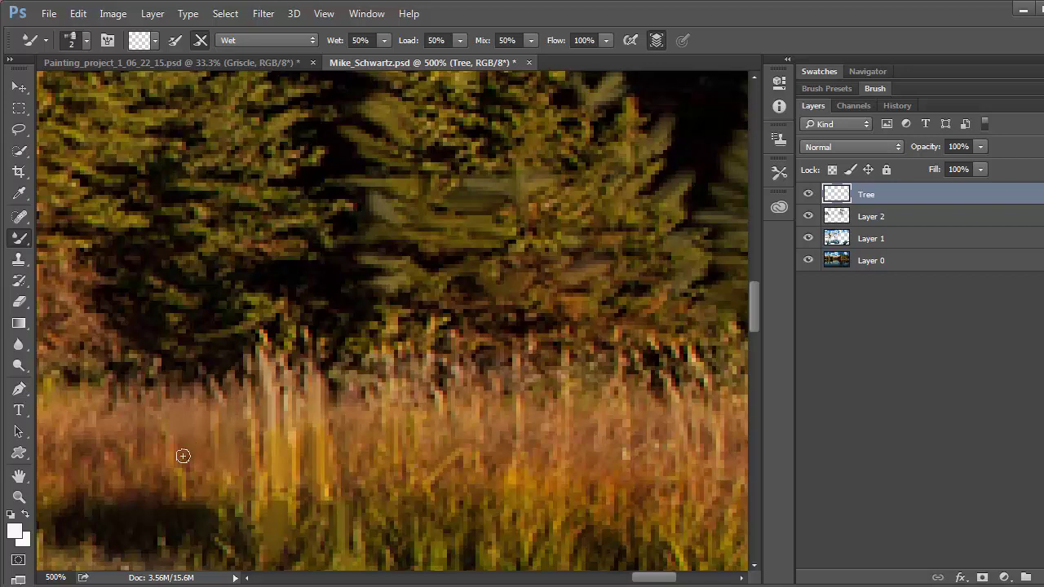
mouse_move(196, 495)
left_mouse_down()
mouse_move(205, 490)
mouse_move(190, 532)
mouse_move(58, 517)
mouse_move(73, 511)
mouse_move(81, 468)
mouse_move(123, 480)
mouse_move(147, 445)
mouse_move(180, 484)
mouse_move(158, 434)
left_mouse_up()
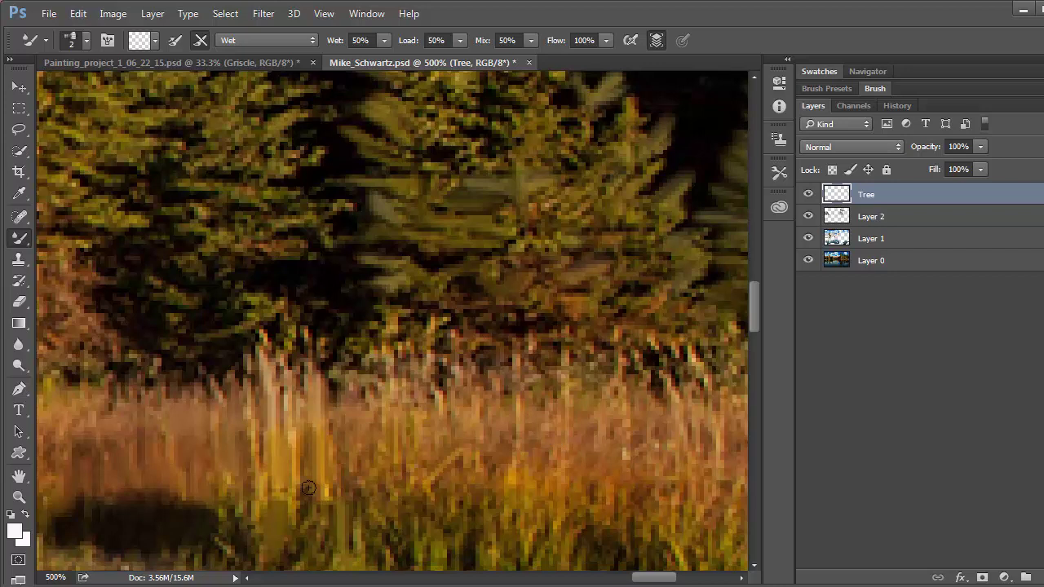
left_click_drag(424, 512, 454, 410)
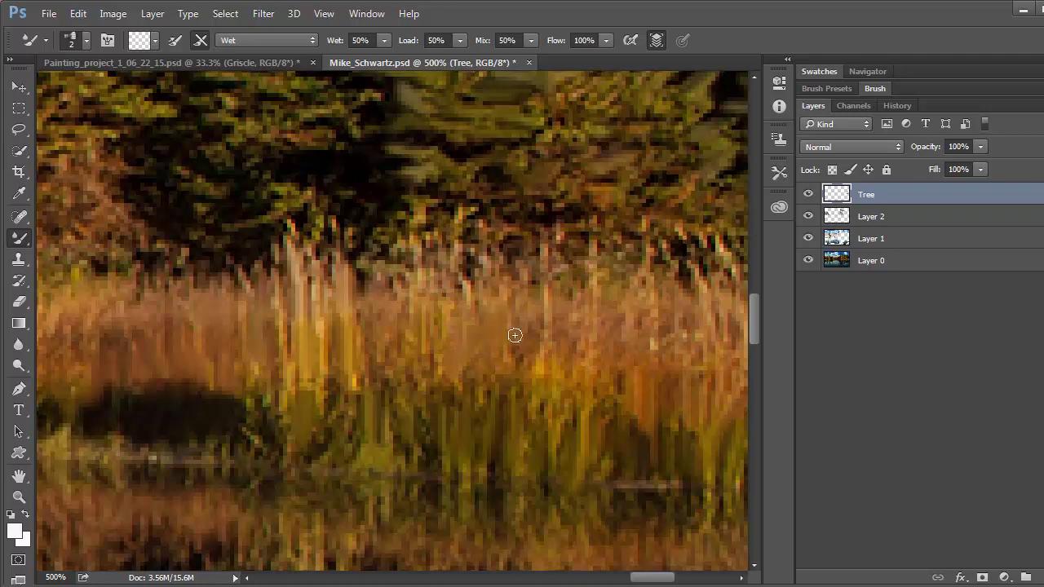
Lighten the waterline grass with vertical smudges, working across toward the image's right edge
left_click_drag(558, 364, 552, 285)
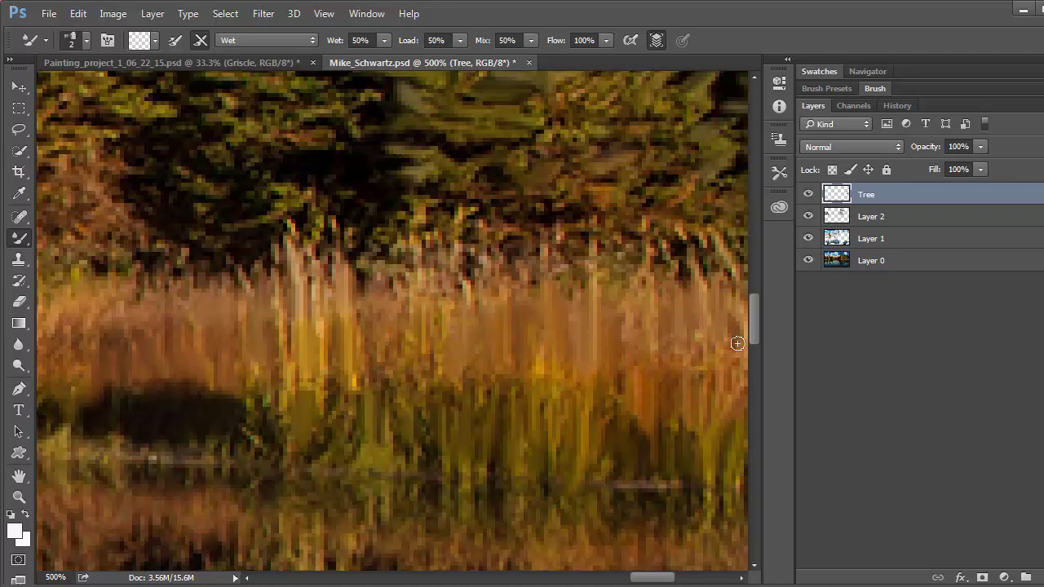
left_click_drag(722, 367, 492, 352)
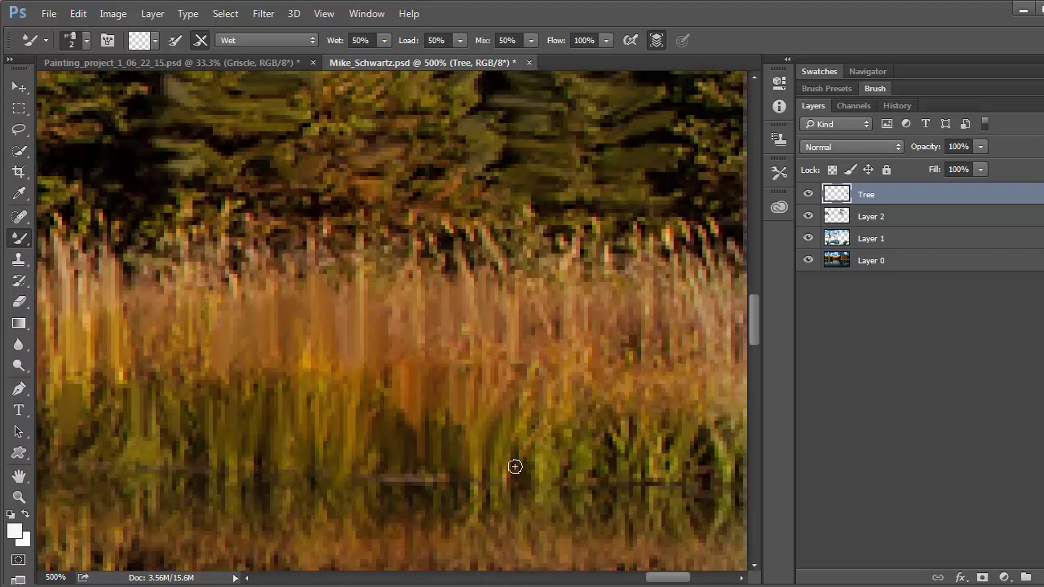
mouse_move(515, 467)
left_mouse_down()
mouse_move(534, 491)
mouse_move(564, 451)
mouse_move(553, 505)
mouse_move(577, 462)
mouse_move(576, 512)
mouse_move(588, 442)
mouse_move(582, 487)
mouse_move(592, 497)
mouse_move(611, 454)
mouse_move(590, 490)
mouse_move(635, 479)
mouse_move(648, 424)
mouse_move(661, 452)
mouse_move(655, 474)
mouse_move(682, 445)
mouse_move(677, 479)
mouse_move(666, 438)
mouse_move(660, 463)
mouse_move(669, 521)
mouse_move(723, 509)
mouse_move(723, 445)
mouse_move(718, 517)
mouse_move(707, 459)
mouse_move(705, 513)
mouse_move(687, 470)
mouse_move(697, 451)
mouse_move(693, 512)
mouse_move(736, 450)
left_mouse_up()
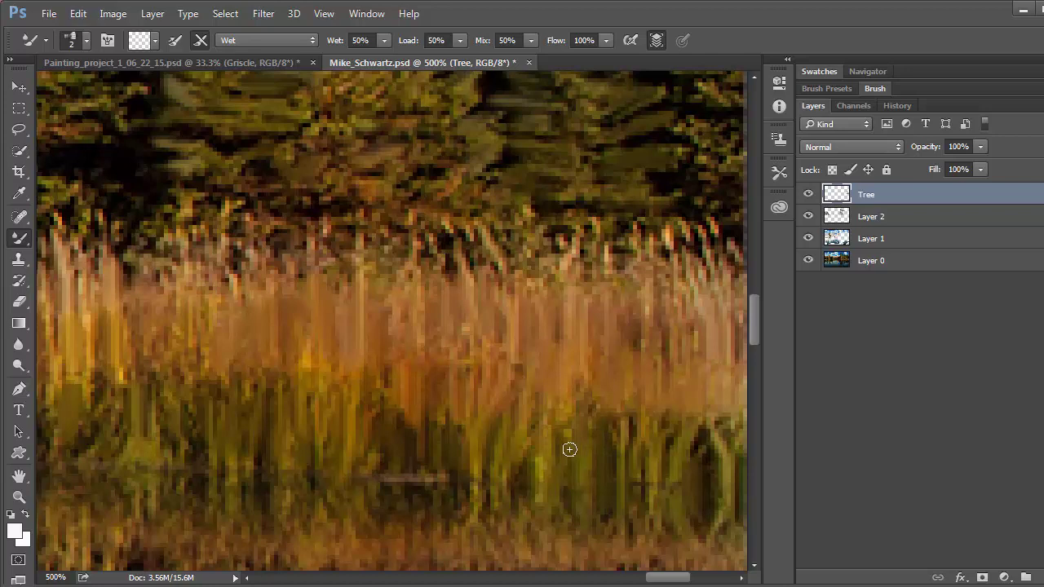
left_click_drag(566, 492, 362, 468)
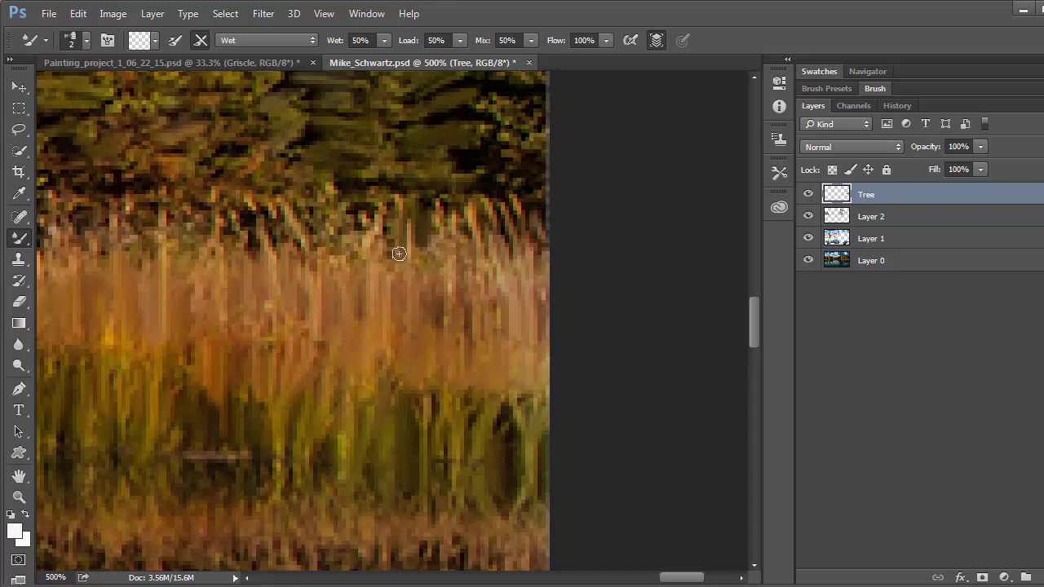
Flick short, light upward grass blades along the top of the grass band beneath the pines
left_click_drag(383, 240, 382, 185)
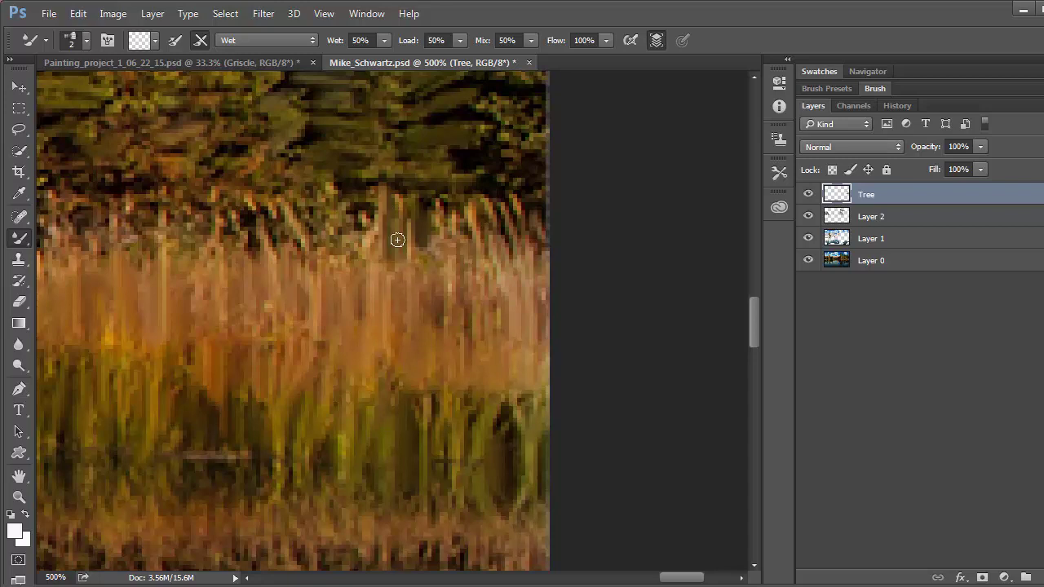
mouse_move(367, 230)
left_mouse_down()
mouse_move(305, 215)
mouse_move(338, 253)
mouse_move(363, 257)
mouse_move(330, 255)
mouse_move(349, 266)
mouse_move(347, 251)
mouse_move(331, 257)
mouse_move(326, 278)
mouse_move(293, 213)
mouse_move(304, 235)
mouse_move(275, 236)
mouse_move(278, 256)
mouse_move(260, 231)
mouse_move(256, 272)
left_mouse_up()
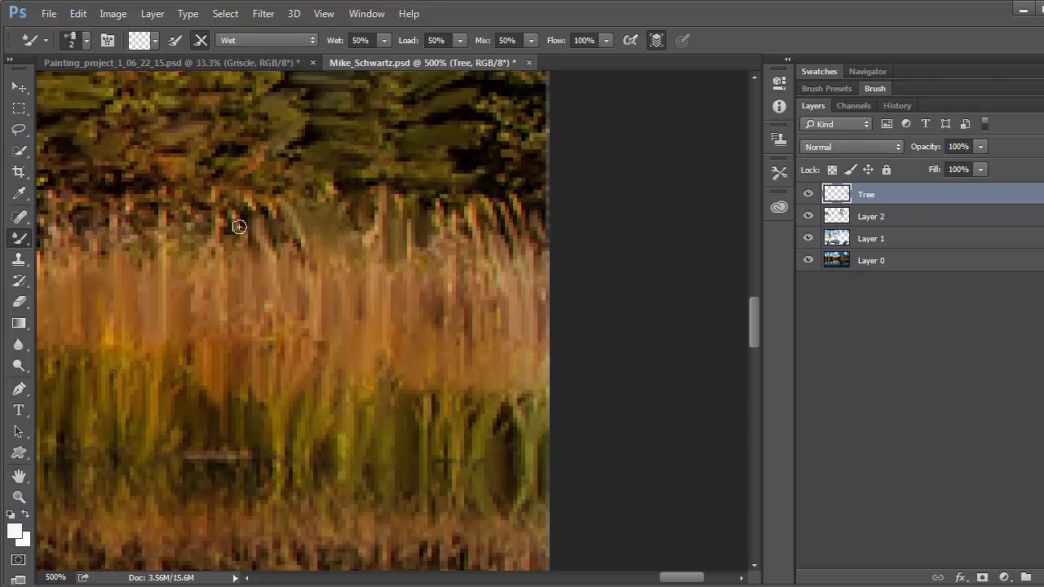
left_click_drag(242, 220, 254, 191)
left_click_drag(288, 223, 301, 253)
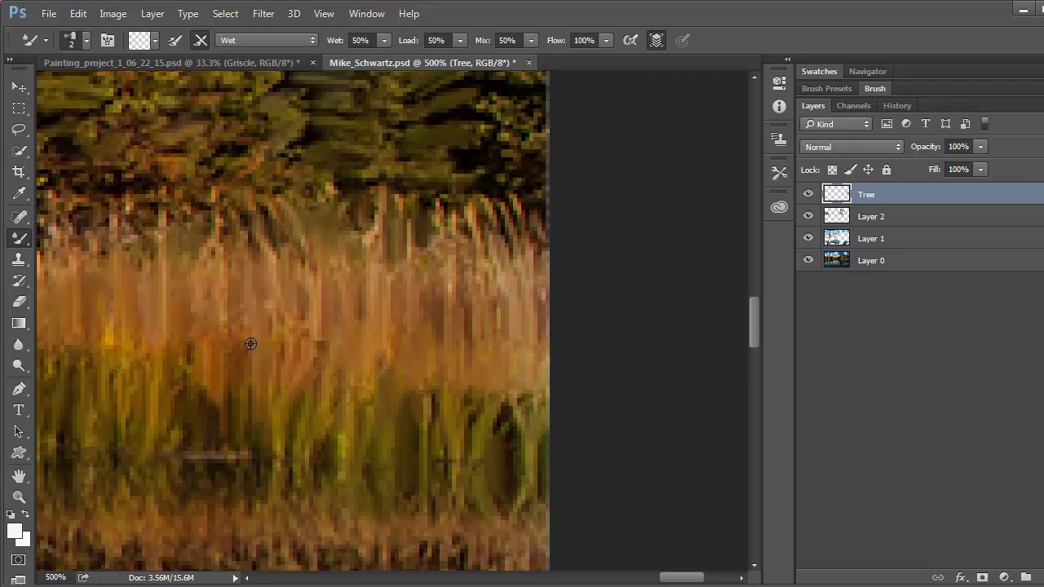
scroll(289, 311, "left", 5)
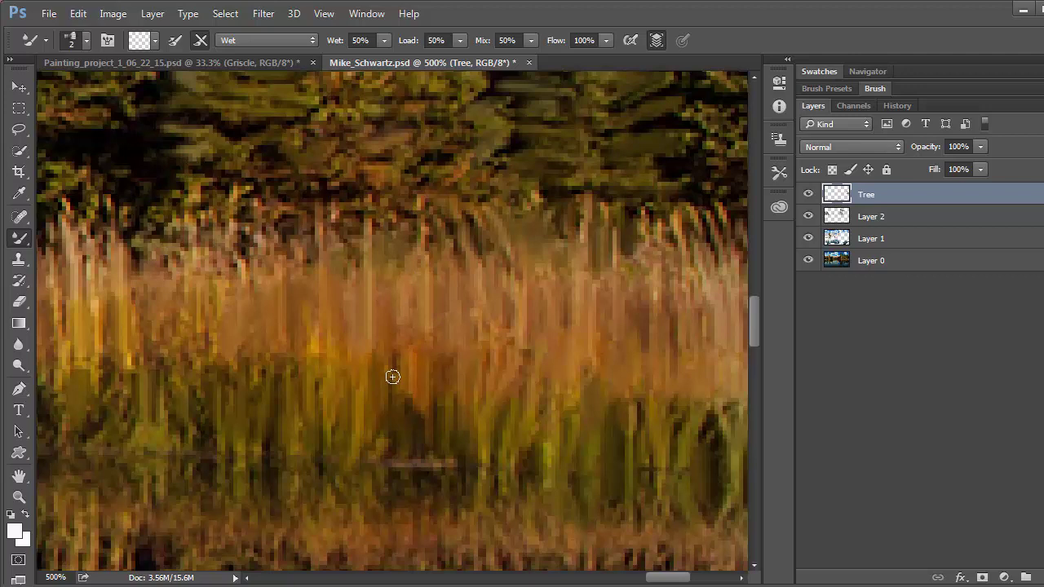
mouse_move(429, 239)
left_mouse_down()
mouse_move(399, 241)
mouse_move(407, 217)
mouse_move(390, 205)
mouse_move(385, 246)
mouse_move(376, 206)
mouse_move(350, 212)
mouse_move(349, 222)
mouse_move(347, 204)
mouse_move(335, 235)
mouse_move(345, 216)
mouse_move(347, 299)
mouse_move(355, 261)
mouse_move(355, 281)
mouse_move(328, 327)
left_mouse_up()
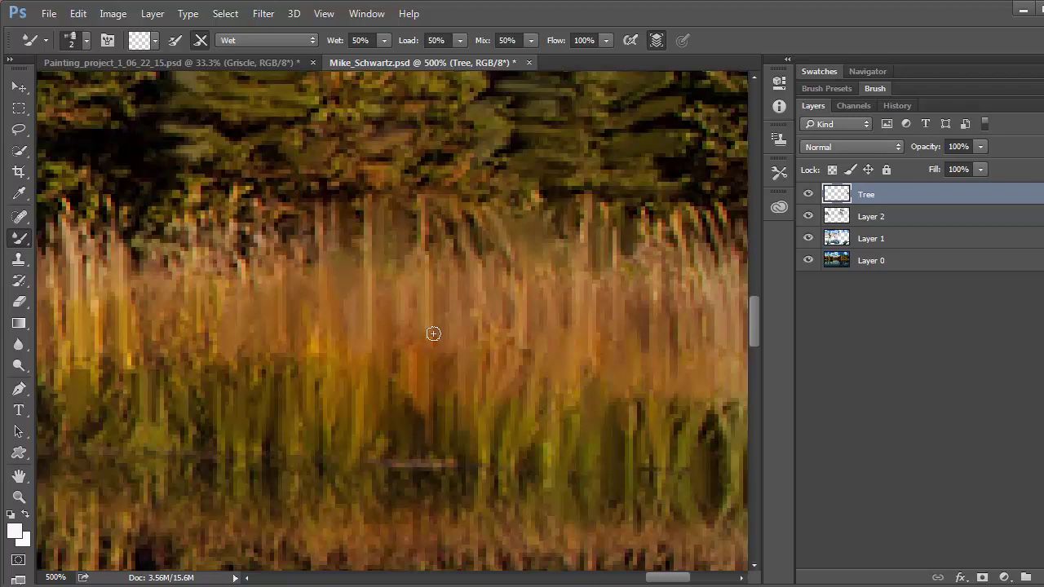
scroll(434, 333, "down", 3)
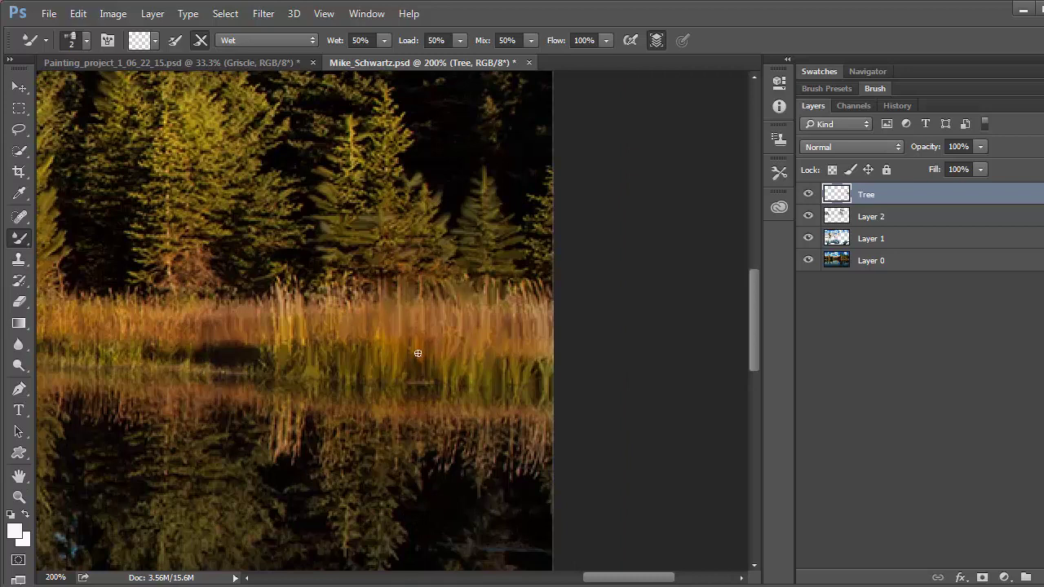
left_click(808, 195)
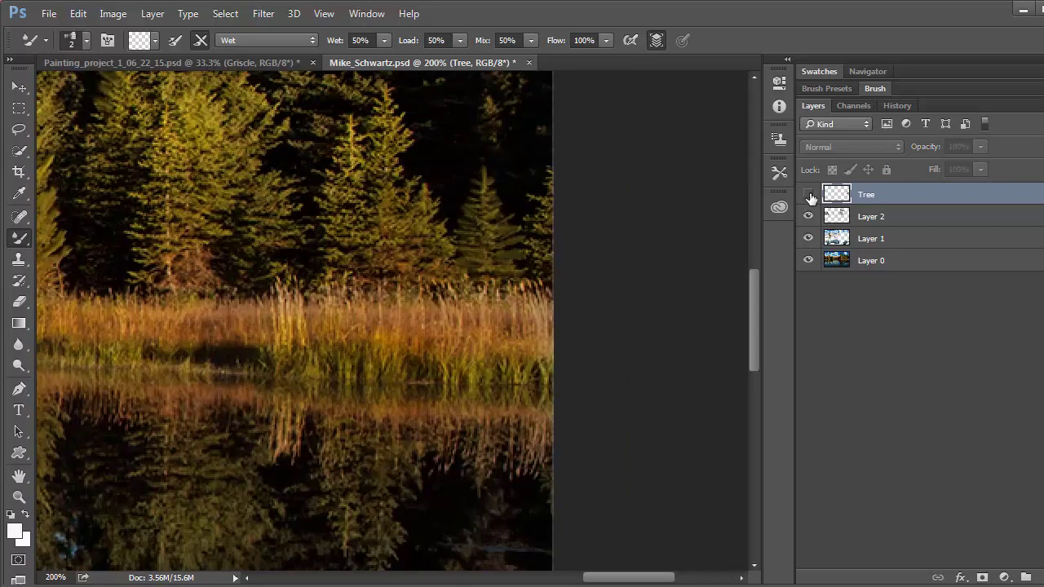
left_click(808, 195)
left_click(809, 196)
left_click(809, 196)
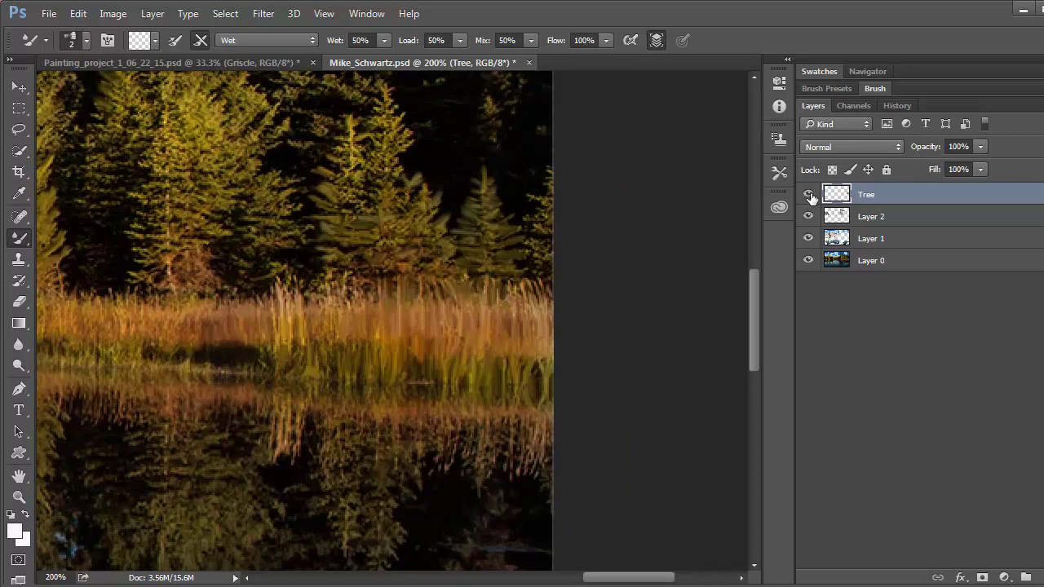
left_click(809, 196)
left_click(814, 195)
left_click(814, 195)
left_click(310, 318)
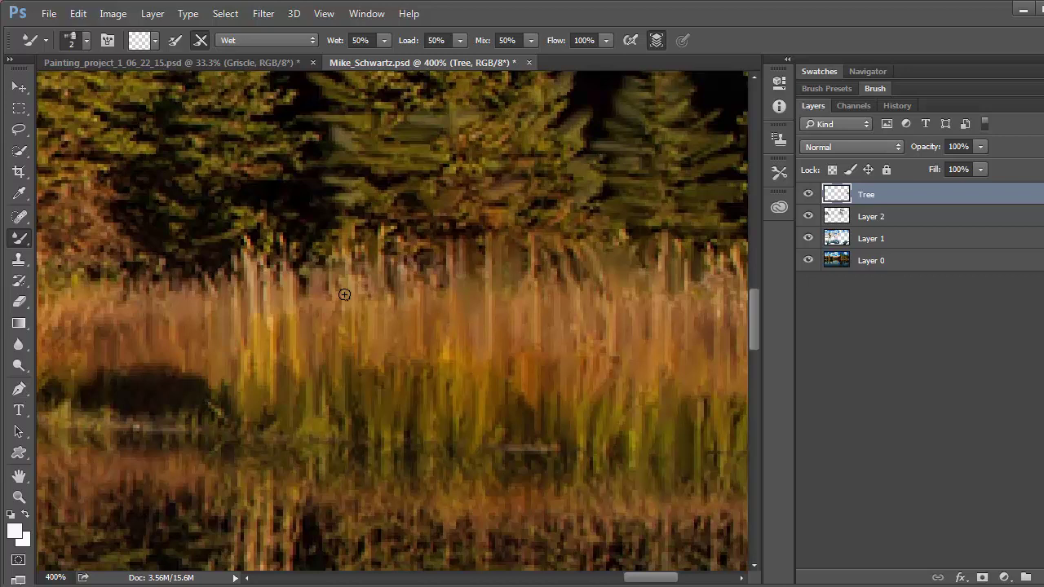
Smear the dark blob in the grass rightward and leftward so it blends into the reeds
scroll(433, 324, "left", 5)
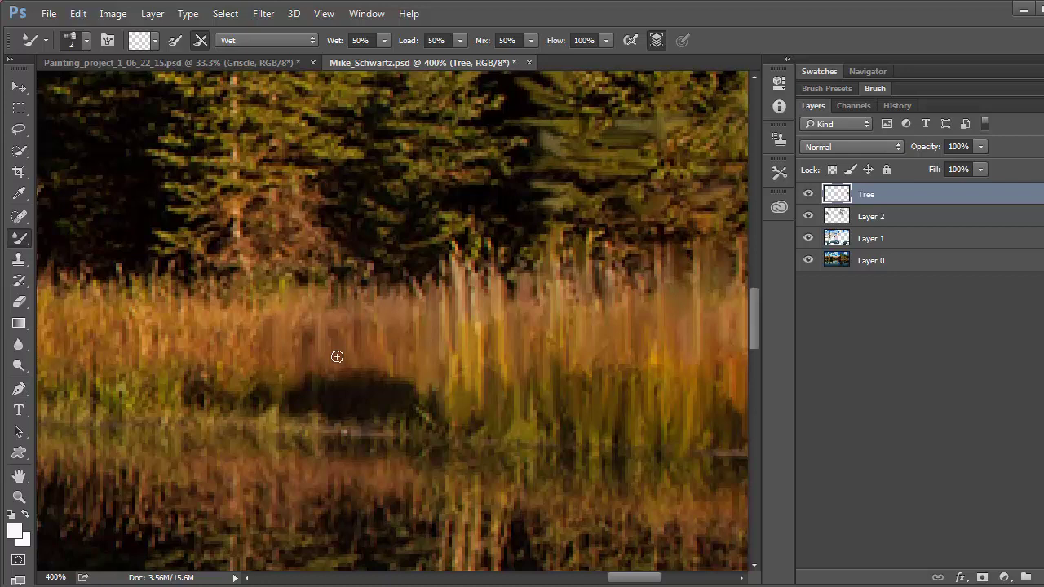
mouse_move(319, 389)
left_mouse_down()
mouse_move(349, 414)
mouse_move(367, 385)
mouse_move(412, 389)
left_mouse_up()
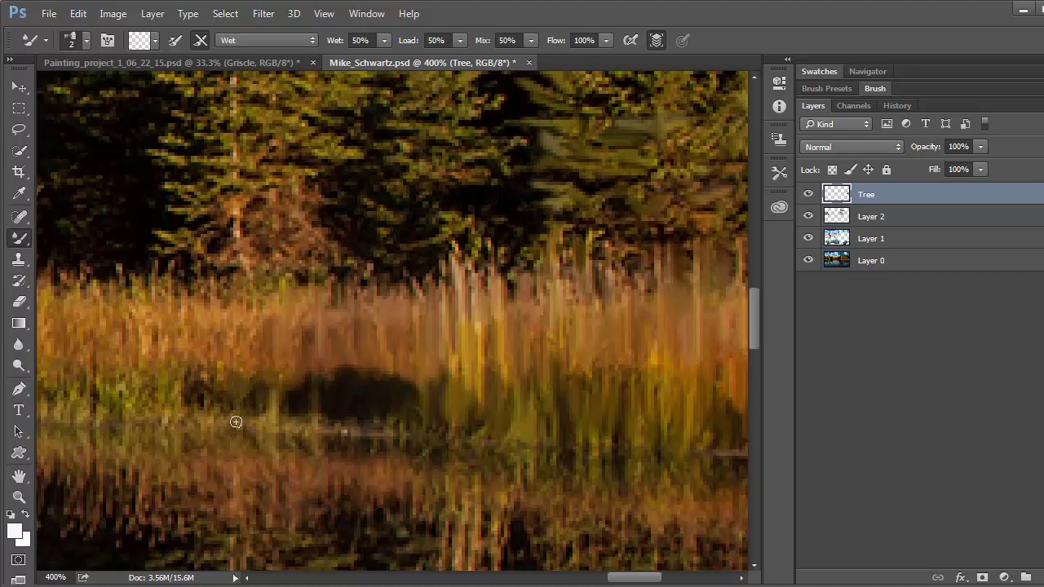
mouse_move(217, 386)
left_mouse_down()
mouse_move(198, 380)
mouse_move(196, 403)
mouse_move(182, 380)
mouse_move(141, 396)
left_mouse_up()
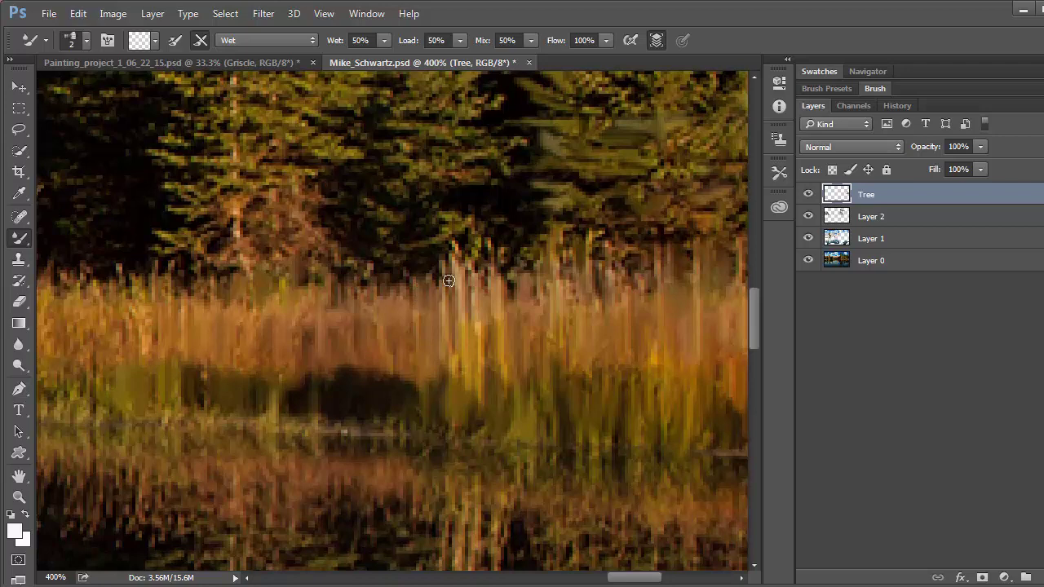
left_click_drag(396, 326, 376, 468)
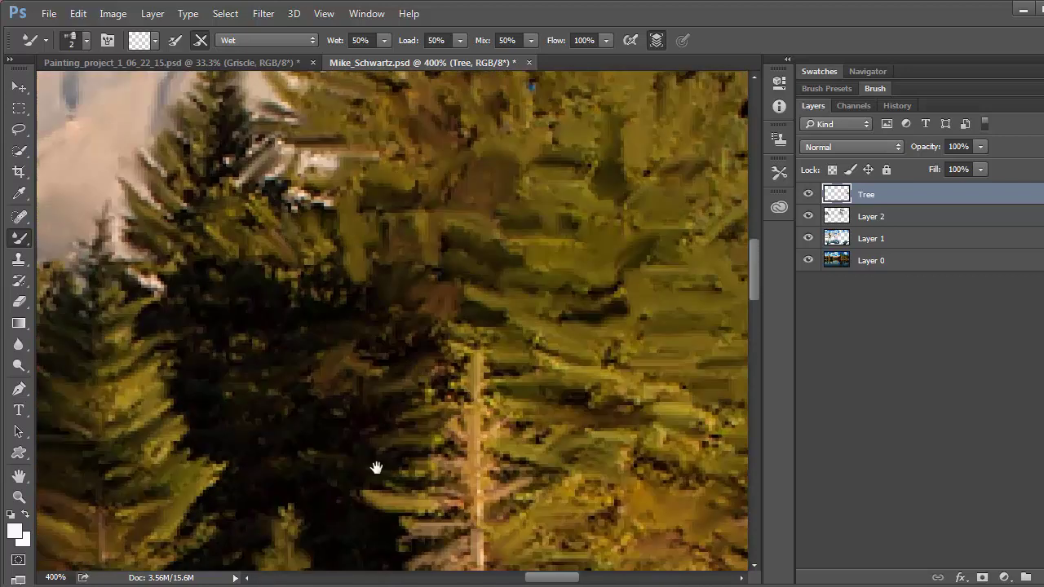
Paint new branches on the treetop's left side, darkening its edge and extending it up the mountain
left_click_drag(305, 234, 468, 345)
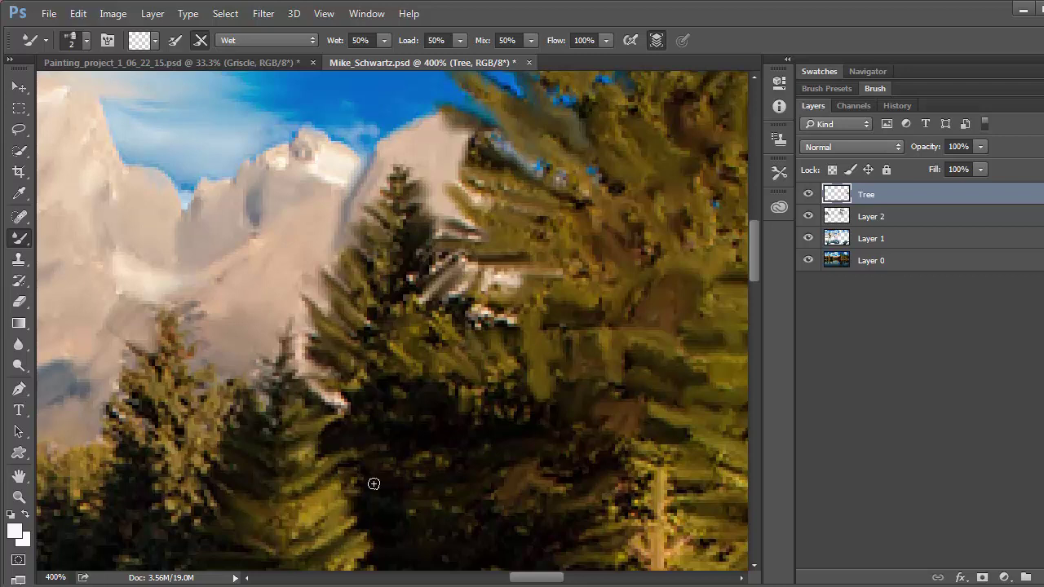
mouse_move(359, 443)
left_mouse_down()
mouse_move(571, 422)
mouse_move(587, 401)
left_mouse_up()
mouse_move(393, 325)
left_mouse_down()
mouse_move(367, 309)
mouse_move(425, 275)
mouse_move(417, 296)
left_mouse_up()
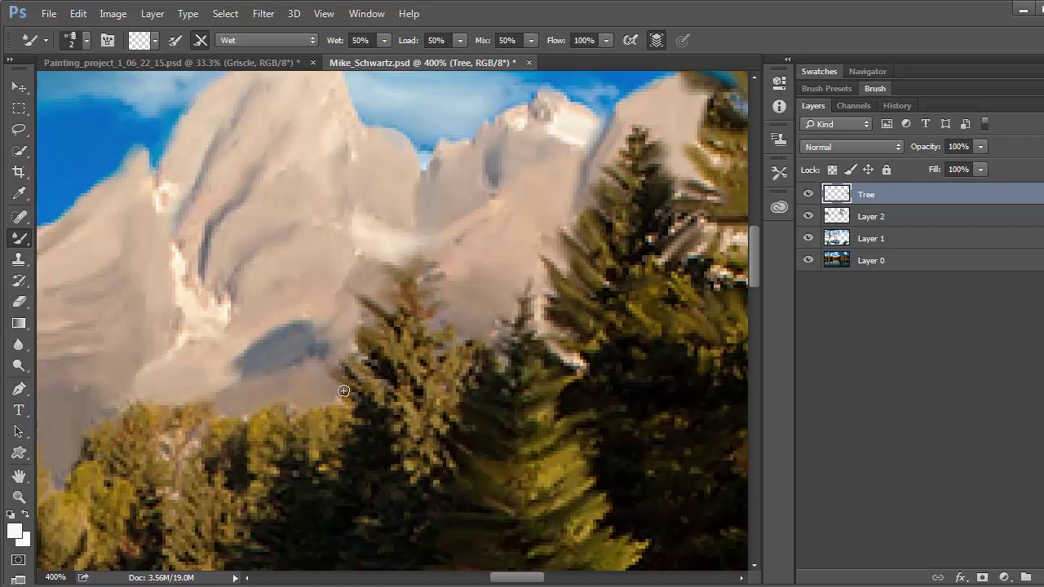
left_click_drag(345, 366, 335, 368)
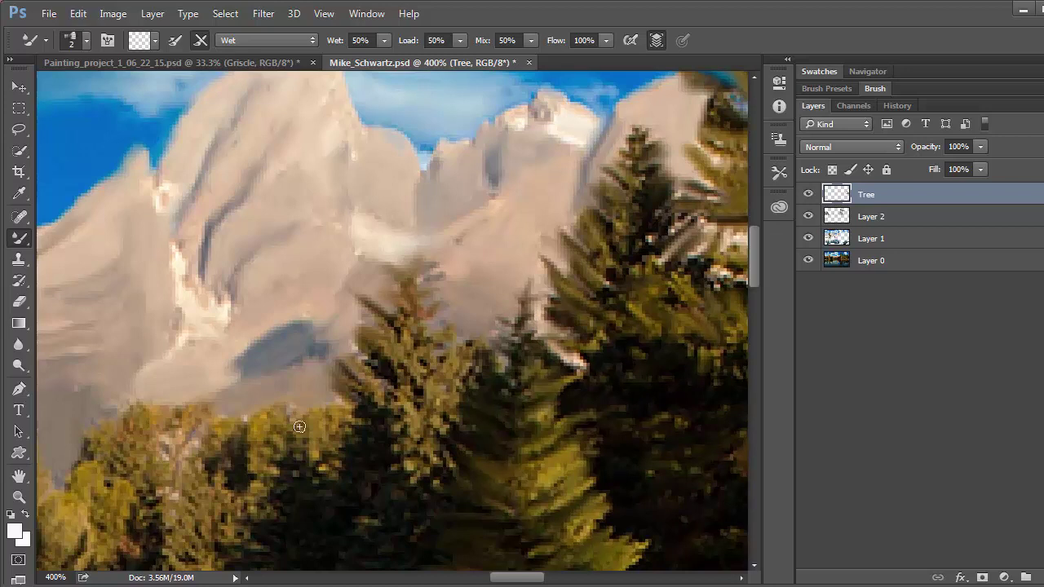
left_click_drag(421, 411, 478, 397)
left_click_drag(269, 432, 380, 415)
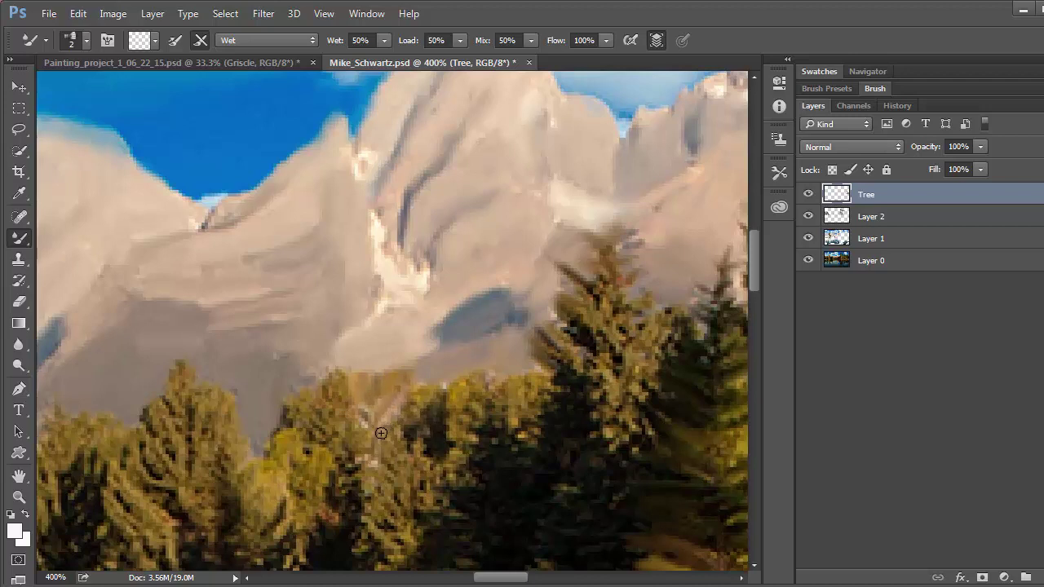
mouse_move(334, 383)
left_mouse_down()
mouse_move(319, 415)
mouse_move(331, 417)
left_mouse_up()
scroll(292, 438, "left", 5)
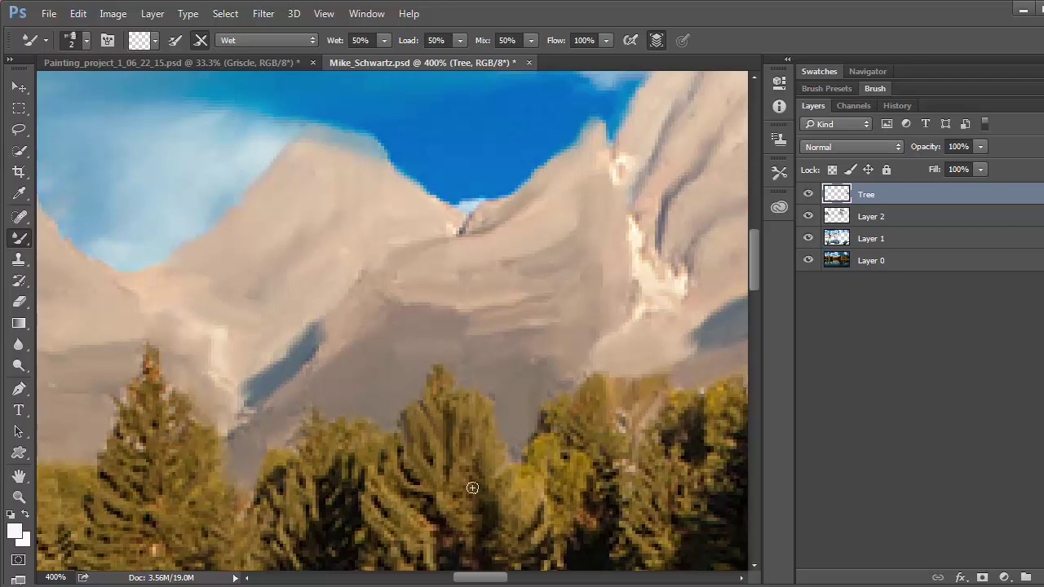
left_click_drag(477, 372, 670, 345)
Add greenish strokes along the tall pine's right edge and dark smears along its lower right
scroll(414, 422, "down", 5)
scroll(415, 422, "left", 2)
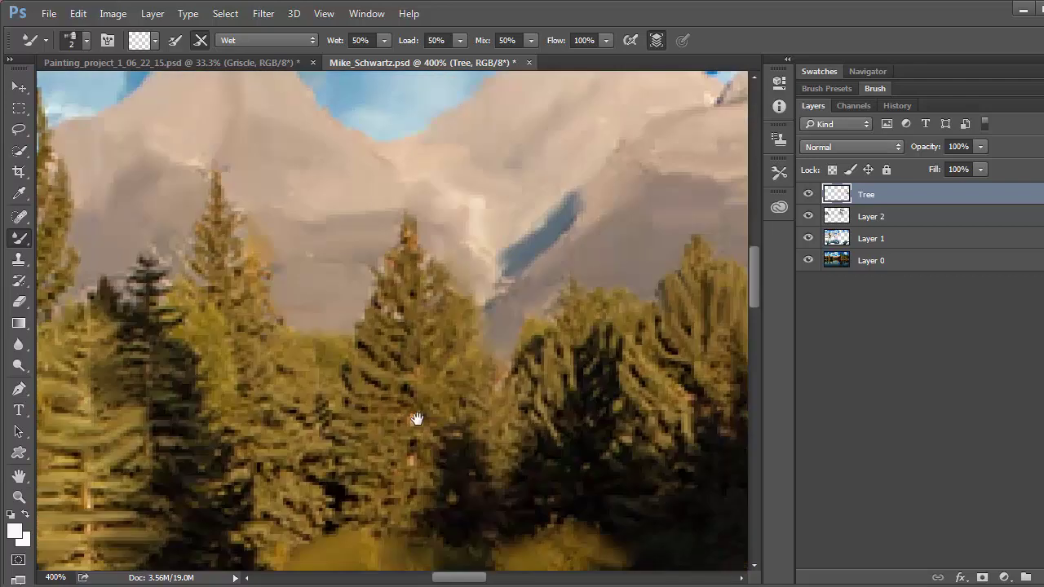
scroll(496, 449, "up", 10)
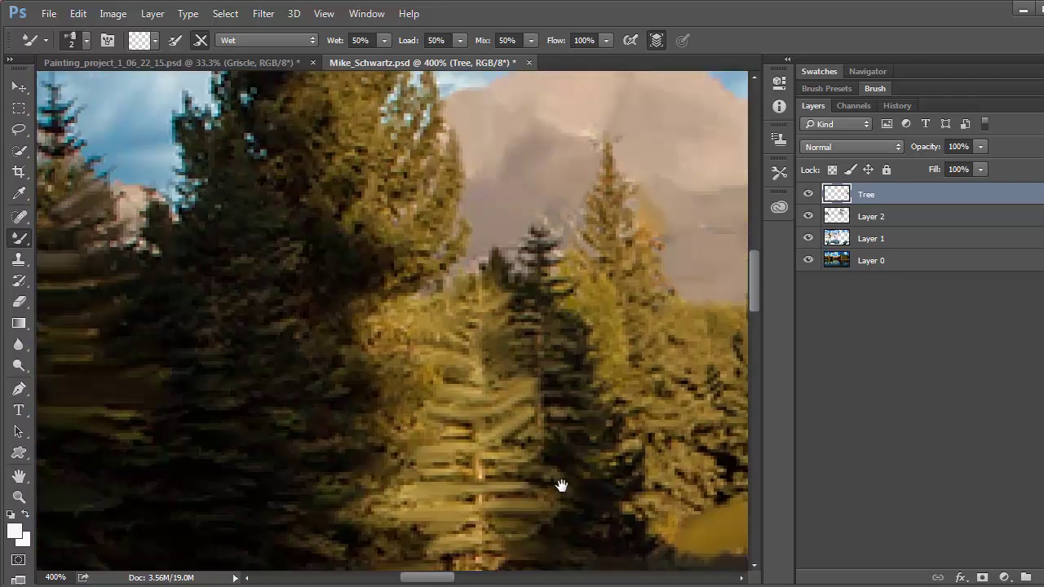
scroll(559, 483, "left", 2)
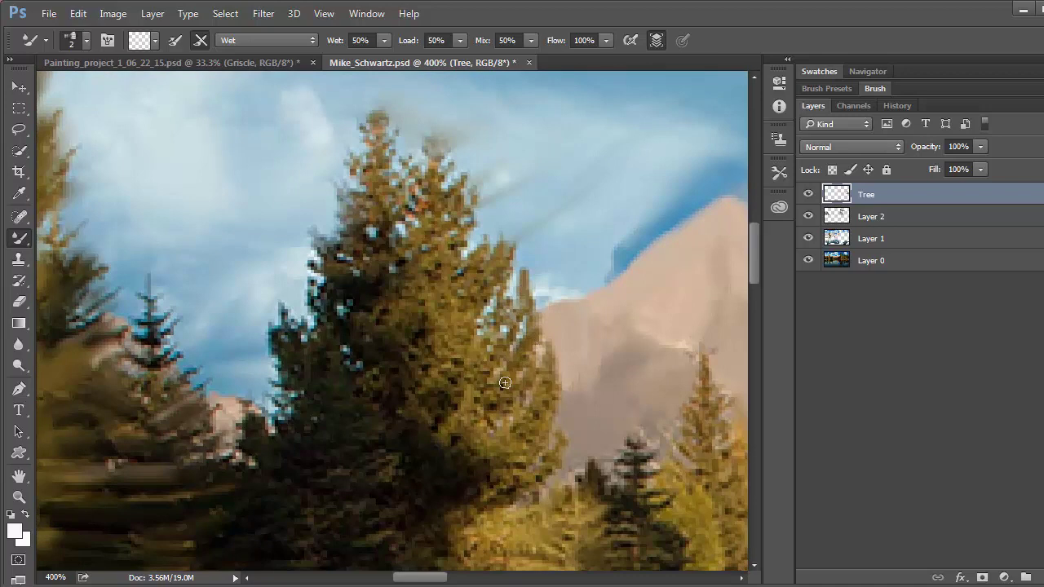
left_click_drag(531, 353, 514, 389)
mouse_move(557, 341)
left_mouse_down()
mouse_move(548, 387)
mouse_move(558, 400)
mouse_move(564, 388)
mouse_move(533, 423)
mouse_move(543, 424)
mouse_move(531, 445)
mouse_move(518, 447)
mouse_move(523, 434)
mouse_move(509, 446)
mouse_move(544, 400)
left_mouse_up()
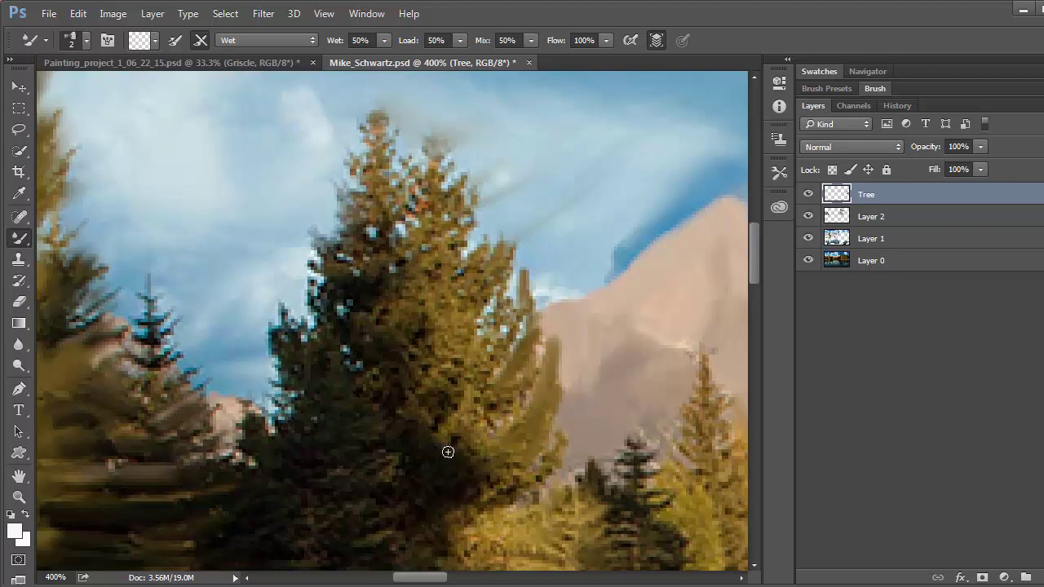
mouse_move(459, 484)
left_mouse_down()
mouse_move(502, 479)
mouse_move(481, 493)
mouse_move(520, 495)
mouse_move(551, 474)
left_mouse_up()
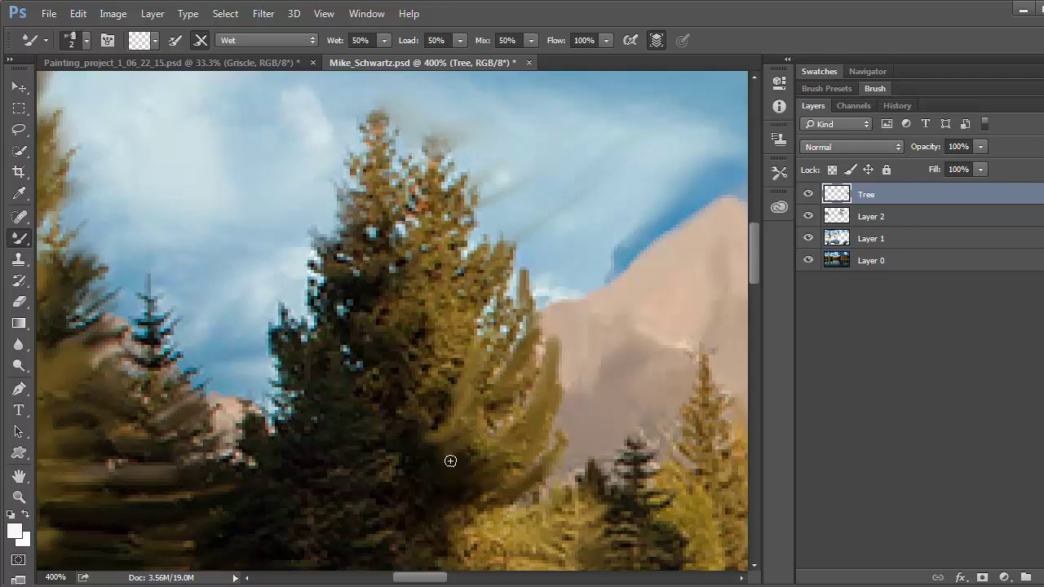
left_click_drag(438, 459, 517, 438)
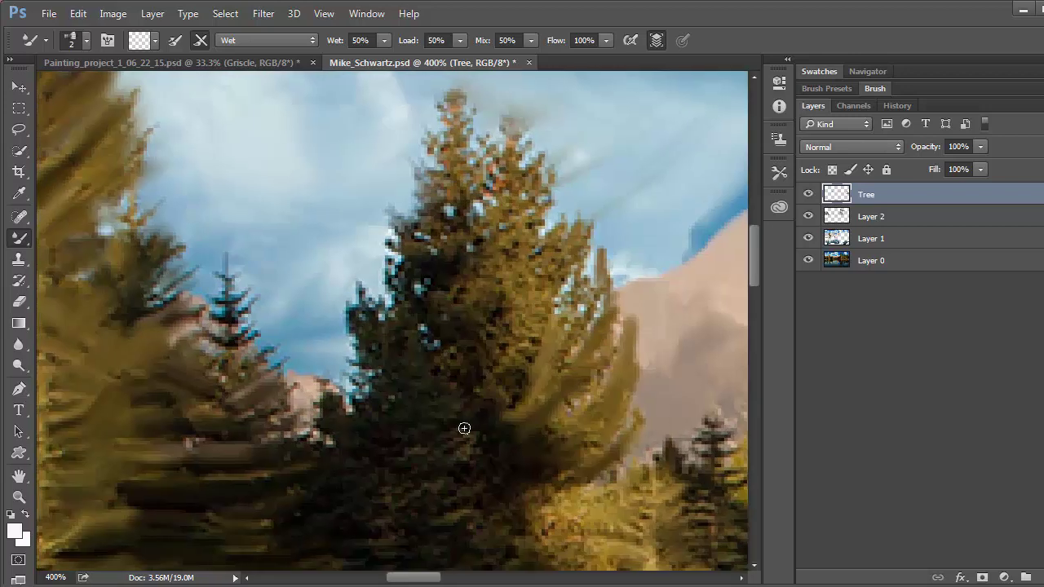
mouse_move(509, 389)
left_mouse_down()
mouse_move(569, 373)
mouse_move(427, 468)
mouse_move(504, 468)
mouse_move(613, 410)
mouse_move(362, 282)
left_mouse_up()
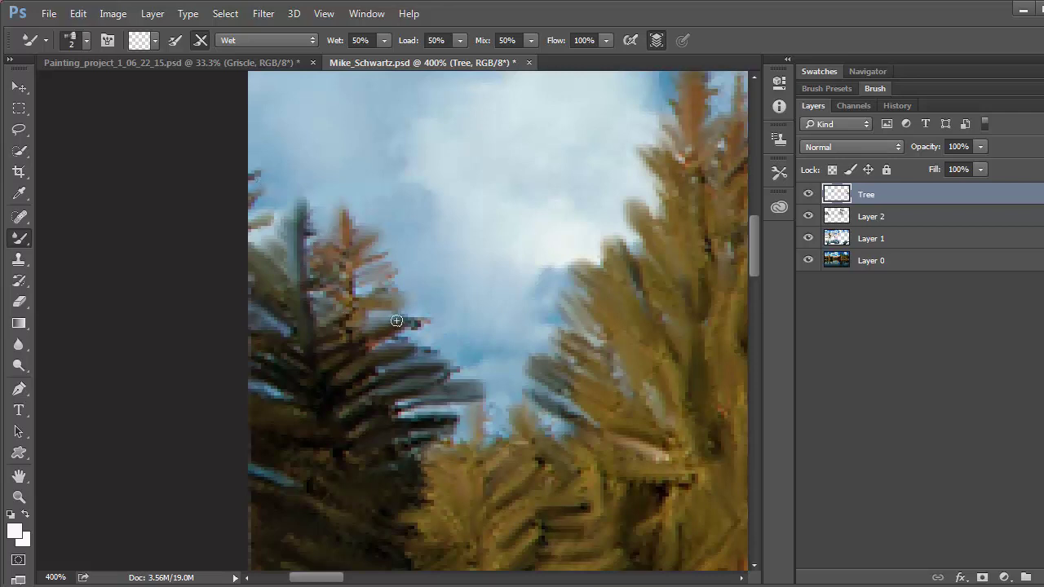
Brighten the dark pine's branch tips against the sky with pale smudged strokes
left_click_drag(414, 320, 396, 333)
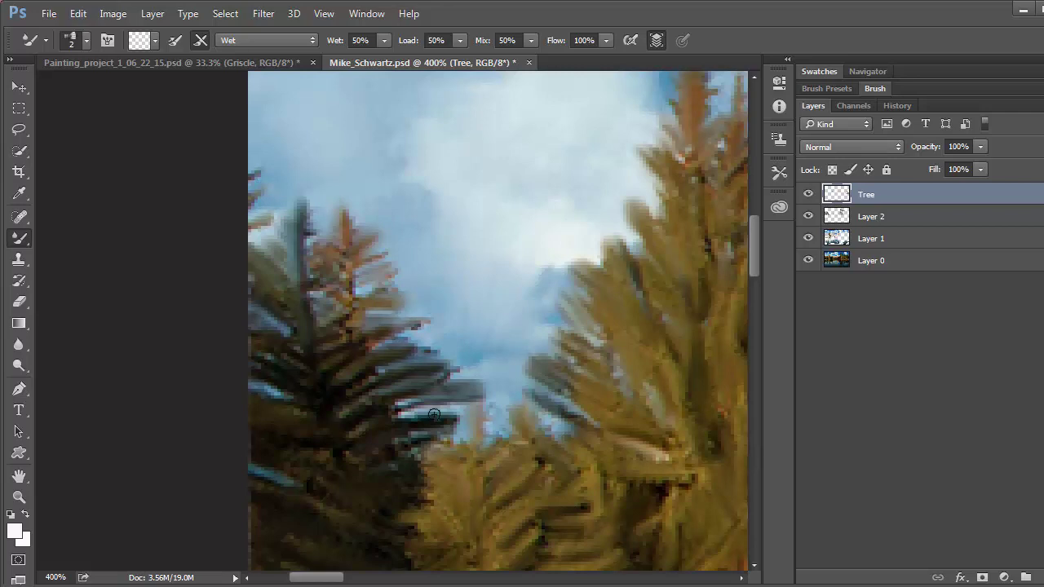
left_click_drag(404, 413, 457, 424)
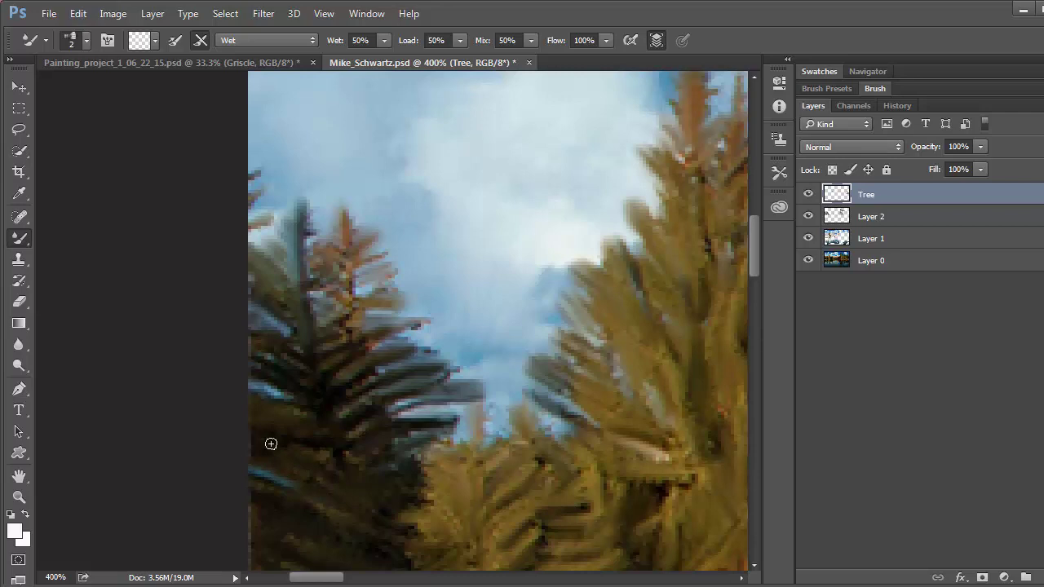
left_click_drag(408, 362, 453, 247)
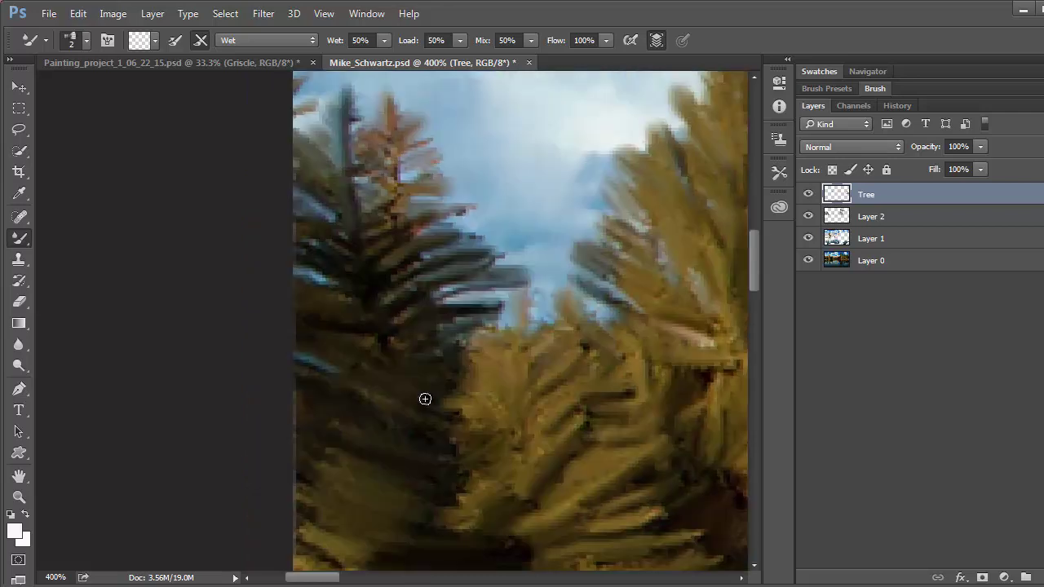
mouse_move(466, 529)
left_mouse_down()
mouse_move(484, 446)
mouse_move(425, 322)
mouse_move(424, 131)
left_mouse_up()
mouse_move(382, 506)
left_mouse_down()
mouse_move(382, 460)
mouse_move(481, 380)
left_mouse_up()
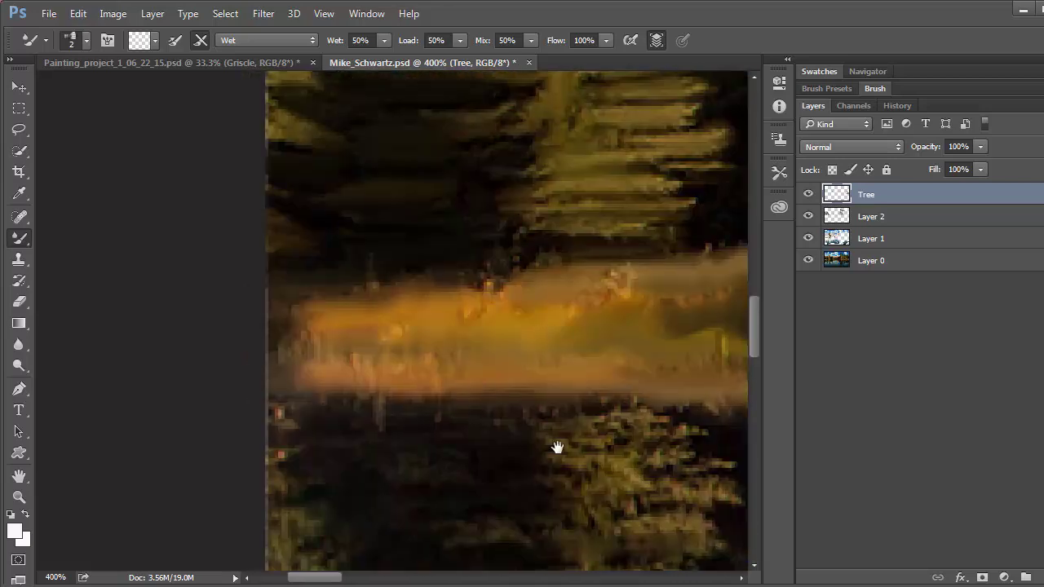
left_click_drag(557, 447, 531, 316)
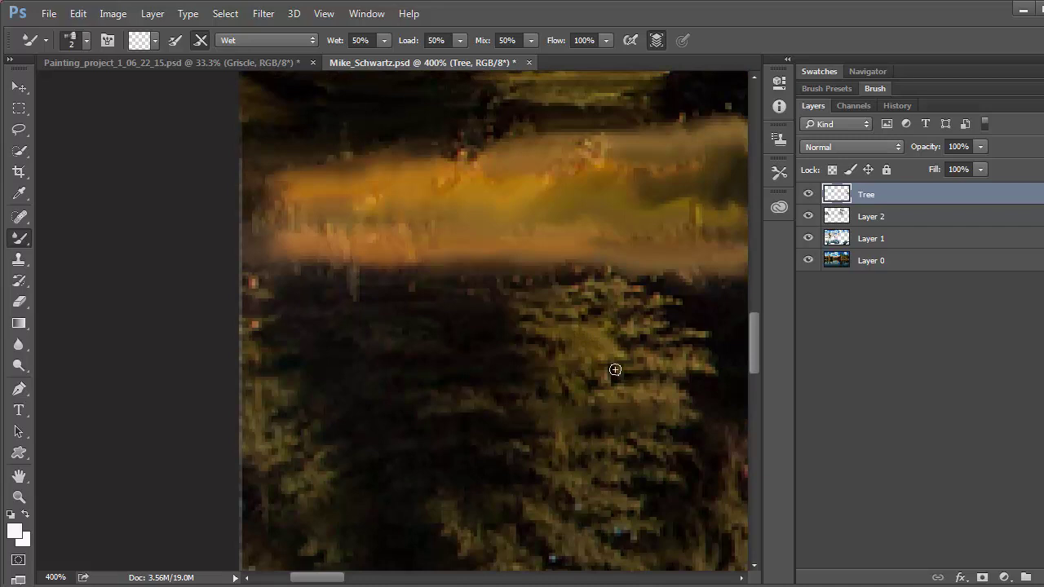
key("ctrl+minus")
key("ctrl+minus")
key("ctrl+minus")
key("ctrl+minus")
key("ctrl+minus")
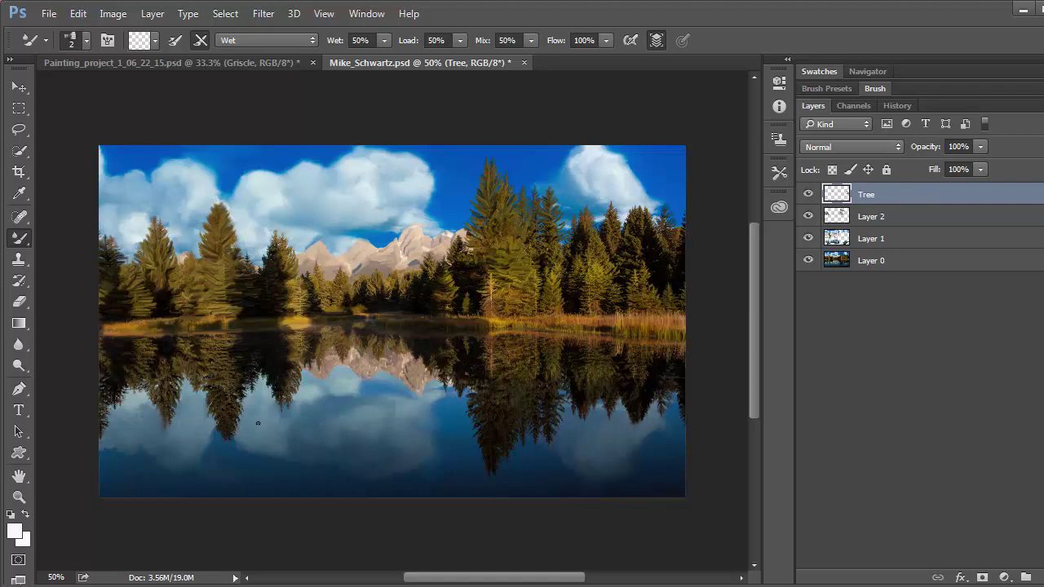
scroll(197, 368, "up", 3)
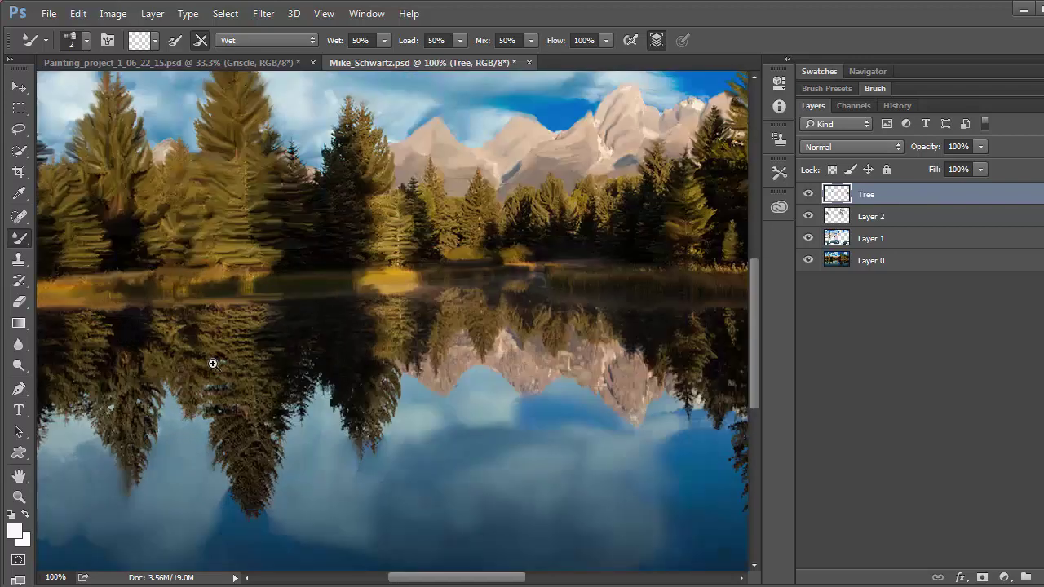
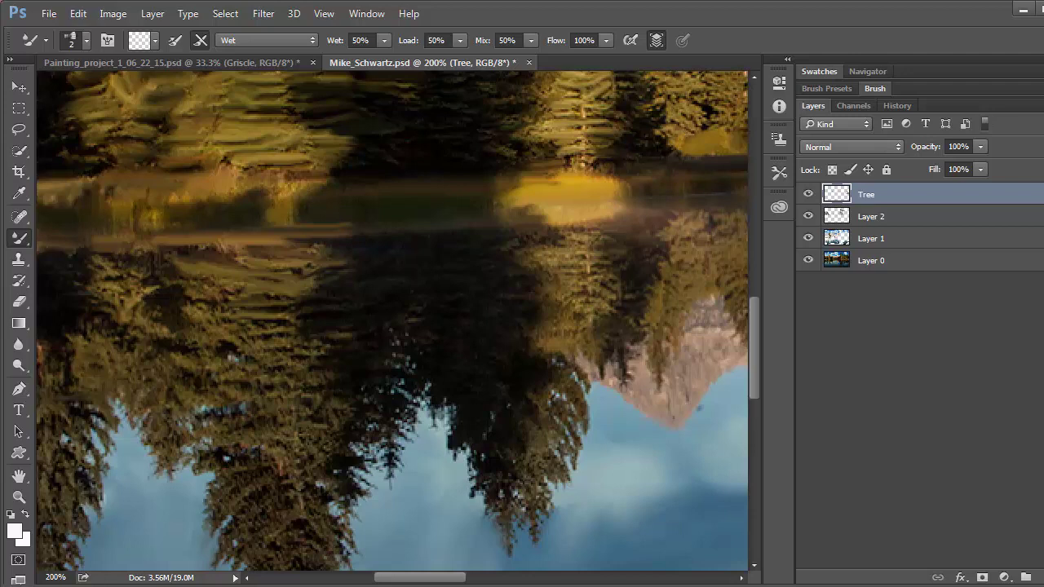
Show the 2 px Round Fan bristle tip settings: 66% bristles, 88% stiffness, 2% spacing
mouse_move(1043, 124)
left_mouse_down()
mouse_move(1010, 124)
mouse_move(1038, 124)
left_mouse_up()
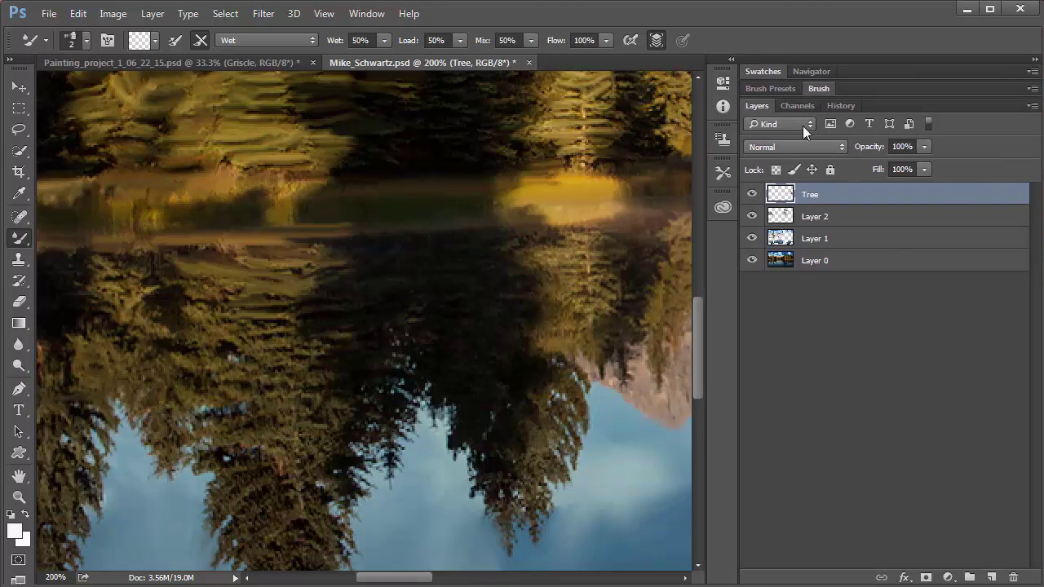
left_click(818, 88)
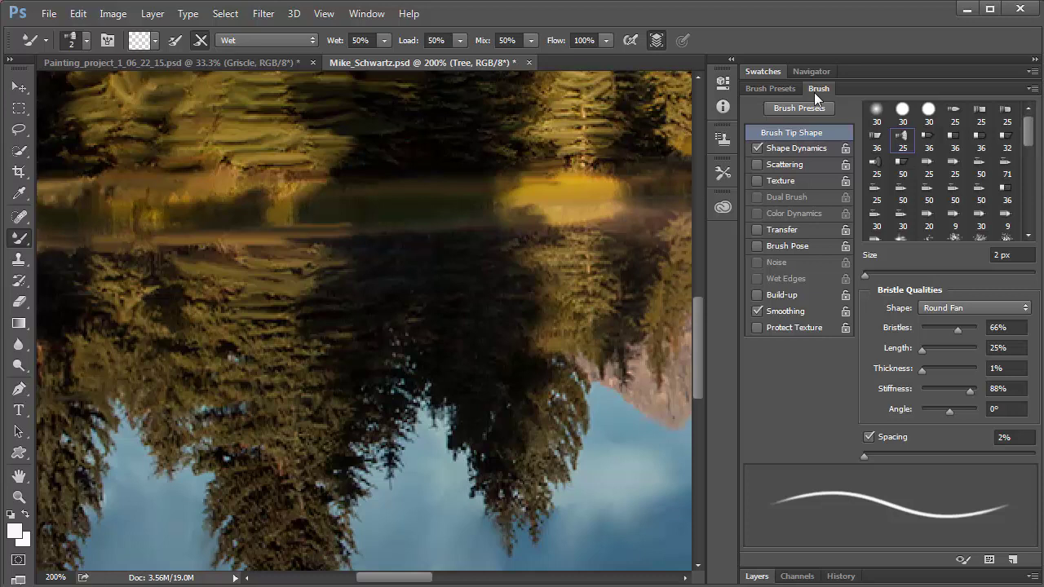
left_click(768, 92)
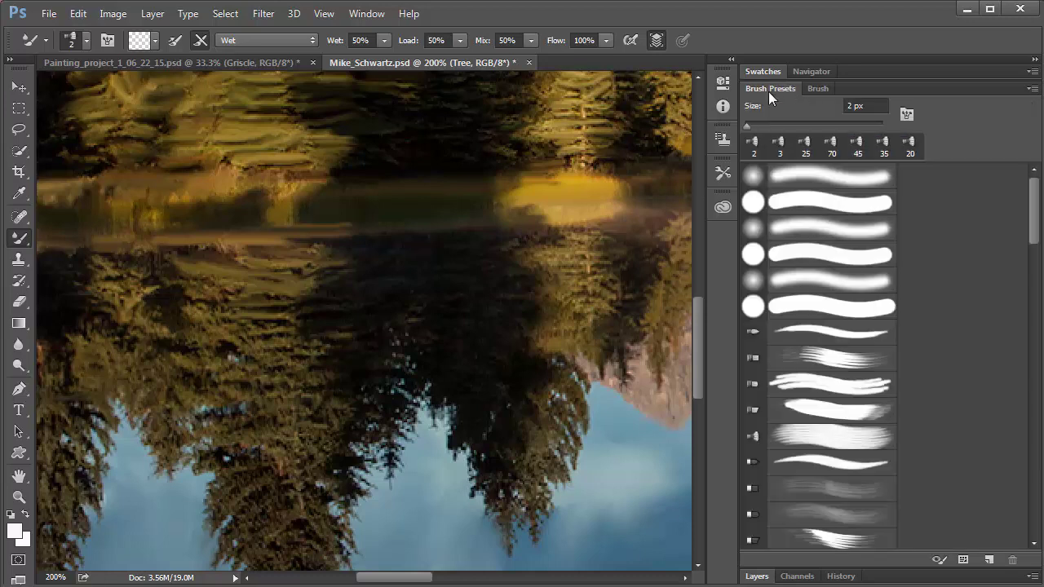
left_click(818, 89)
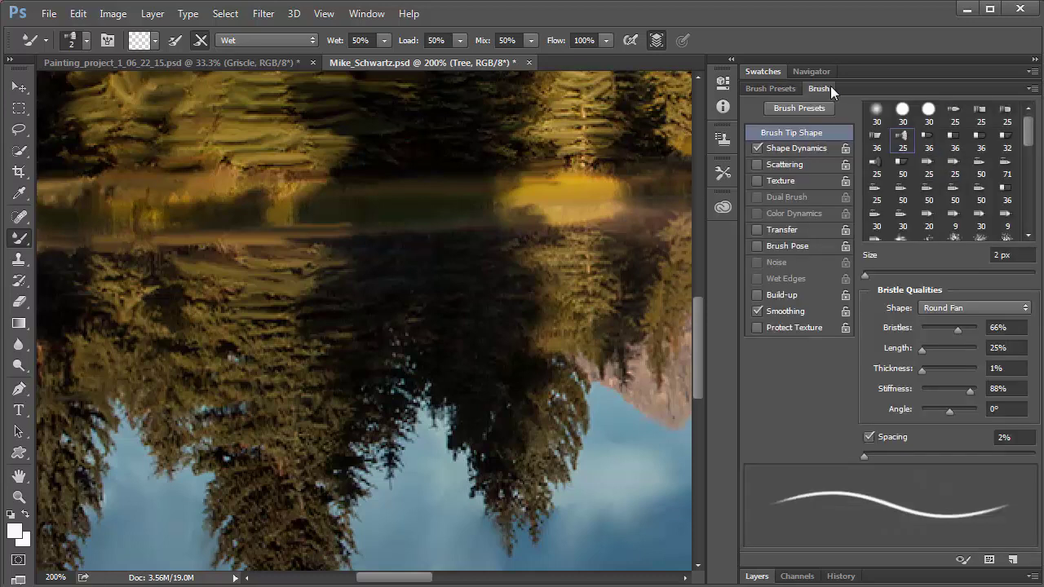
Save the floating Brush panel's 2 px Round Fan brush as a new preset named for portrait painting
mouse_move(819, 88)
left_mouse_down()
mouse_move(587, 103)
mouse_move(359, 88)
left_mouse_up()
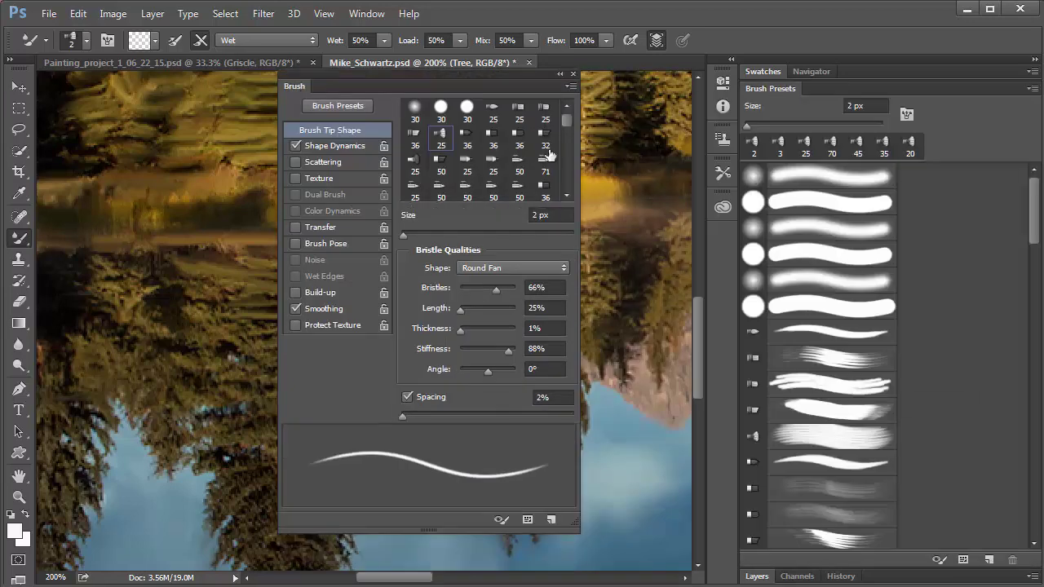
left_click(569, 85)
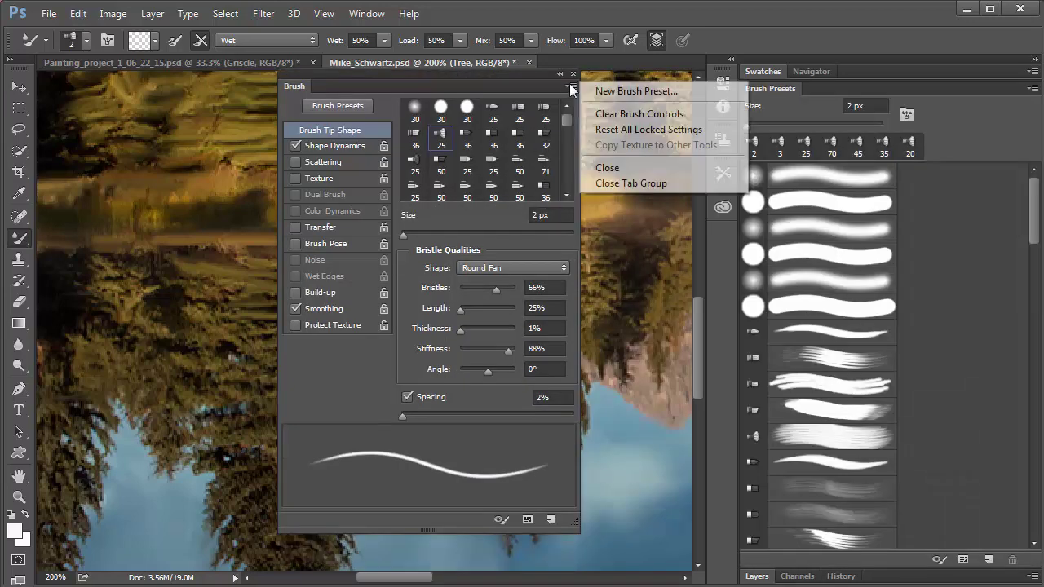
left_click(644, 90)
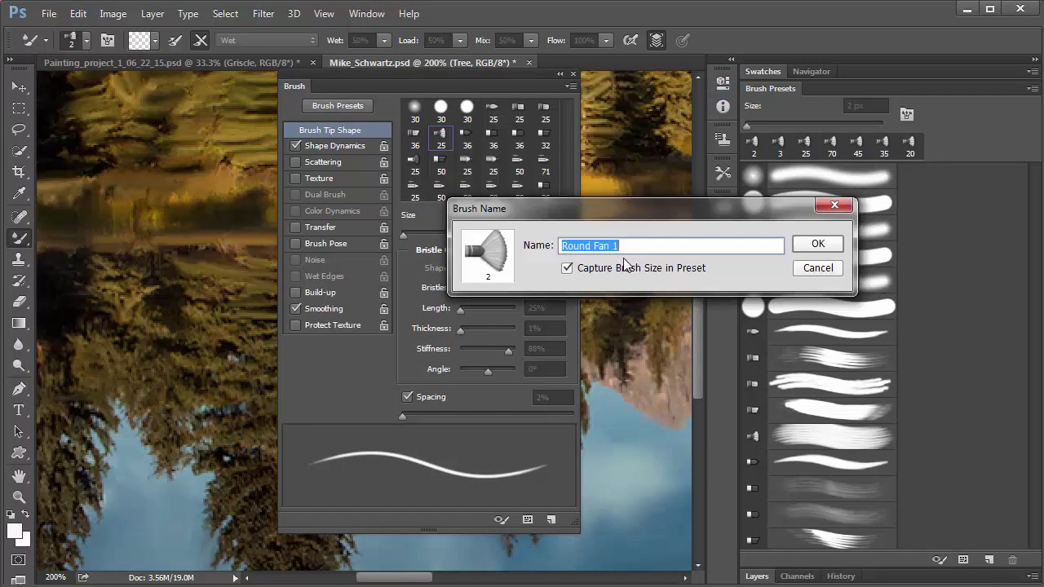
type("Steve P")
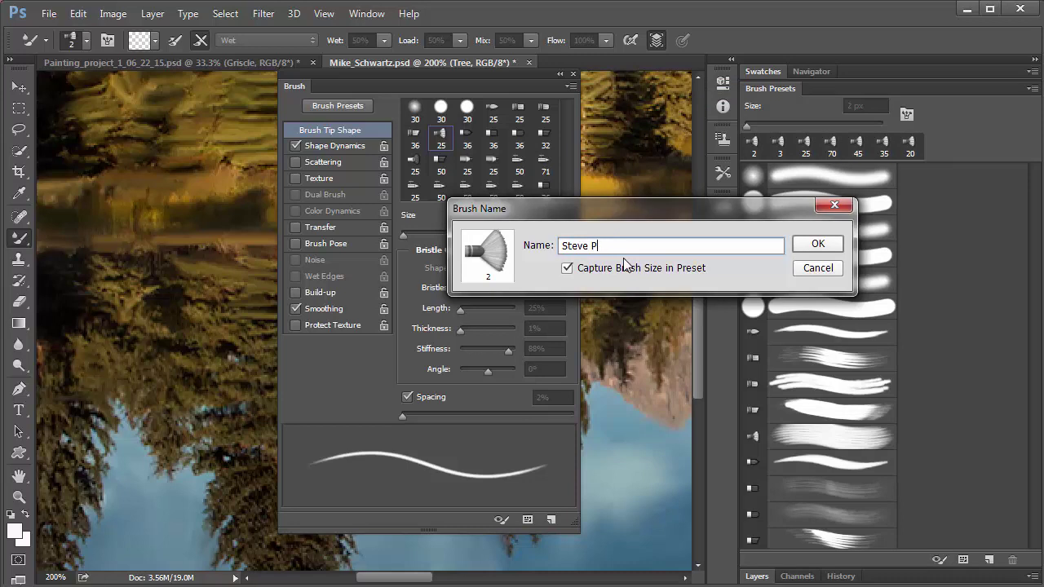
type("for portrait")
left_click(810, 244)
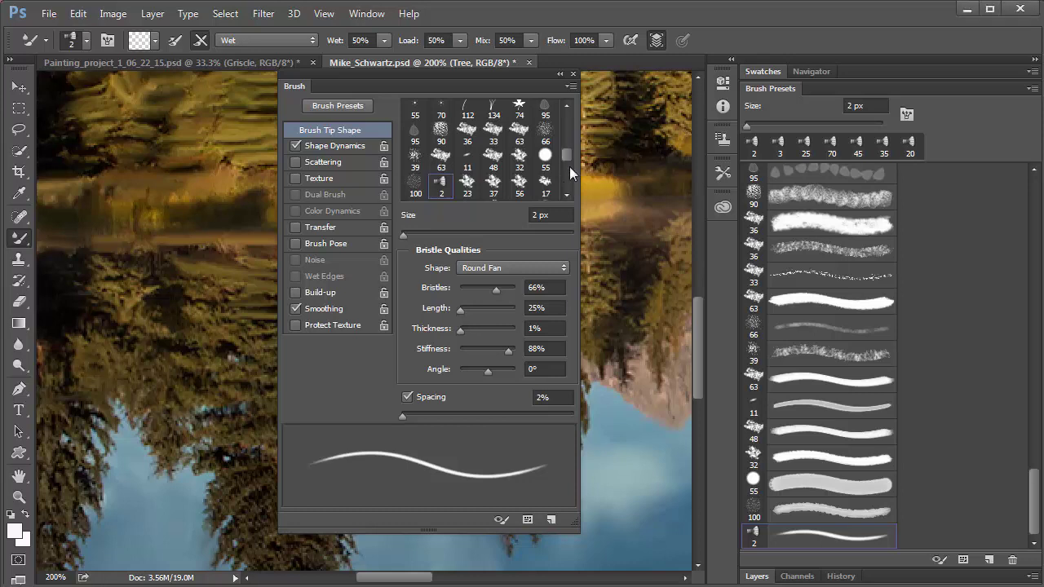
Try the 45 px soft round tip, then reselect the 2 px Round Fan preset and dock the panel
scroll(563, 183, "down", 5)
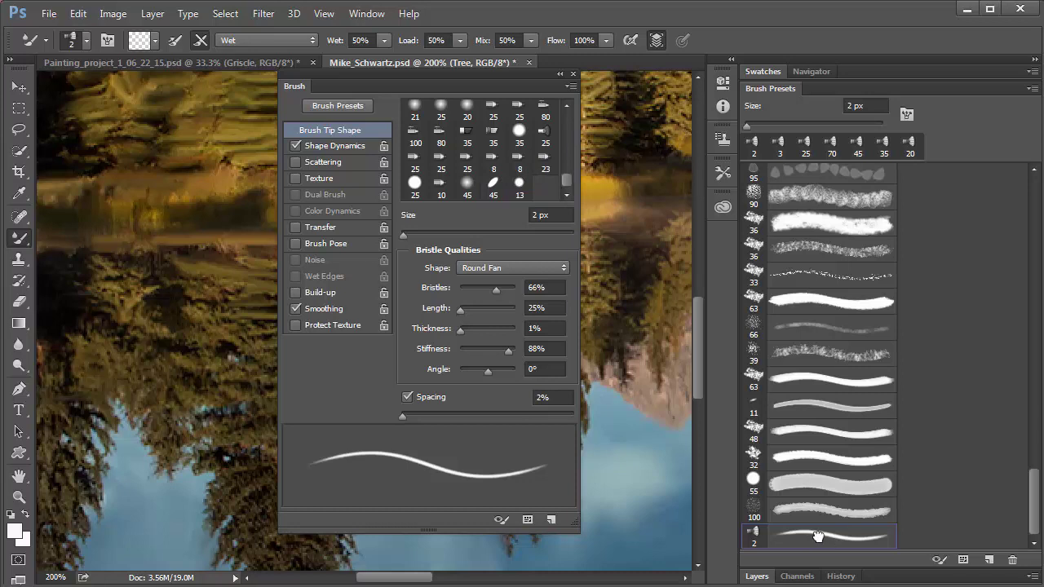
left_click(467, 182)
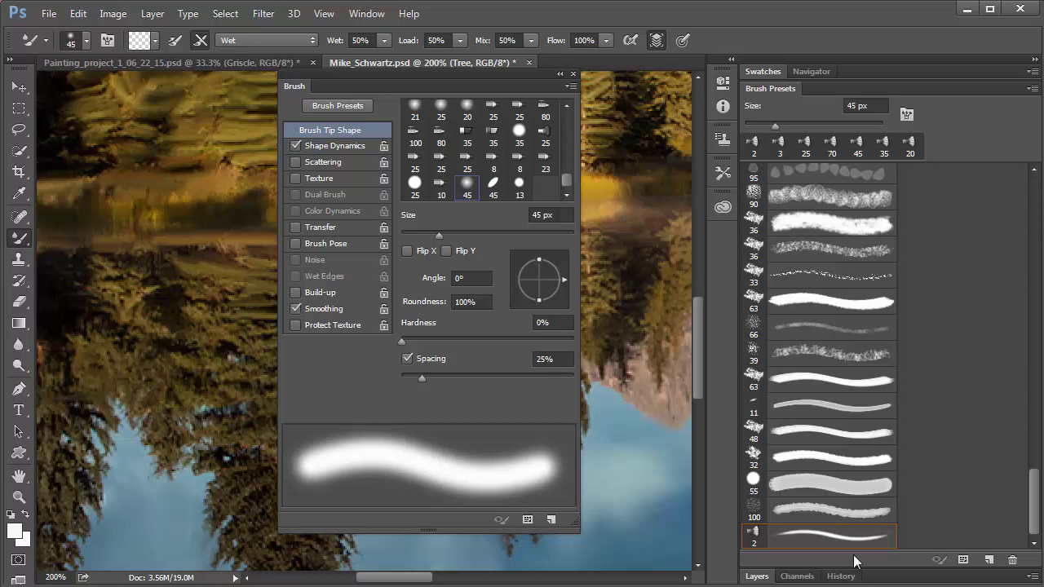
left_click(810, 538)
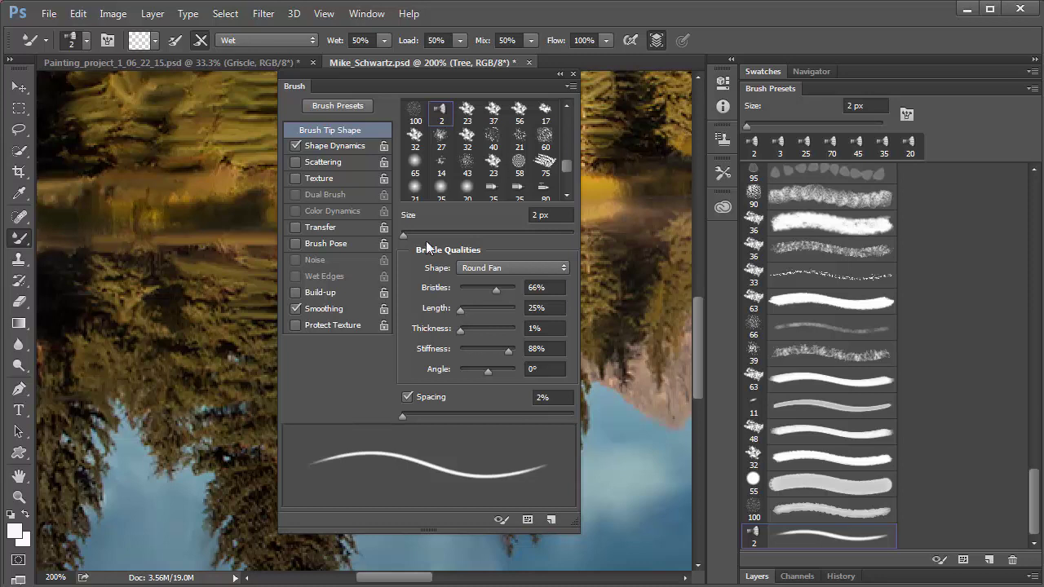
left_click(353, 142)
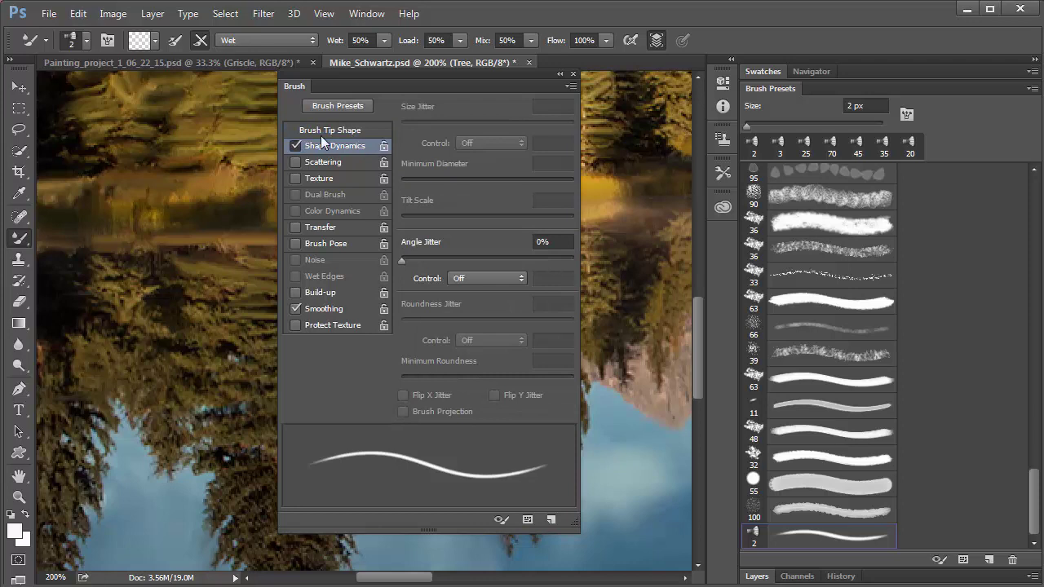
left_click(326, 130)
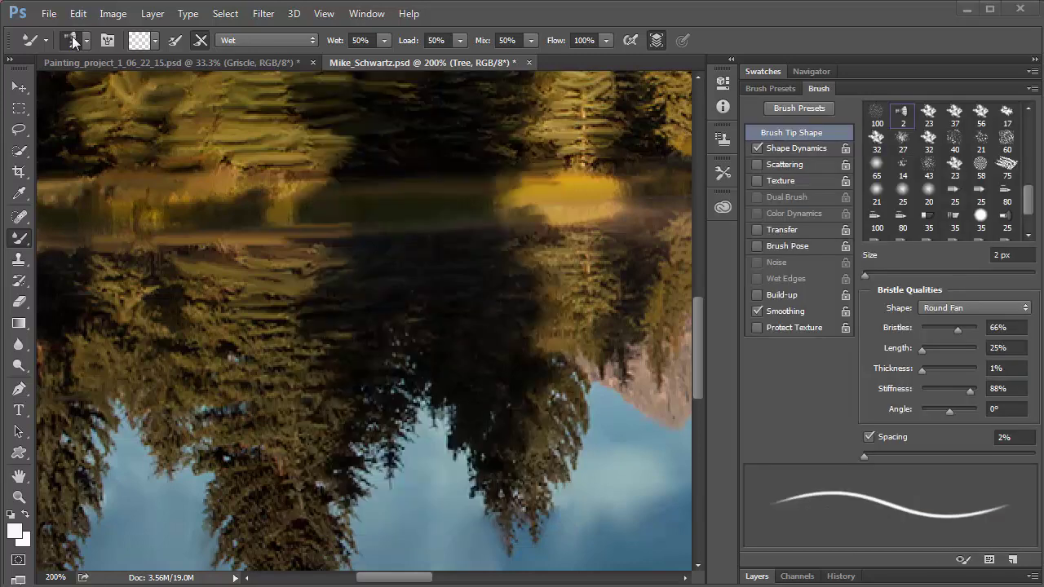
Save the current brush set, including the Round Fan preset, with Save Brushes from the picker's gear menu
left_click(72, 36)
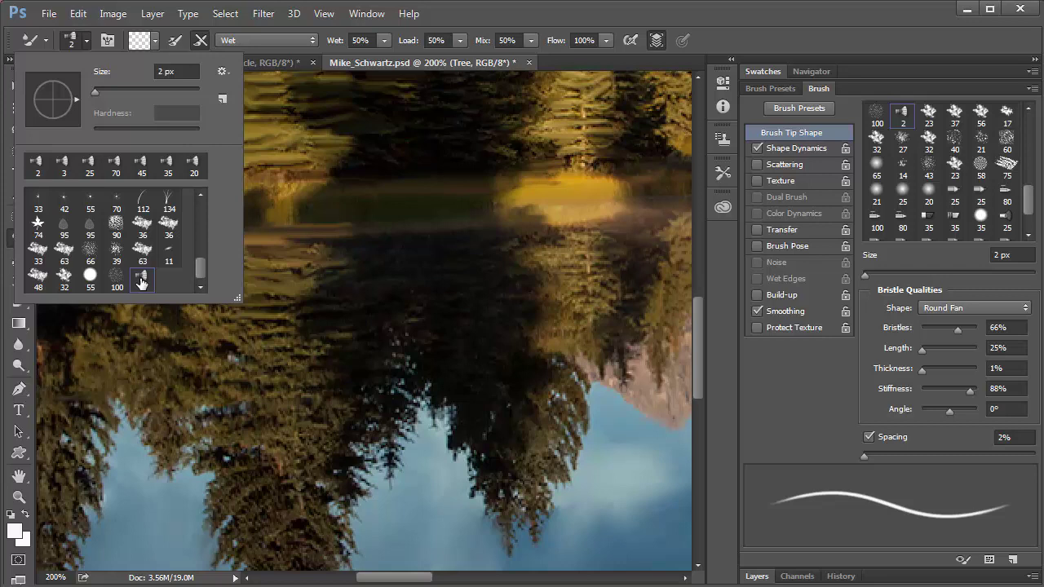
left_click(222, 72)
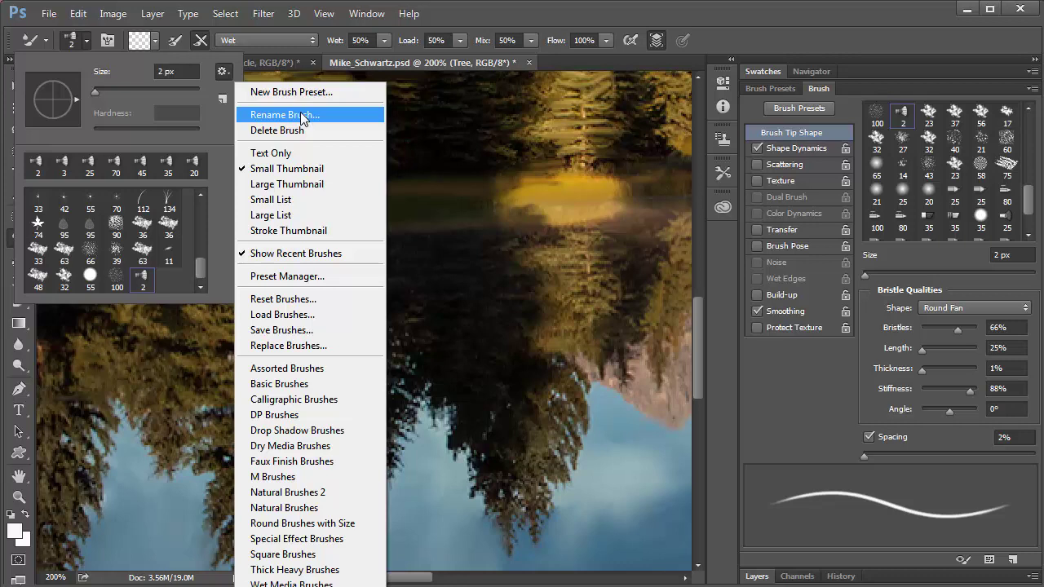
left_click(291, 331)
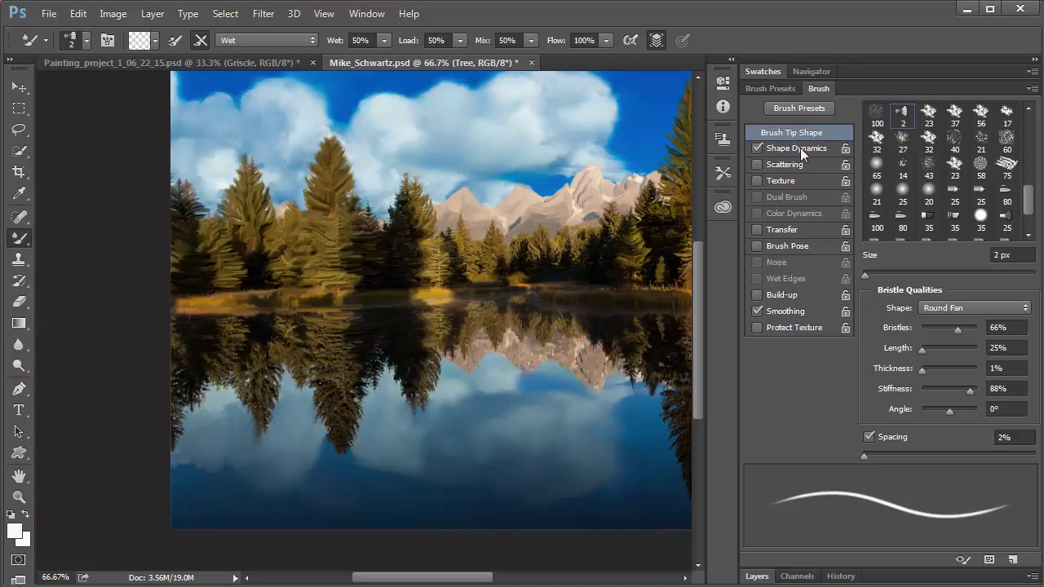
Compare with Layer 2 hidden and make Layer 1 the active painting layer
left_click(788, 86)
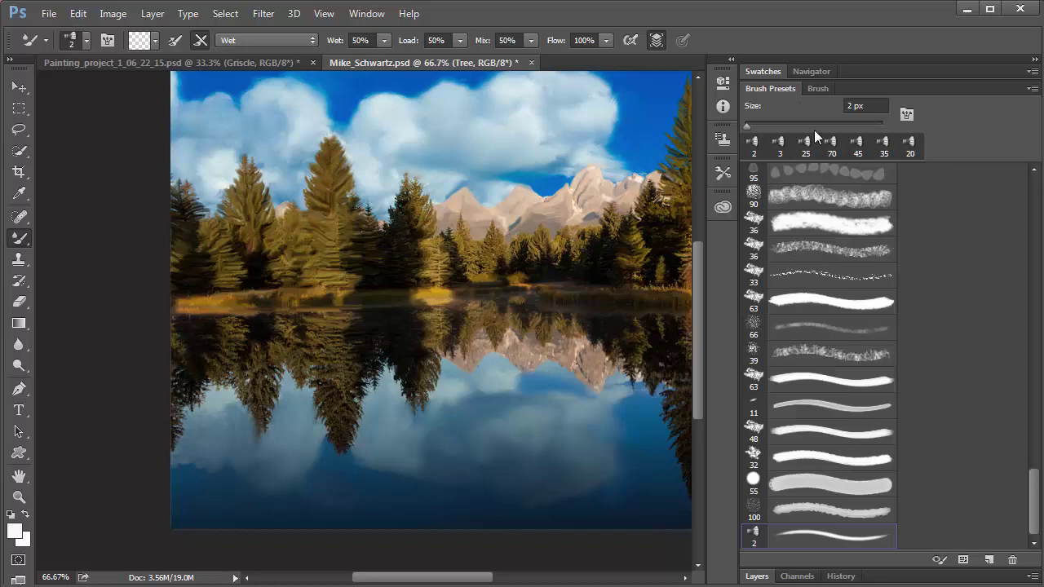
left_click(813, 89)
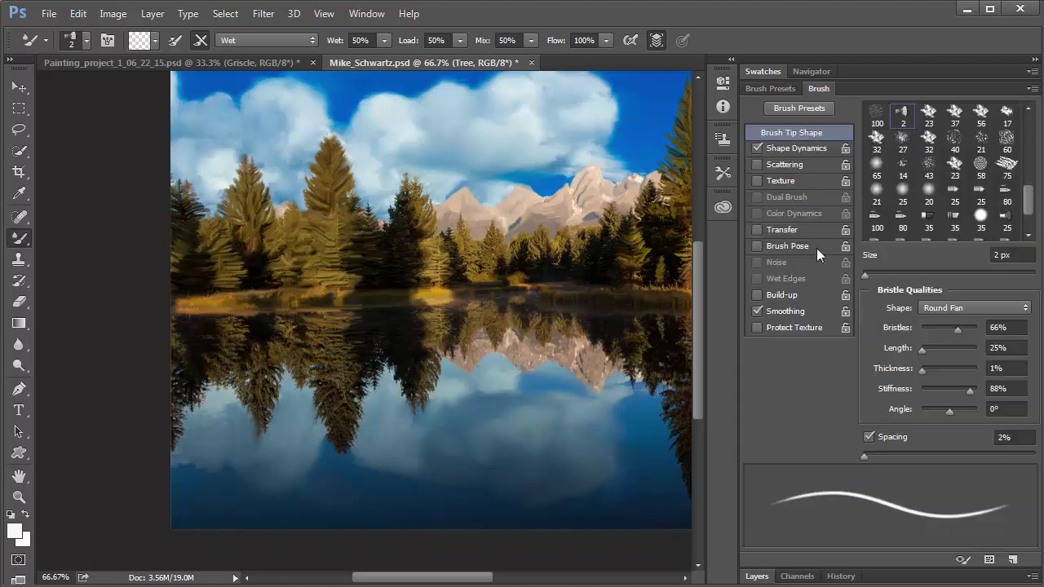
left_click(755, 575)
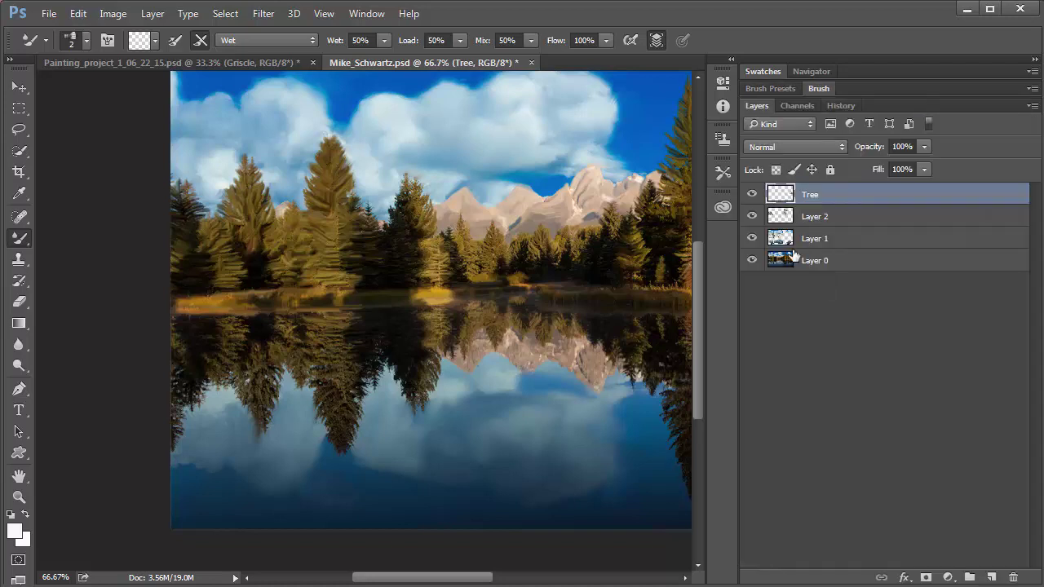
left_click(753, 219)
left_click(779, 248)
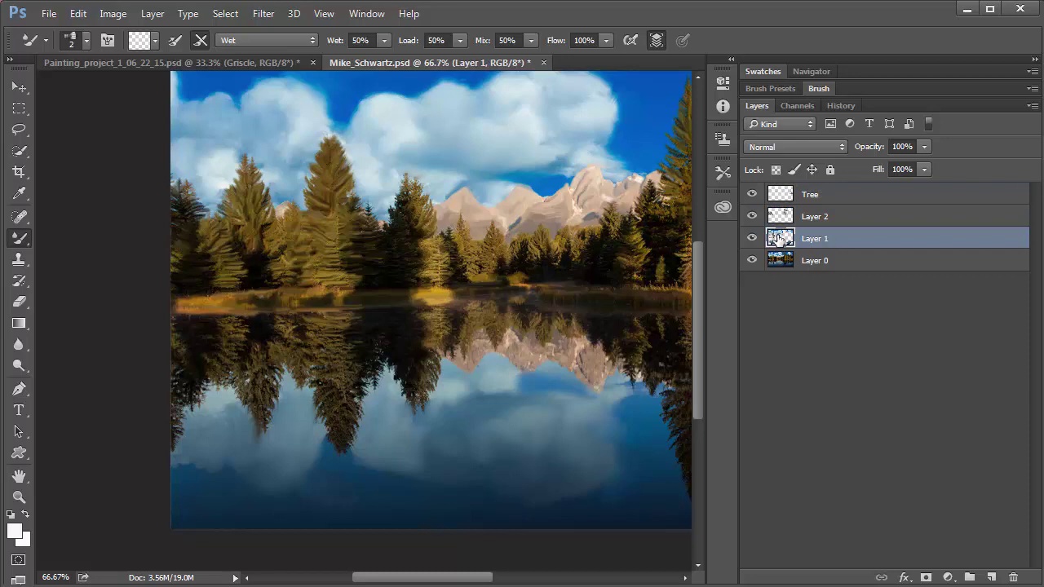
Zoom into the water reflection and set the mixer brush to 16% wet, 14% load, 16% mix, 15% flow
left_click(477, 431, "ctrl")
left_click(477, 432, "ctrl")
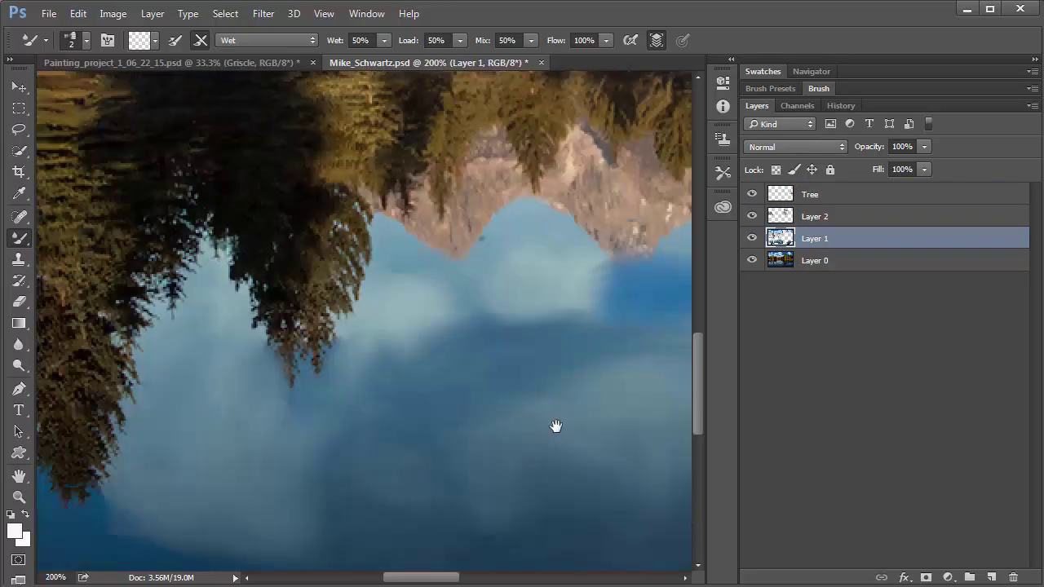
left_click_drag(555, 427, 450, 331)
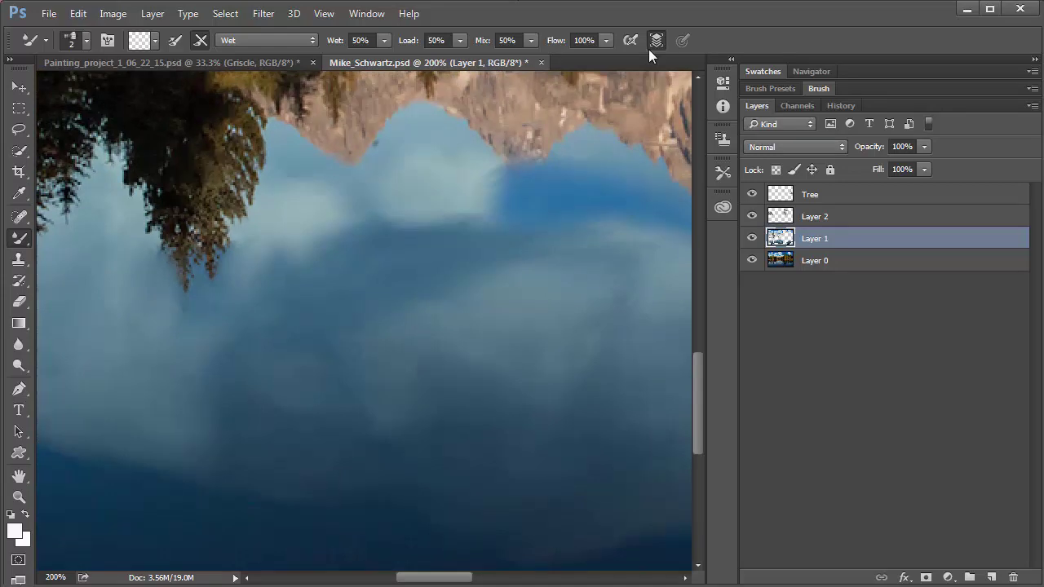
left_click(235, 40)
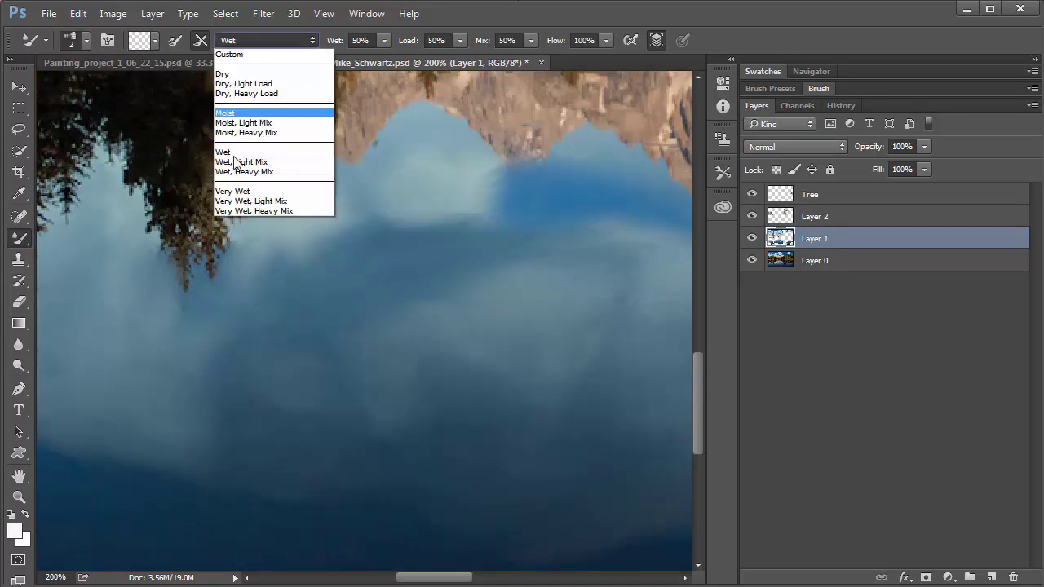
left_click(271, 151)
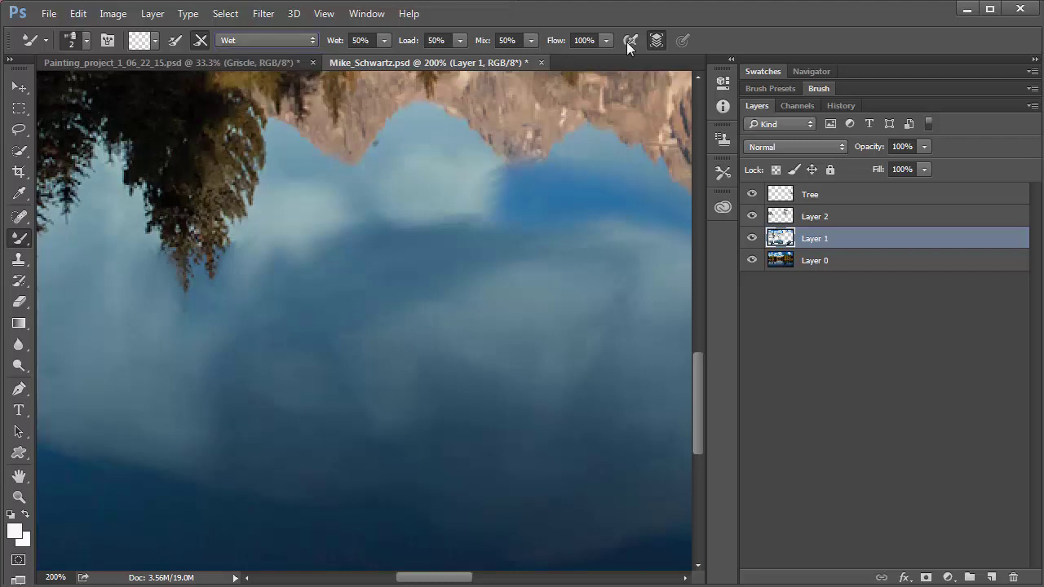
left_click_drag(606, 40, 356, 59)
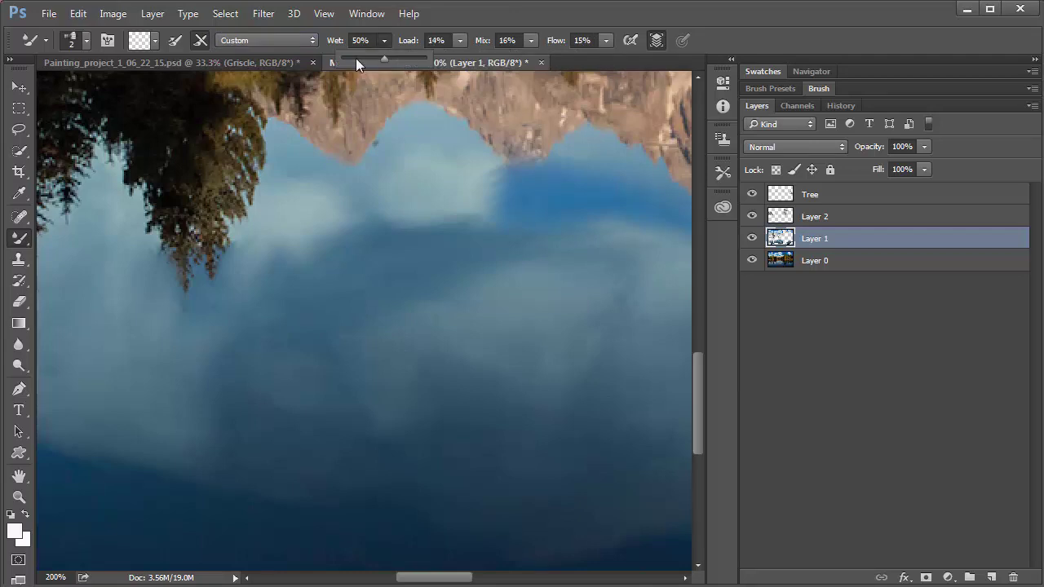
Size the Round Fan mixer brush to 10 px and zoom out to 66.67% to see the whole lake
left_click(561, 11)
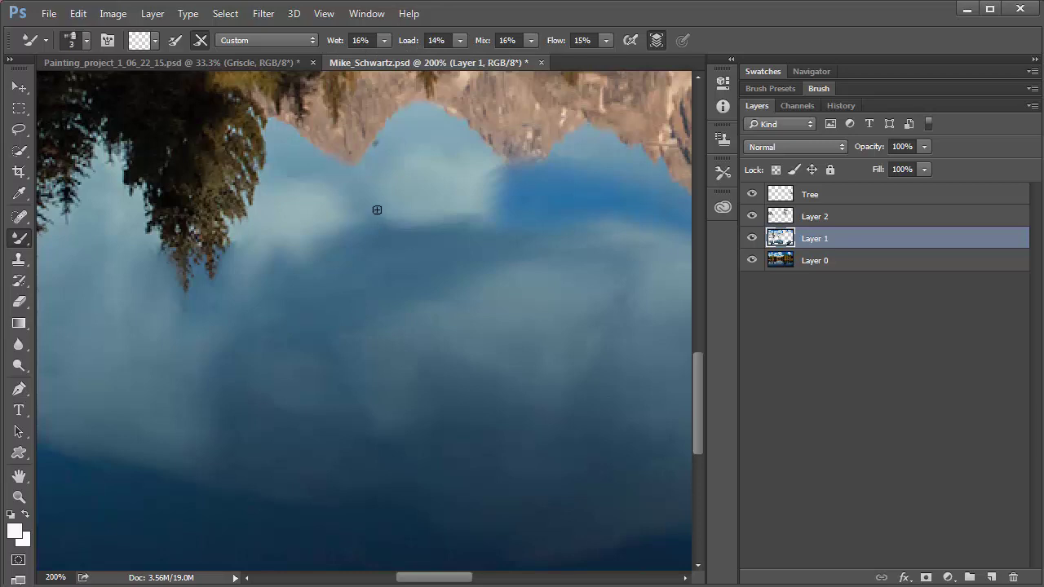
key("bracketright")
key("bracketright")
key("bracketright")
key("bracketright")
key("bracketright")
key("bracketright")
key("bracketright")
key("bracketright")
key("bracketright")
key("bracketright")
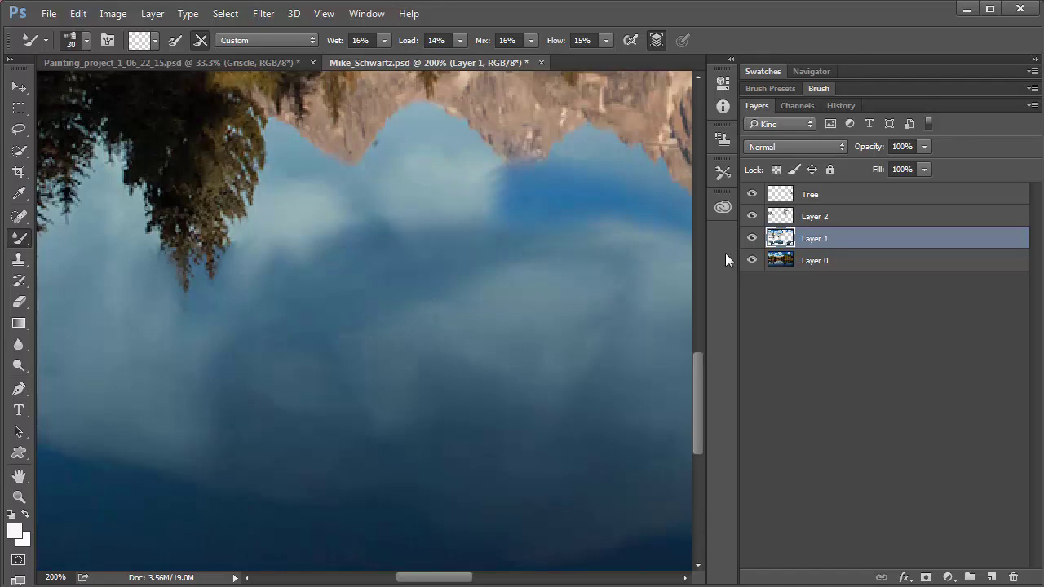
left_click(819, 89)
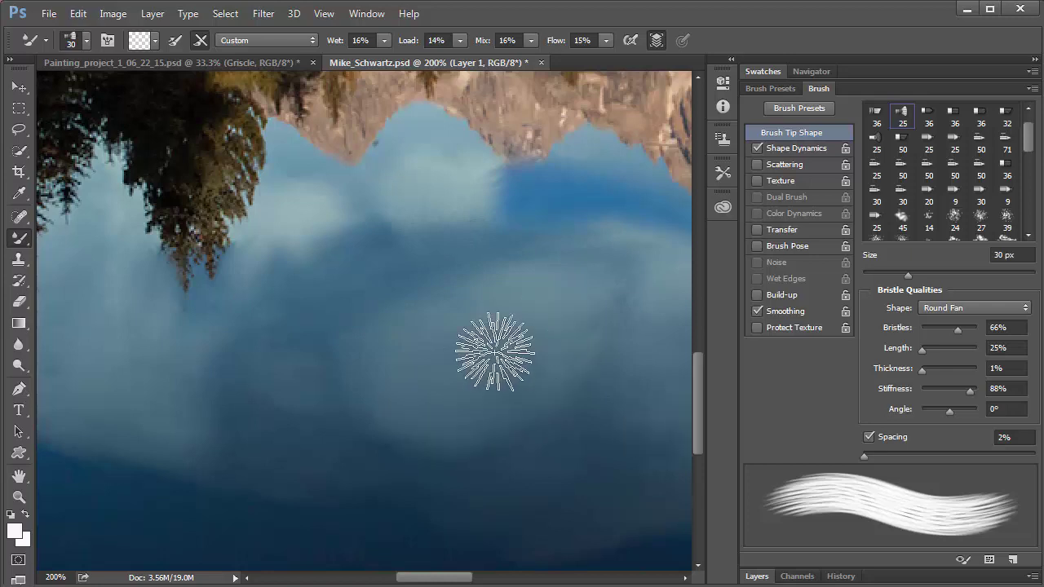
key("space")
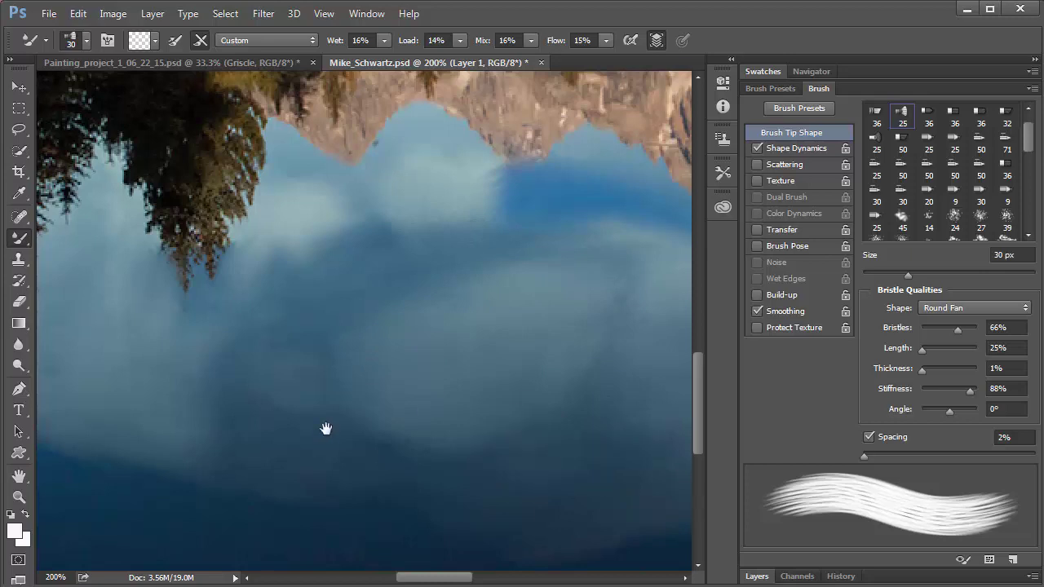
left_click_drag(326, 429, 513, 467)
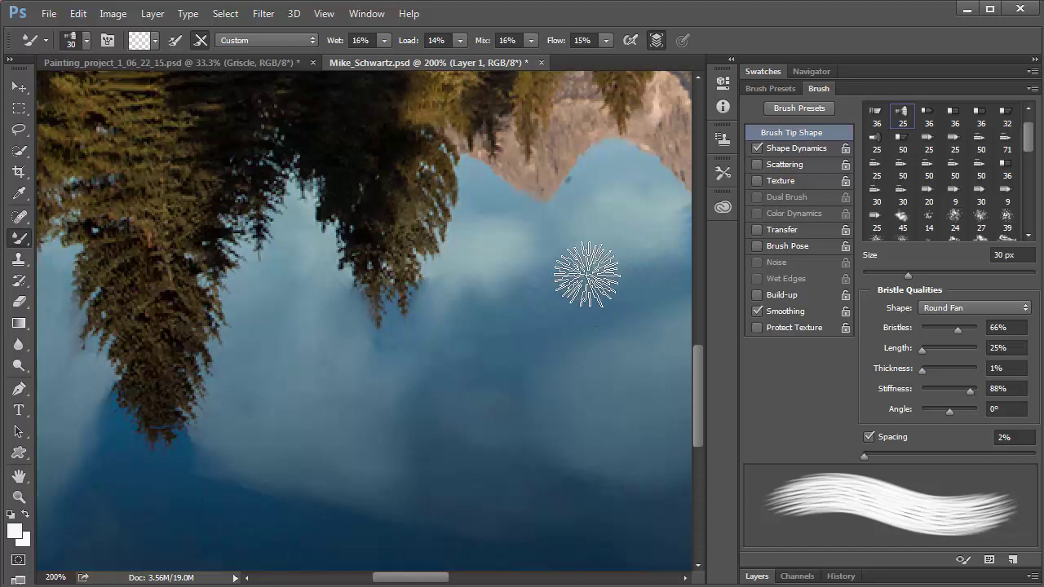
key("bracketleft")
key("bracketleft")
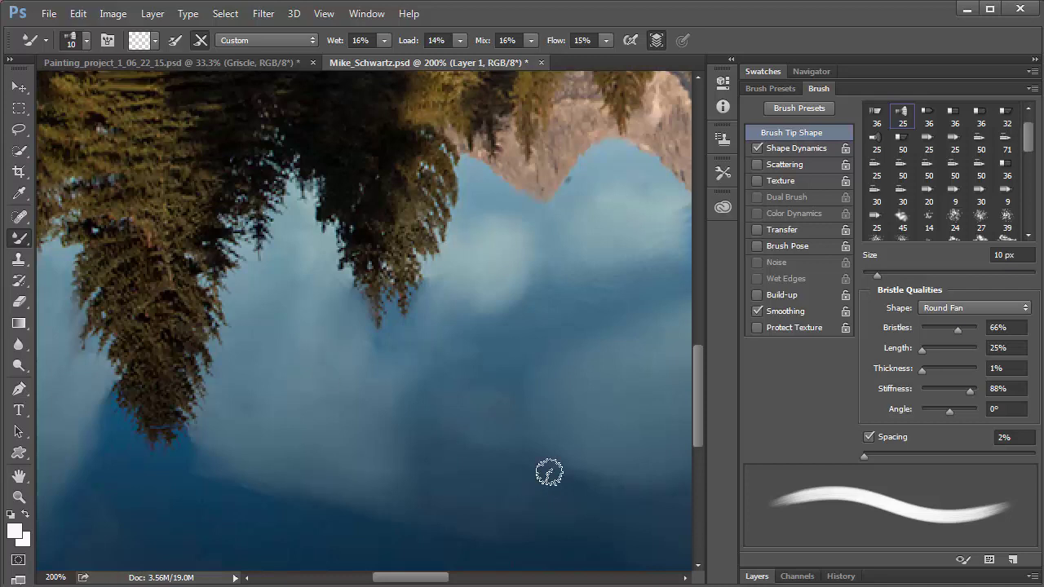
key("ctrl+minus")
key("ctrl+minus")
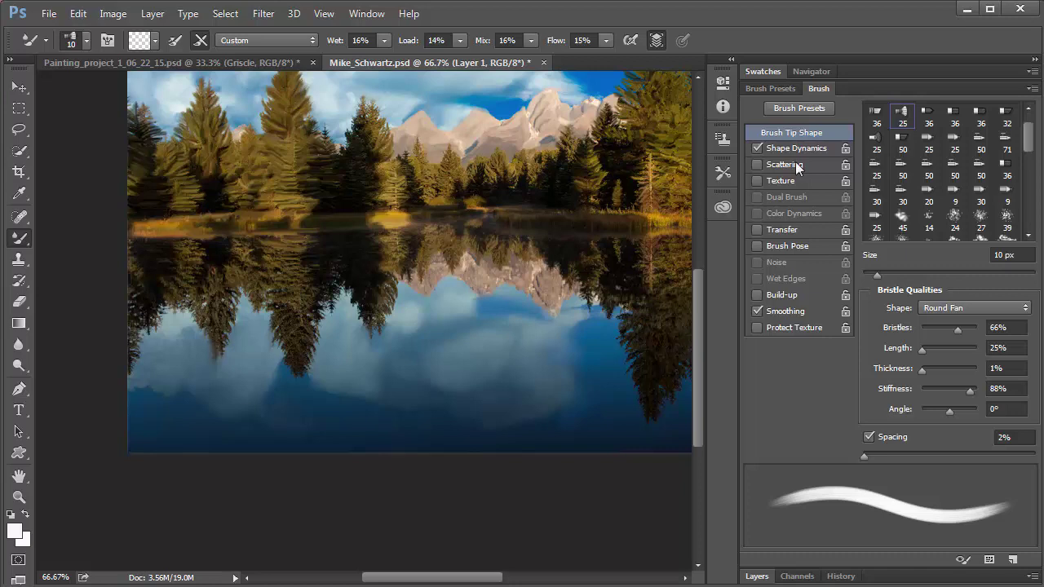
left_click(757, 576)
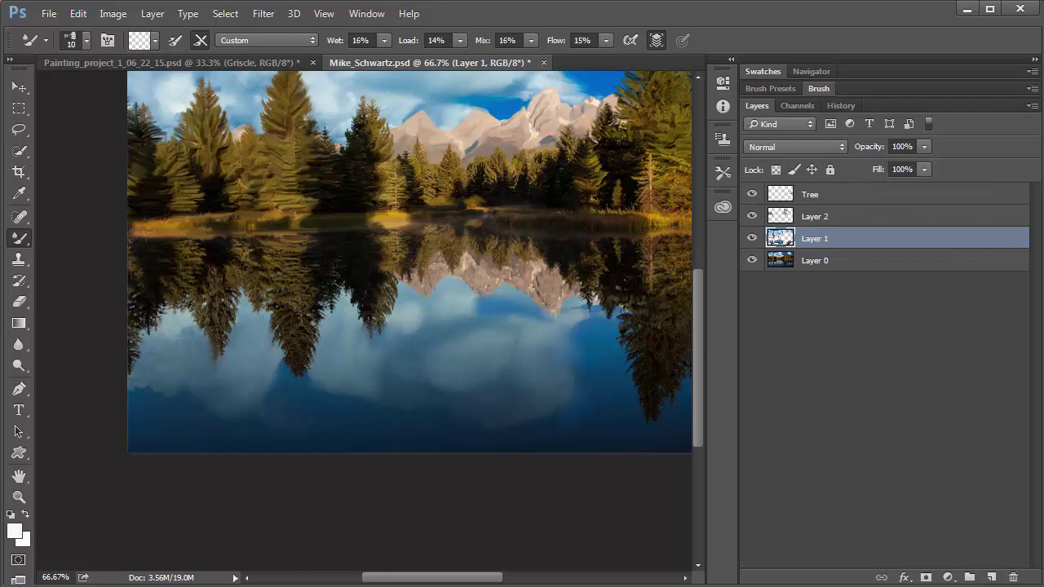
Set the Eraser to 30% opacity and partly erase the water and cloud reflections on Layer 1
key("e")
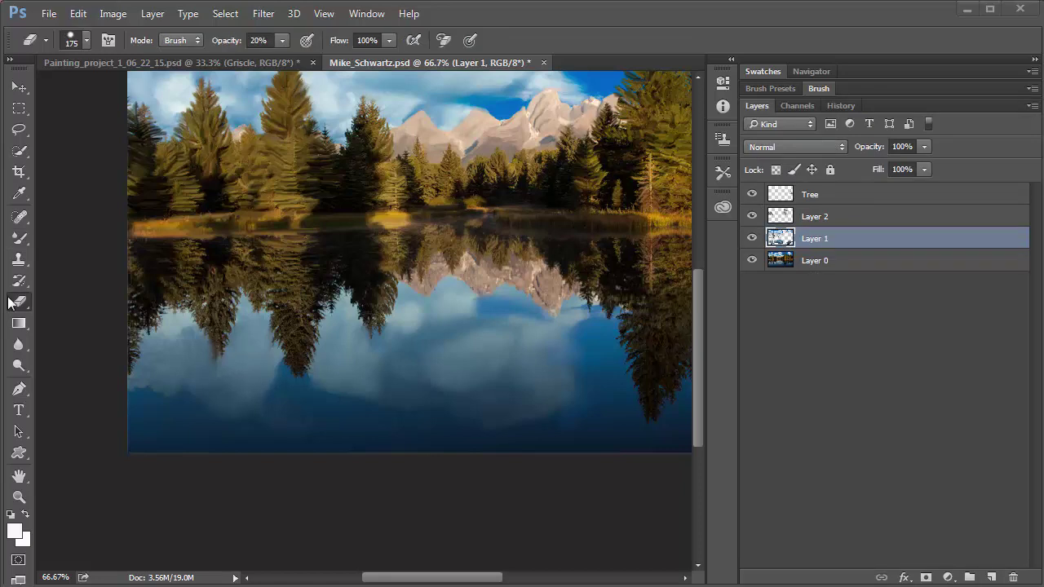
left_click(282, 41)
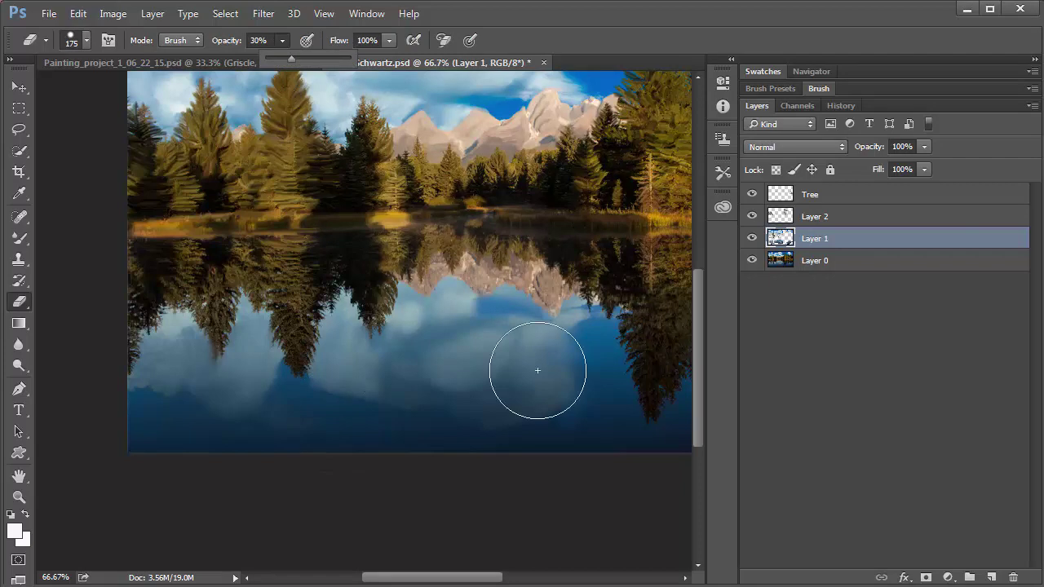
left_click(772, 243)
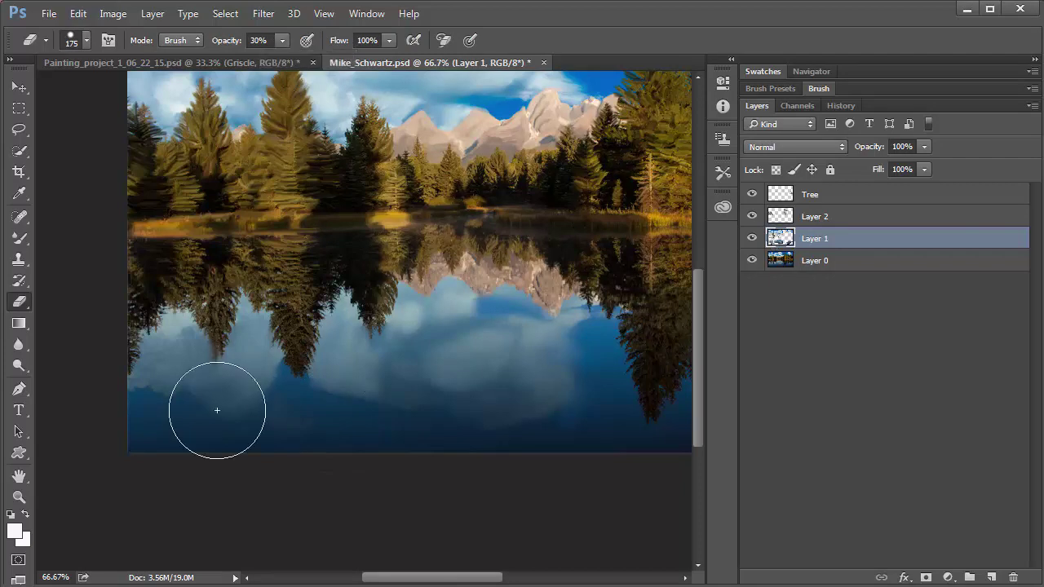
mouse_move(247, 419)
left_mouse_down()
mouse_move(236, 392)
mouse_move(246, 358)
mouse_move(264, 349)
mouse_move(254, 382)
mouse_move(275, 395)
mouse_move(167, 390)
mouse_move(331, 400)
left_mouse_up()
mouse_move(499, 367)
left_mouse_down()
mouse_move(466, 384)
mouse_move(443, 373)
mouse_move(530, 378)
mouse_move(540, 404)
mouse_move(403, 427)
left_mouse_up()
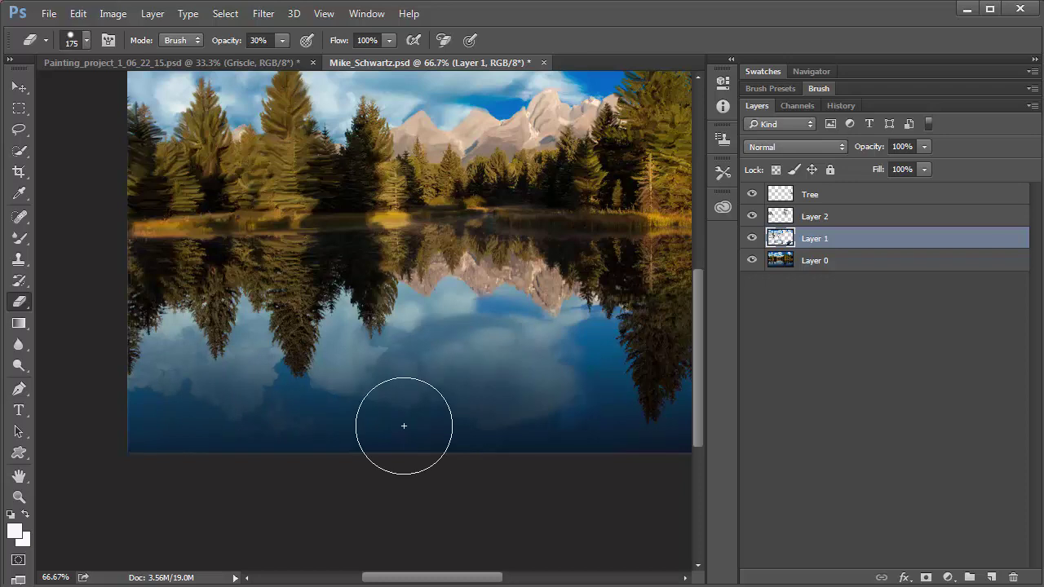
Erase more reflected clouds and several sky patches on Layer 1 to reveal the deep blue sky
left_click(752, 238)
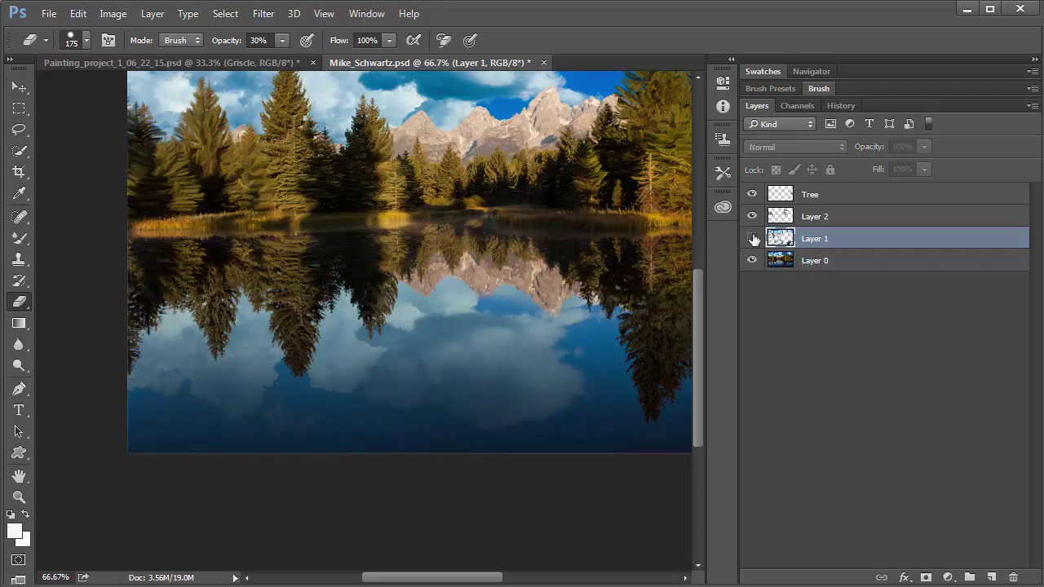
left_click(752, 238)
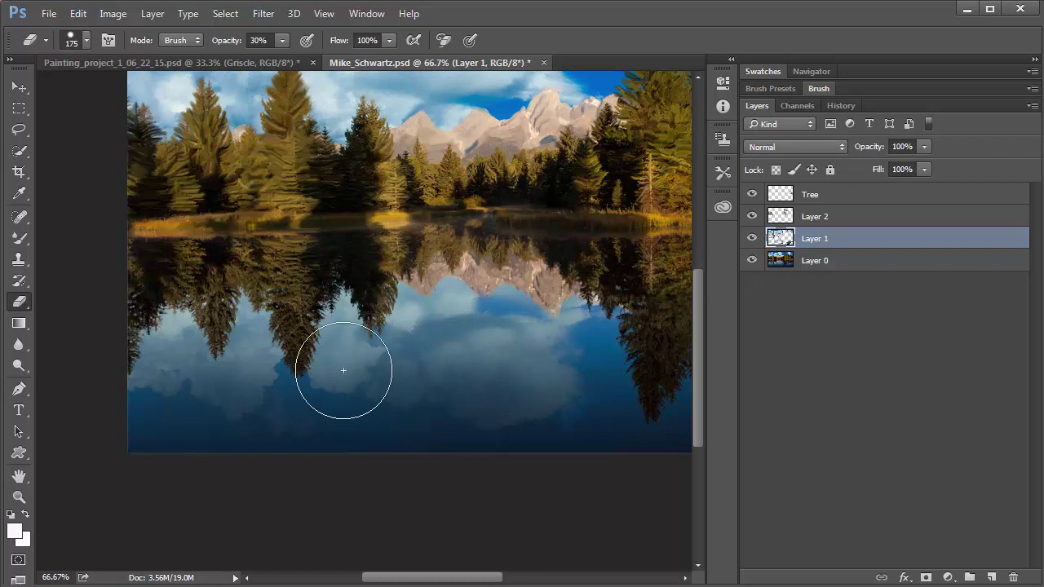
mouse_move(407, 299)
left_mouse_down()
mouse_move(465, 345)
mouse_move(413, 378)
mouse_move(411, 315)
mouse_move(291, 373)
mouse_move(221, 385)
mouse_move(378, 408)
mouse_move(509, 406)
mouse_move(191, 384)
left_mouse_up()
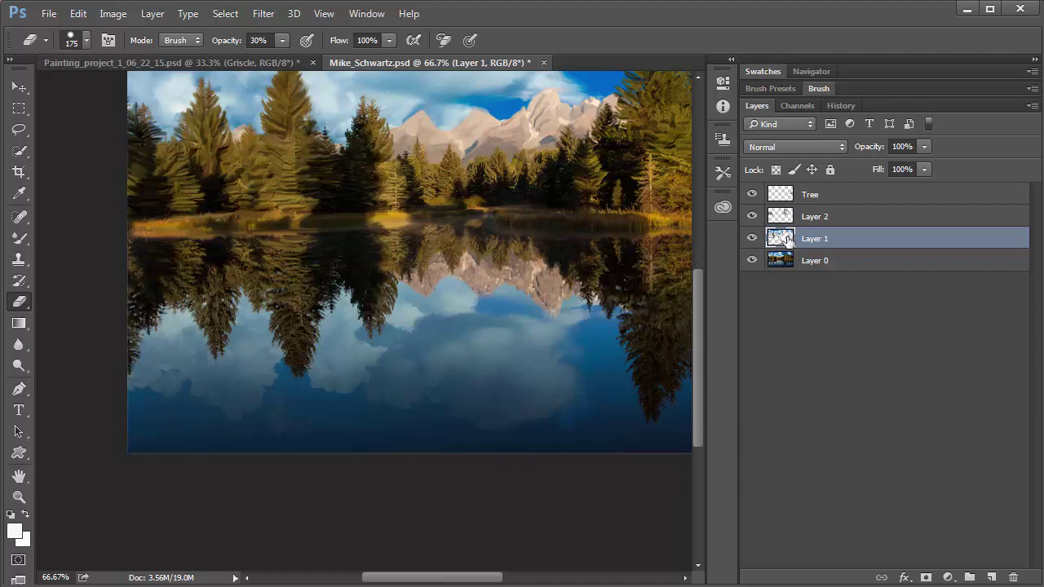
mouse_move(351, 95)
left_mouse_down()
mouse_move(509, 98)
mouse_move(488, 94)
left_mouse_up()
left_click_drag(361, 96, 347, 97)
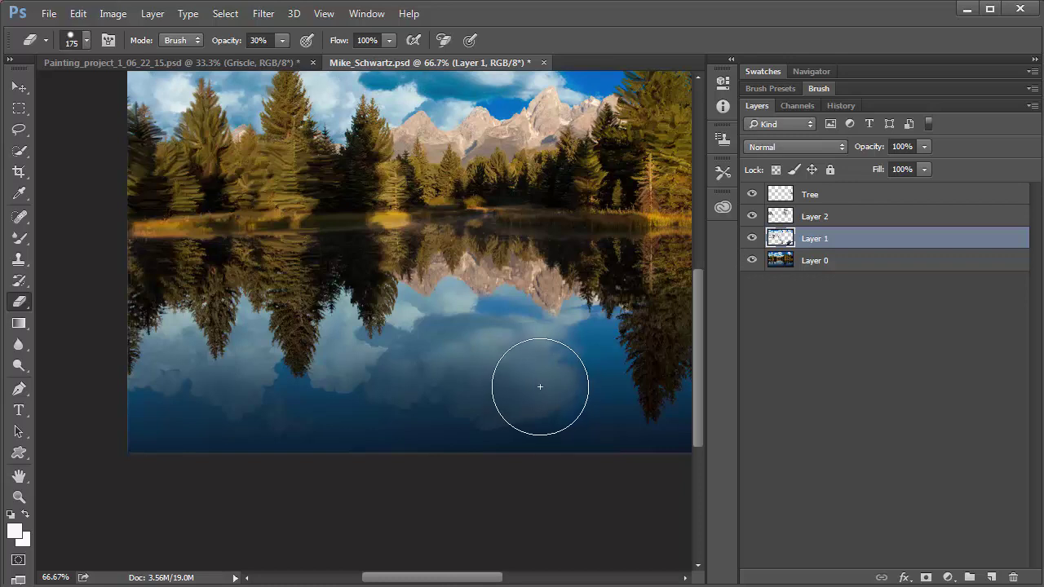
left_click_drag(454, 106, 510, 97)
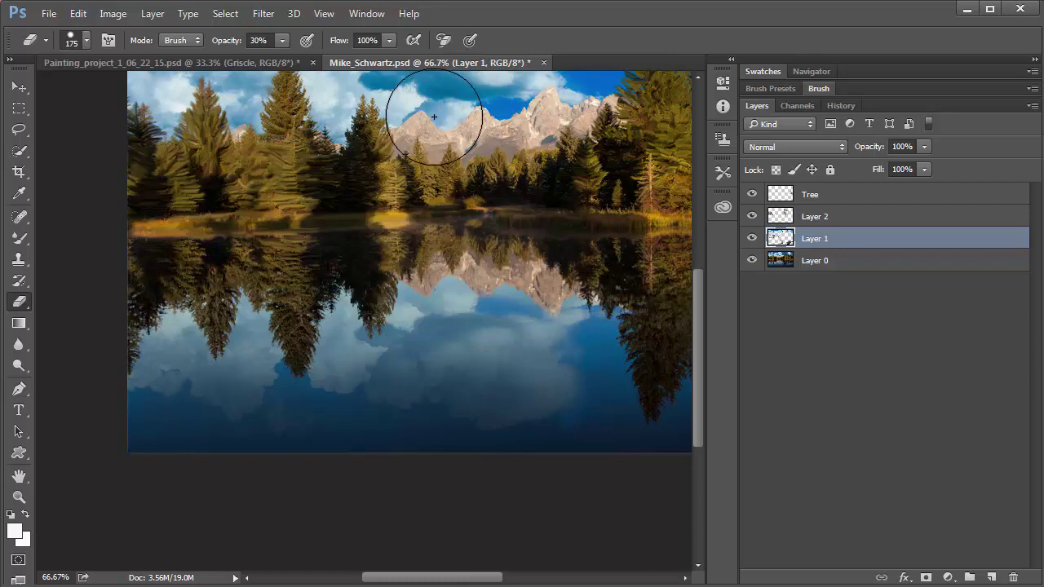
left_click_drag(427, 117, 443, 117)
Revert History to the first Eraser state and bring the sky and mountains back into view
left_click(841, 106)
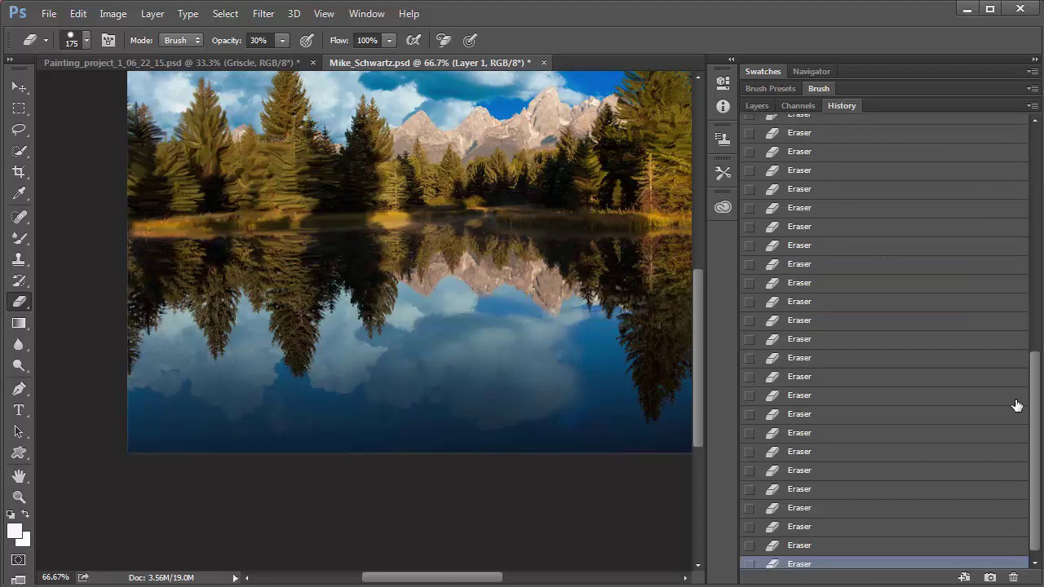
scroll(1018, 146, "up", 10)
scroll(1018, 147, "up", 1)
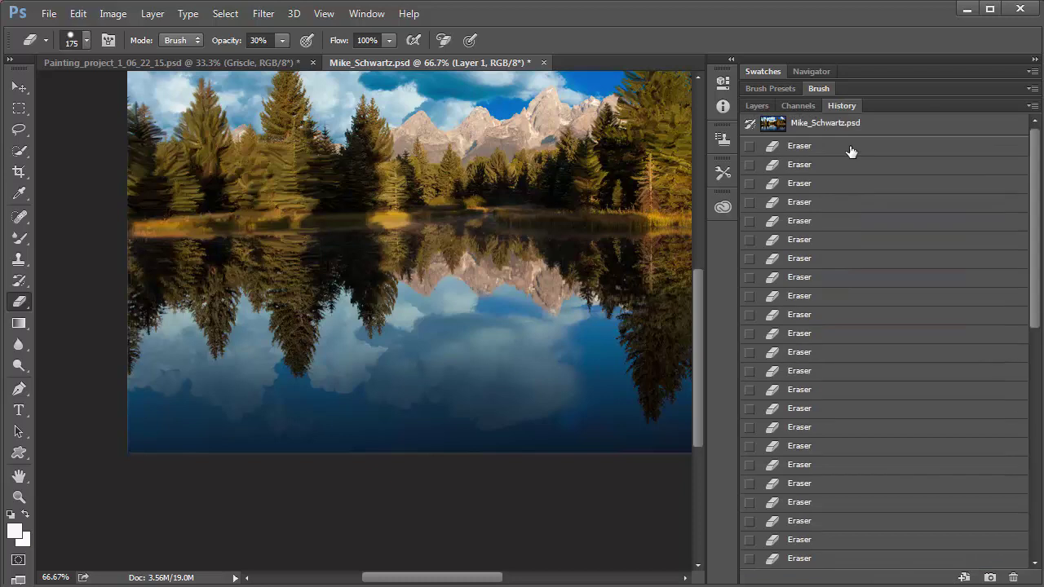
left_click(851, 147)
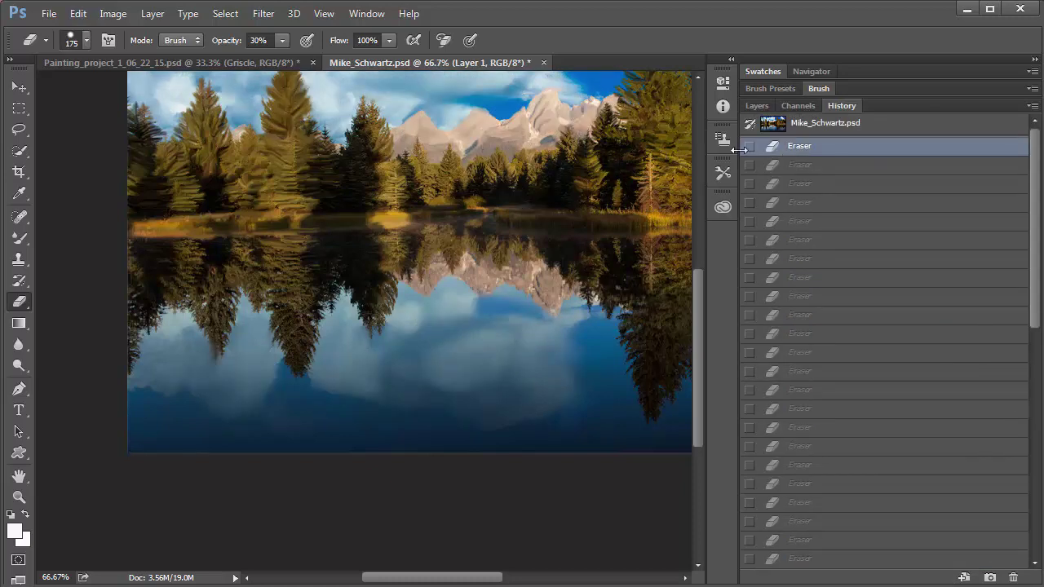
left_click(768, 105)
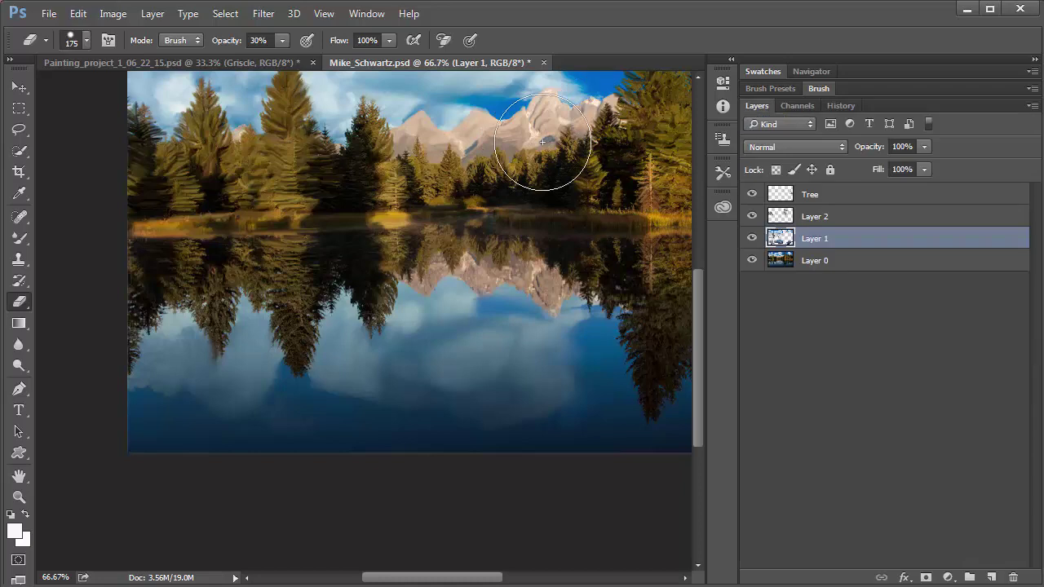
scroll(524, 176, "up", 1)
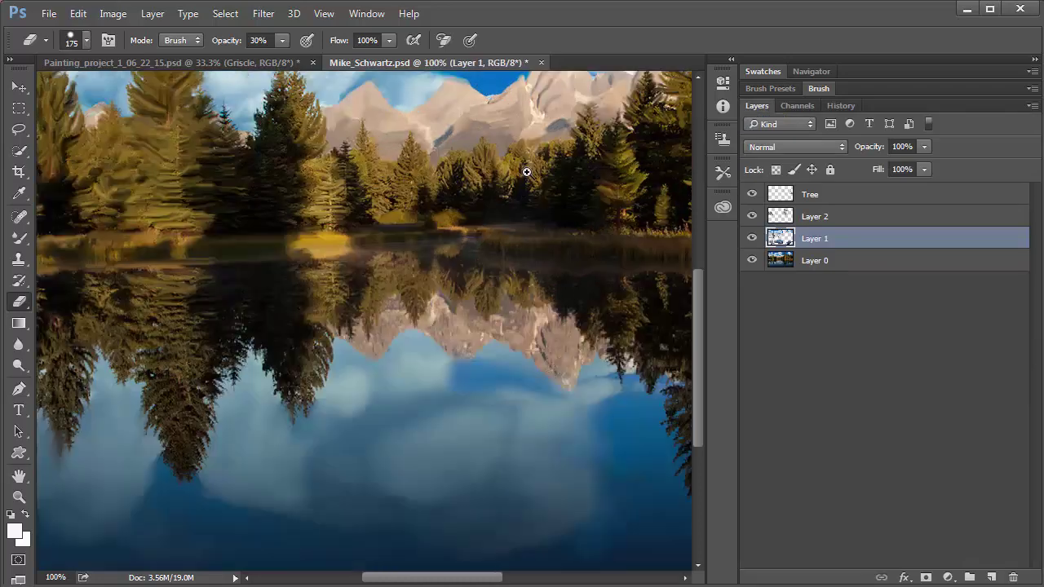
left_click_drag(553, 251, 492, 377)
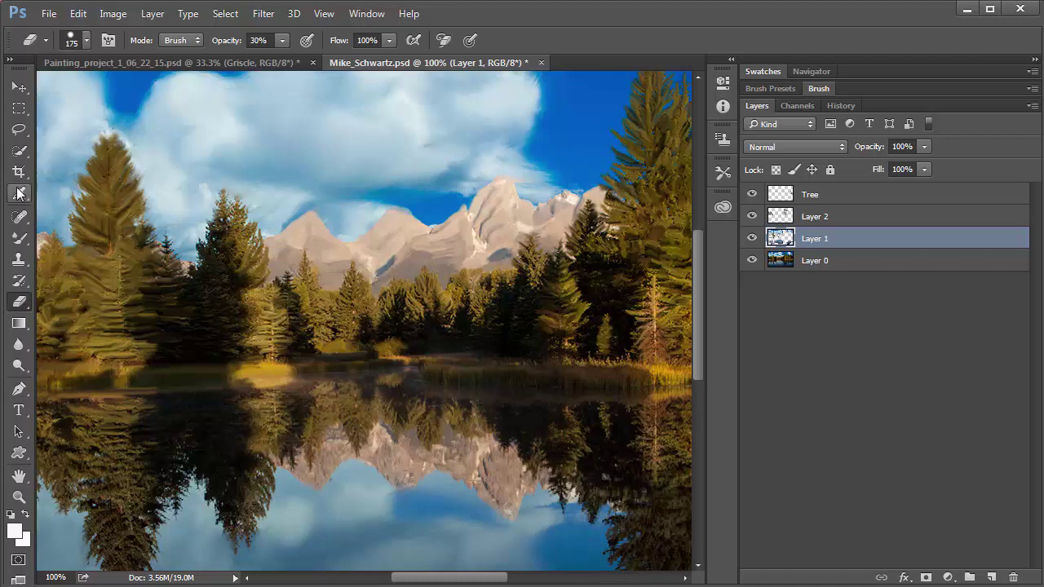
Switch back to the Mixer Brush Tool for blending the lake reflection
left_click(20, 238)
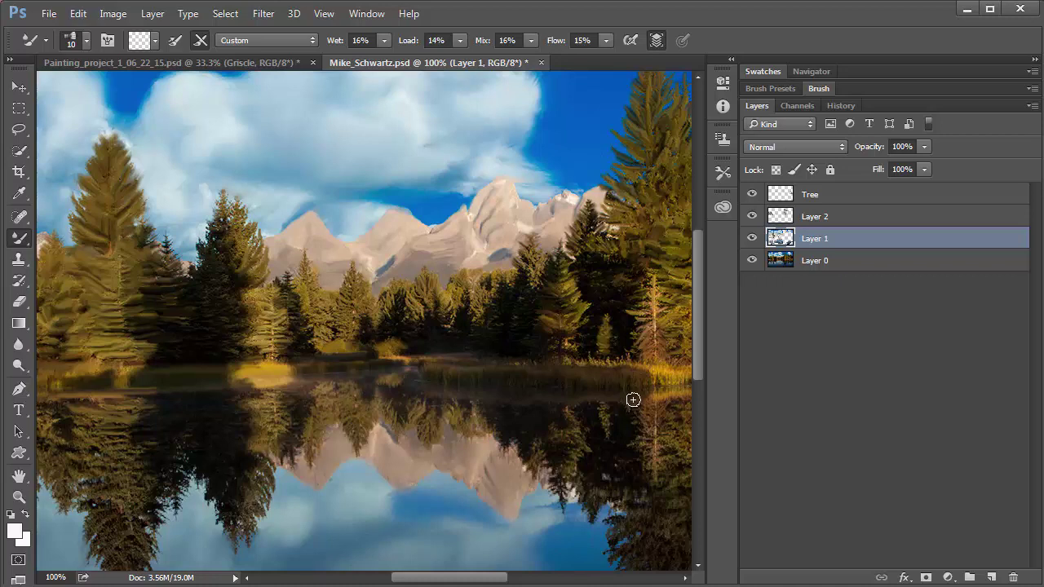
Enlarge the brush preset picker and attempt loading Assorted Brushes, abandoning the save prompt
left_click(79, 41)
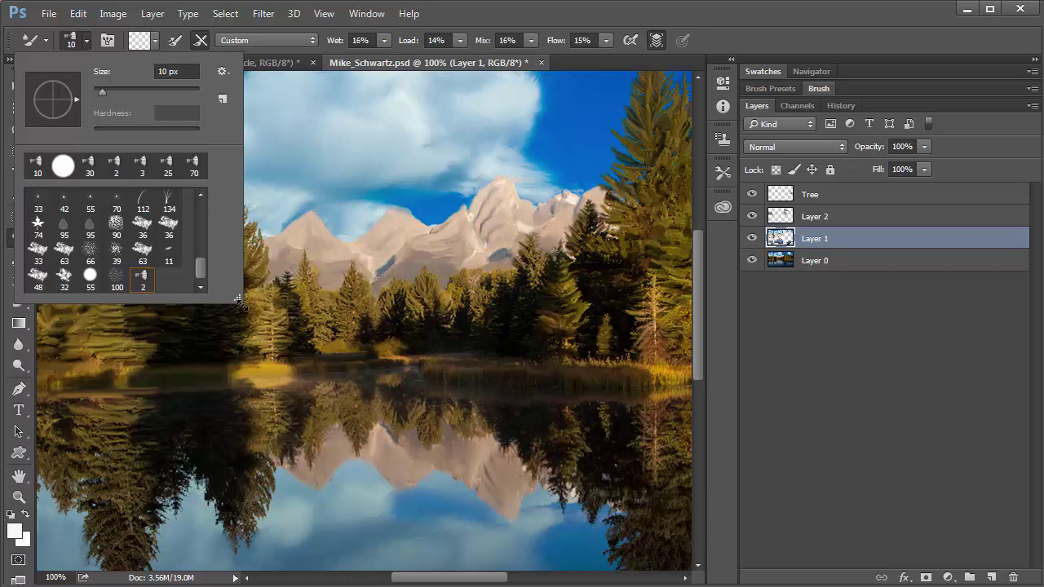
mouse_move(239, 300)
left_mouse_down()
mouse_move(299, 372)
mouse_move(394, 421)
left_mouse_up()
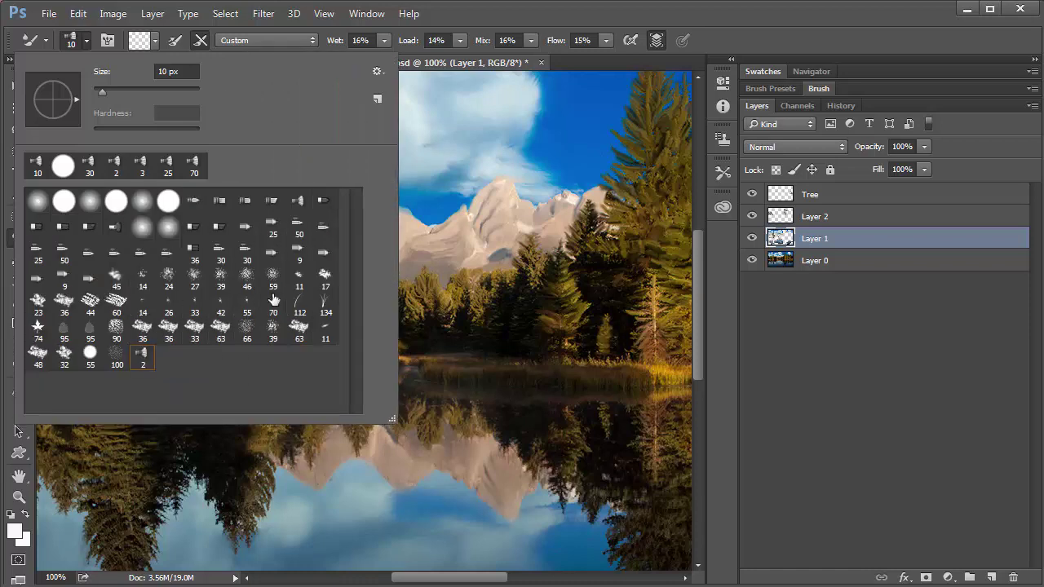
left_click(378, 71)
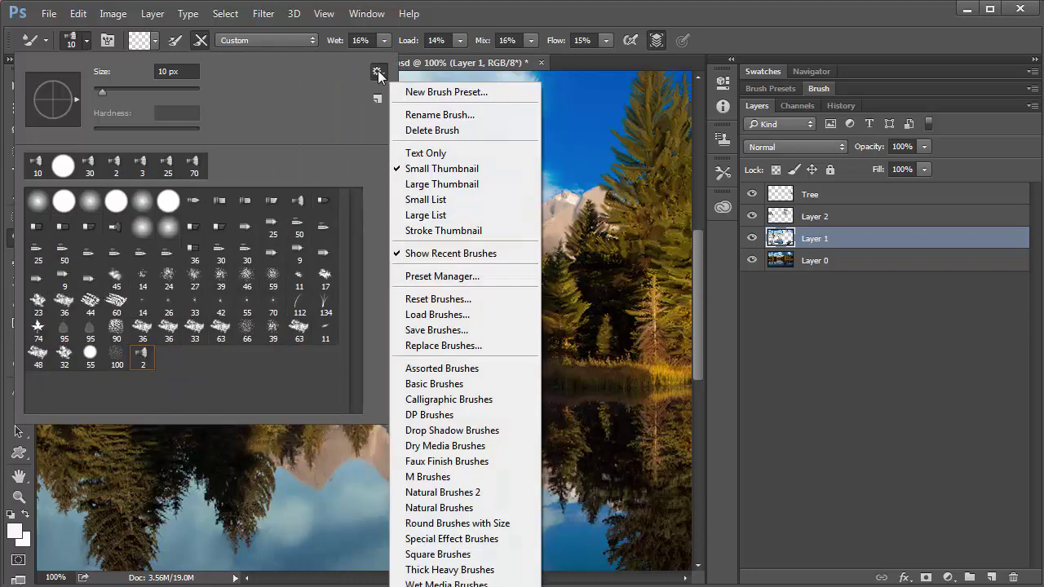
left_click(136, 57)
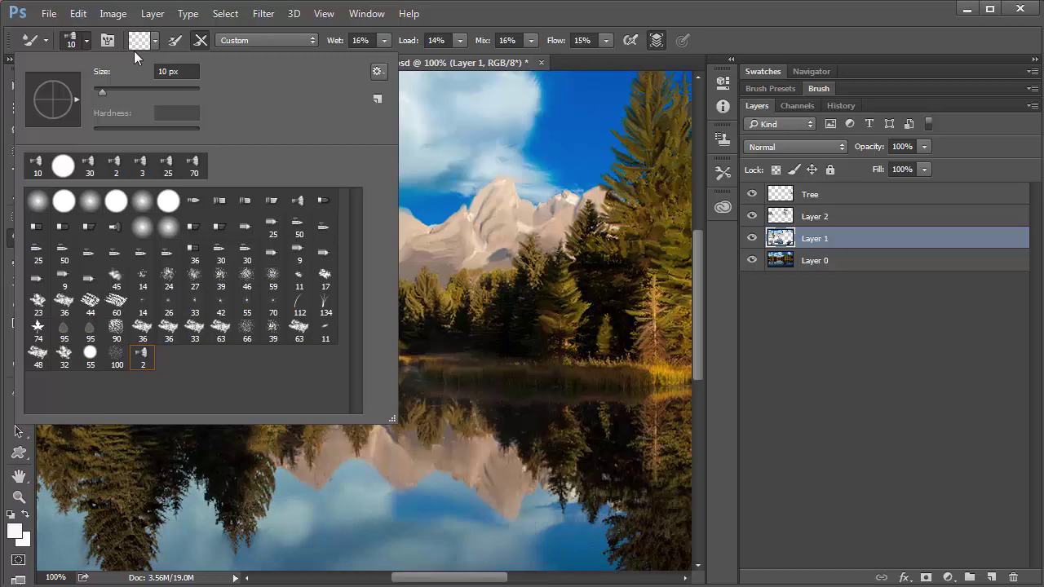
left_click(378, 72)
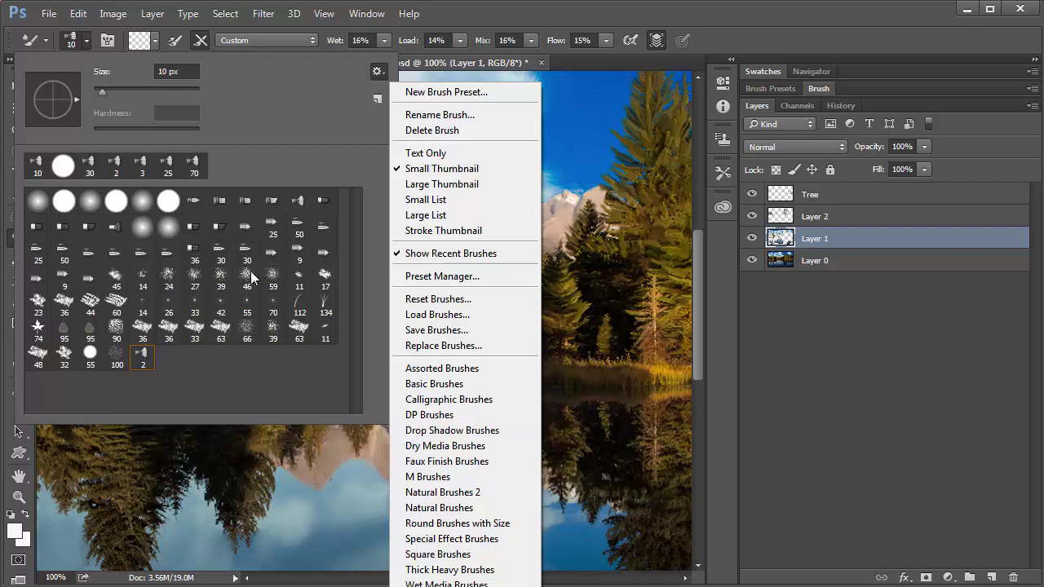
left_click(447, 372)
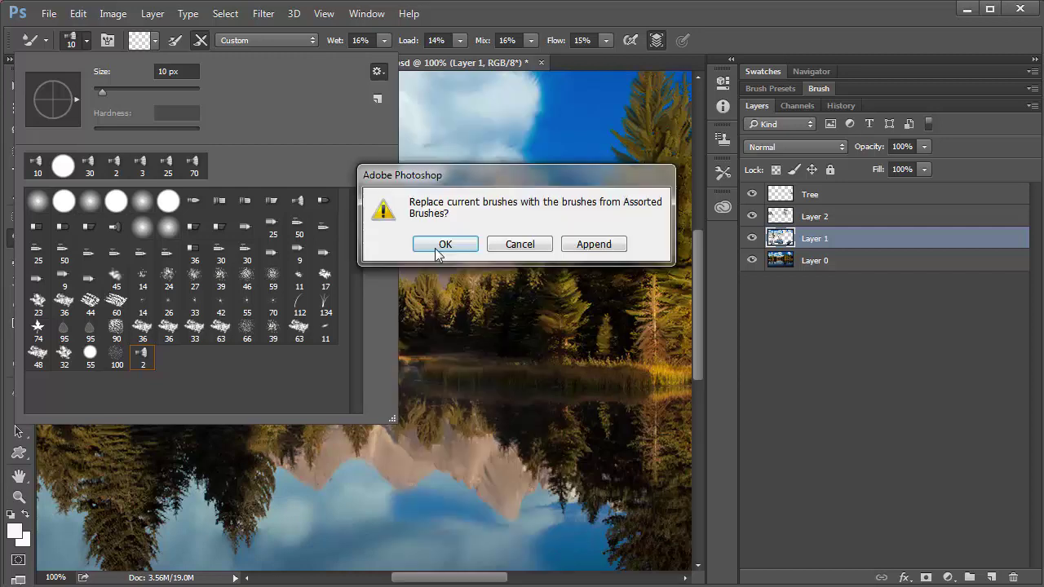
left_click(440, 244)
left_click(441, 245)
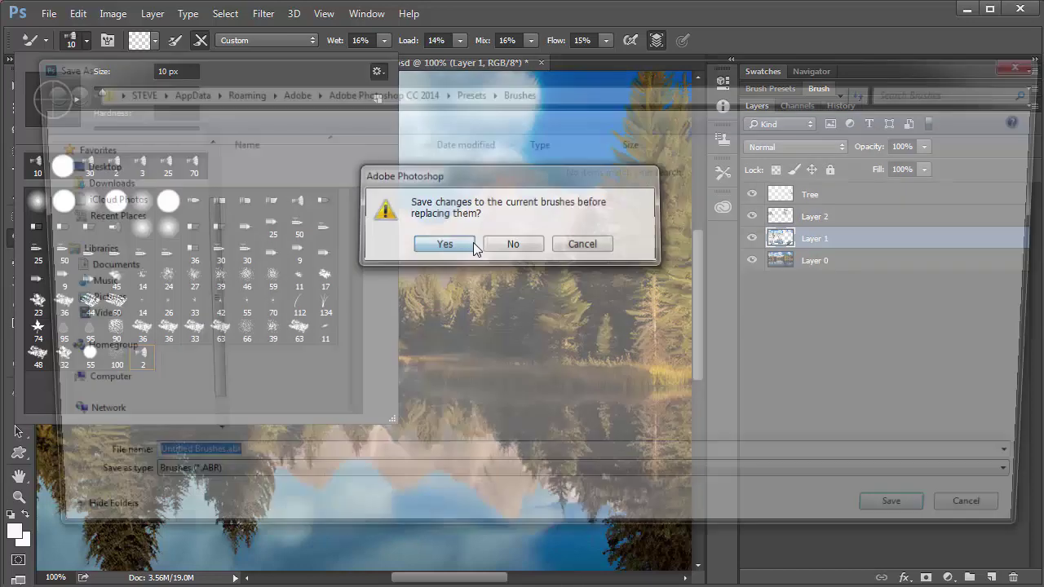
left_click(974, 530)
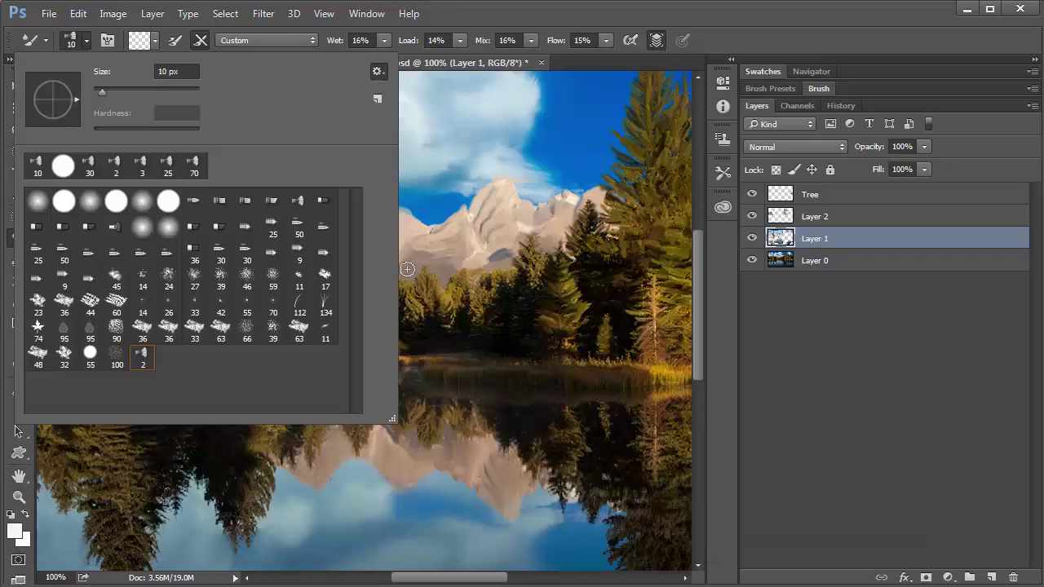
Replace the loaded brushes with the Assorted Brushes set without saving the old ones
left_click(380, 72)
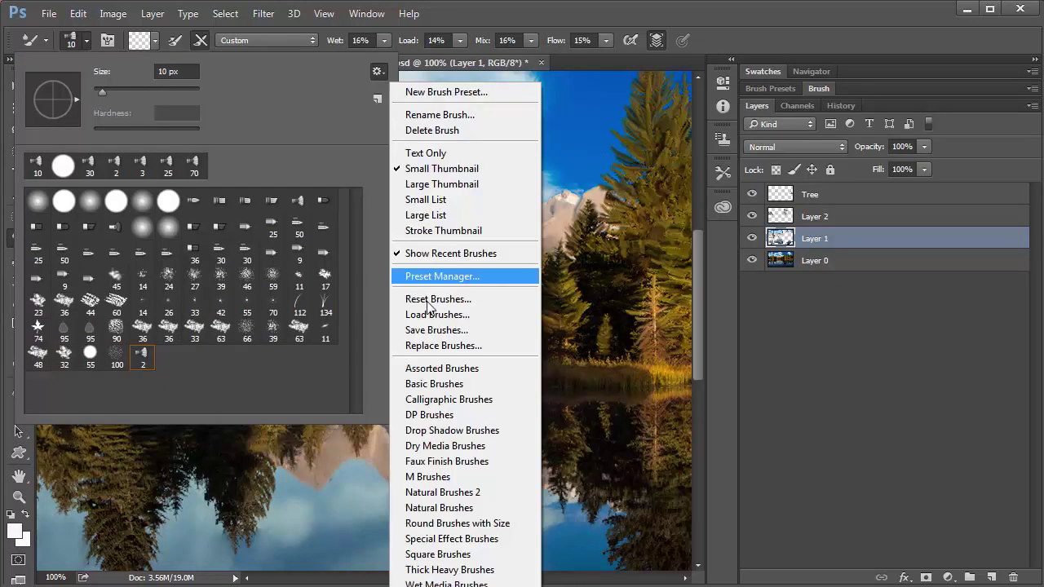
left_click(437, 370)
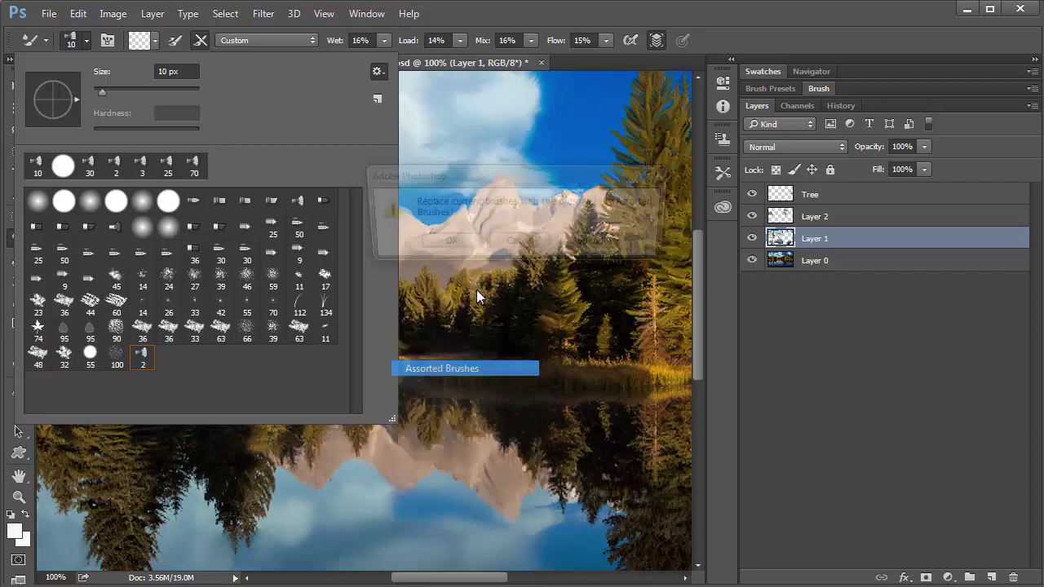
left_click(445, 244)
left_click(530, 247)
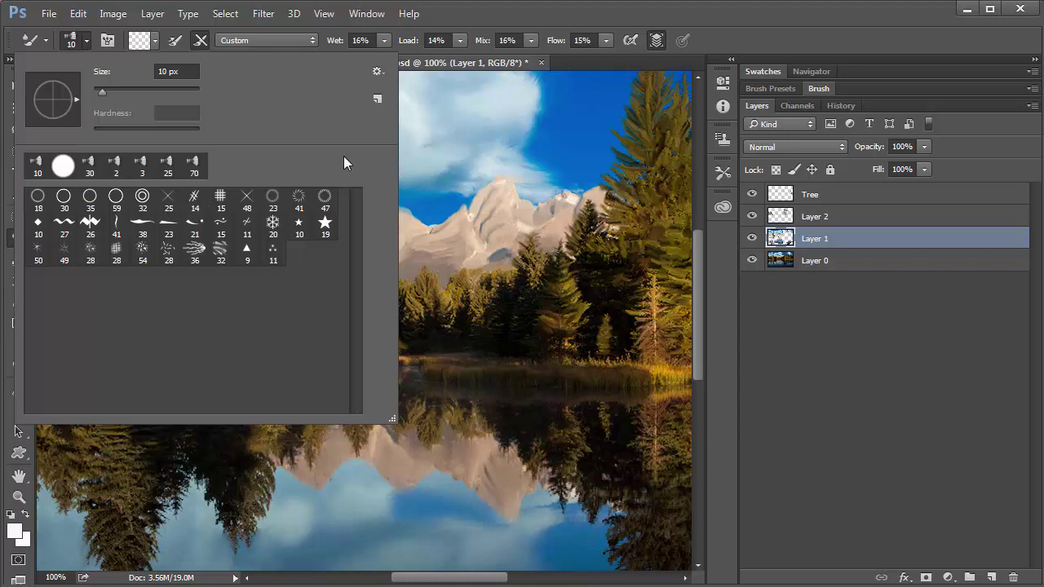
Replace the brush presets with Assorted Brushes, then with Calligraphic Brushes
left_click(379, 73)
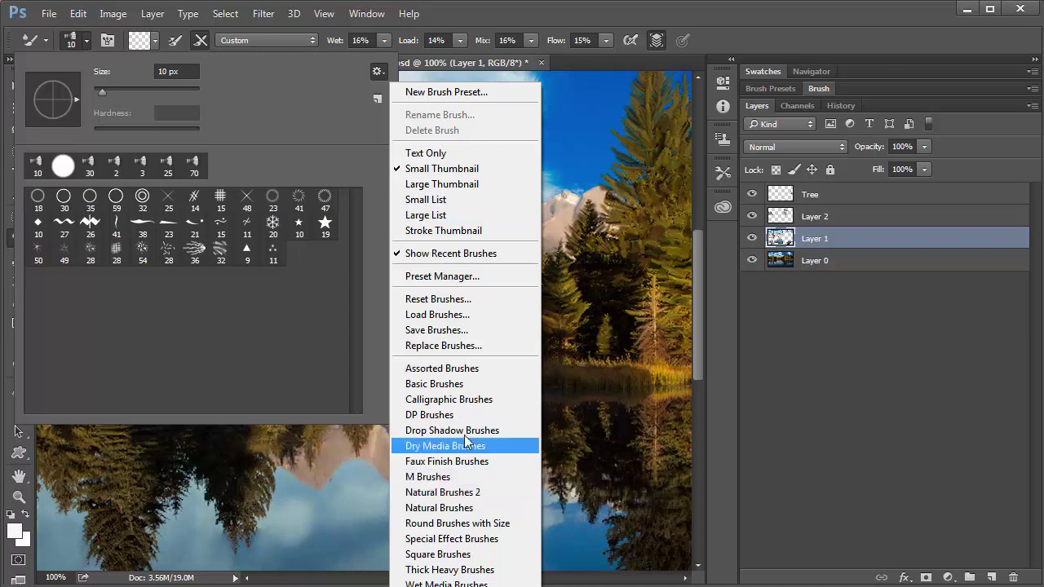
left_click(469, 369)
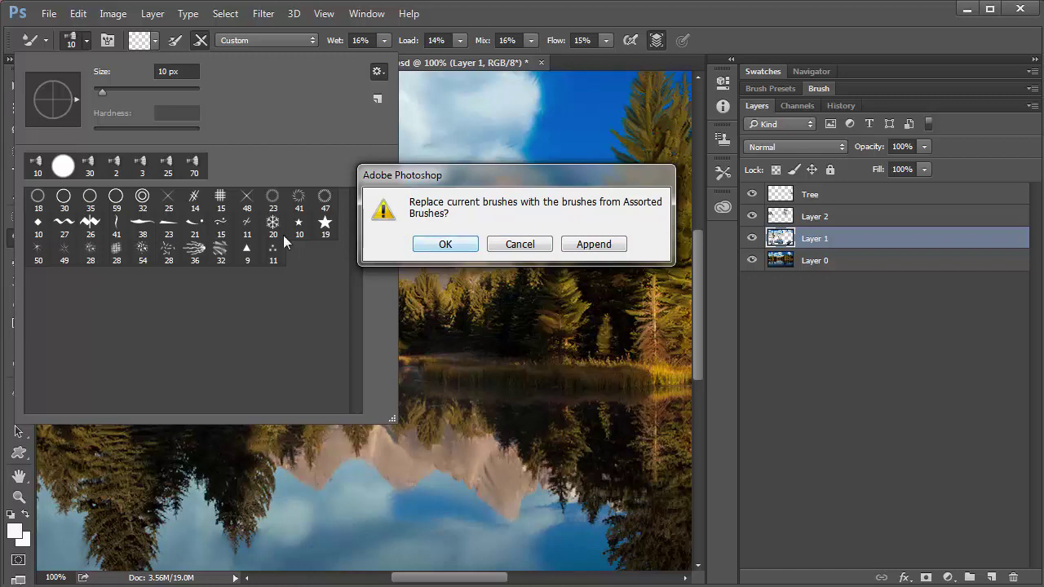
left_click(450, 243)
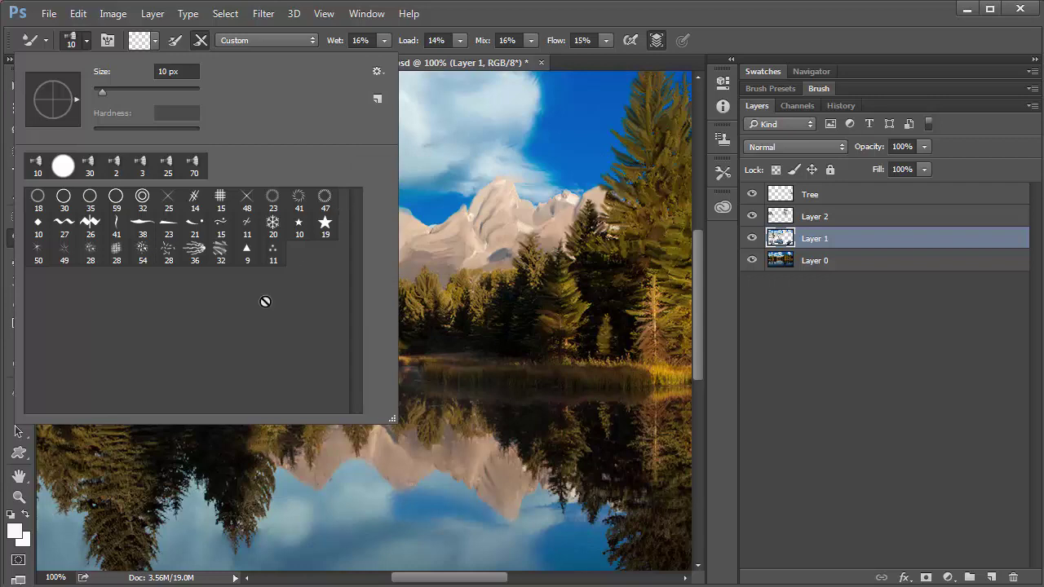
left_click(376, 72)
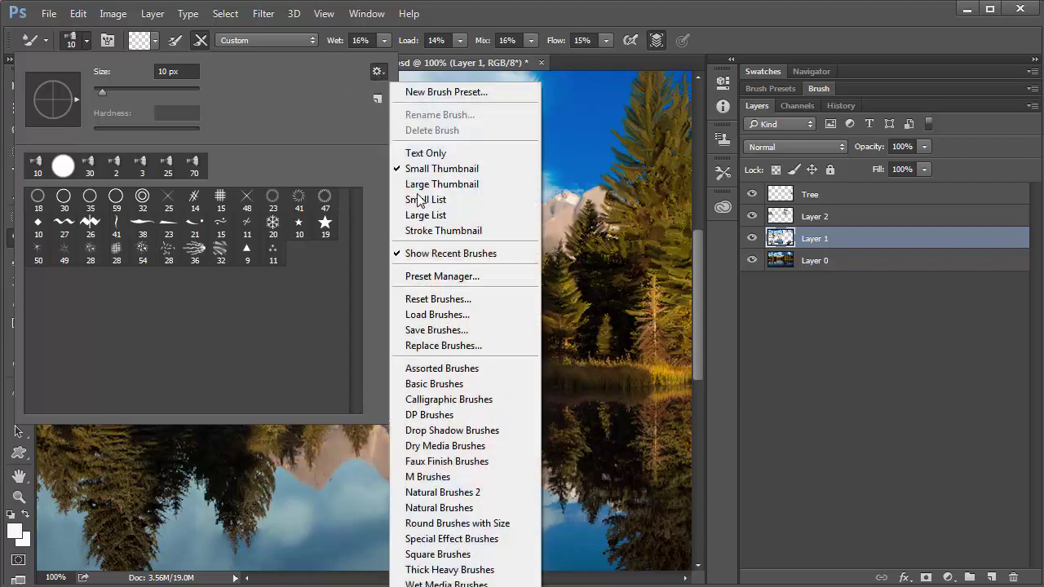
left_click(441, 400)
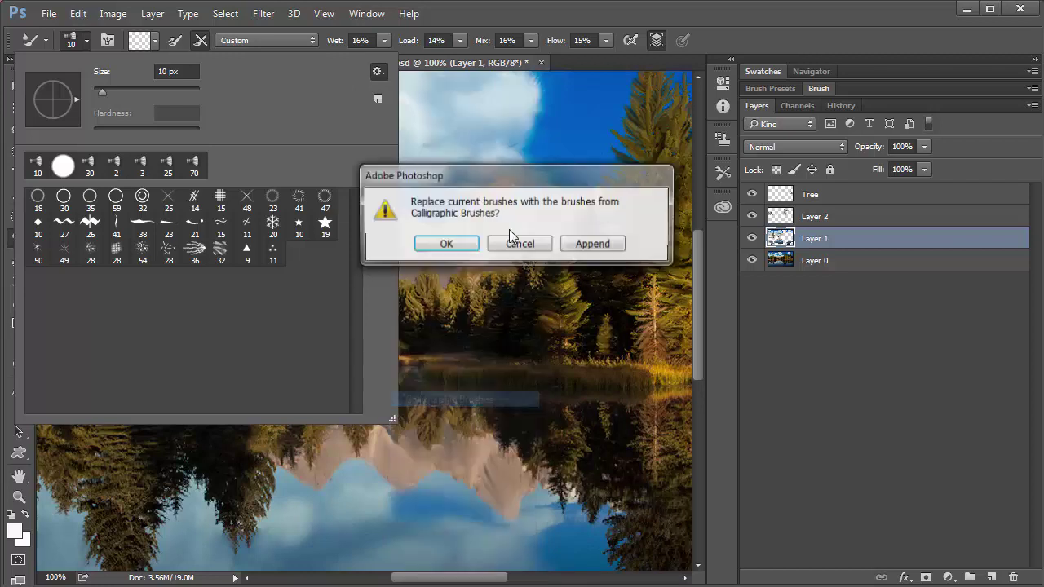
left_click(451, 247)
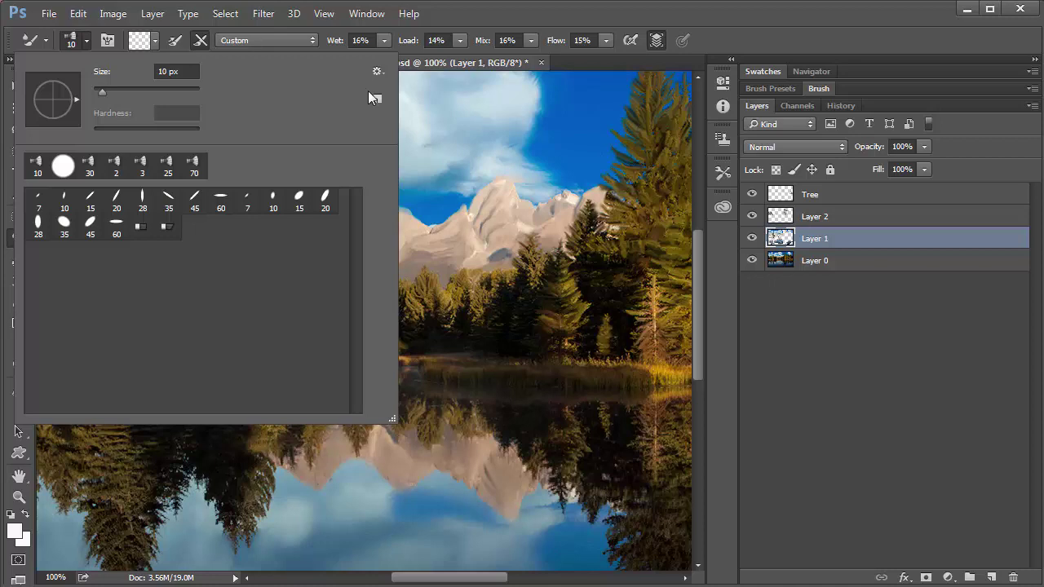
Append the Assorted and Basic Brushes sets and enlarge the picker to show every brush
left_click(377, 71)
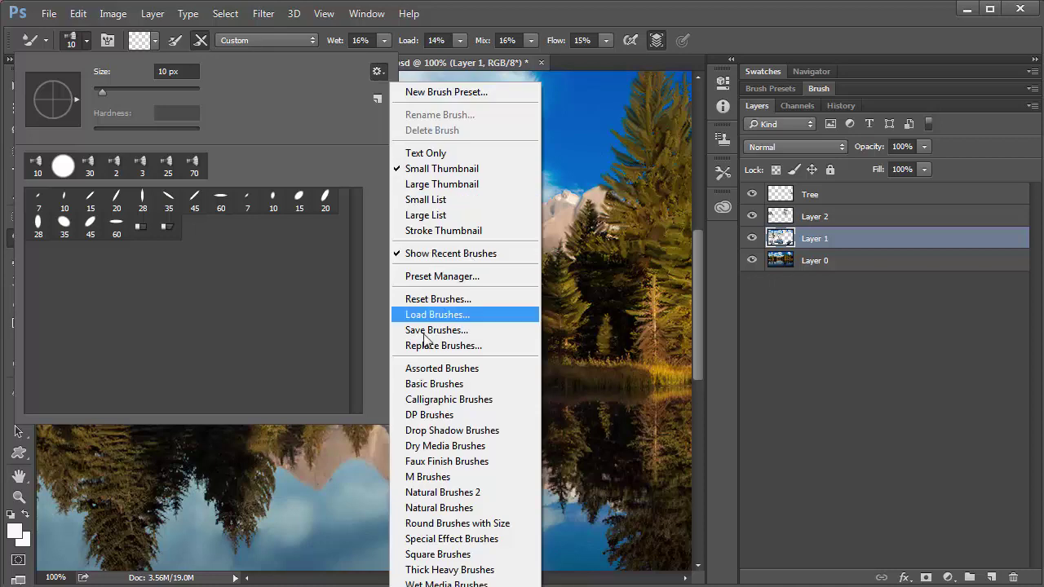
left_click(447, 369)
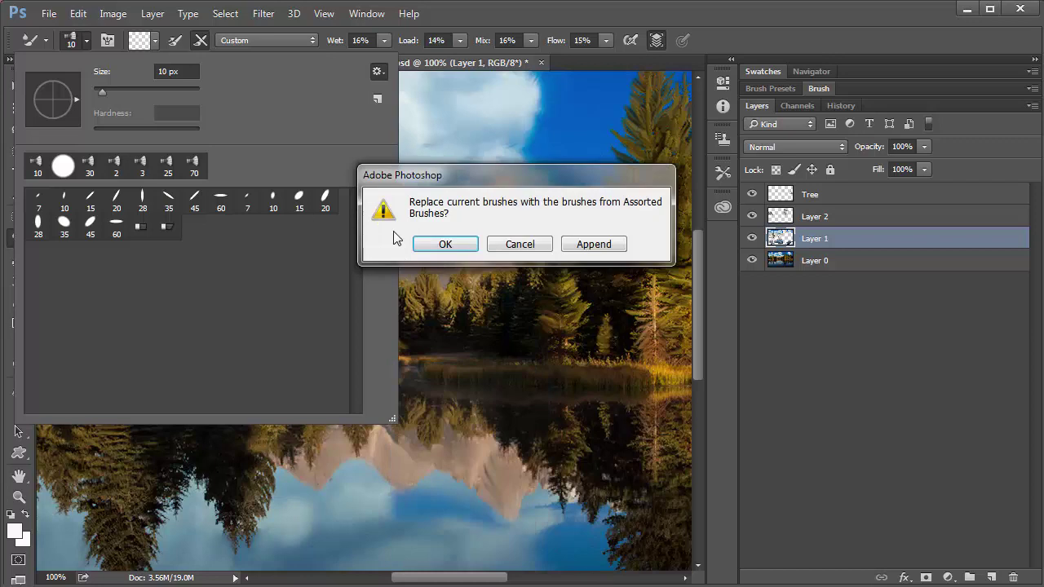
left_click(594, 245)
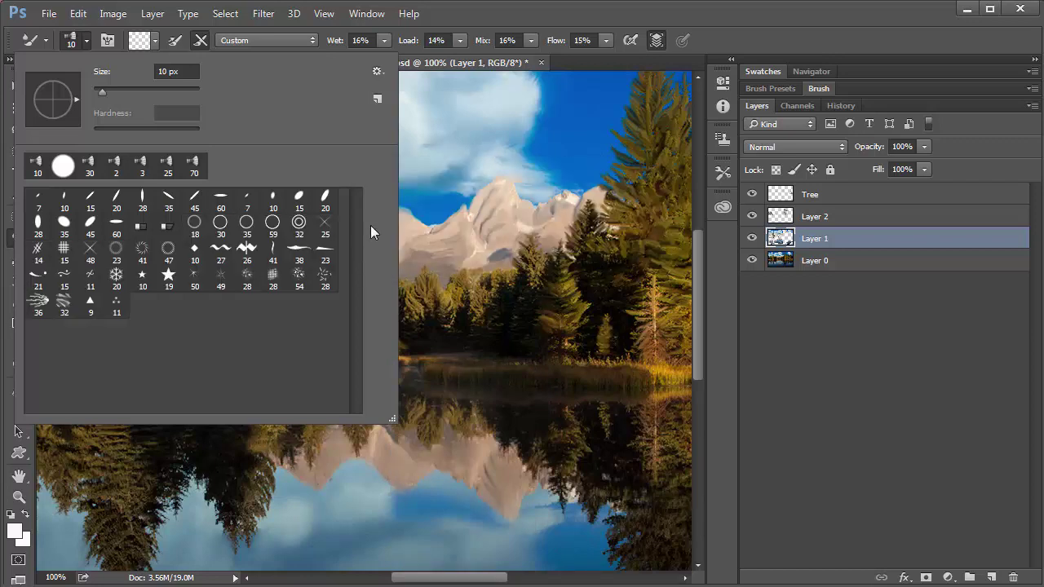
left_click(376, 72)
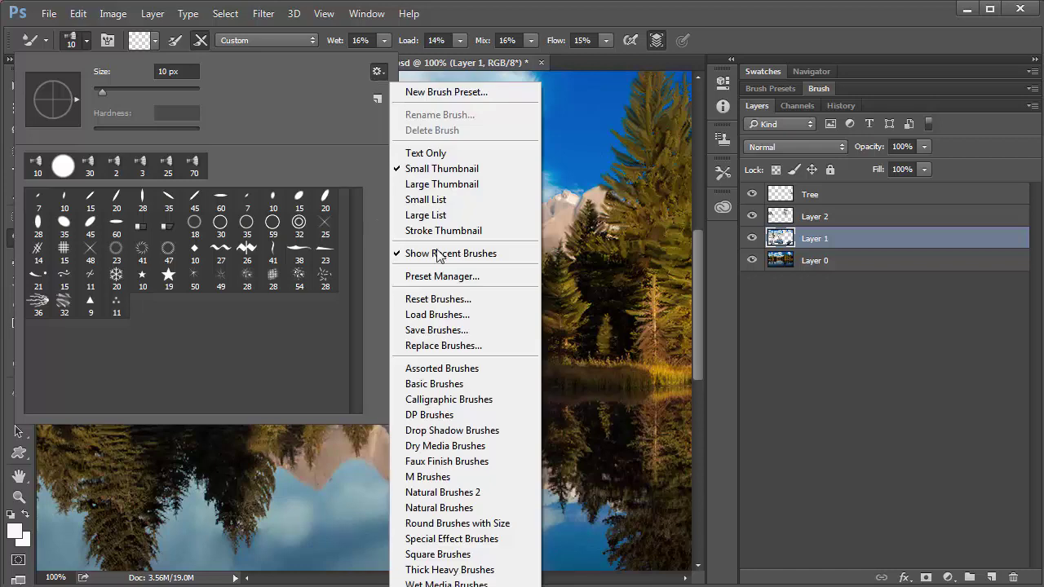
left_click(448, 385)
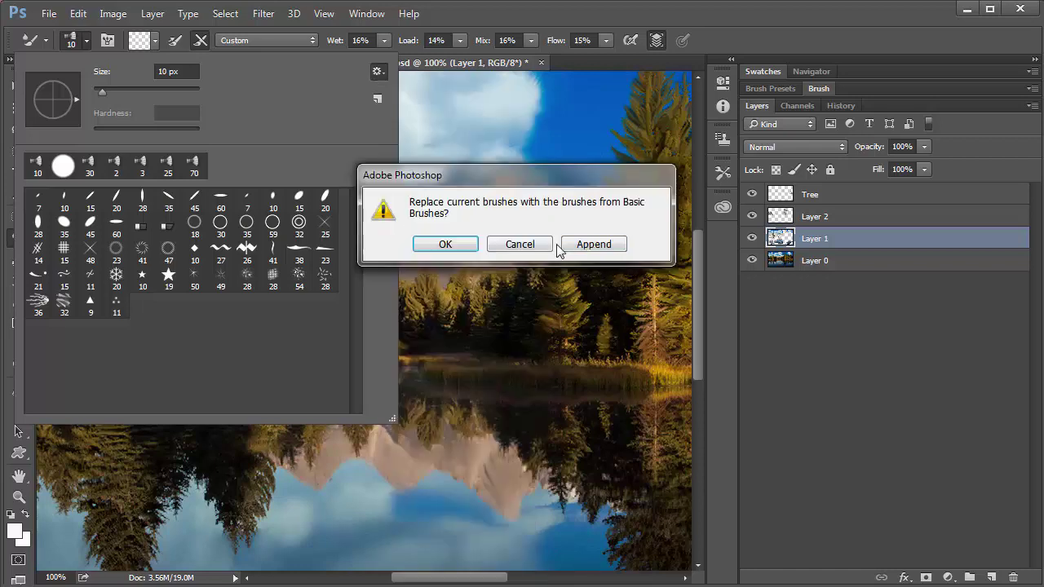
left_click(590, 245)
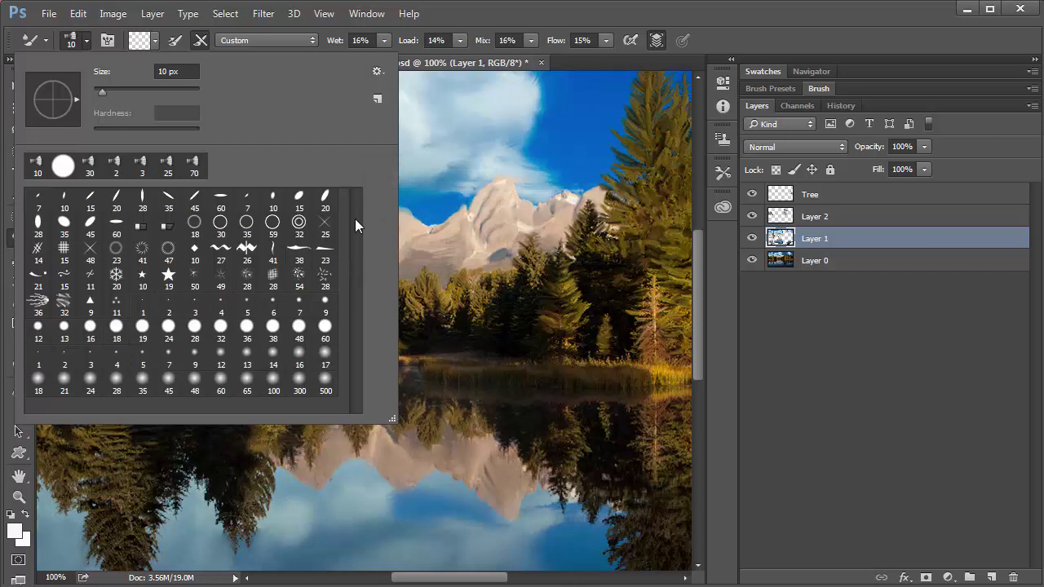
scroll(363, 254, "down", 2)
scroll(363, 254, "up", 1)
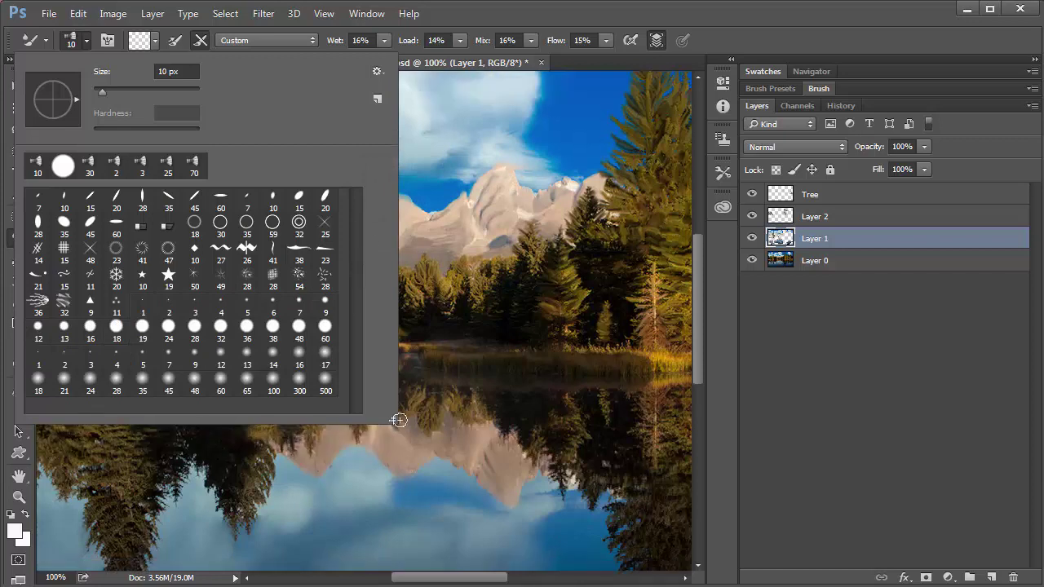
mouse_move(441, 461)
left_mouse_down()
mouse_move(611, 563)
mouse_move(634, 562)
left_mouse_up()
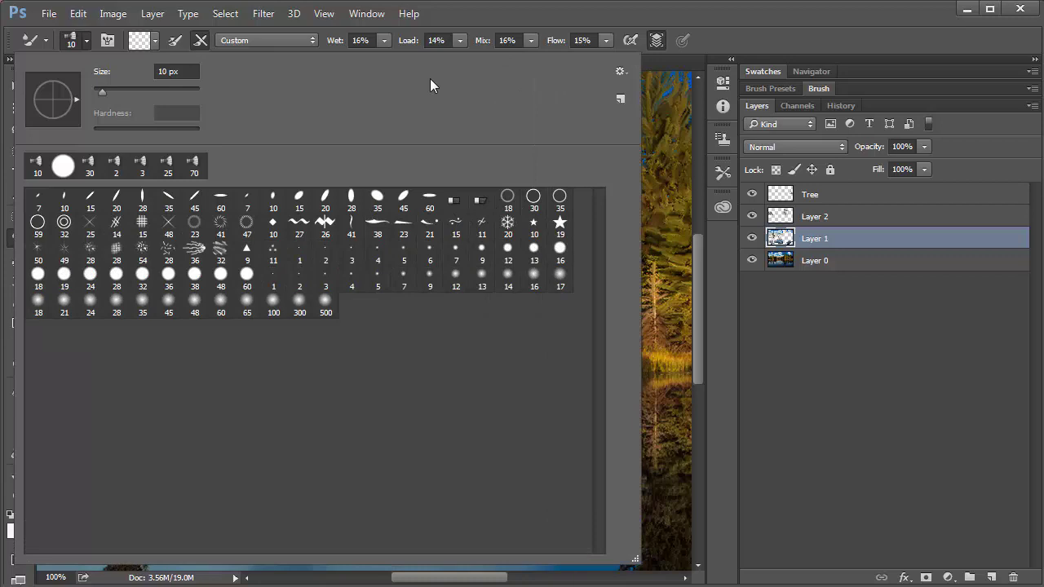
Append the Natural Brushes, Natural Brushes 2 and Dry Media Brushes sets to the presets
left_click(620, 70)
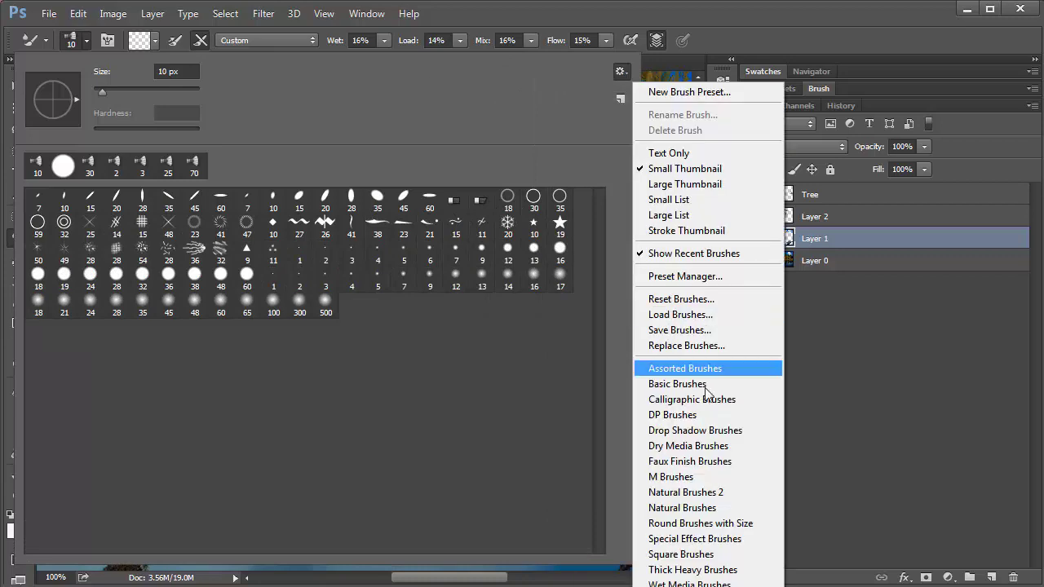
left_click(705, 509)
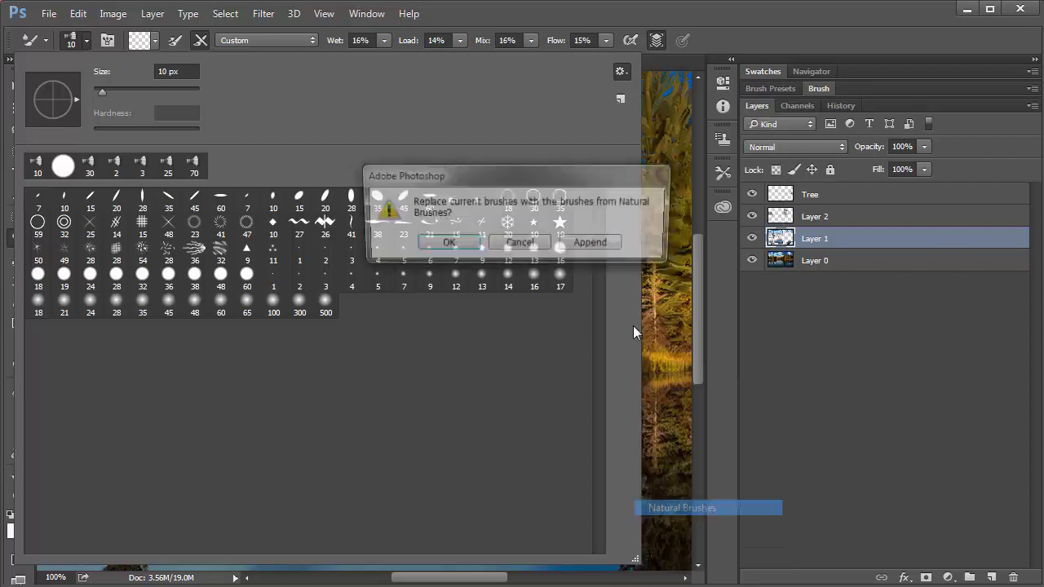
left_click(603, 247)
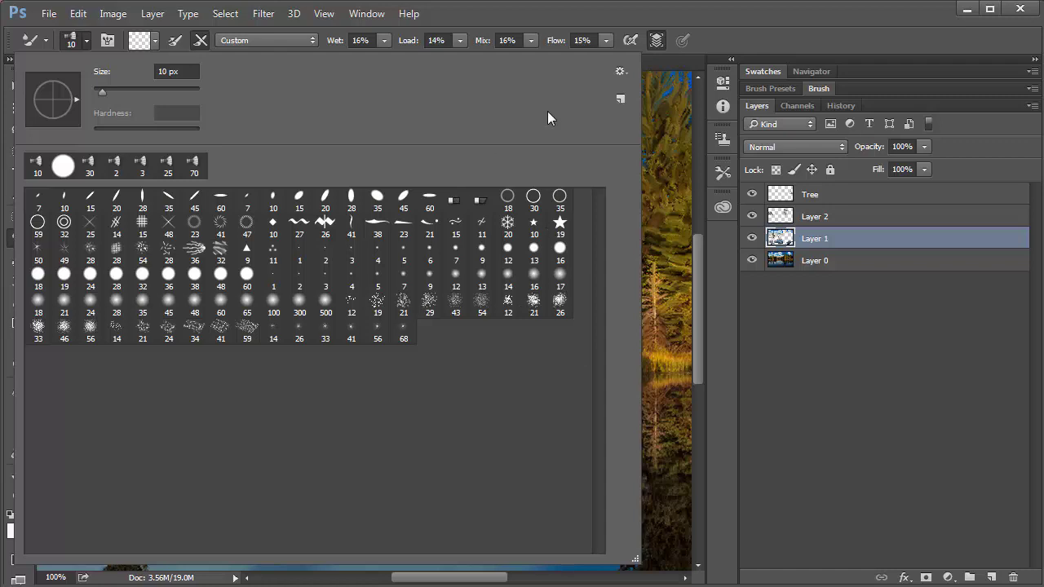
left_click(622, 73)
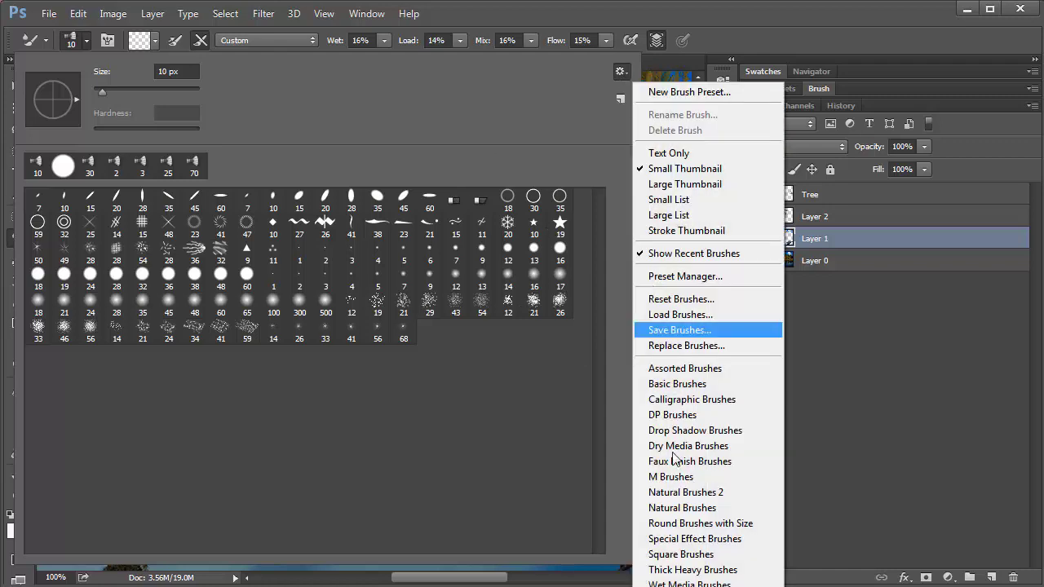
left_click(685, 496)
left_click(598, 244)
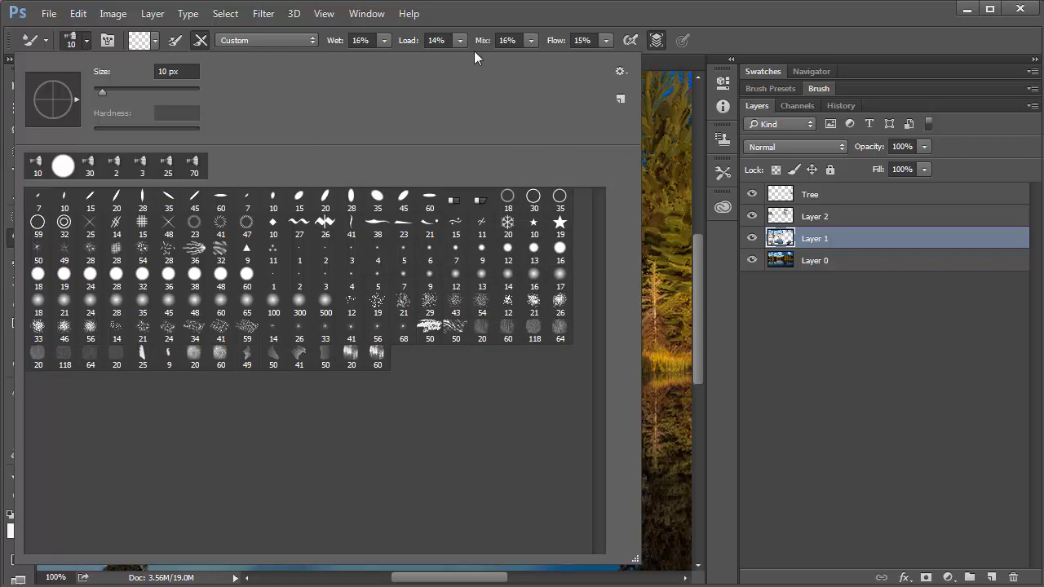
left_click(622, 74)
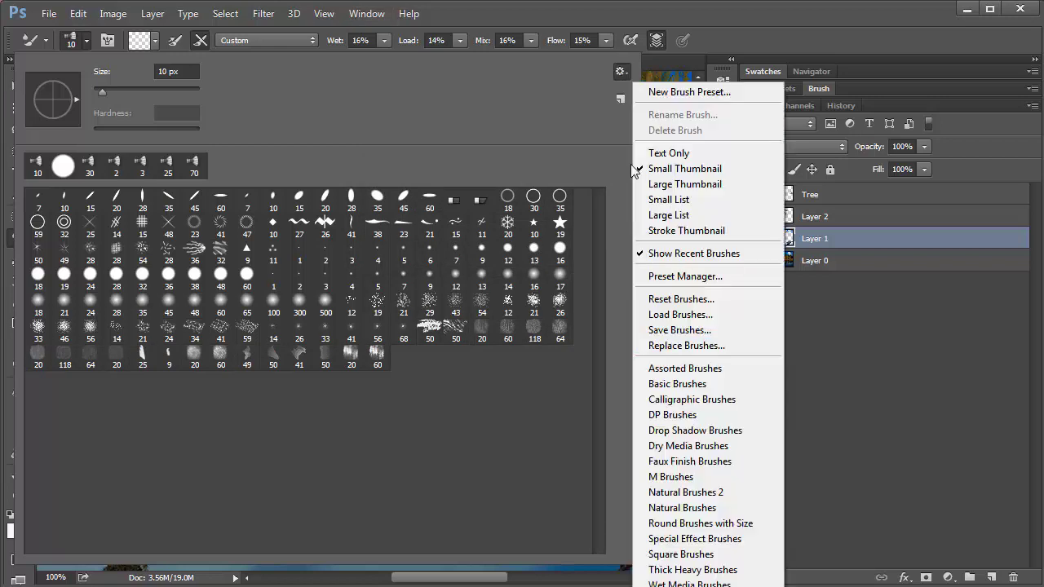
left_click(689, 446)
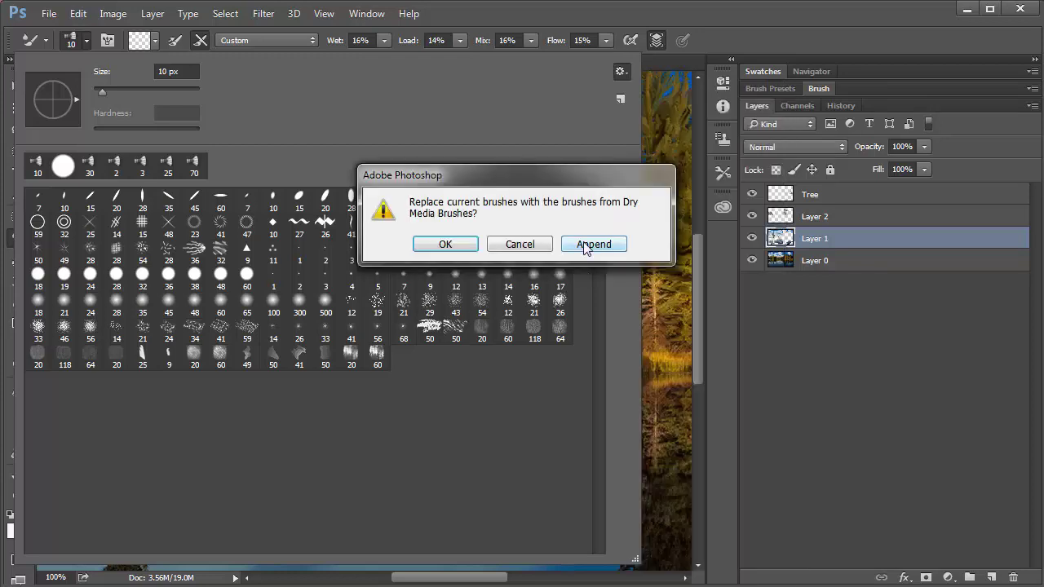
left_click(585, 244)
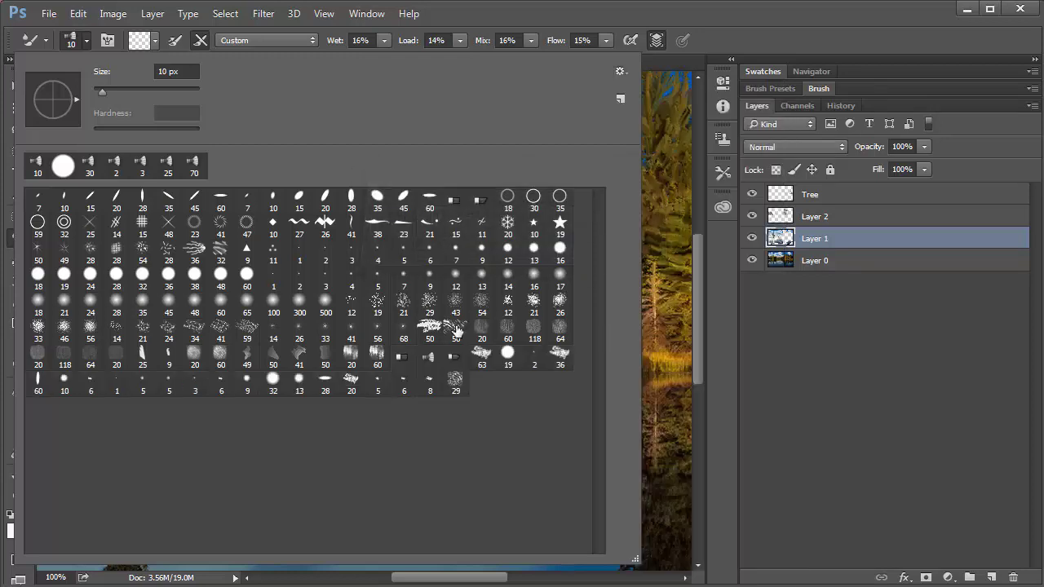
Select the Round Fan with Texture brush, append Faux Finish Brushes, and bring up its tip settings
left_click(428, 359)
left_click(620, 71)
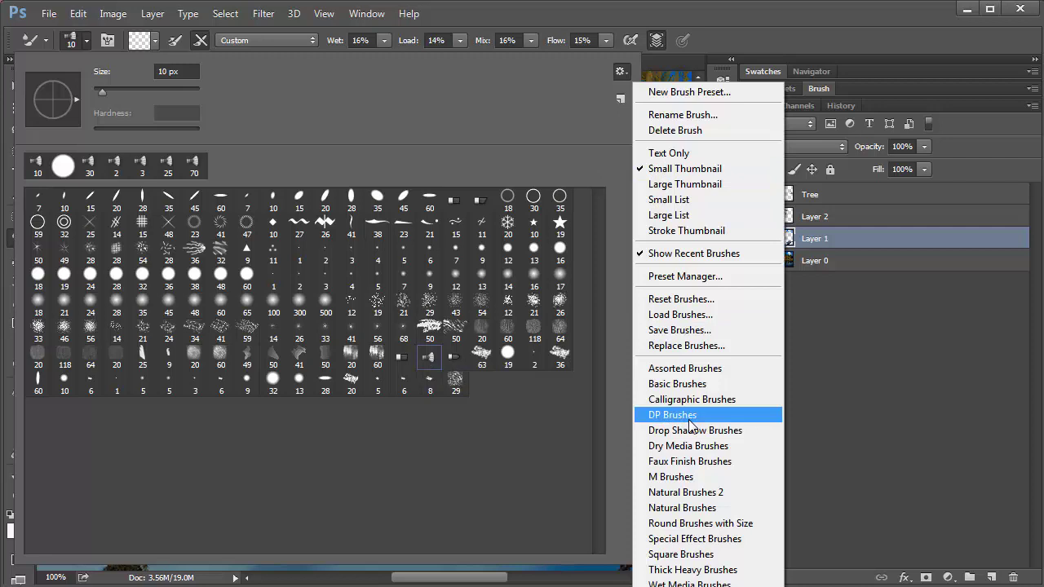
left_click(690, 462)
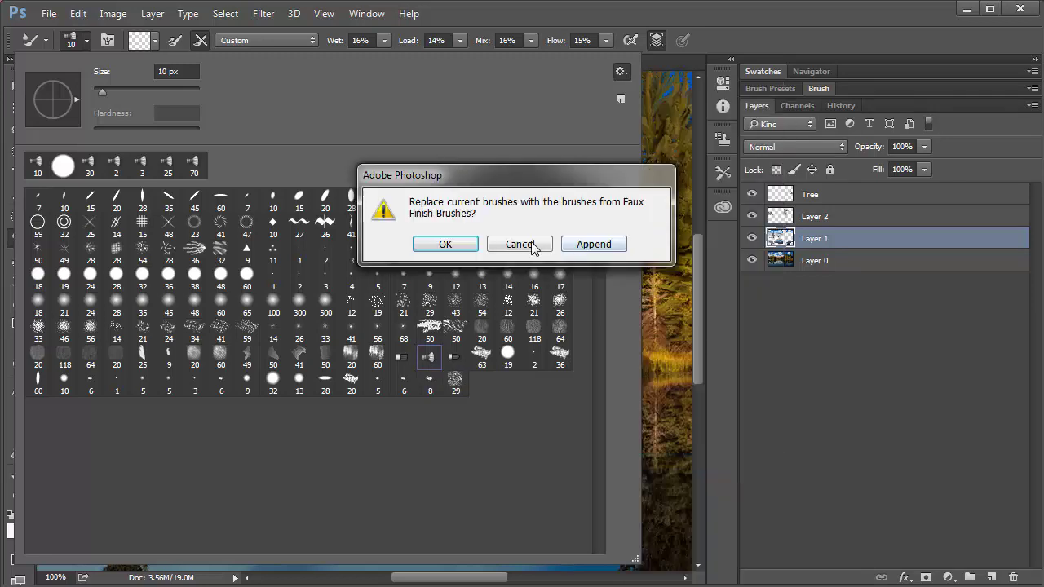
left_click(594, 245)
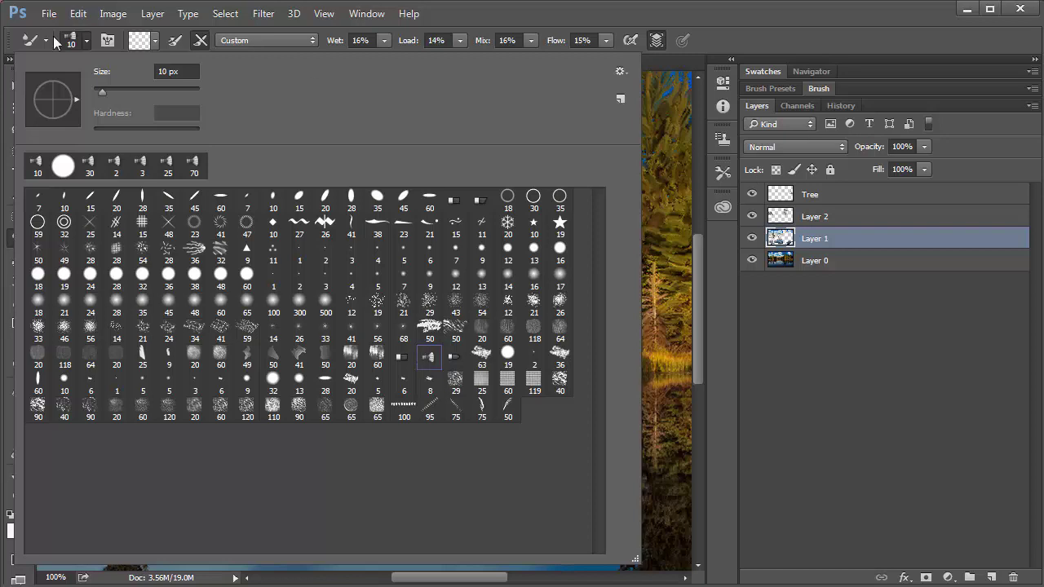
left_click(110, 44)
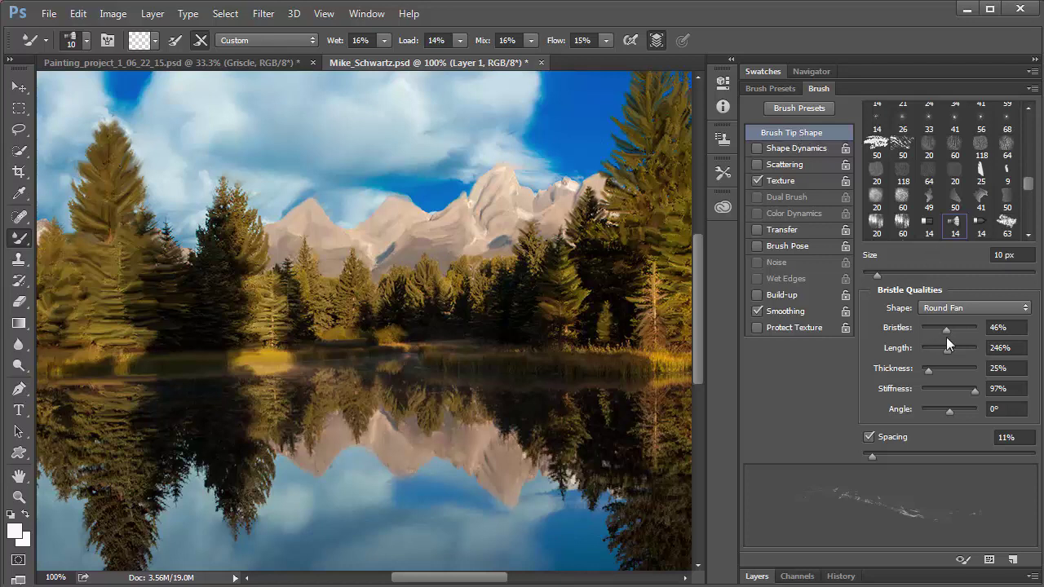
Make the Round Fan bristle brush 40 px with 38% bristle density
left_click_drag(945, 331, 960, 329)
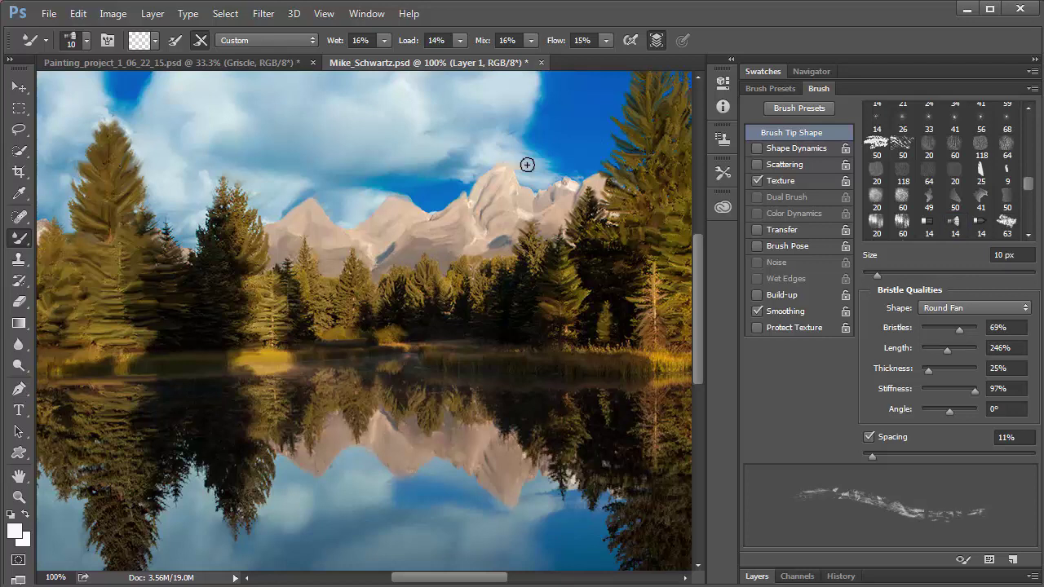
key("bracketright")
key("bracketright")
key("bracketright")
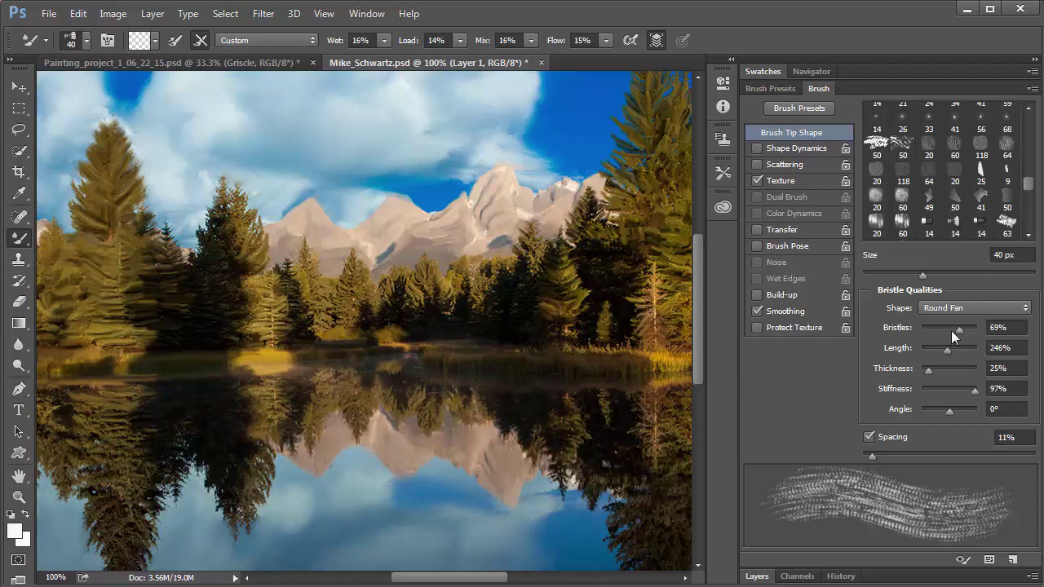
left_click_drag(951, 330, 942, 327)
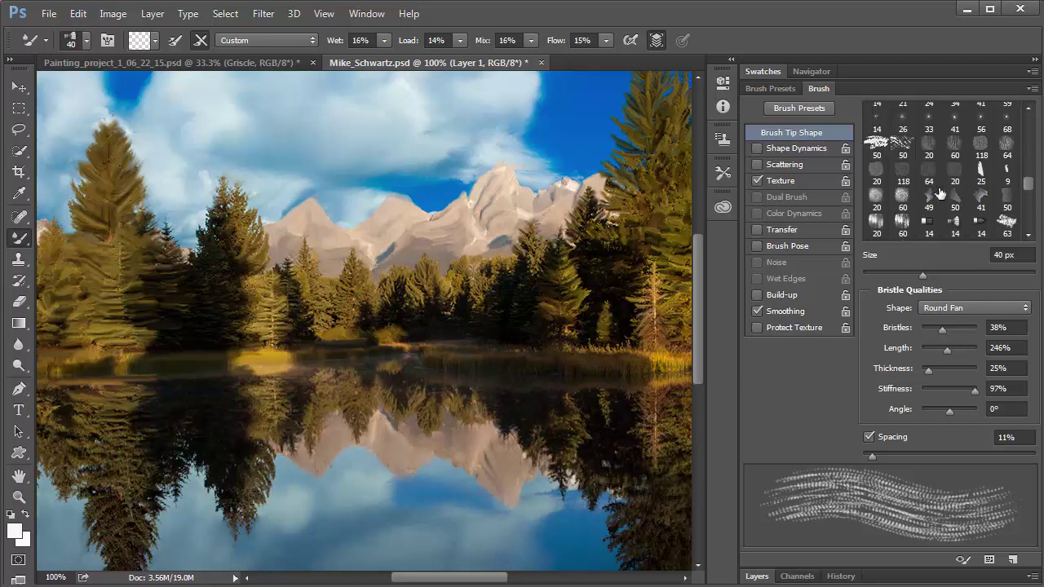
Switch to the Brush Presets panel to show the preset list with stroke previews
left_click_drag(1031, 163, 1041, 127)
scroll(992, 165, "up", 1)
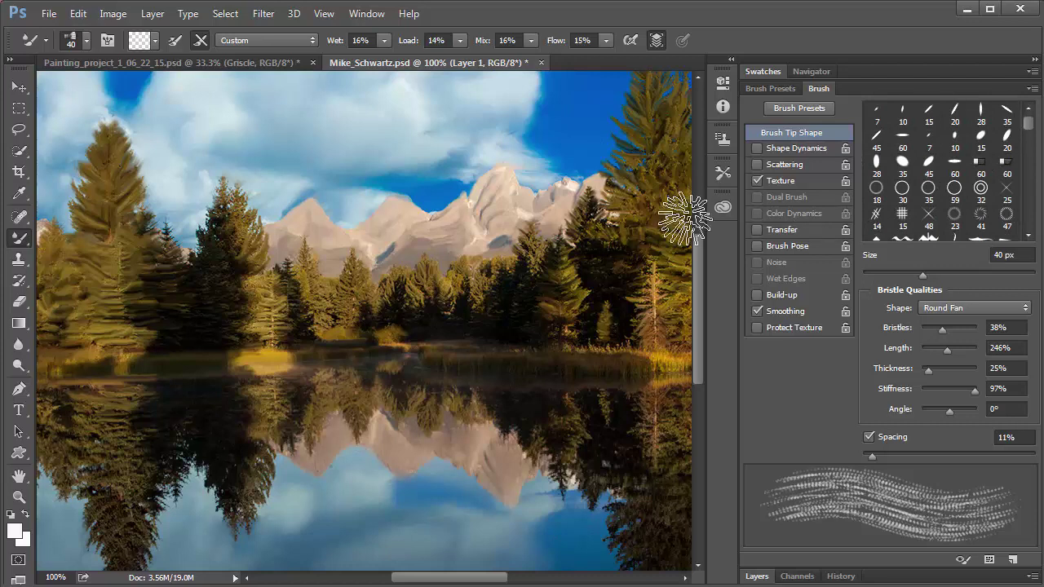
left_click(776, 90)
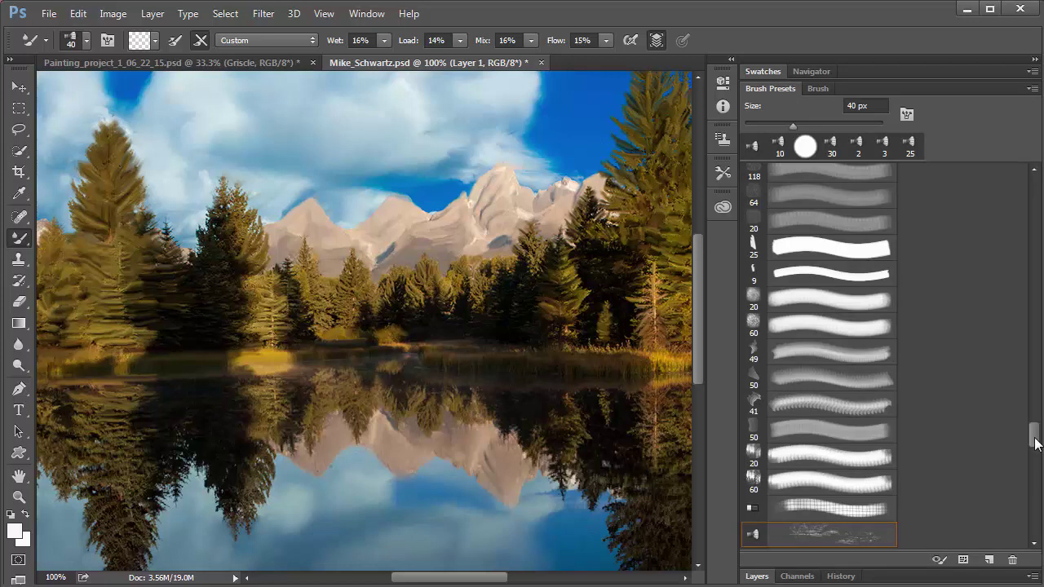
Start saving the fan brush as a new preset, then cancel the Brush Name dialog
left_click_drag(1036, 445, 1036, 430)
left_click(366, 14)
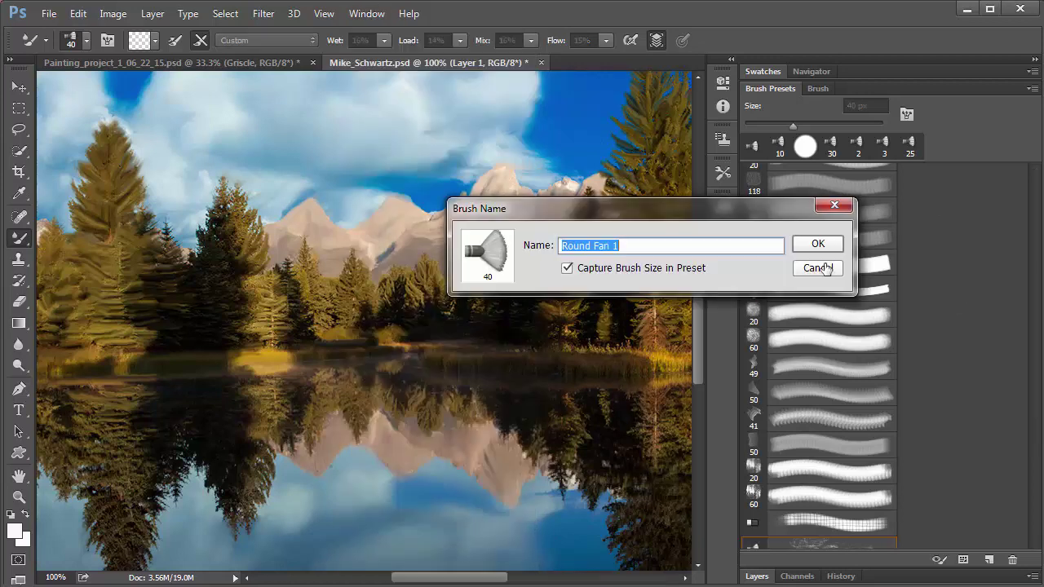
left_click(818, 268)
Make a textured bristle preset from the Brush Presets list the active brush, still at 40 px
scroll(924, 330, "down", 3)
scroll(924, 330, "down", 5)
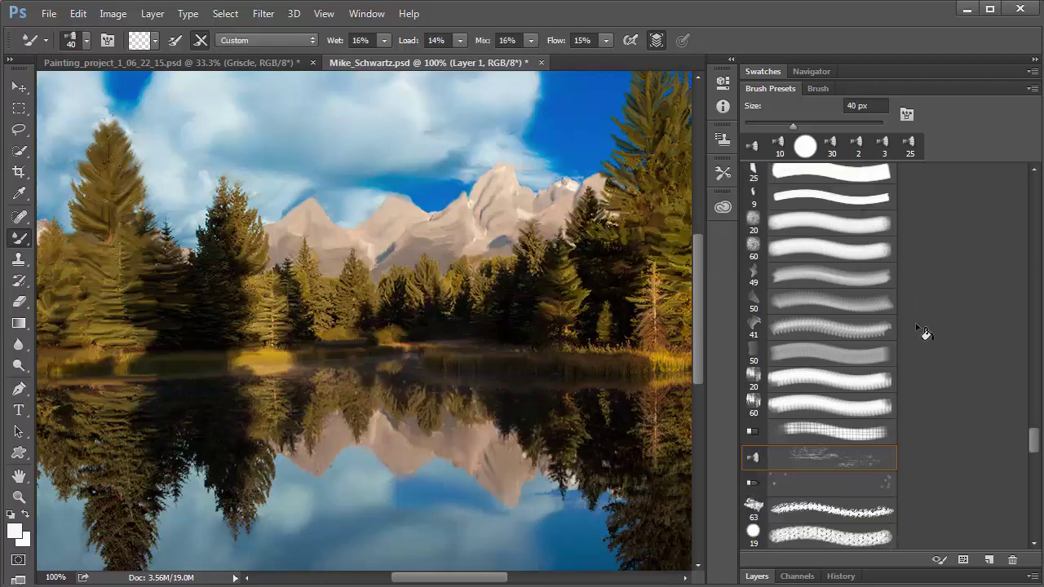
scroll(924, 338, "down", 10)
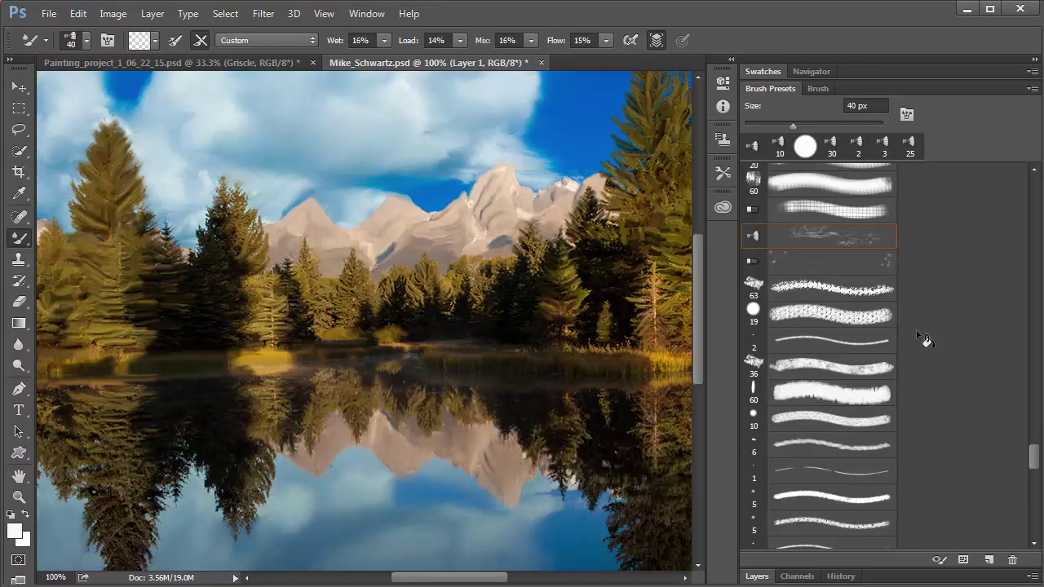
scroll(924, 344, "down", 10)
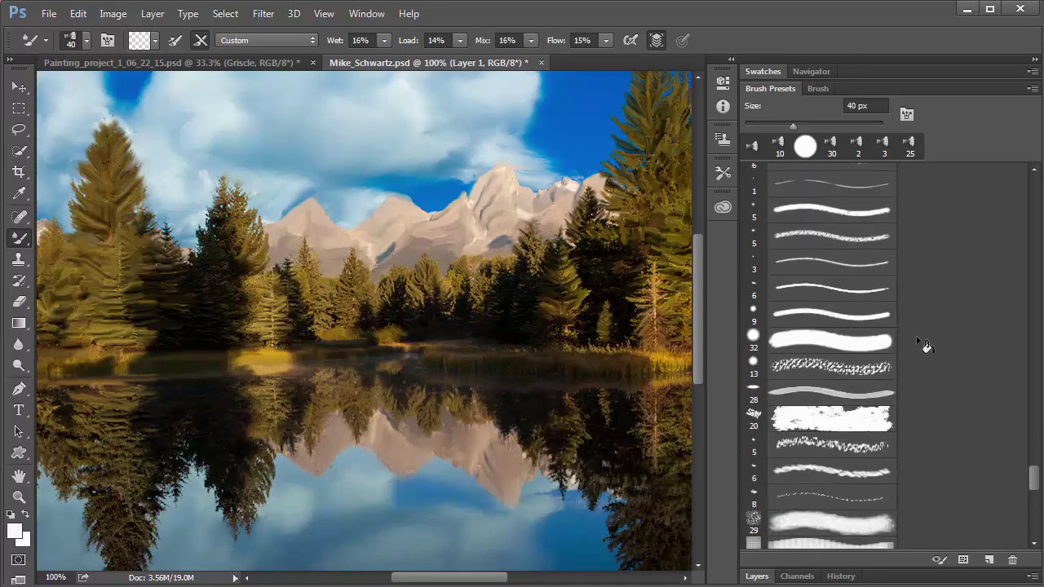
scroll(919, 360, "down", 5)
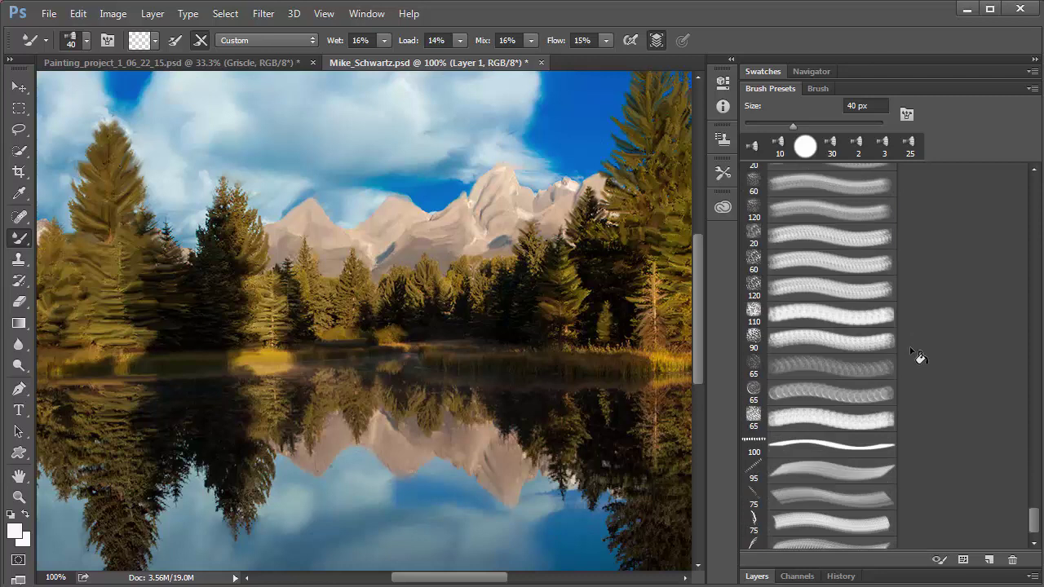
scroll(913, 404, "up", 8)
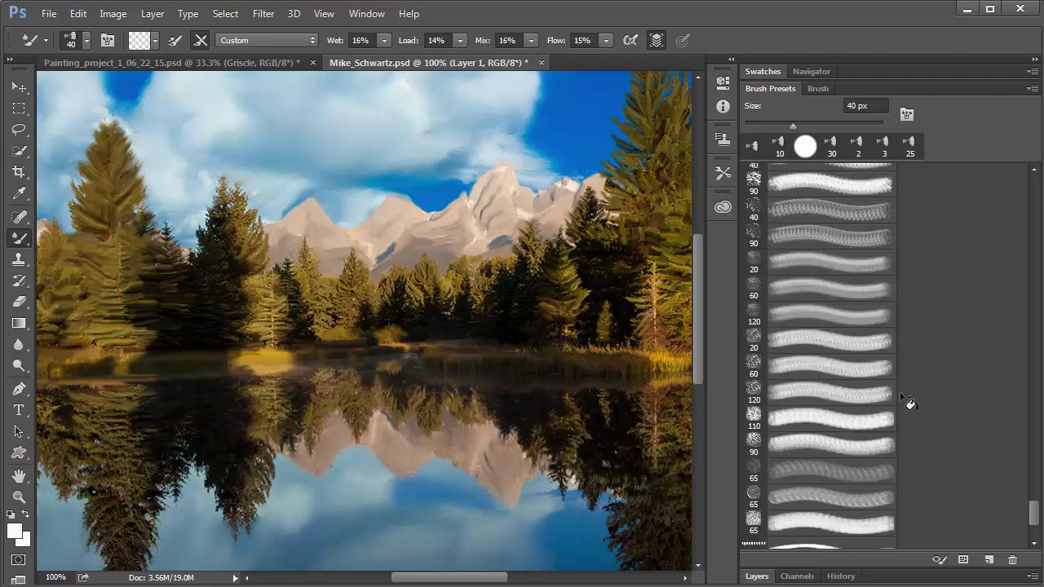
scroll(901, 398, "up", 8)
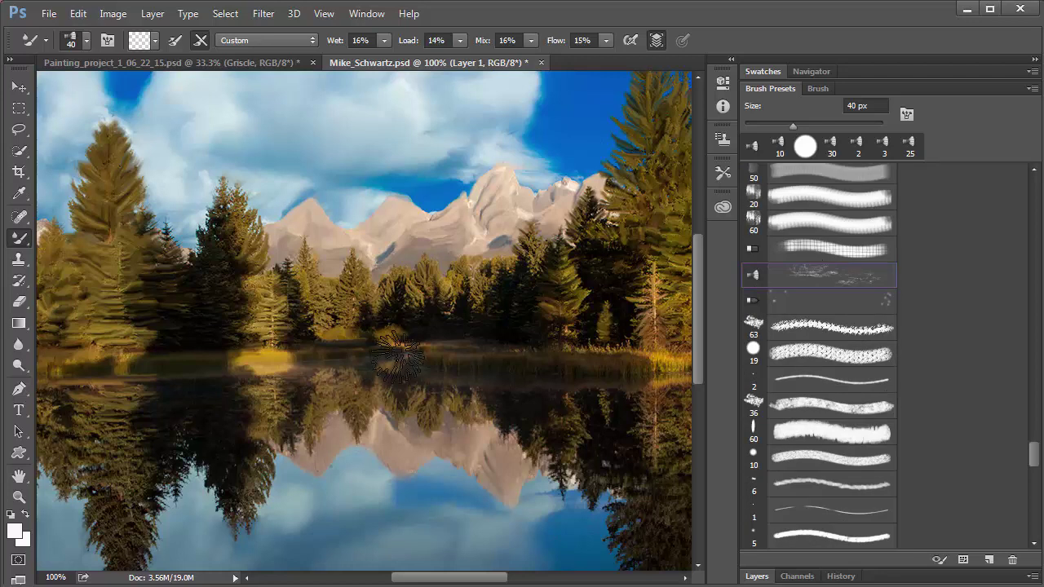
left_click(863, 274)
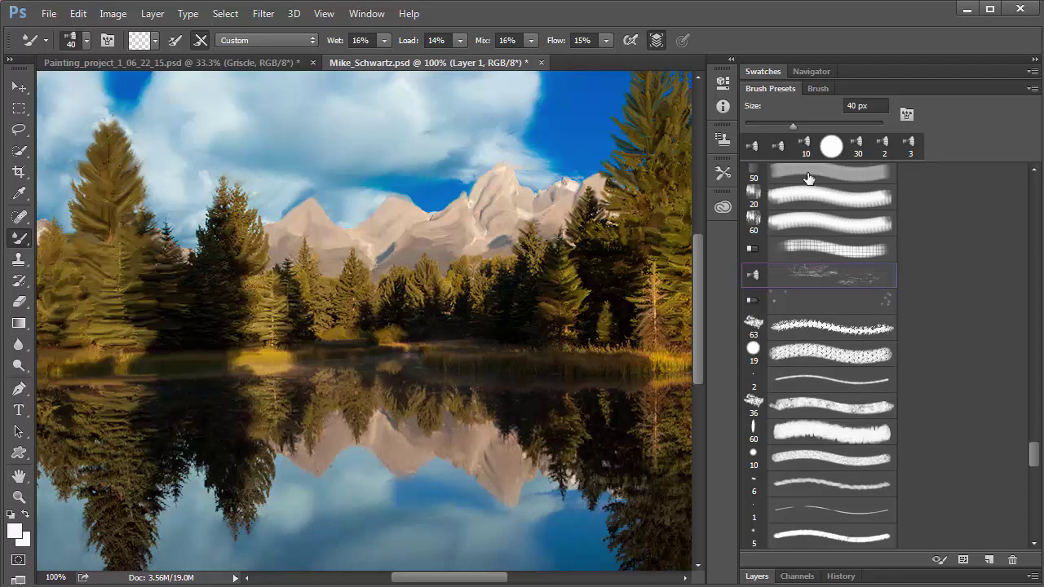